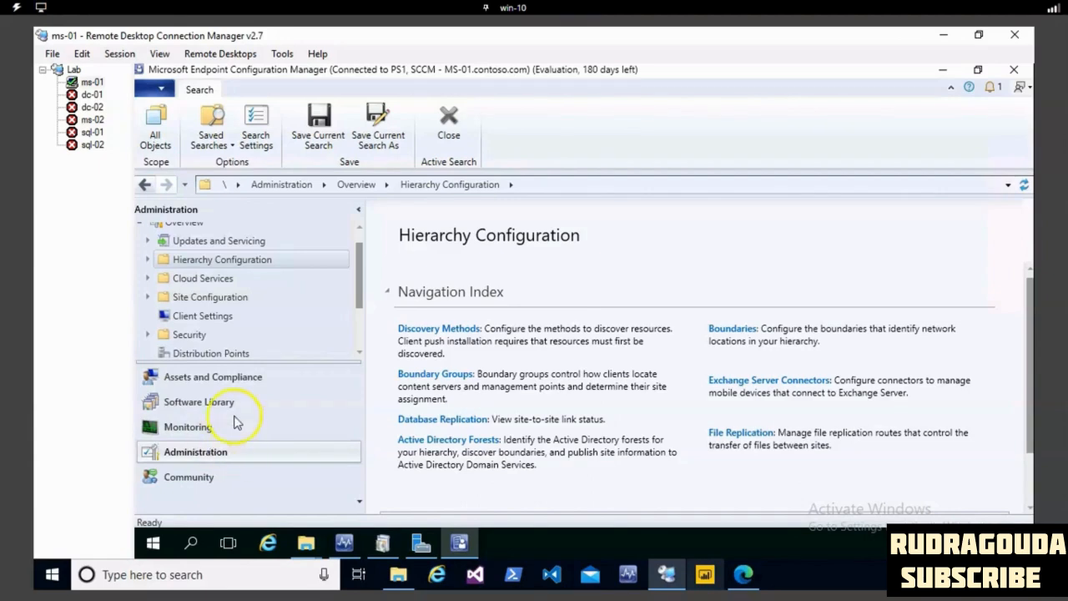
- Show the Discovery Methods list under Hierarchy Configuration in the Administration workspace
left_click(216, 448)
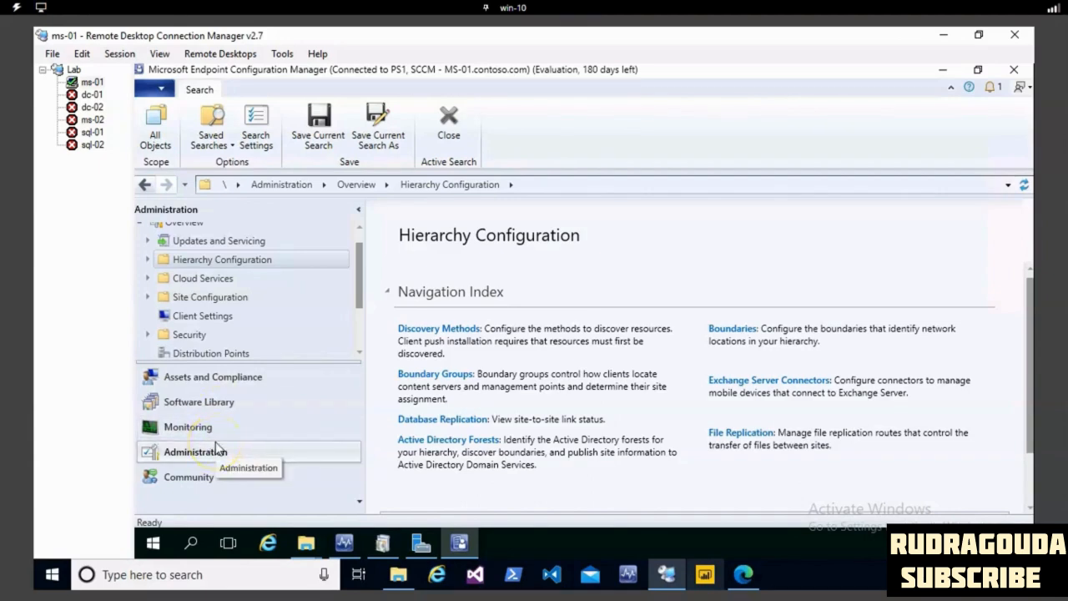
left_click(232, 380)
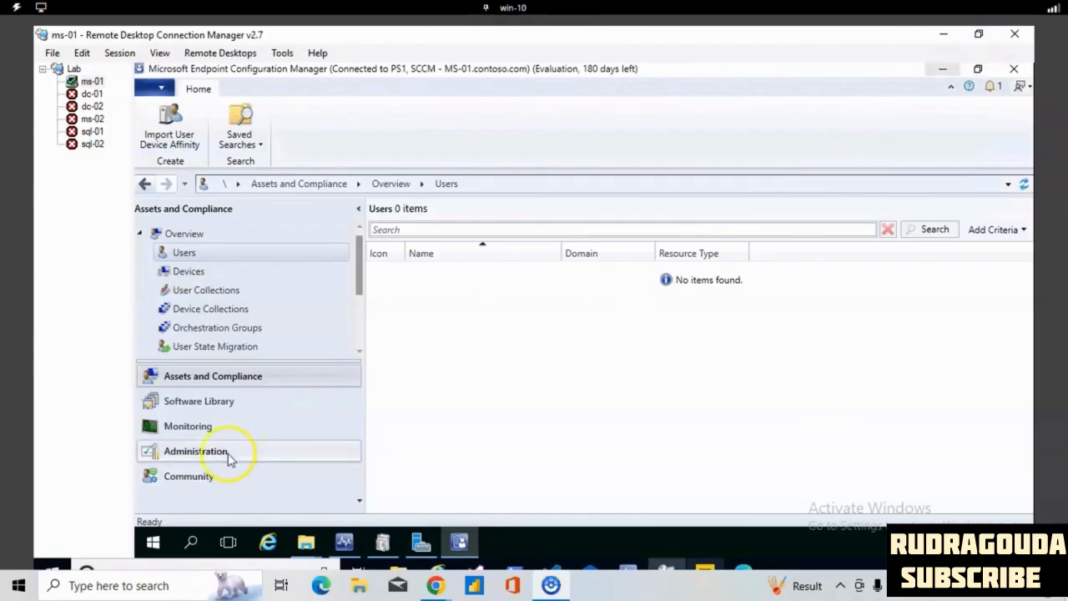
left_click(224, 455)
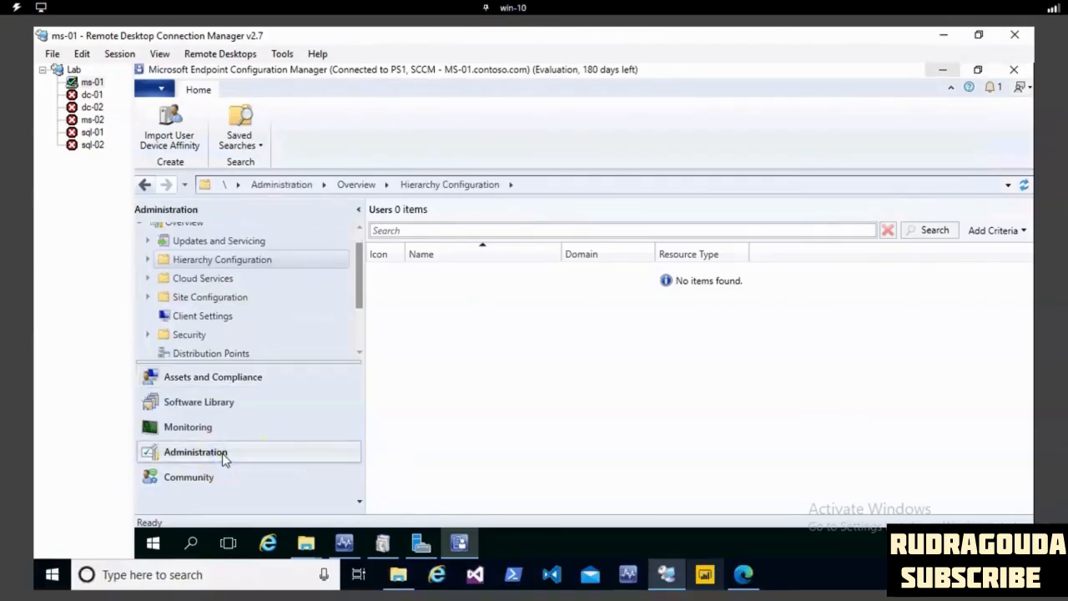
left_click(147, 261)
left_click(215, 279)
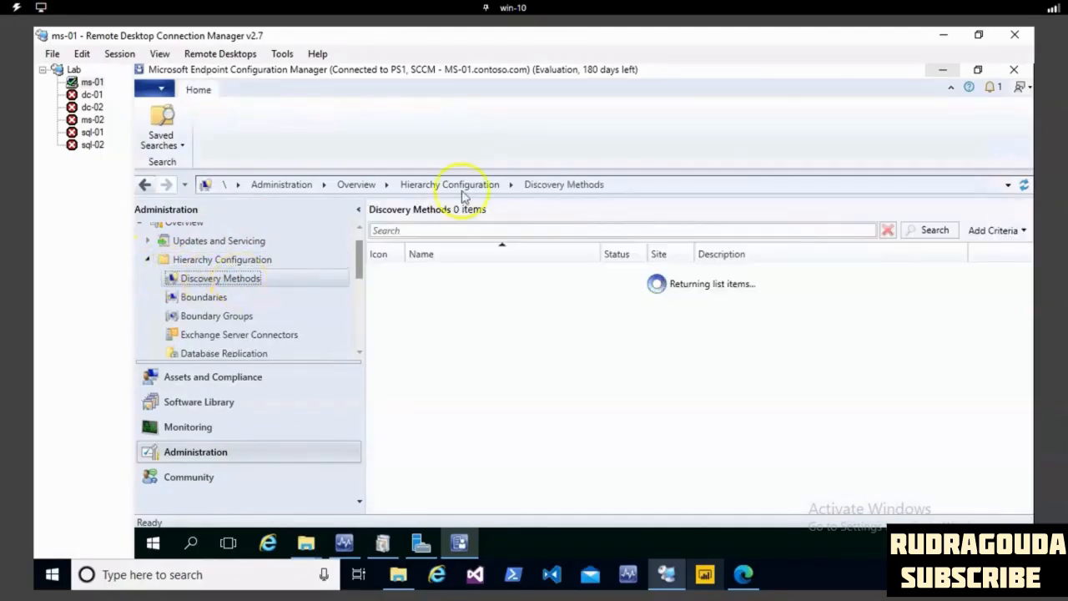
mouse_move(425, 245)
left_mouse_down()
mouse_move(337, 327)
mouse_move(563, 398)
mouse_move(717, 243)
mouse_move(500, 223)
mouse_move(409, 243)
mouse_move(482, 245)
left_mouse_up()
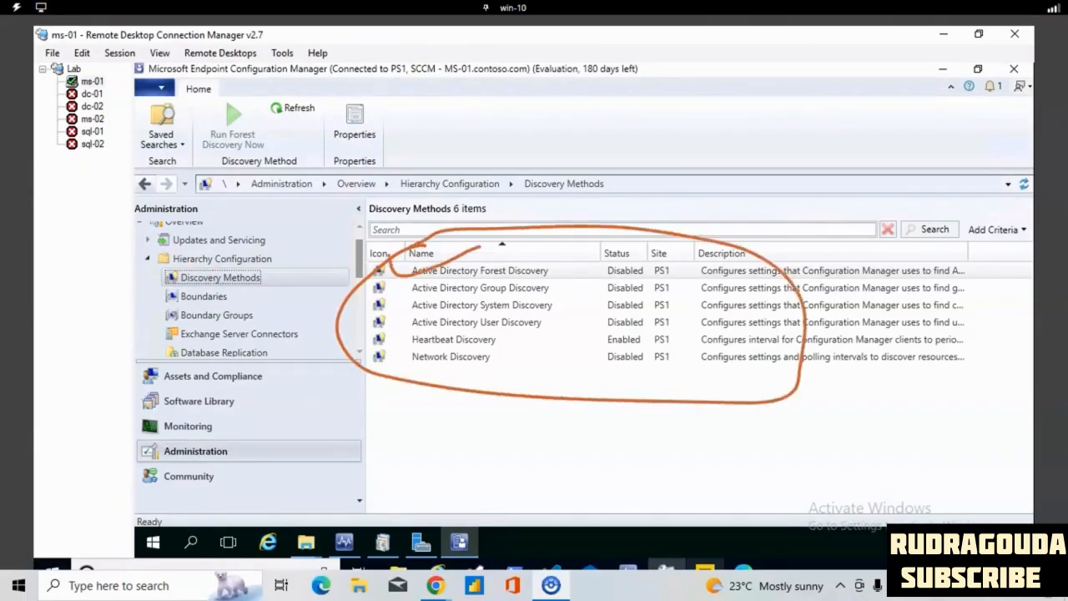
left_click_drag(386, 282, 478, 272)
left_click_drag(389, 308, 447, 277)
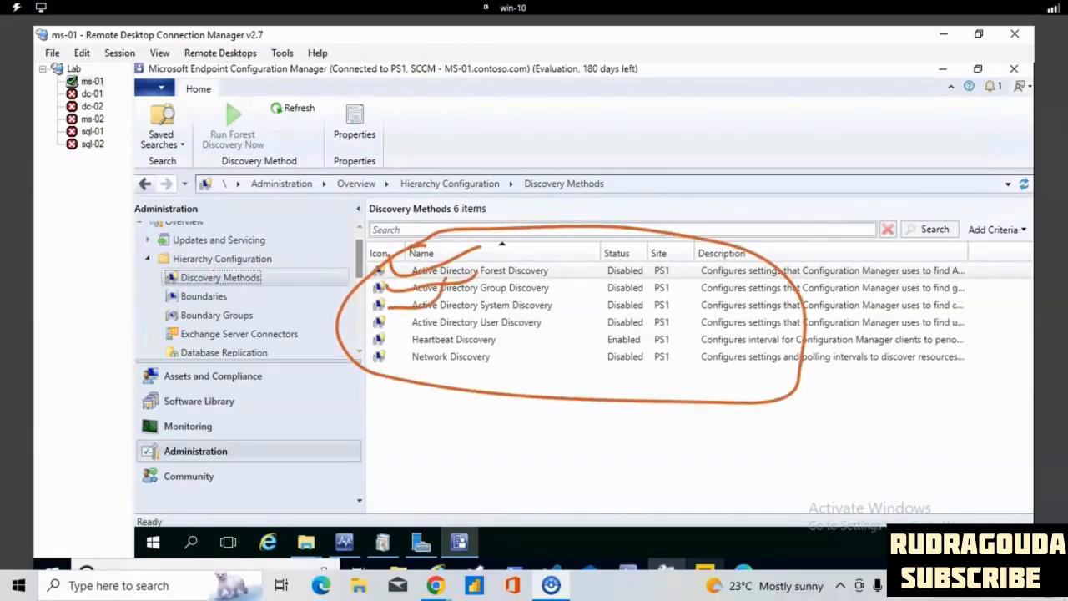
left_click_drag(397, 319, 442, 296)
left_click_drag(412, 341, 442, 325)
left_click_drag(394, 362, 433, 345)
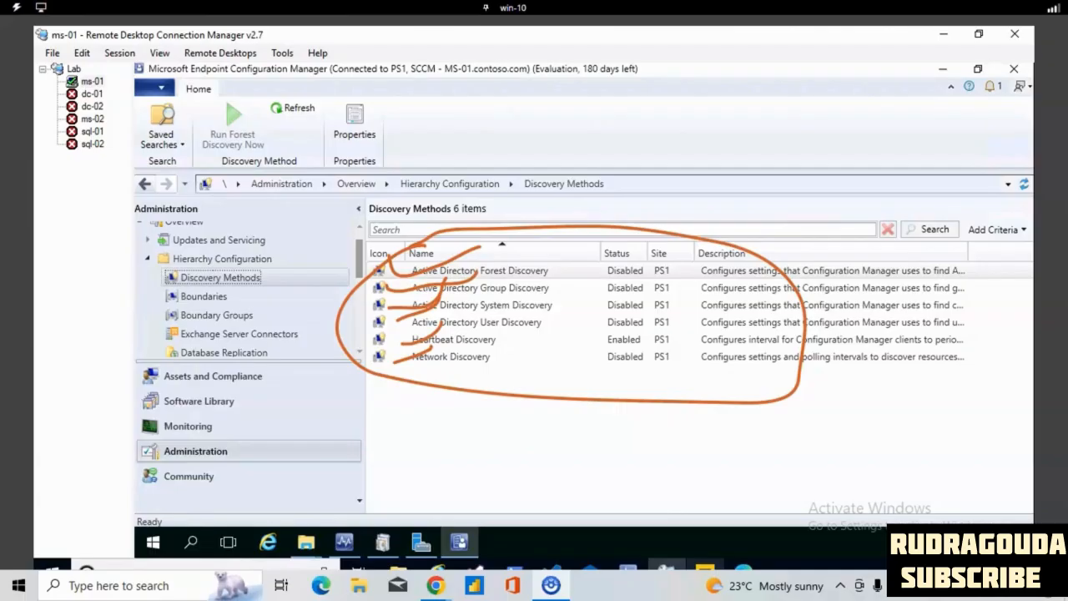
key("Escape")
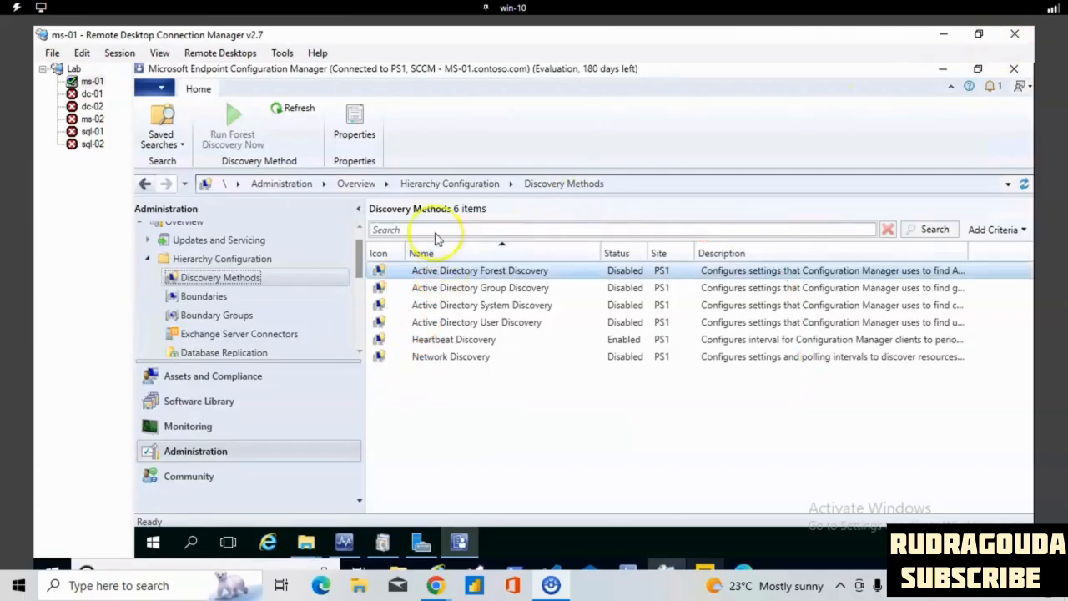
left_click_drag(390, 259, 449, 244)
mouse_move(508, 258)
left_mouse_down()
mouse_move(557, 224)
mouse_move(600, 224)
mouse_move(579, 243)
left_mouse_up()
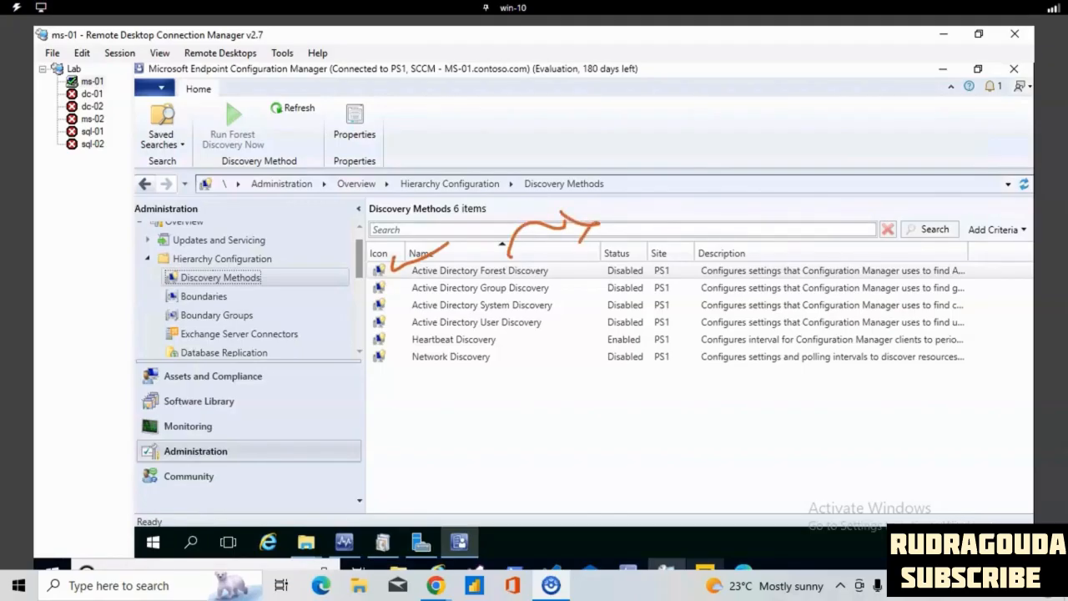
mouse_move(756, 124)
left_mouse_down()
mouse_move(755, 157)
mouse_move(826, 127)
mouse_move(752, 152)
mouse_move(787, 195)
left_mouse_up()
left_click_drag(715, 212, 860, 186)
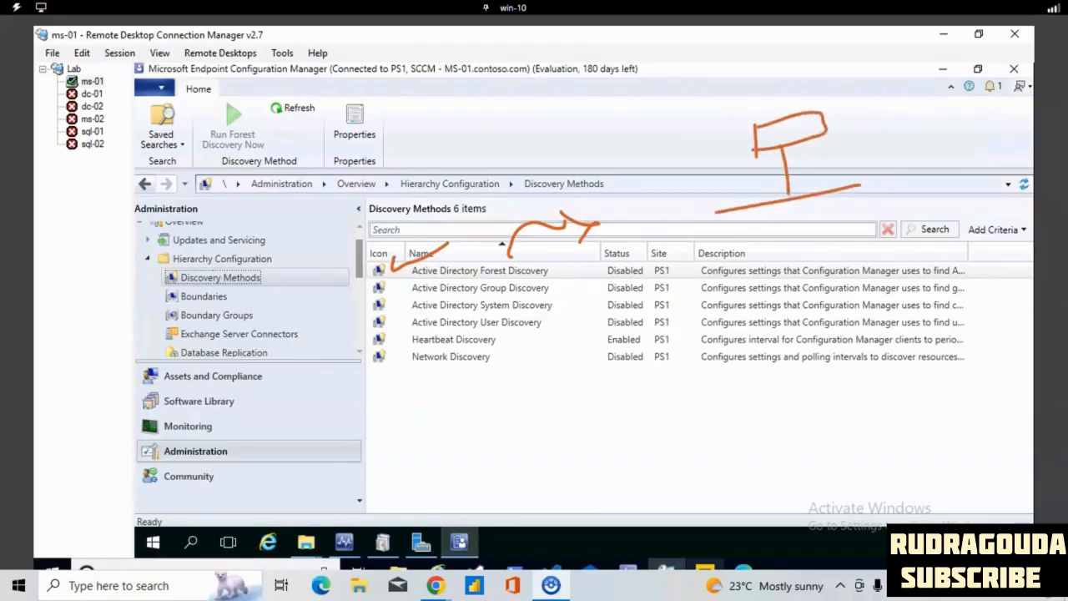
mouse_move(506, 255)
left_mouse_down()
mouse_move(471, 273)
mouse_move(546, 277)
mouse_move(513, 255)
left_mouse_up()
mouse_move(732, 218)
left_mouse_down()
mouse_move(731, 267)
mouse_move(764, 252)
mouse_move(735, 248)
left_mouse_up()
mouse_move(862, 182)
left_mouse_down()
mouse_move(863, 235)
mouse_move(869, 213)
left_mouse_up()
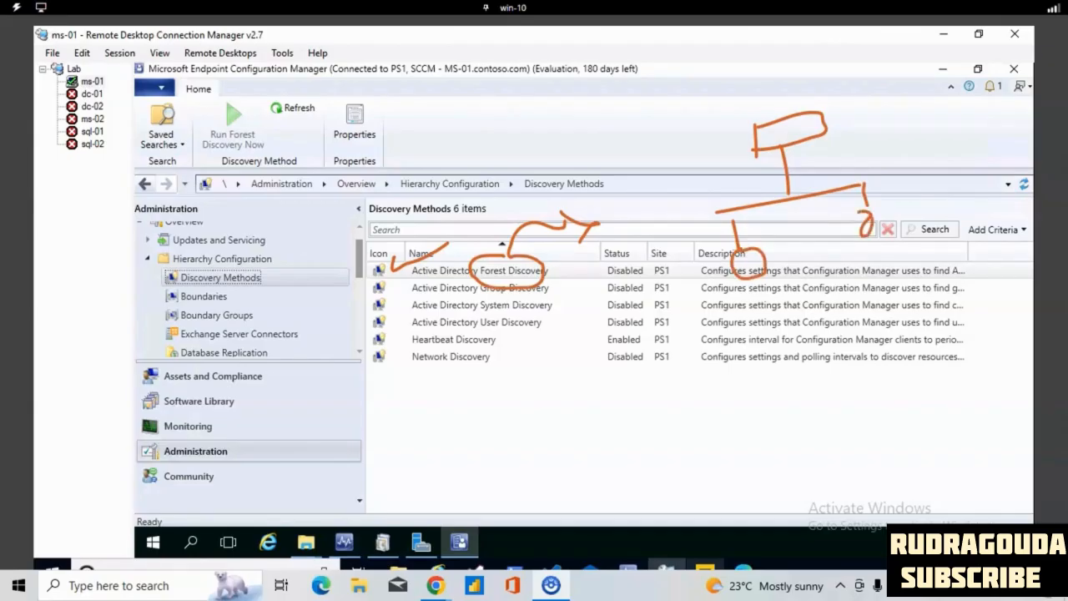
key("Escape")
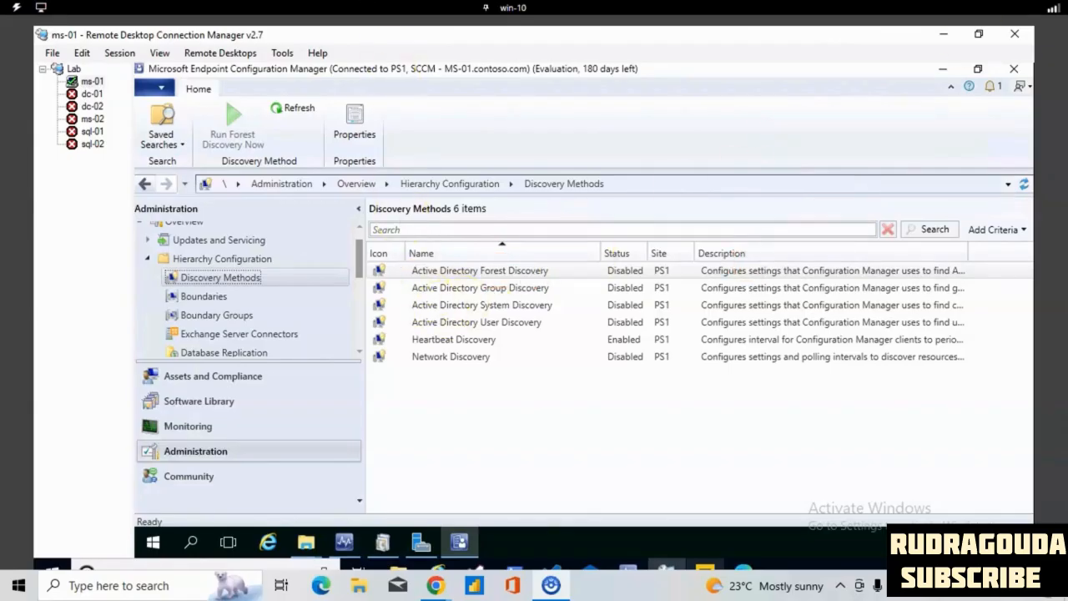
mouse_move(403, 281)
left_mouse_down()
mouse_move(407, 290)
mouse_move(431, 273)
left_mouse_up()
mouse_move(540, 322)
left_mouse_down()
mouse_move(546, 342)
mouse_move(535, 354)
left_mouse_up()
mouse_move(584, 311)
left_mouse_down()
mouse_move(575, 335)
mouse_move(604, 342)
mouse_move(659, 311)
mouse_move(676, 319)
left_mouse_up()
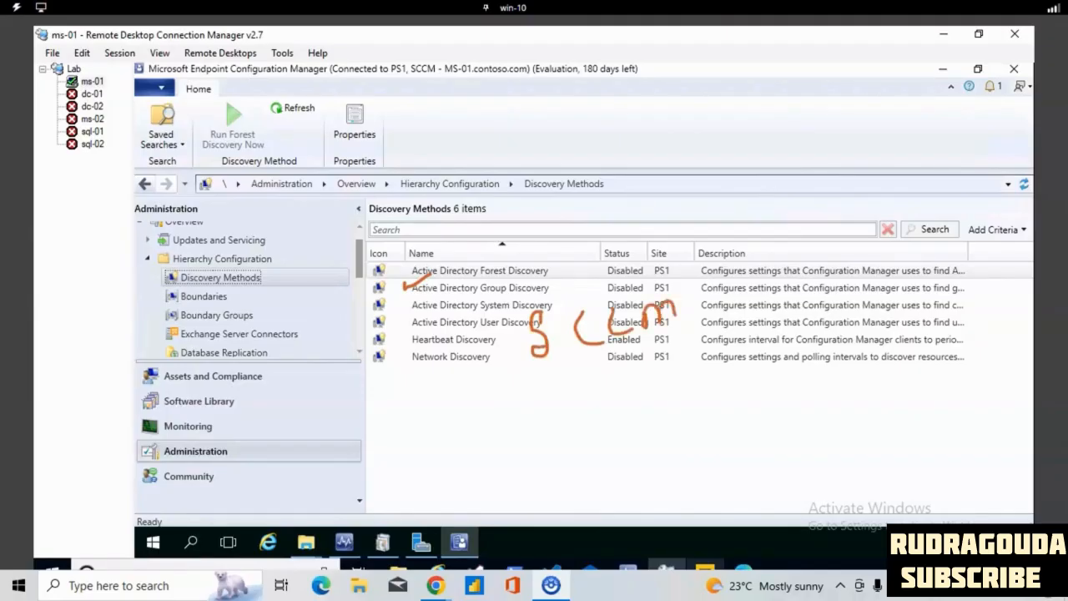
mouse_move(909, 265)
left_mouse_down()
mouse_move(907, 297)
mouse_move(943, 293)
mouse_move(971, 240)
left_mouse_up()
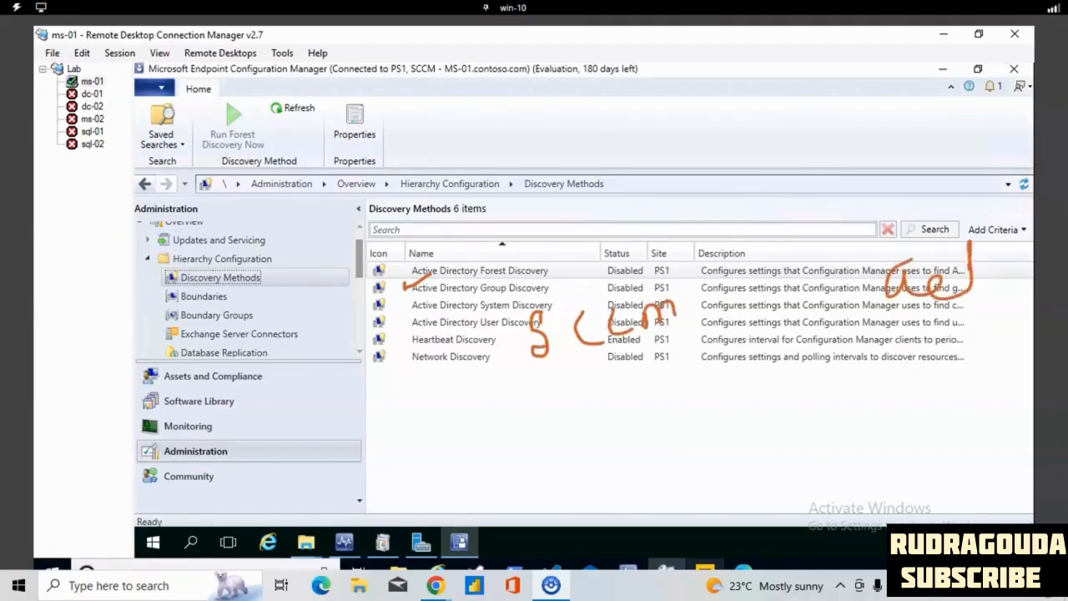
mouse_move(694, 315)
left_mouse_down()
mouse_move(855, 305)
mouse_move(859, 319)
left_mouse_up()
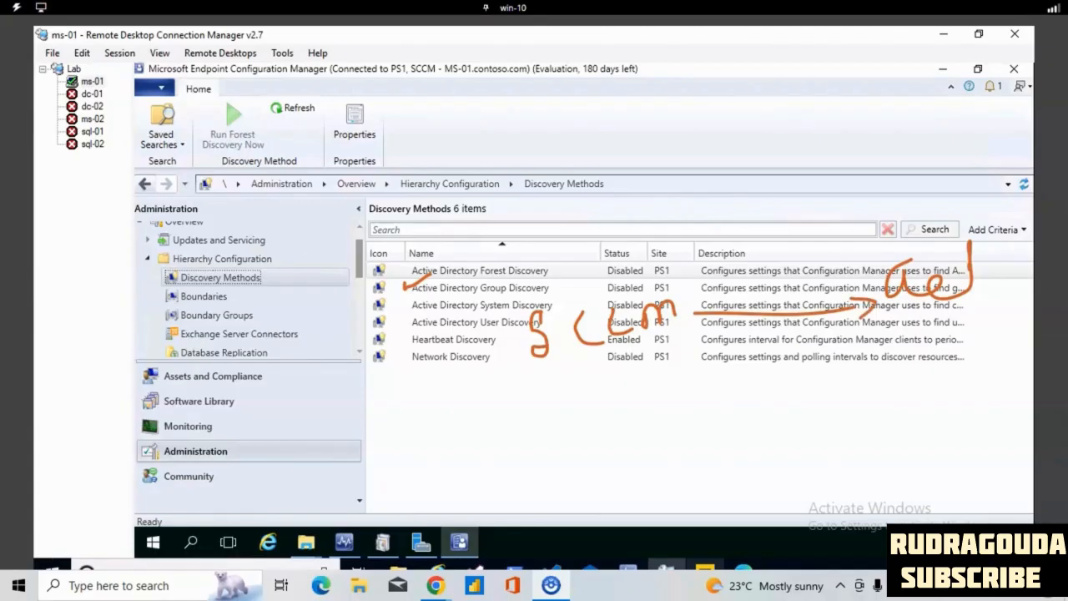
mouse_move(576, 285)
left_mouse_down()
mouse_move(606, 284)
mouse_move(584, 304)
mouse_move(584, 290)
left_mouse_up()
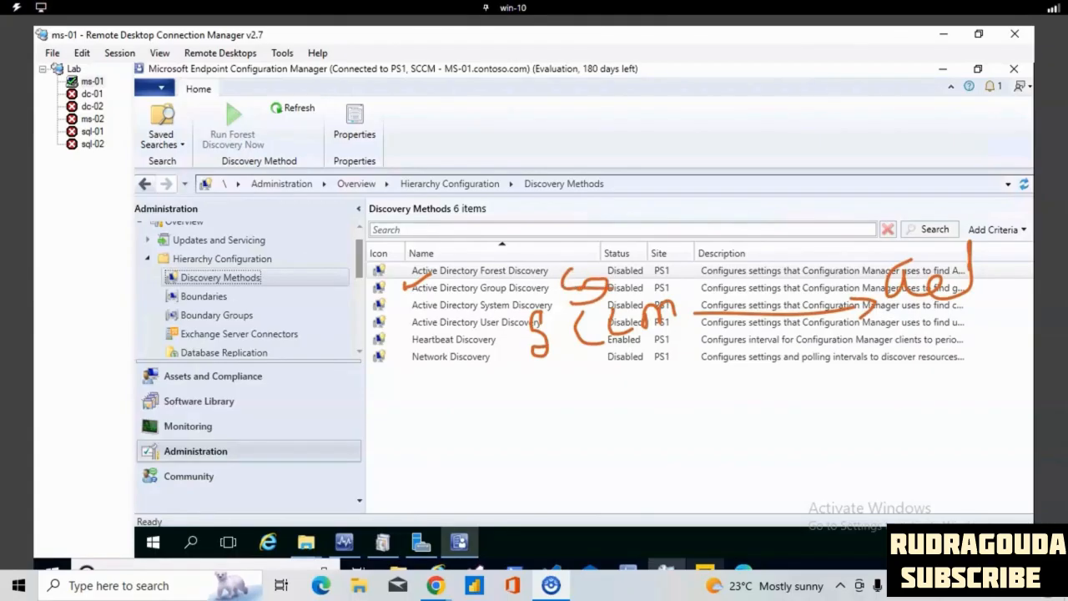
key("Escape")
- Look through the Active Directory System, Active Directory User, Heartbeat and Network Discovery entries in the discovery methods list
left_click(444, 307)
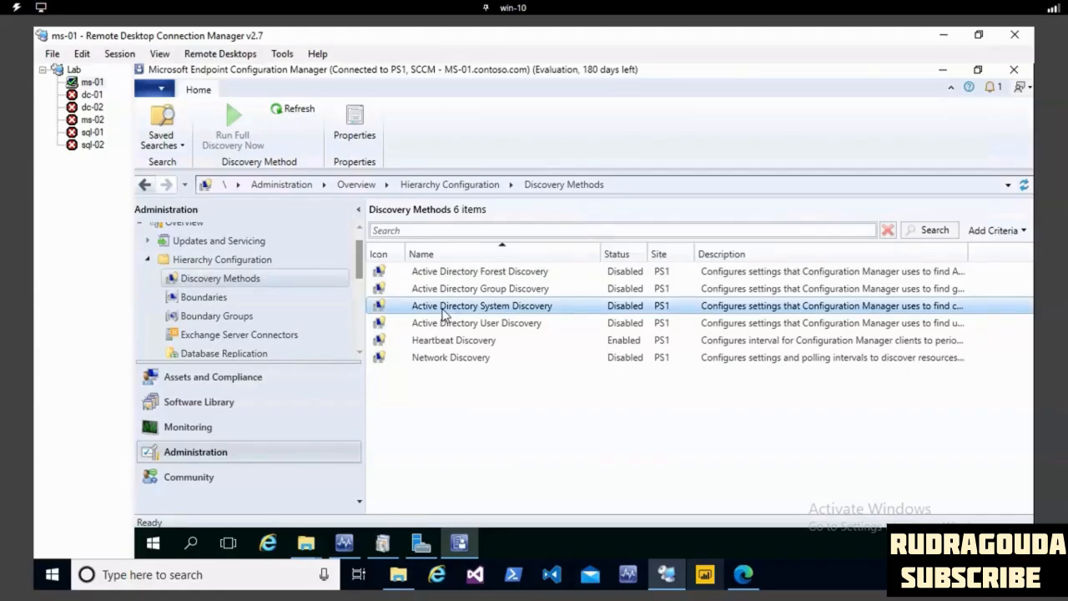
left_click(522, 327)
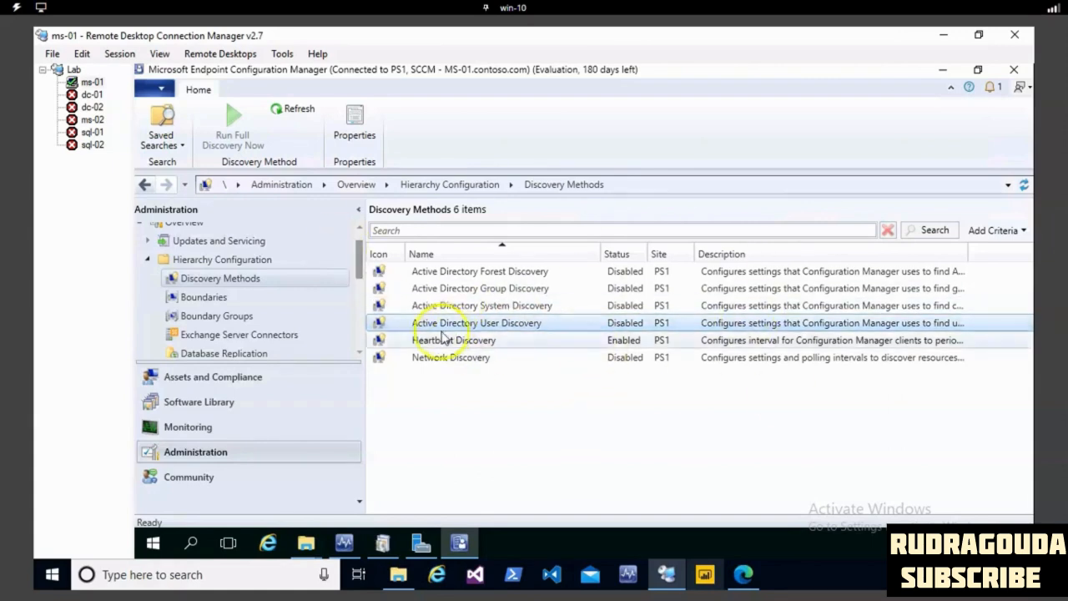
left_click(489, 341)
left_click(488, 357)
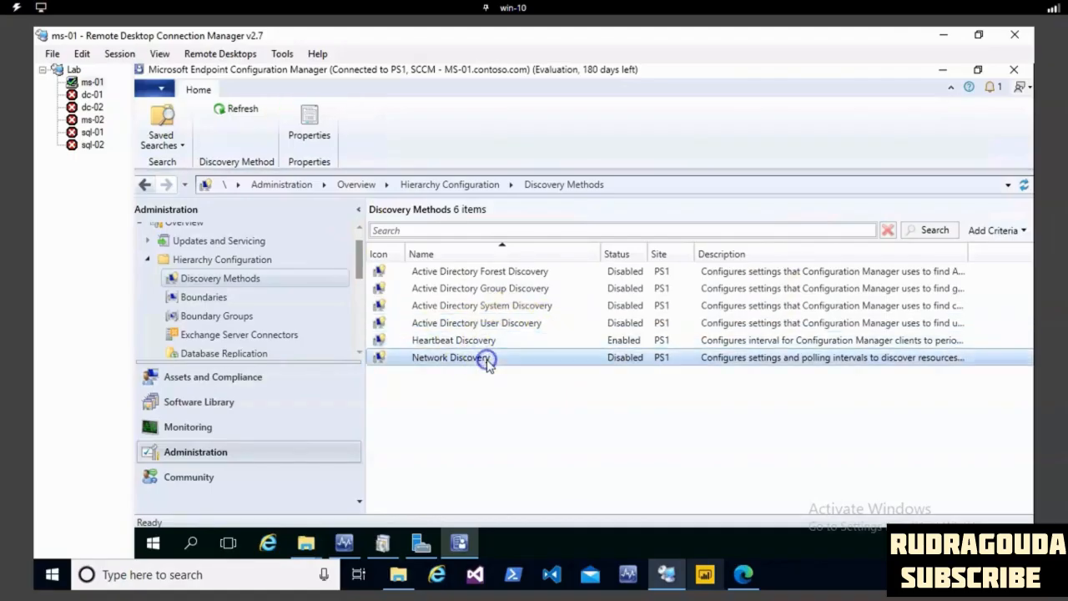
left_click(429, 357)
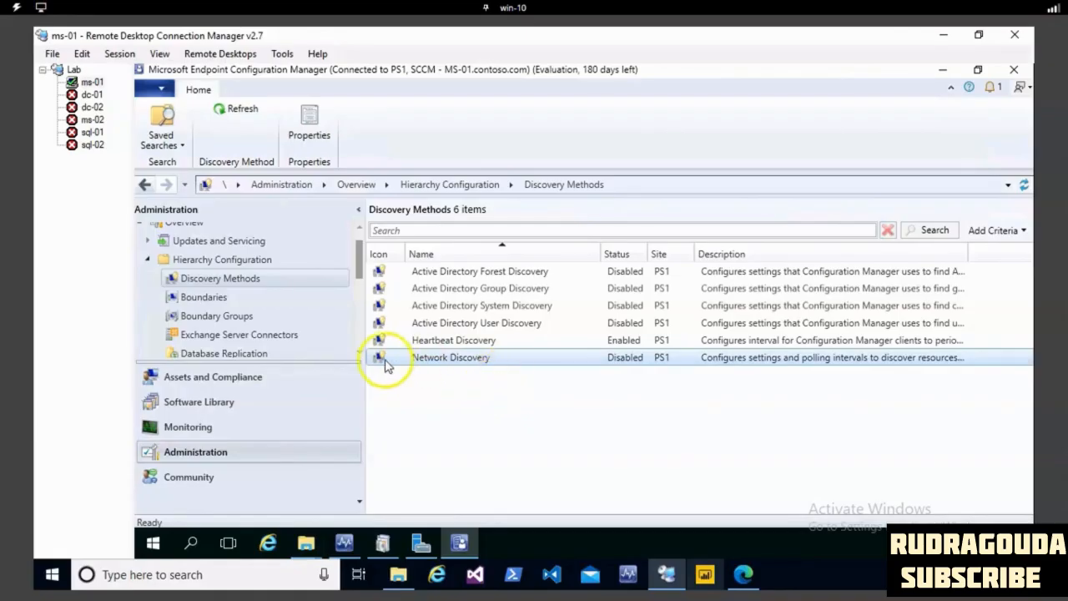
left_click(475, 342)
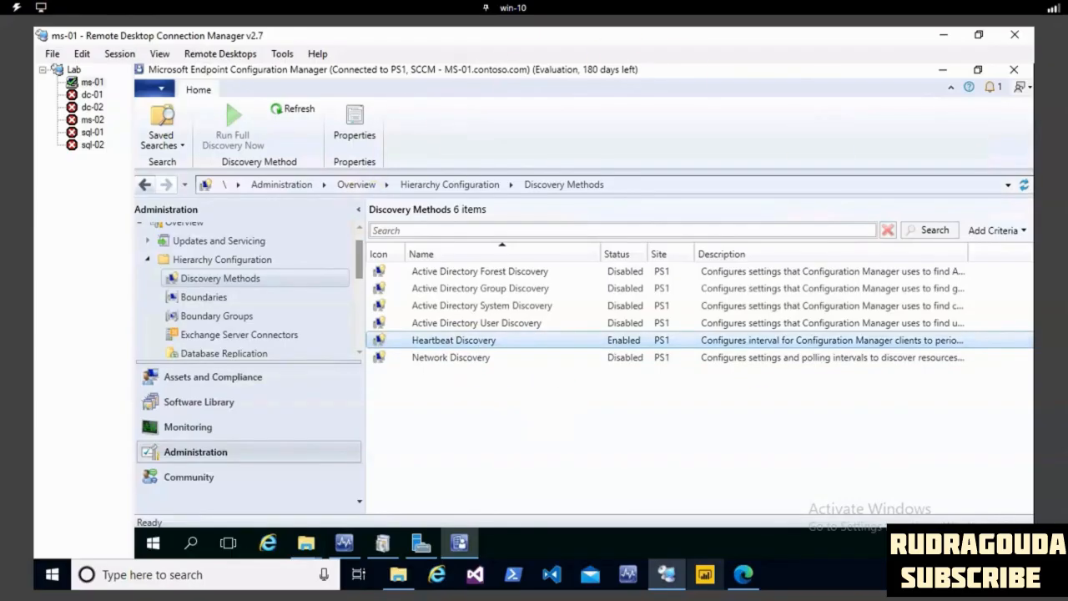
mouse_move(350, 211)
left_mouse_down()
mouse_move(337, 219)
mouse_move(358, 237)
mouse_move(482, 223)
left_mouse_up()
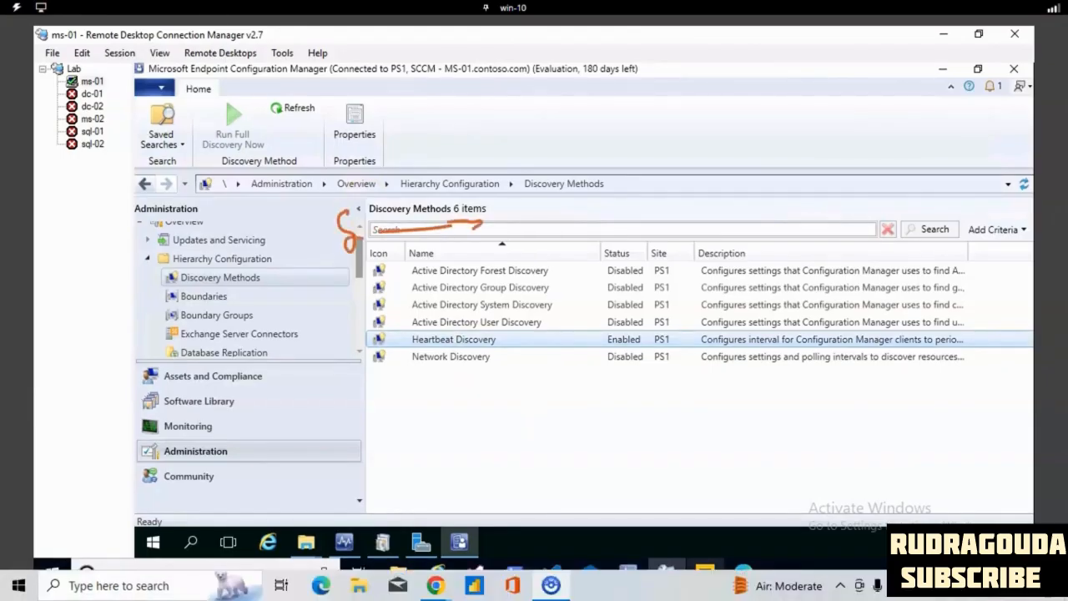
left_click_drag(552, 189, 599, 232)
mouse_move(370, 233)
left_mouse_down()
mouse_move(372, 175)
mouse_move(467, 144)
mouse_move(516, 205)
mouse_move(509, 219)
mouse_move(532, 188)
left_mouse_up()
mouse_move(433, 267)
left_mouse_down()
mouse_move(434, 288)
mouse_move(448, 257)
mouse_move(457, 294)
left_mouse_up()
mouse_move(457, 251)
left_mouse_down()
mouse_move(503, 288)
mouse_move(469, 248)
left_mouse_up()
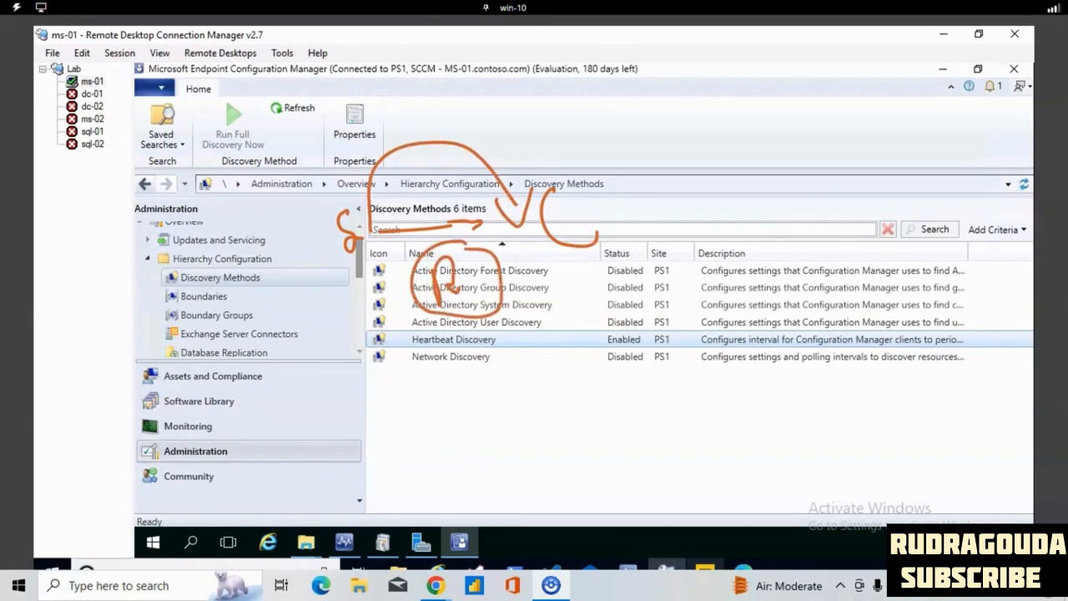
mouse_move(402, 350)
left_mouse_down()
mouse_move(379, 244)
mouse_move(391, 271)
left_mouse_up()
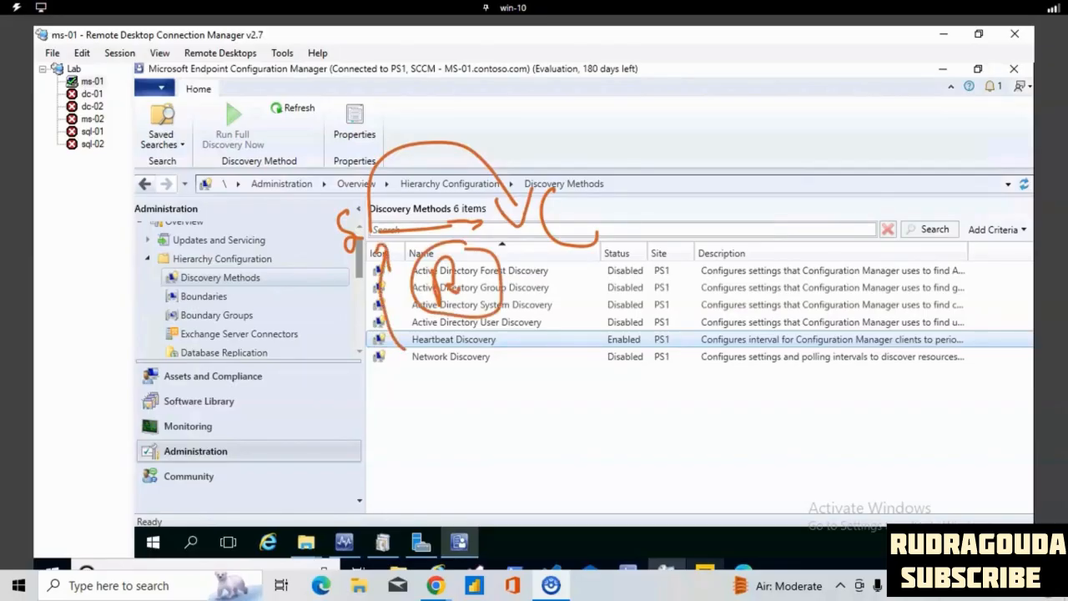
key("Escape")
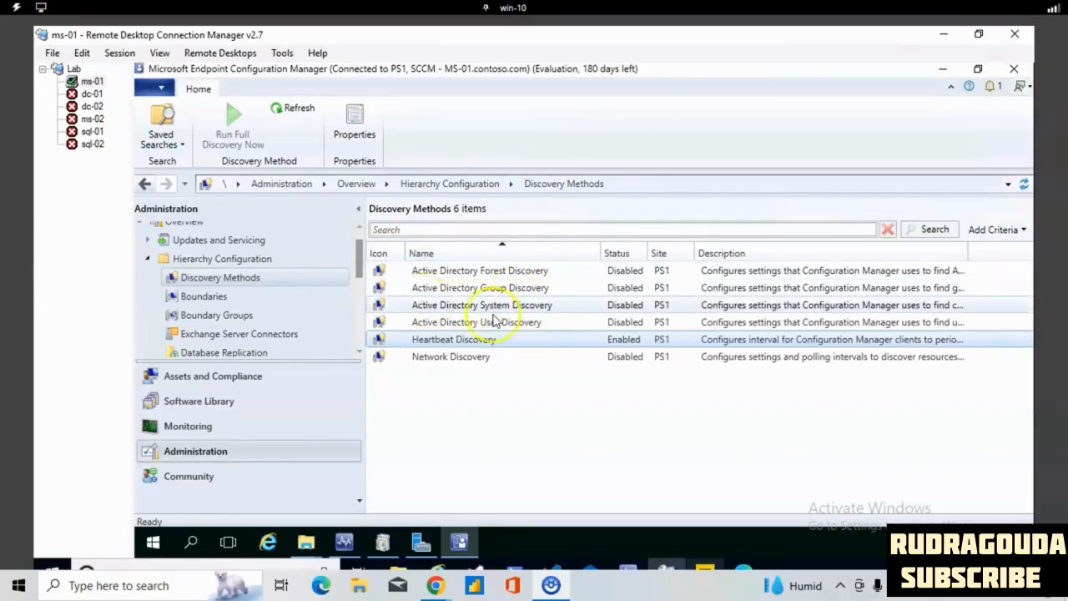
- Open the properties of Active Directory Forest Discovery and enable this discovery method
left_click(462, 272)
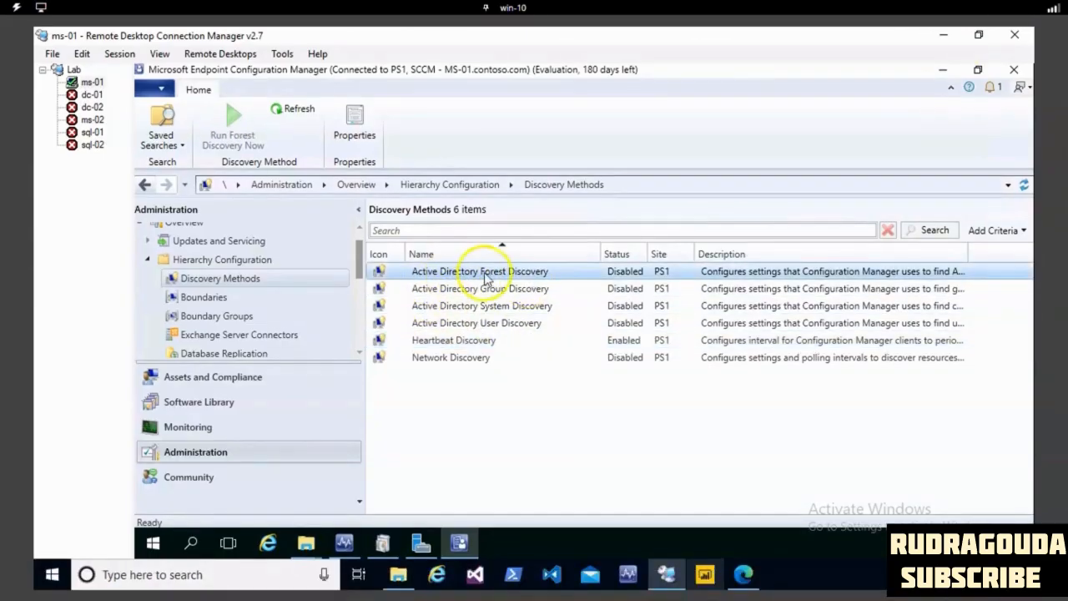
right_click(487, 275)
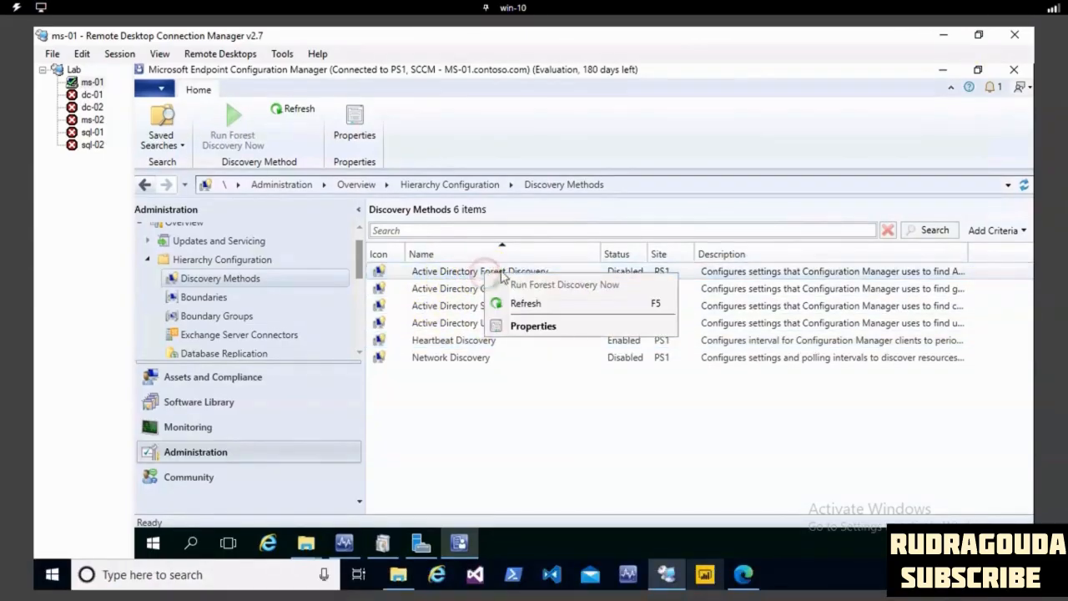
left_click(538, 330)
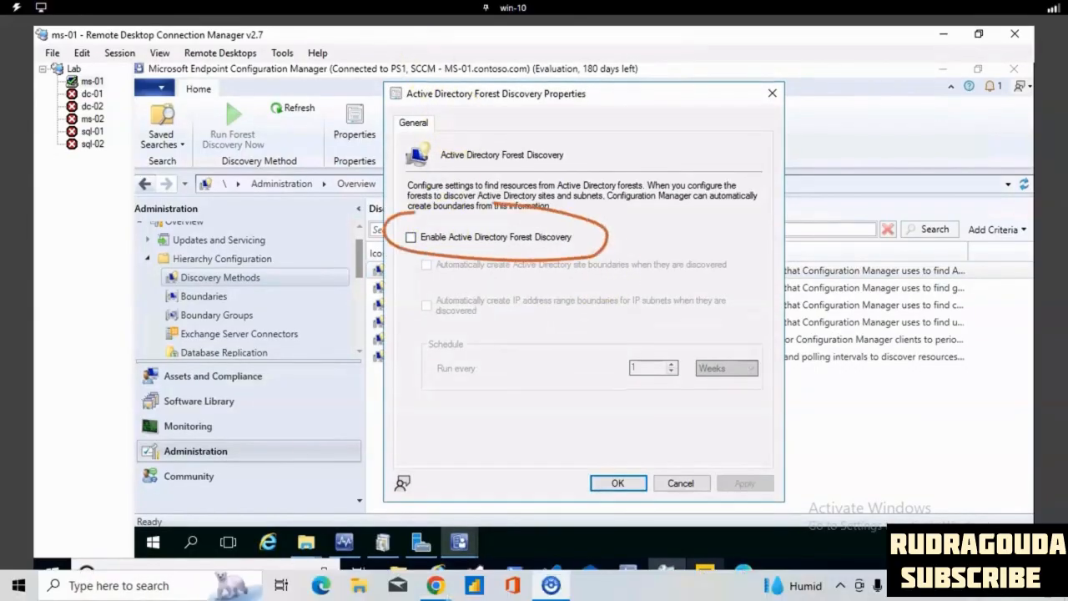
left_click(411, 237)
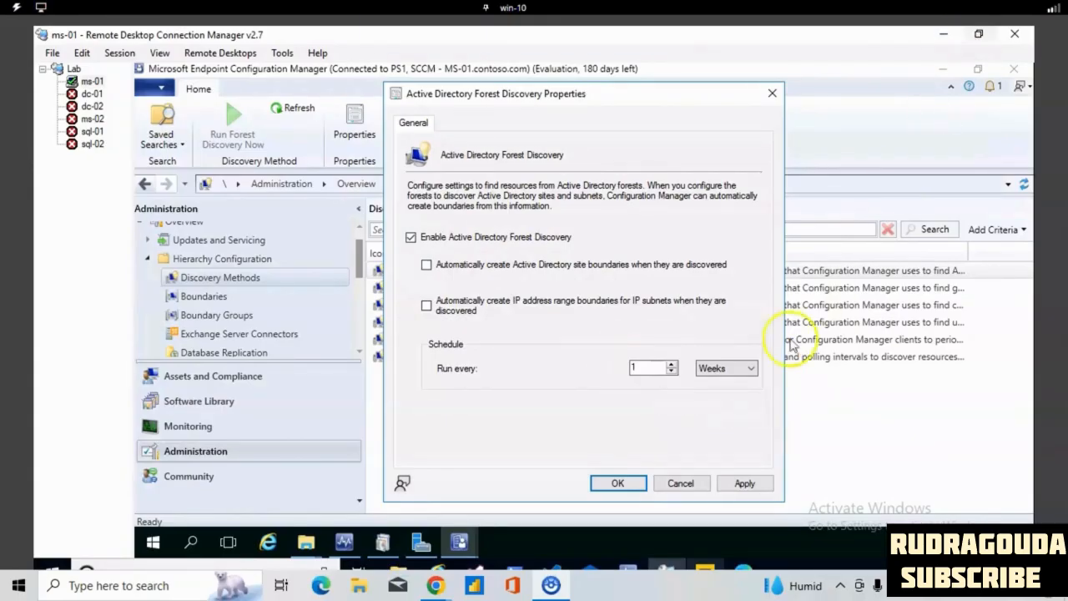
- Schedule the forest discovery to run every 1 hour and save the settings, agreeing to run full discovery as soon as possible
left_click(750, 369)
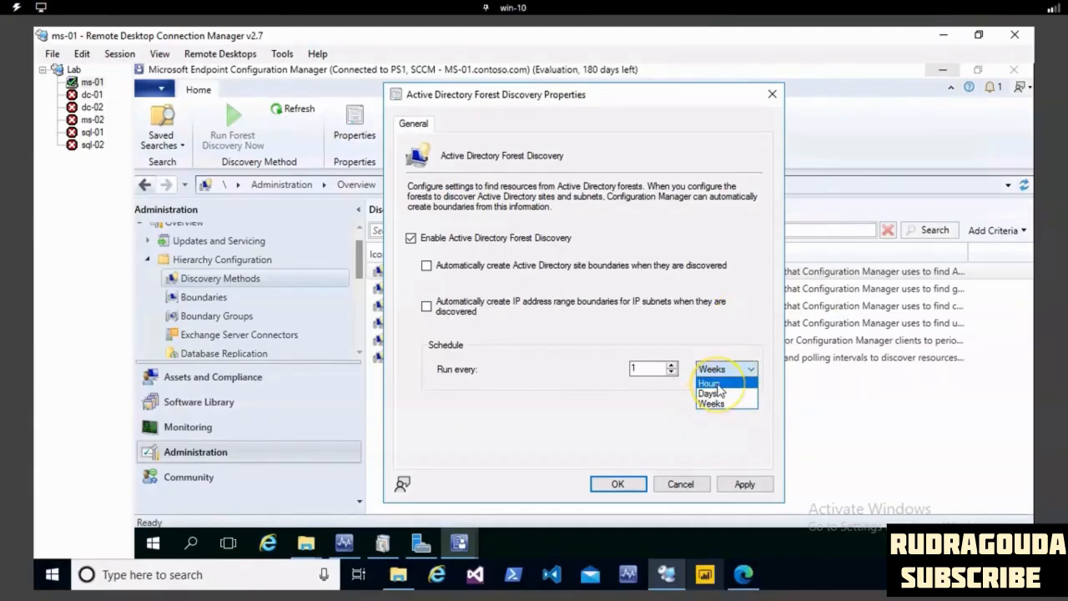
left_click(711, 382)
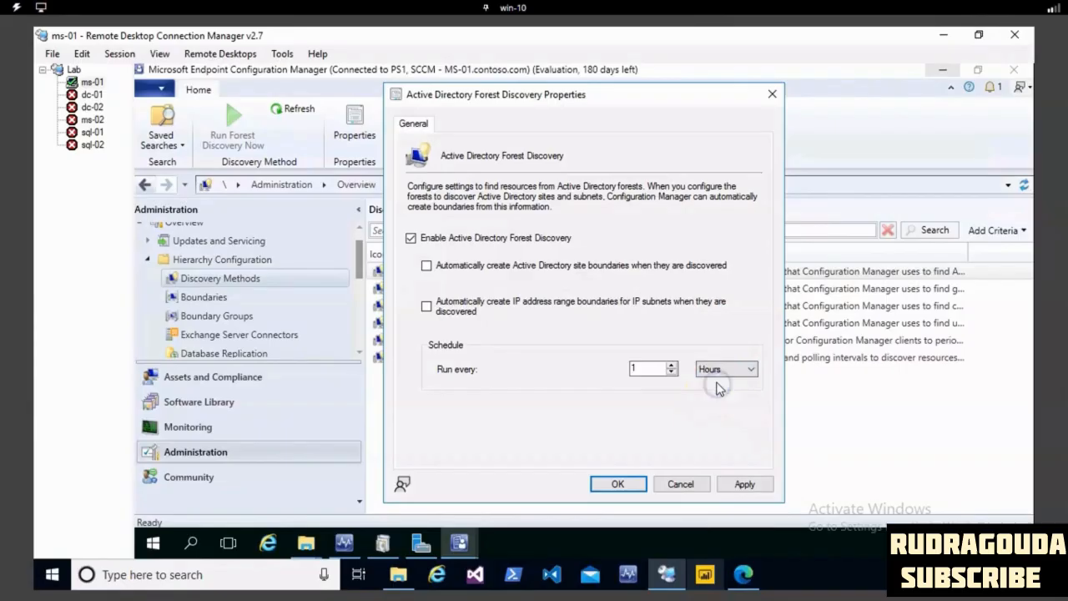
left_click(654, 379)
left_click(650, 369)
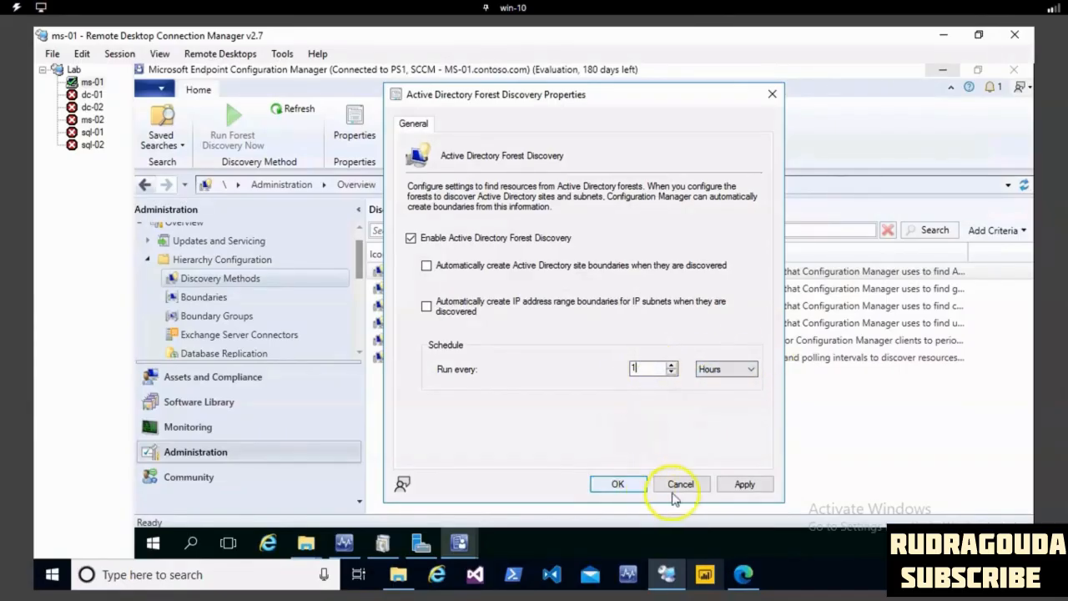
left_click(740, 484)
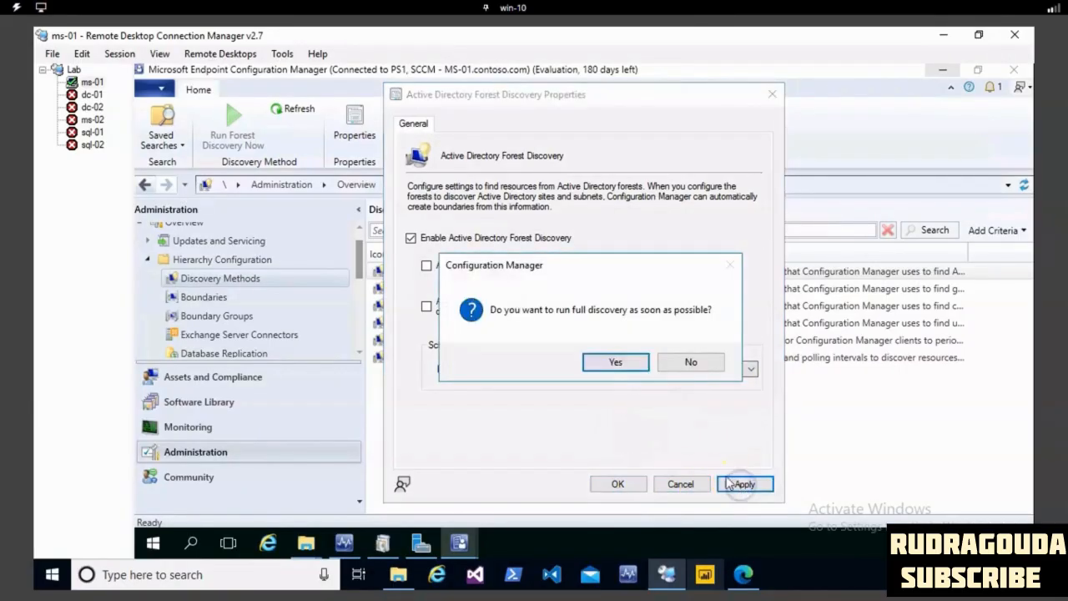
left_click(617, 362)
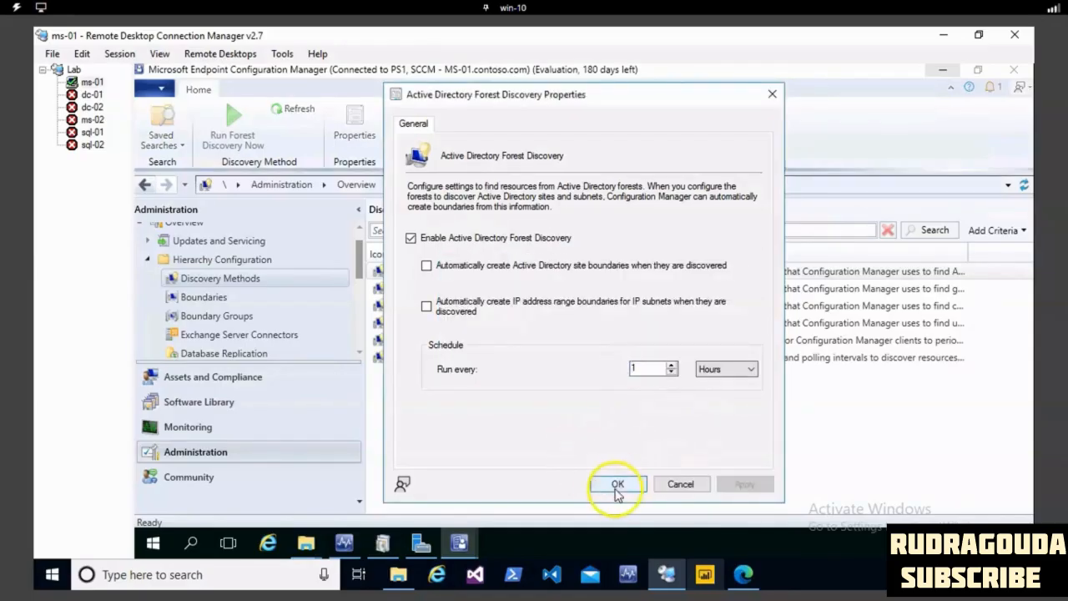
left_click(616, 485)
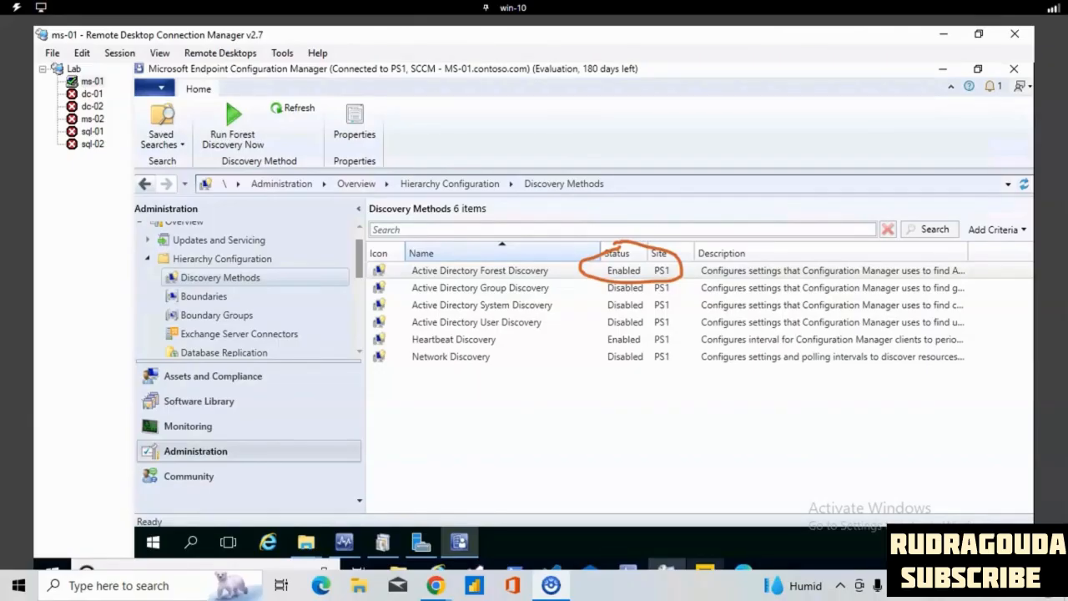
- Open the properties of Active Directory Group Discovery and enable this discovery method
key("Escape")
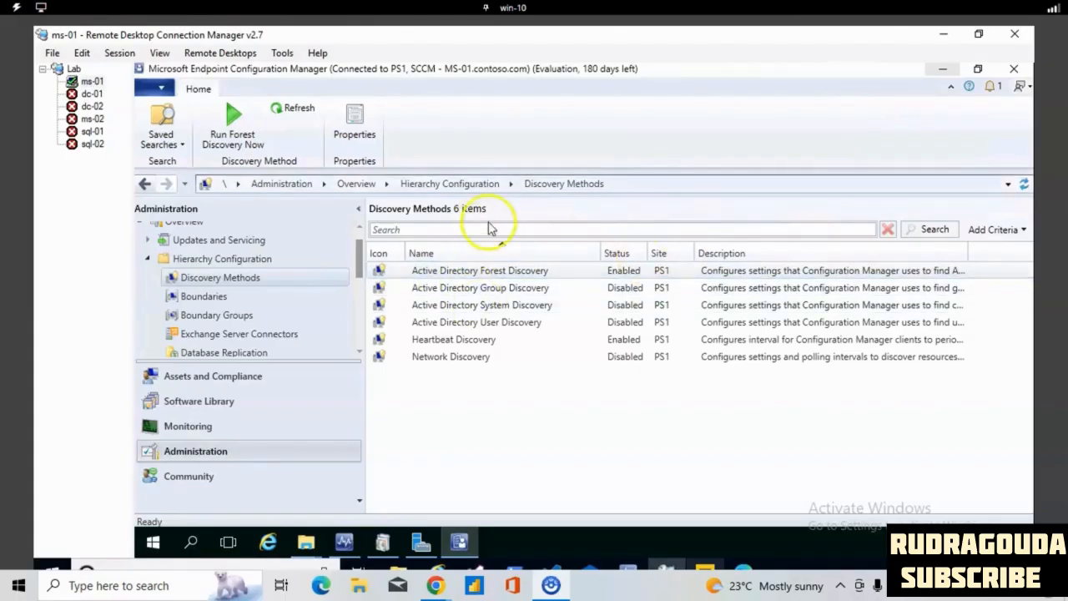
left_click(480, 288)
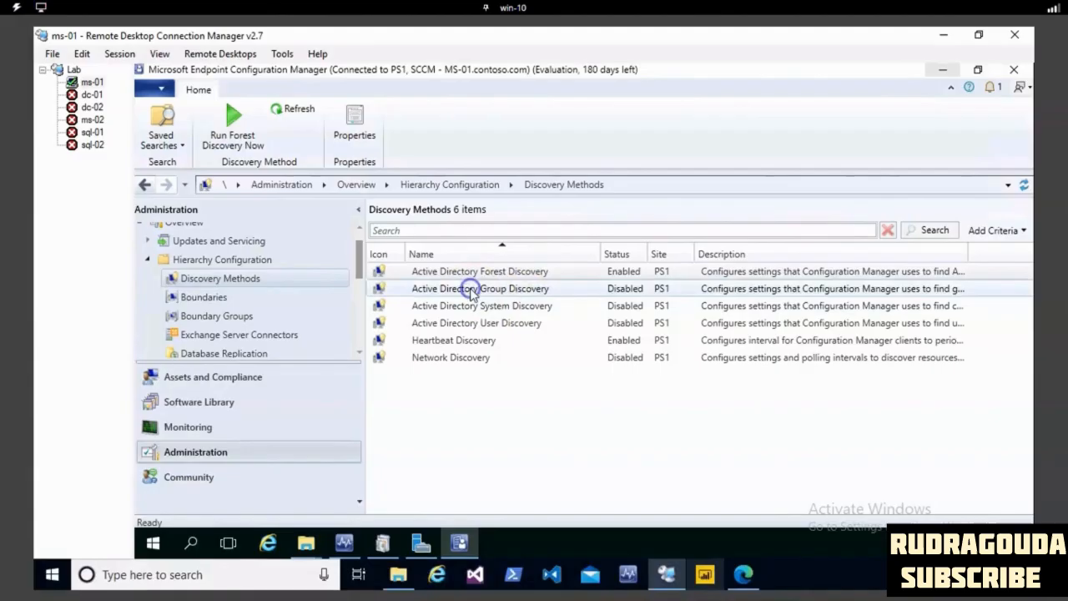
left_click(472, 290)
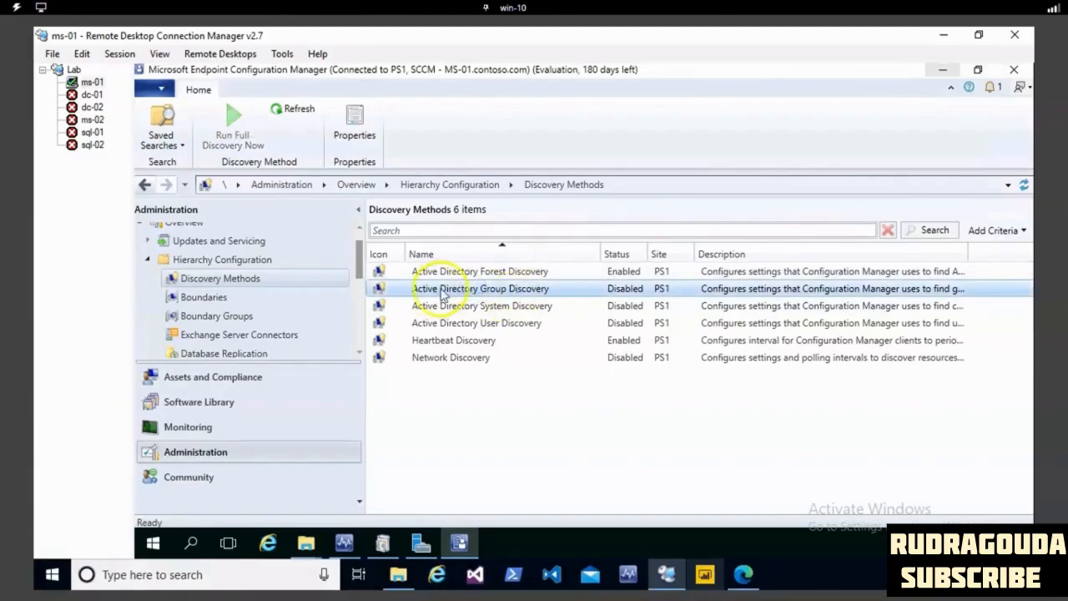
right_click(506, 294)
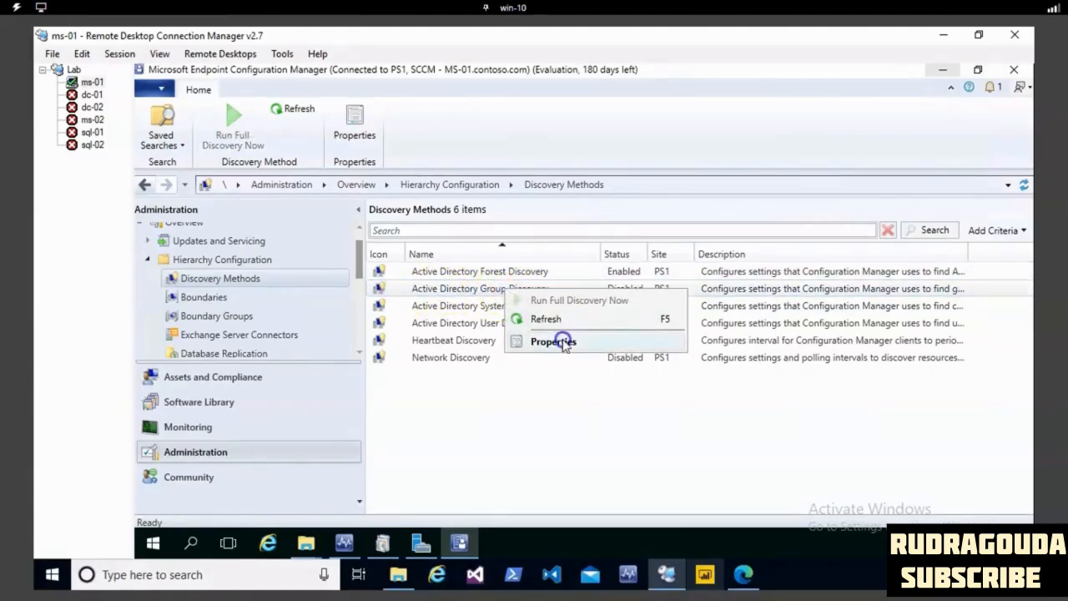
left_click(559, 340)
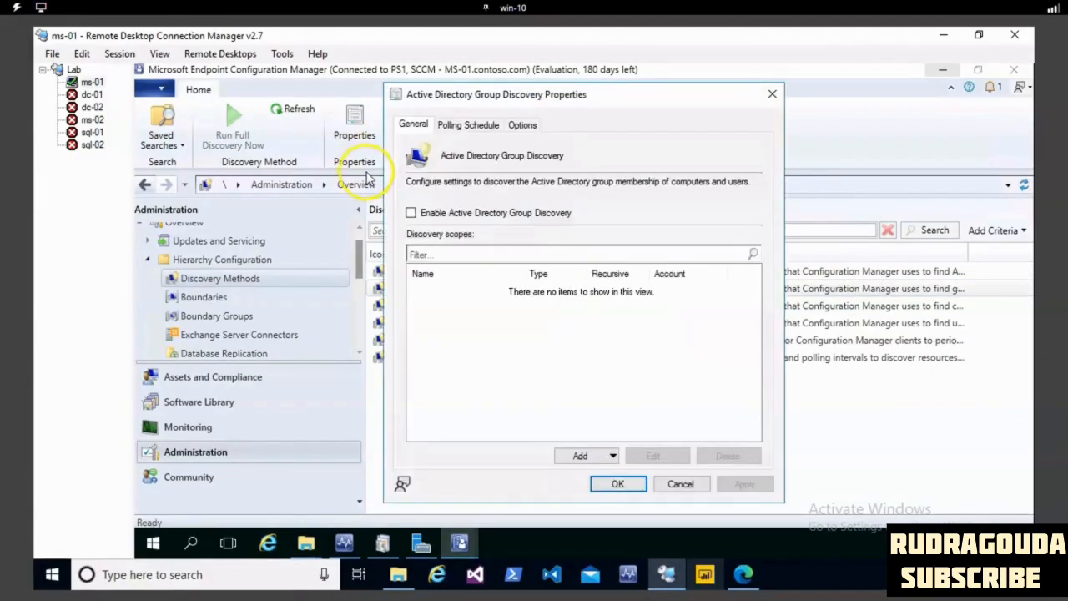
left_click(411, 213)
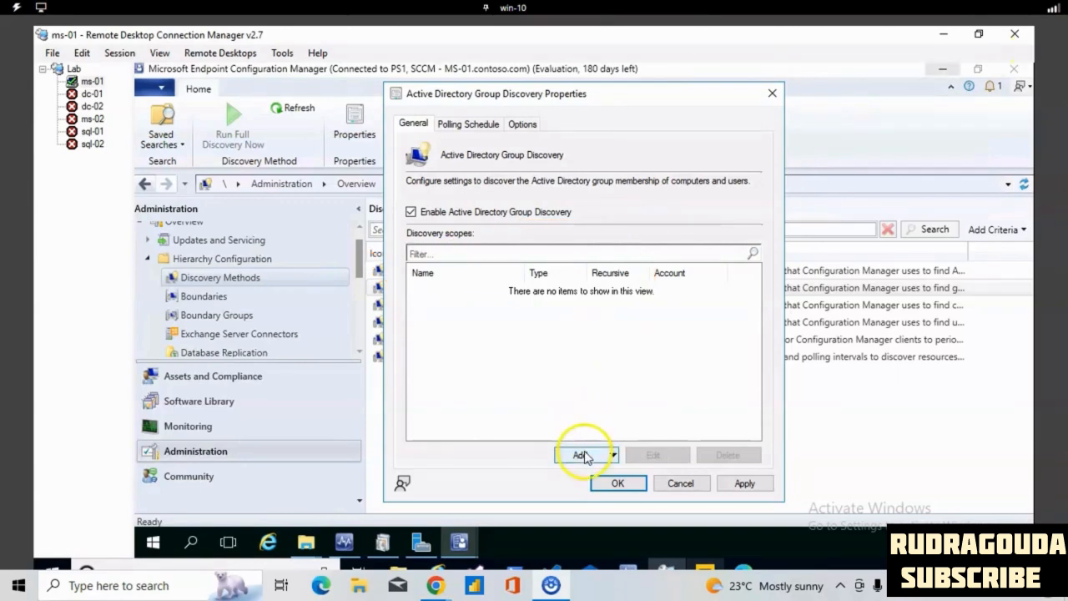
- Add a location discovery scope named Group that covers the whole contoso domain, LDAP://DC=contoso,DC=com, with recursive search of child containers
left_click(584, 456)
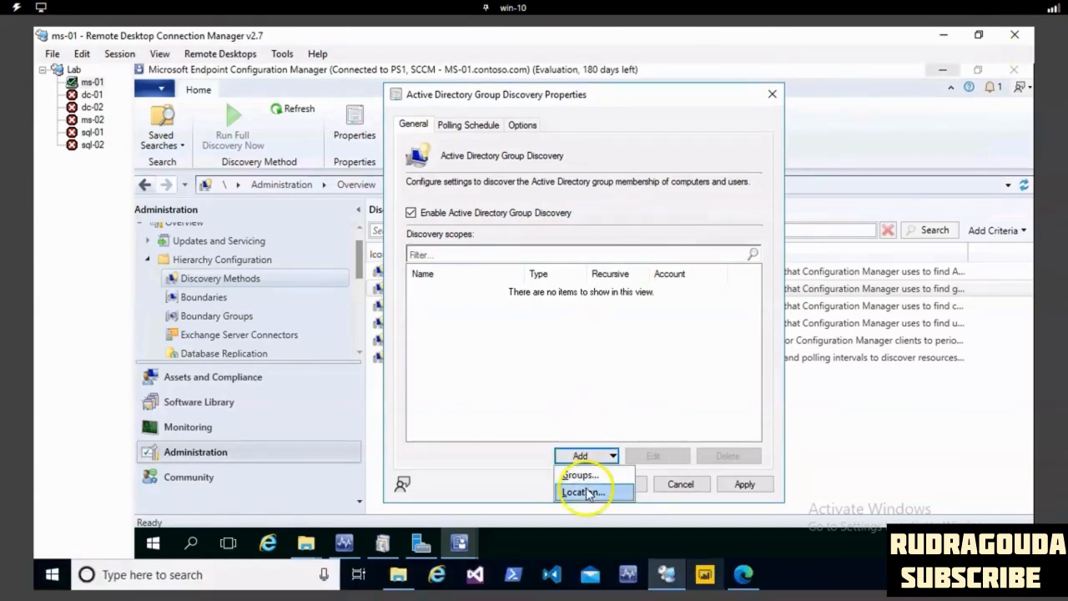
left_click(586, 490)
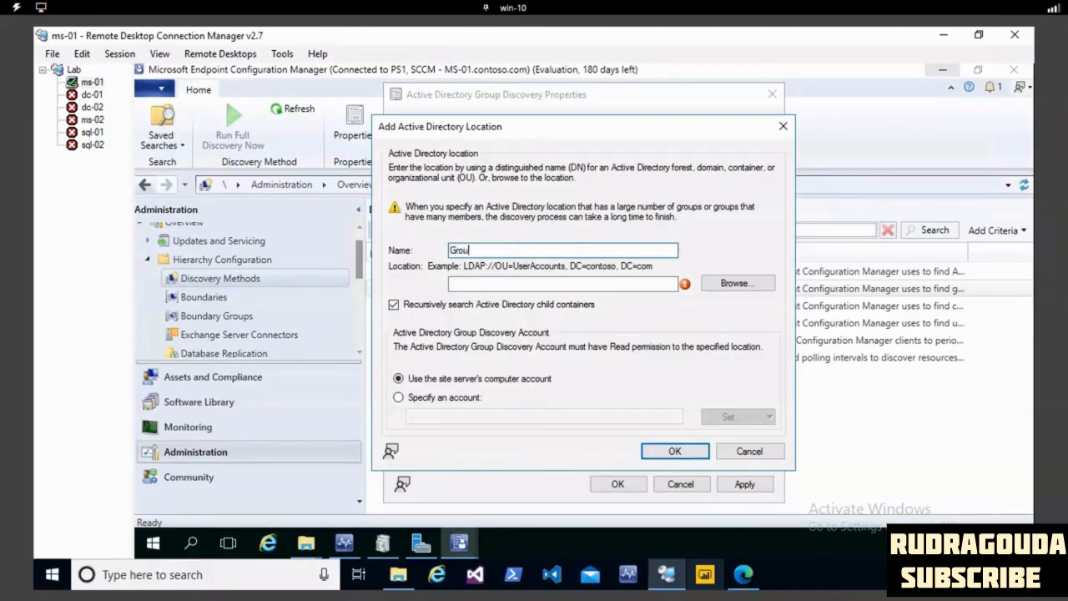
left_click(753, 285)
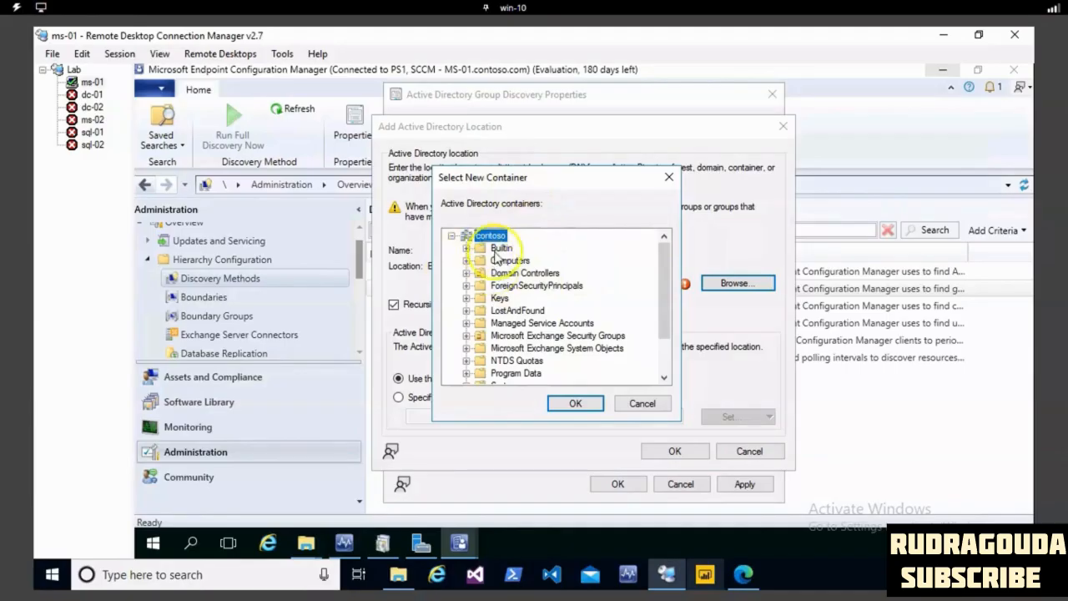
left_click(500, 248)
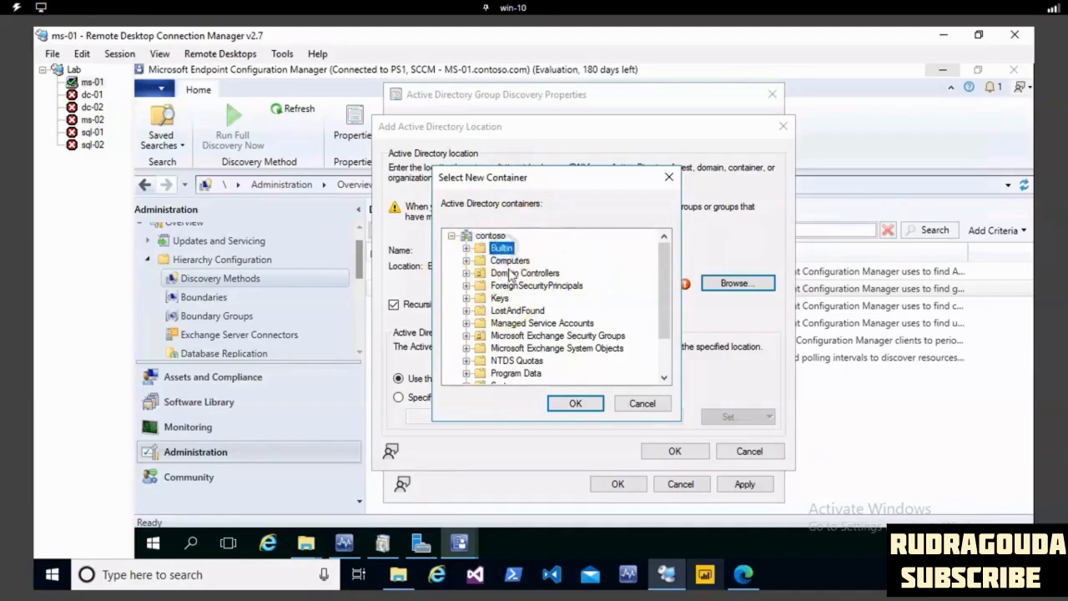
left_click(493, 237)
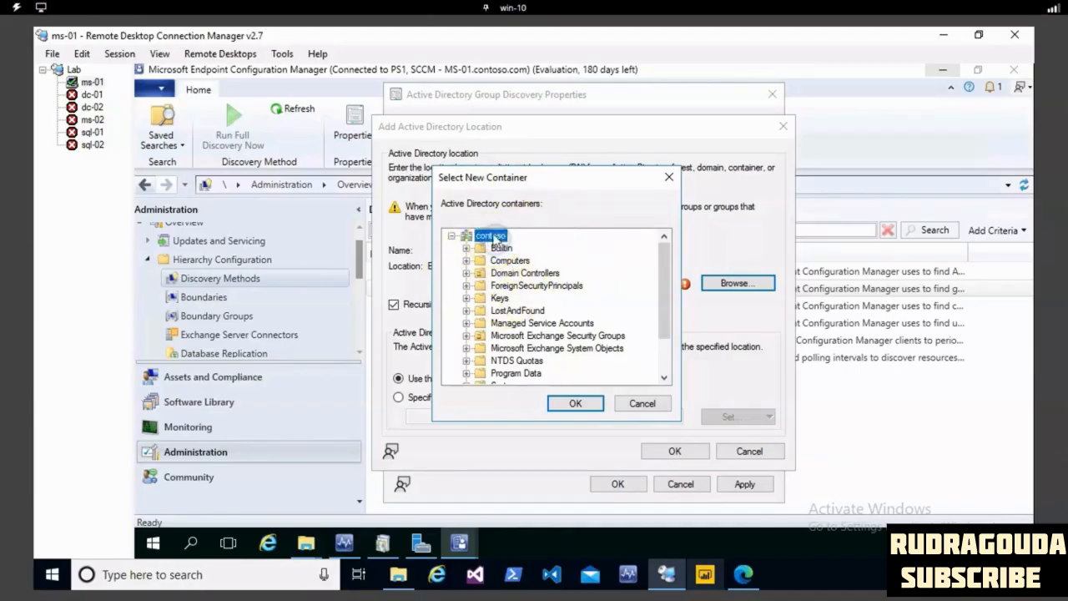
left_click(507, 364)
left_click(491, 236)
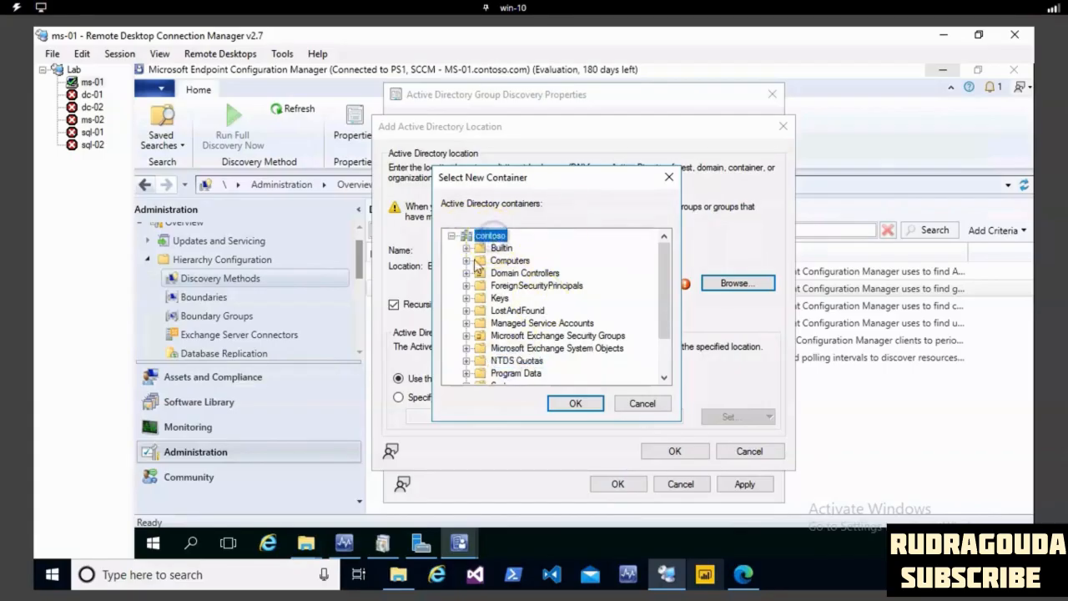
left_click(575, 403)
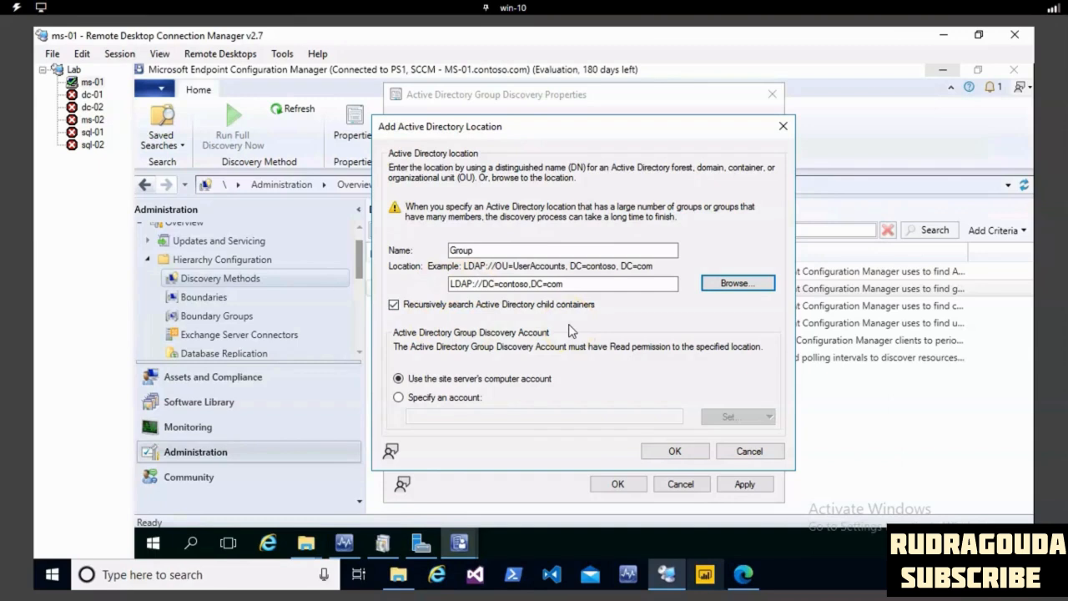
left_click(671, 450)
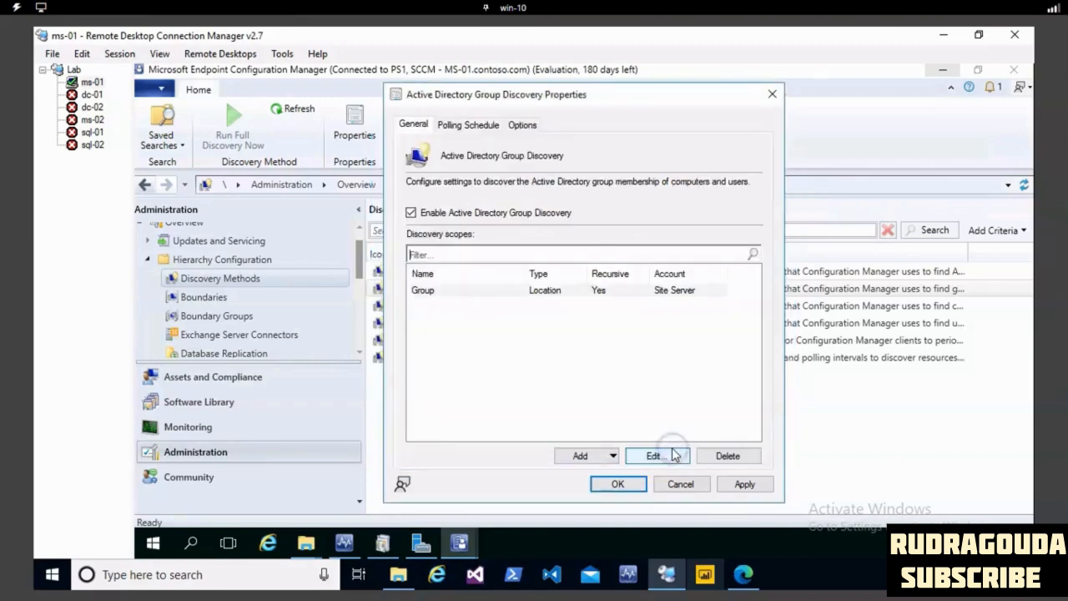
- Check the polling schedule and delta discovery interval of group discovery, and save its settings
left_click(468, 125)
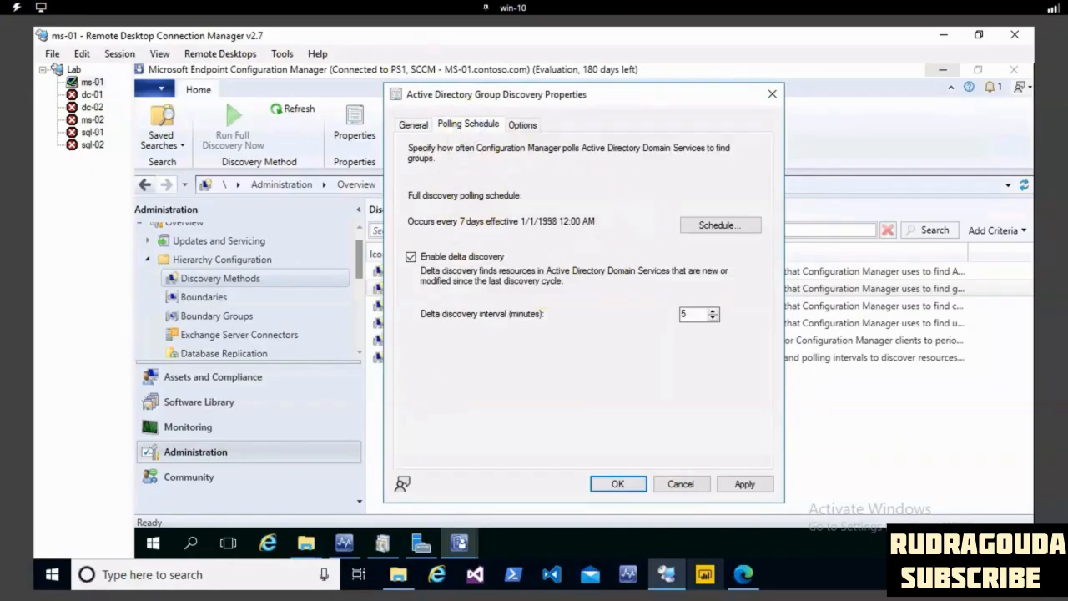
left_click_drag(661, 289, 752, 310)
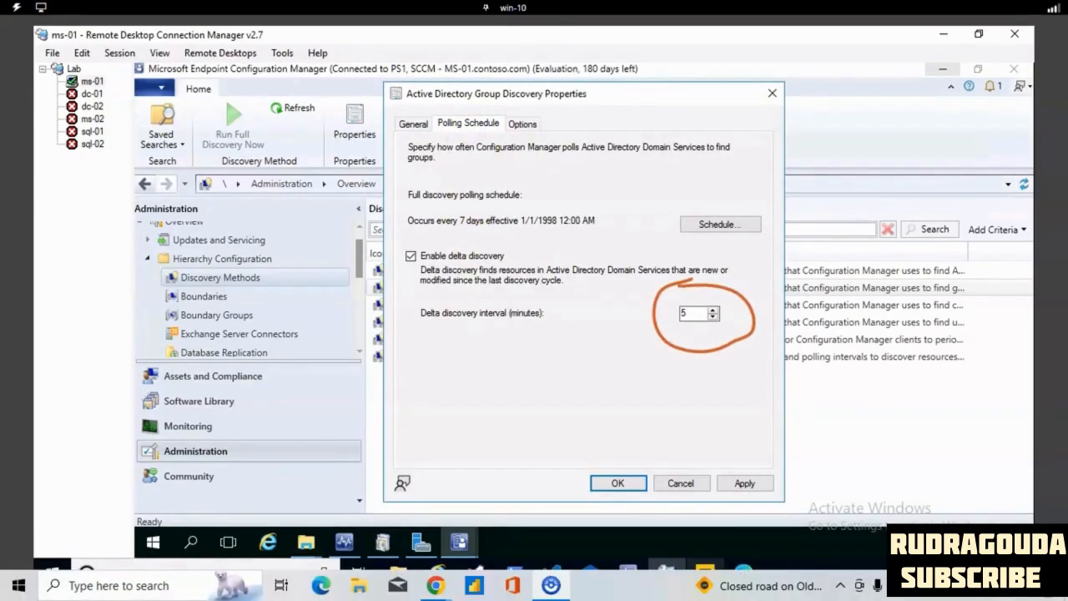
key("Escape")
left_click(746, 484)
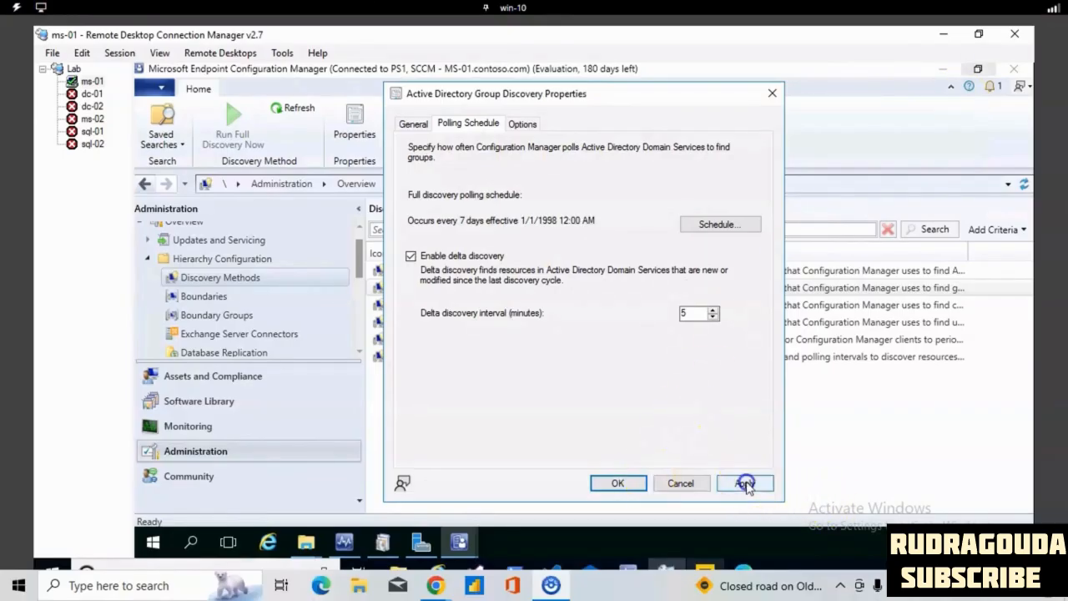
left_click(617, 361)
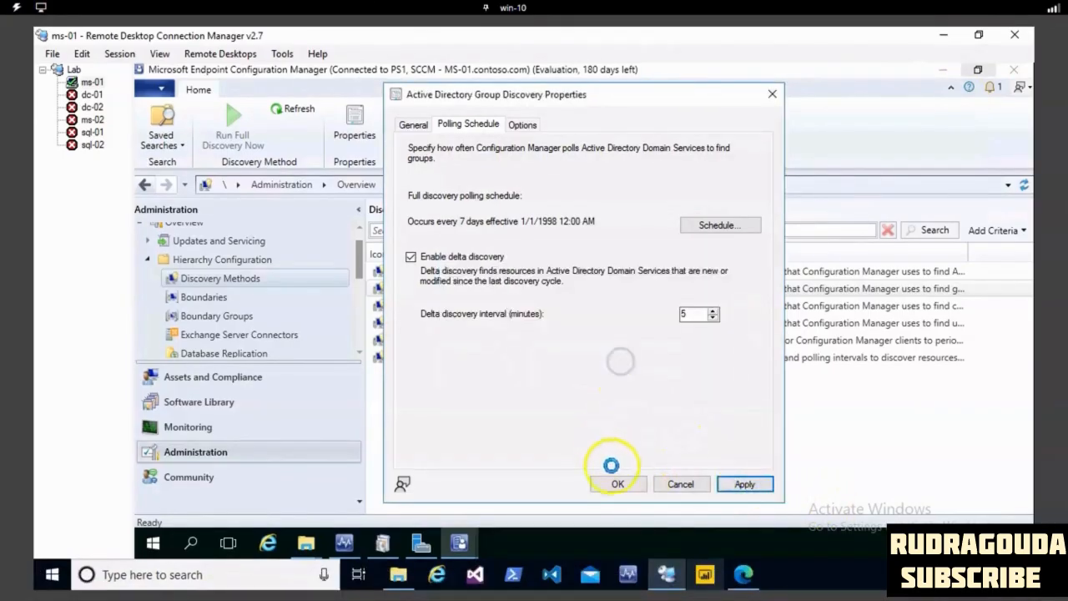
left_click(617, 485)
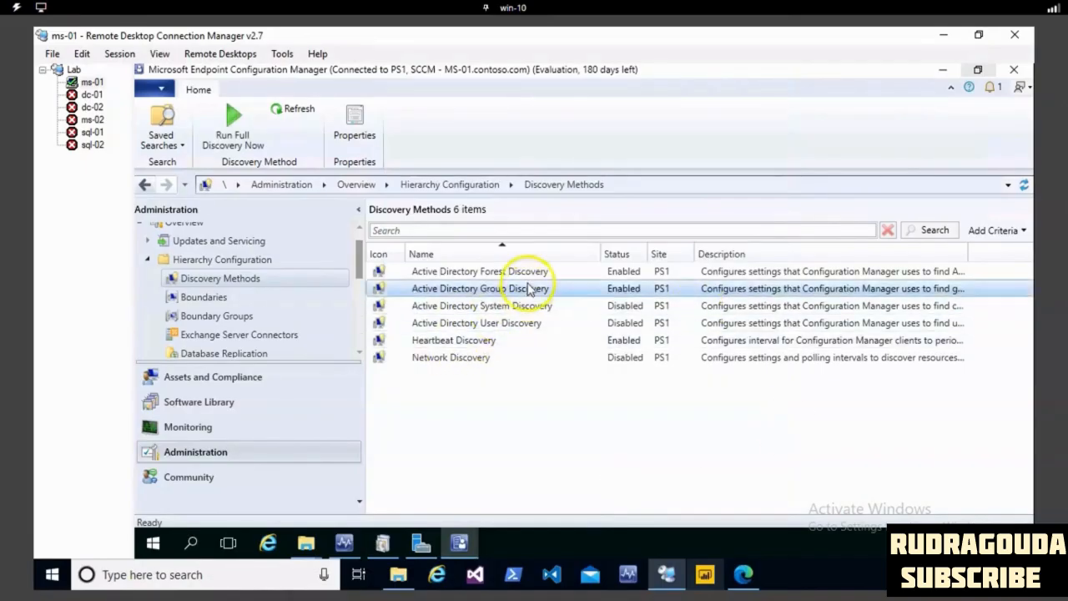
- Open the properties of Active Directory System Discovery and enable this discovery method
left_click(536, 306)
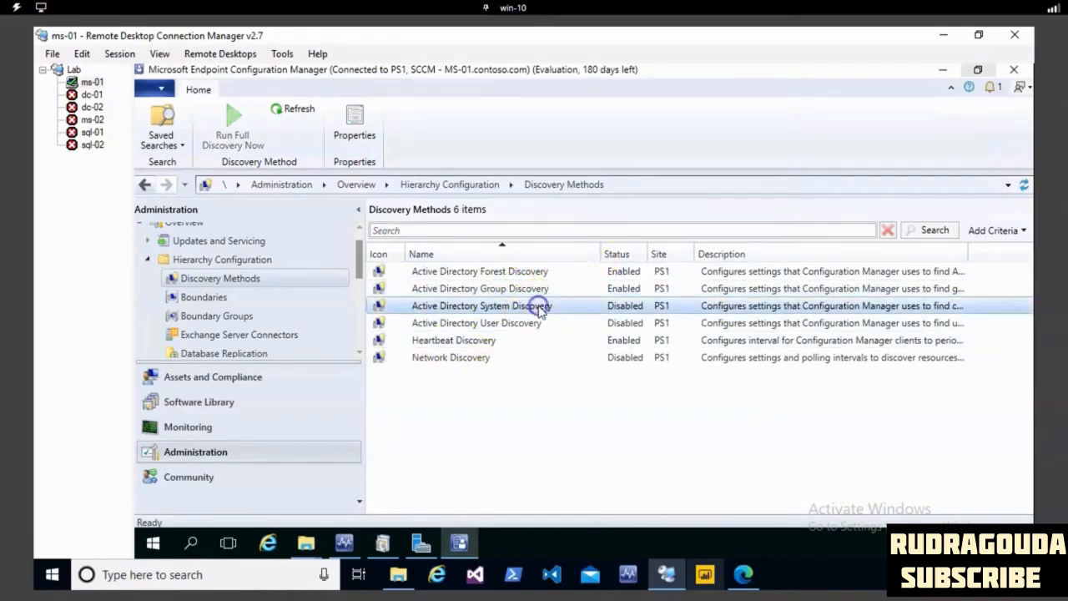
right_click(542, 310)
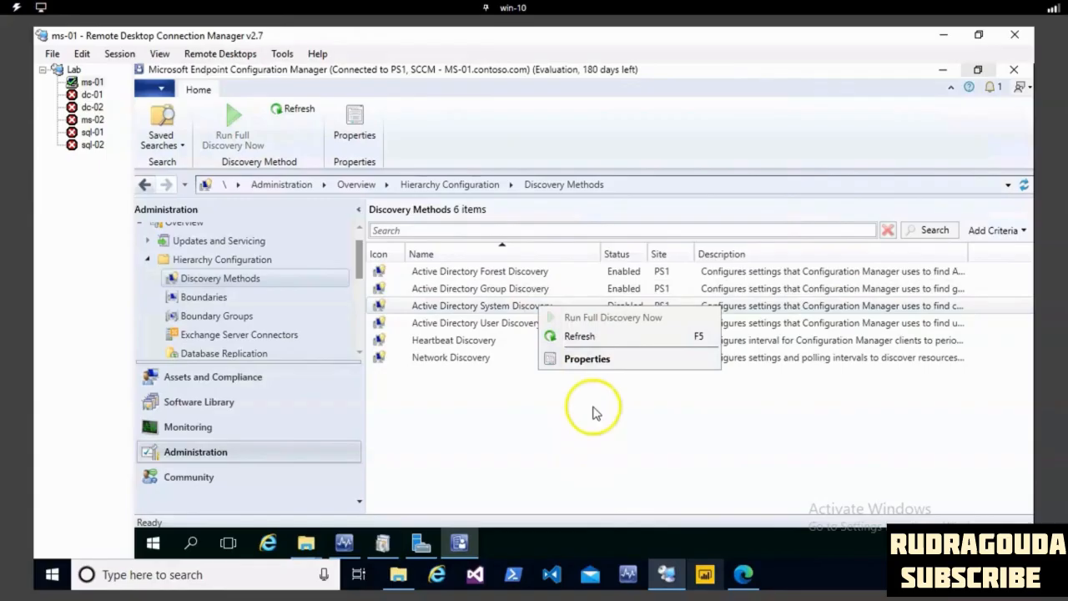
left_click(598, 367)
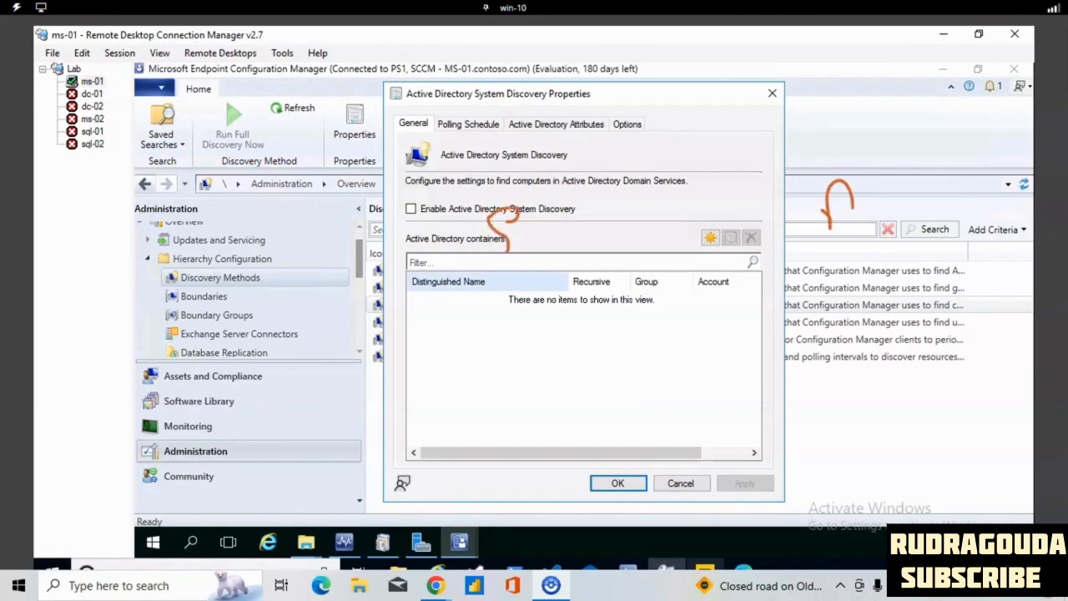
left_click_drag(862, 263, 856, 270)
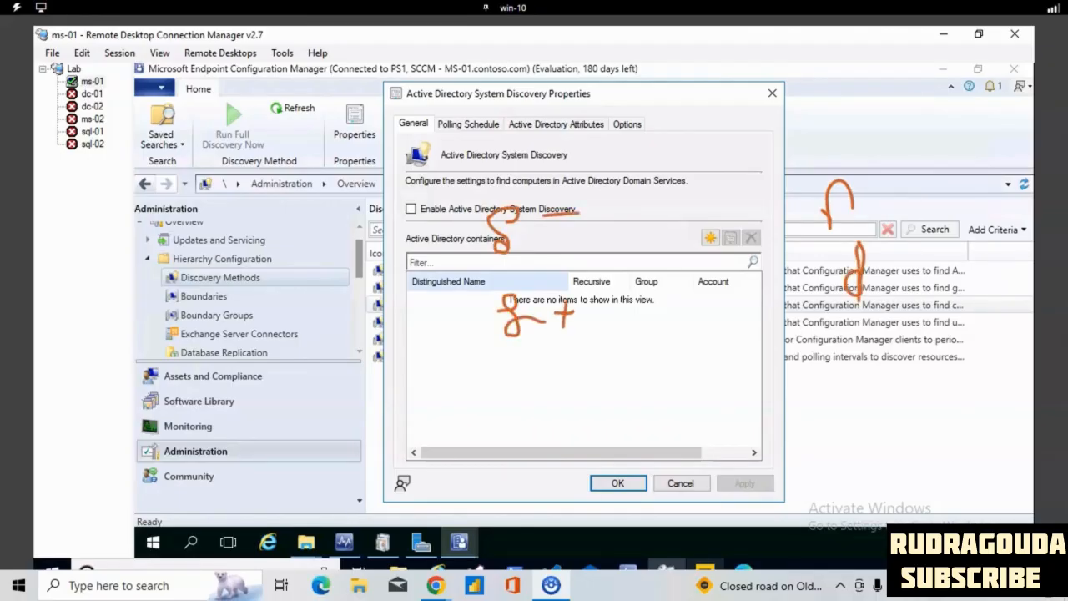
key("Escape")
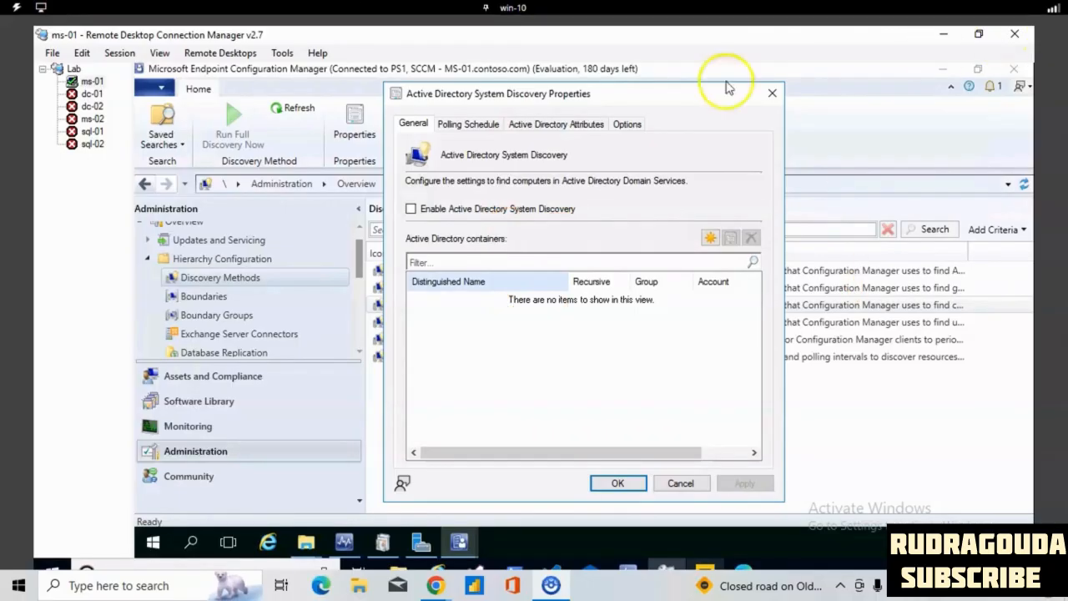
left_click(412, 209)
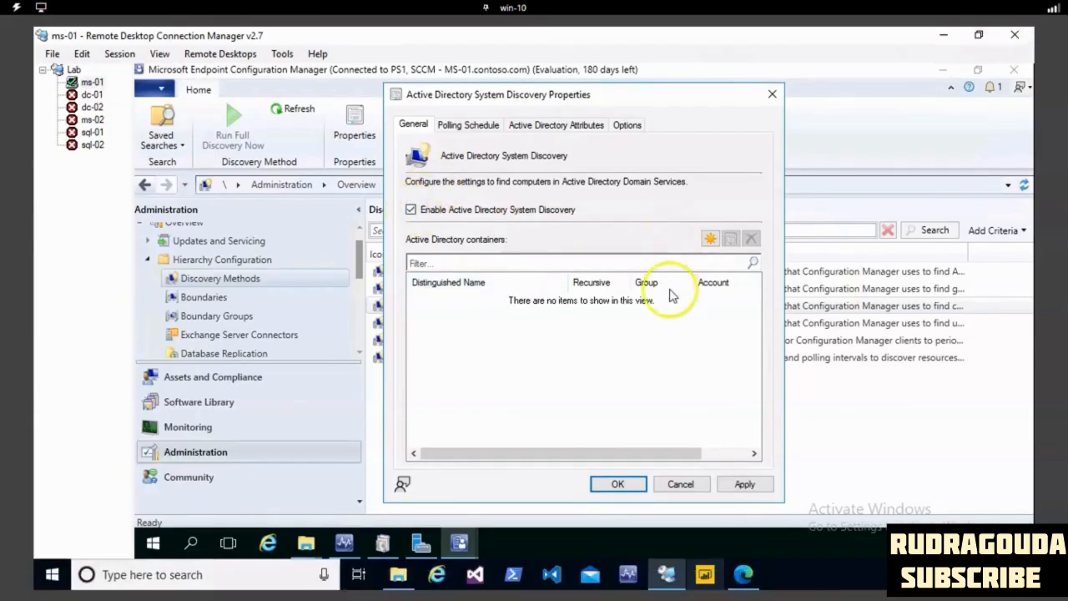
- Start a new Active Directory container for system discovery and choose the contoso domain as its path, LDAP://DC=contoso,DC=com
left_click(710, 239)
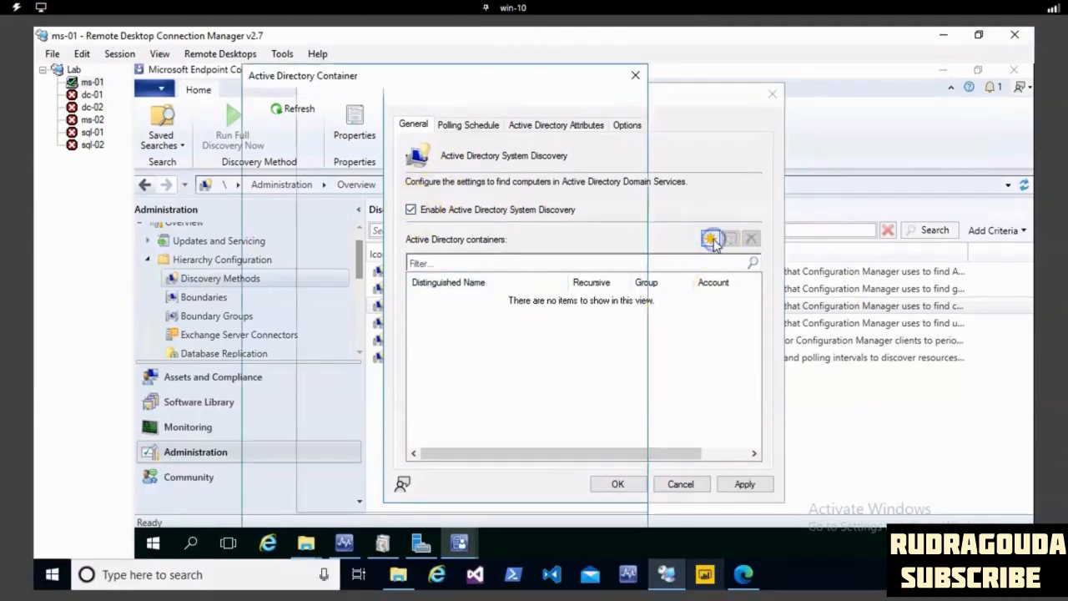
left_click(581, 182)
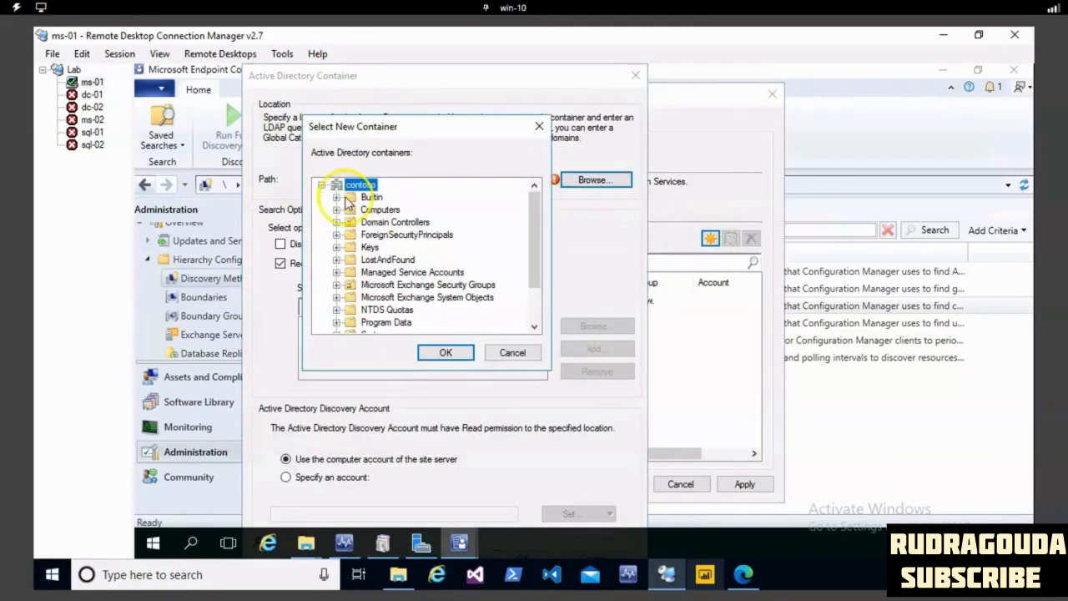
left_click(436, 355)
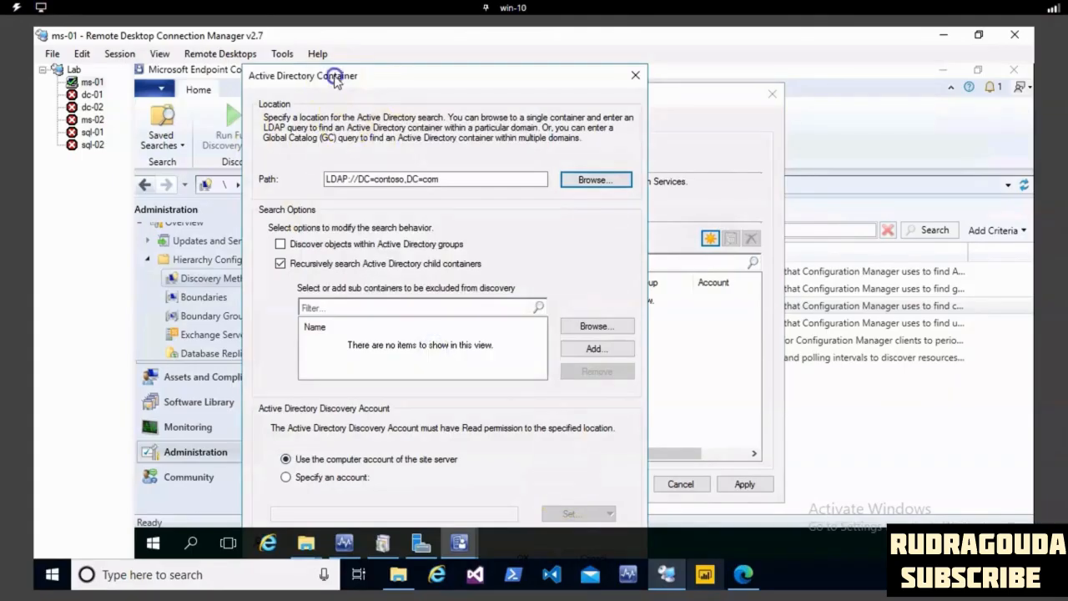
- Dock the remote server's taskbar along the right edge of its desktop so it no longer covers the container dialog
right_click(609, 533)
left_click(835, 548)
left_click_drag(836, 550, 1061, 418)
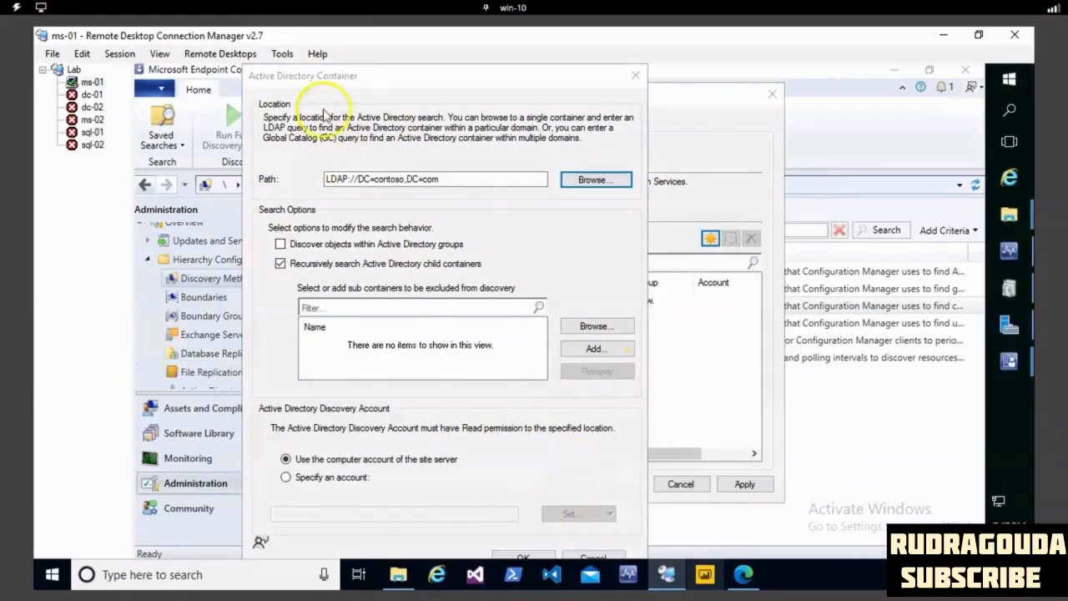
left_click(325, 77)
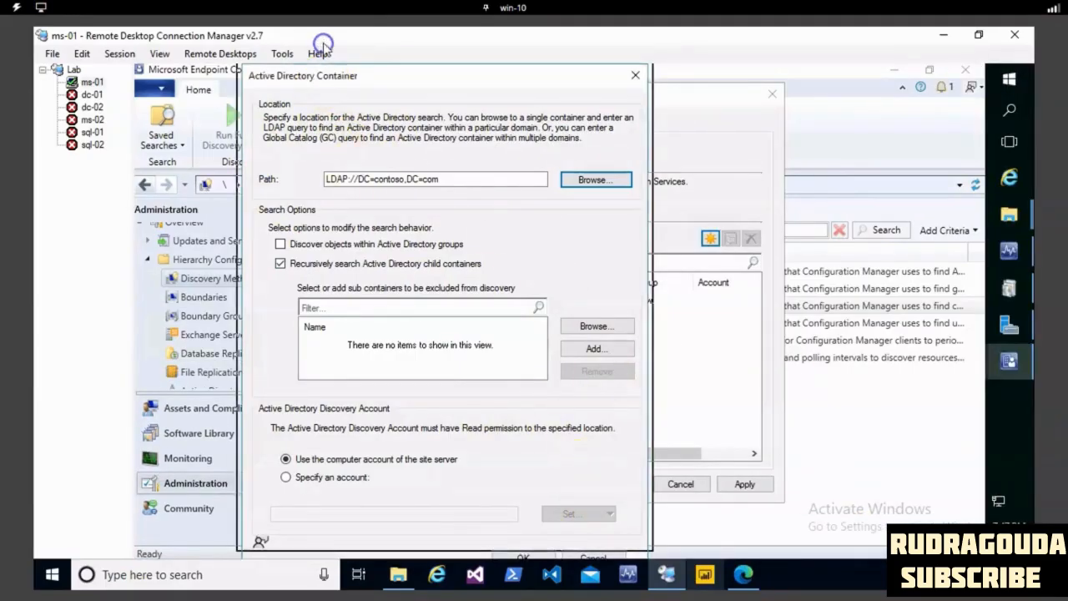
- Confirm the contoso container and save the system discovery settings, agreeing to run full discovery as soon as possible
left_click(525, 557)
left_click(736, 485)
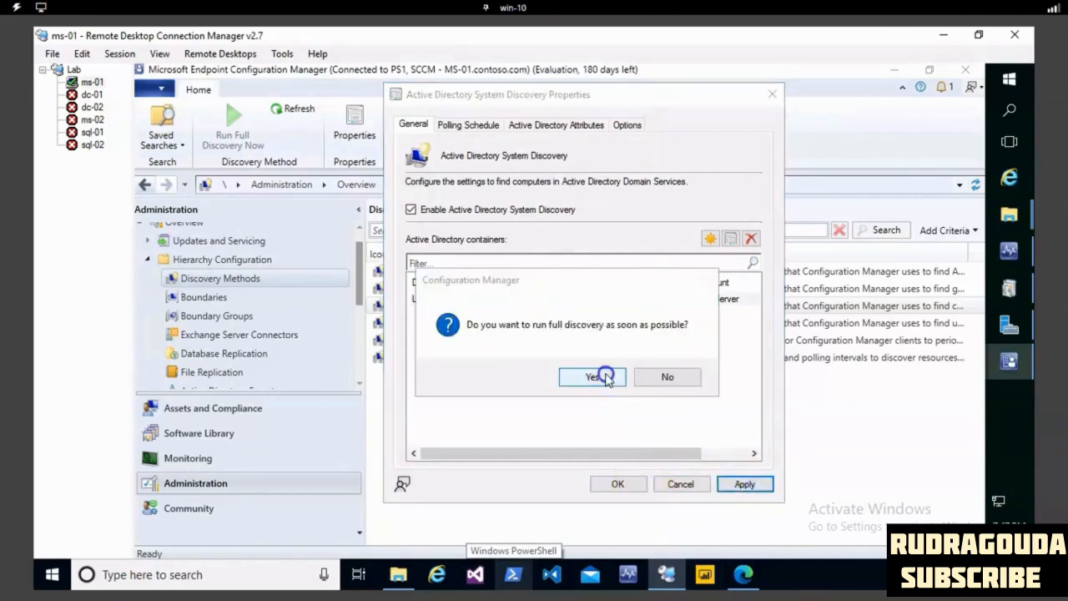
left_click(594, 377)
left_click(621, 484)
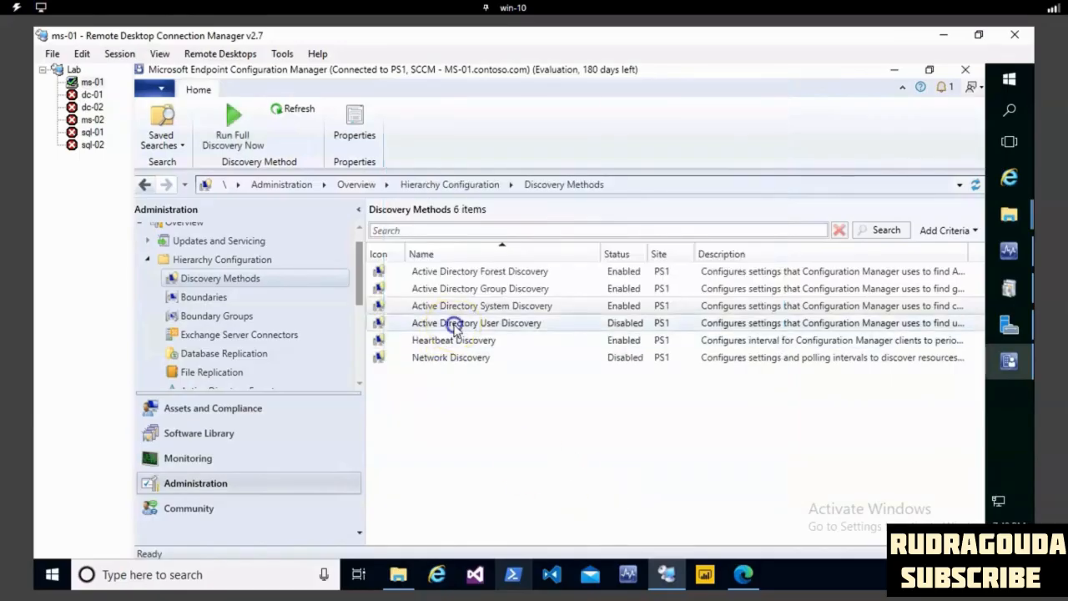
- Open the properties of Active Directory User Discovery and enable this discovery method
left_click(455, 326)
right_click(493, 327)
left_click(538, 379)
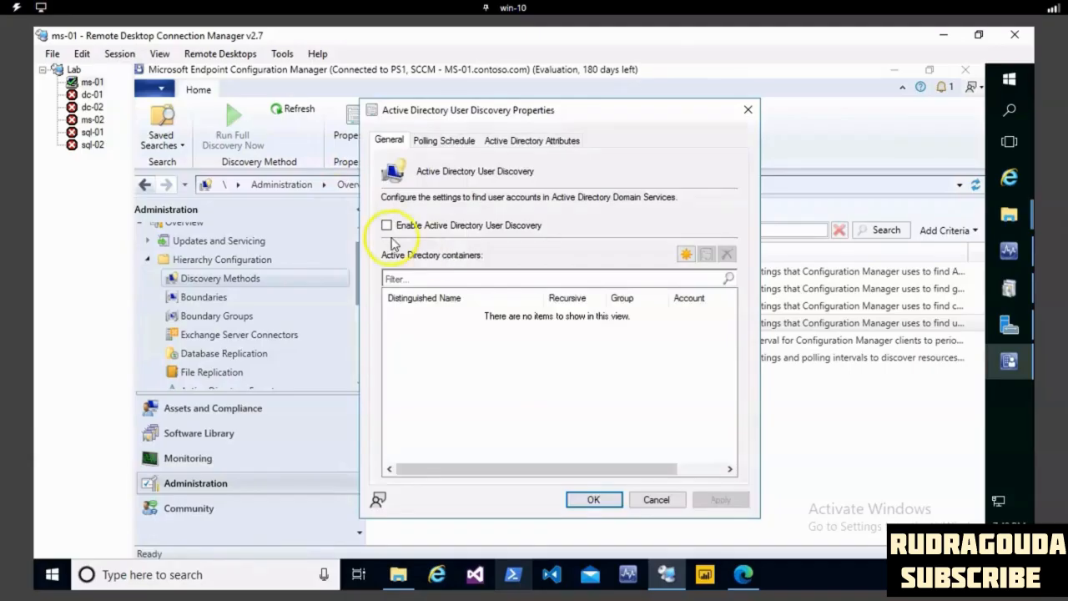
left_click(386, 225)
- Add an Active Directory container for user discovery with the contoso domain as its path, LDAP://DC=contoso,DC=com
left_click(685, 254)
left_click(511, 179)
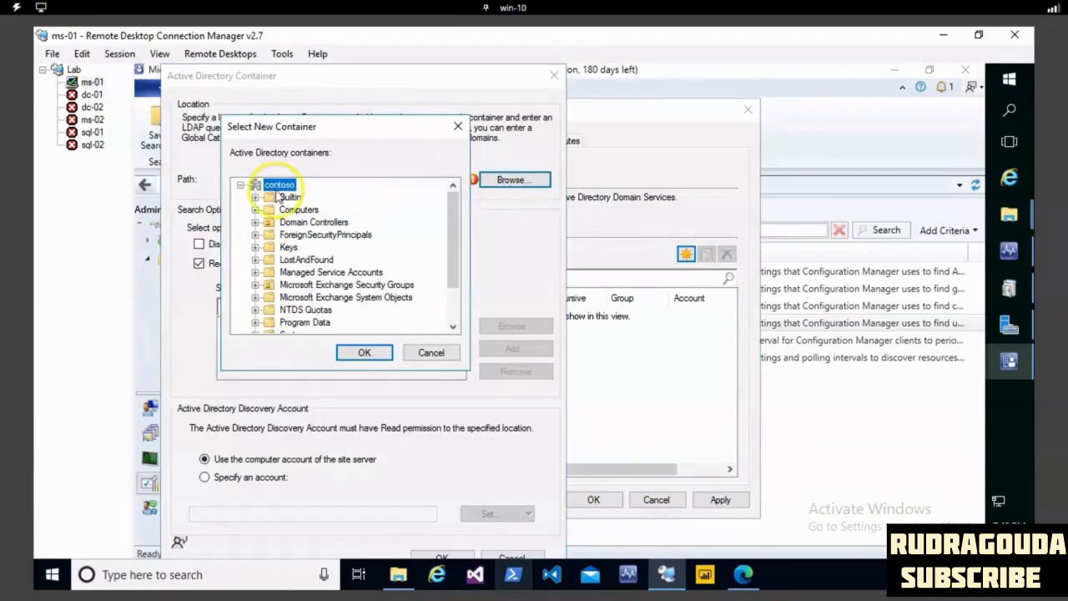
left_click(365, 352)
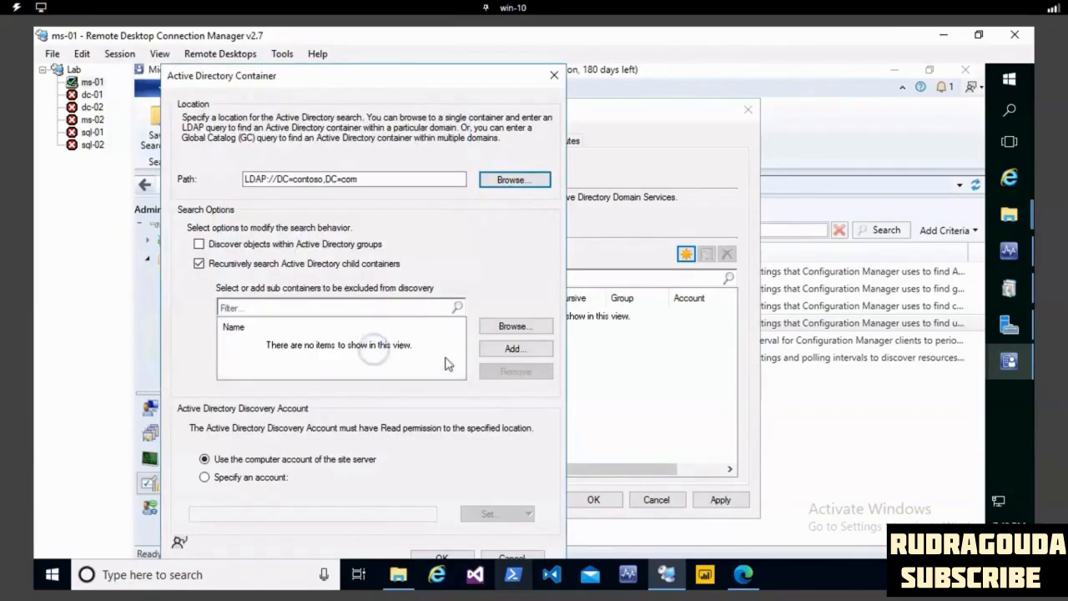
left_click(442, 558)
- Apply the user discovery settings, agree to run full discovery as soon as possible, and close the properties
left_click(718, 499)
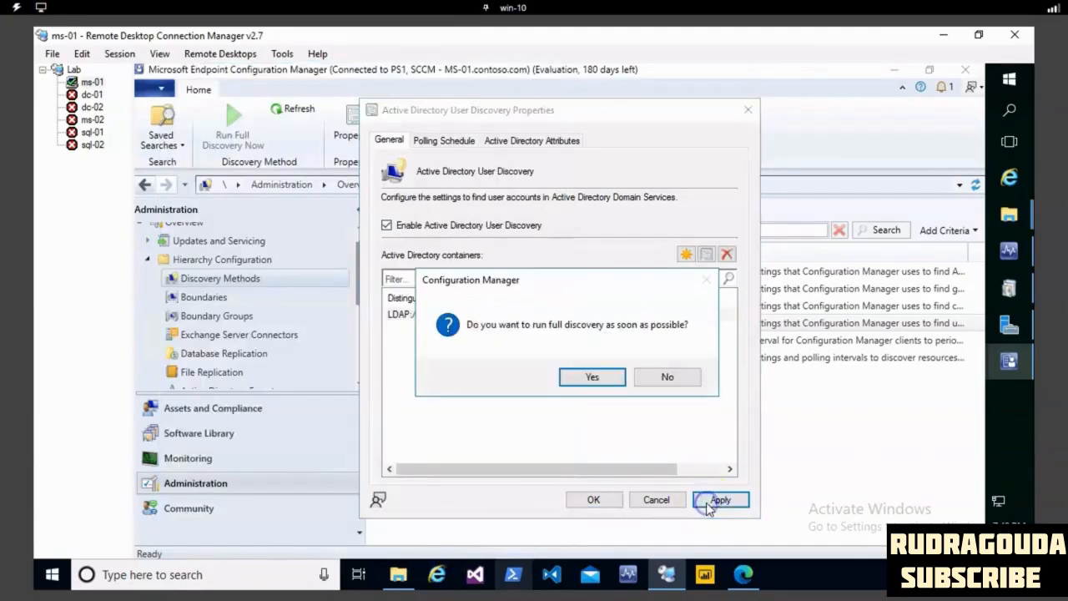
left_click(610, 376)
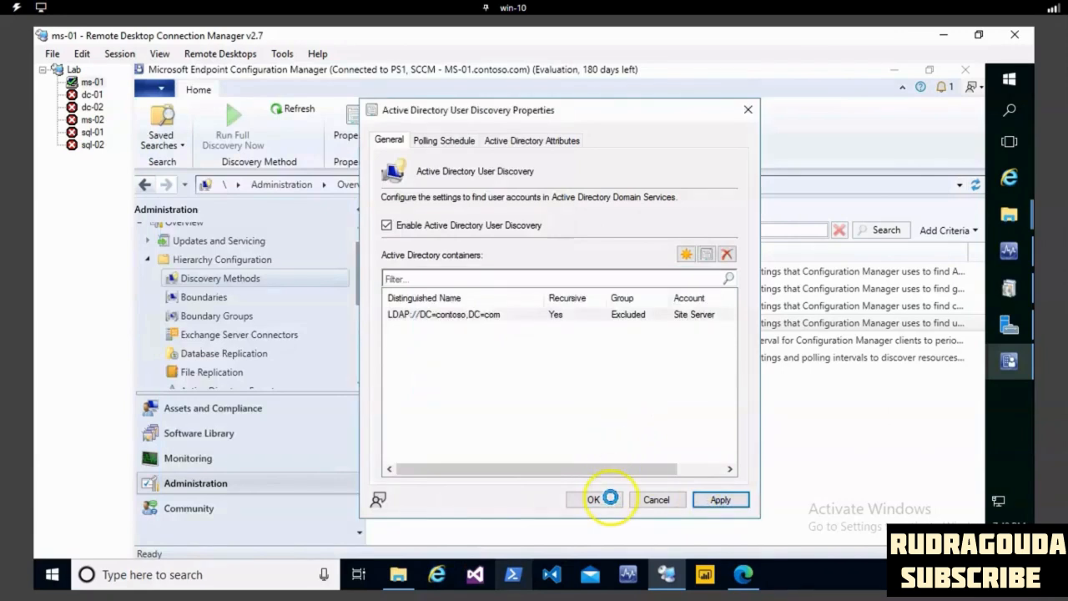
left_click(607, 499)
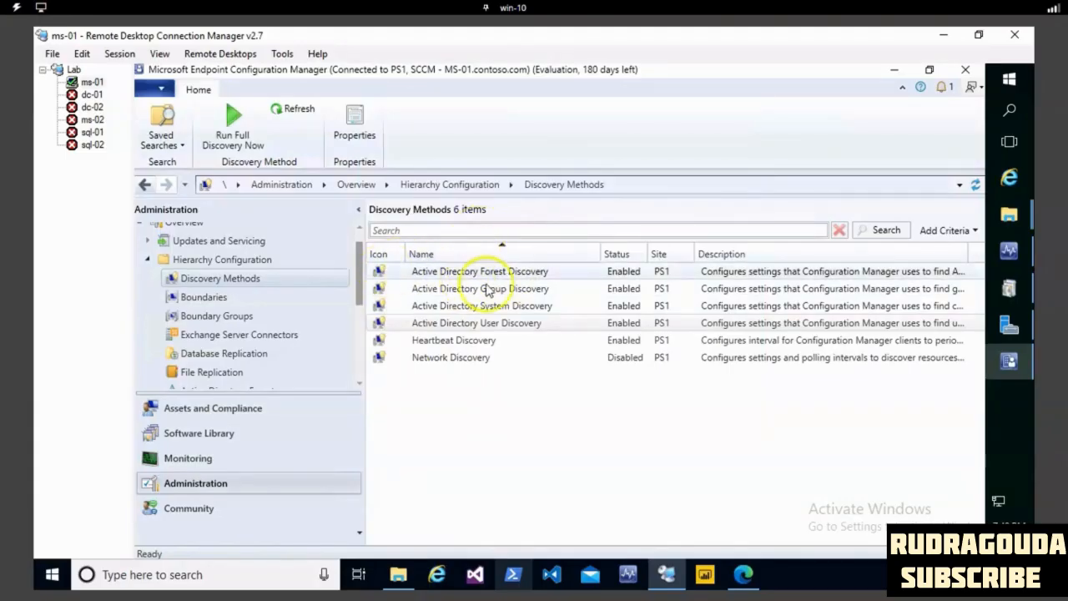
- Review the Heartbeat Discovery and Network Discovery entries and their status in the discovery methods list
left_click(494, 340)
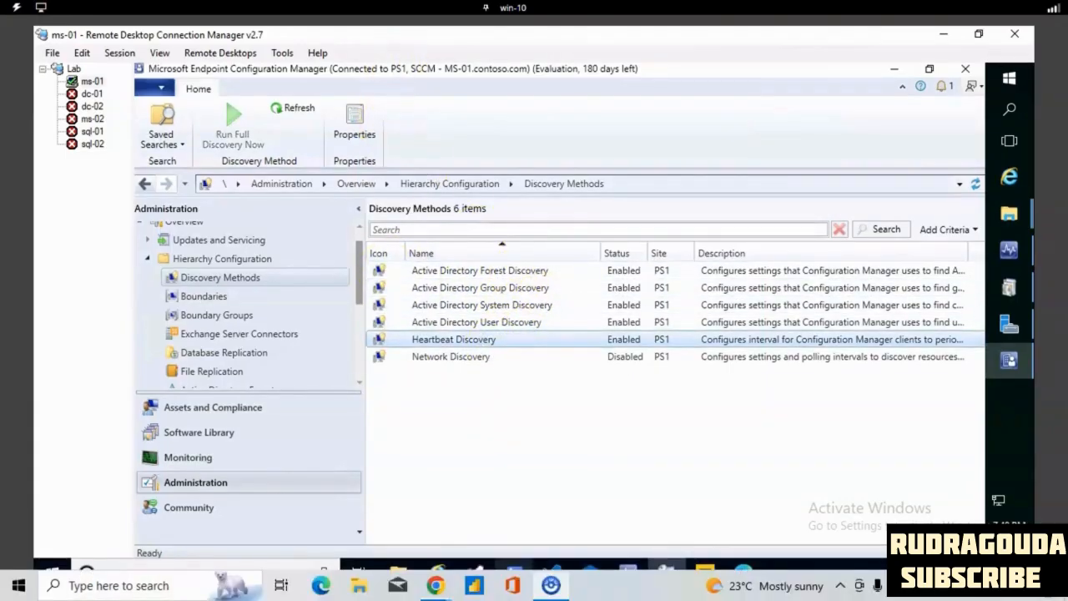
left_click_drag(547, 357, 682, 342)
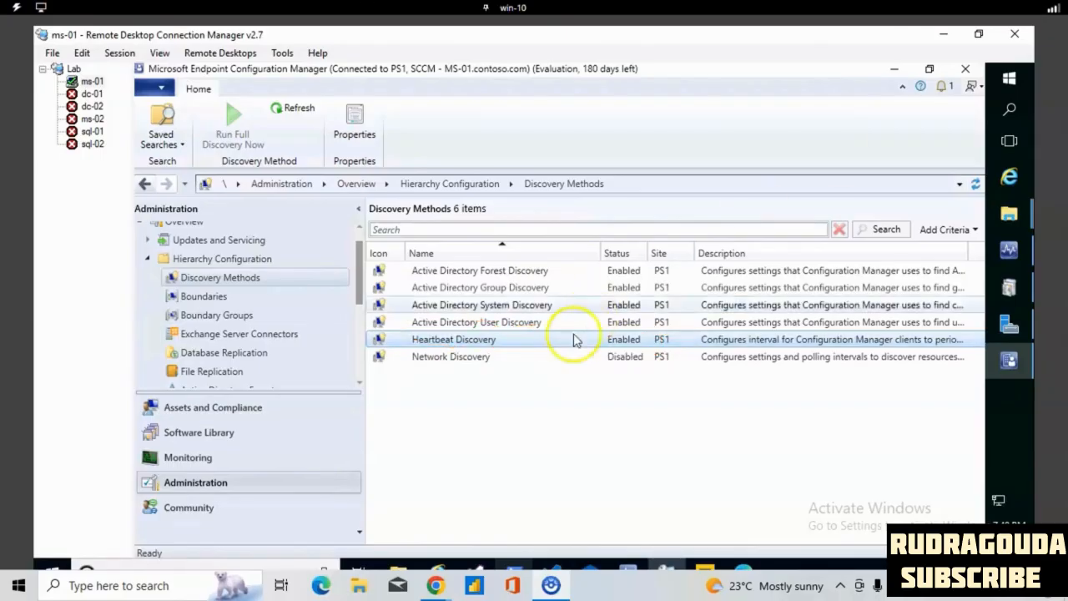
left_click(446, 360)
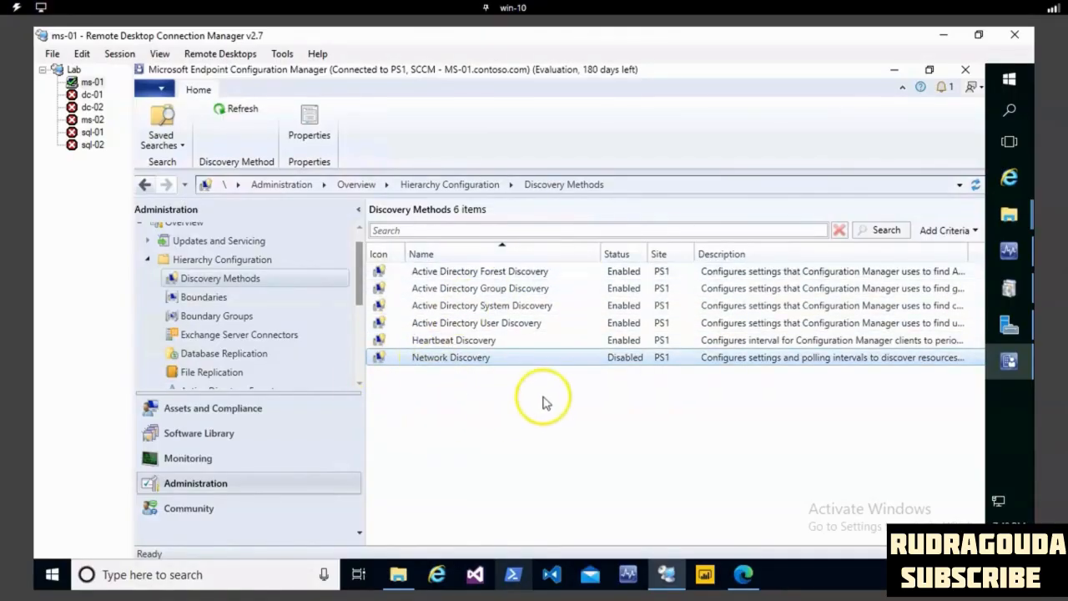
- Open Active Directory Forests under Hierarchy Configuration and check the discovery status of the contoso.com forest
left_click_drag(357, 305, 357, 325)
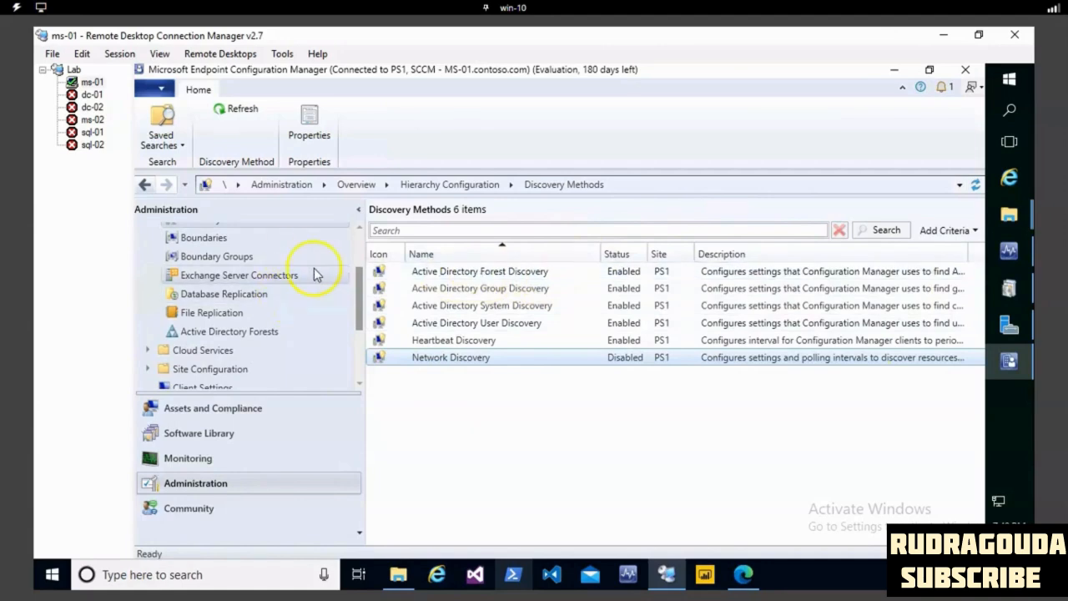
left_click_drag(357, 262, 357, 245)
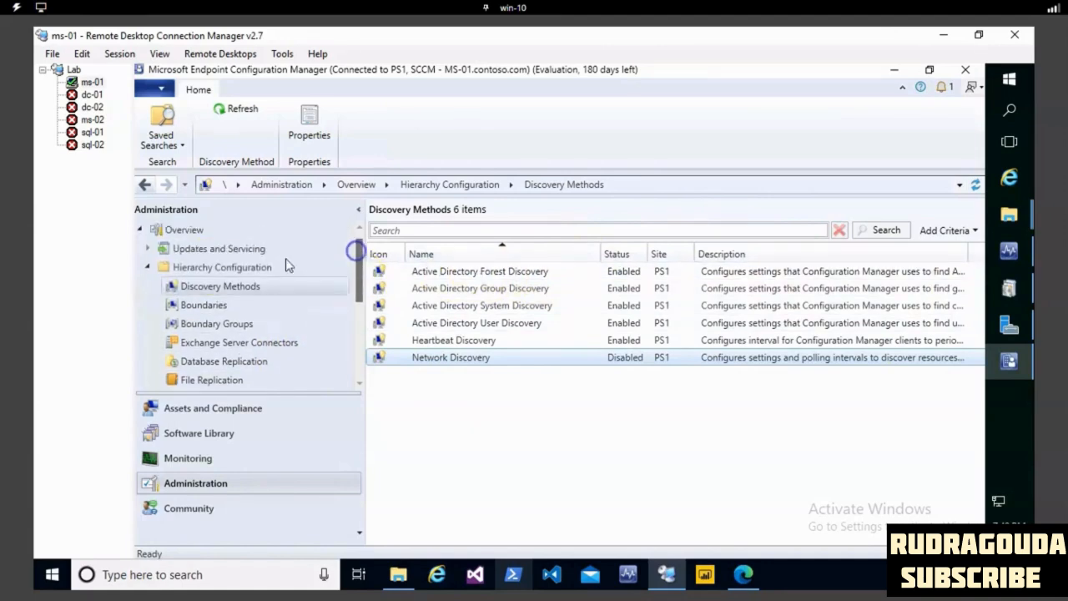
scroll(250, 333, "down", 2)
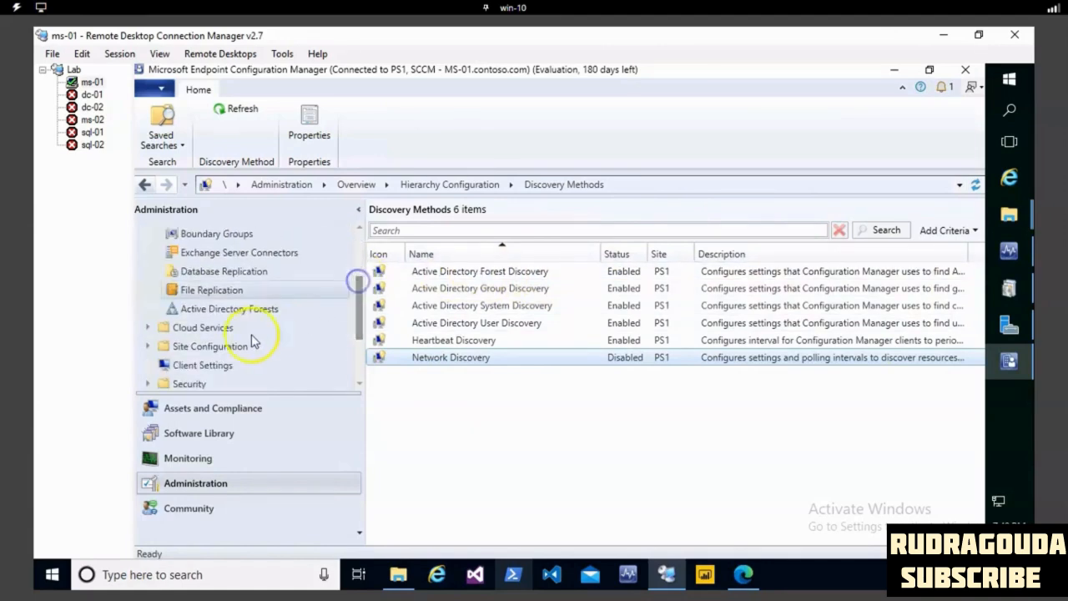
left_click(244, 311)
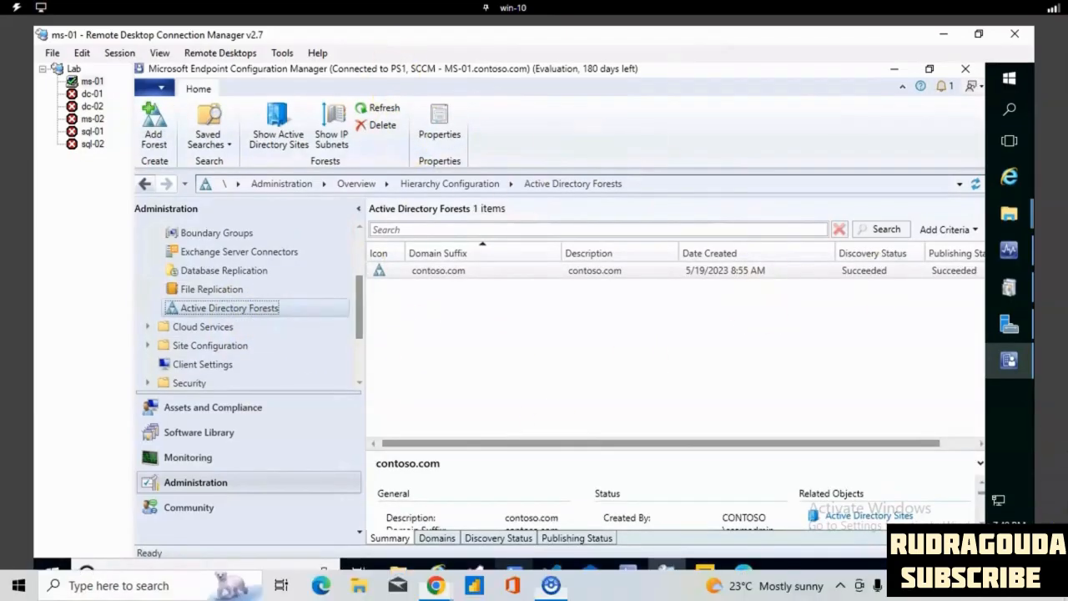
mouse_move(472, 261)
left_mouse_down()
mouse_move(427, 248)
mouse_move(432, 289)
mouse_move(478, 249)
left_mouse_up()
mouse_move(861, 230)
left_mouse_down()
mouse_move(803, 250)
mouse_move(850, 282)
mouse_move(863, 250)
mouse_move(834, 233)
left_mouse_up()
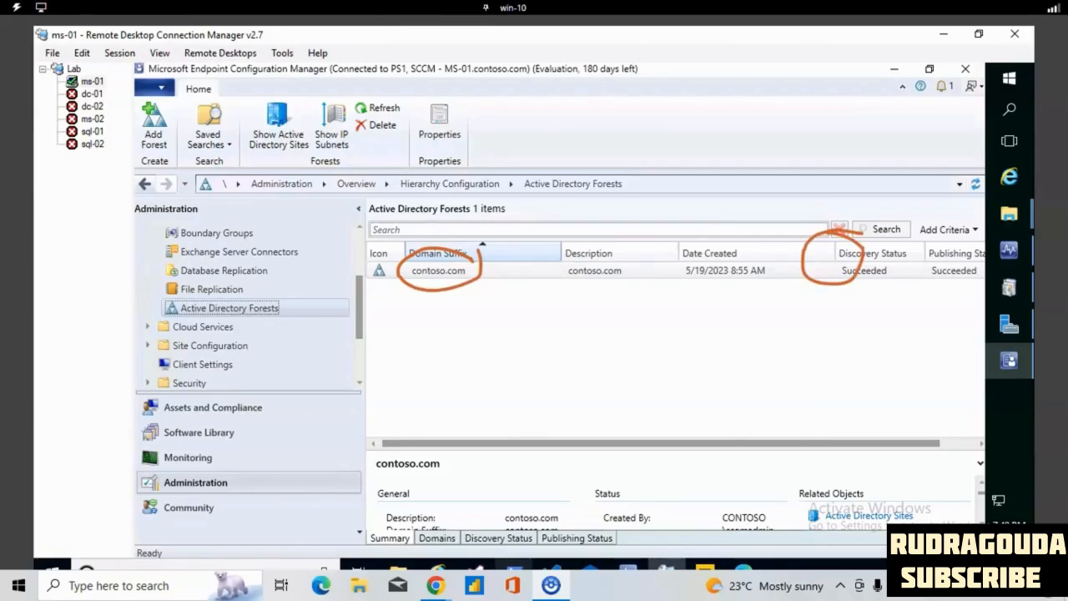
key("Escape")
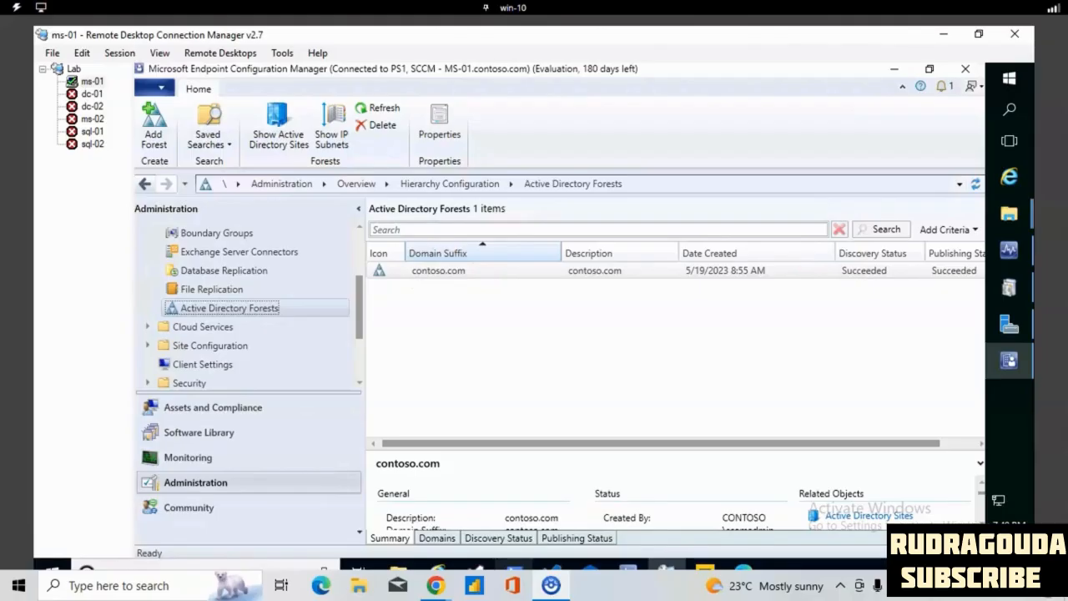
- Examine the discovered users and devices in Assets and Compliance, checking the device names and the Client column
left_click(201, 408)
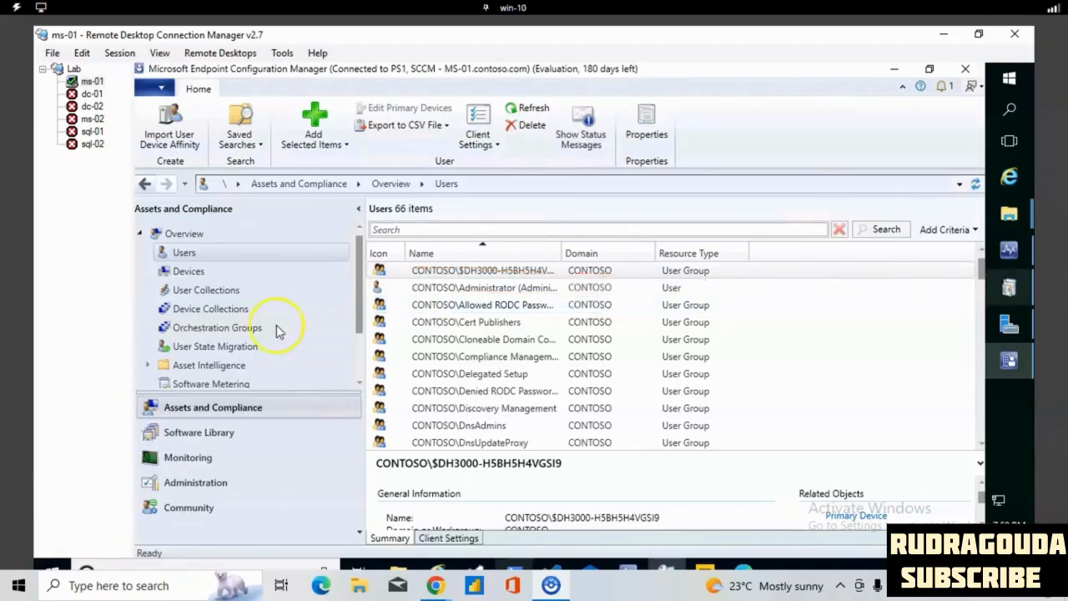
left_click(191, 273)
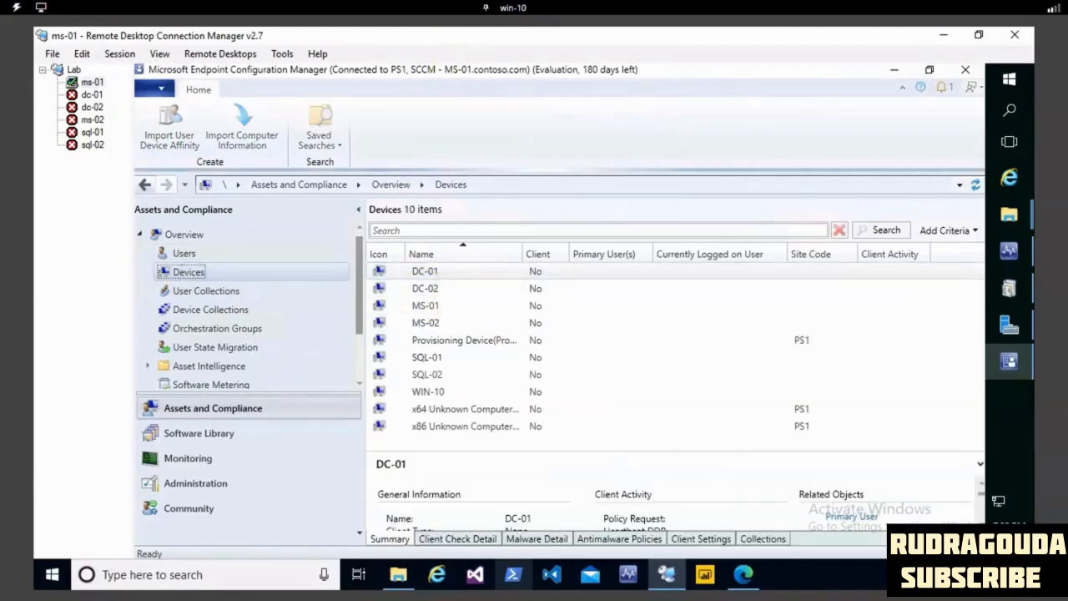
mouse_move(441, 245)
left_mouse_down()
mouse_move(389, 255)
mouse_move(409, 466)
mouse_move(571, 223)
mouse_move(427, 223)
left_mouse_up()
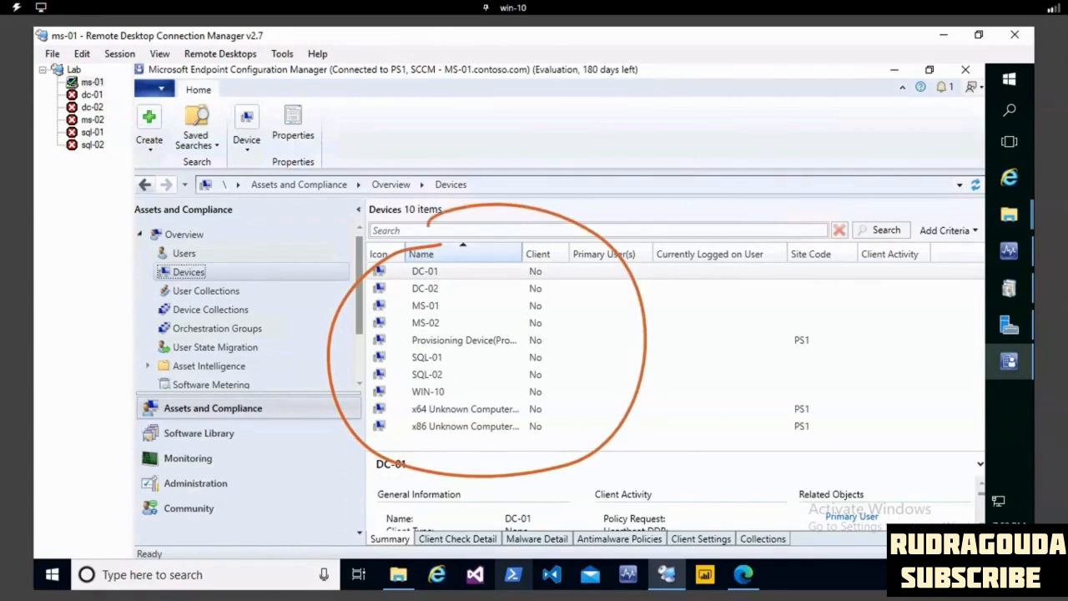
left_click_drag(463, 305, 486, 292)
left_click_drag(459, 319, 467, 317)
mouse_move(452, 354)
left_mouse_down()
mouse_move(472, 350)
mouse_move(484, 388)
left_mouse_up()
key("Escape")
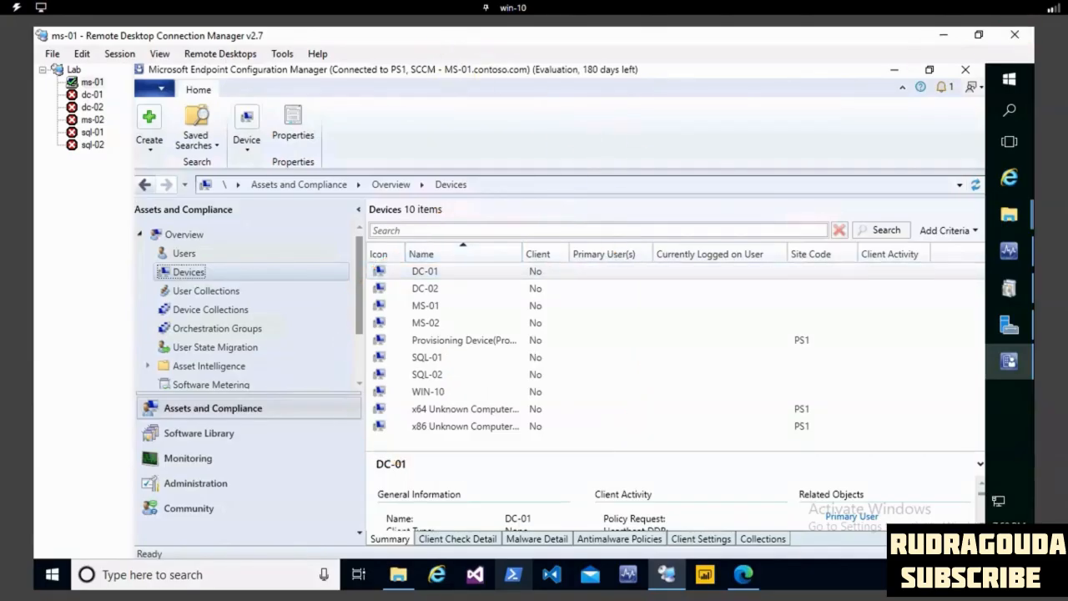
mouse_move(554, 236)
left_mouse_down()
mouse_move(527, 259)
mouse_move(488, 422)
mouse_move(574, 435)
mouse_move(582, 222)
mouse_move(555, 236)
left_mouse_up()
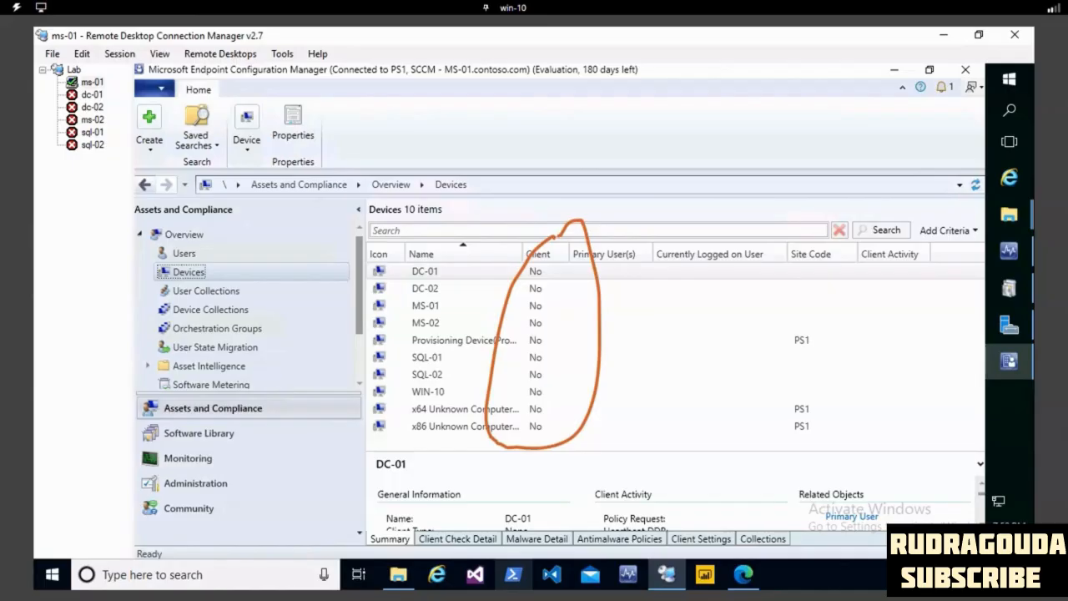
key("Escape")
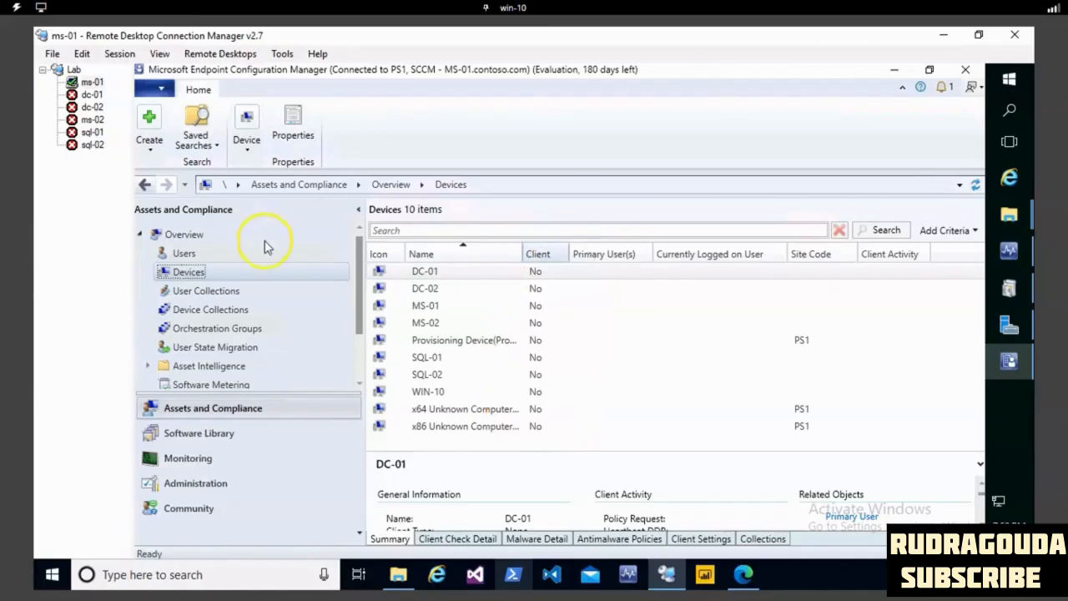
- Check the member counts of the user collections and open the members of the All Users collection
left_click(198, 292)
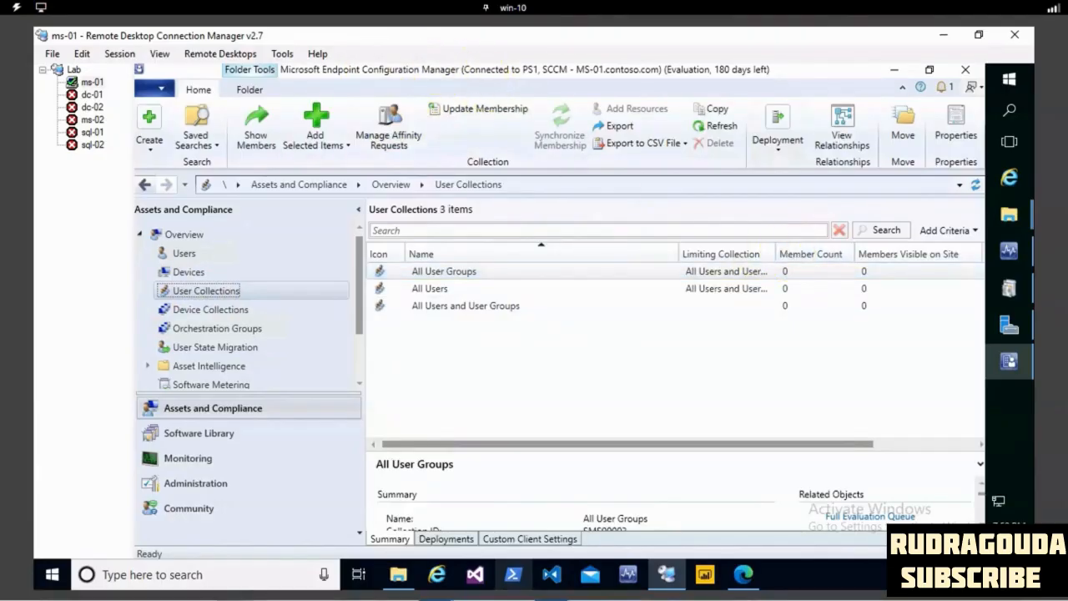
mouse_move(785, 256)
left_mouse_down()
mouse_move(864, 308)
mouse_move(799, 255)
left_mouse_up()
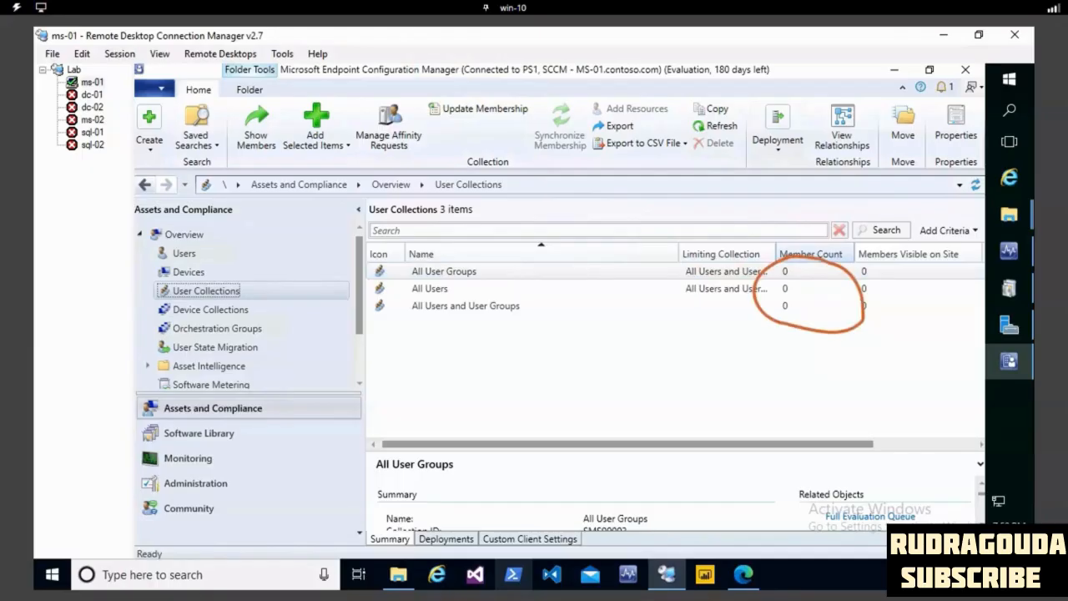
key("Escape")
left_click(453, 289)
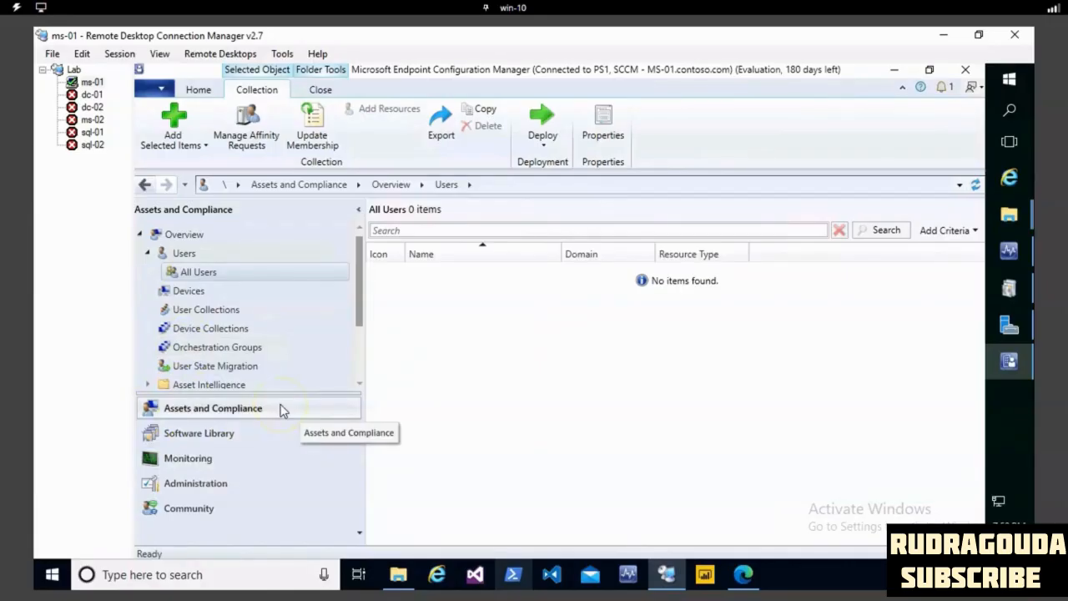
- Return to the main Users list in Assets and Compliance and review the discovered users and groups
left_click(191, 432)
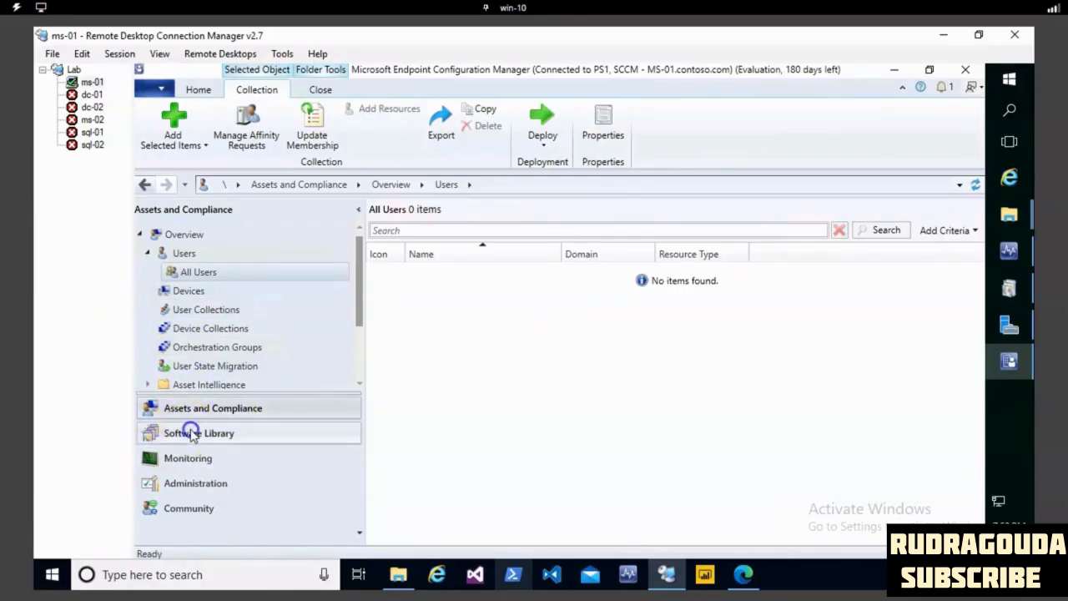
left_click(171, 408)
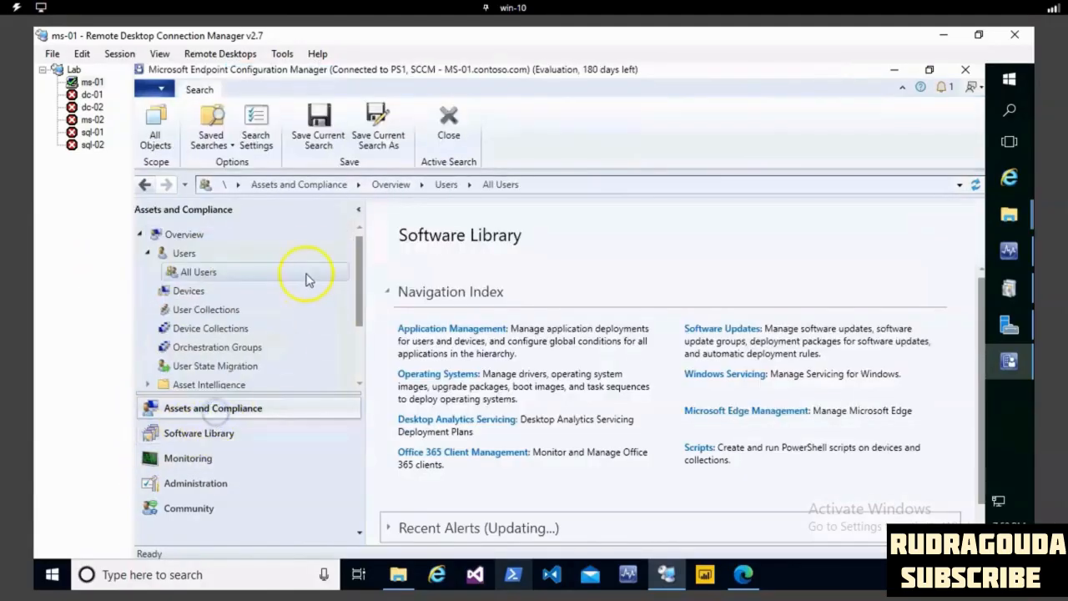
left_click(185, 253)
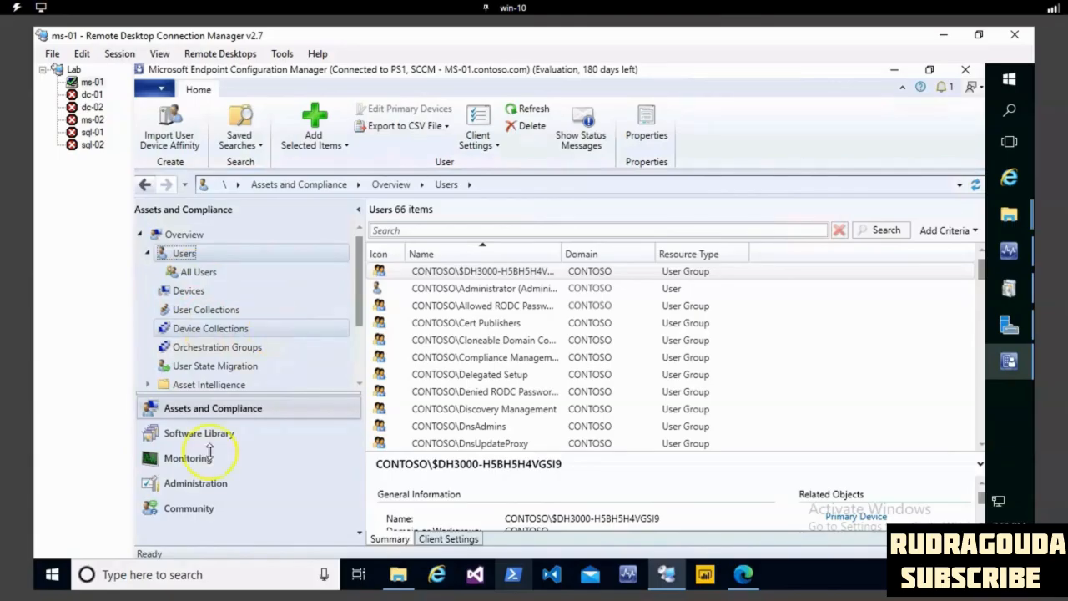
- Revisit Hierarchy Configuration in Administration and recheck the member counts of the user collections in Assets and Compliance
left_click(215, 484)
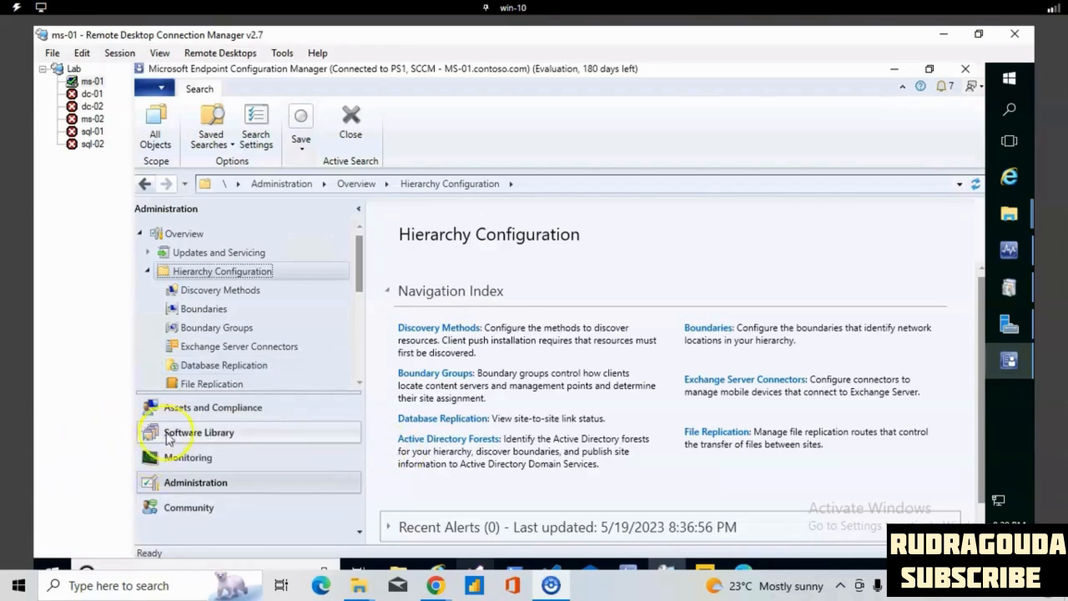
left_click(185, 411)
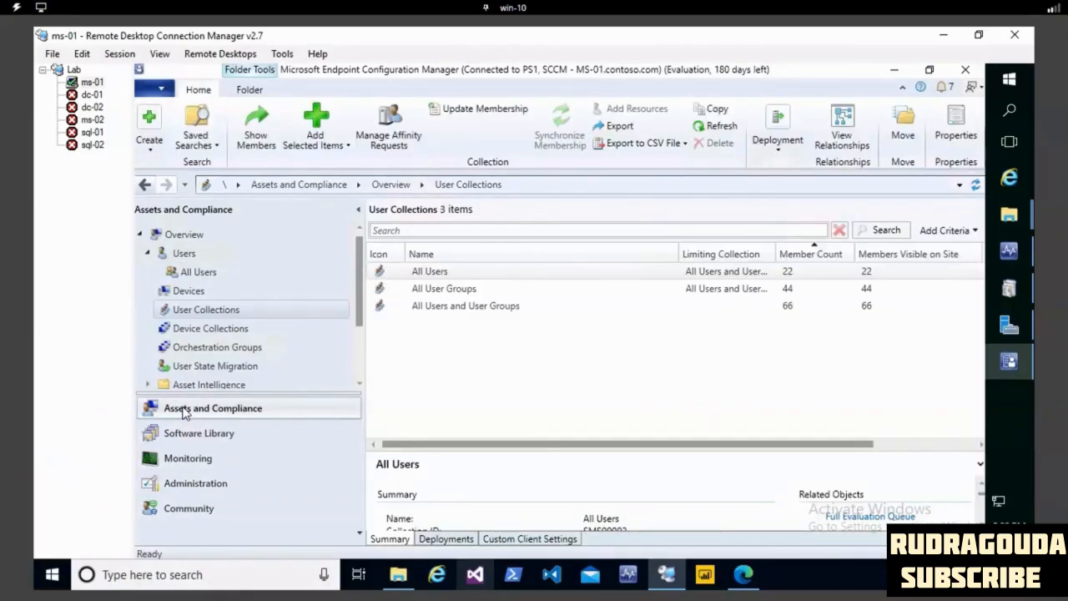
left_click(199, 487)
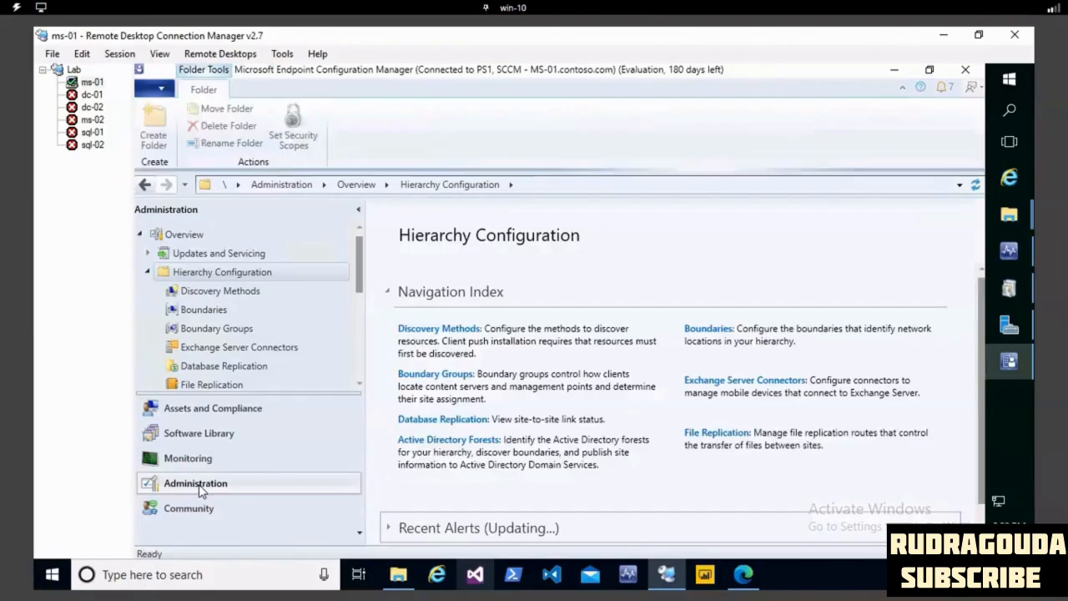
left_click(218, 419)
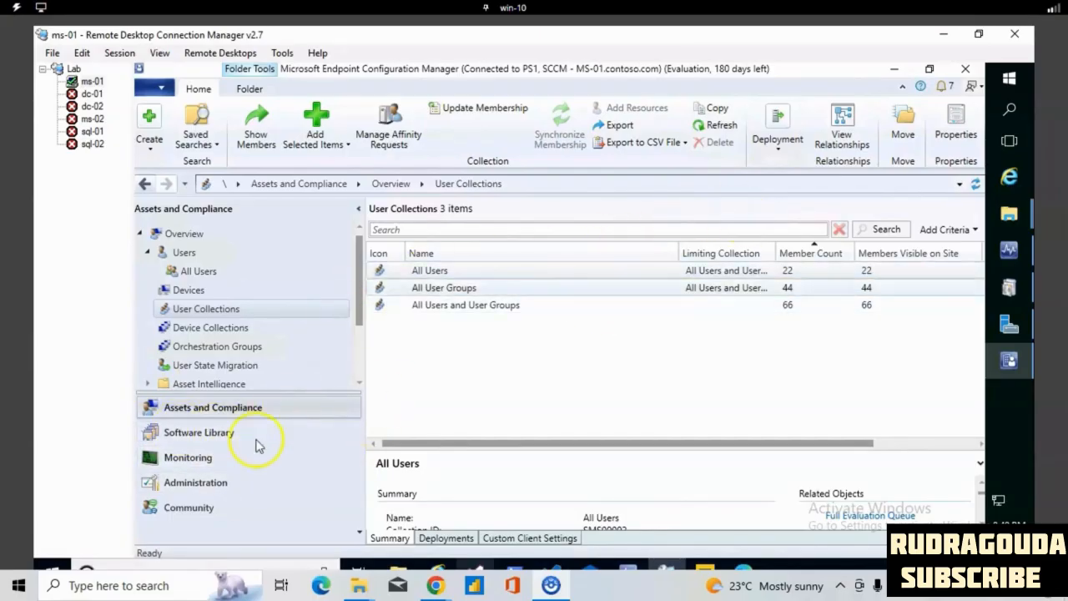
- Open Sites under Site Configuration in Administration and examine the PS1 - SCCM primary site and its available commands
left_click(214, 485)
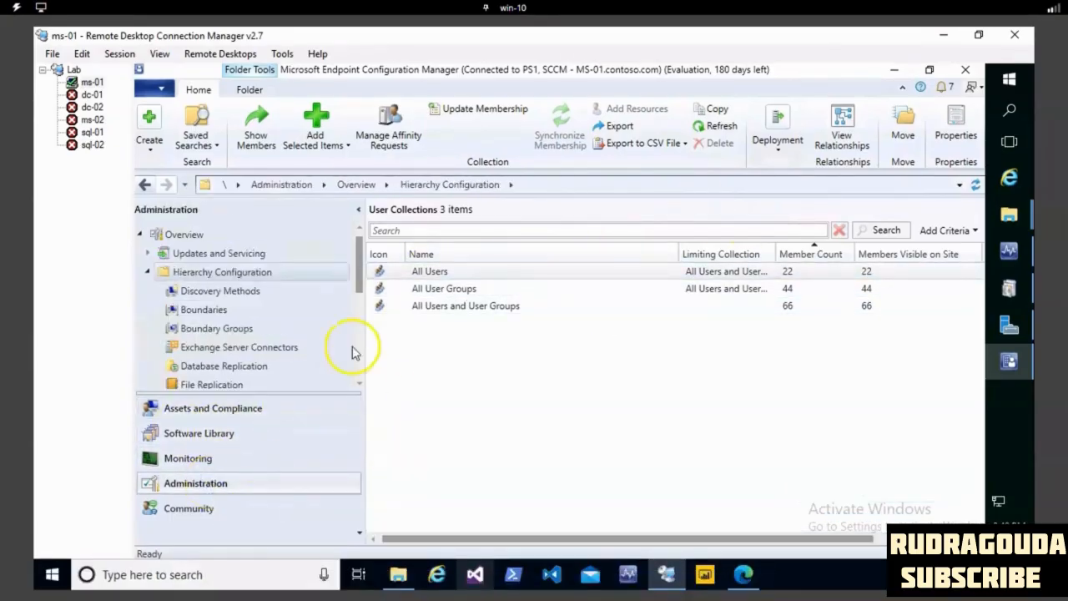
left_click_drag(358, 245, 359, 306)
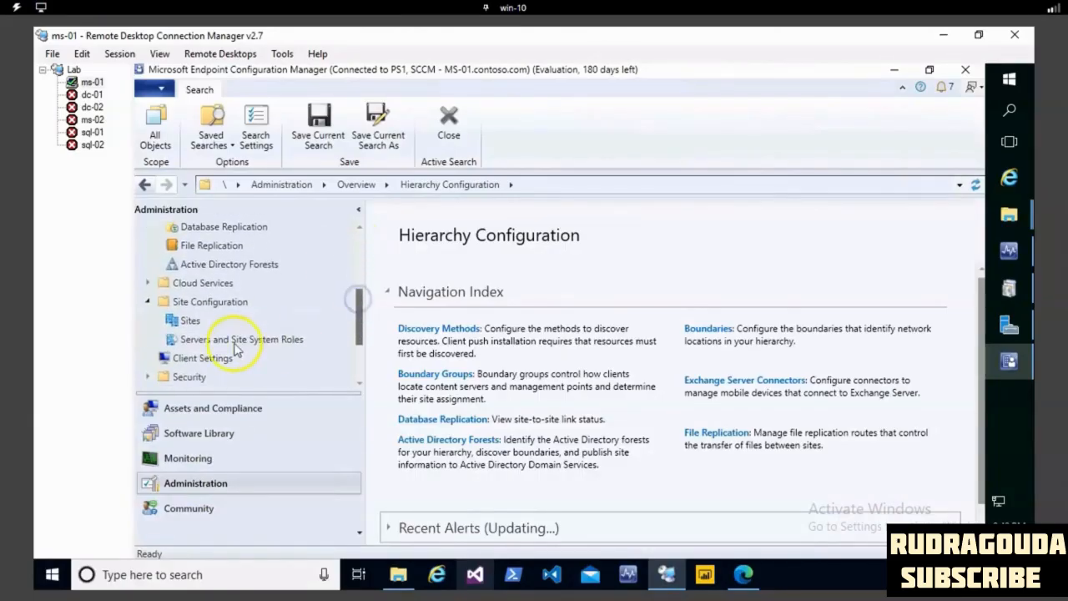
left_click(197, 303)
left_click(194, 324)
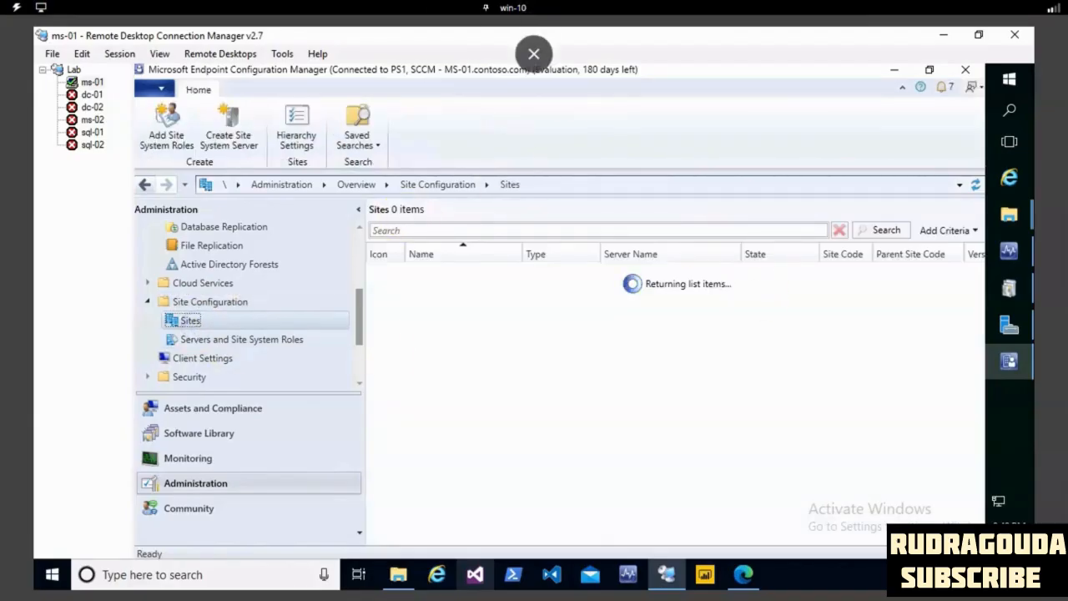
left_click_drag(432, 249, 632, 306)
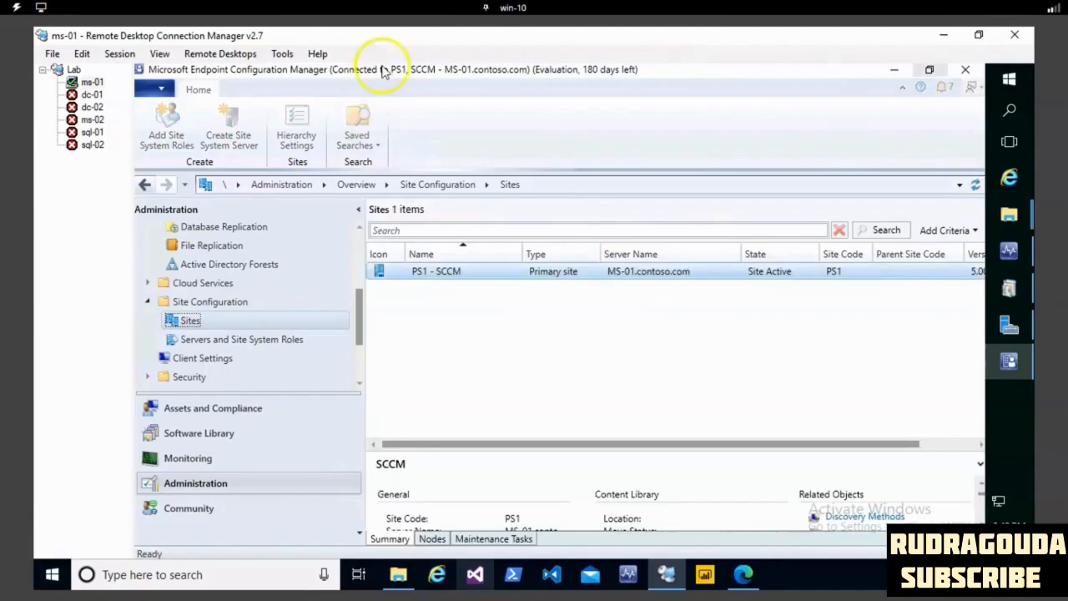
mouse_move(367, 258)
left_mouse_down()
mouse_move(538, 291)
mouse_move(521, 238)
mouse_move(434, 243)
left_mouse_up()
key("Escape")
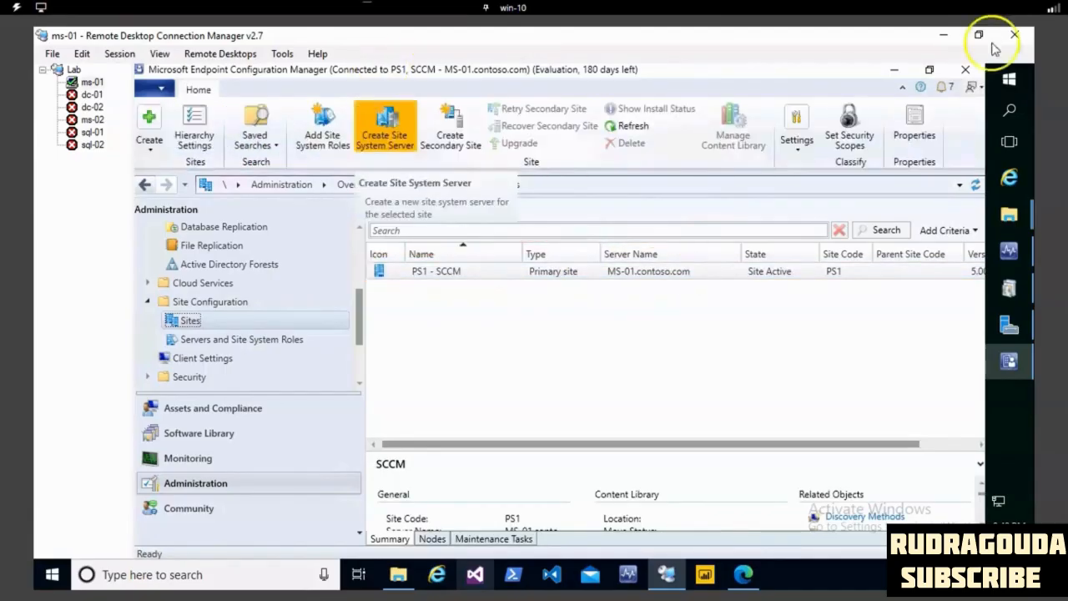
- Open the Client Push Installation settings of the PS1 - SCCM site and enable automatic site-wide client push installation
right_click(422, 275)
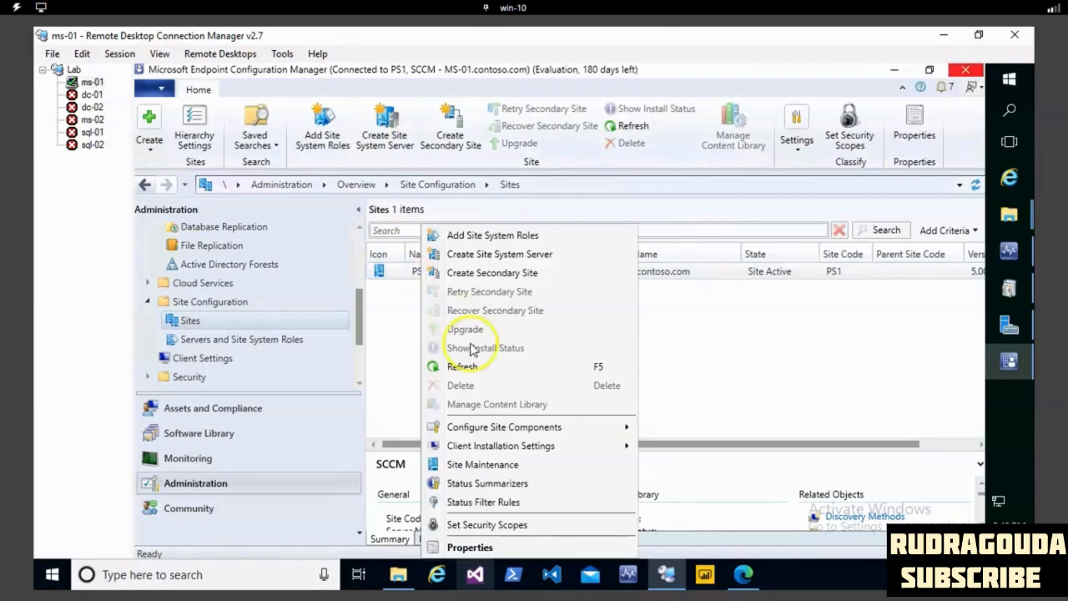
mouse_move(510, 447)
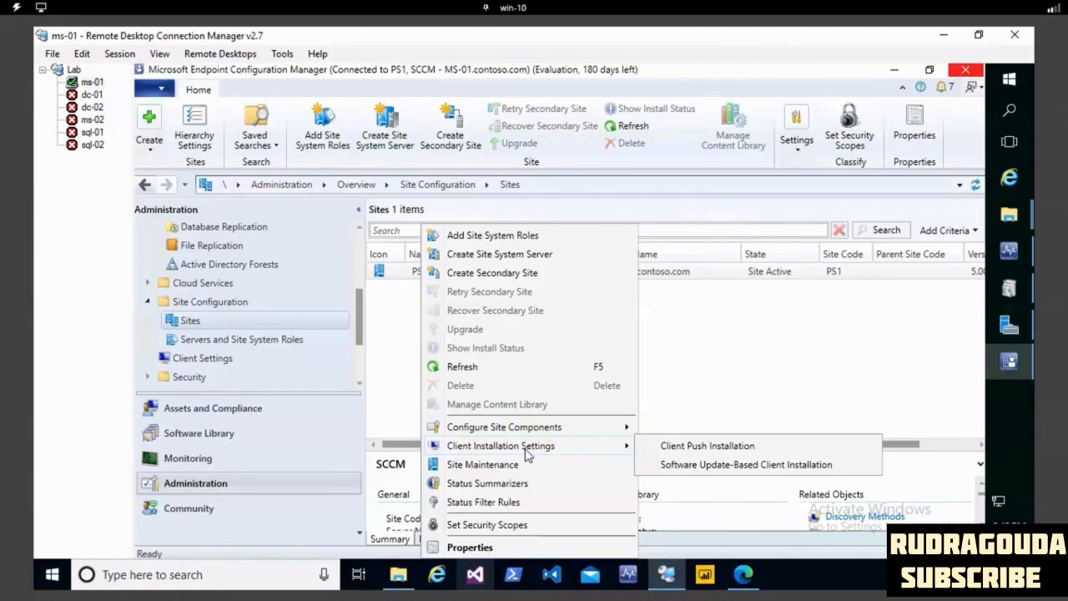
left_click(703, 447)
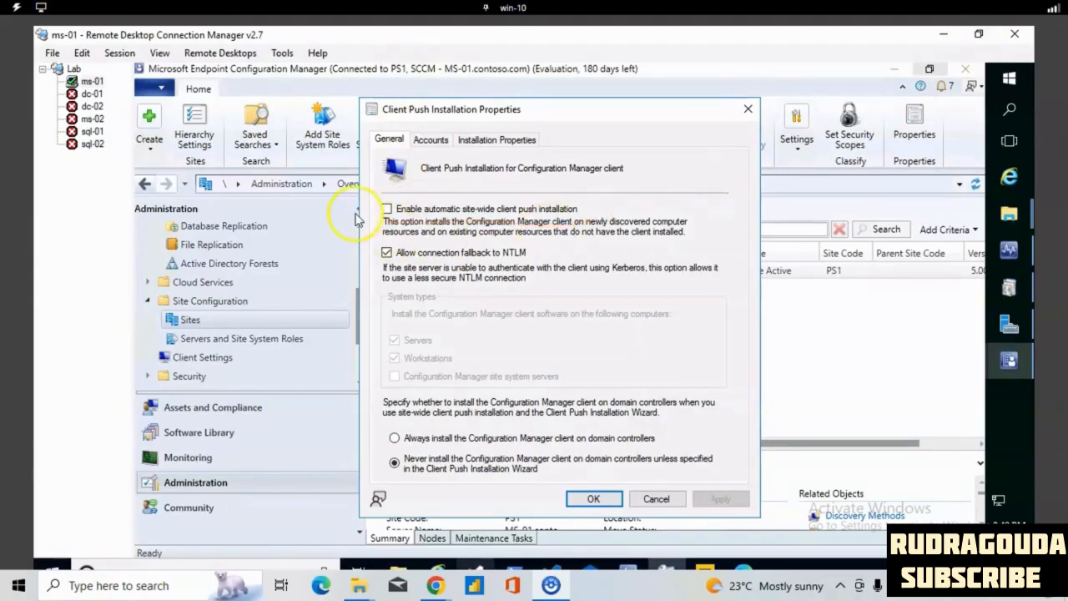
left_click(386, 208)
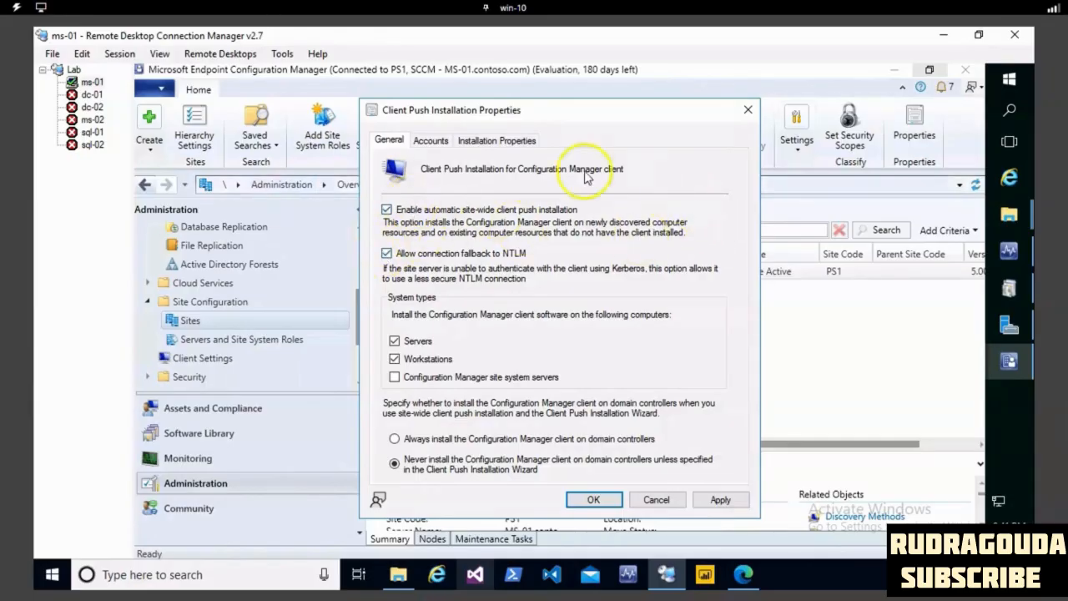
left_click(387, 209)
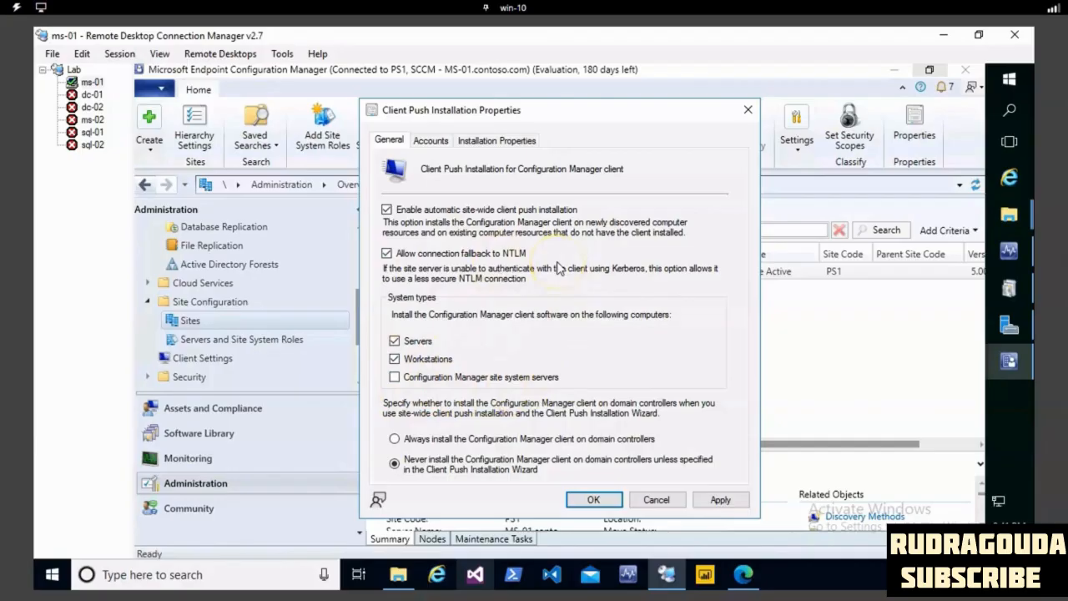
- Include Configuration Manager site system servers in the system types for client push installation, alongside servers and workstations
left_click(395, 359)
left_click(395, 359)
left_click(395, 360)
left_click(395, 359)
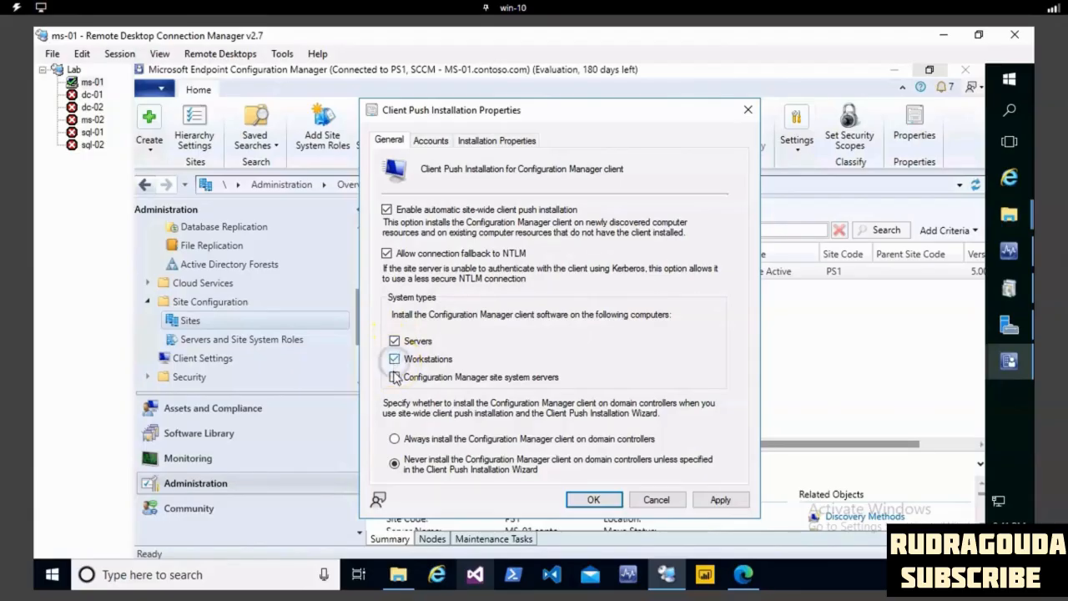
left_click(395, 377)
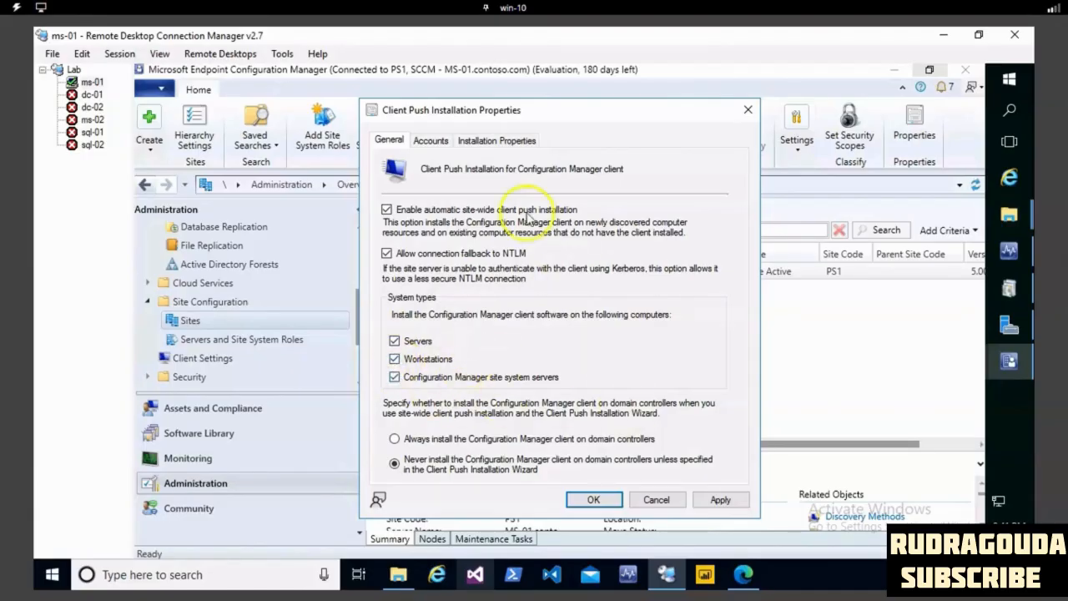
- Start a new client push installation account and select the SCOMAdminUser directory user from contoso.com as its user name
left_click(441, 144)
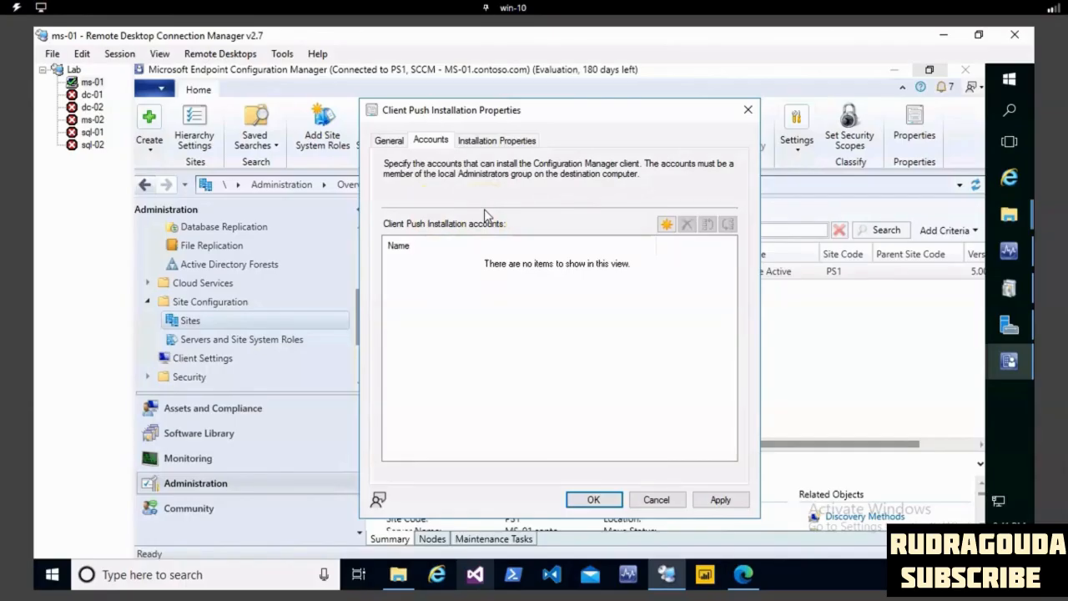
left_click(666, 224)
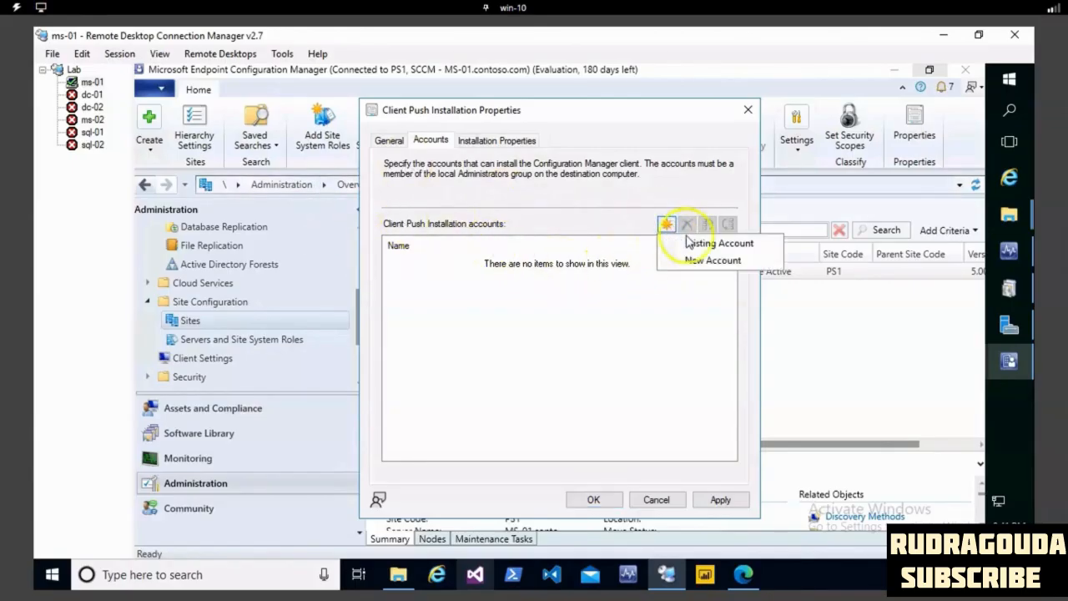
left_click(707, 262)
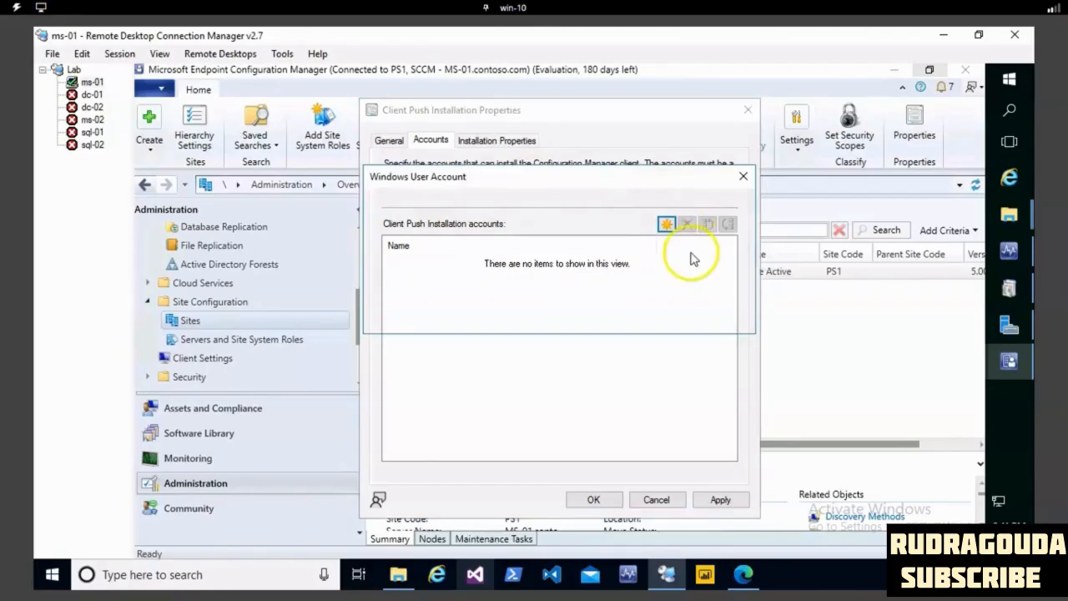
left_click(523, 204)
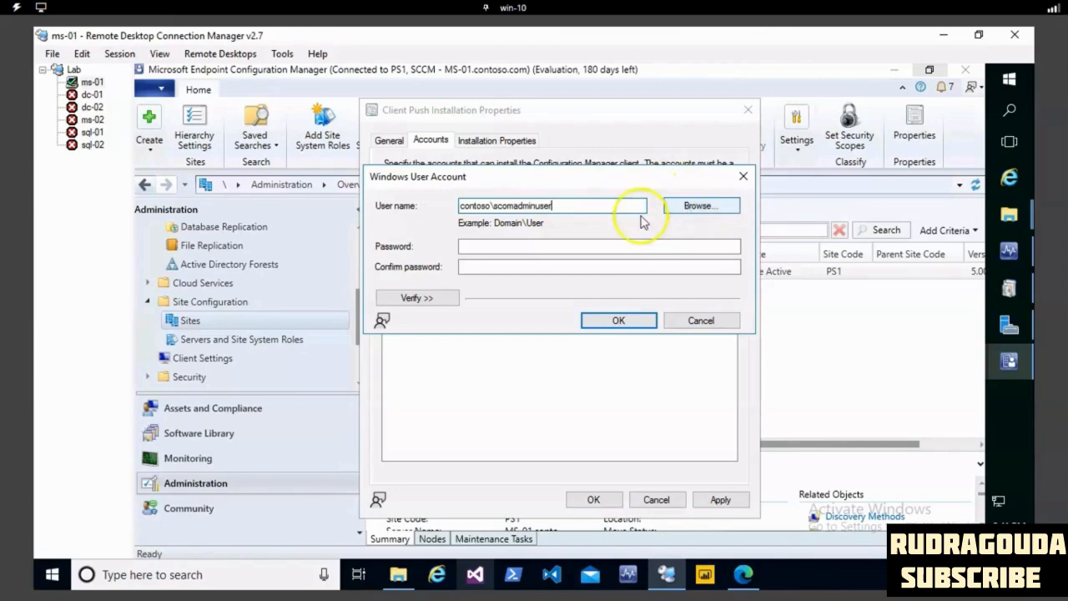
left_click(695, 205)
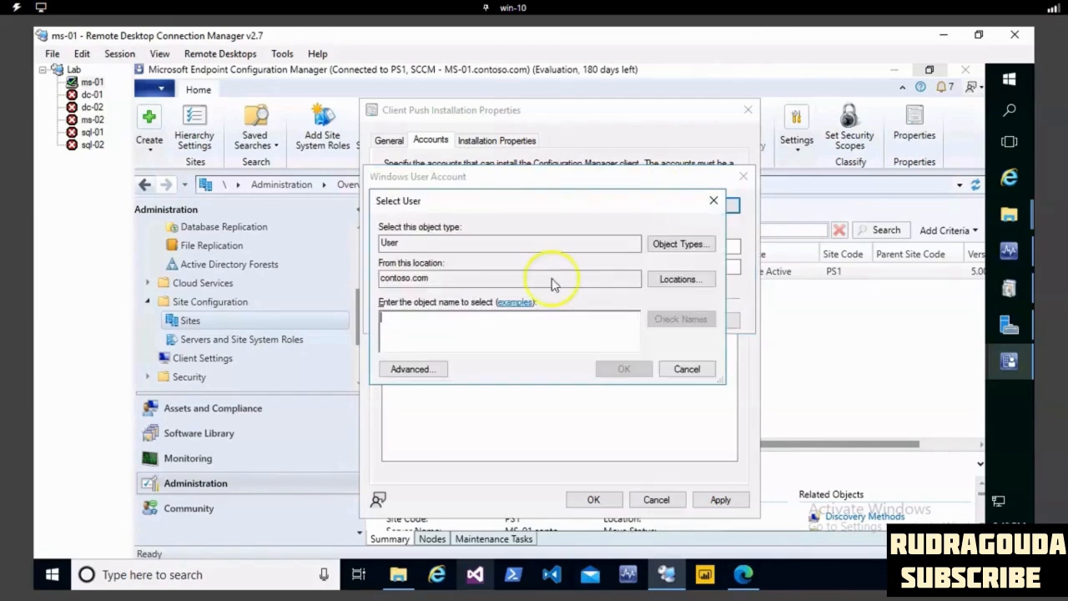
type("sc")
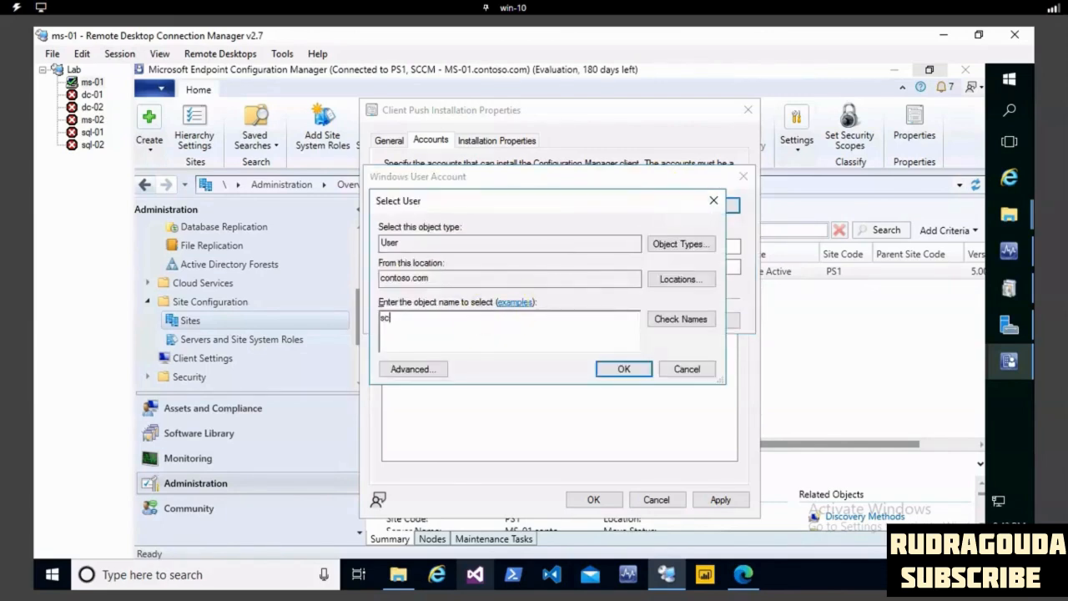
type("omadmin")
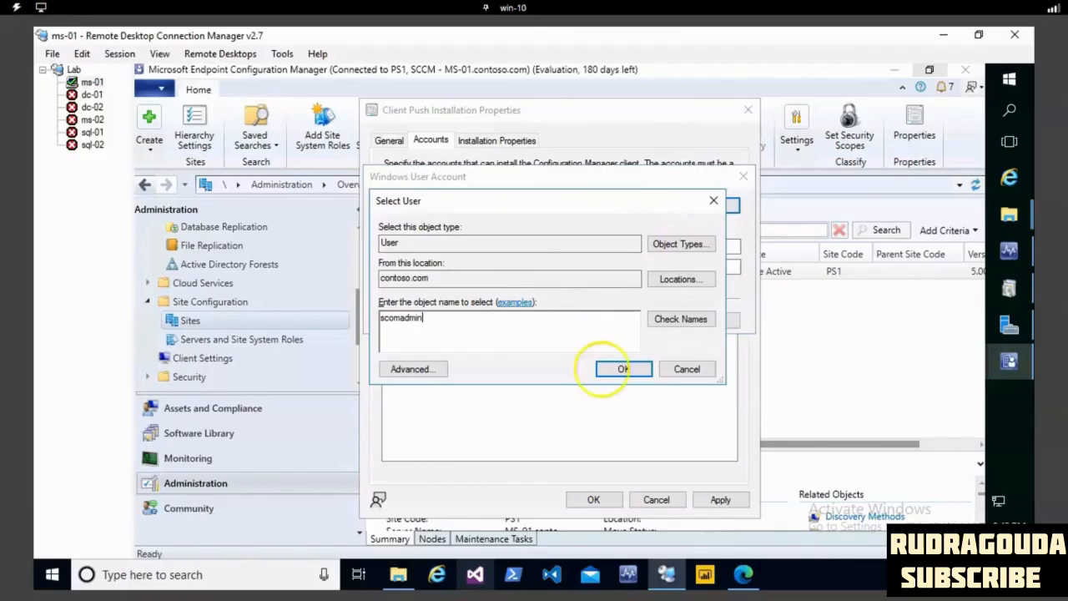
left_click(681, 319)
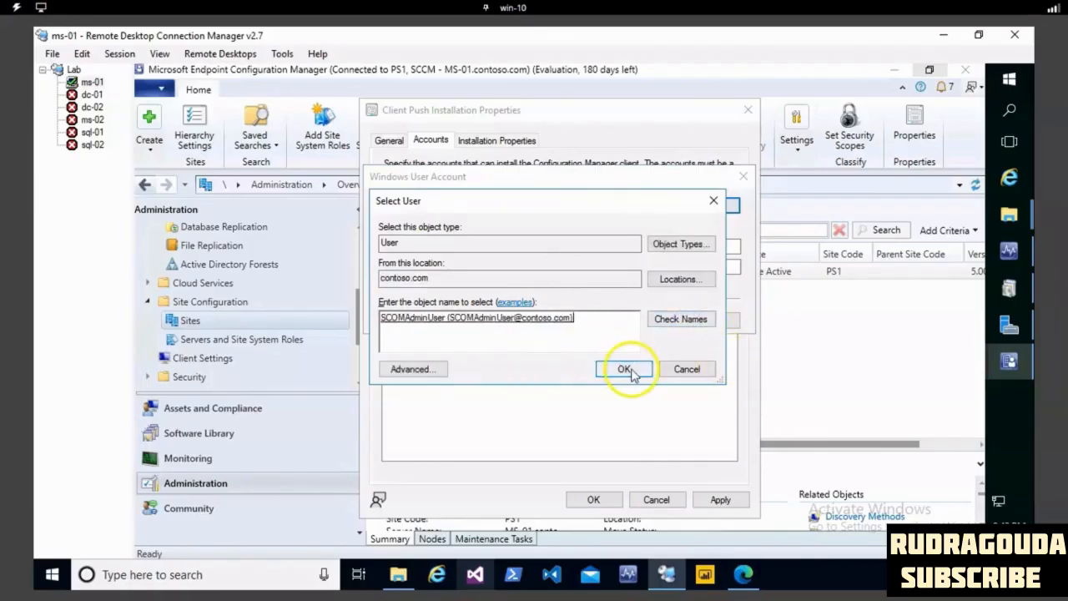
left_click(625, 369)
- Enter and confirm the account password for the new client push installation account
left_click(514, 246)
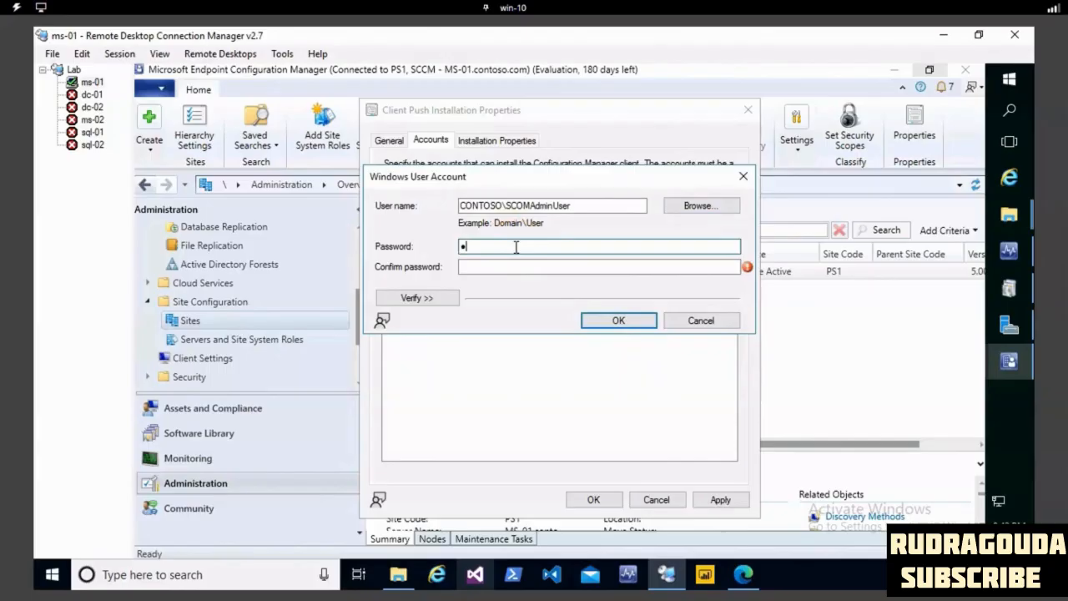
type("•••••••••")
key("Tab")
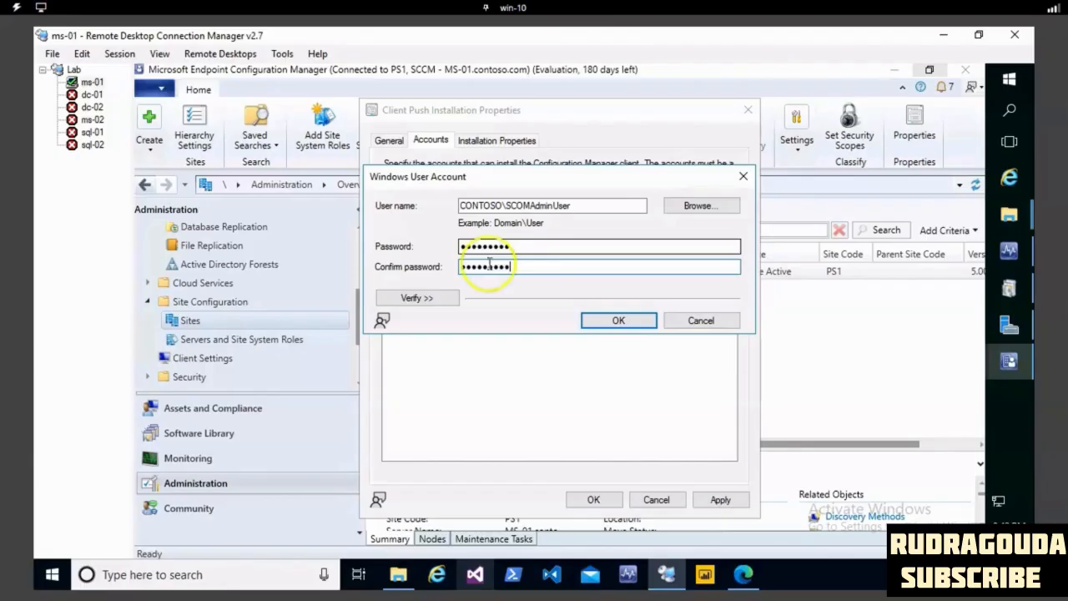
- Set the verification network share to \\ms-01\c$ and try to test the push account's connection to it
left_click(415, 297)
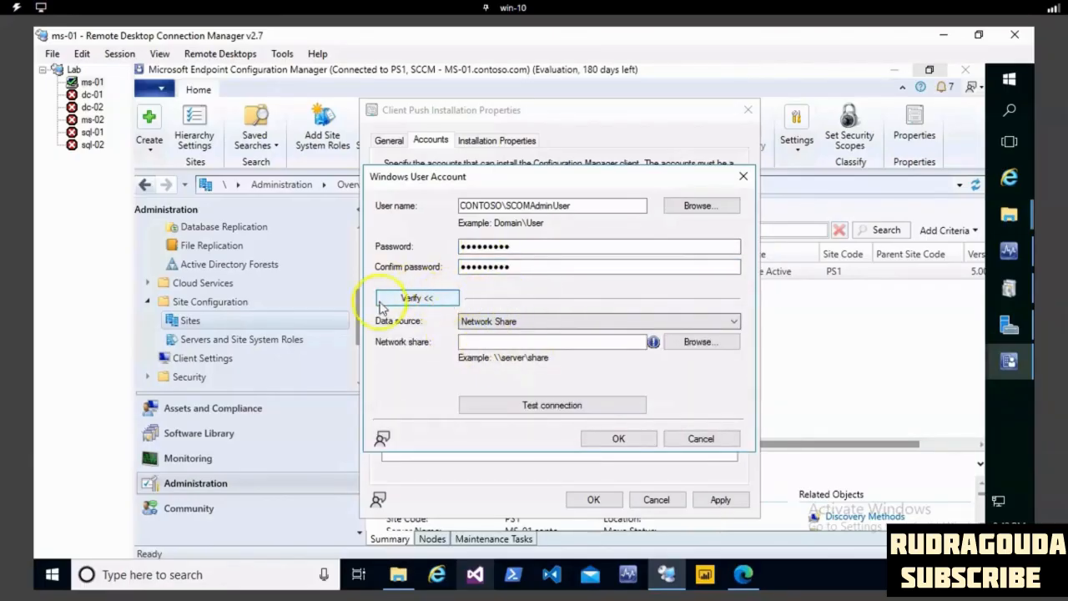
left_click(482, 343)
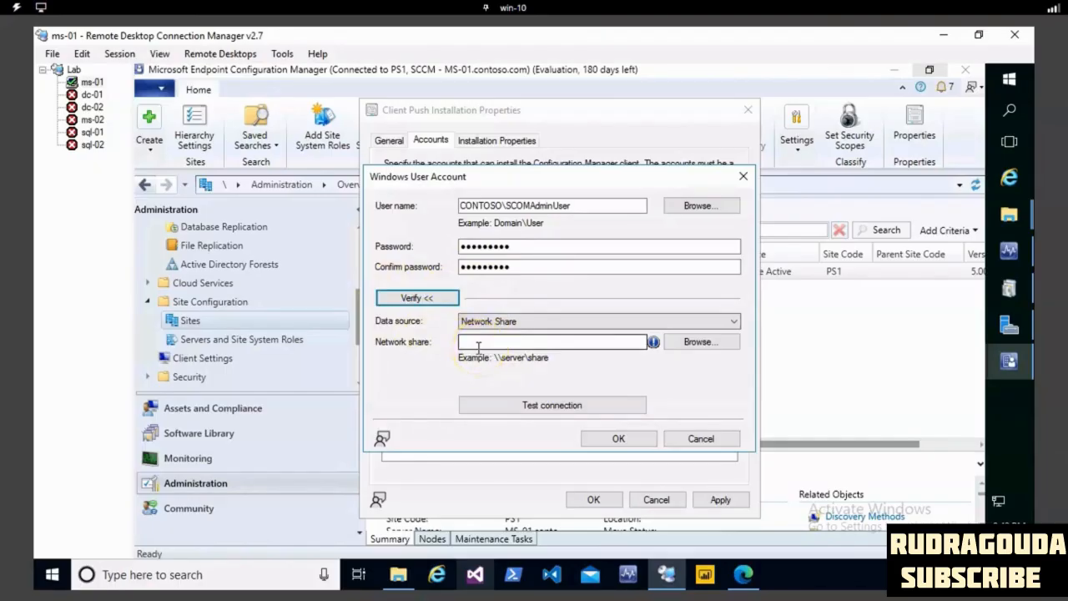
left_click(476, 345)
type("\\\\")
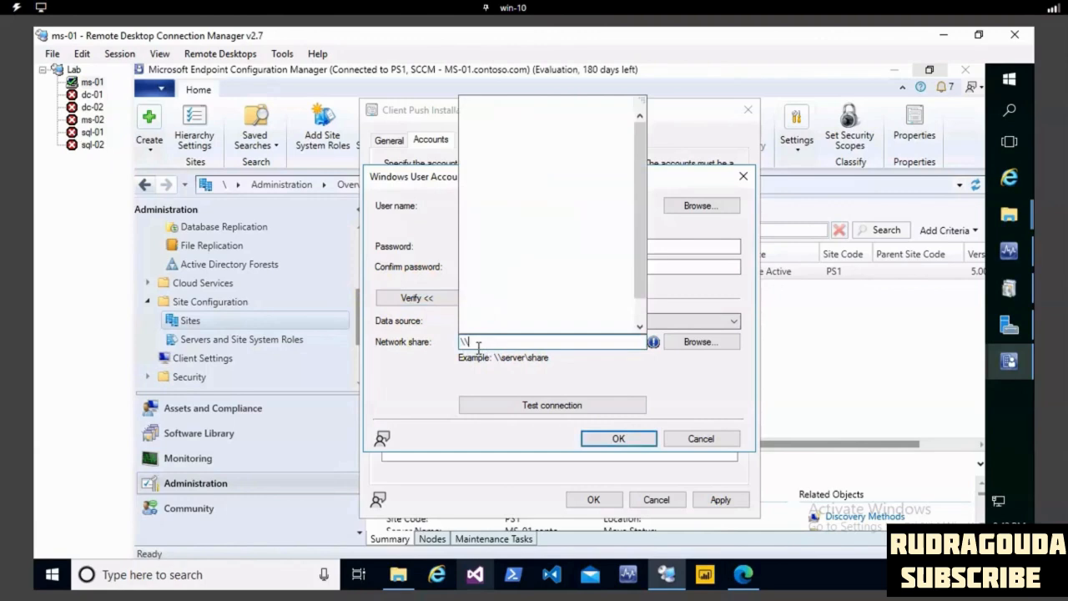
type("ms")
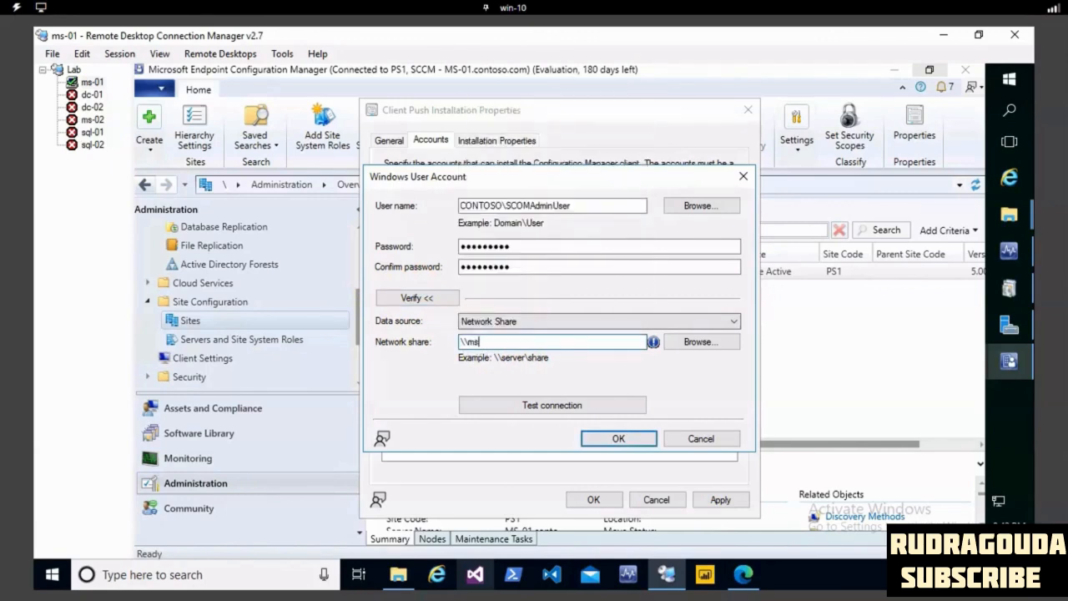
type("-01\\c$")
left_click(546, 406)
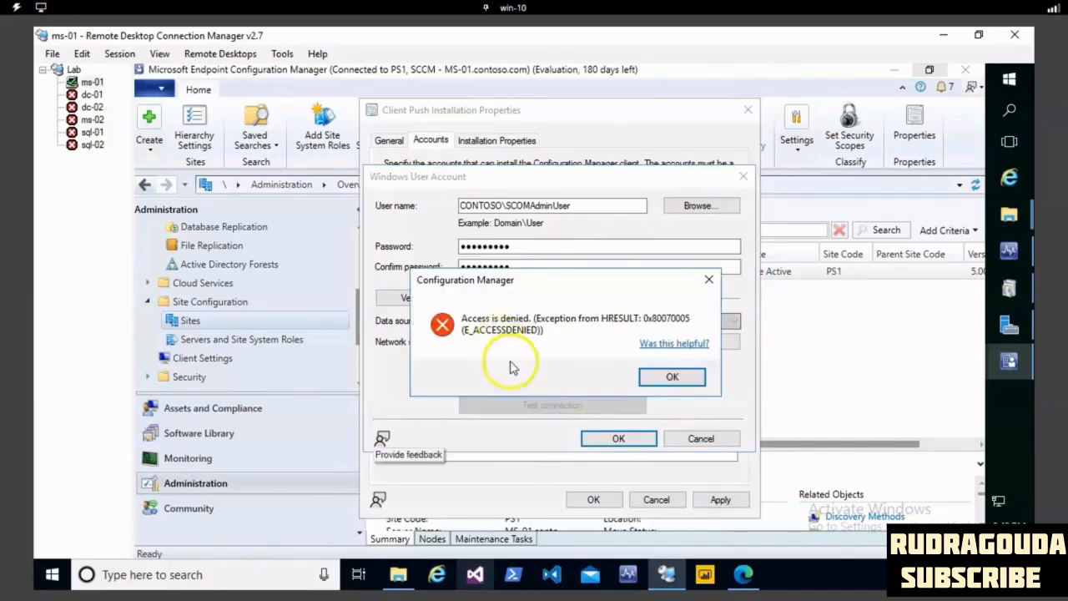
left_click(667, 378)
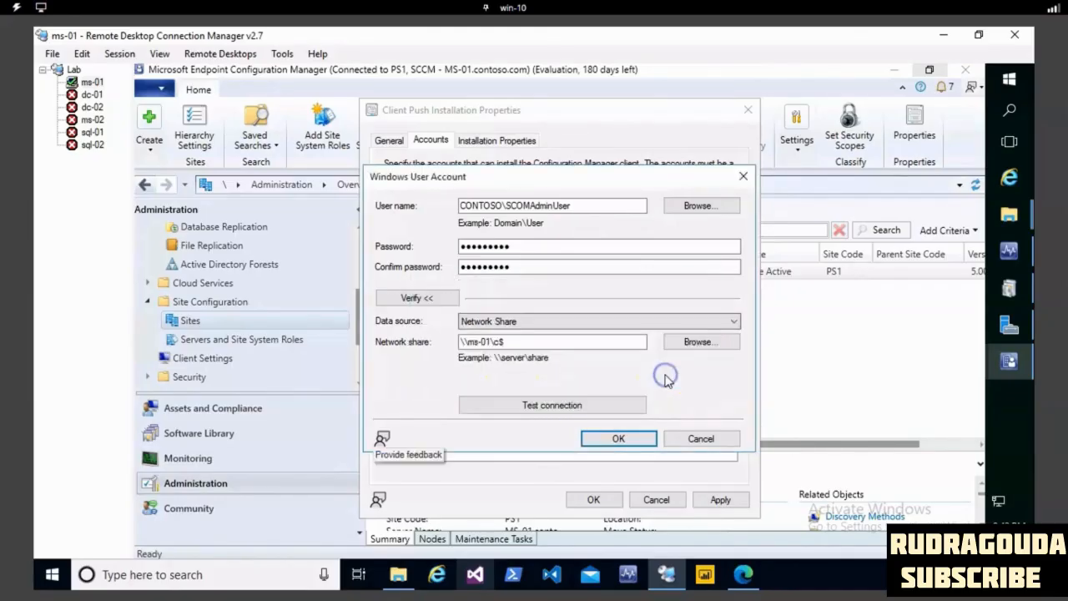
left_click(588, 405)
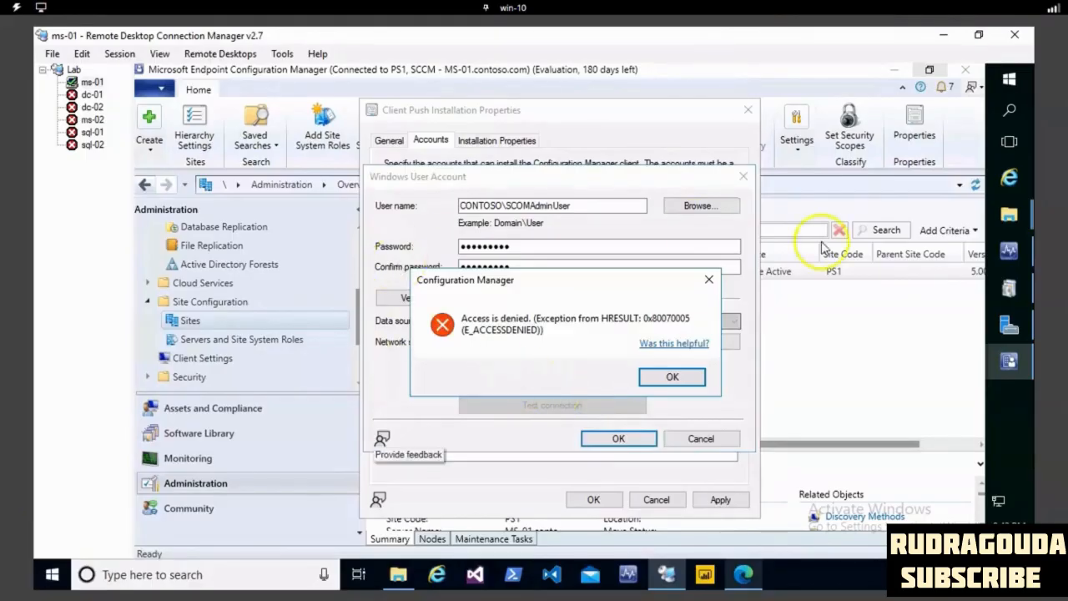
- Share Local Disk (C:) on ms-01 through Advanced Sharing in File Explorer, and return to the push account settings
left_click(1016, 223)
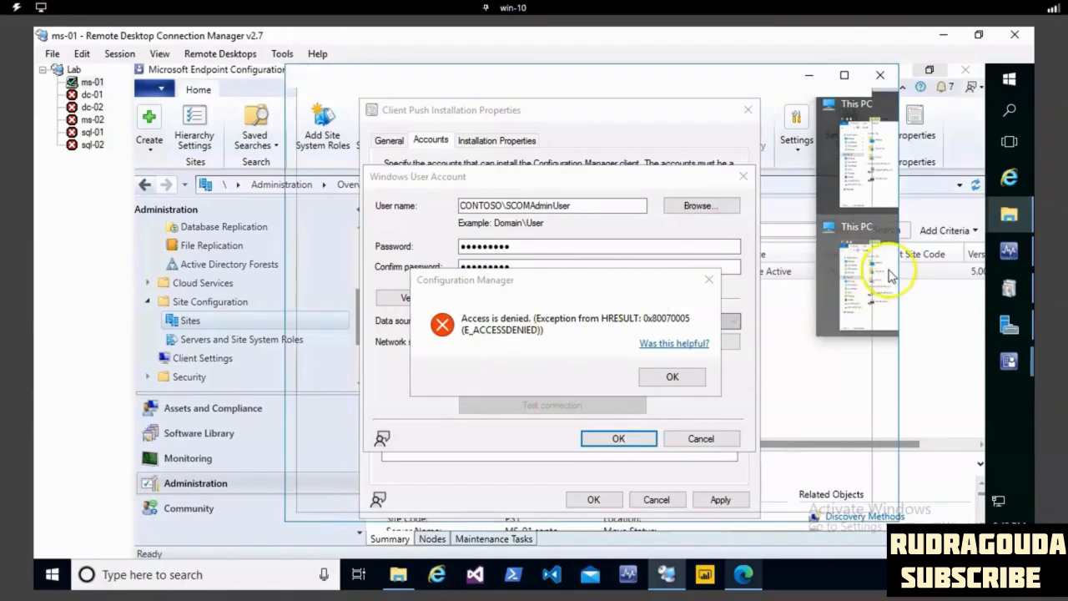
left_click(889, 275)
right_click(692, 341)
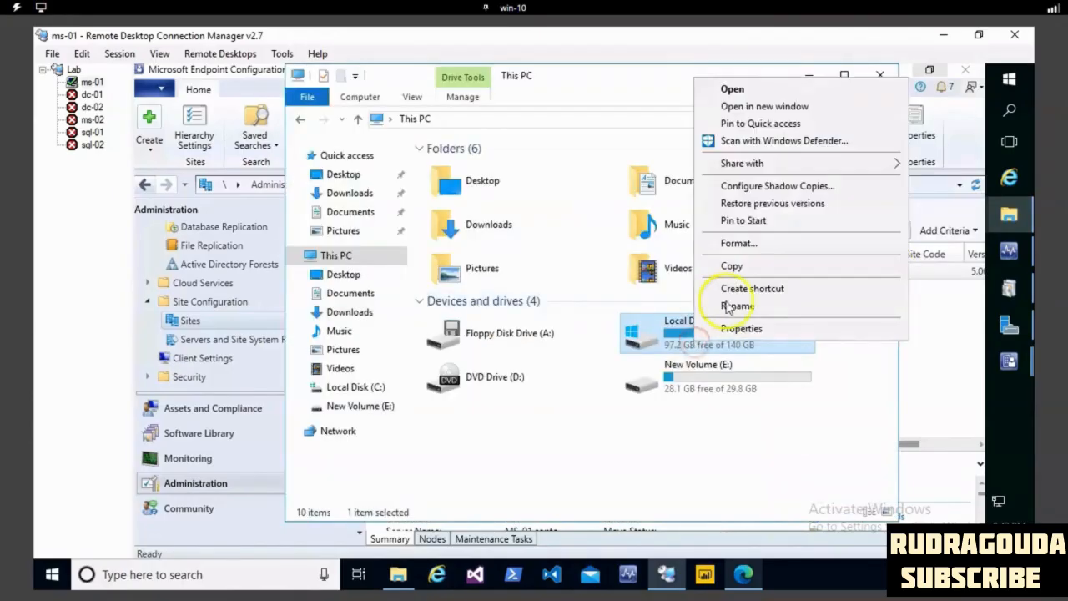
left_click(737, 330)
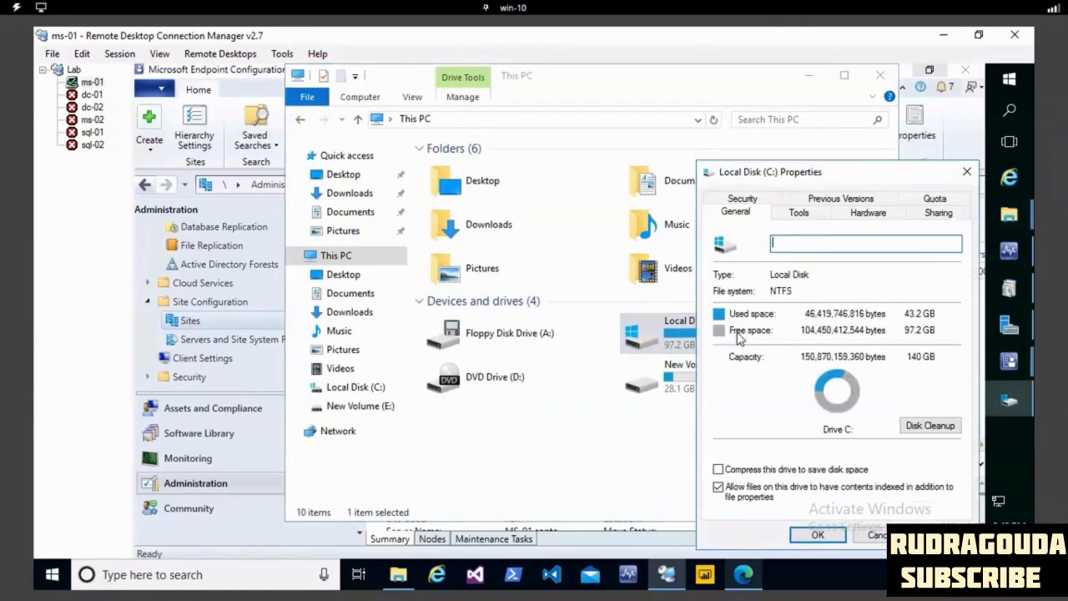
left_click(938, 214)
left_click(766, 399)
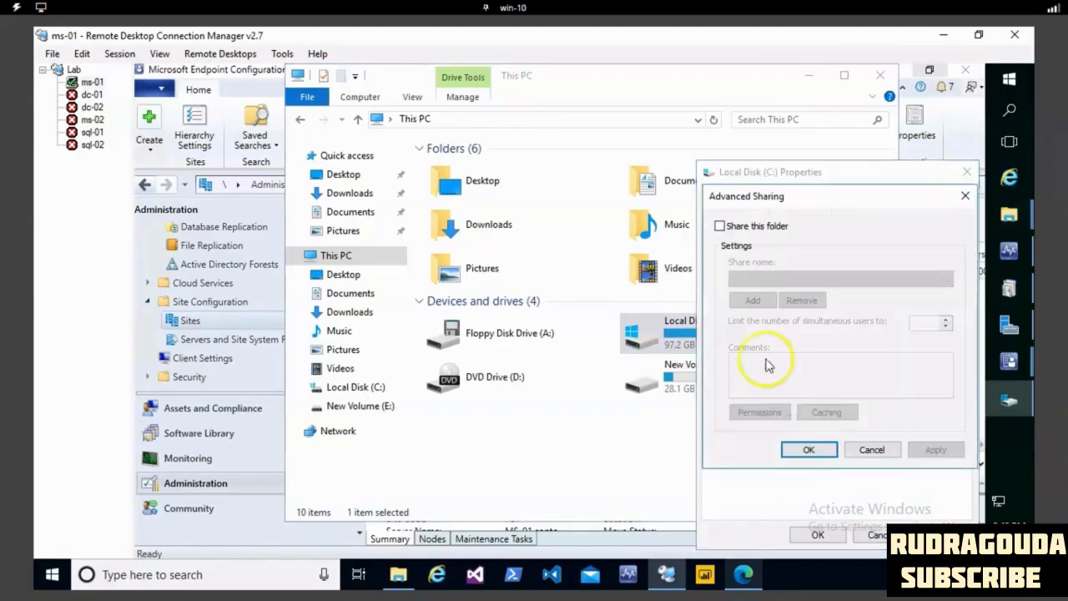
left_click(719, 225)
left_click(922, 449)
left_click(821, 450)
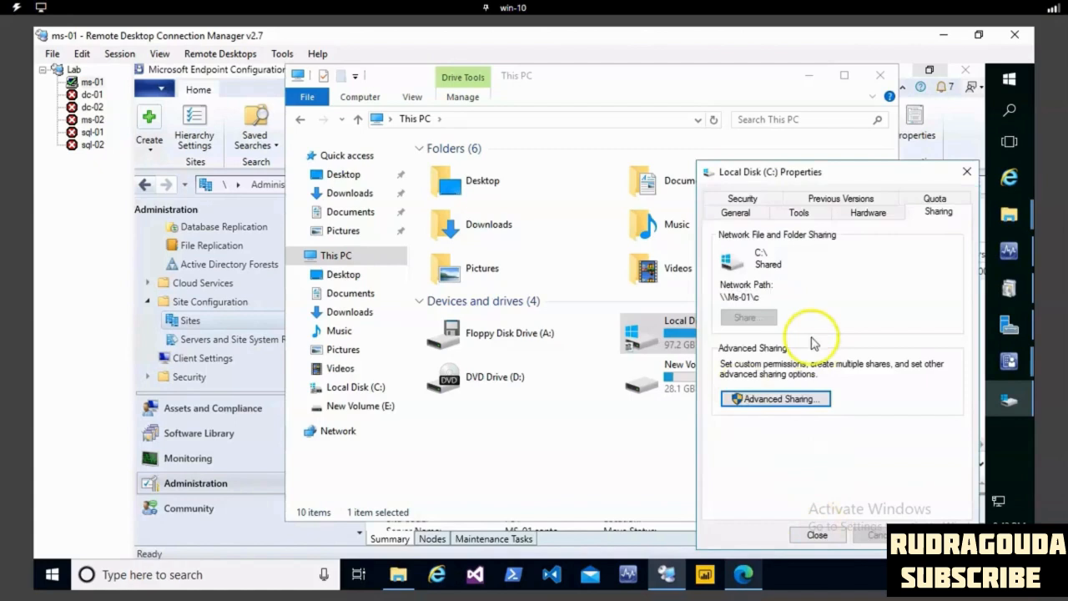
left_click(820, 534)
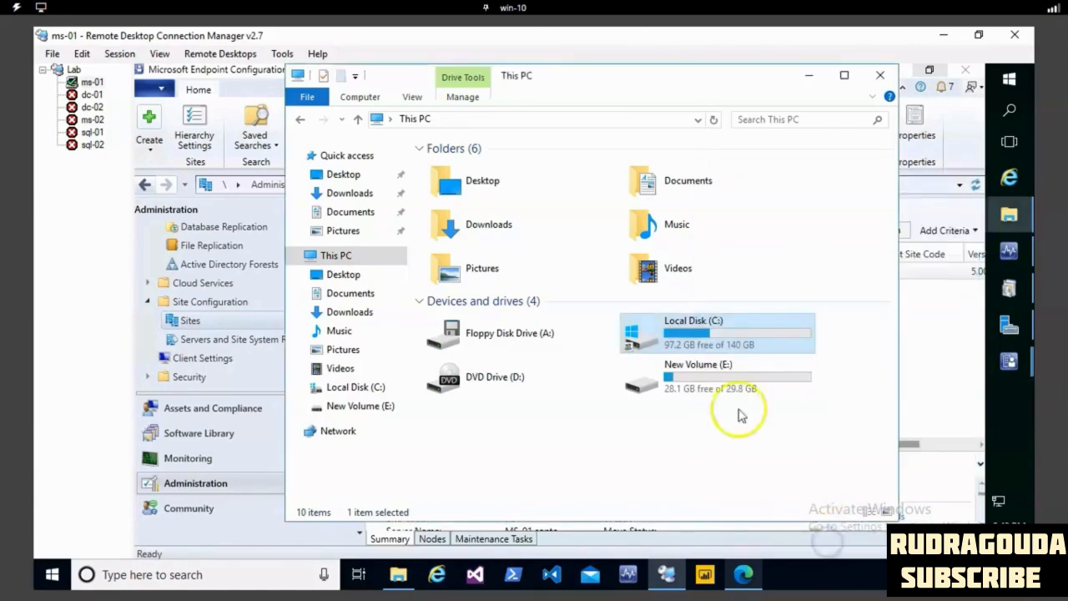
left_click(807, 82)
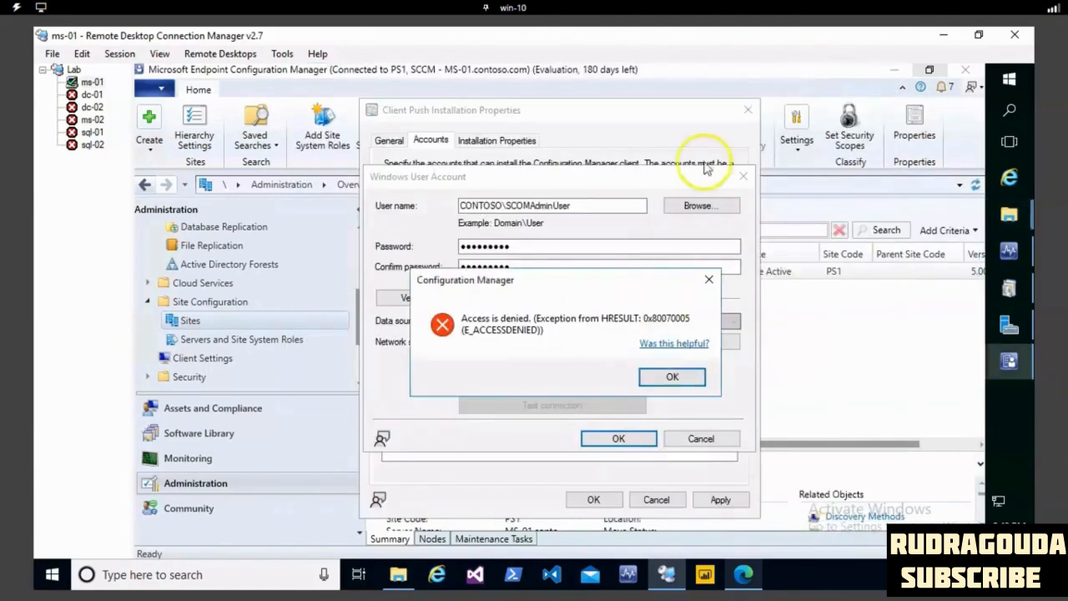
- Retest the push account's connection to the network share and accept the new account
left_click(668, 376)
left_click(598, 405)
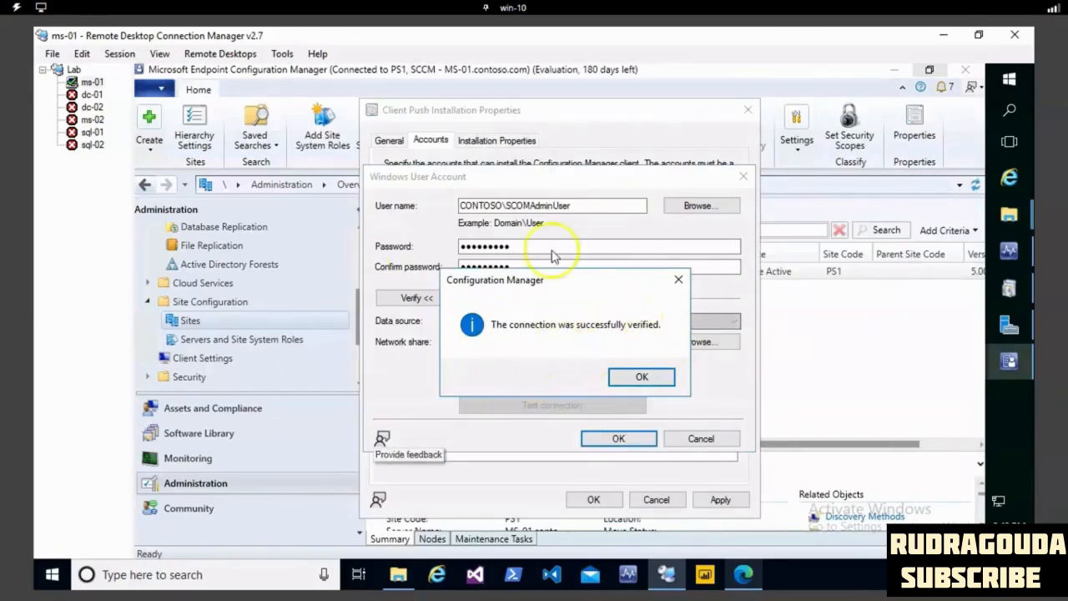
left_click(679, 282)
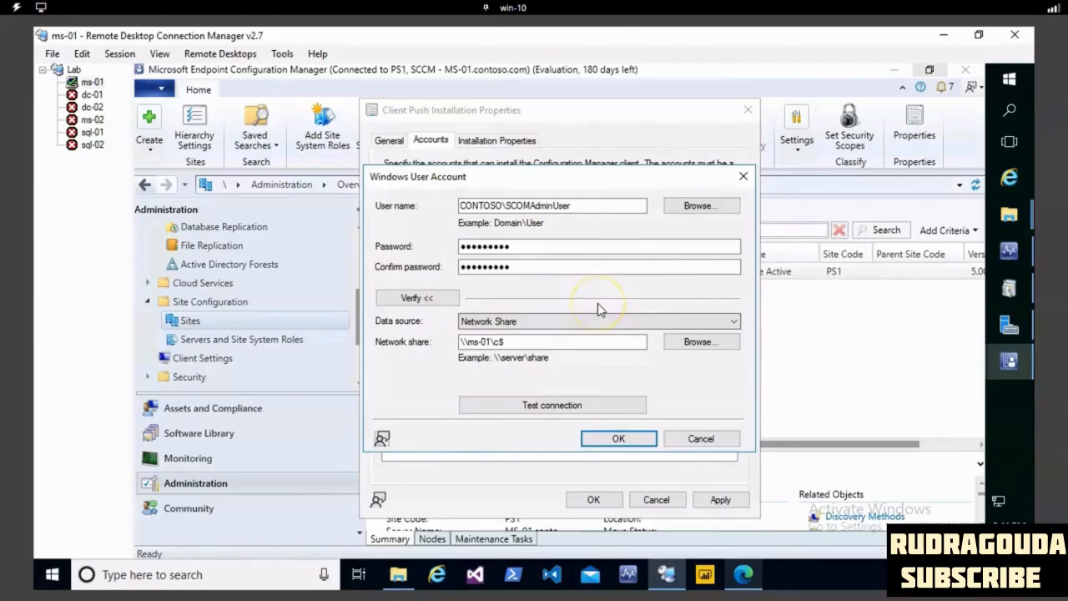
left_click(621, 442)
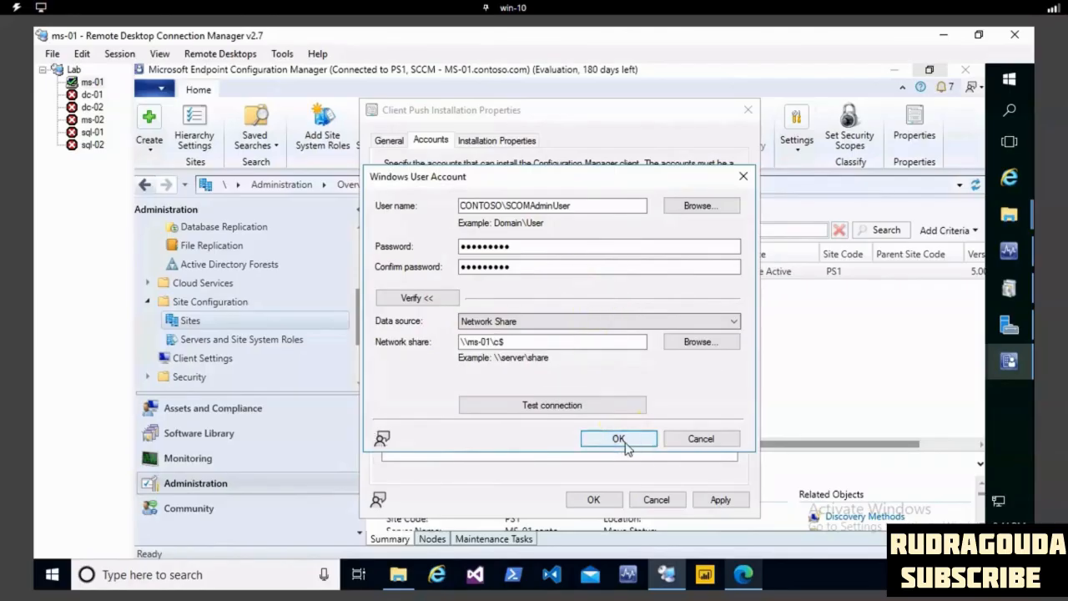
- Apply and close the client push installation properties, and show the Devices list under Assets and Compliance
left_click(719, 499)
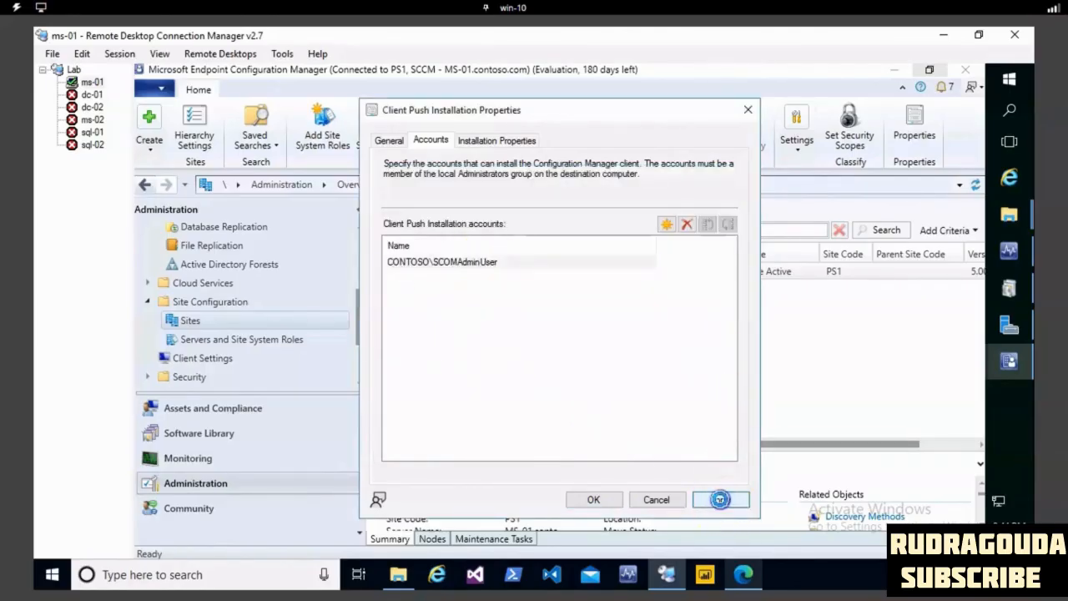
left_click(599, 498)
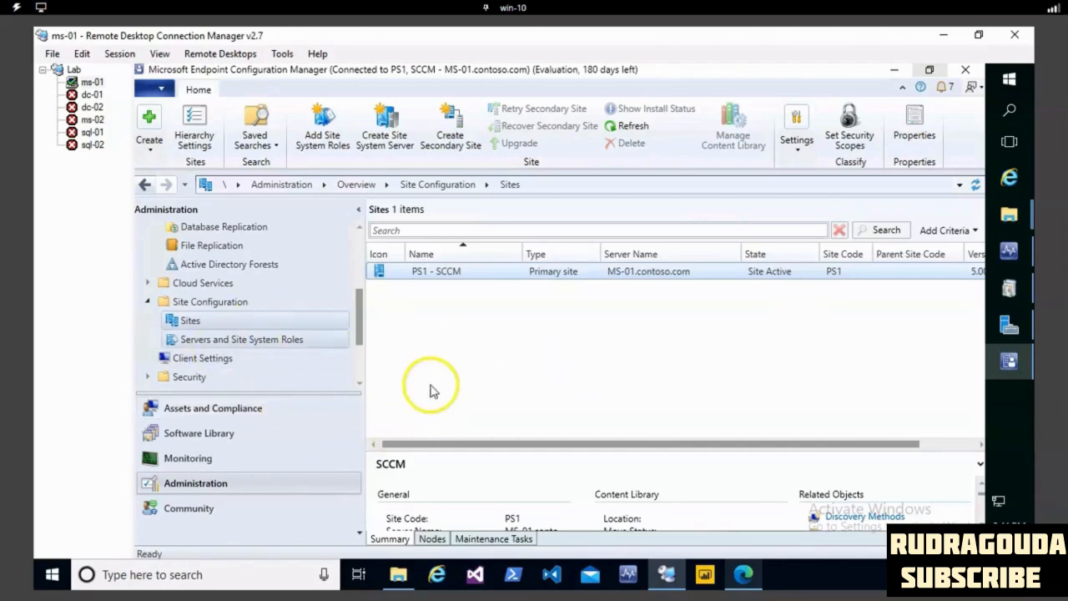
left_click(238, 412)
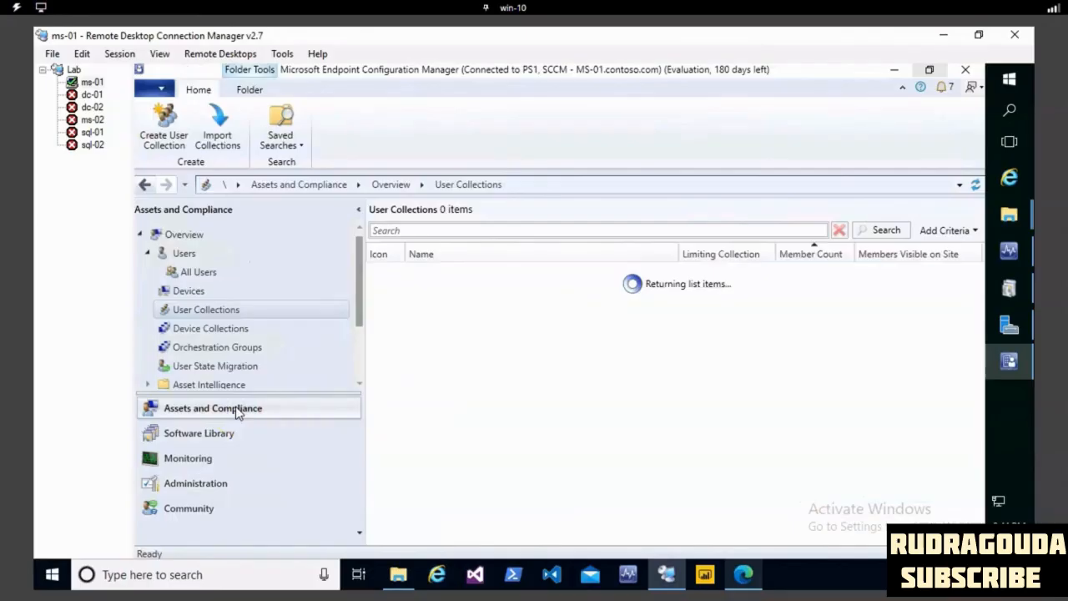
left_click(215, 330)
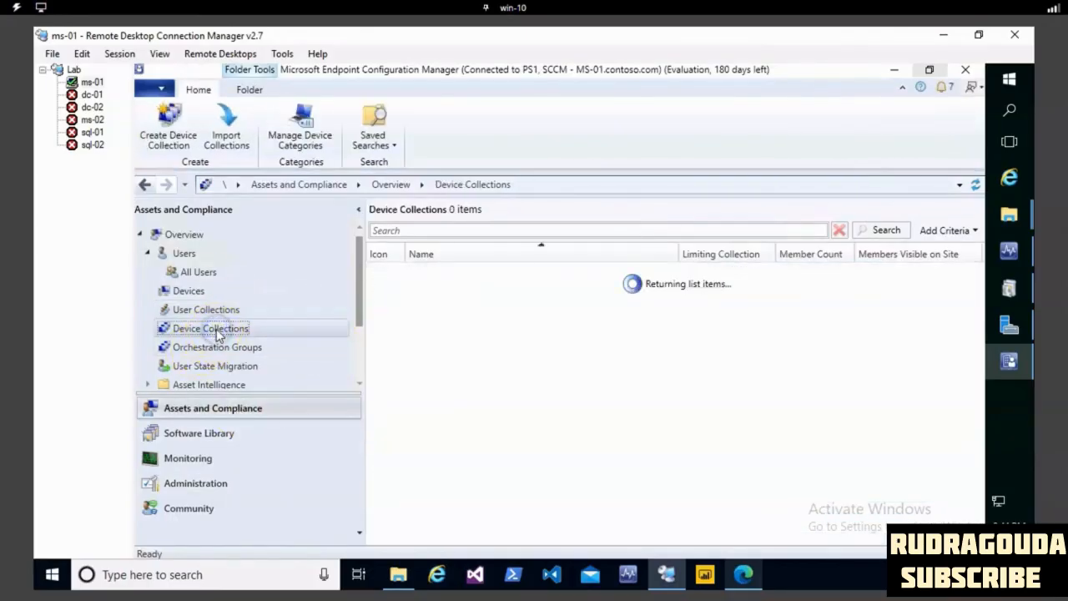
left_click(190, 292)
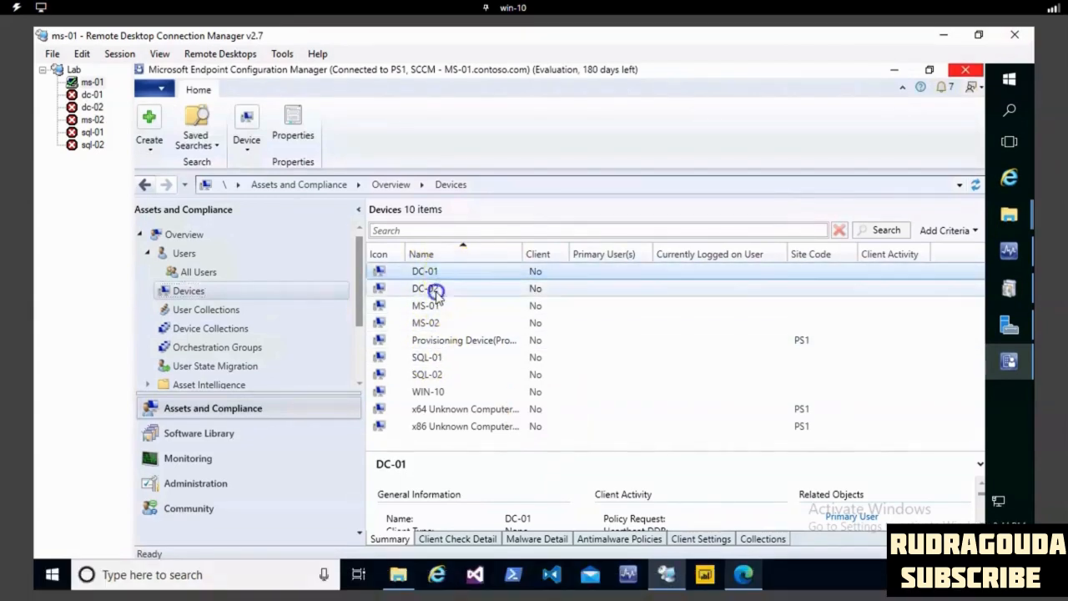
- Select devices DC-01, DC-02, MS-01, MS-02, SQL-01 and SQL-02 together and start the client installation wizard for them
left_click(434, 289, "ctrl")
left_click(436, 306, "ctrl")
left_click(437, 322, "ctrl")
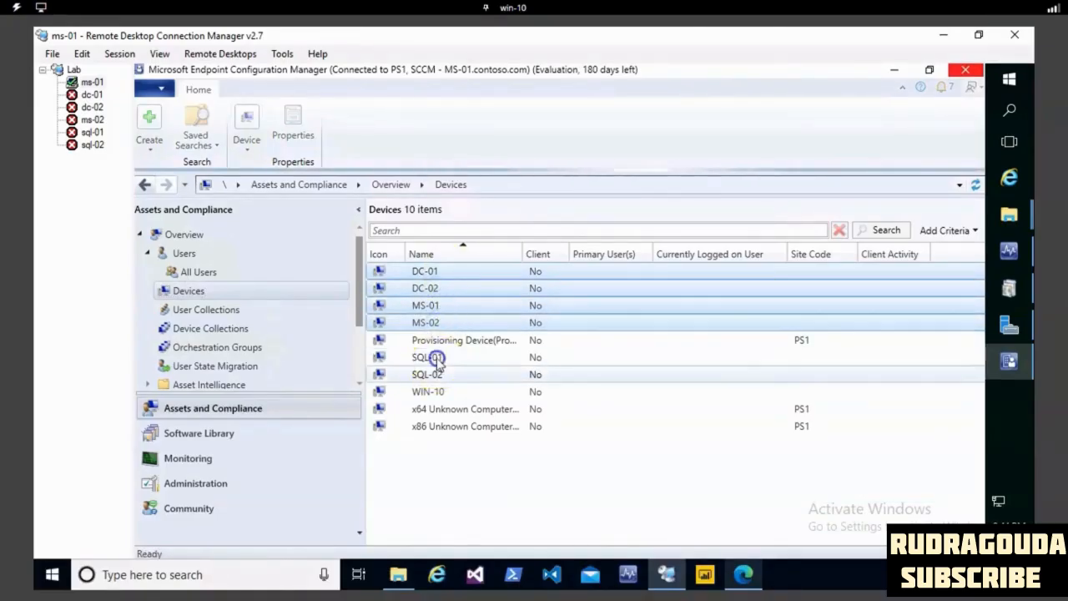
left_click(437, 357, "ctrl")
left_click(436, 374, "ctrl")
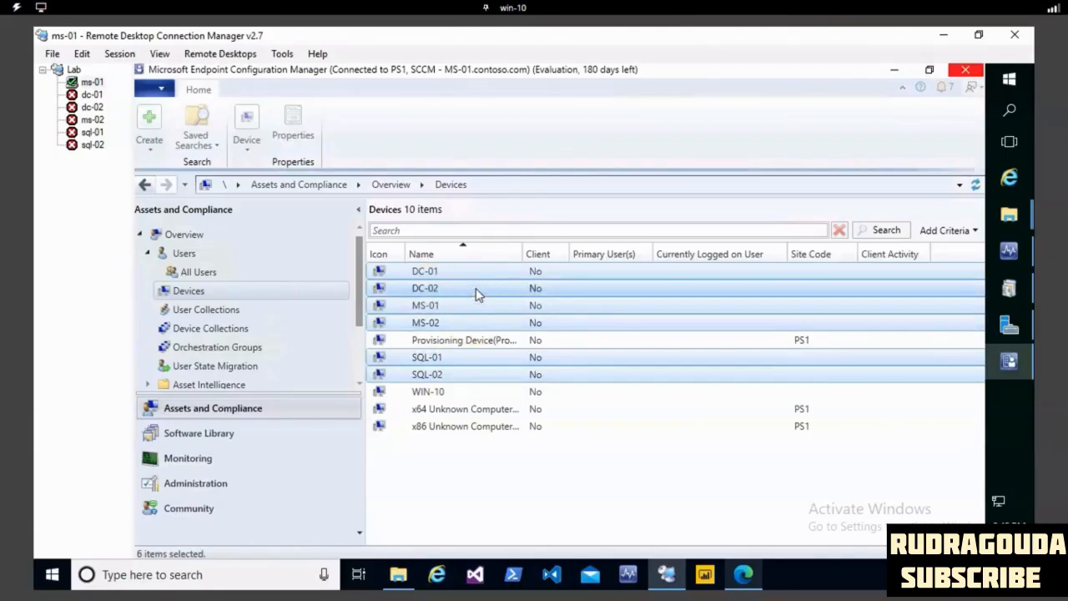
right_click(476, 289)
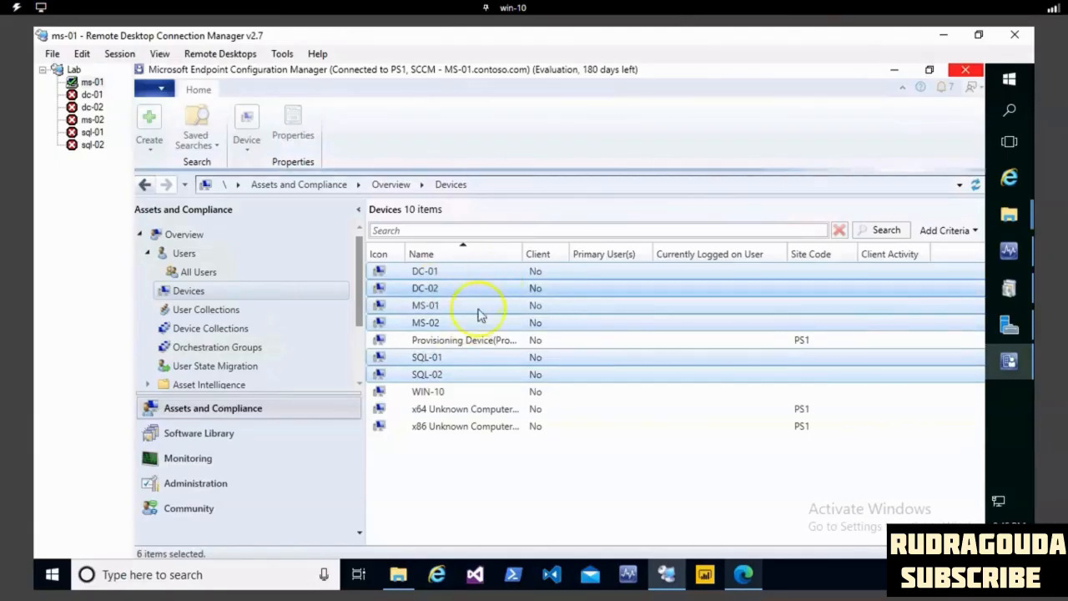
right_click(426, 289)
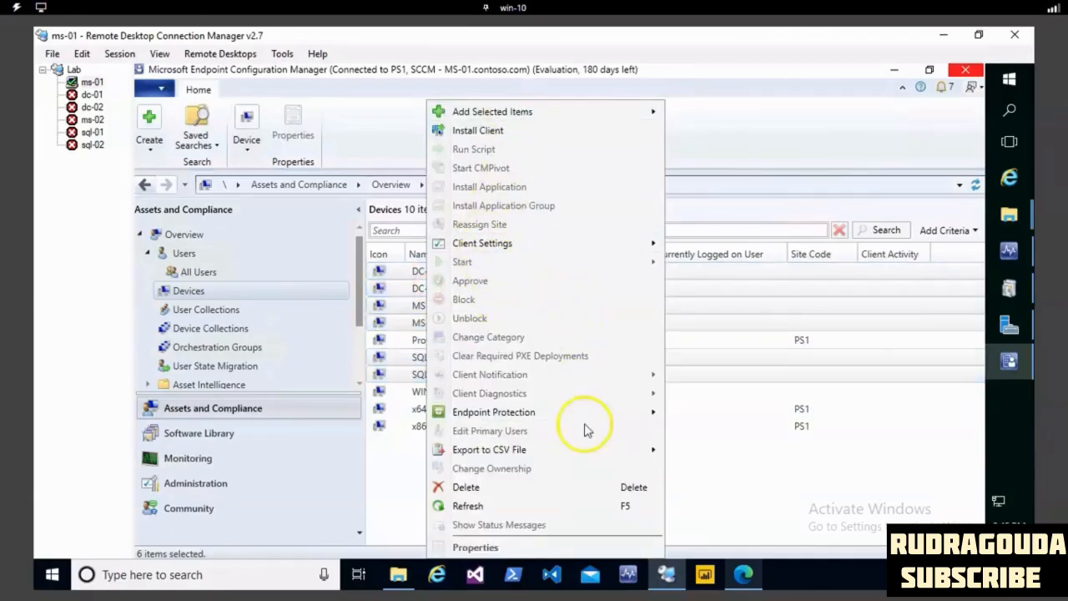
left_click(495, 132)
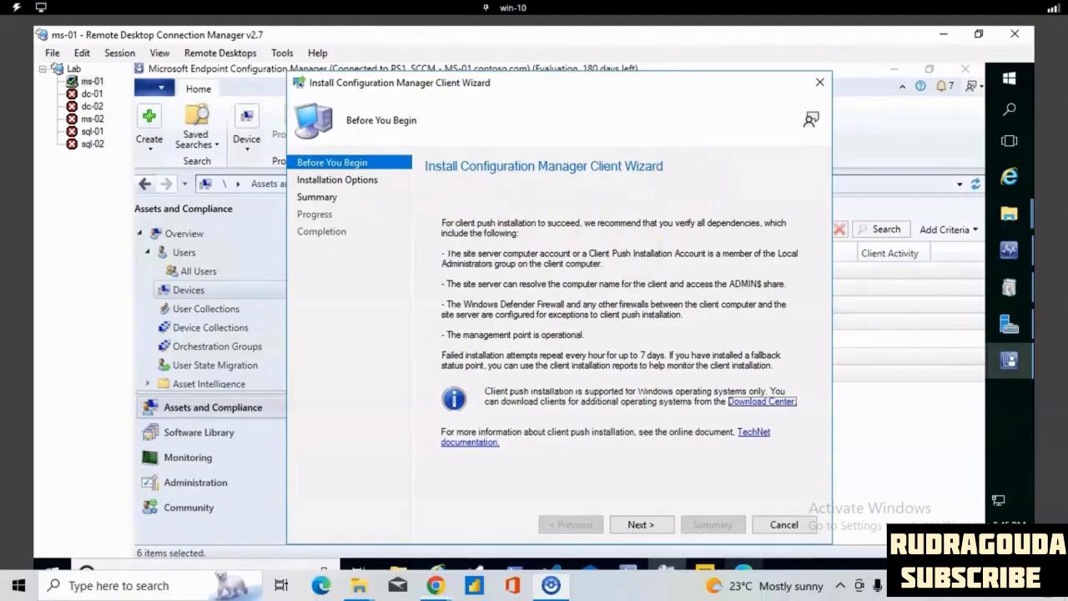
mouse_move(477, 131)
left_mouse_down()
mouse_move(651, 179)
mouse_move(488, 125)
left_mouse_up()
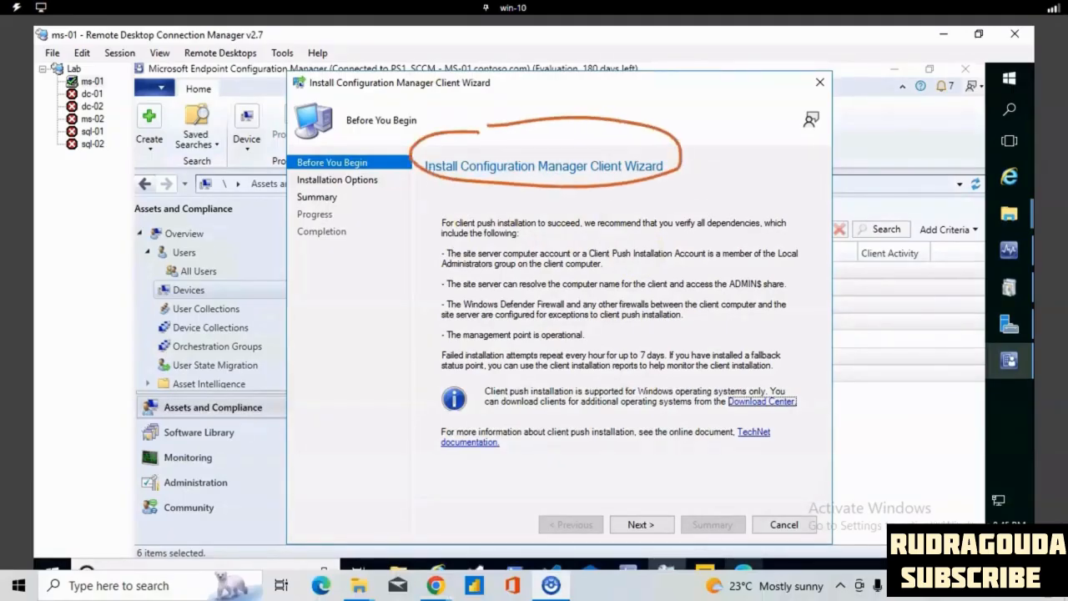
- Set the client software to install from the specified site PS1-SCCM, and complete the client installation wizard
left_click(649, 528)
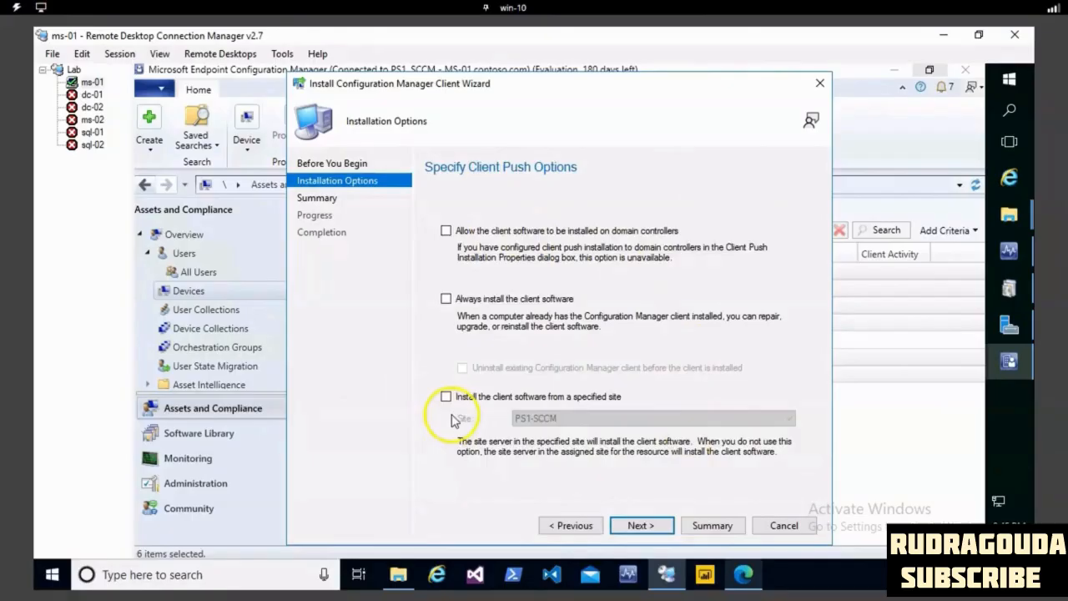
left_click(446, 398)
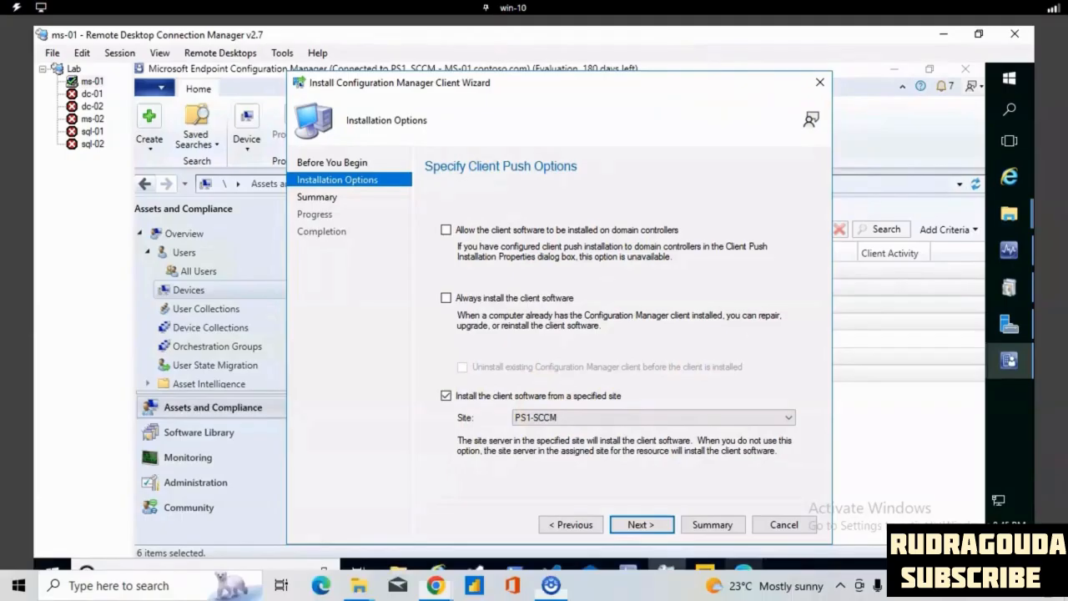
mouse_move(517, 404)
left_mouse_down()
mouse_move(578, 405)
mouse_move(574, 442)
left_mouse_up()
mouse_move(465, 364)
left_mouse_down()
mouse_move(409, 374)
mouse_move(635, 417)
mouse_move(489, 358)
left_mouse_up()
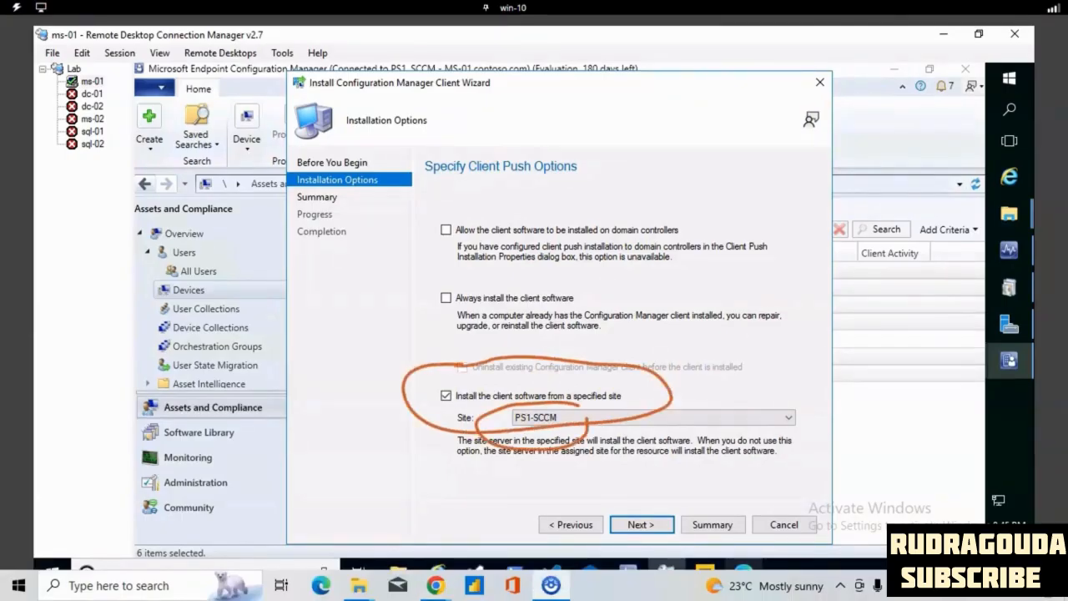
left_click(659, 523)
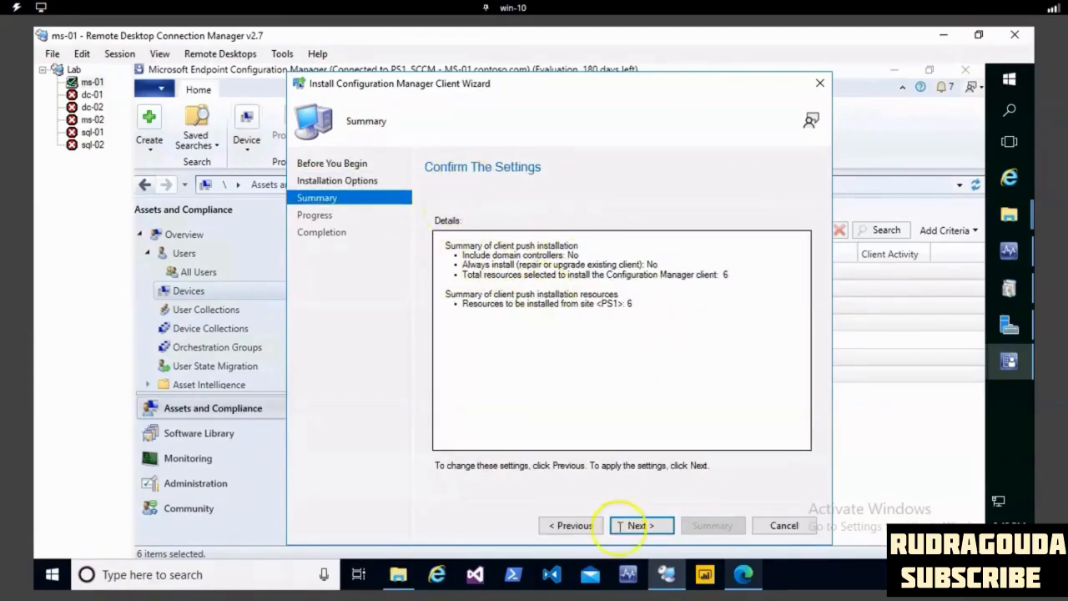
left_click(648, 527)
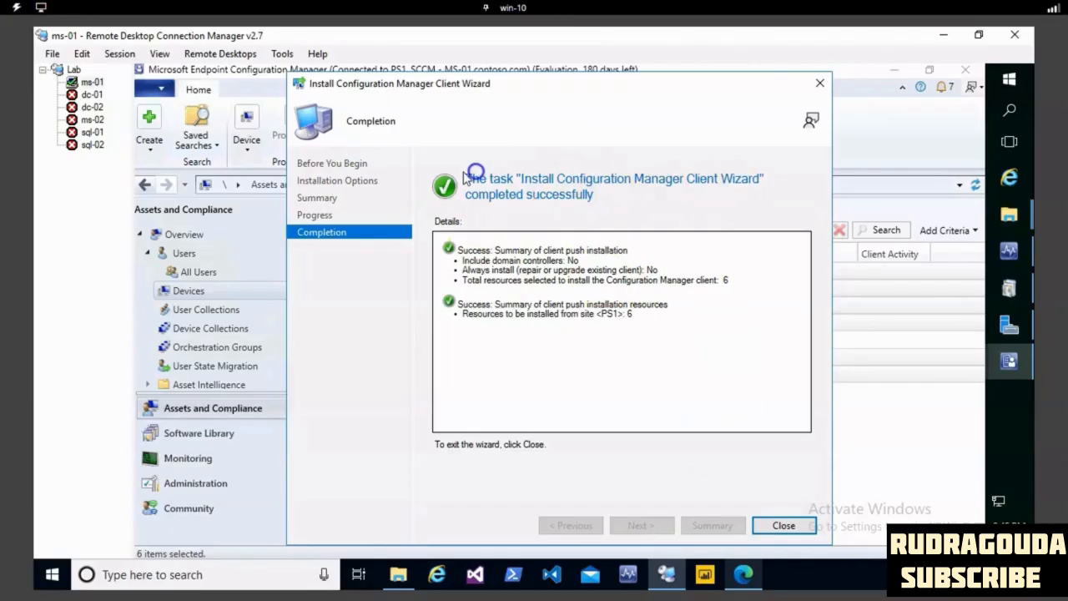
left_click(783, 525)
- Check the client installation status of MS-01, MS-02, SQL-01 and SQL-02 in the device list
right_click(751, 125)
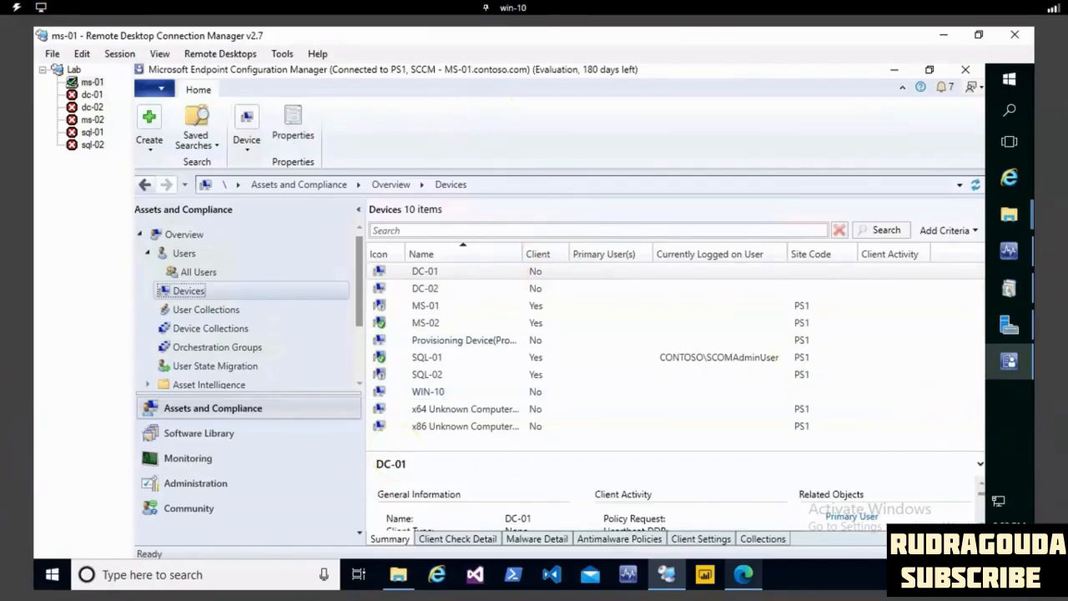
left_click_drag(445, 309, 372, 309)
mouse_move(373, 367)
left_mouse_down()
mouse_move(492, 375)
mouse_move(566, 359)
left_mouse_up()
left_click_drag(520, 312, 456, 305)
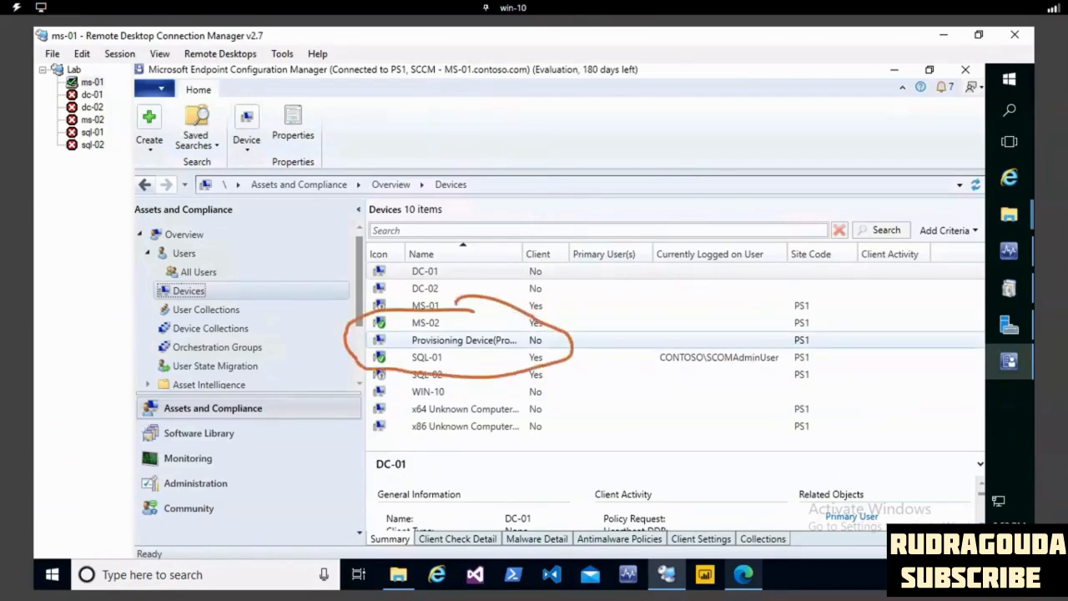
left_click_drag(552, 311, 568, 312)
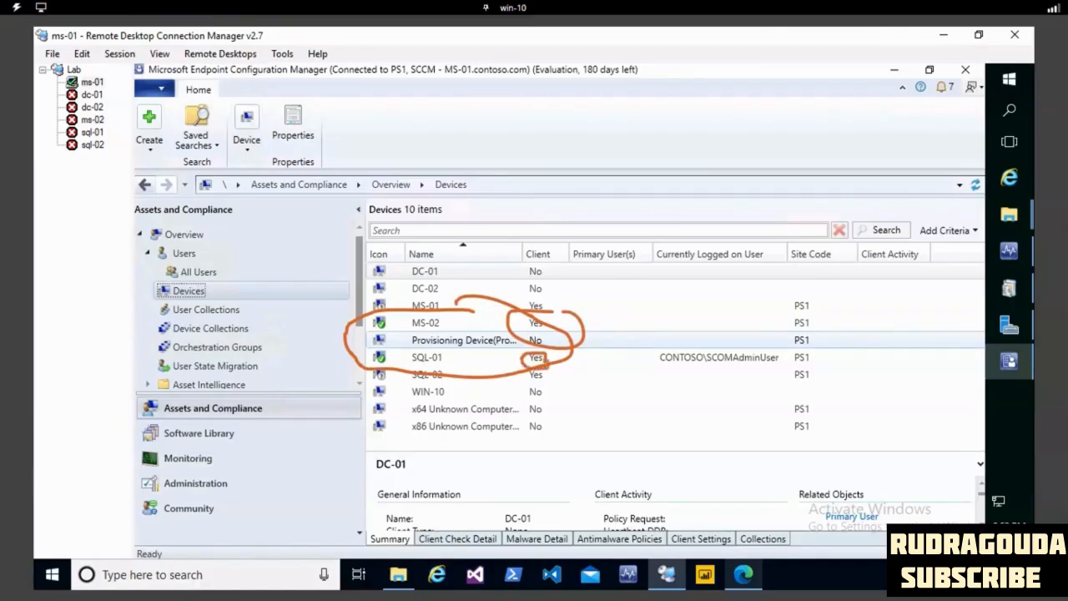
key("Escape")
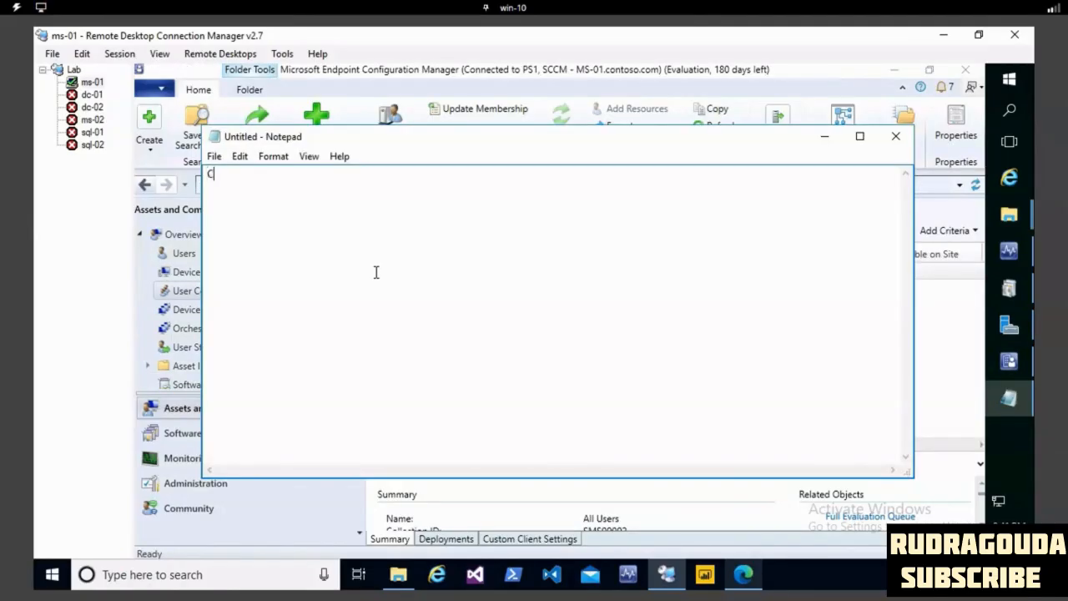
- Write "Collections" as the first line of the untitled Notepad document
type("ollection")
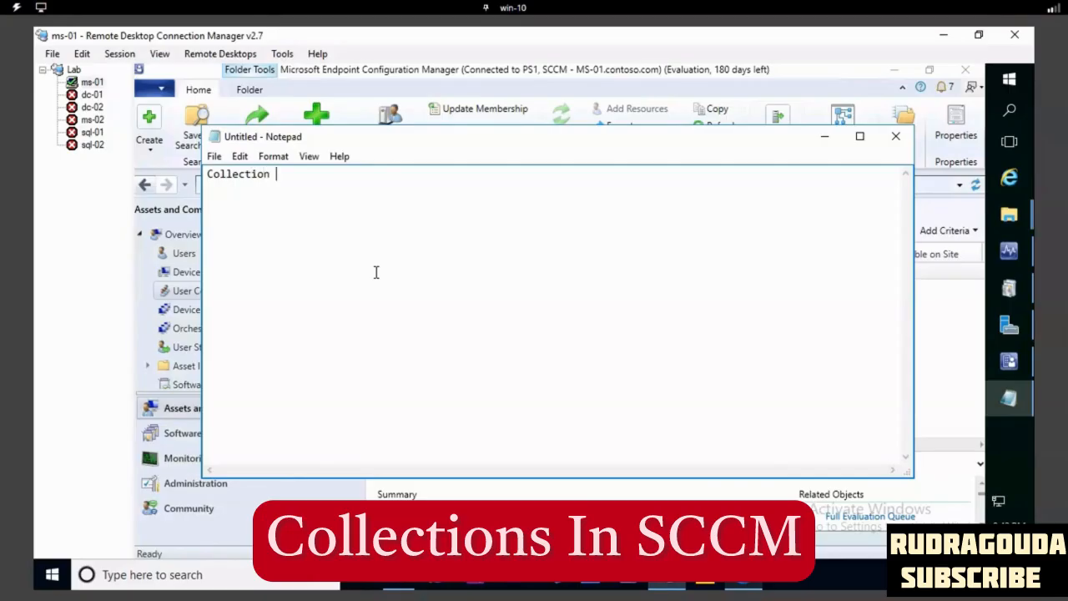
key("BackSpace")
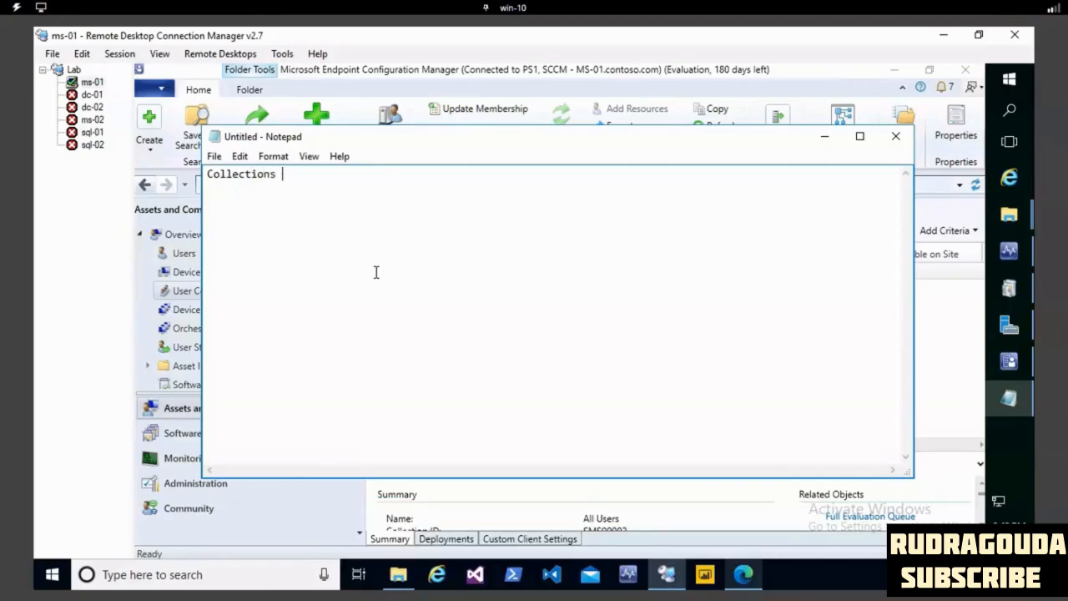
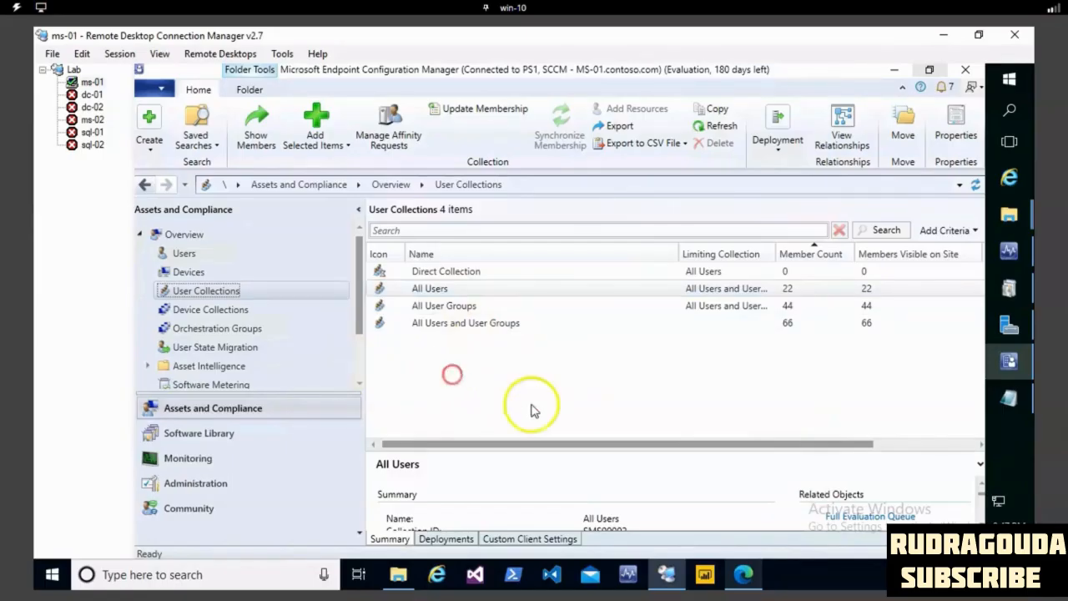
- Reload the user collections list to check the member count of Direct Collection
left_click(226, 310)
left_click(221, 290)
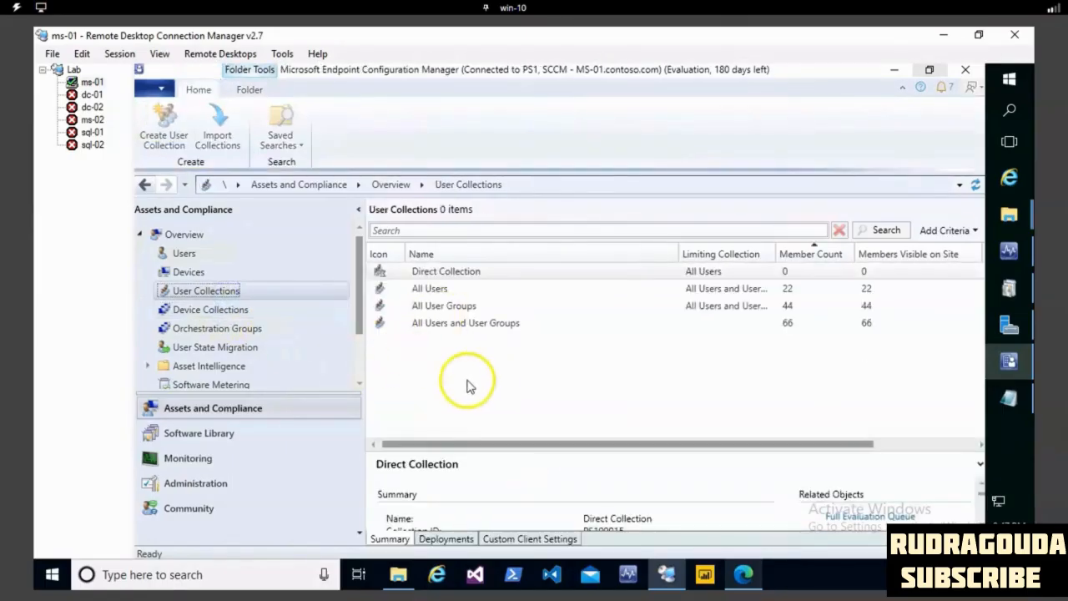
right_click(448, 368)
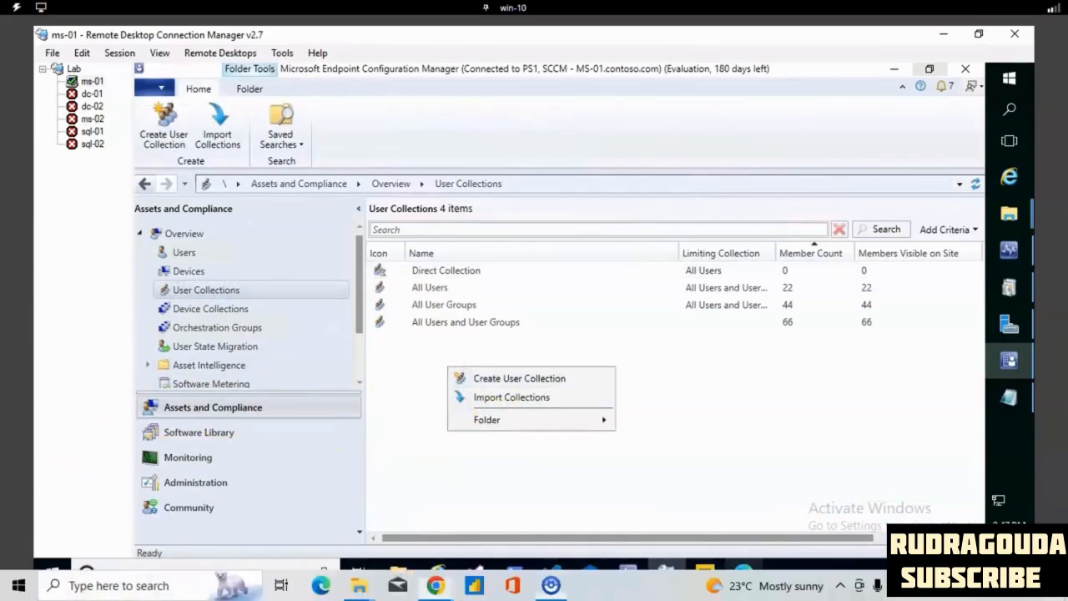
left_click(224, 482)
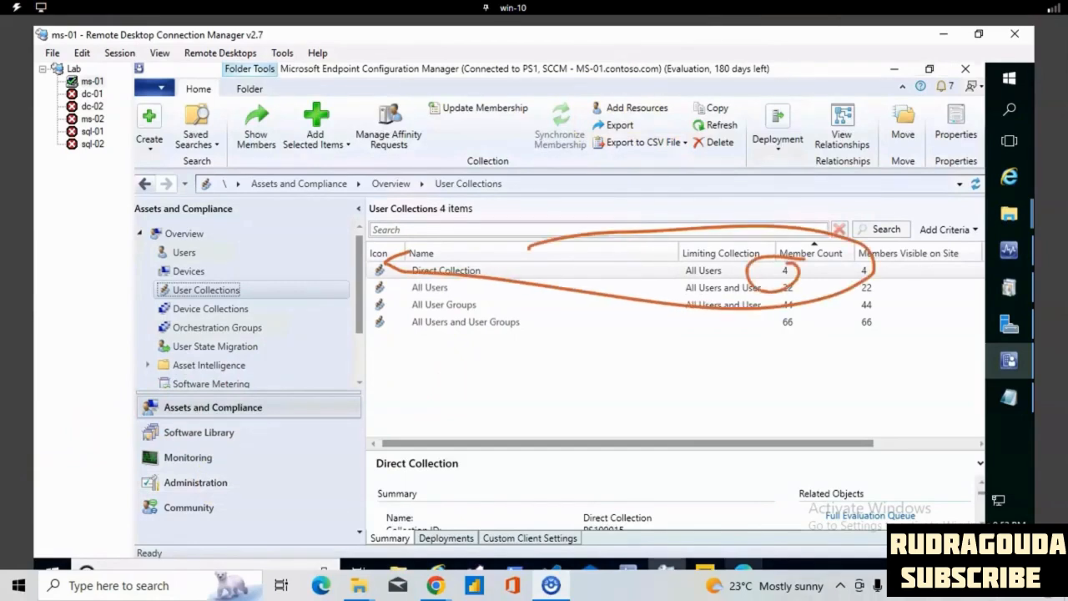
- Show the members of the Direct Collection user collection, and close all opened member nodes again
left_click(421, 273)
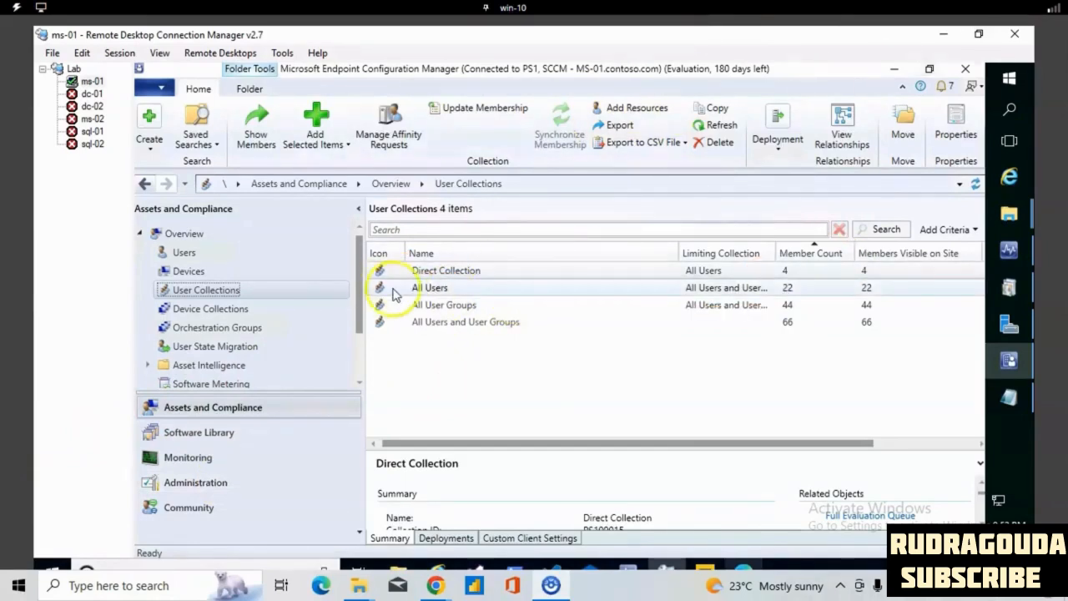
right_click(423, 274)
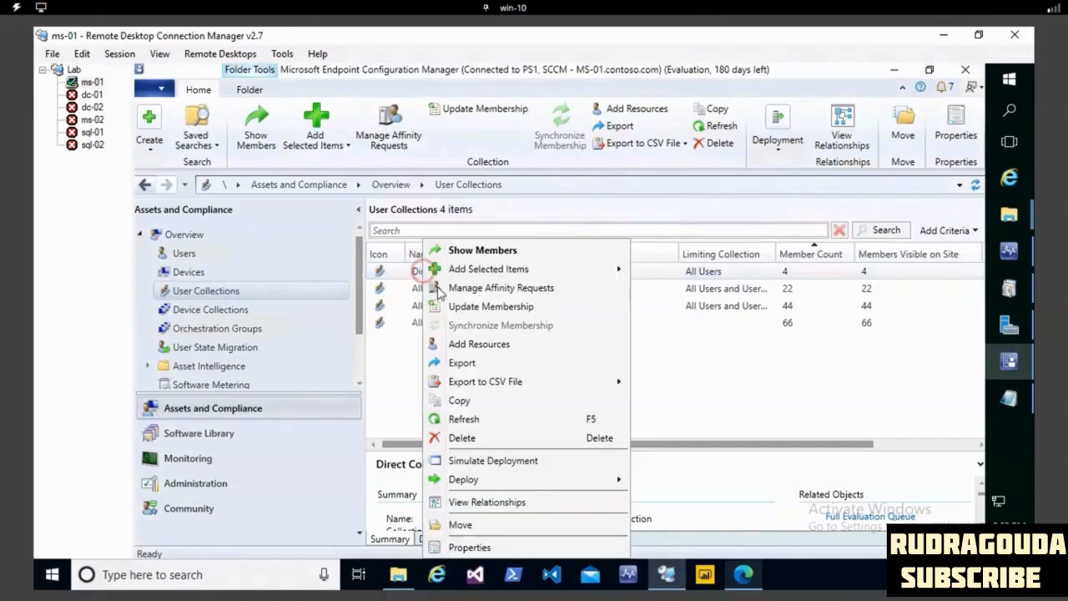
left_click(486, 252)
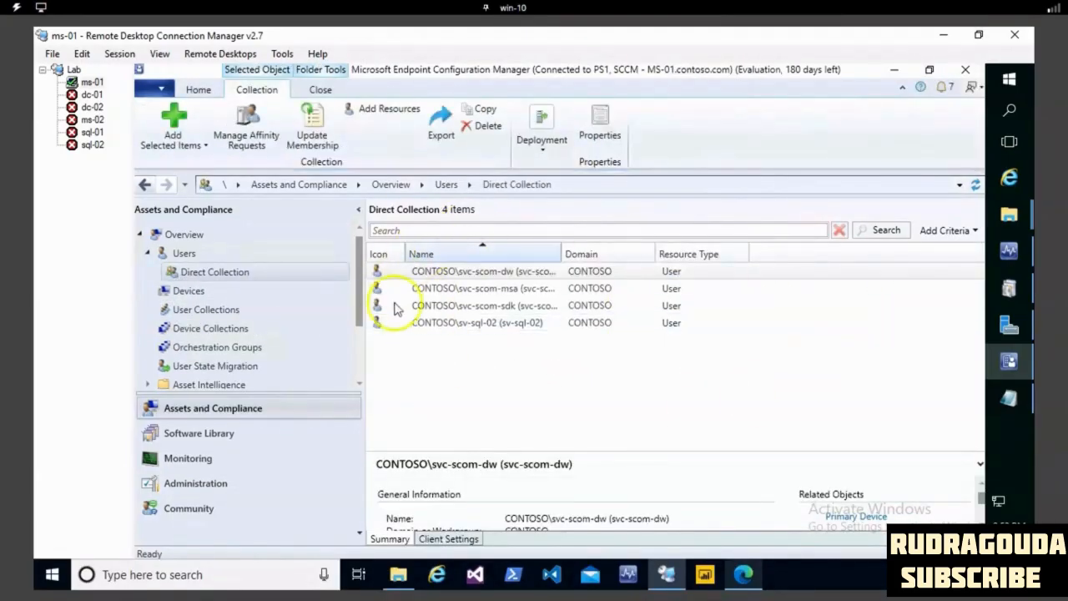
left_click(215, 273)
right_click(214, 272)
mouse_move(309, 281)
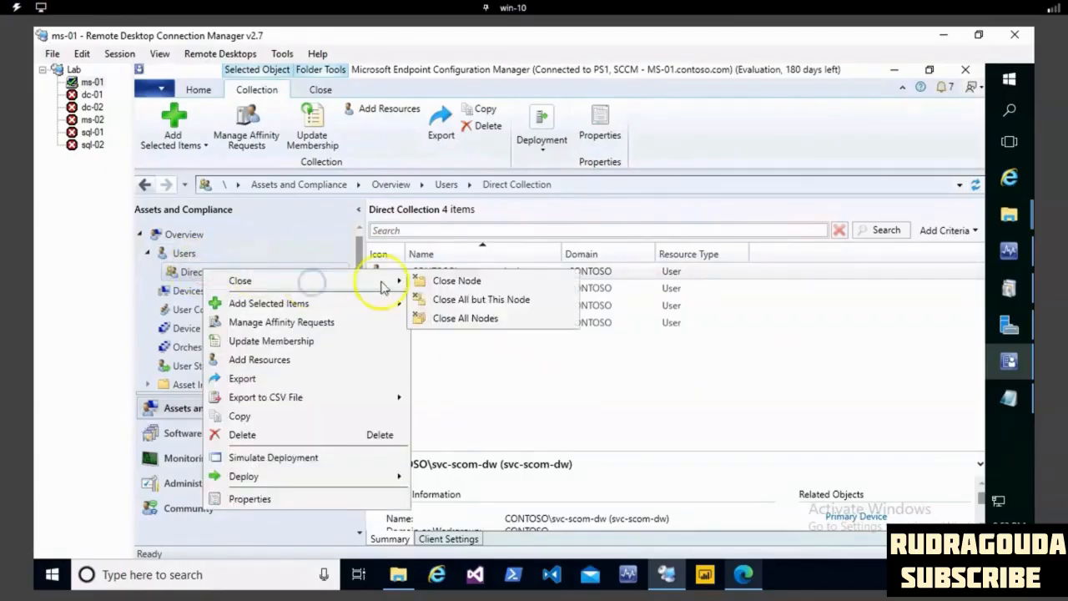
left_click(466, 319)
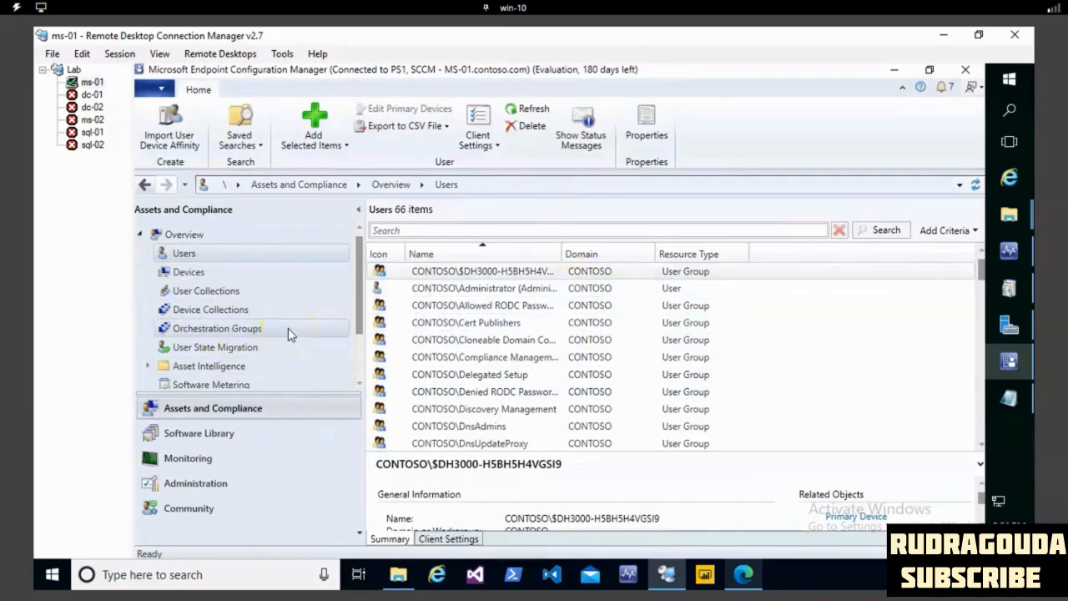
- Start a new user collection named "query rule 1" with All Users as its limiting collection, and proceed to its membership rules
left_click(206, 292)
right_click(218, 298)
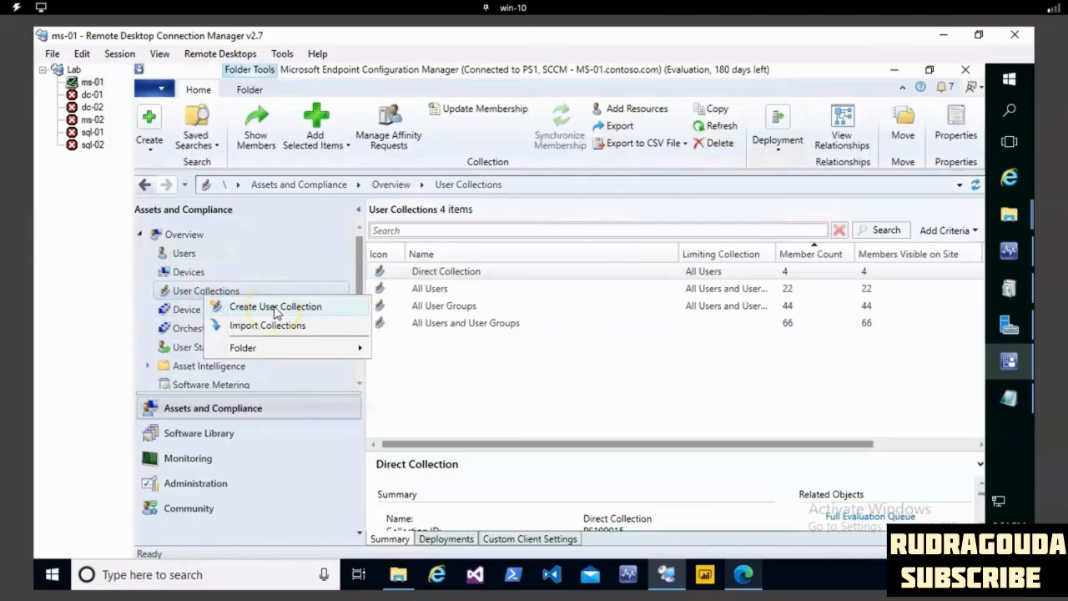
left_click(276, 307)
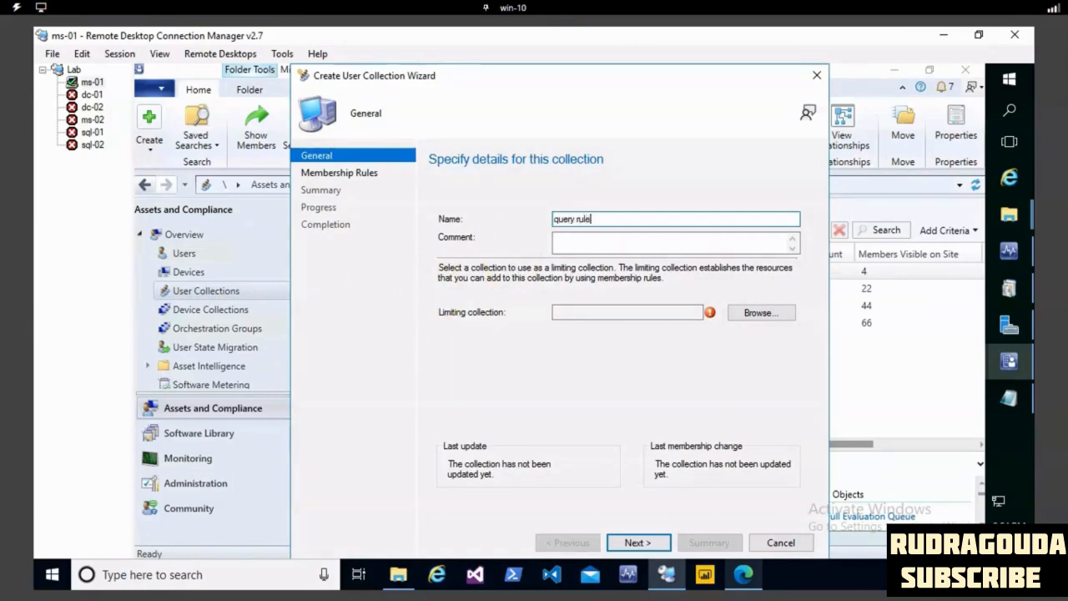
left_click(769, 312)
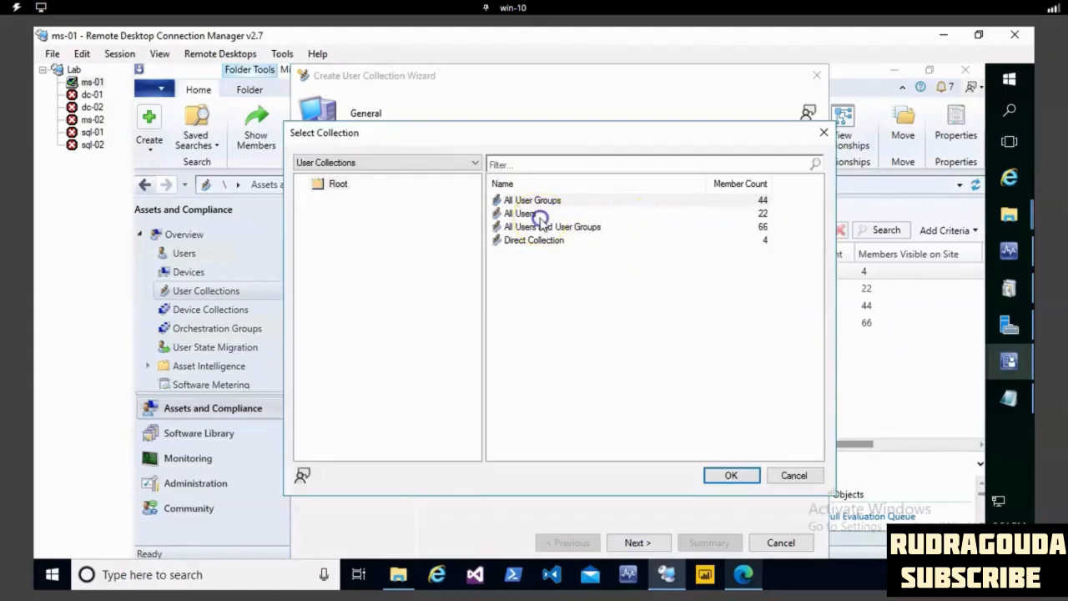
left_click(539, 215)
left_click(710, 476)
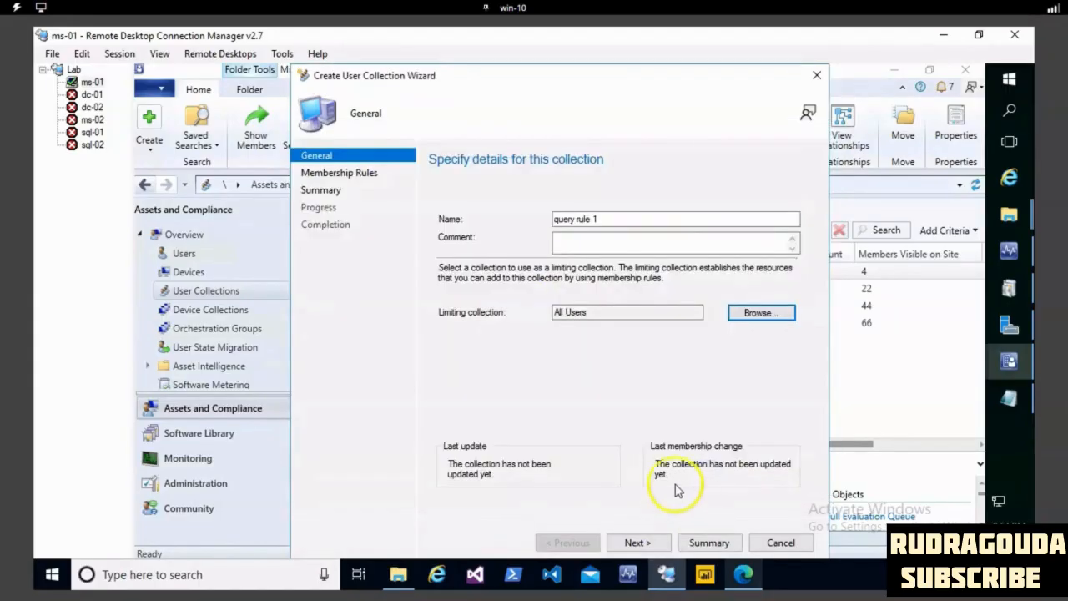
left_click(638, 543)
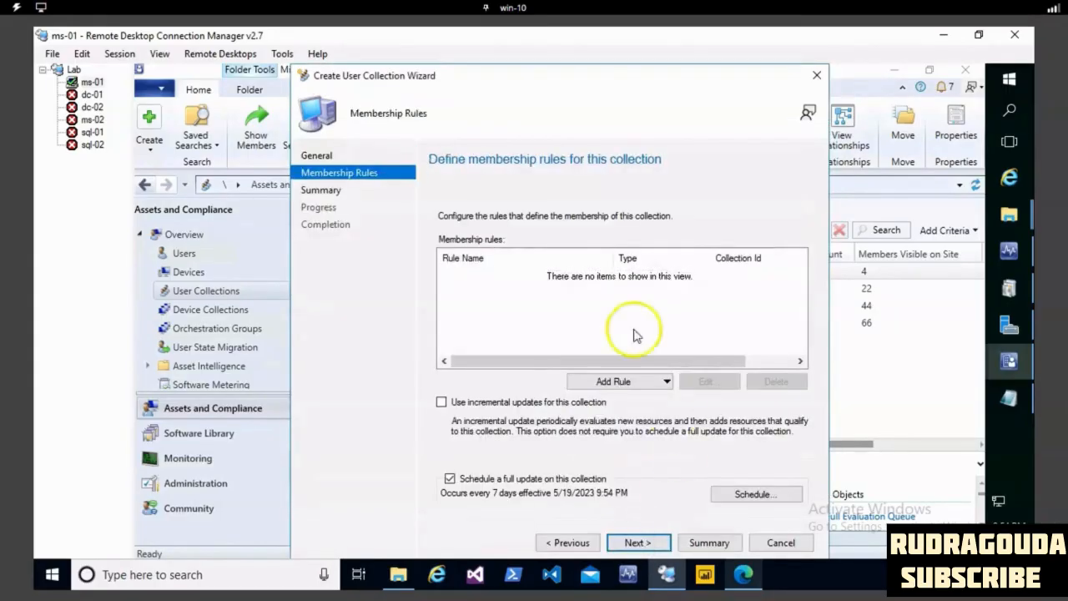
- Add a query rule named "query" to the collection and open the criteria of its query statement
left_click(616, 382)
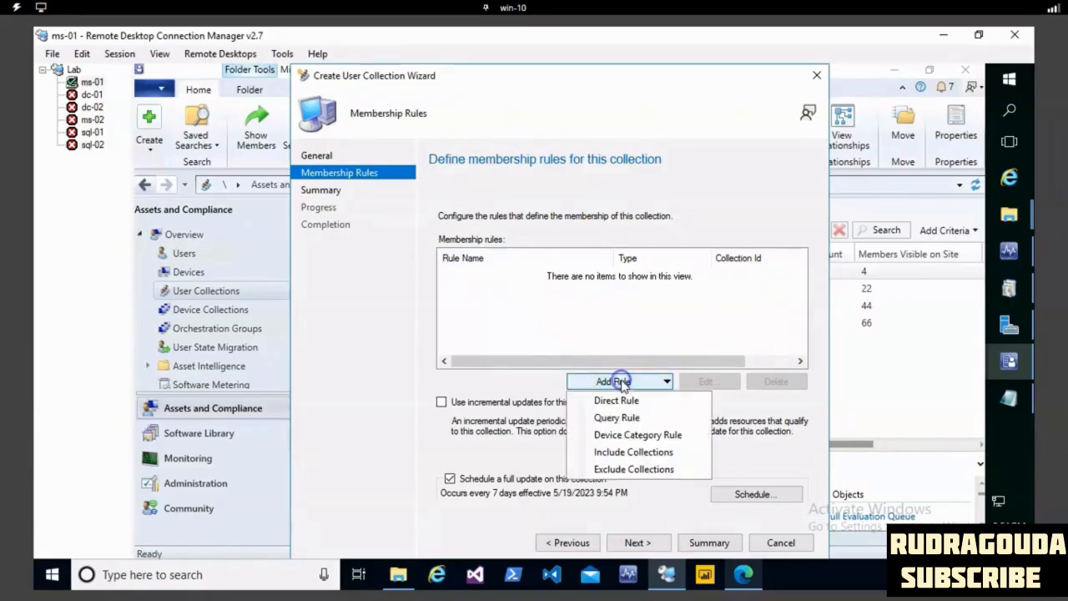
left_click(627, 420)
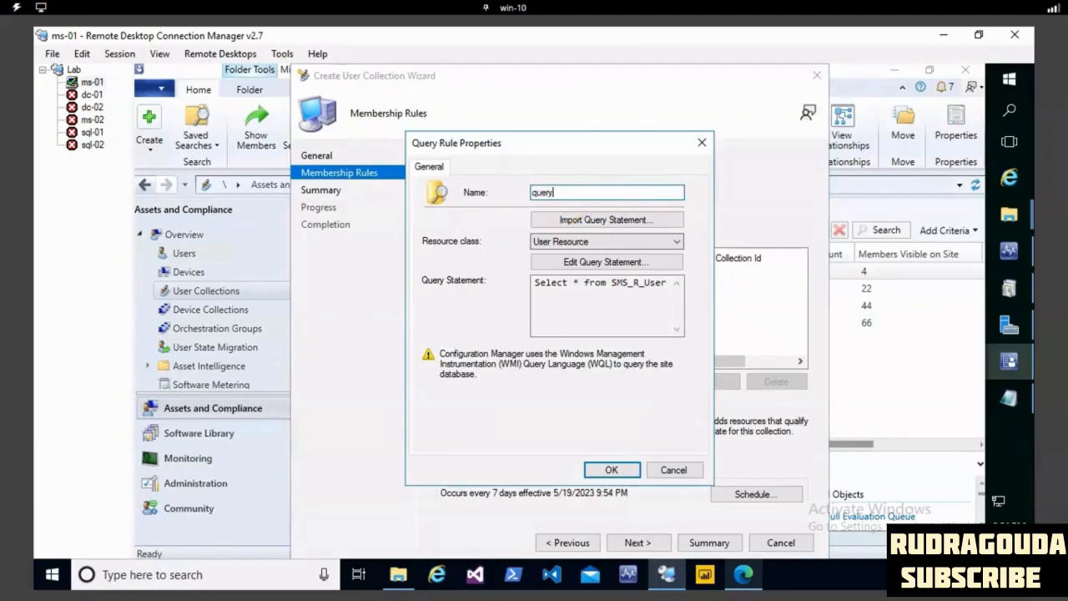
left_click(607, 264)
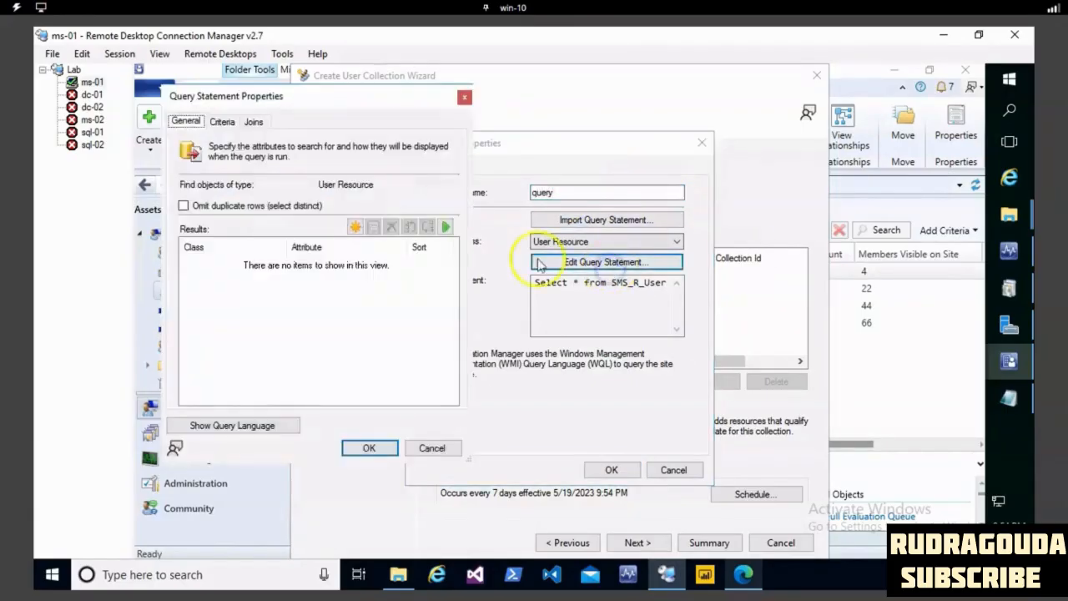
left_click(221, 123)
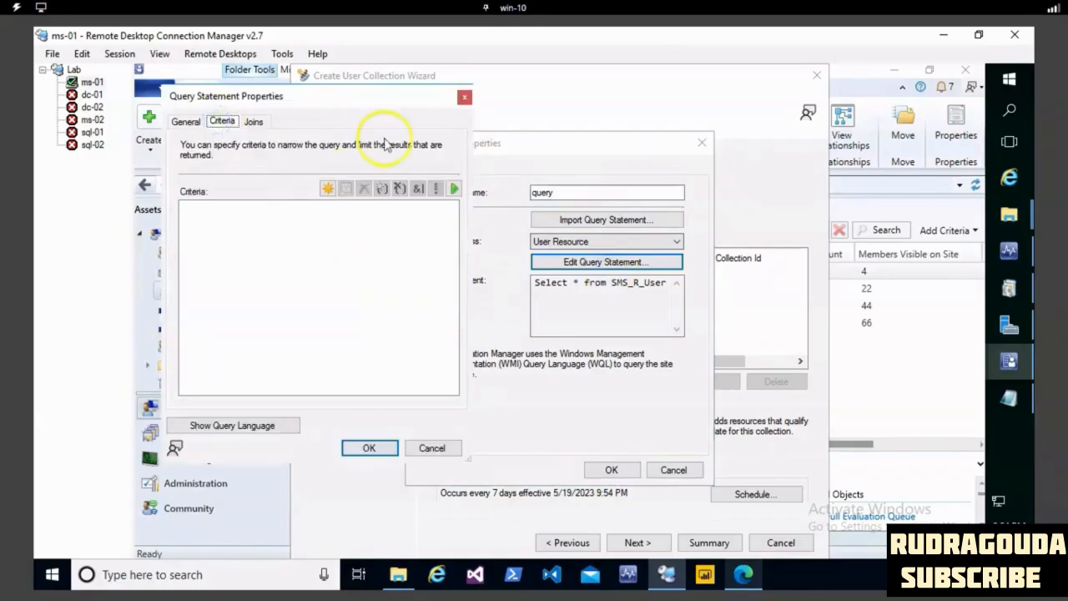
- Add a query criterion on the User OU Name attribute of the User Resource class
left_click(326, 188)
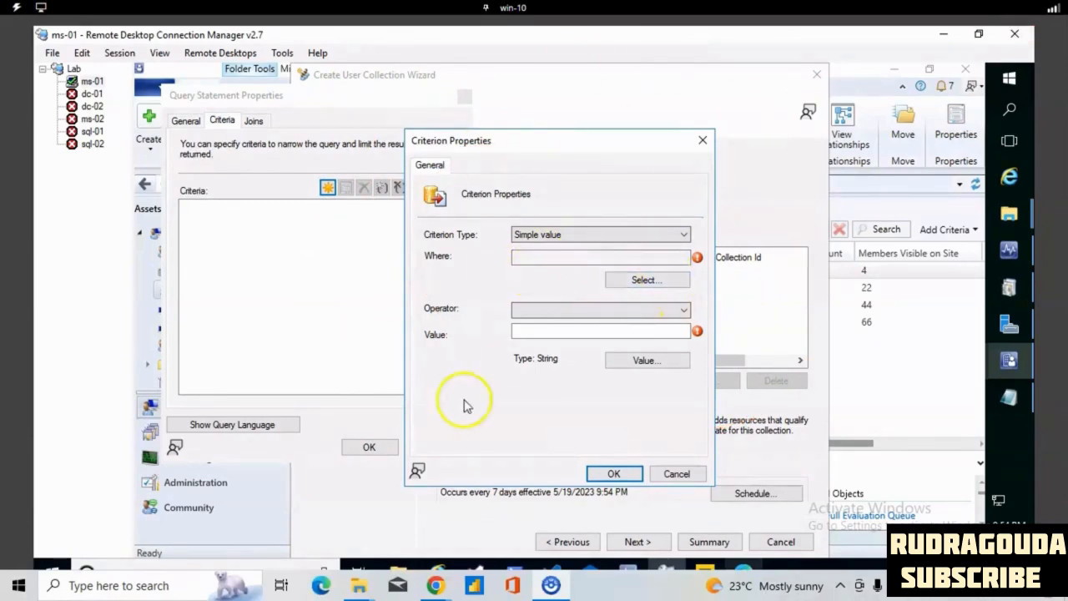
left_click(670, 282)
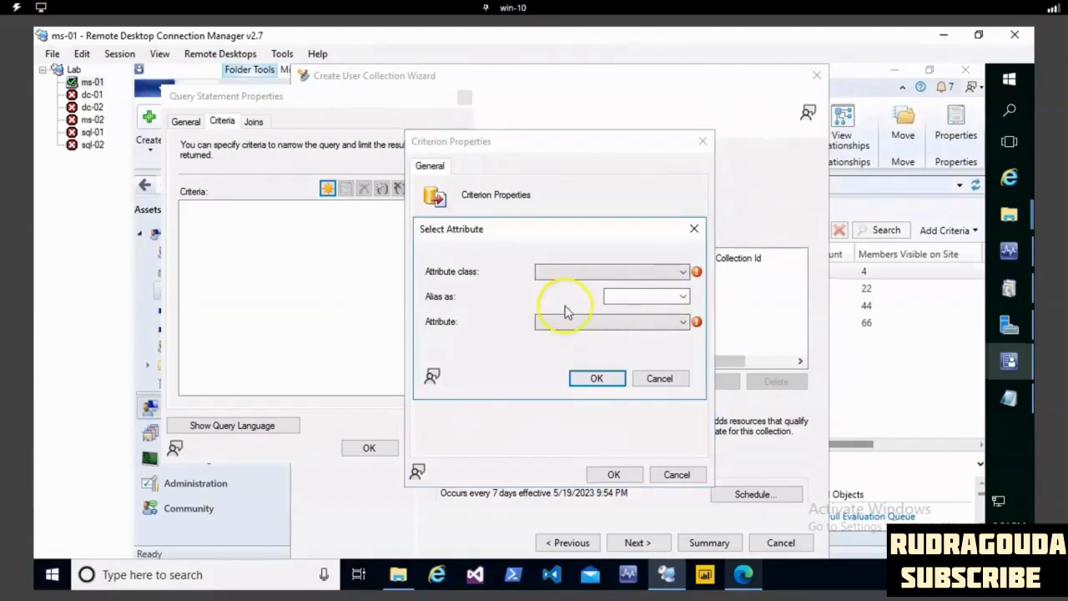
left_click(684, 274)
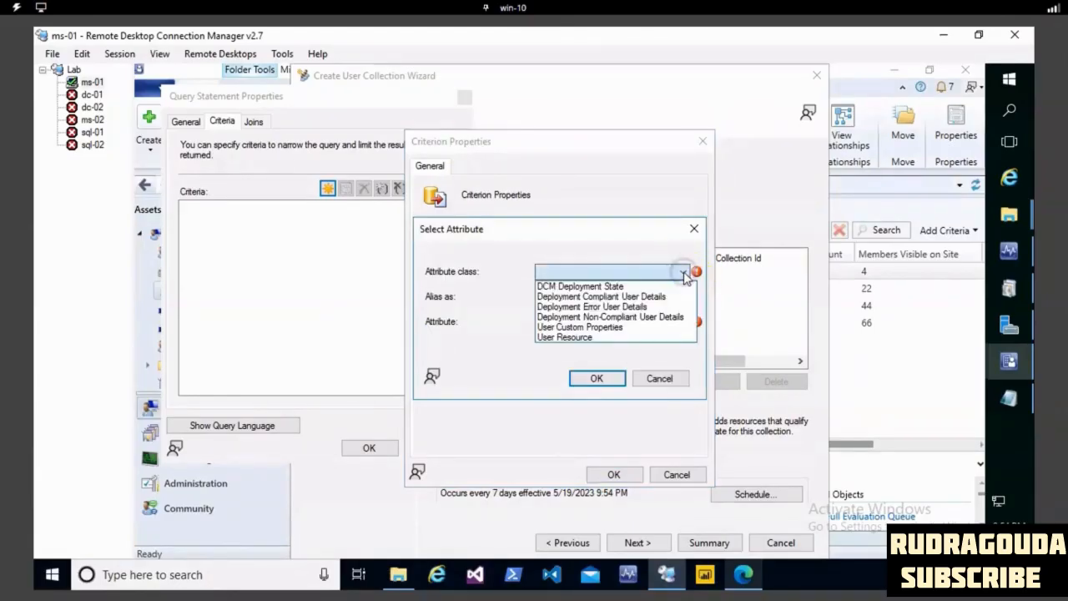
left_click(573, 338)
left_click(673, 326)
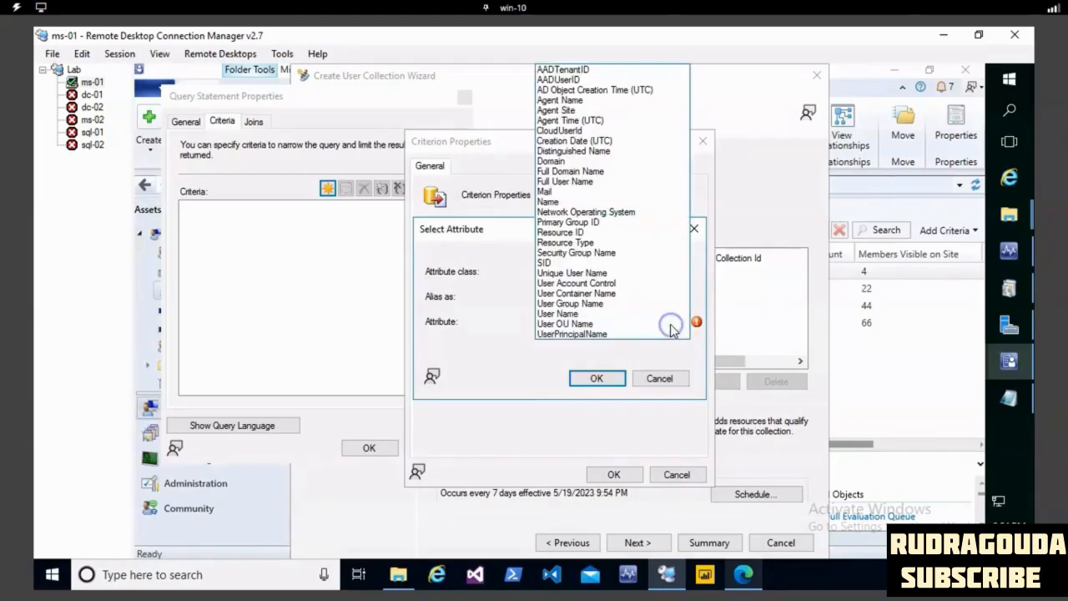
left_click(579, 325)
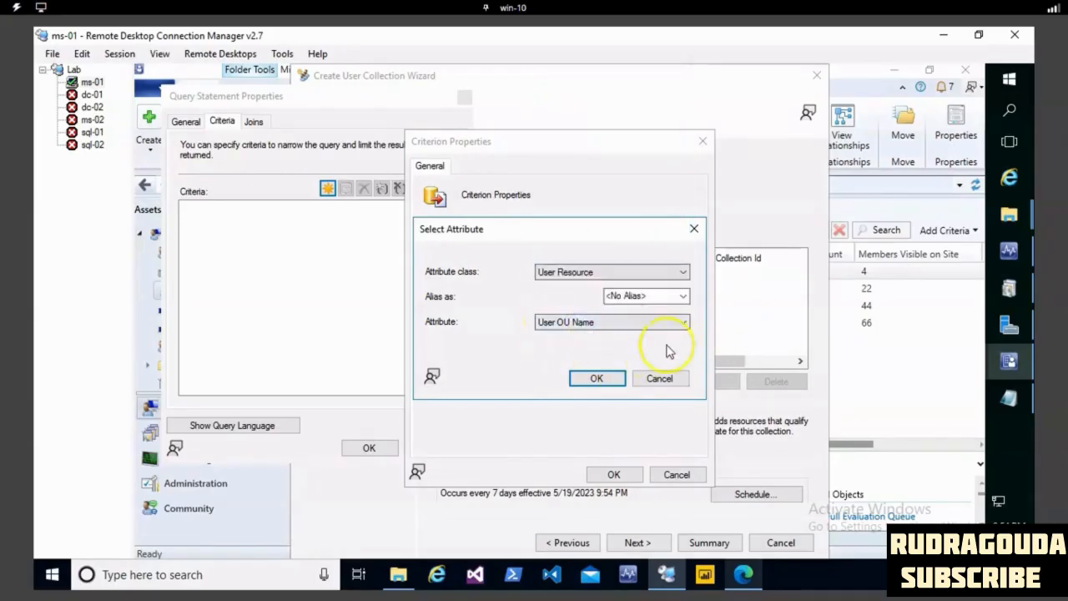
left_click(611, 379)
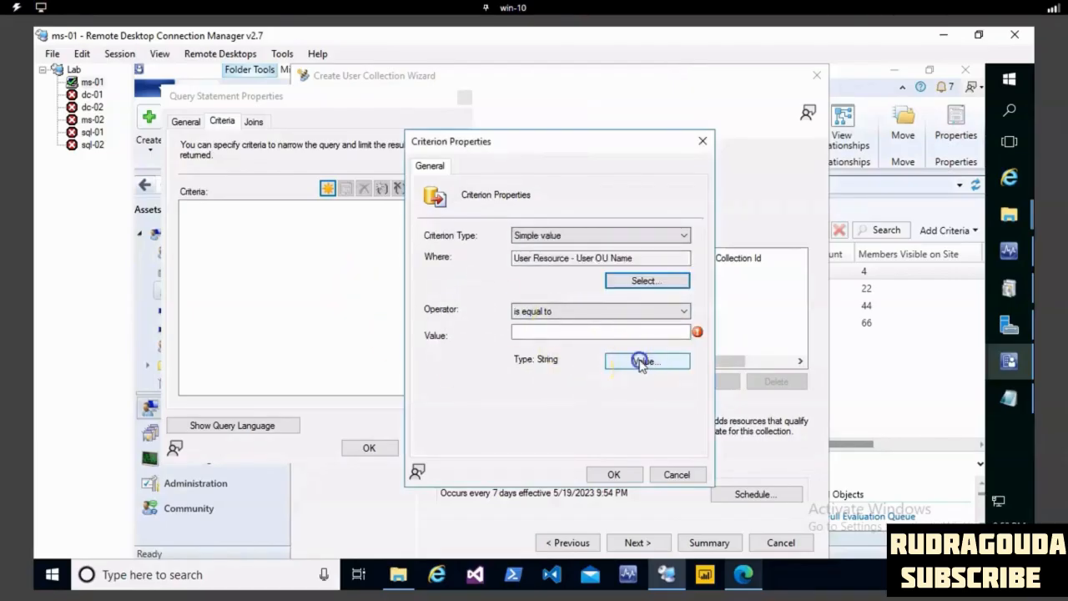
- Set the criterion value to CONTOSO.COM/WORKSHOPPLUS/SERVICEACCOUNTS and save the criterion, the query statement and the query rule
left_click(643, 360)
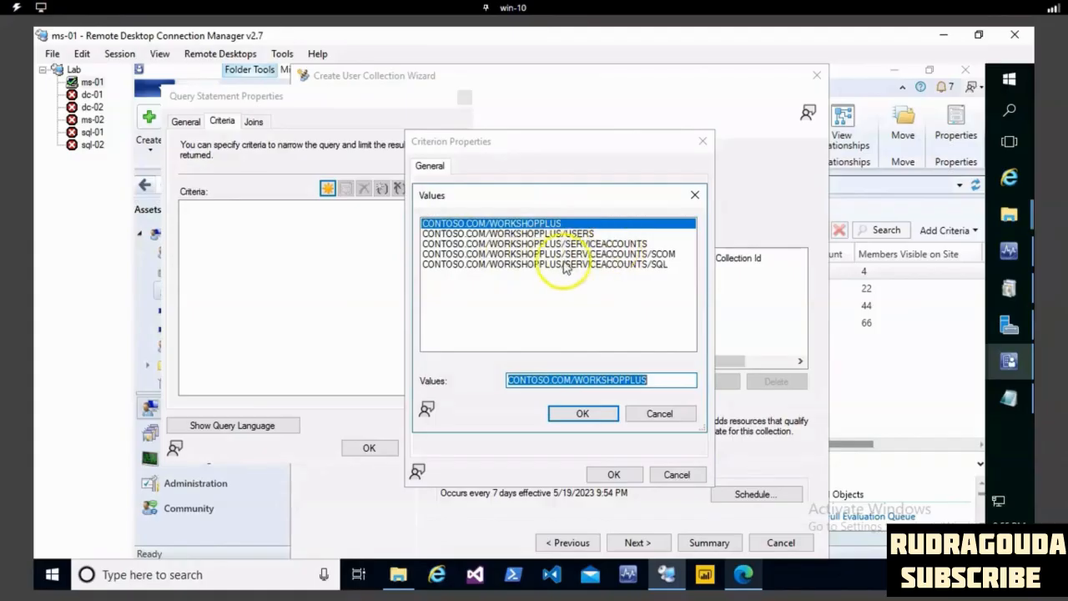
left_click(598, 244)
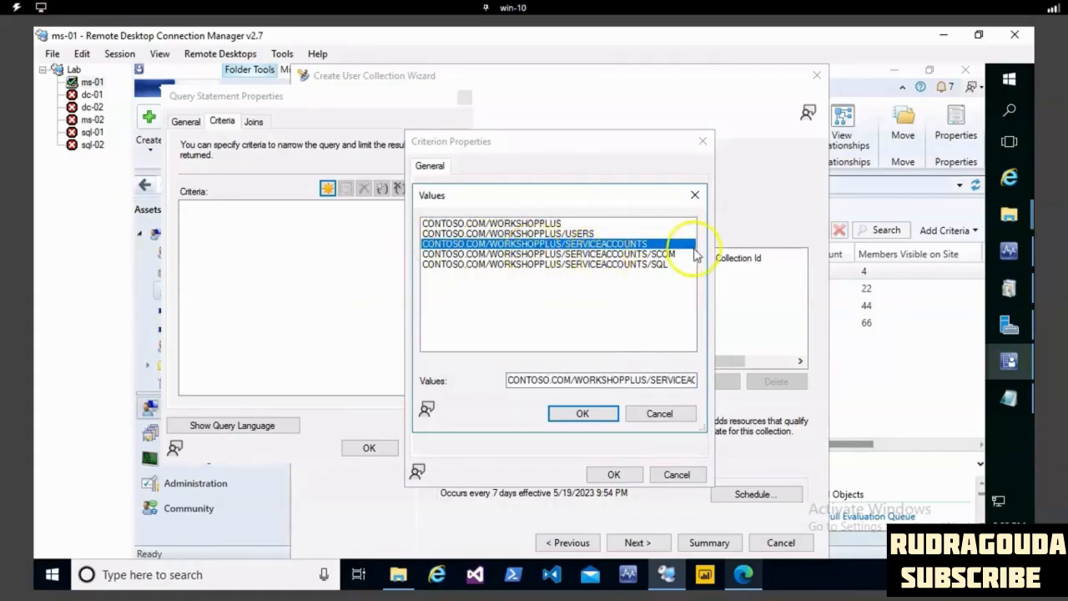
left_click(599, 415)
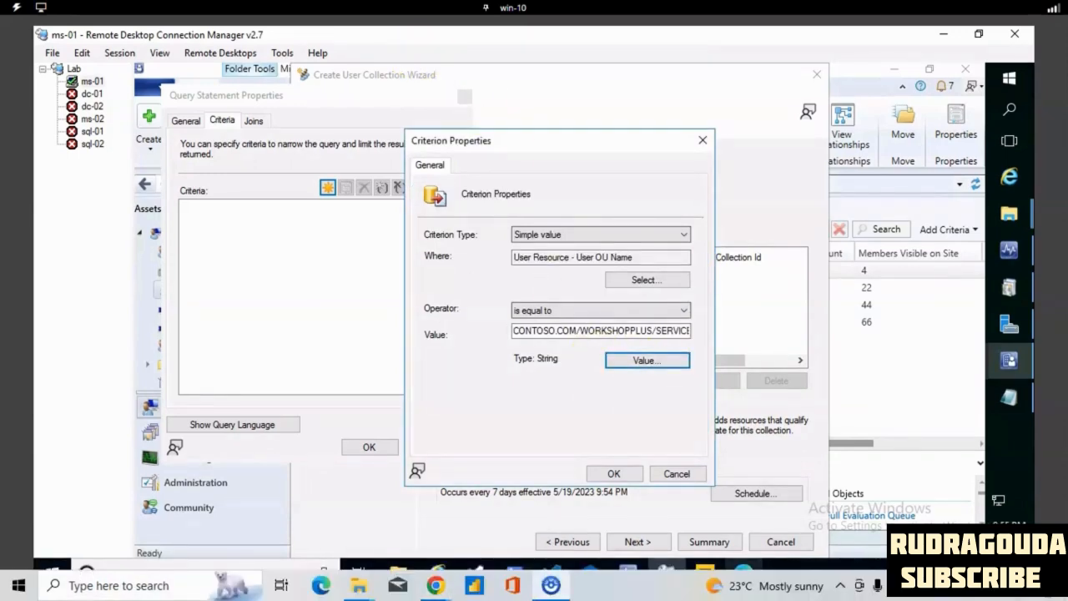
left_click_drag(491, 328, 739, 339)
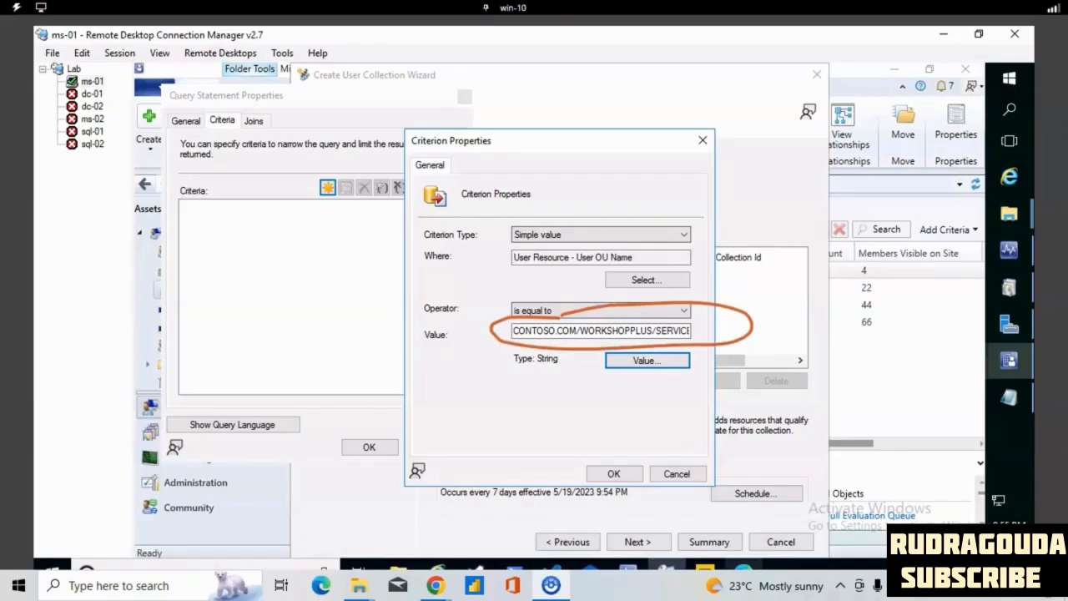
key("Escape")
left_click(612, 473)
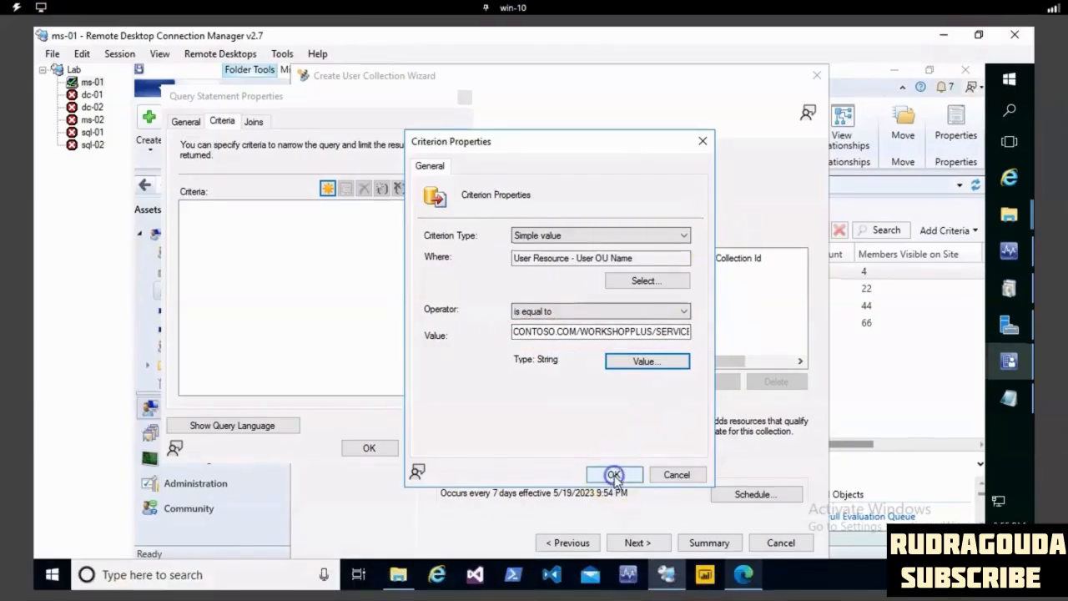
left_click(369, 448)
left_click(609, 471)
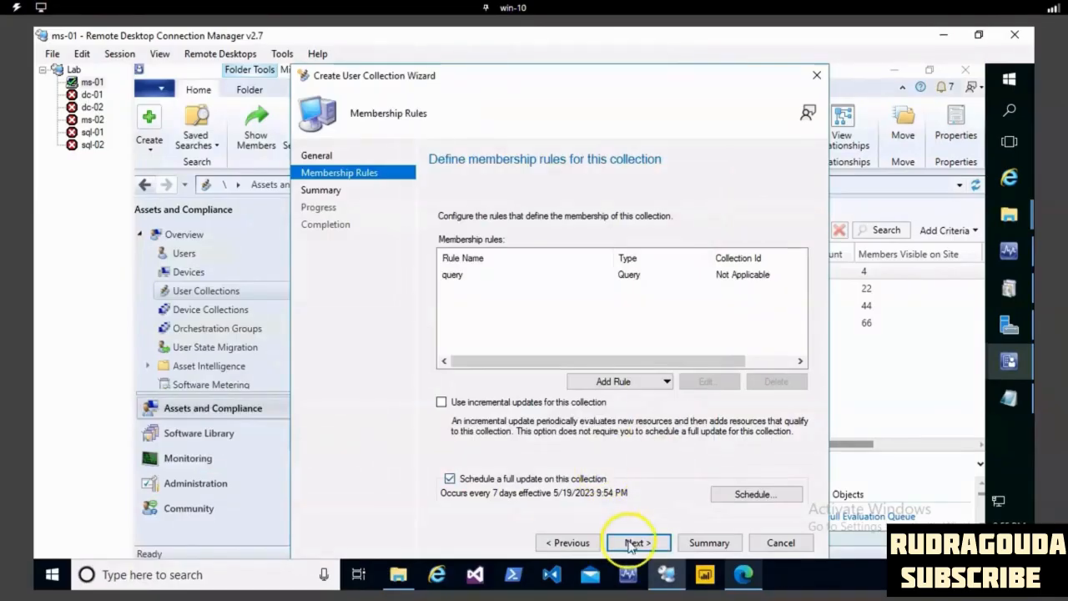
- Accept the membership rules and summary to finish creating the query rule 1 user collection
left_click(636, 542)
left_click(643, 543)
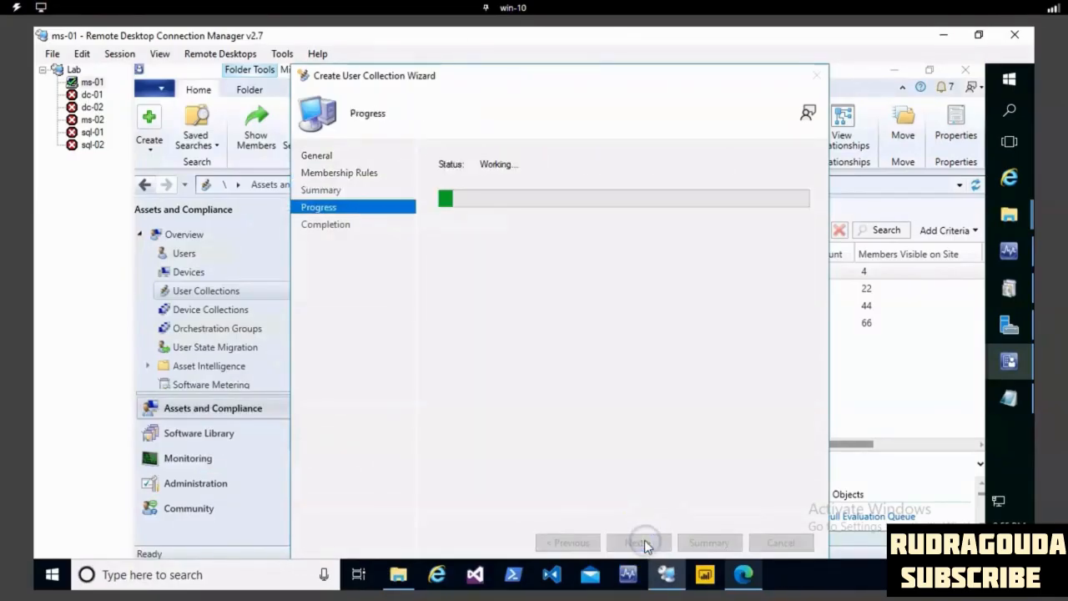
left_click(780, 543)
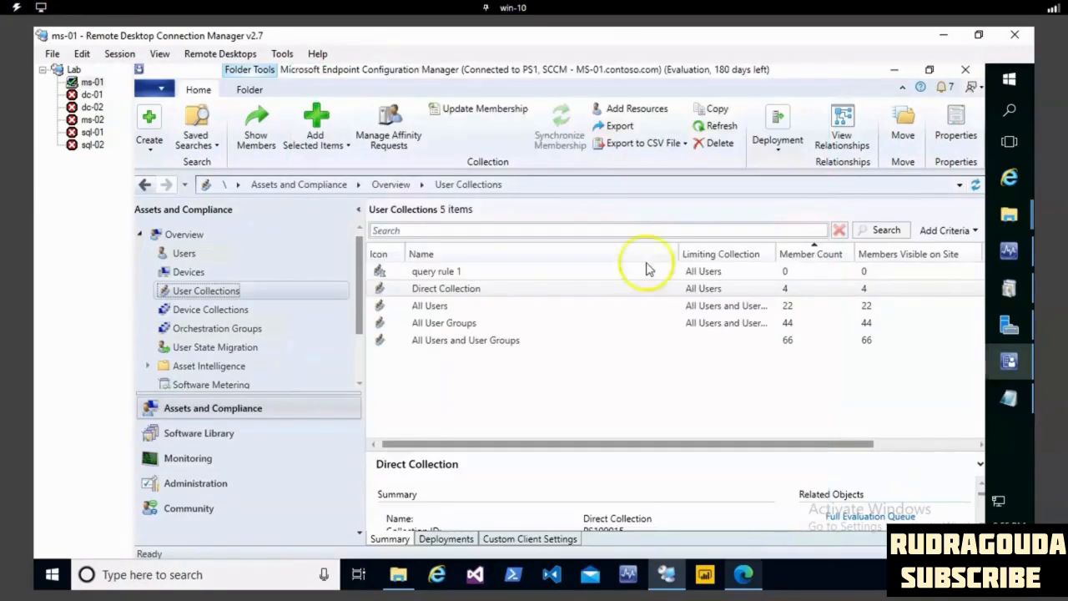
- Reload the user collections list to check the member count of query rule 1
left_click(433, 286)
left_click(424, 271)
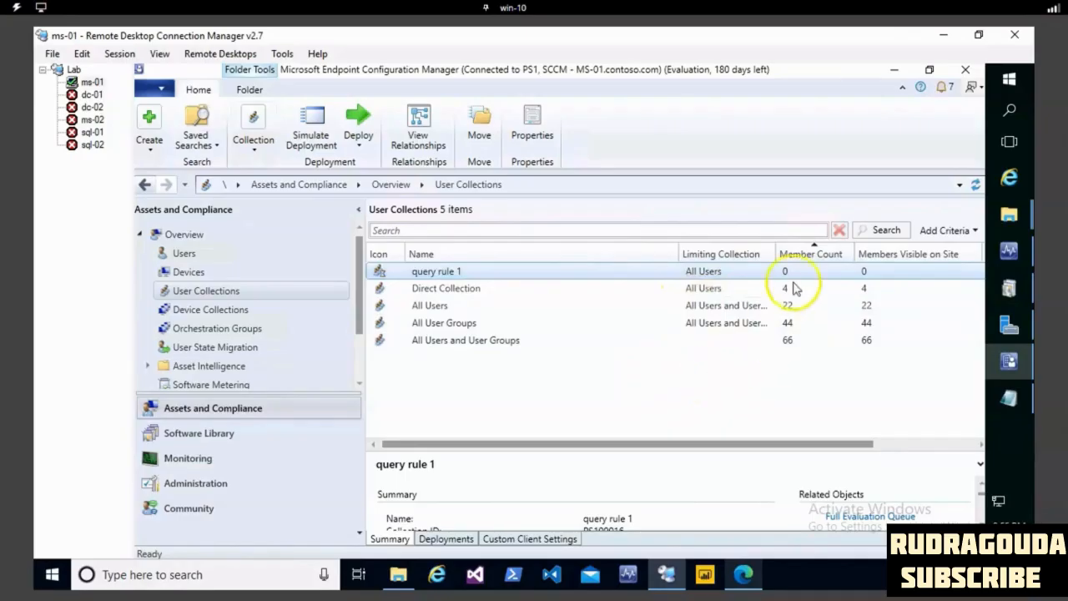
right_click(529, 398)
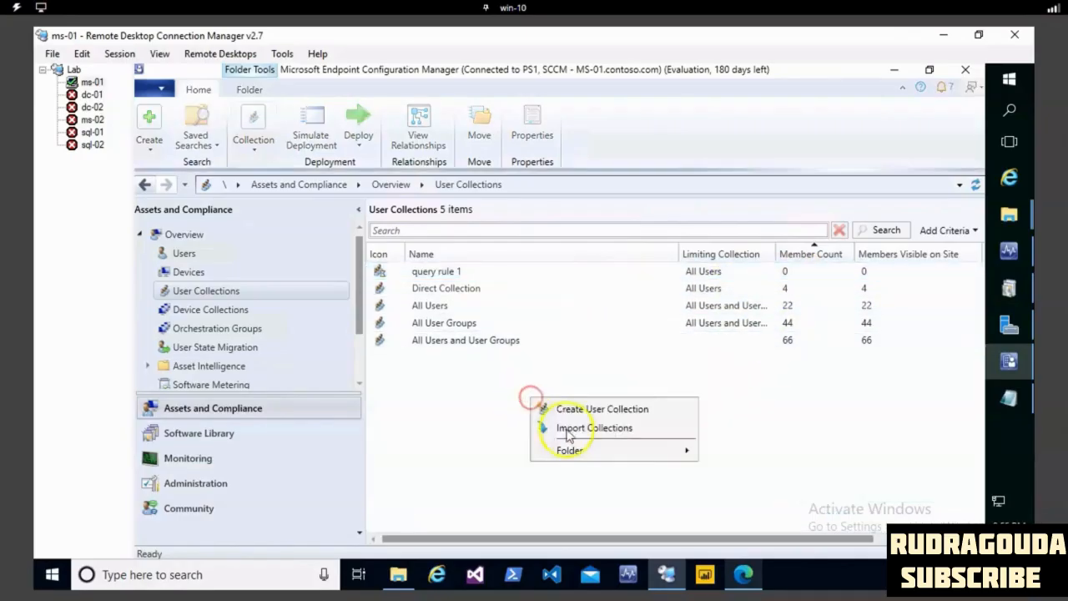
mouse_move(572, 448)
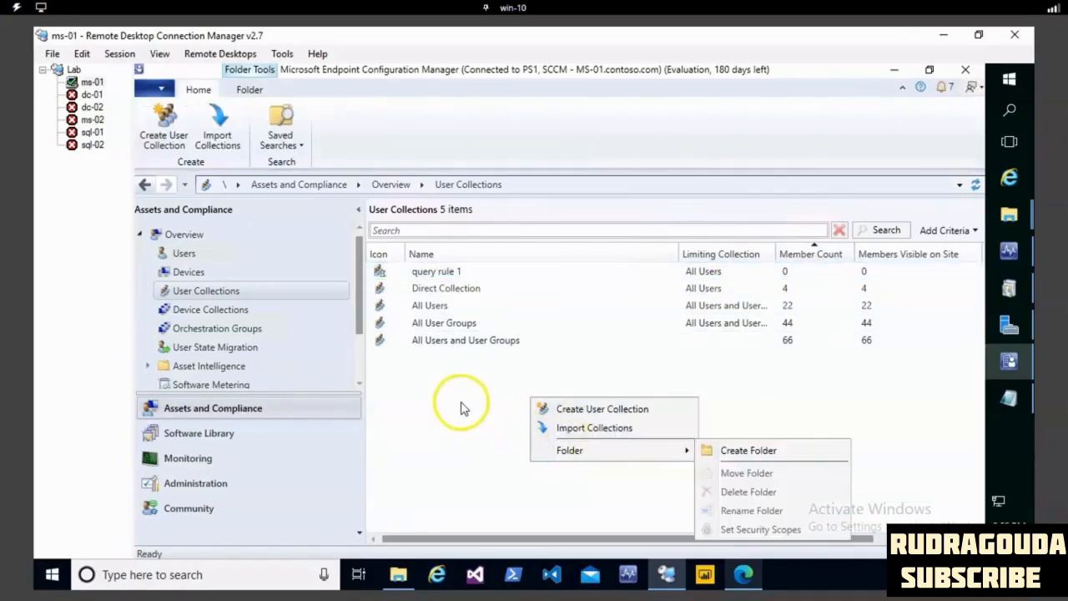
left_click(187, 276)
left_click(201, 290)
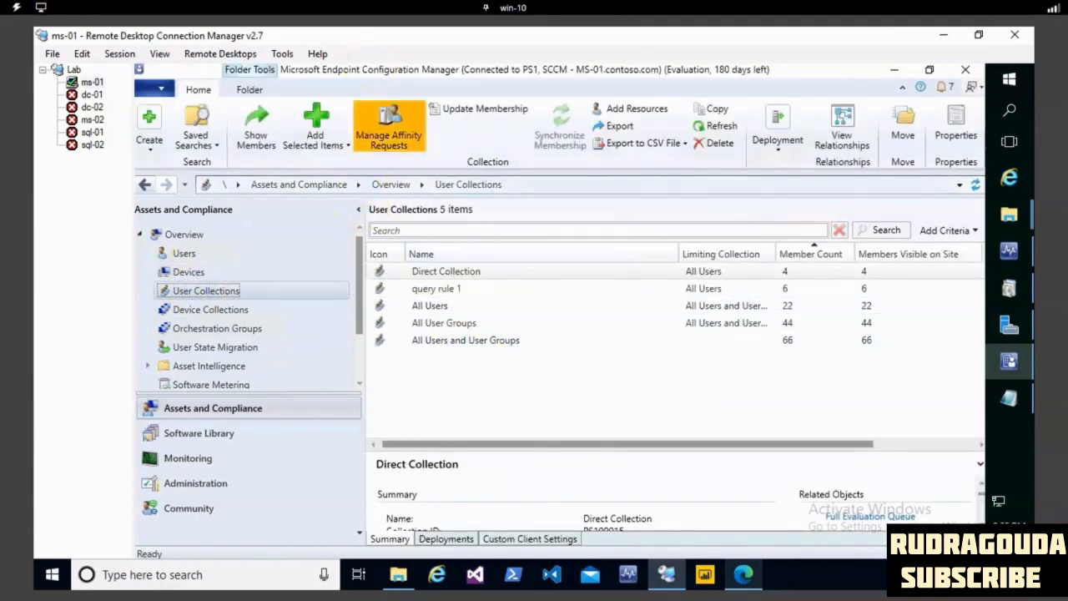
left_click_drag(433, 281, 747, 296)
left_click_drag(686, 267, 468, 273)
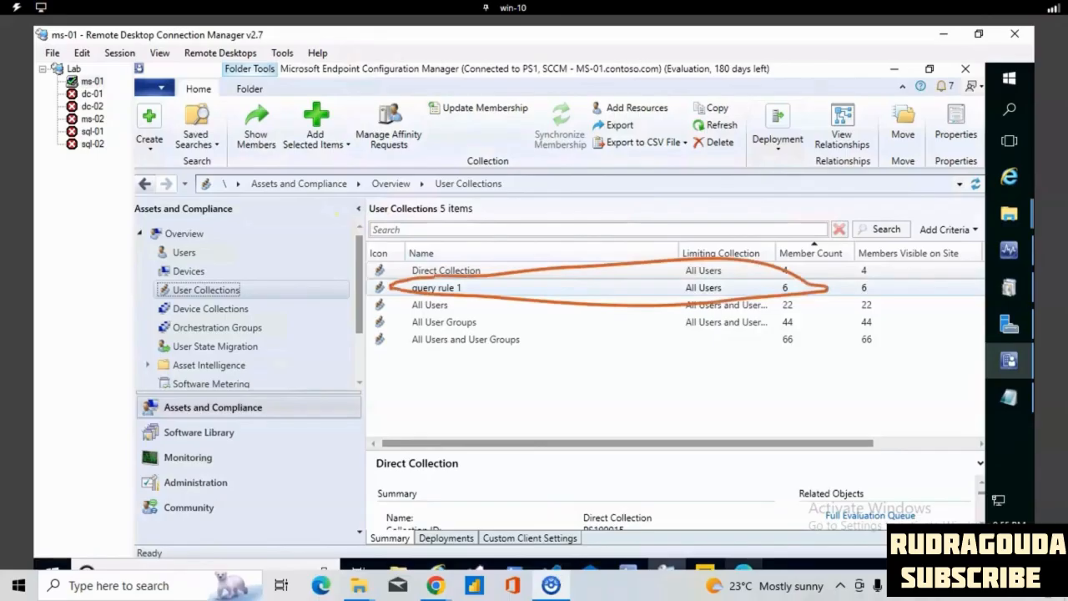
left_click_drag(474, 366, 745, 342)
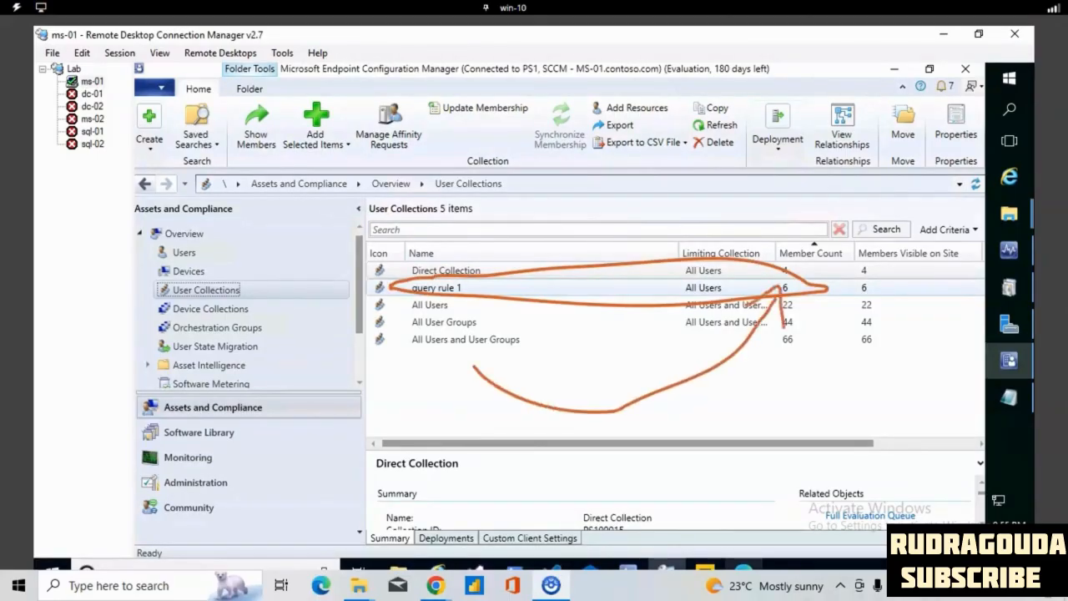
key("Escape")
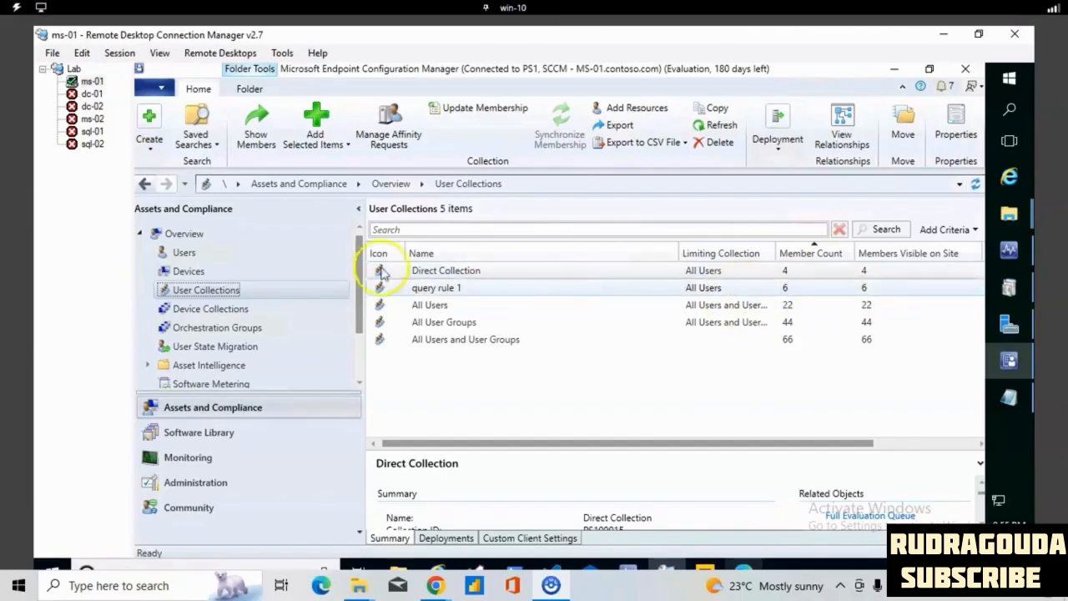
- Show the members of the query rule 1 user collection
left_click(428, 290)
right_click(430, 289)
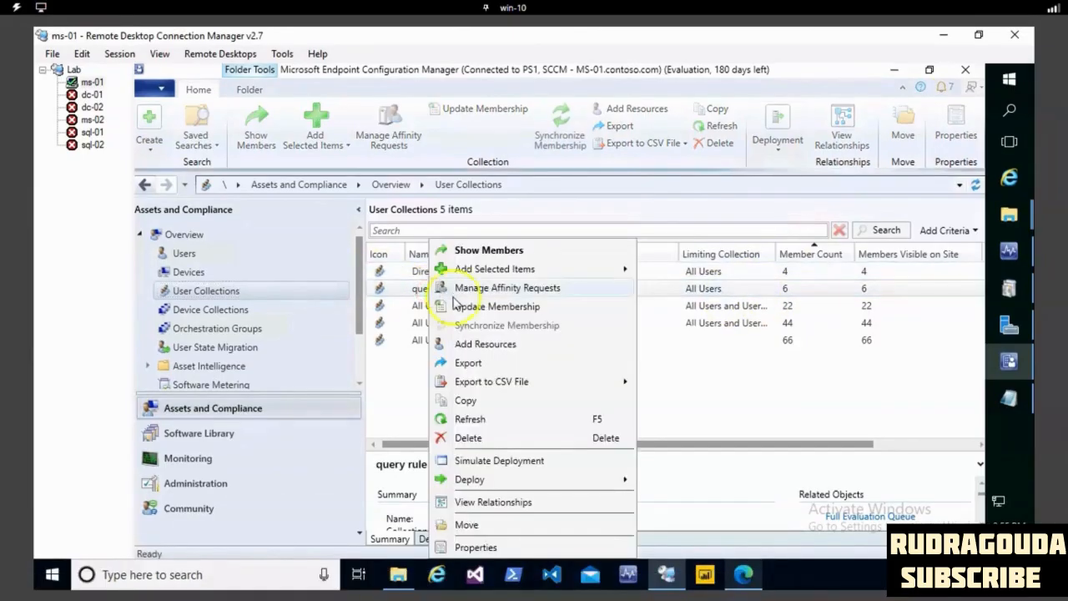
left_click(480, 252)
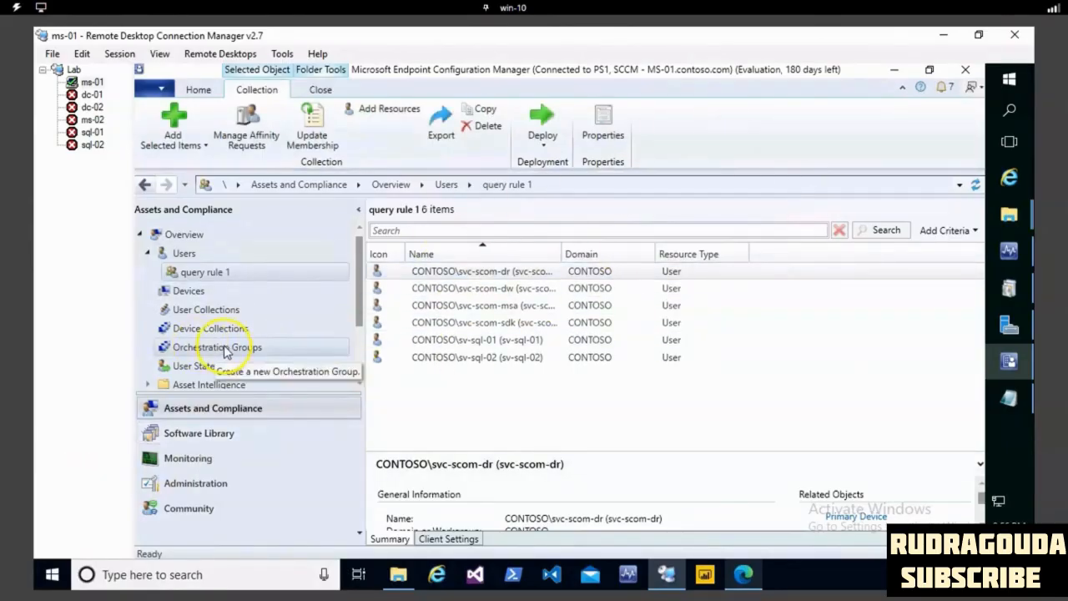
- Close all temporary collection nodes opened under Users
left_click(215, 278)
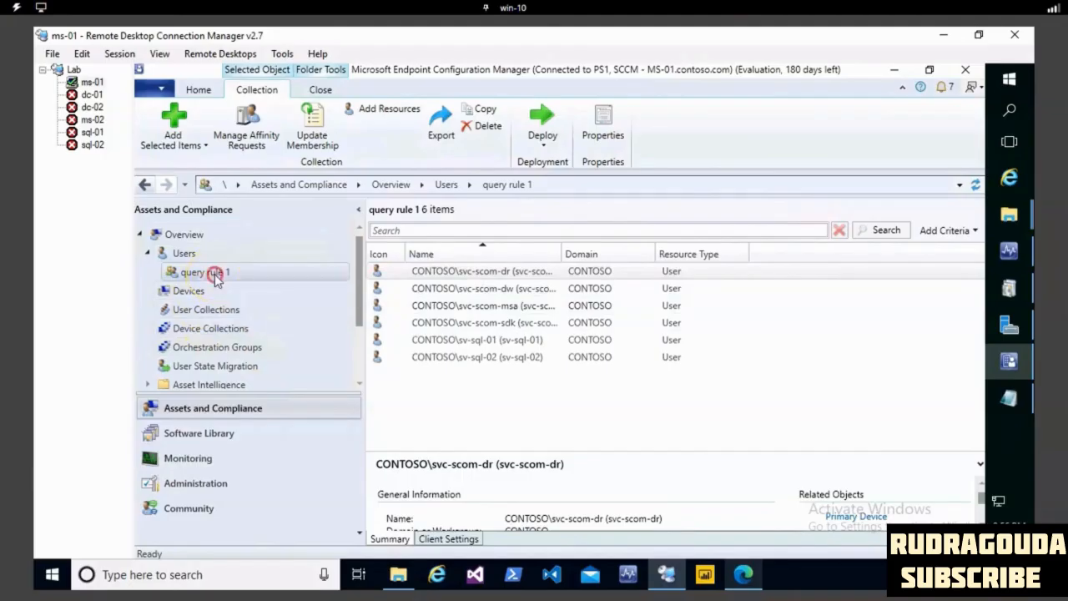
right_click(218, 275)
mouse_move(298, 291)
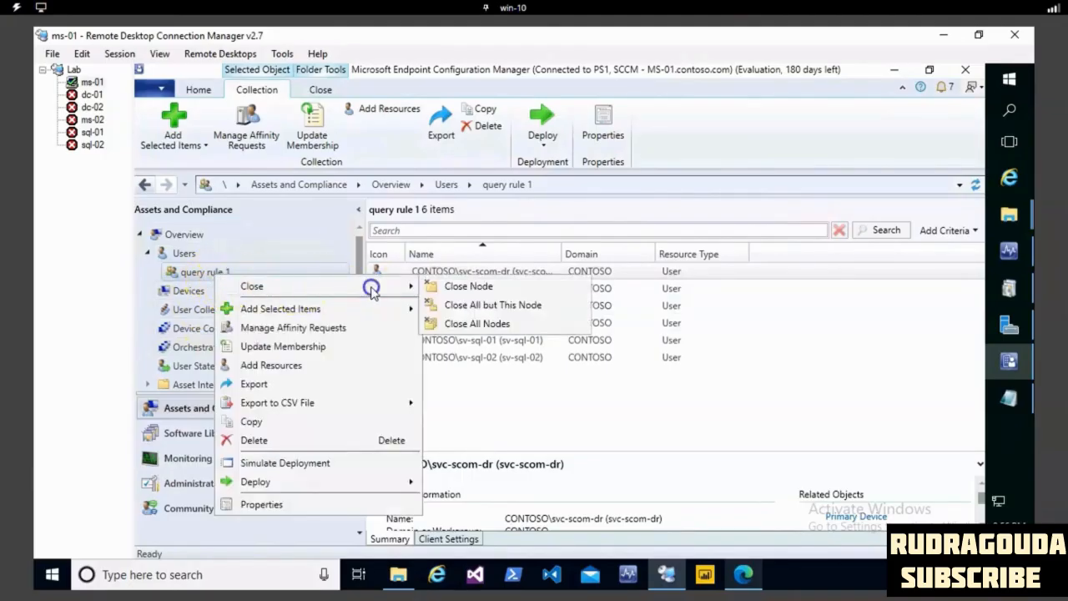
left_click(460, 324)
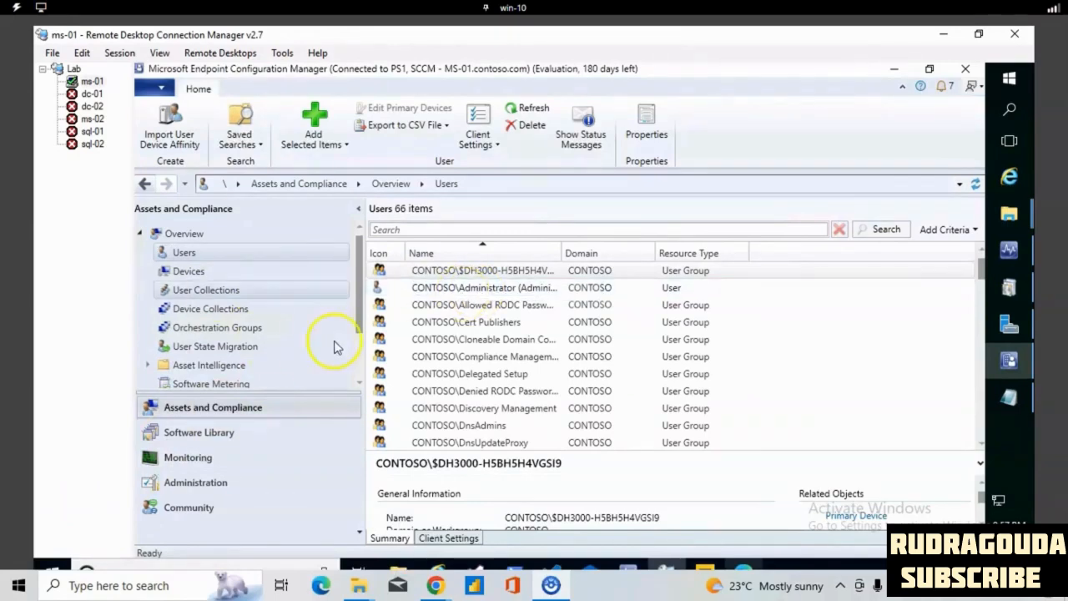
- Start a new user collection named include collection 1, limited to All Users, and proceed to its membership rules
left_click(222, 291)
right_click(222, 296)
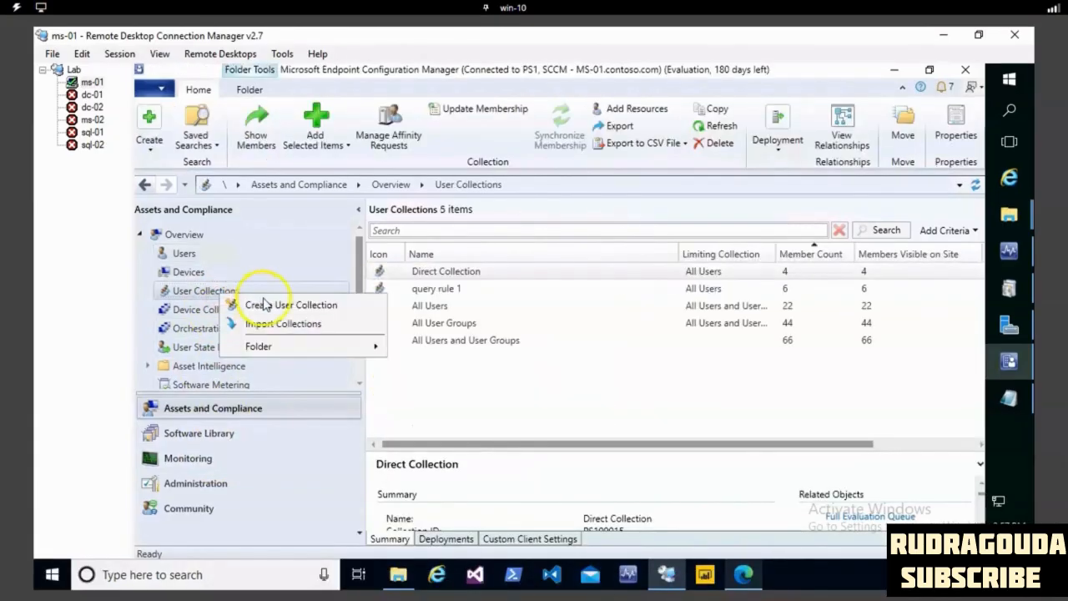
left_click(281, 306)
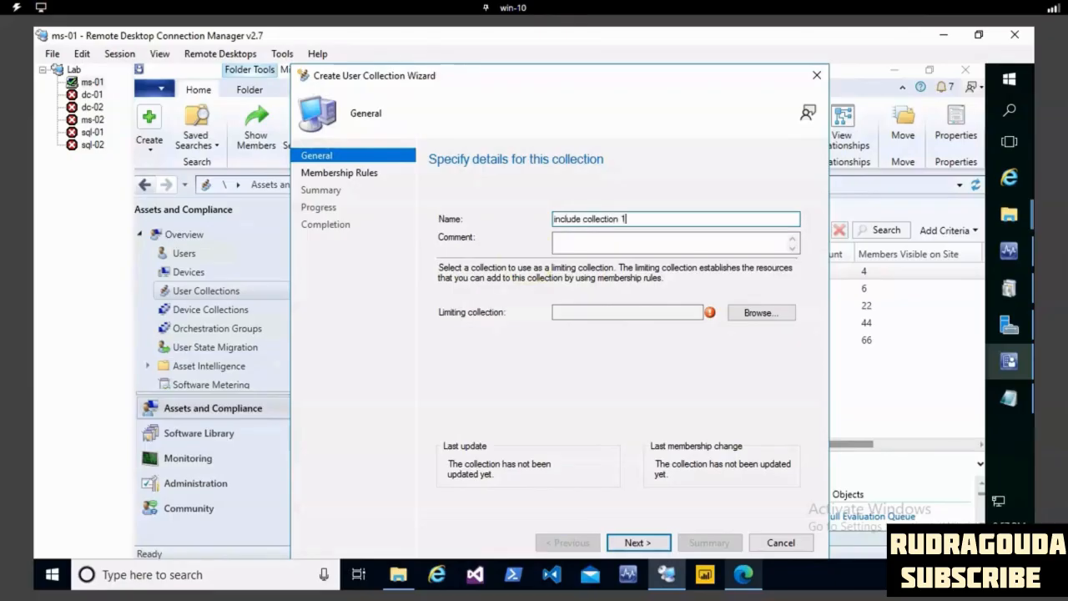
left_click(768, 314)
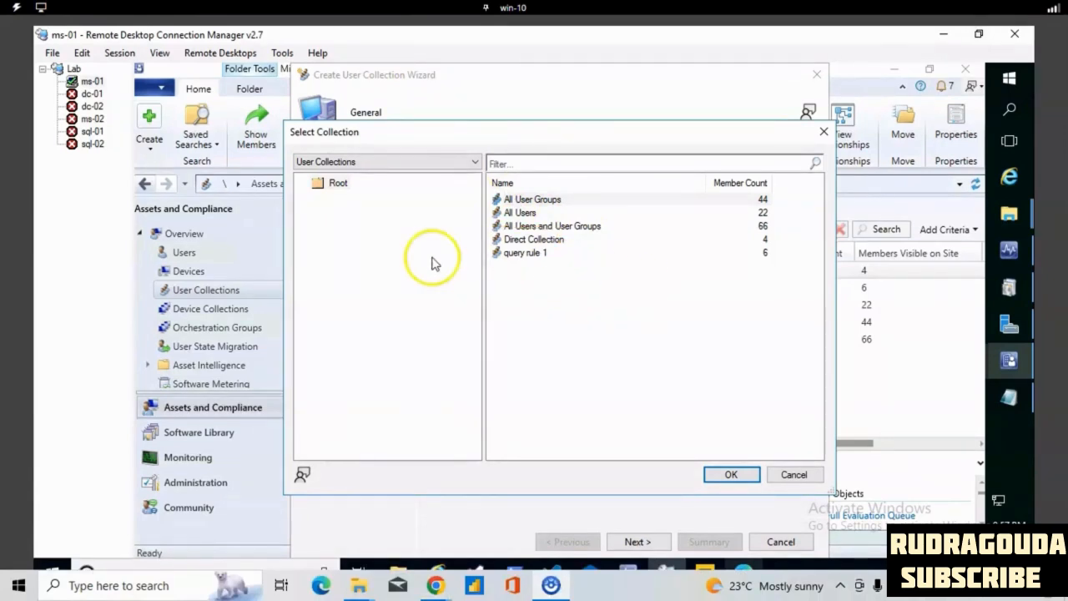
left_click(517, 213)
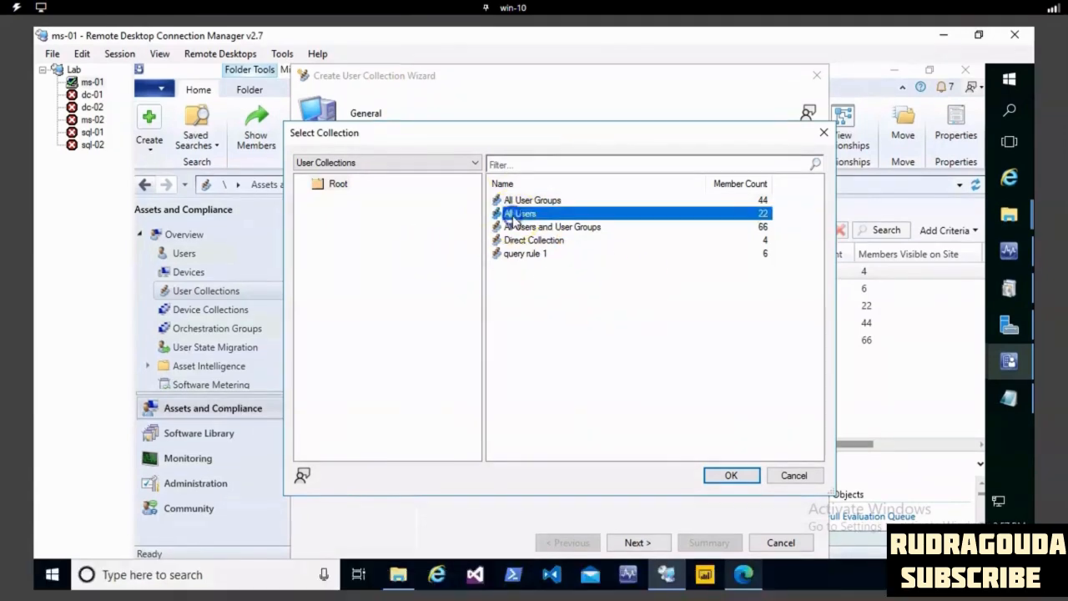
left_click(745, 477)
left_click(638, 543)
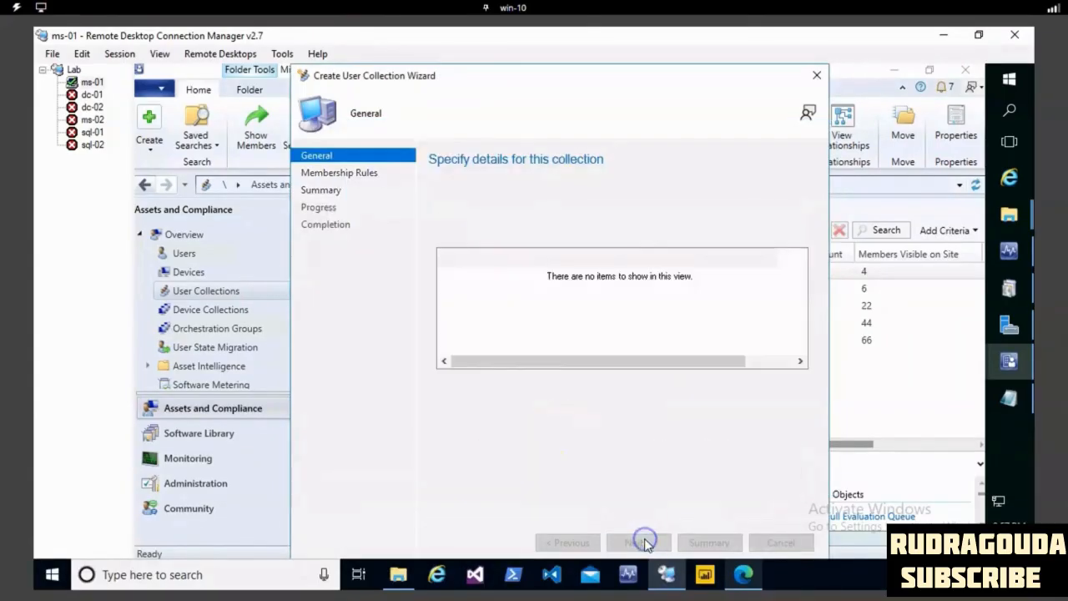
- Add an include collections rule covering Direct Collection and query rule 1
left_click(611, 385)
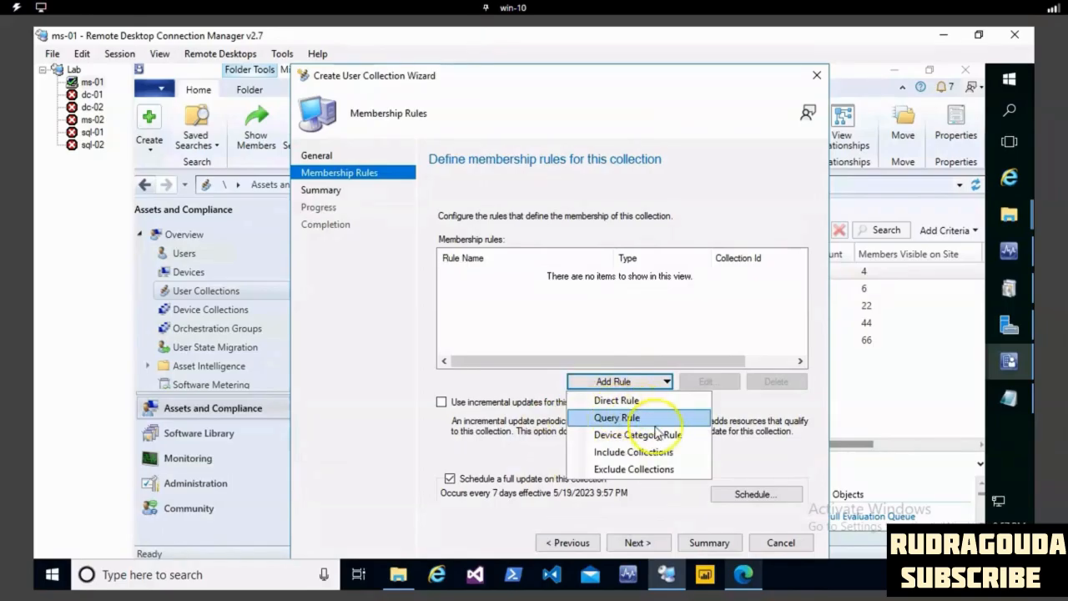
left_click(633, 452)
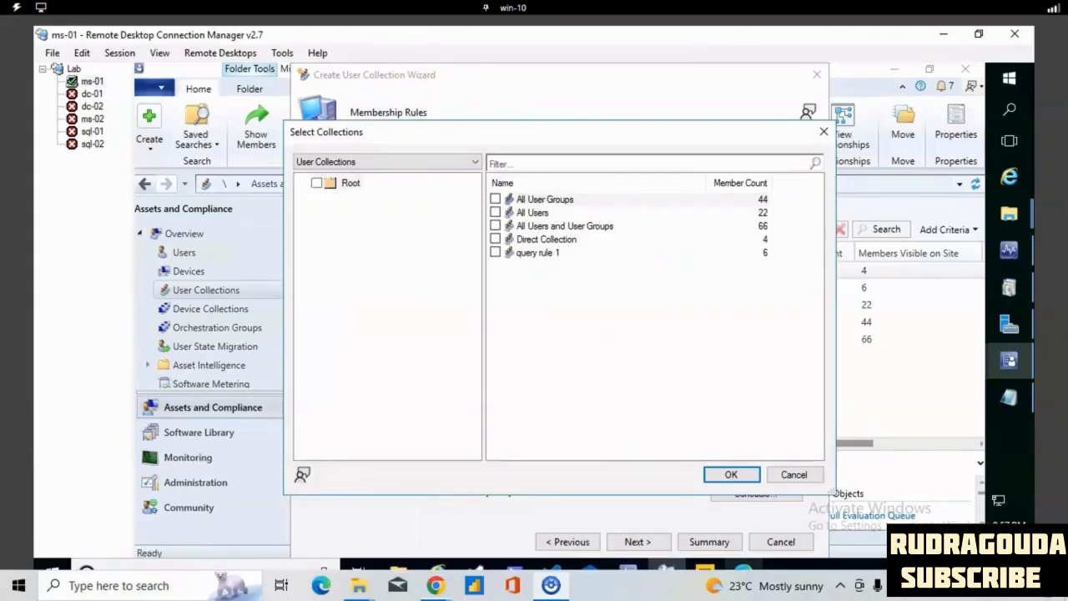
mouse_move(301, 217)
left_mouse_down()
mouse_move(835, 335)
mouse_move(614, 147)
mouse_move(209, 100)
left_mouse_up()
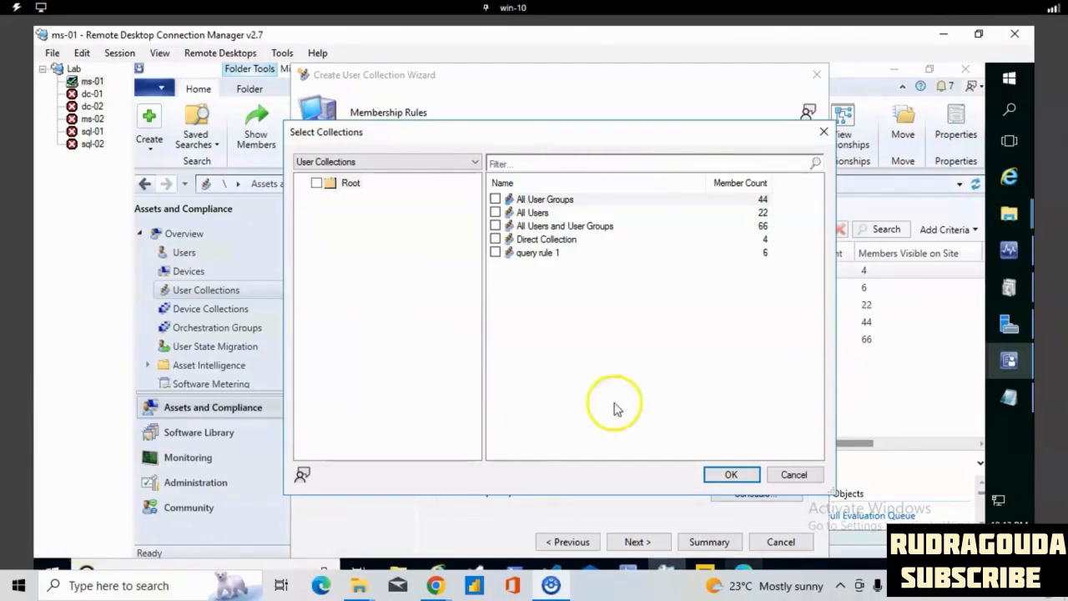
left_click(495, 239)
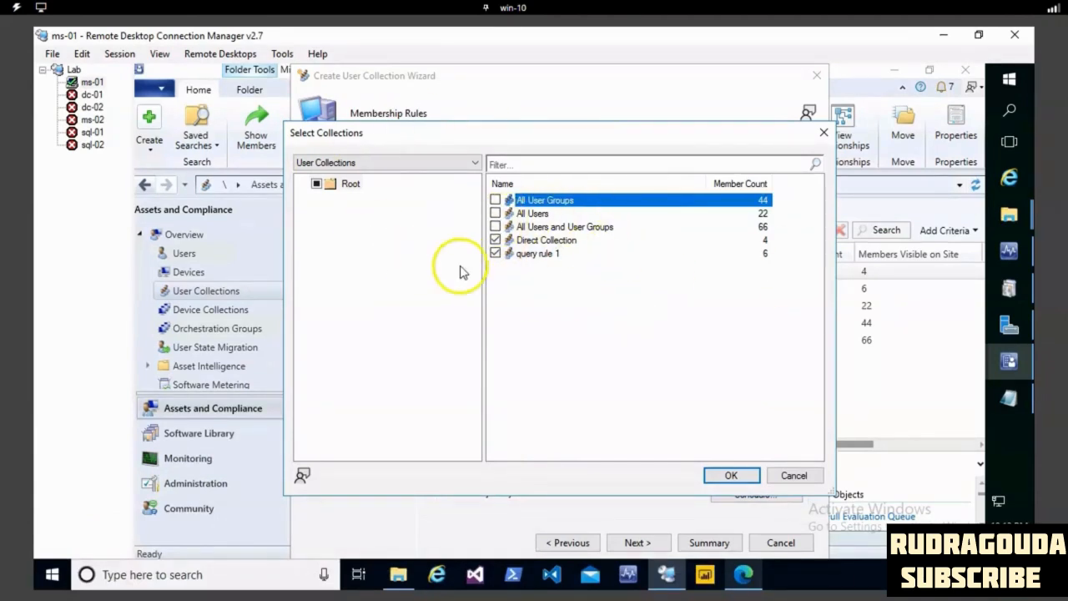
left_click(732, 476)
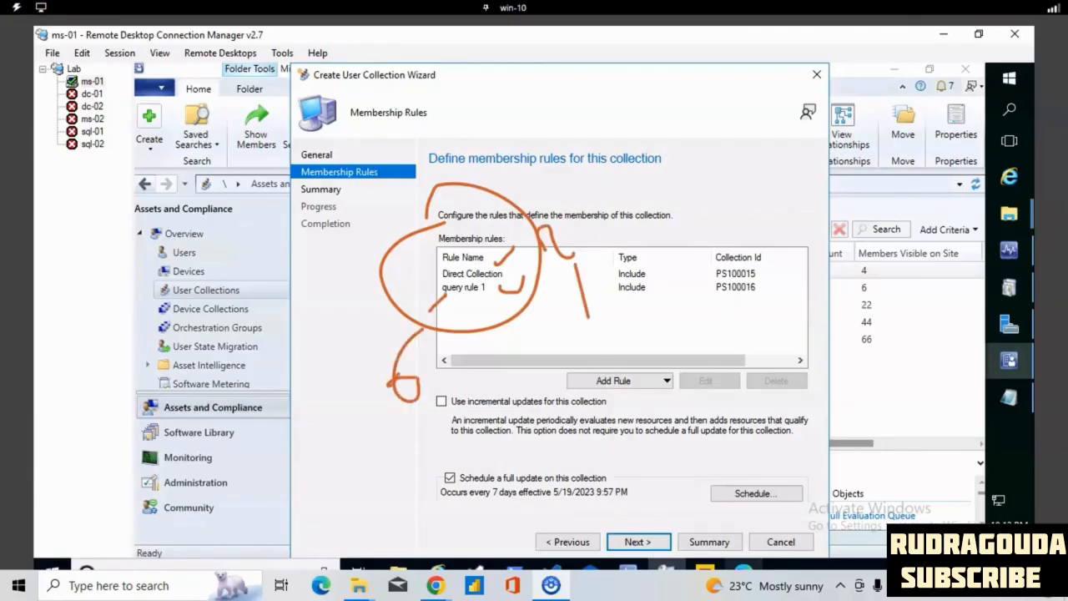
mouse_move(428, 264)
left_mouse_down()
mouse_move(392, 450)
mouse_move(433, 274)
left_mouse_up()
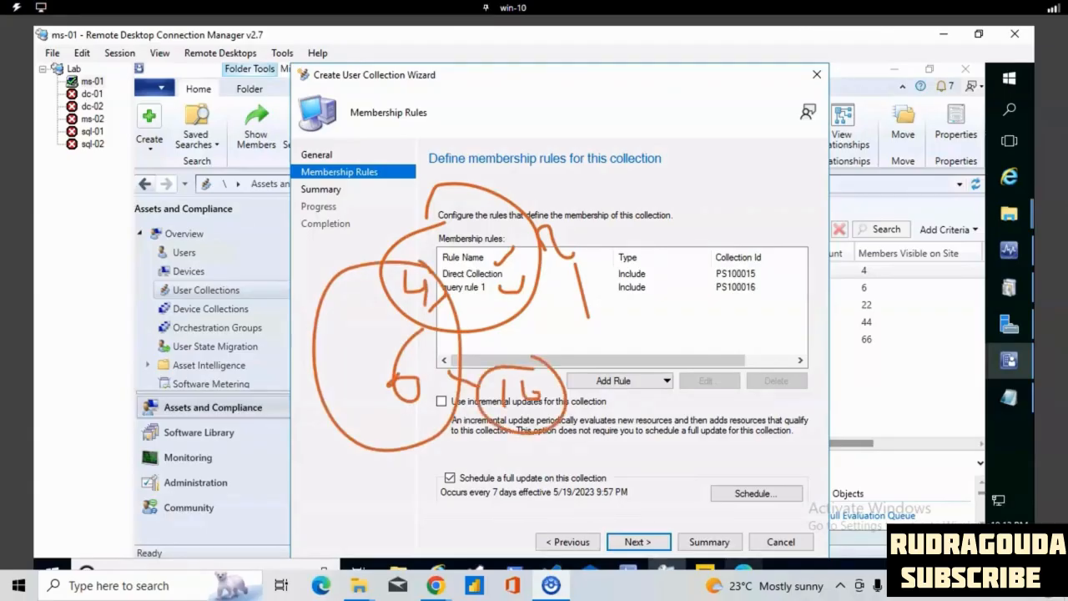
key("Escape")
- Accept the membership rules and summary to finish creating the include collection 1 user collection
left_click(635, 542)
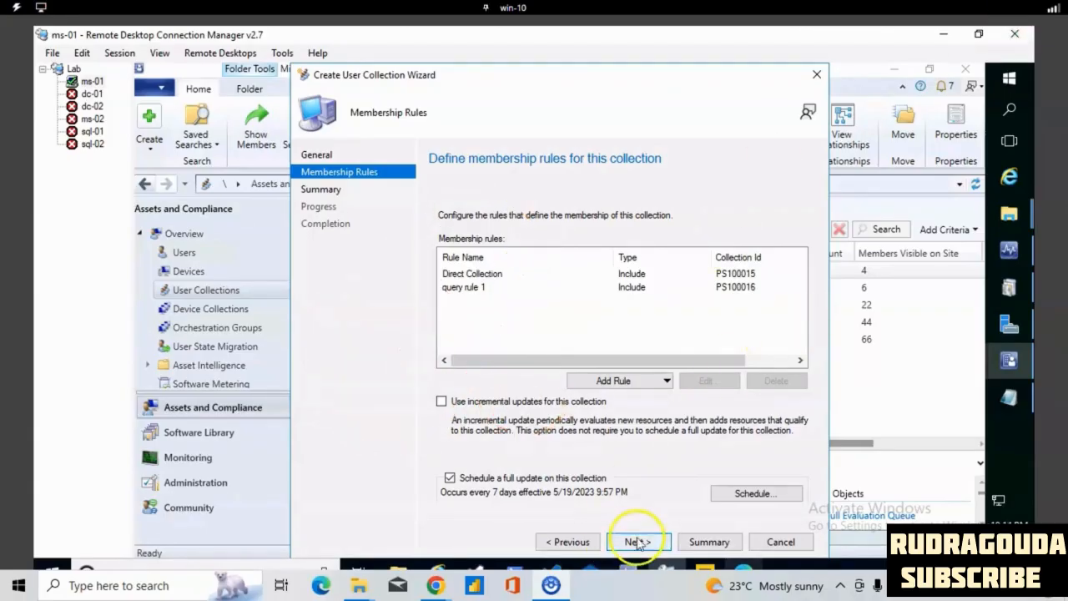
left_click(636, 541)
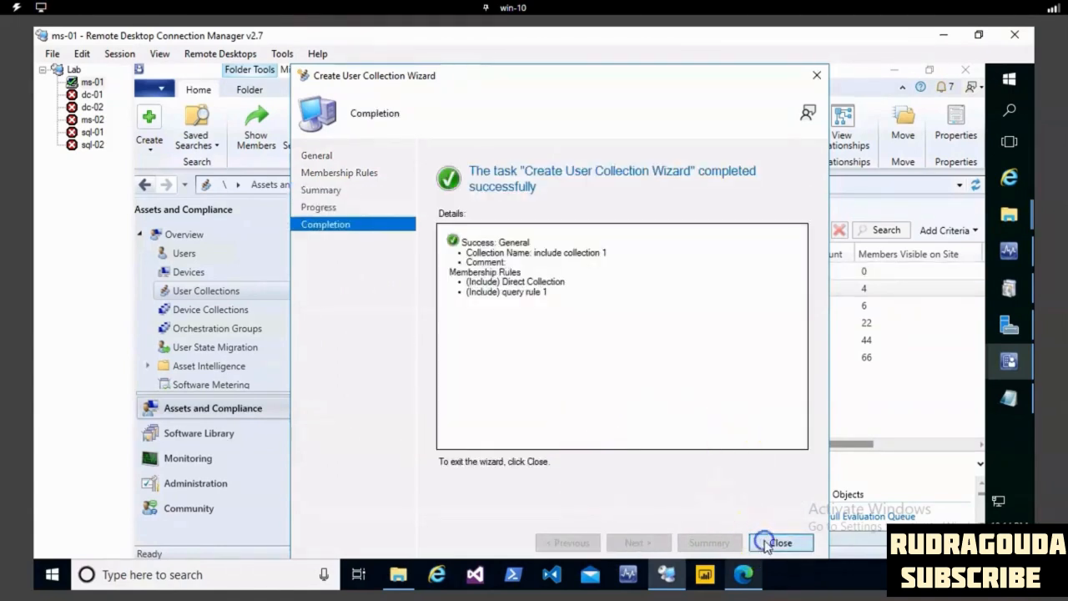
left_click(774, 543)
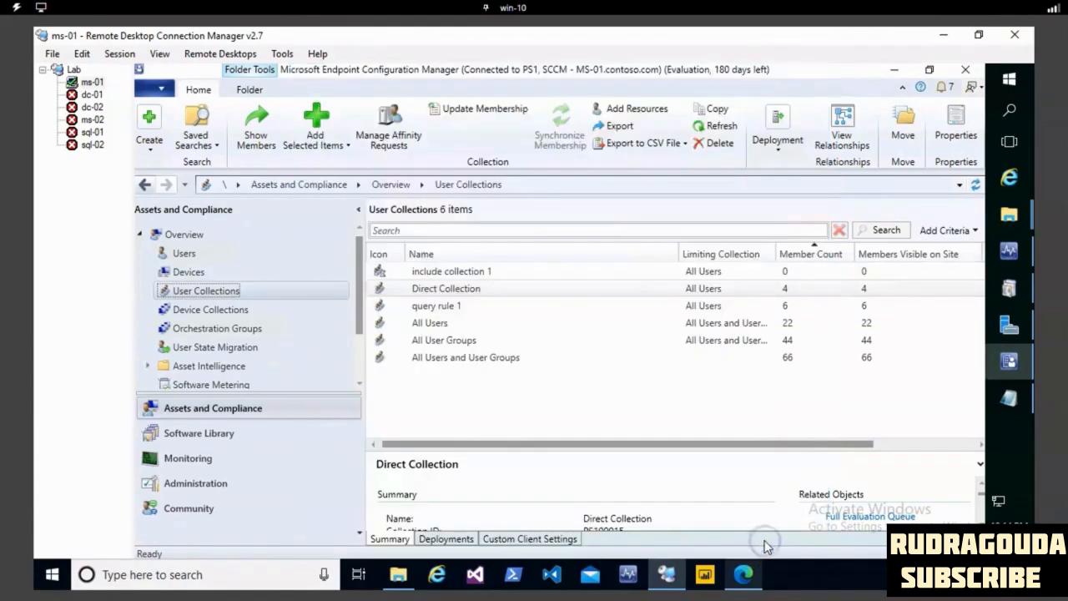
- Refresh the user collections list to check the member count of include collection 1
left_click(451, 271)
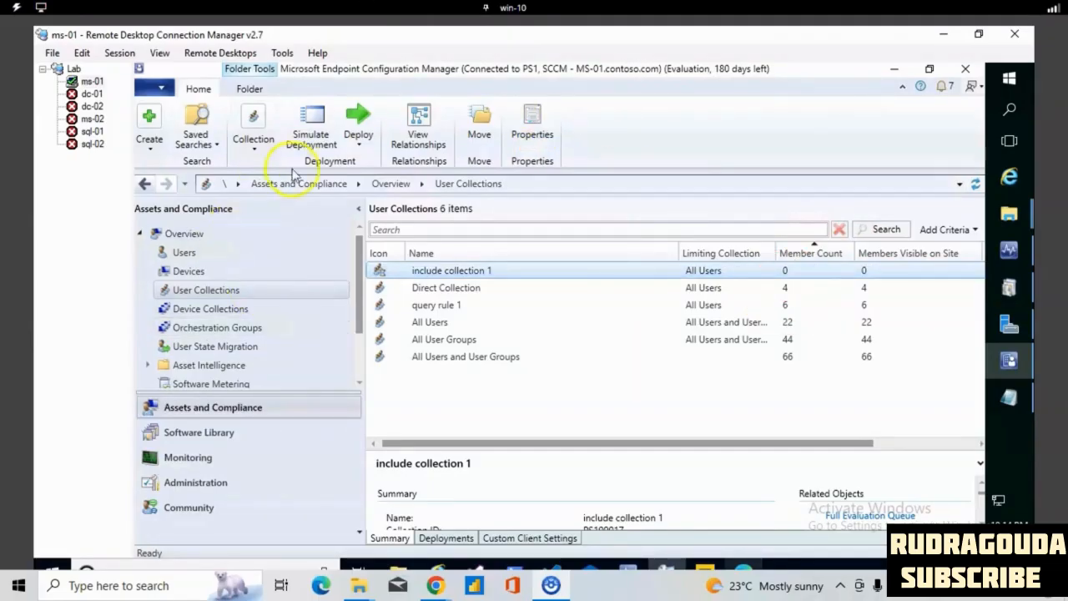
left_click(624, 338)
right_click(628, 382)
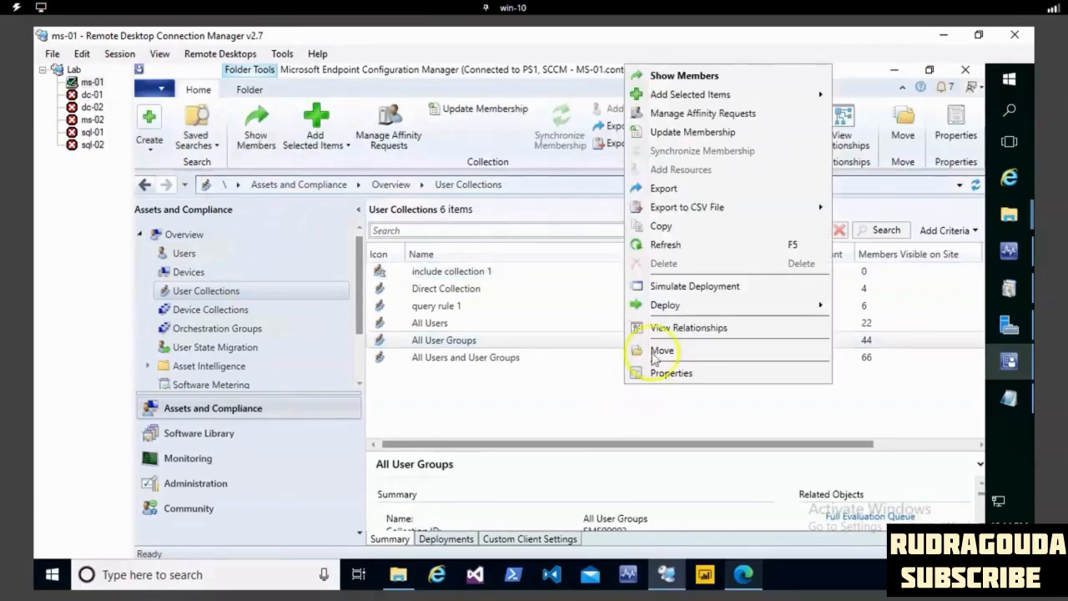
left_click(668, 244)
right_click(614, 323)
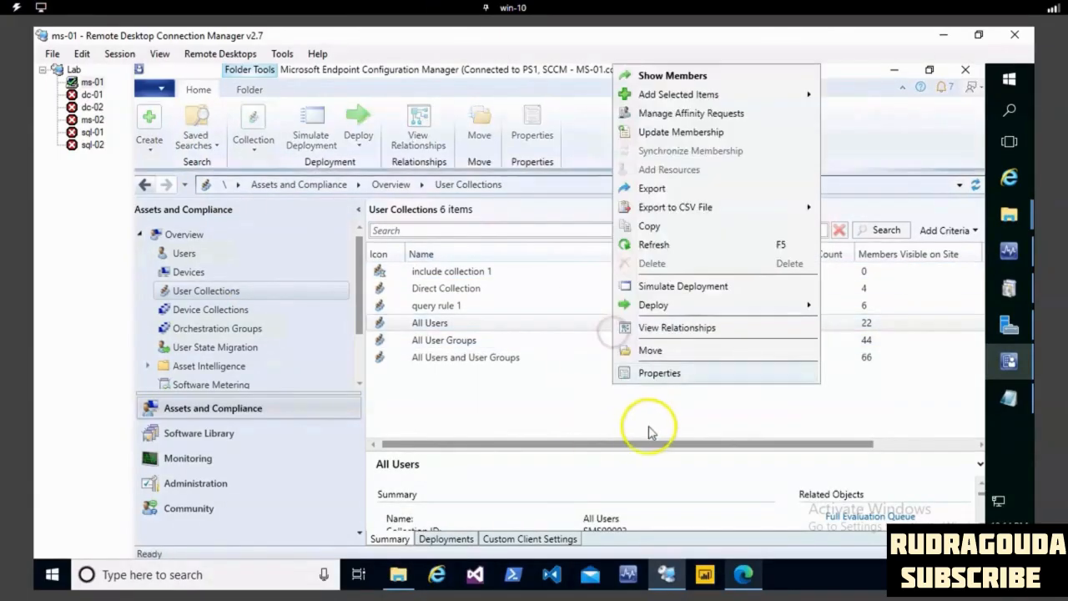
left_click(656, 244)
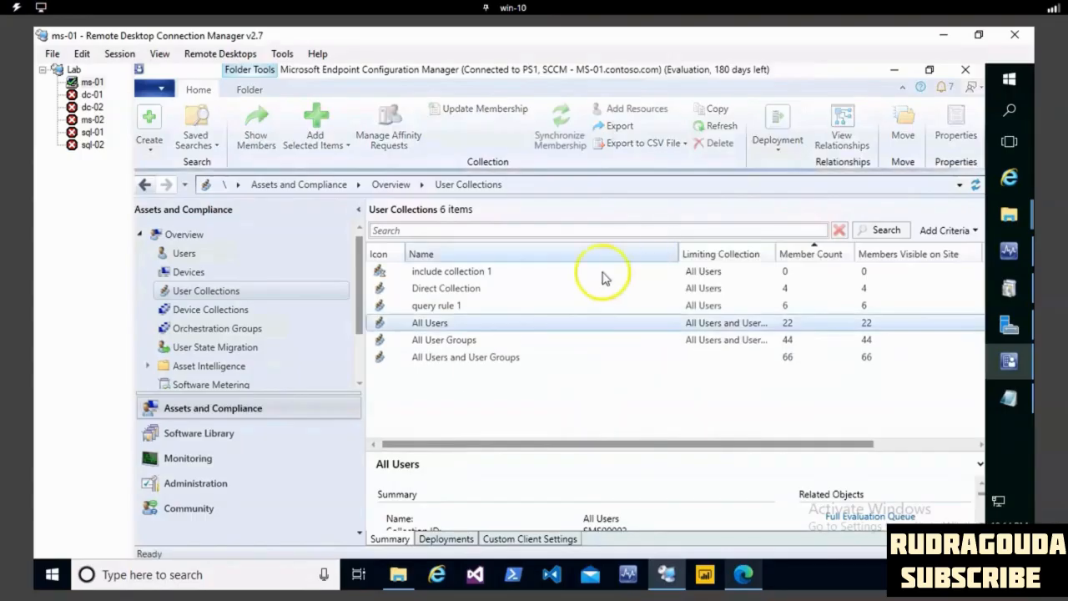
right_click(510, 360)
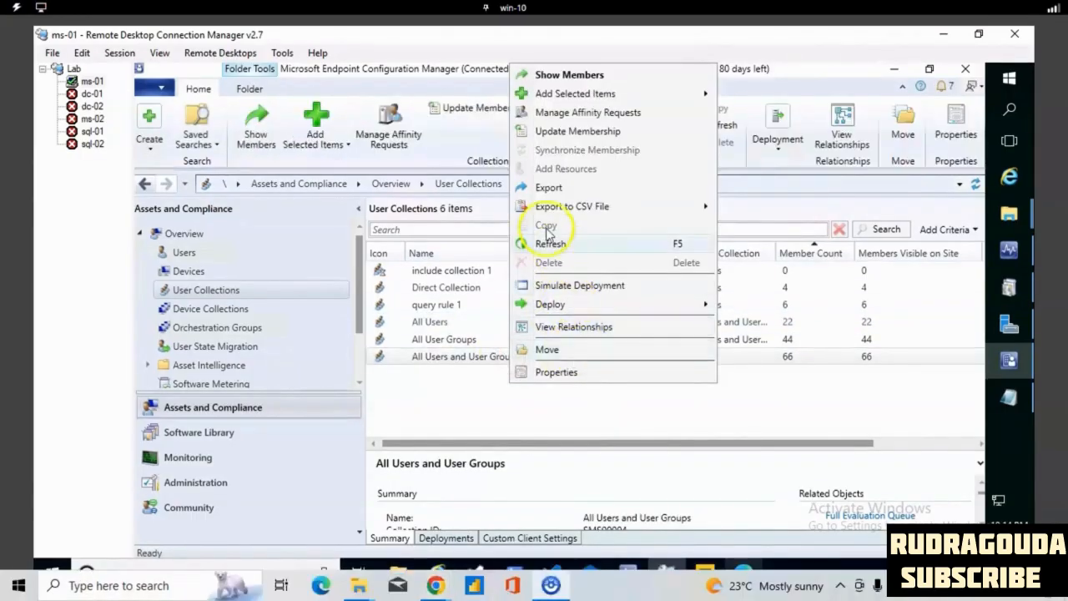
left_click(550, 244)
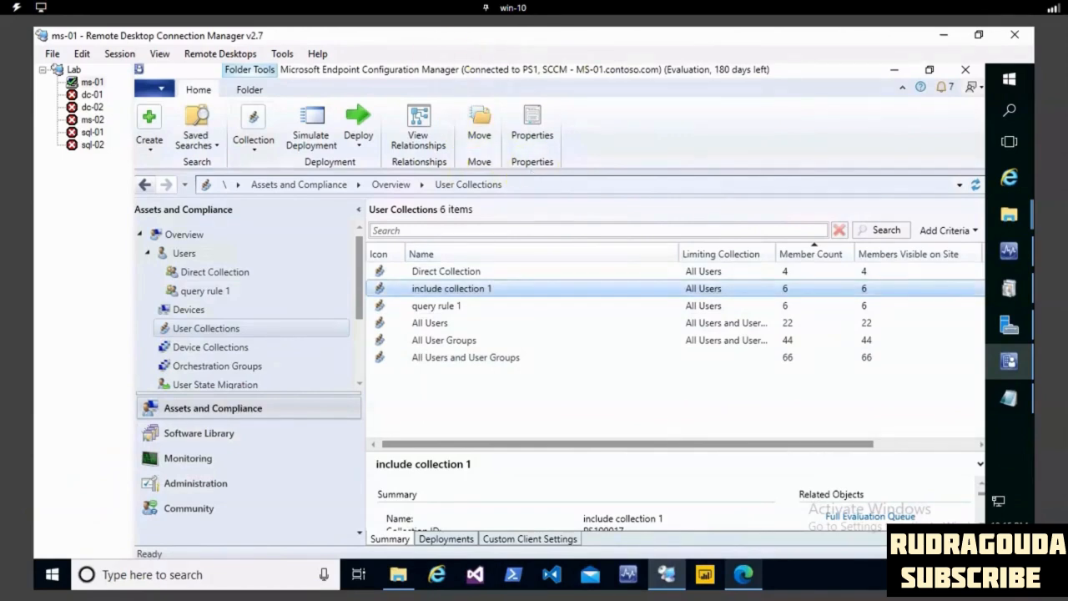
mouse_move(436, 276)
left_mouse_down()
mouse_move(593, 311)
mouse_move(788, 290)
mouse_move(602, 280)
left_mouse_up()
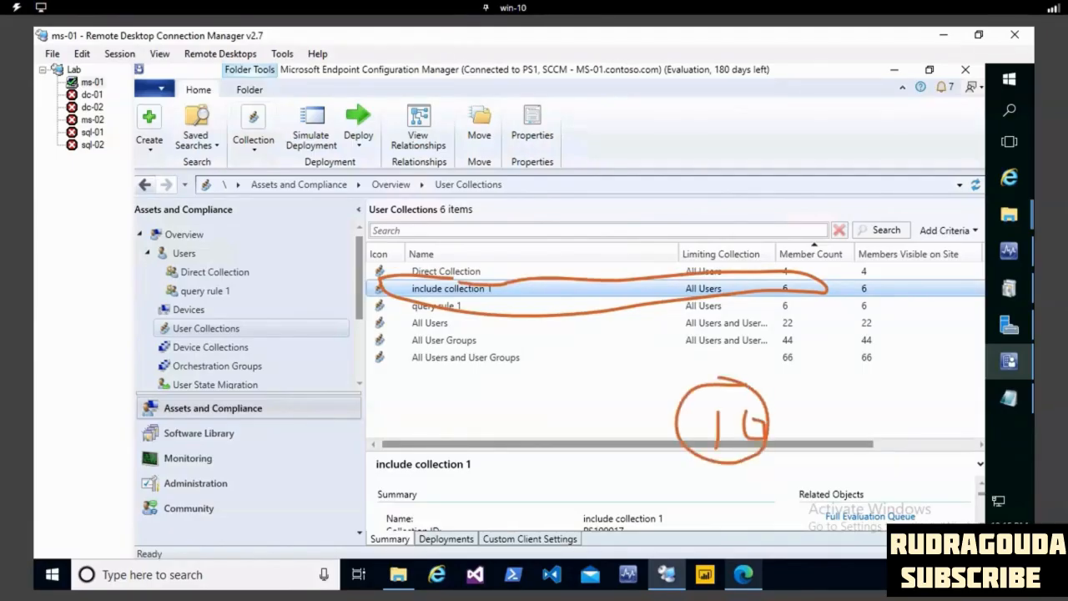
key("Escape")
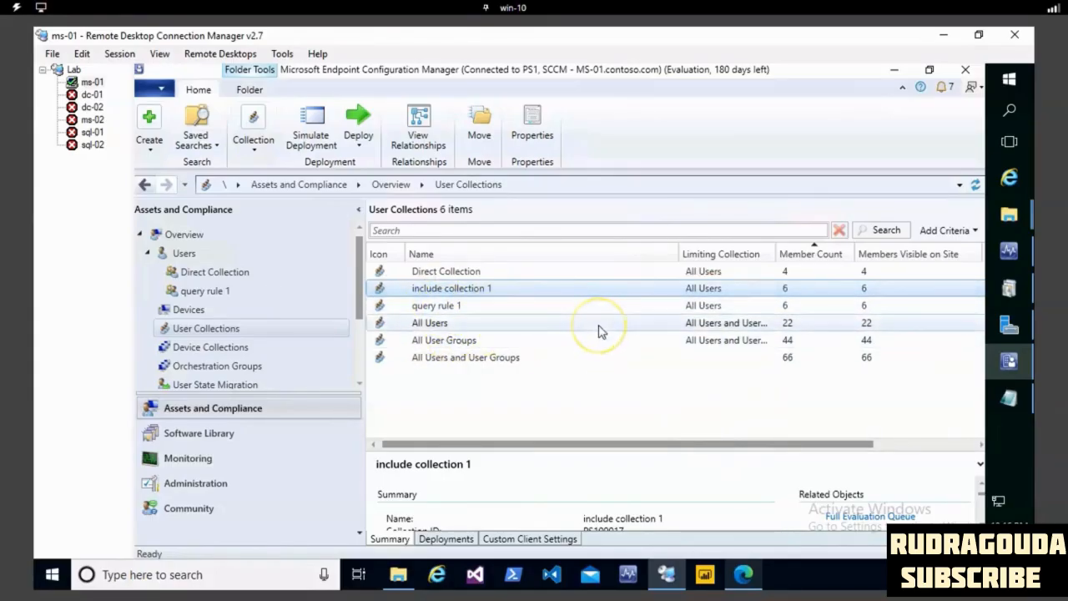
- Compare the member lists of Direct Collection and query rule 1 to look for users in both
left_click(490, 271)
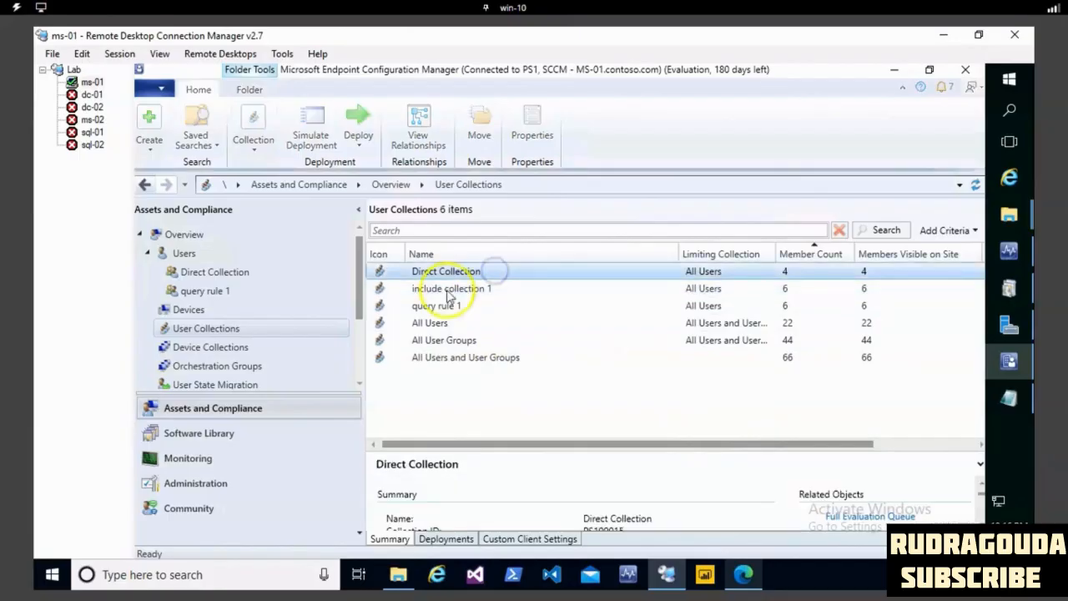
left_click(458, 309)
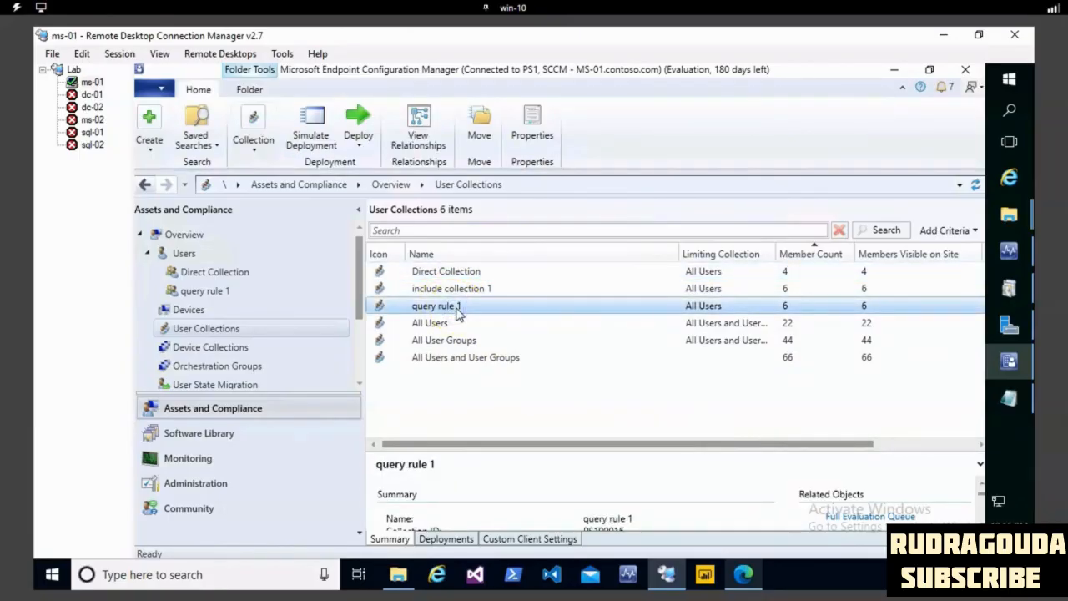
left_click(198, 274)
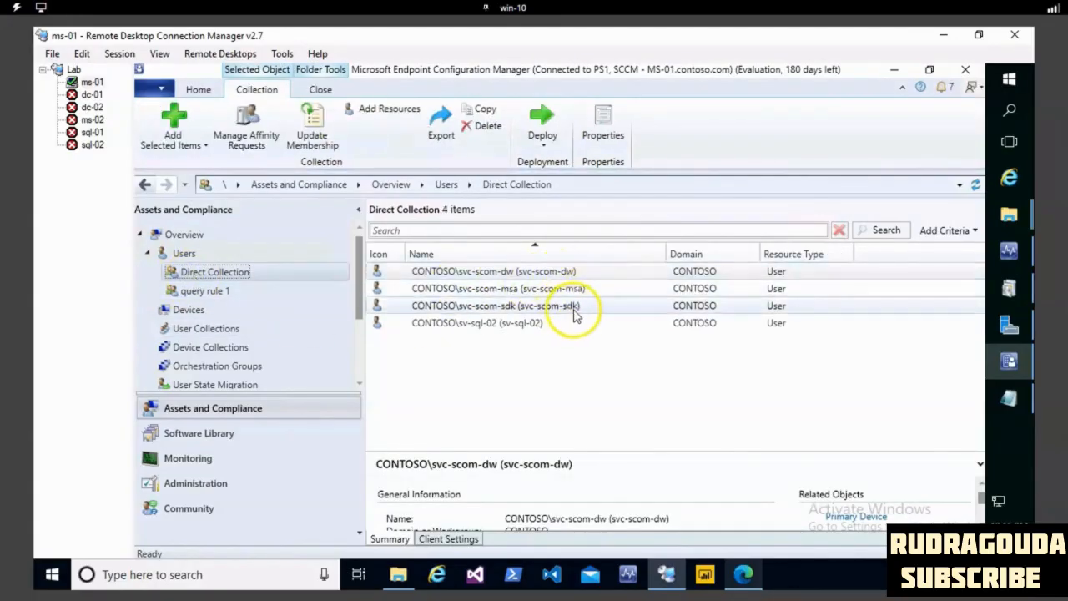
left_click(228, 295)
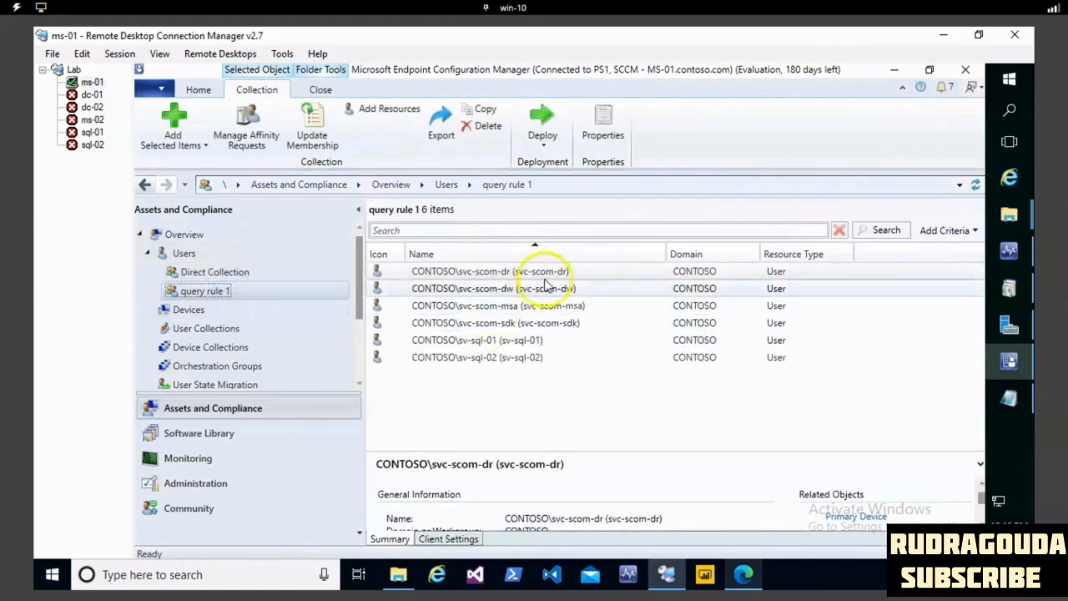
left_click(576, 305)
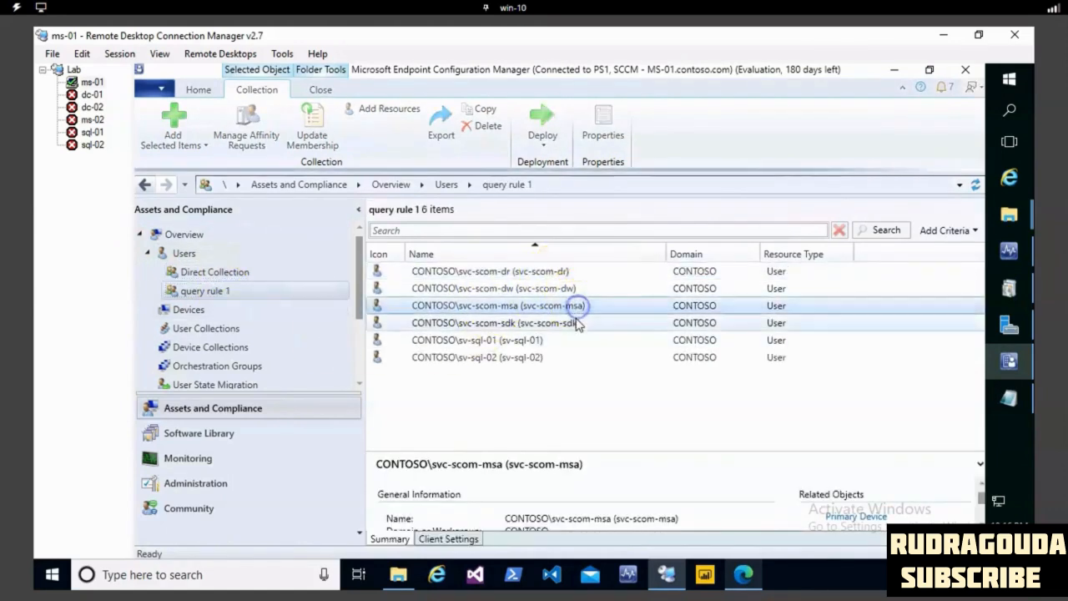
- Examine the members of query rule 1 with the list sorted by name in descending order
left_click(578, 323)
left_click(572, 272)
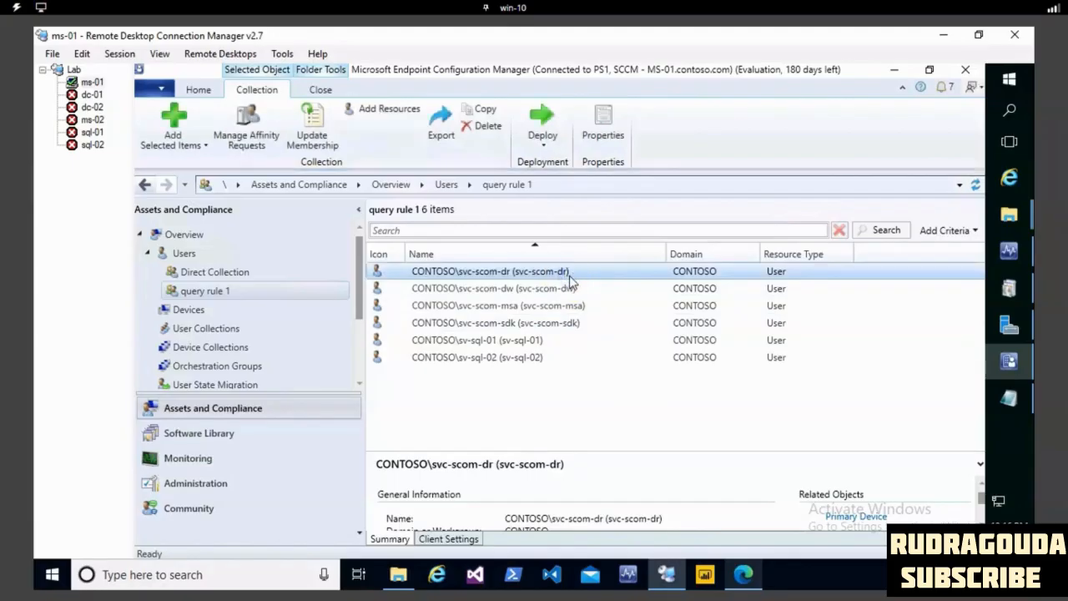
left_click(255, 333)
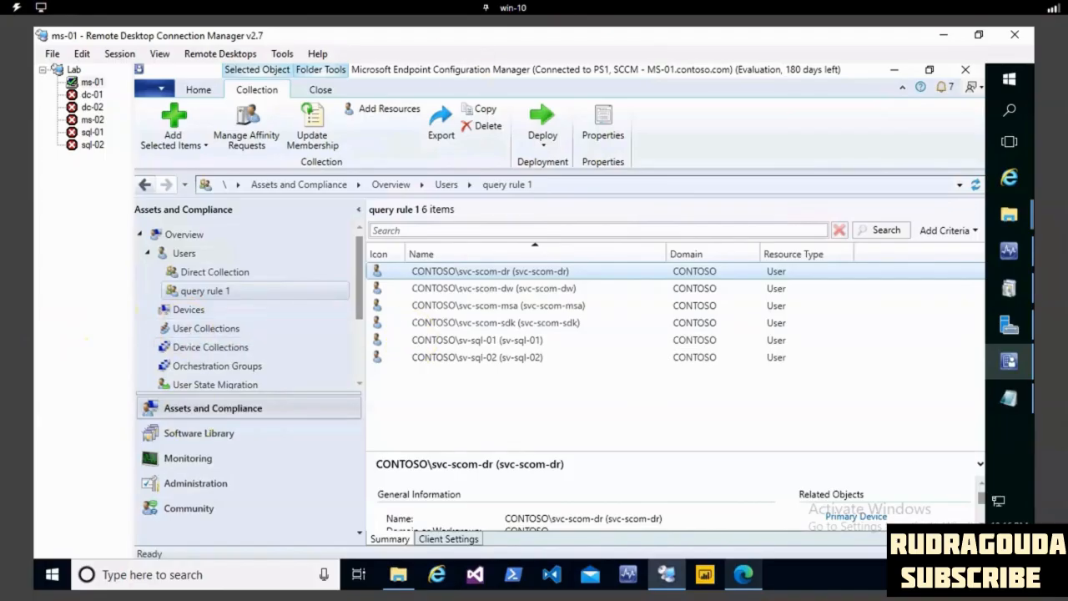
left_click(534, 254)
left_click_drag(609, 292, 640, 377)
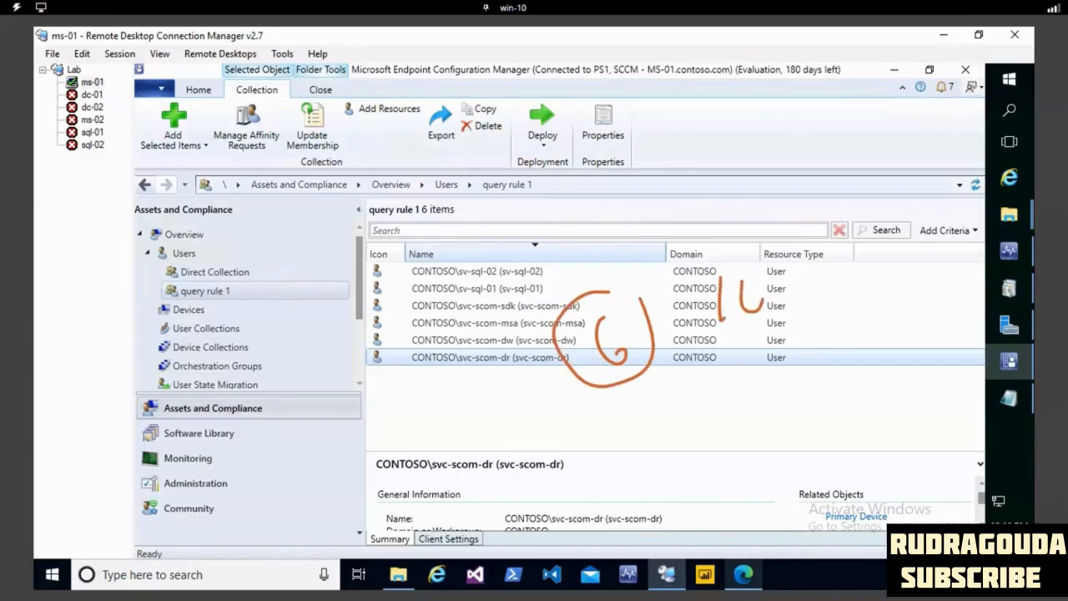
left_click_drag(732, 255, 761, 256)
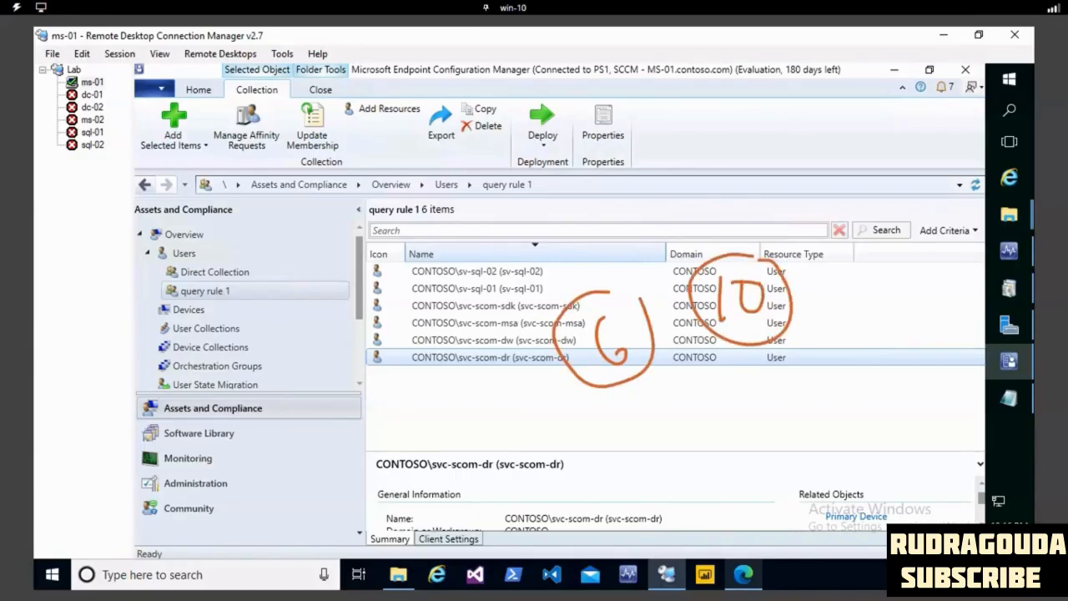
key("Escape")
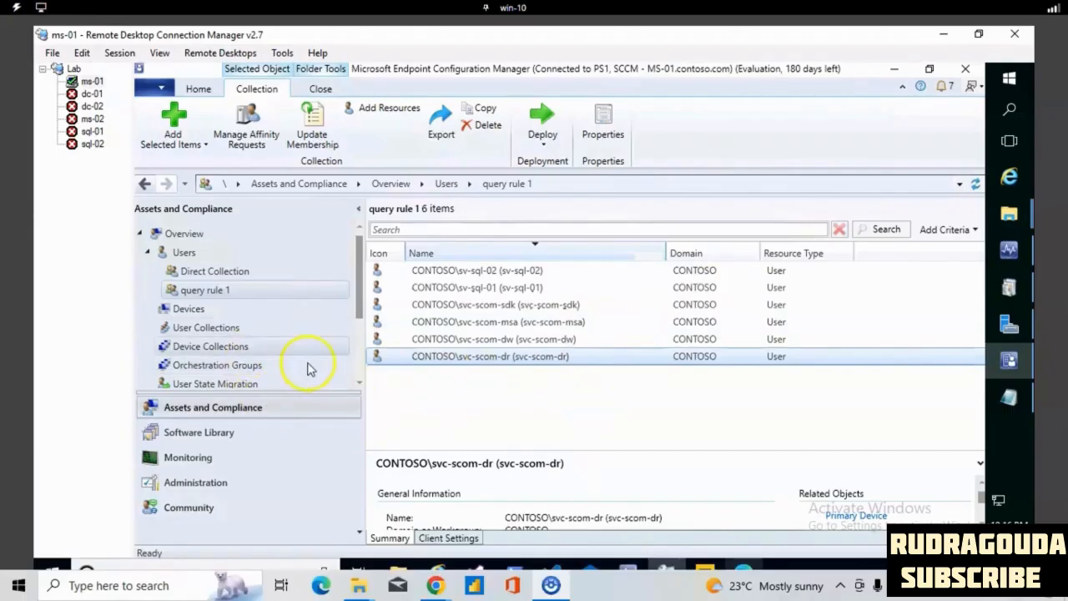
- Start a new user collection named excluce collection 1 with All Users as its limiting collection
scroll(284, 390, "down", 1)
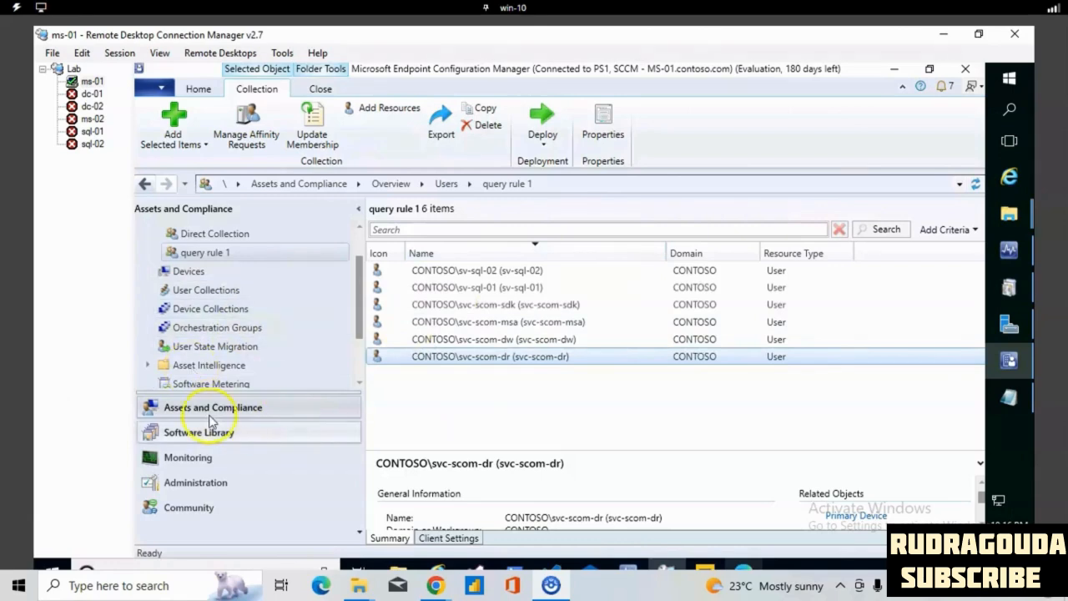
left_click(213, 294)
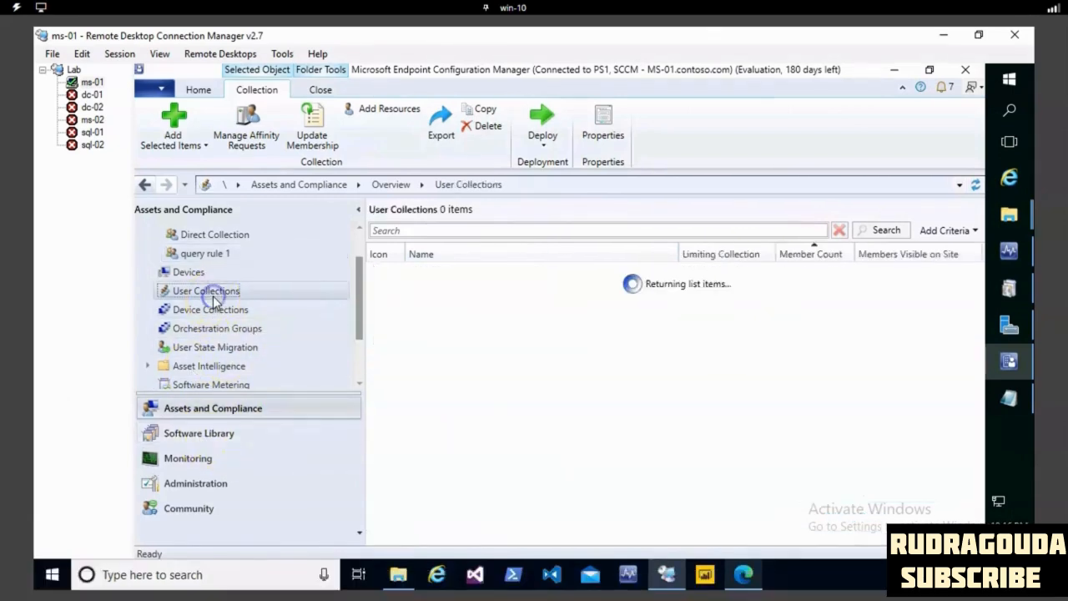
right_click(214, 292)
left_click(257, 309)
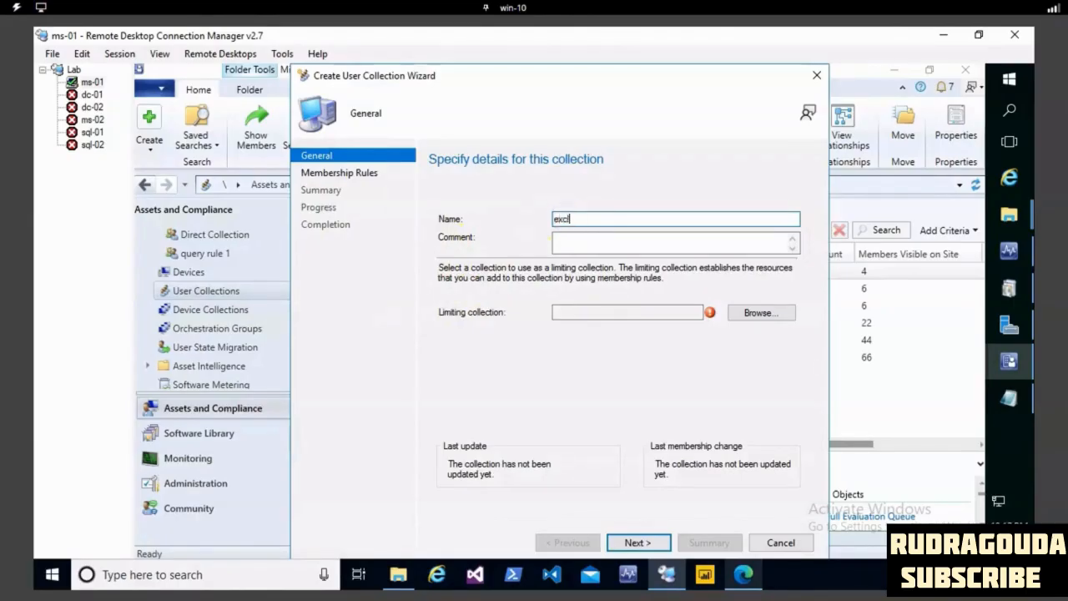
type("excluce collection 1")
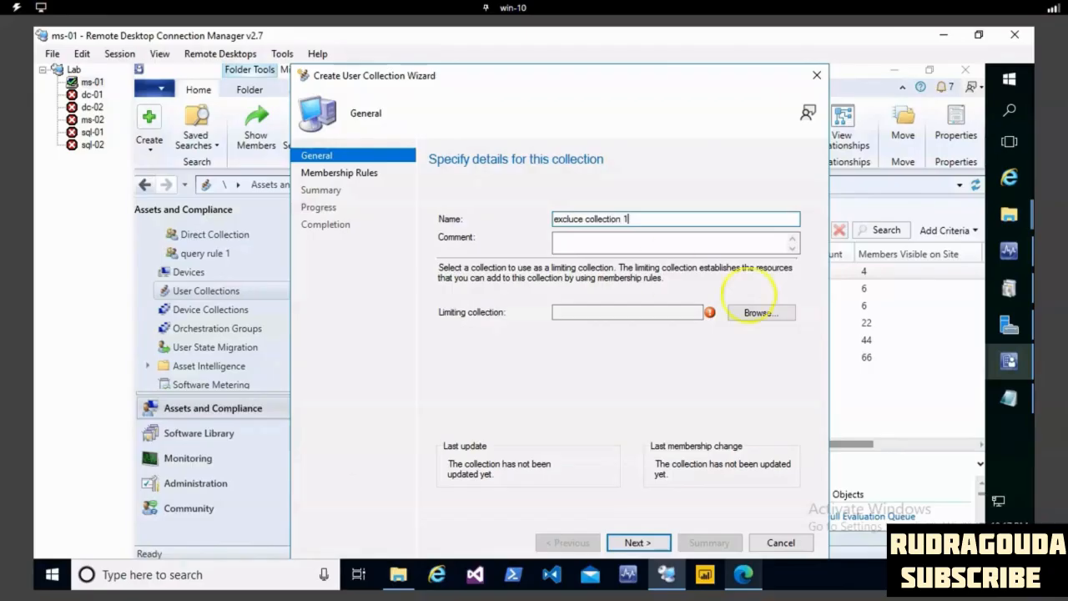
left_click(760, 314)
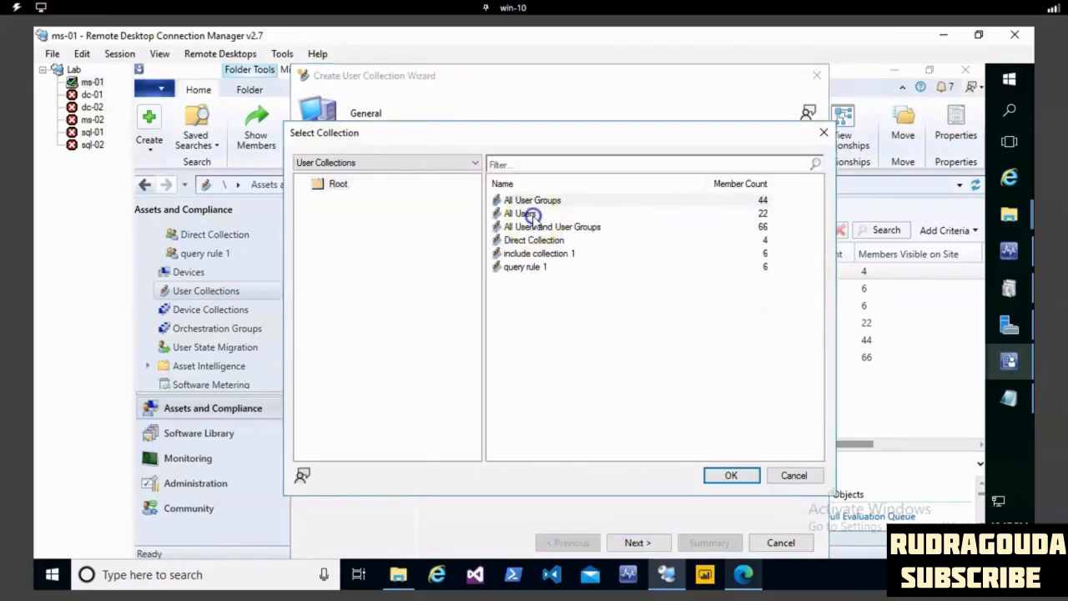
left_click(531, 215)
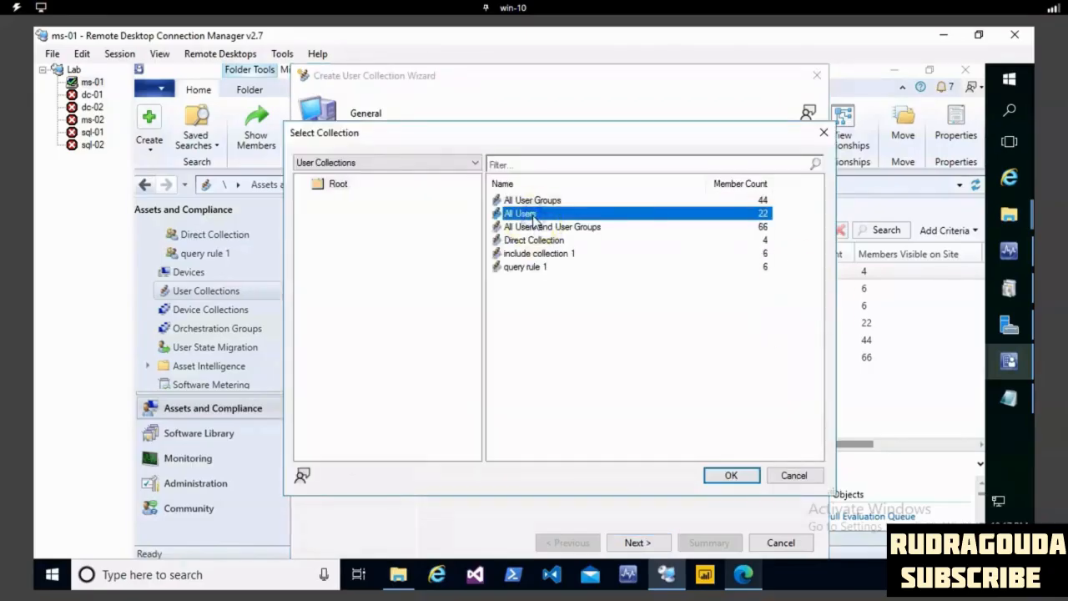
left_click(725, 481)
left_click(639, 542)
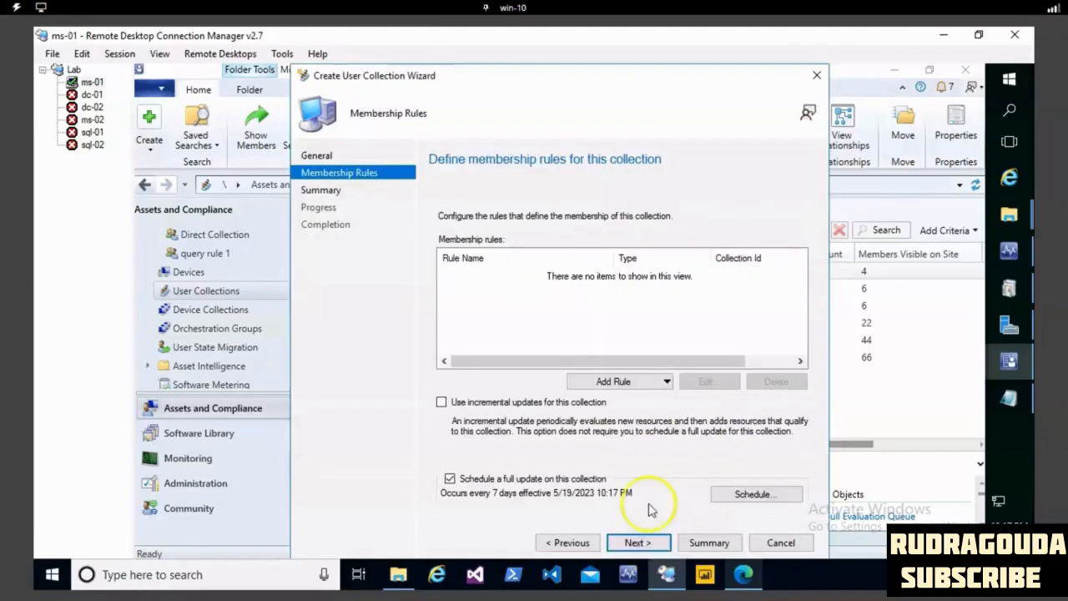
- Add an exclude collections rule covering include collection 1 and query rule 1, and finish creating the user collection
left_click(650, 382)
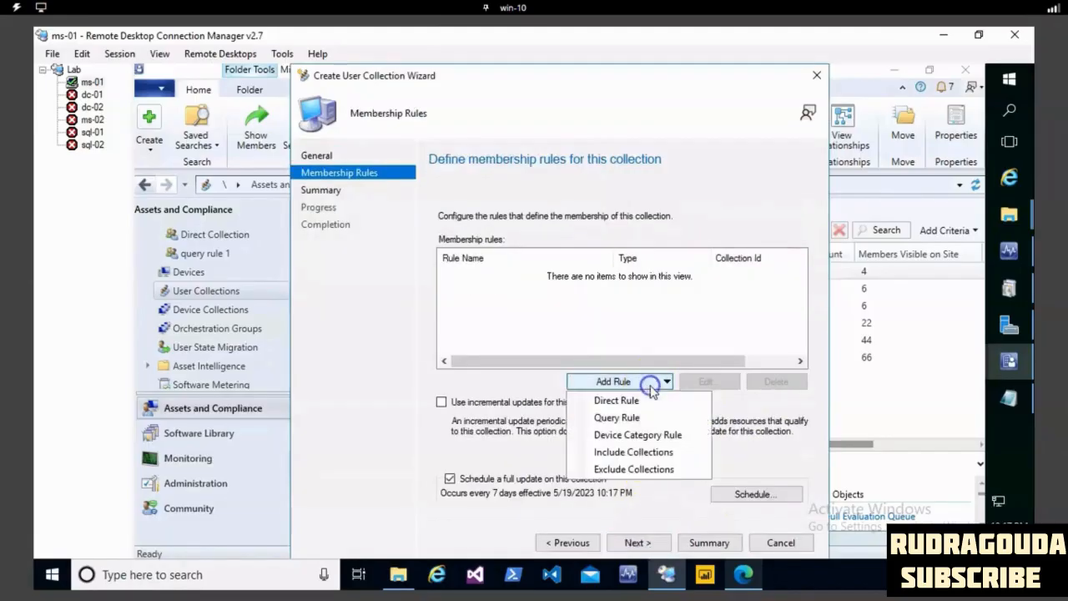
left_click(634, 469)
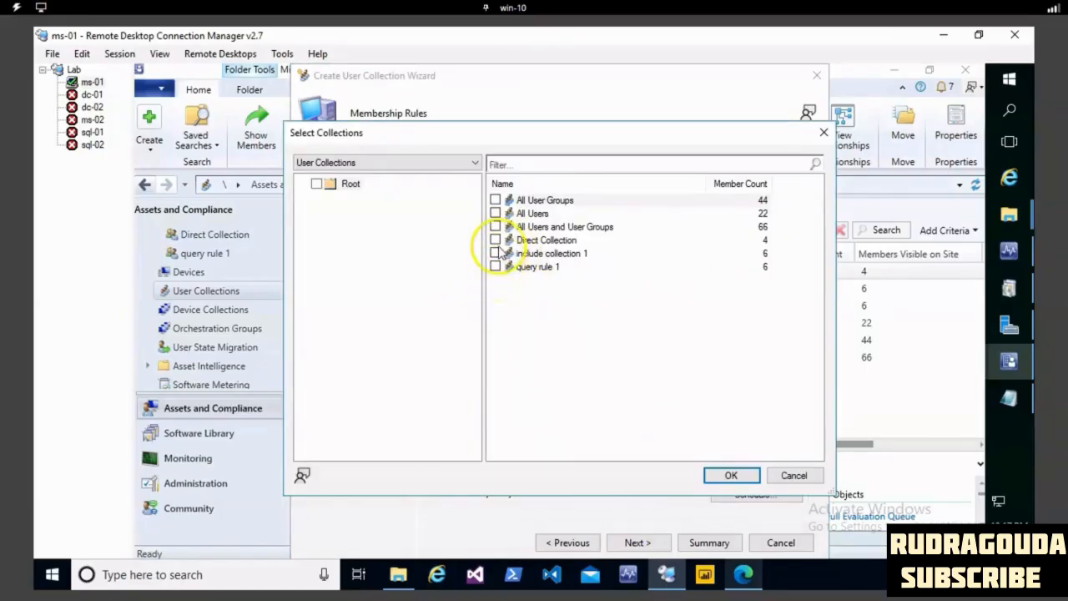
left_click(495, 253)
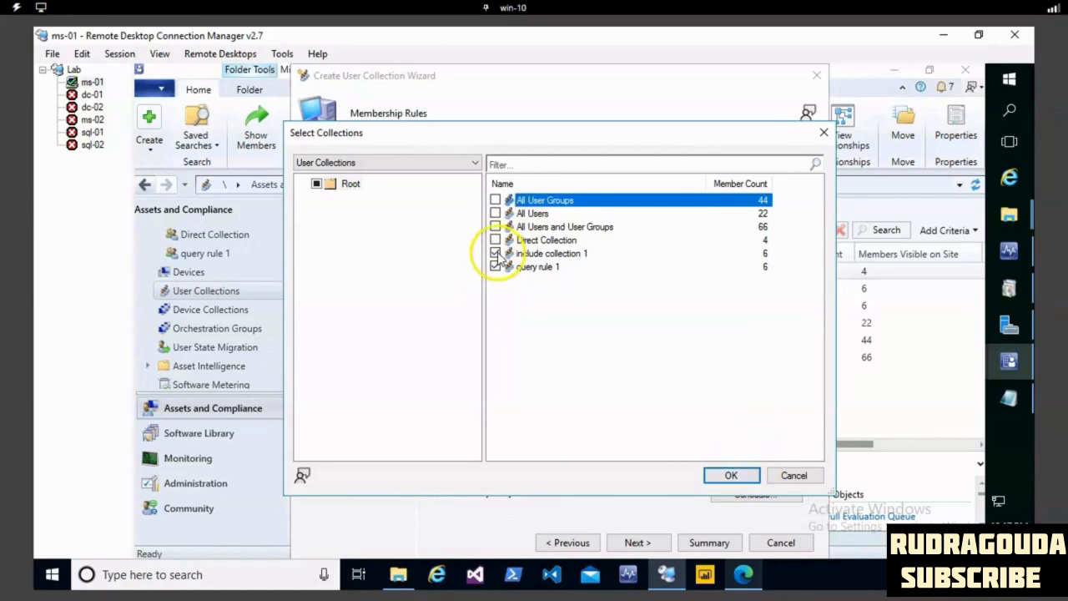
left_click(731, 474)
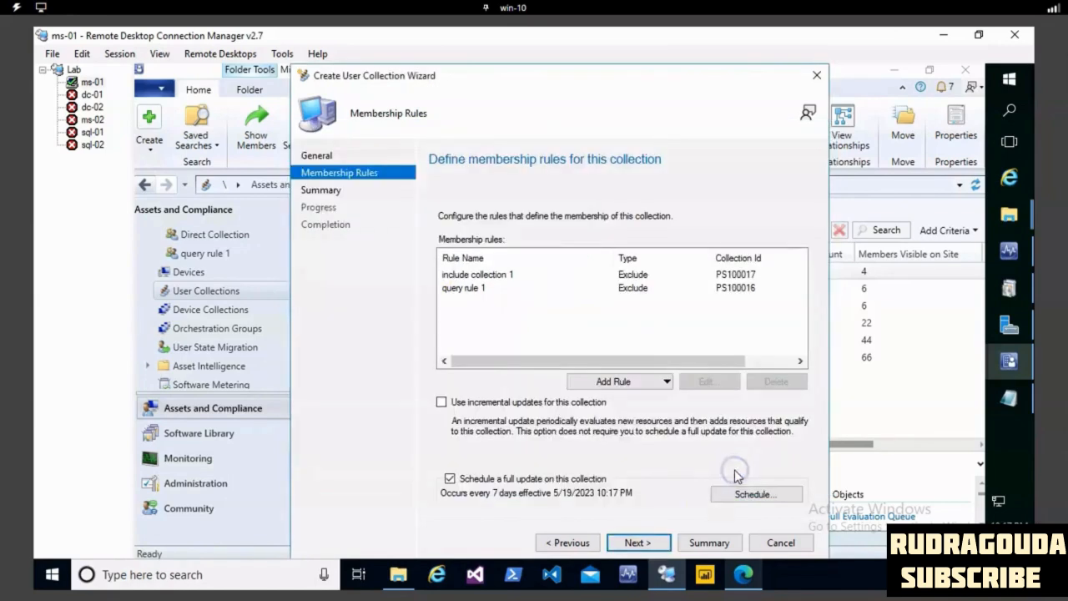
left_click(659, 542)
left_click(657, 542)
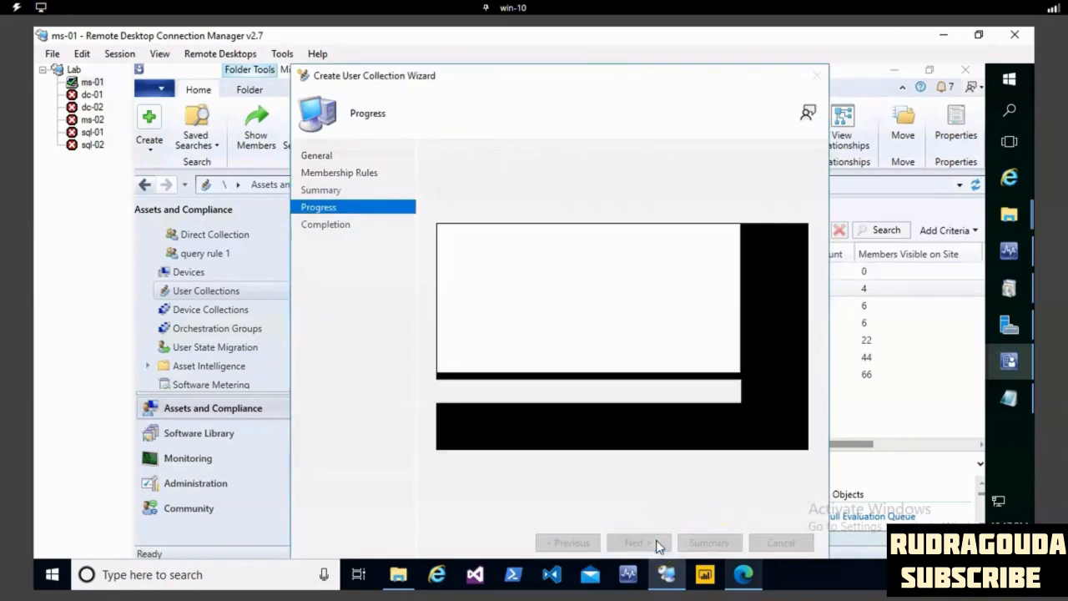
left_click(805, 545)
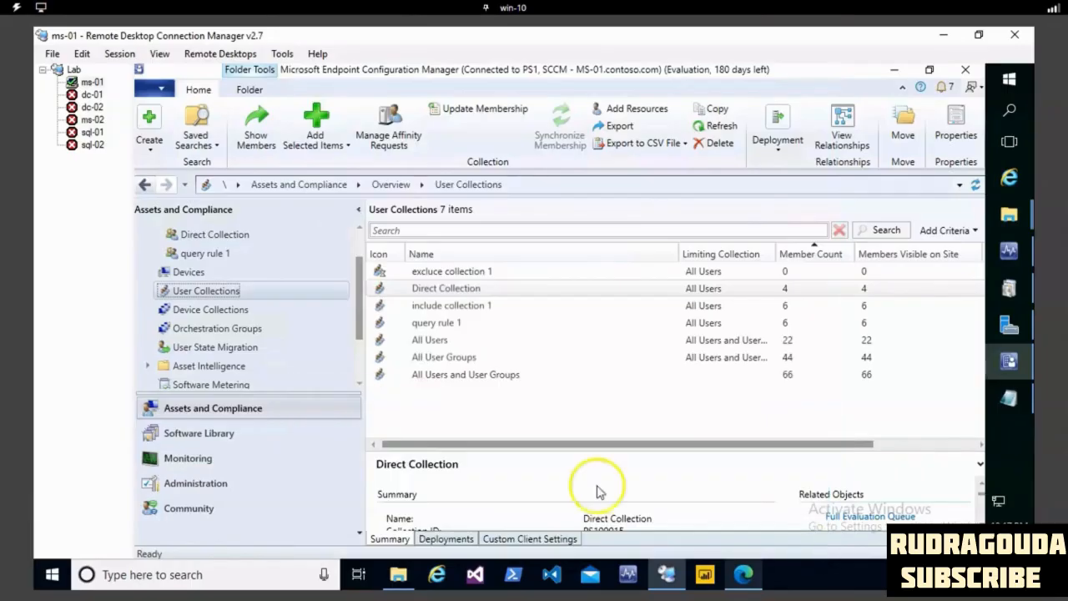
- Refresh excluce collection 1 in the user collections list to check its member count
right_click(450, 409)
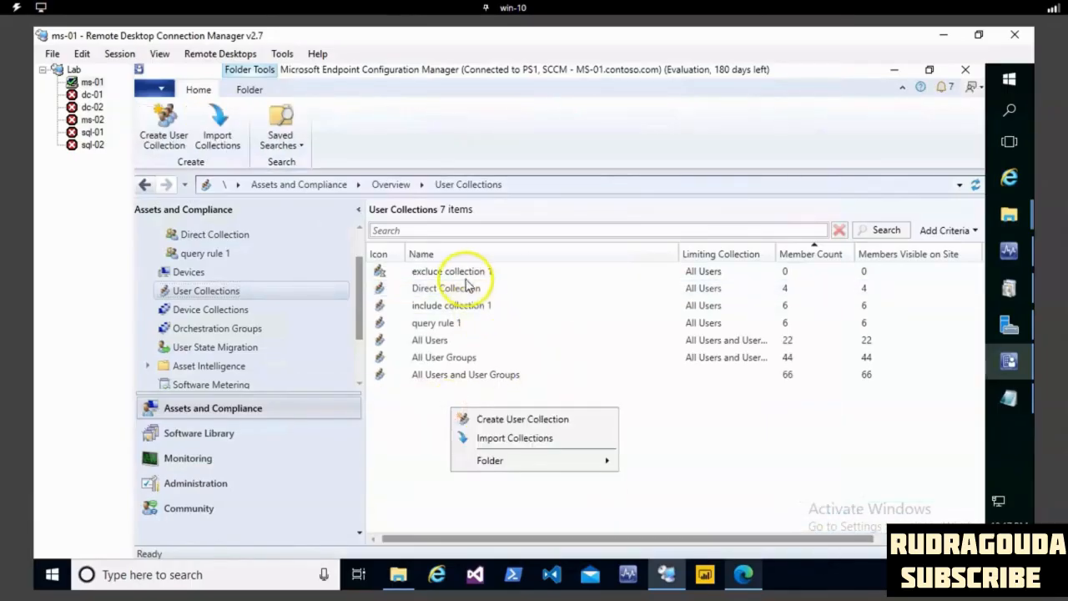
left_click(463, 274)
right_click(464, 280)
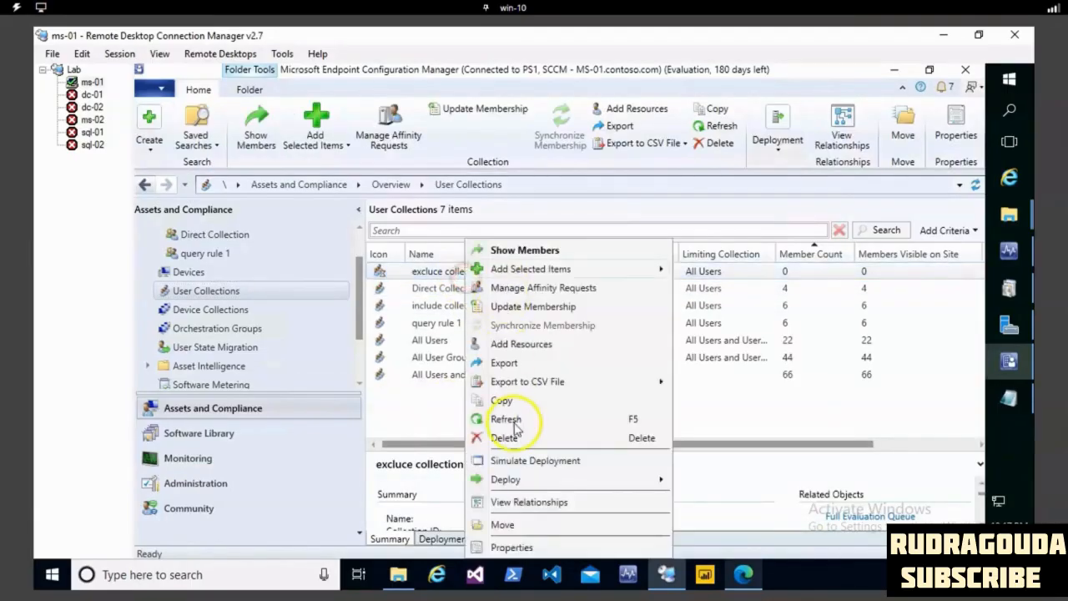
left_click(511, 418)
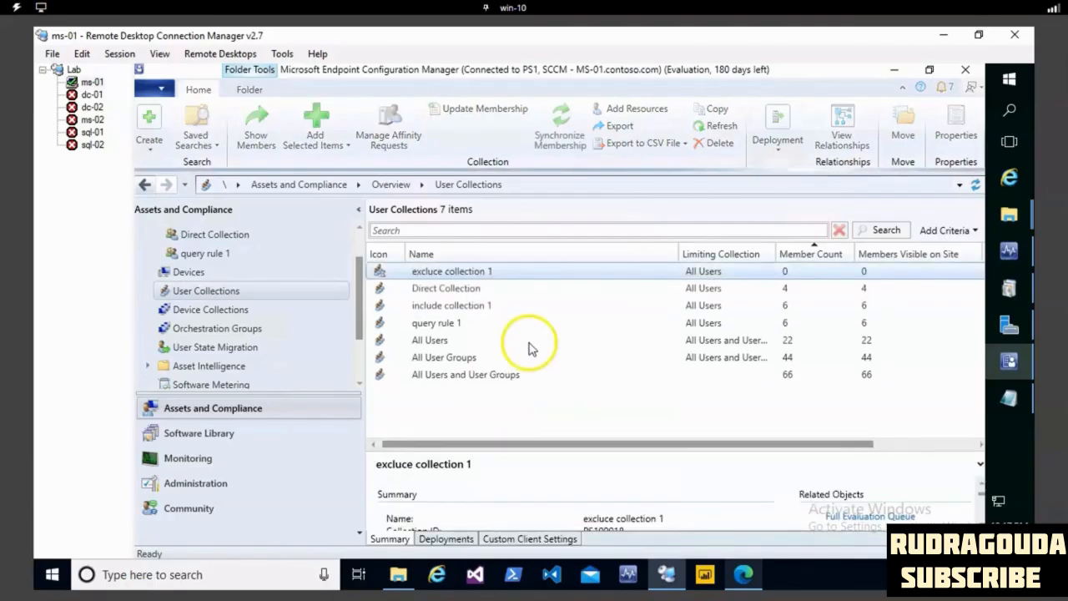
right_click(484, 272)
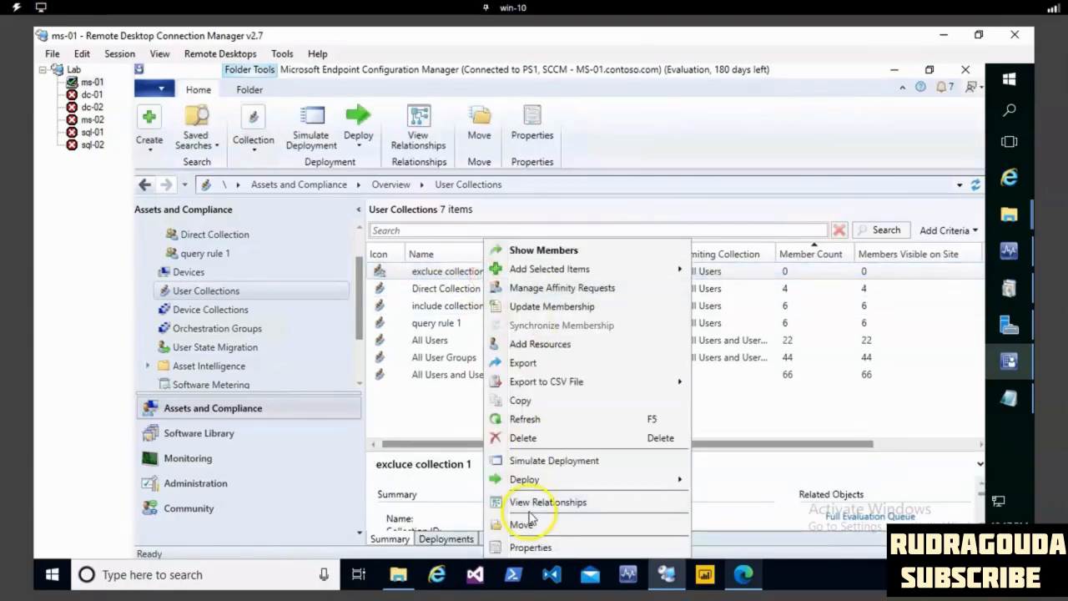
left_click(528, 419)
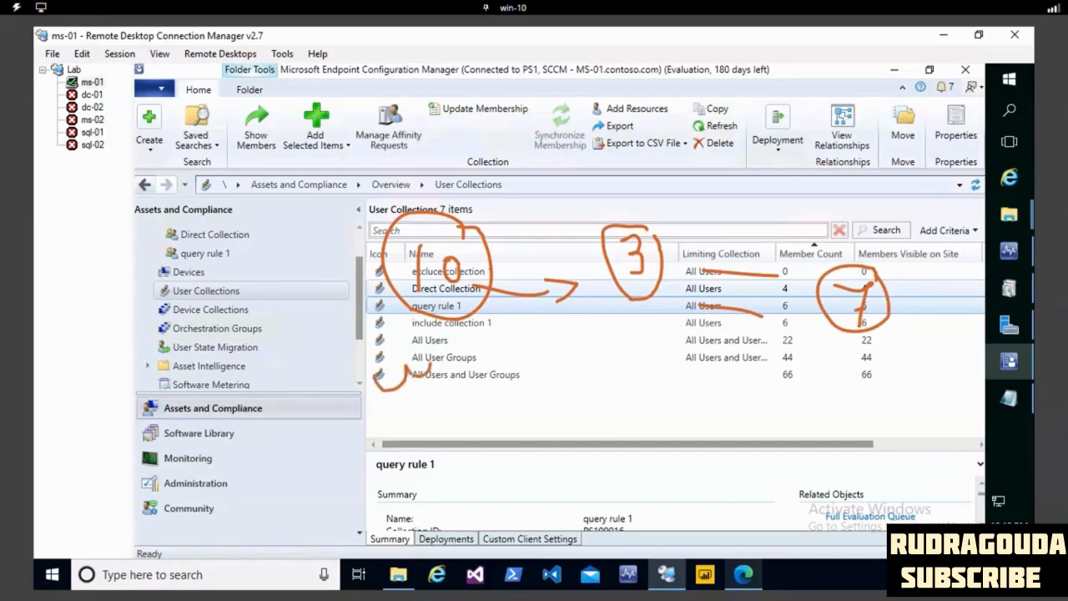
left_click_drag(394, 332, 453, 403)
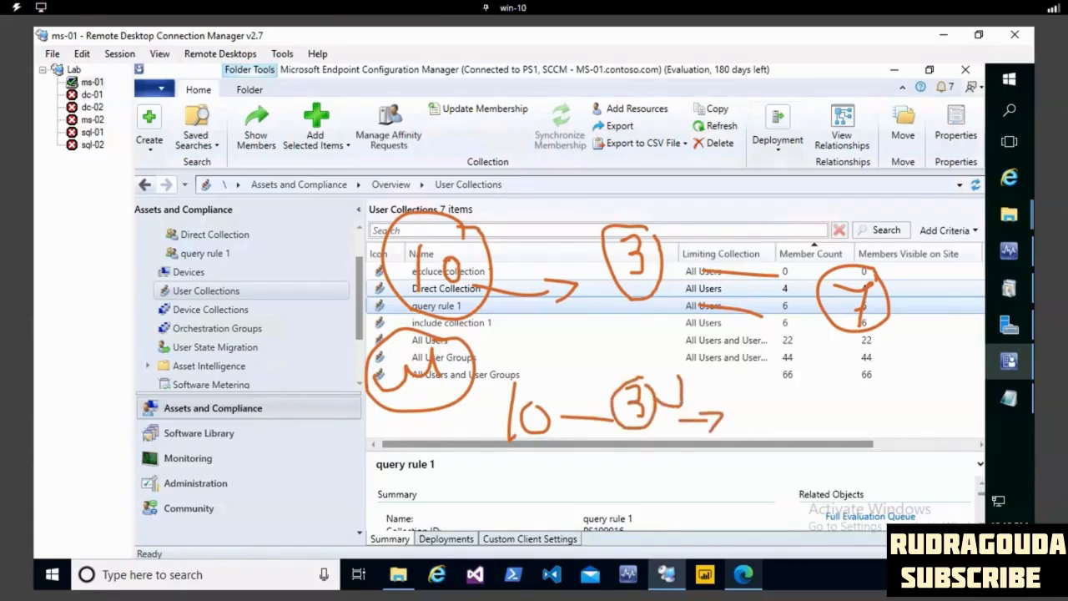
left_click_drag(779, 386, 809, 409)
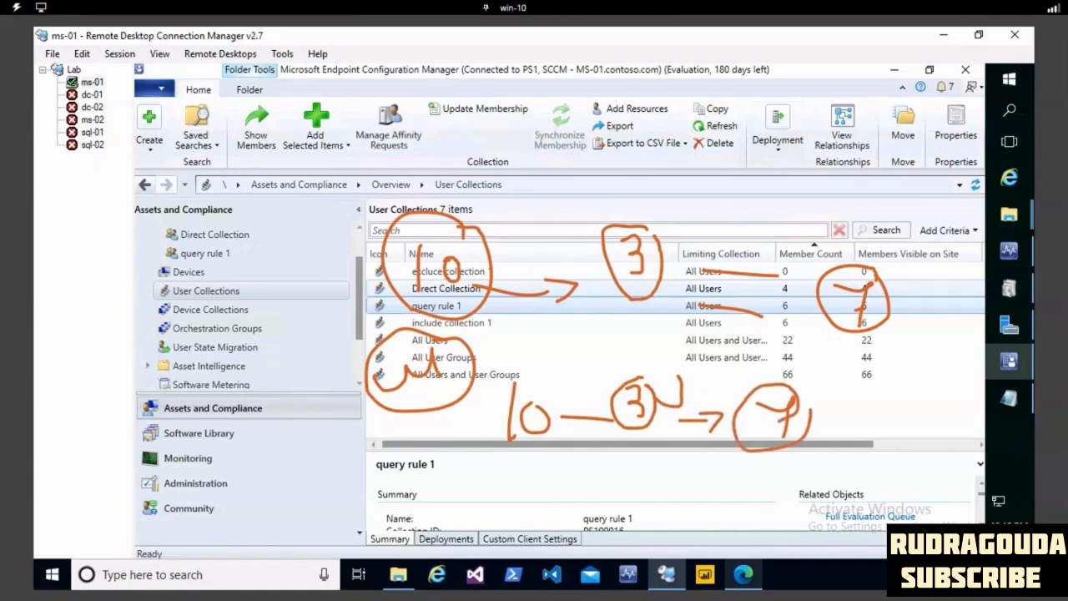
key("Escape")
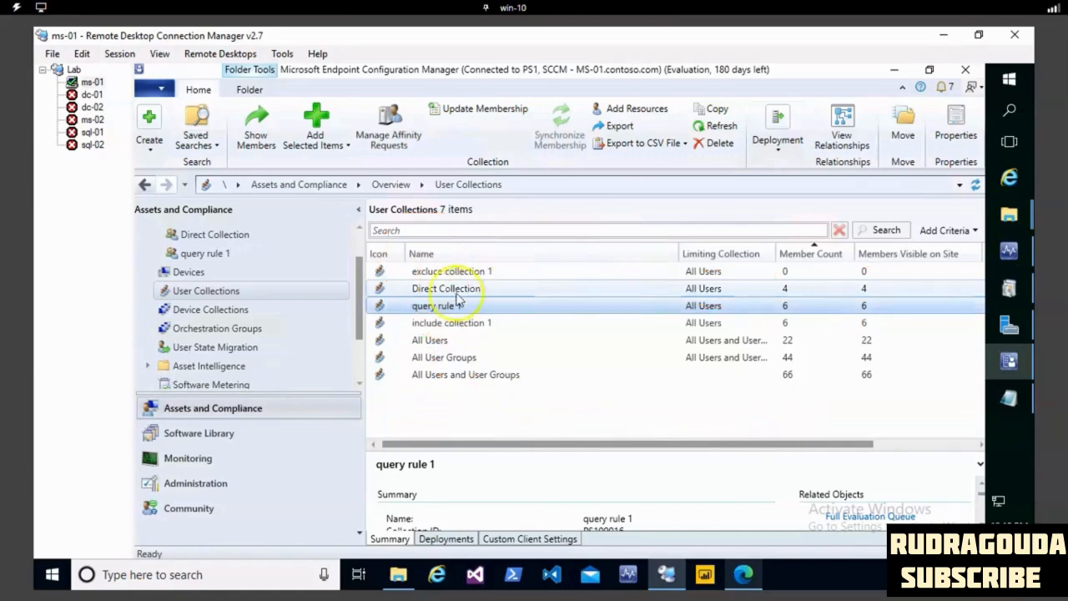
- Reload the user collections and refresh include collection 1 to compare the member counts again
left_click(221, 277)
left_click(217, 289)
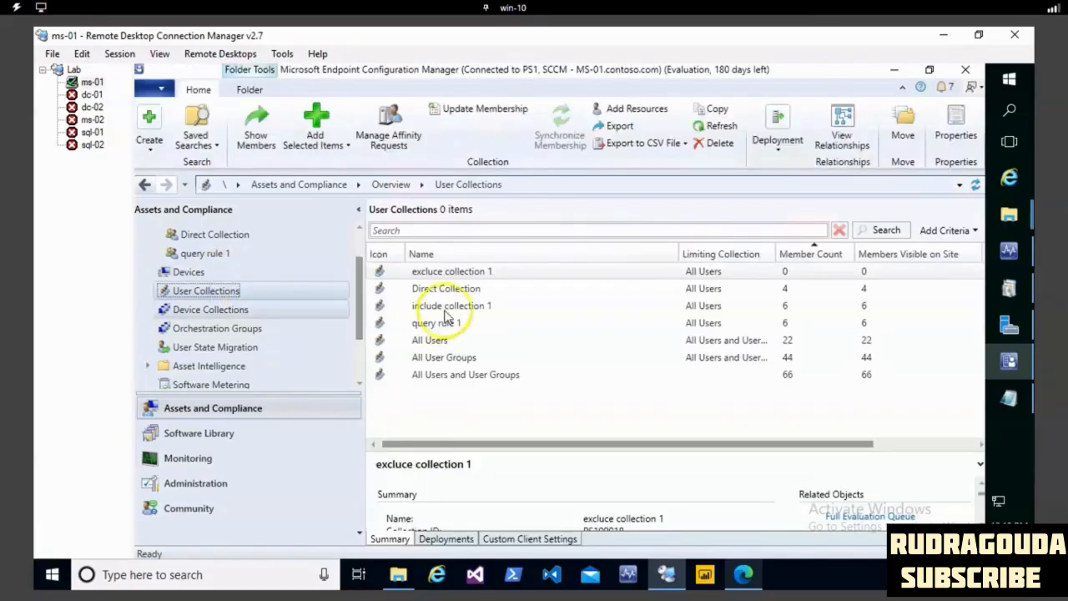
left_click(442, 305)
right_click(442, 305)
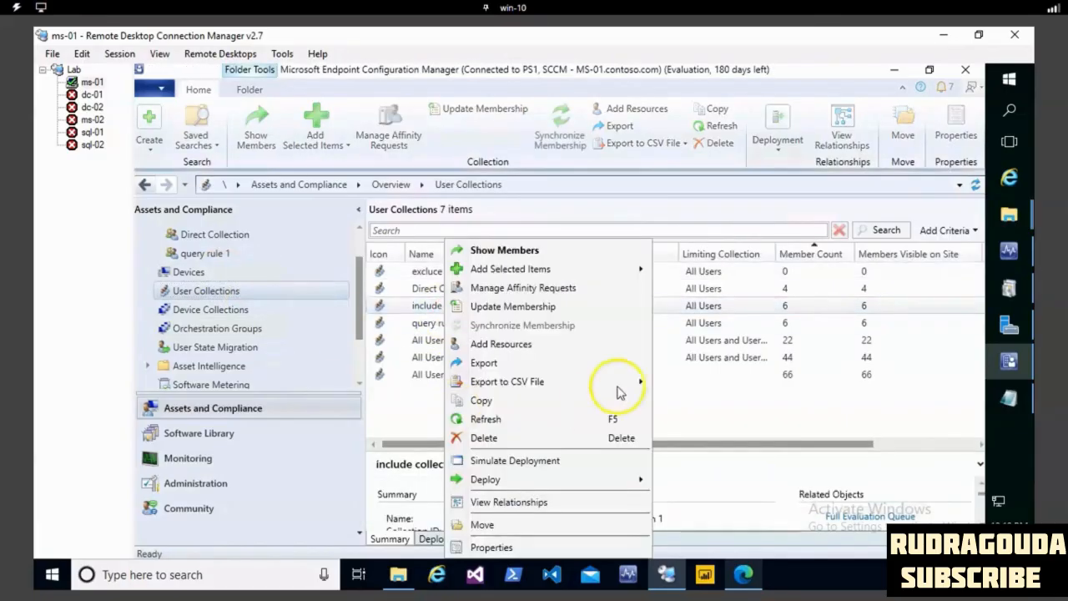
left_click(485, 418)
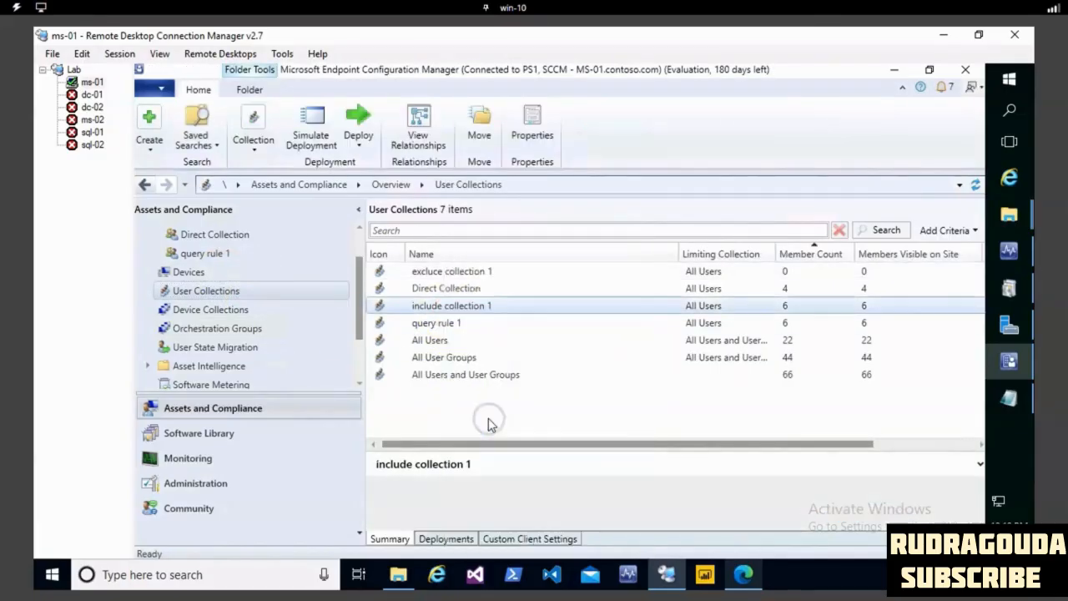
right_click(538, 292)
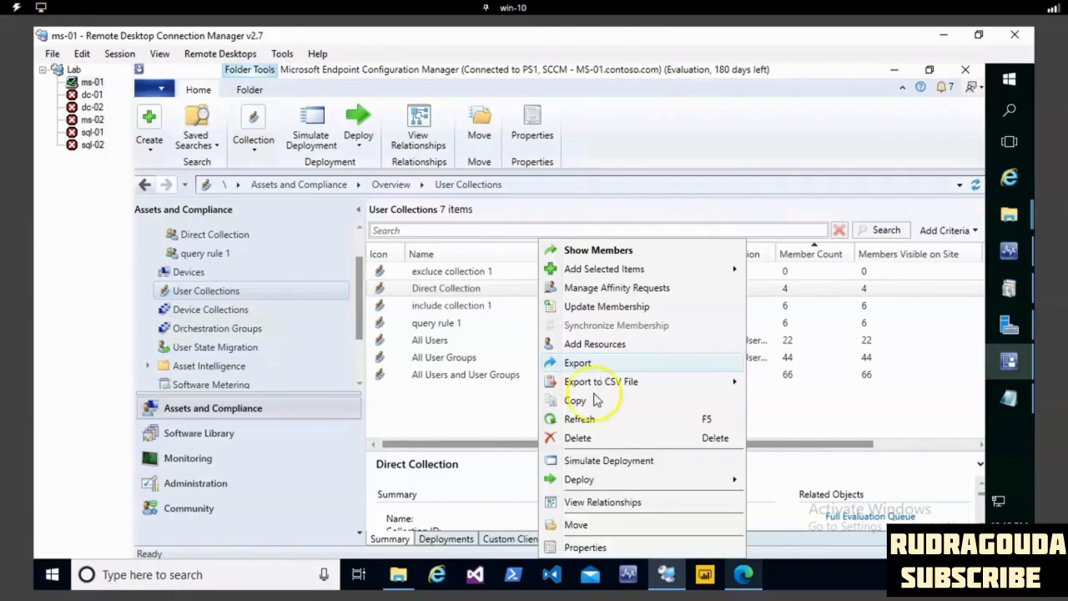
- Review the membership rules and available rule types in the properties of excluce collection 1, then close them without changes
left_click(445, 275)
right_click(444, 273)
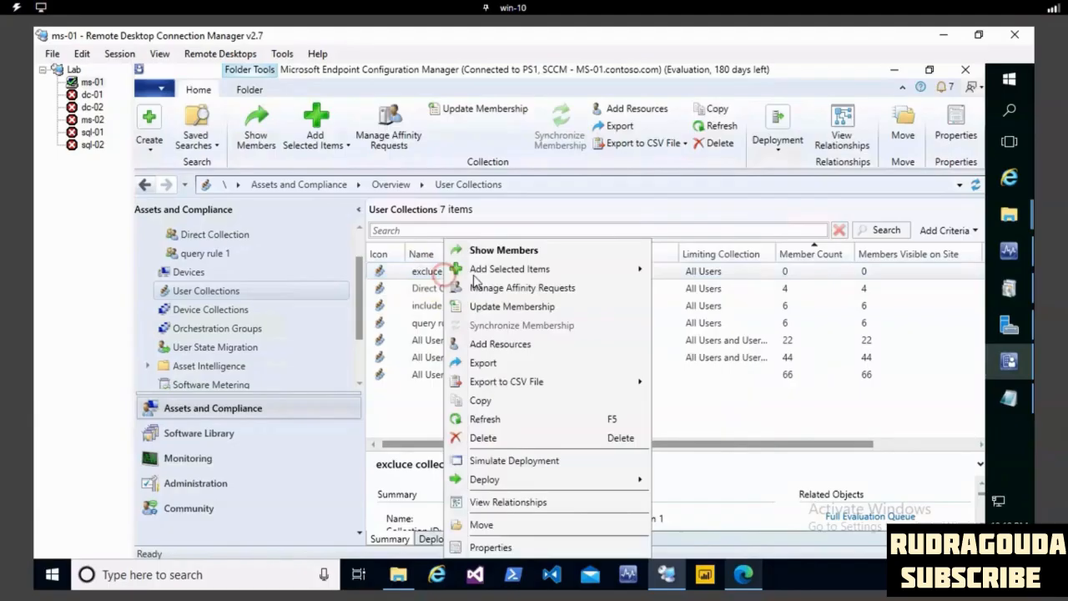
left_click(504, 548)
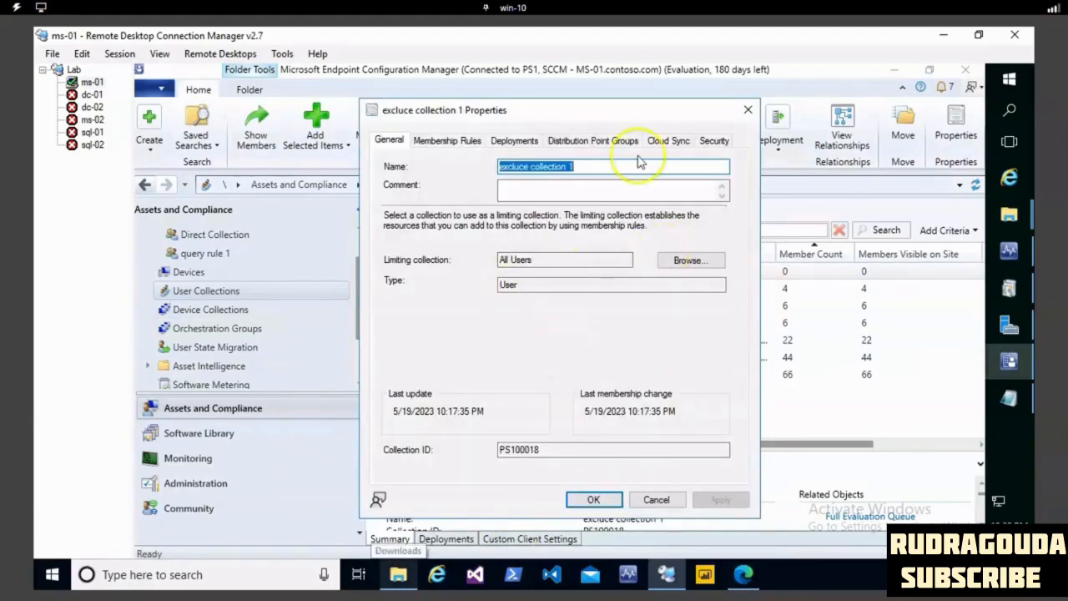
left_click(457, 145)
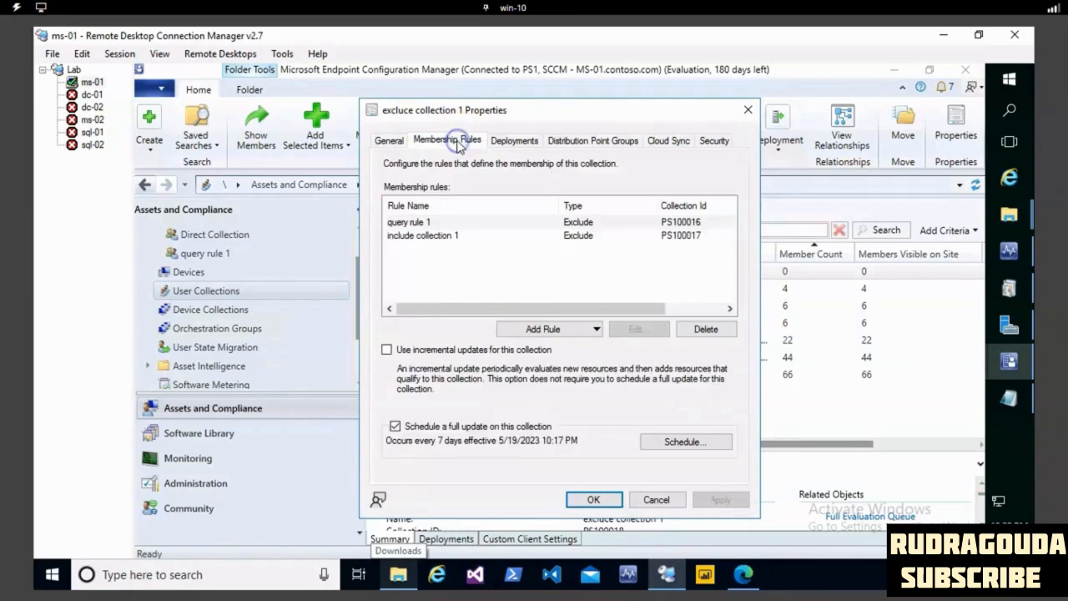
left_click(528, 331)
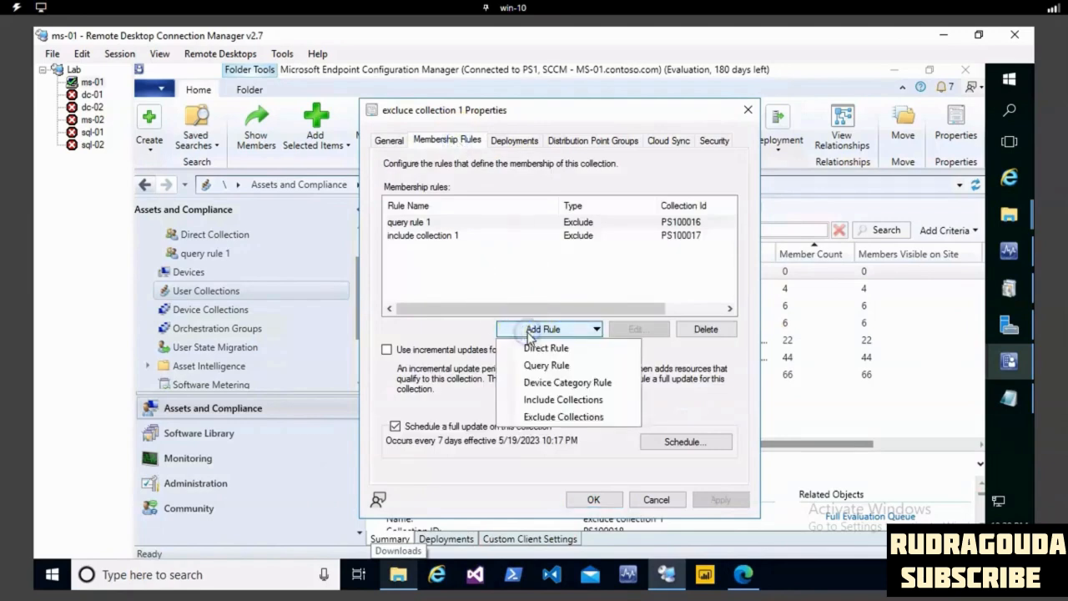
left_click(659, 501)
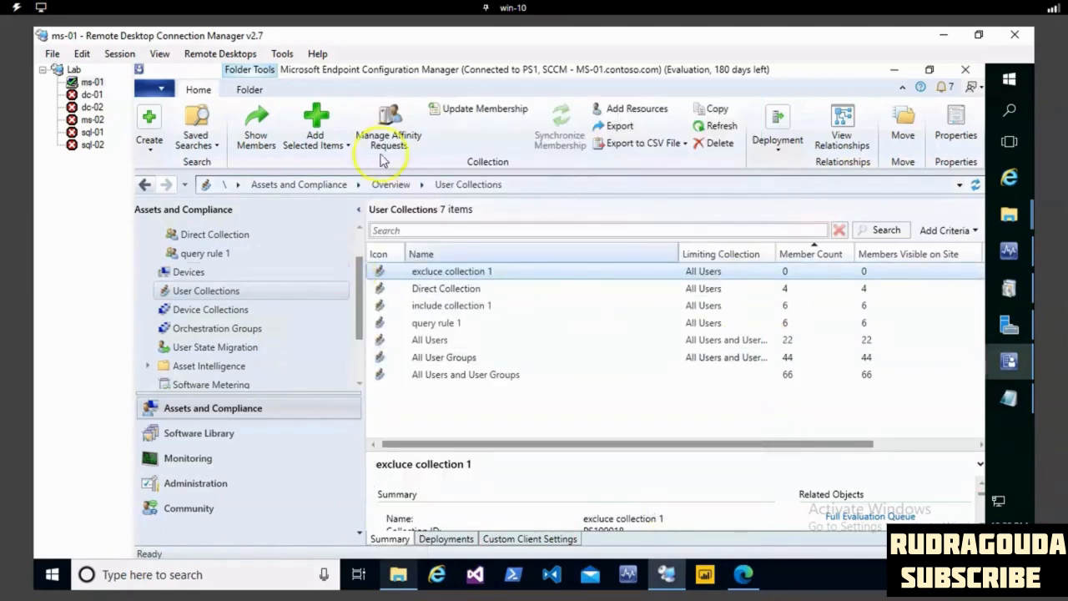
- Refresh All User Groups in the user collections list
left_click(538, 349)
right_click(538, 357)
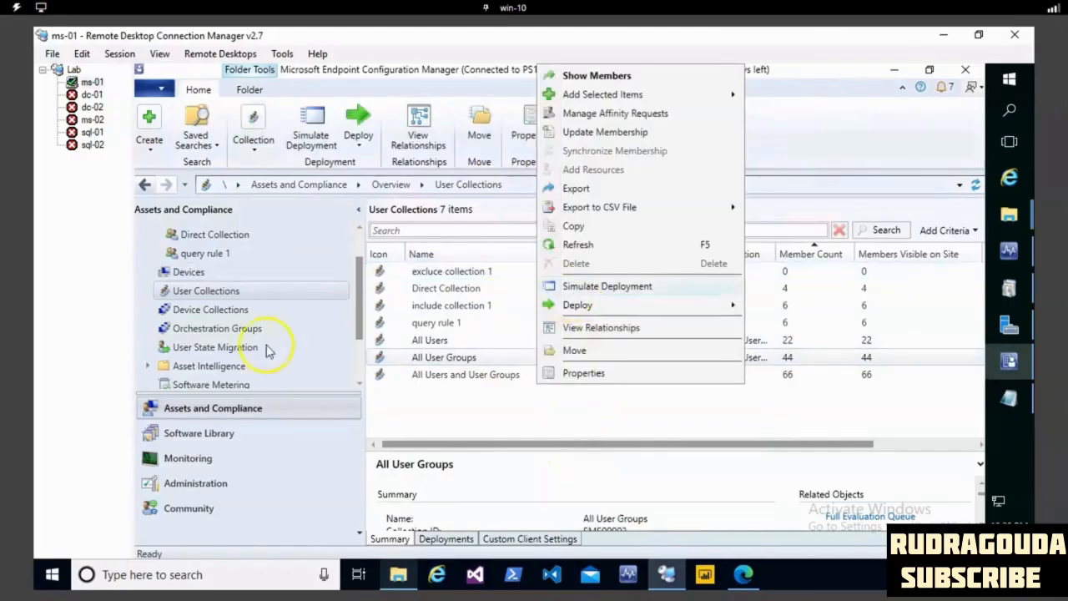
left_click(582, 244)
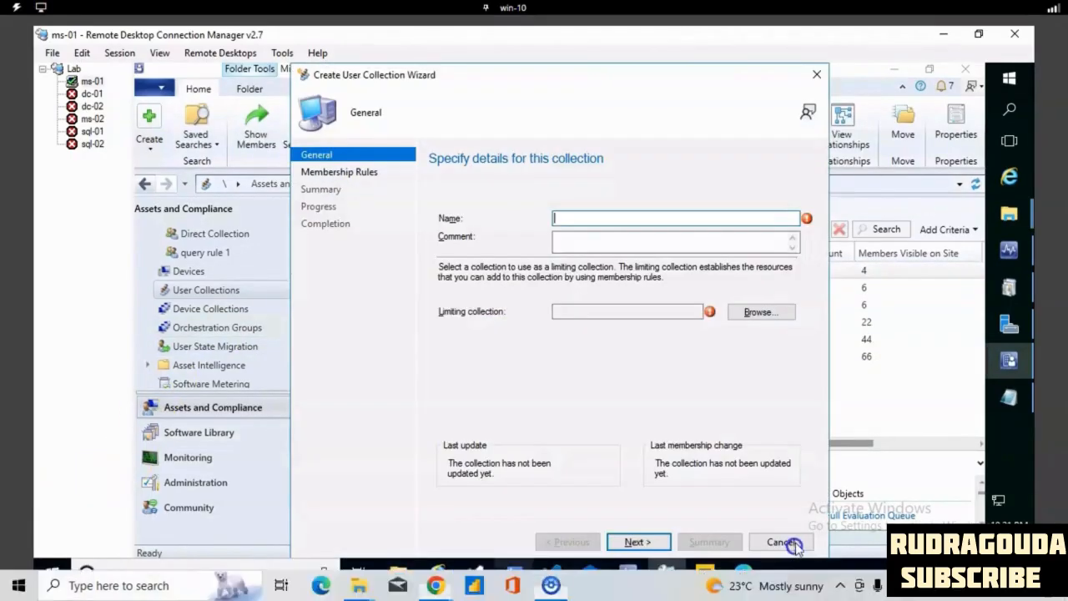
- Discard the open collection wizard and begin a new user collection named excluce colection 2 with All Users as limiting collection
left_click(792, 544)
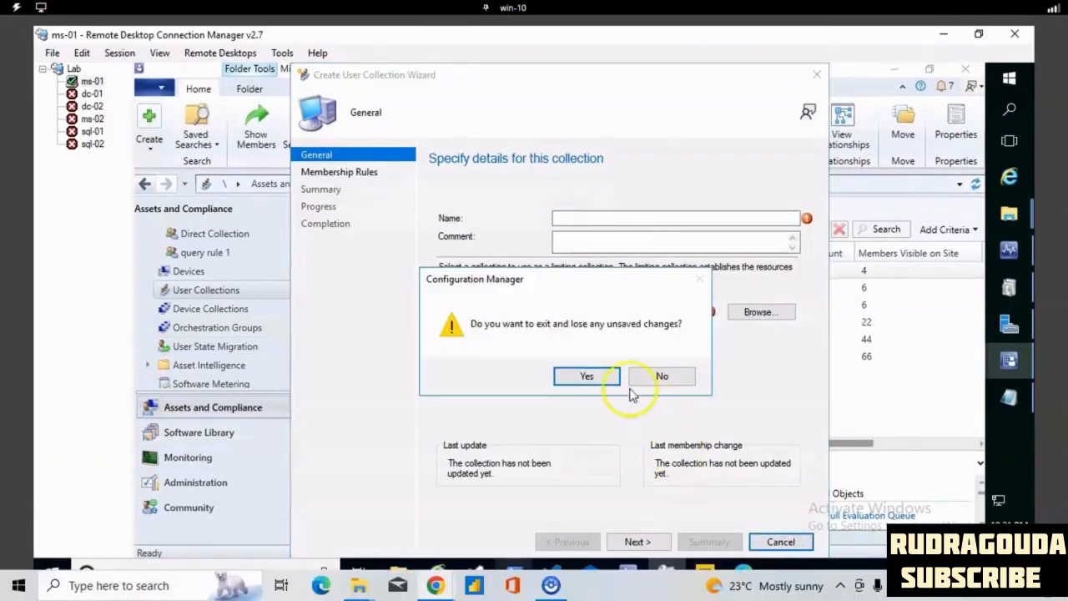
left_click(597, 375)
right_click(210, 290)
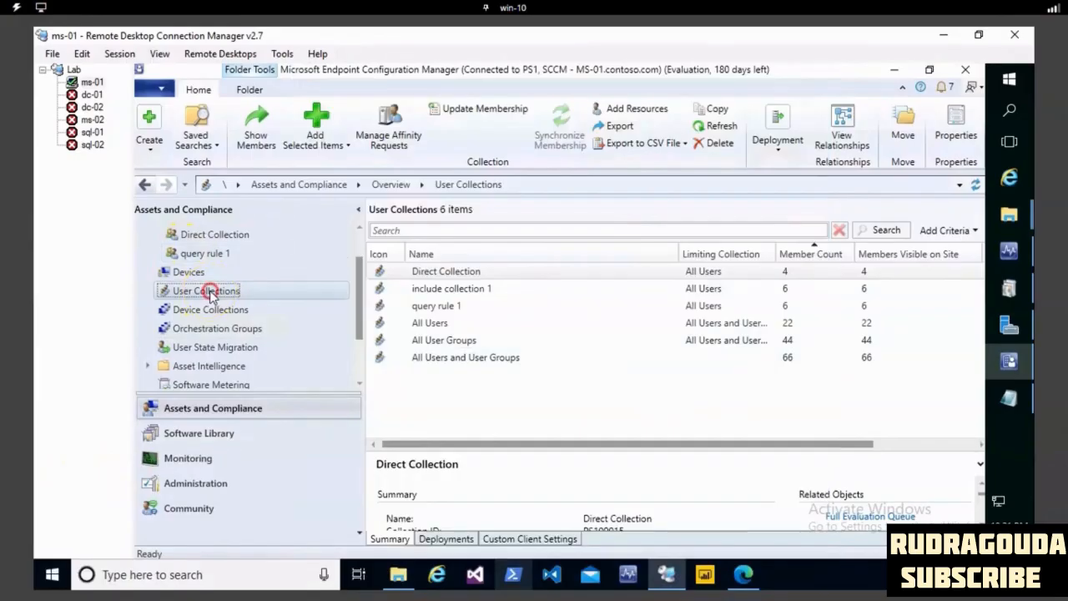
left_click(278, 304)
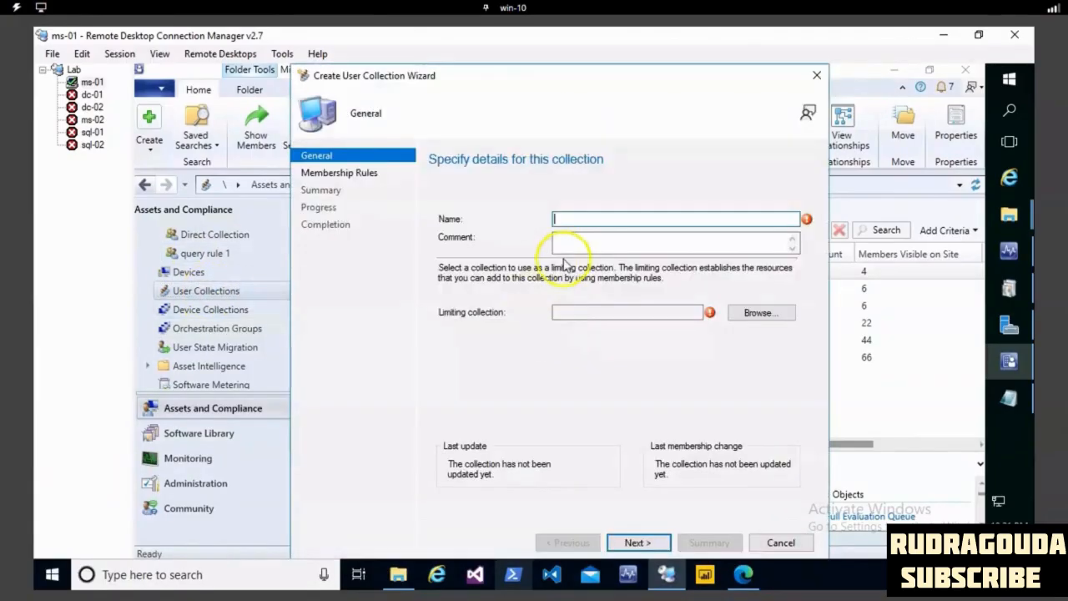
type("excluce co")
type("lection 2")
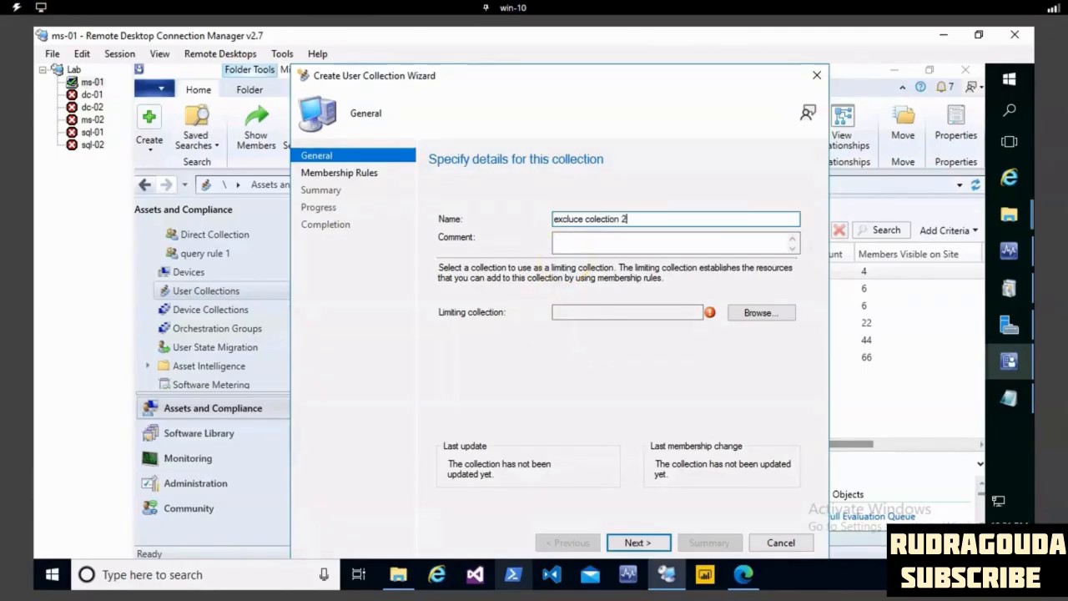
left_click(757, 312)
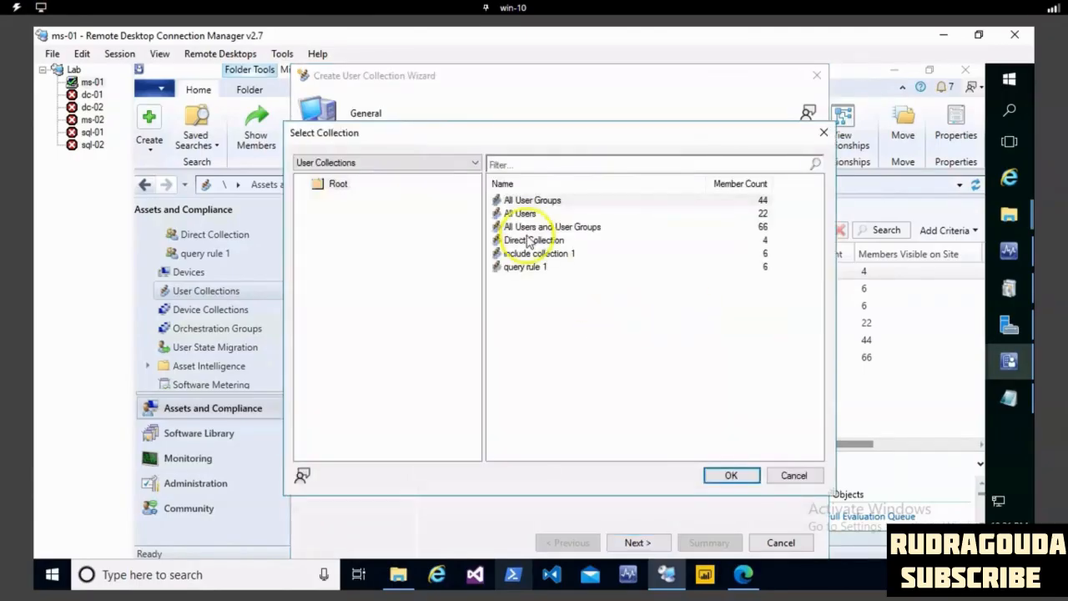
left_click(528, 214)
left_click(733, 474)
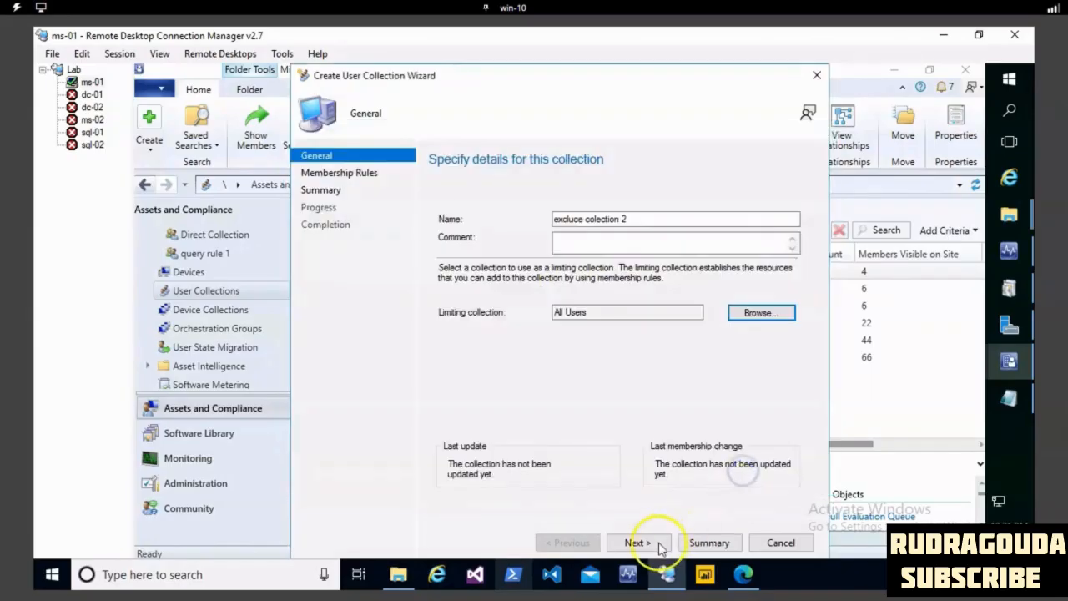
left_click(659, 542)
- Start a direct membership rule and search for user resources whose name matches %
left_click(611, 382)
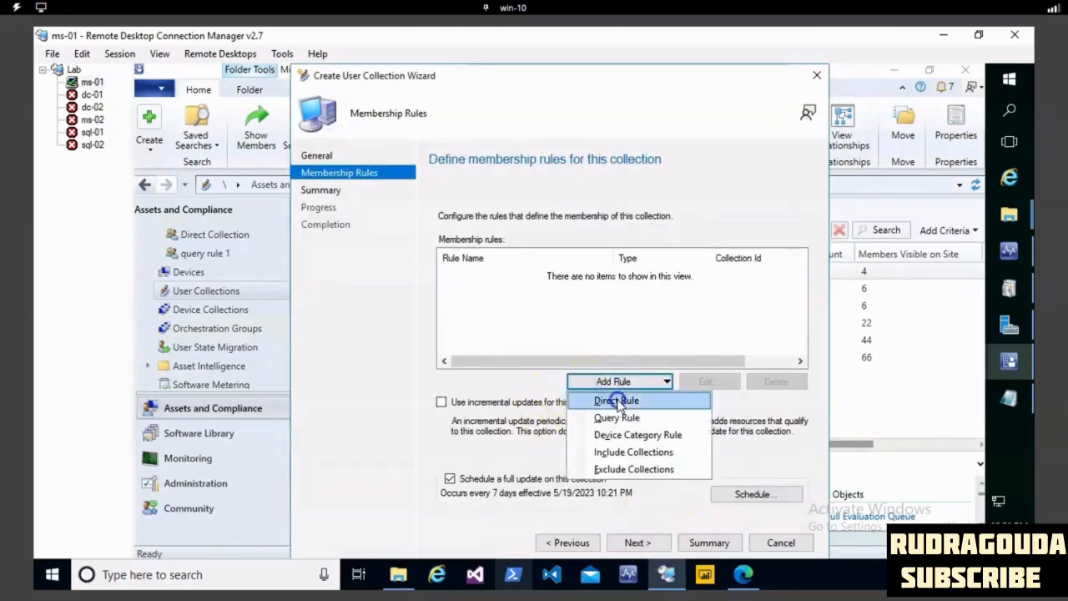
left_click(614, 398)
left_click(633, 542)
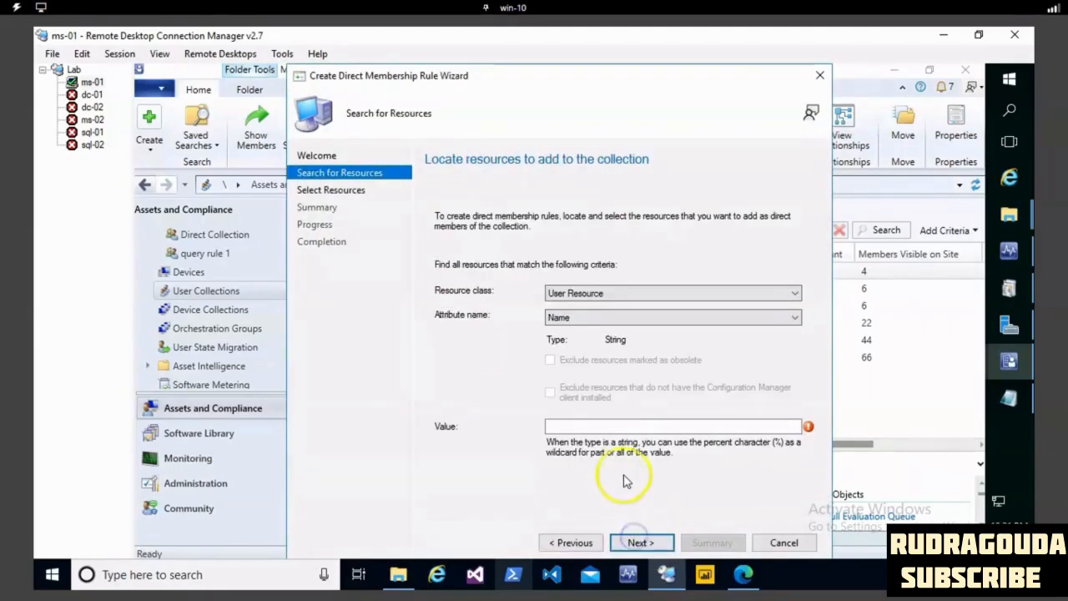
left_click(572, 426)
type("%")
left_click(632, 544)
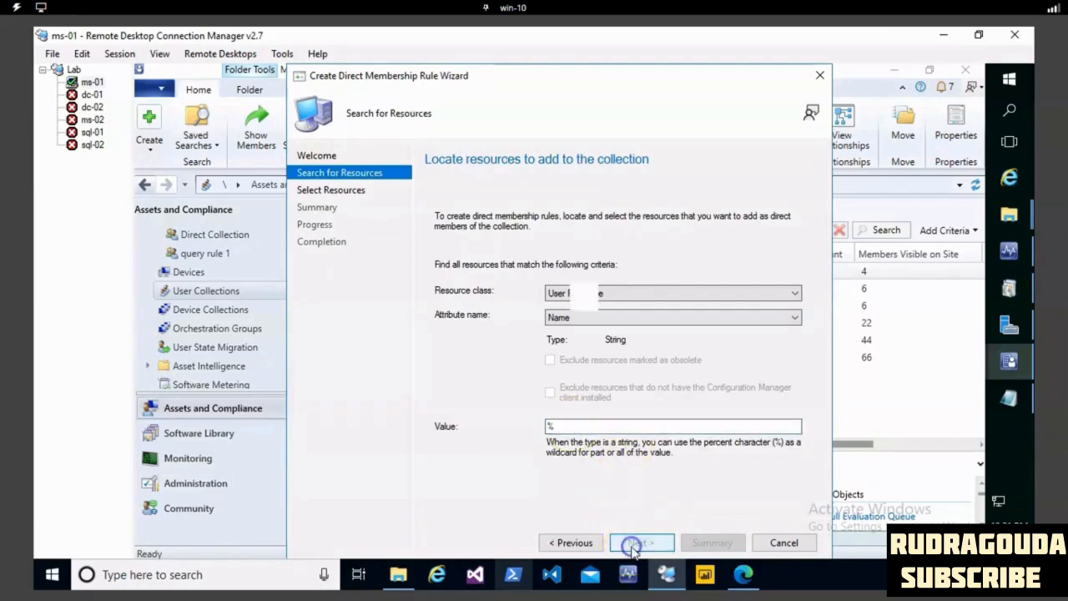
- Select the ten resources from HealthMailboxf911c79 through svc-scom-sdk as direct members and complete the direct rule
left_click(440, 481)
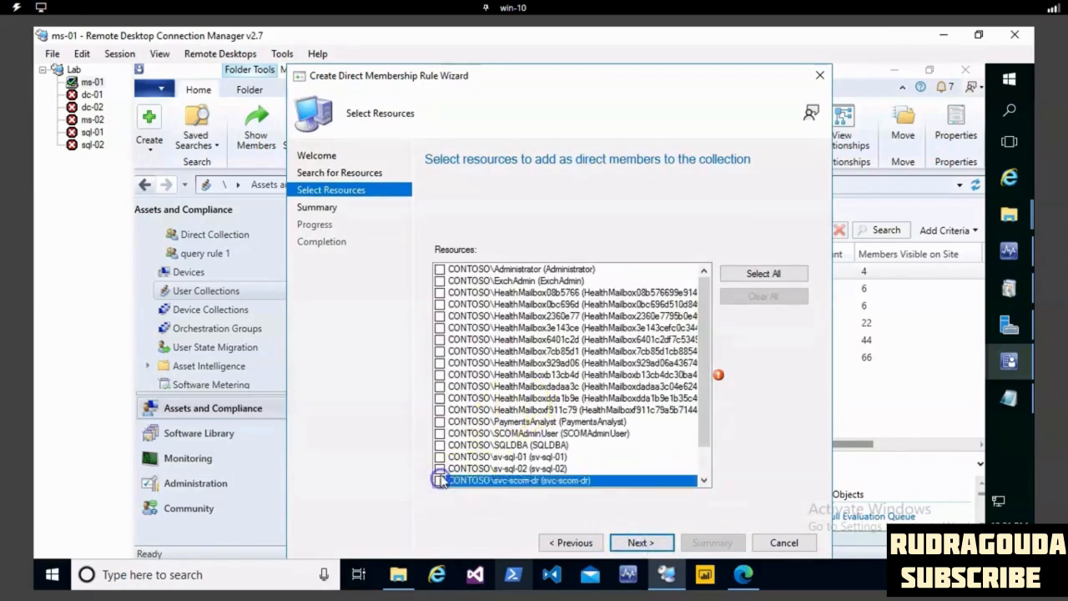
left_click(439, 468)
left_click(439, 445)
left_click(440, 433)
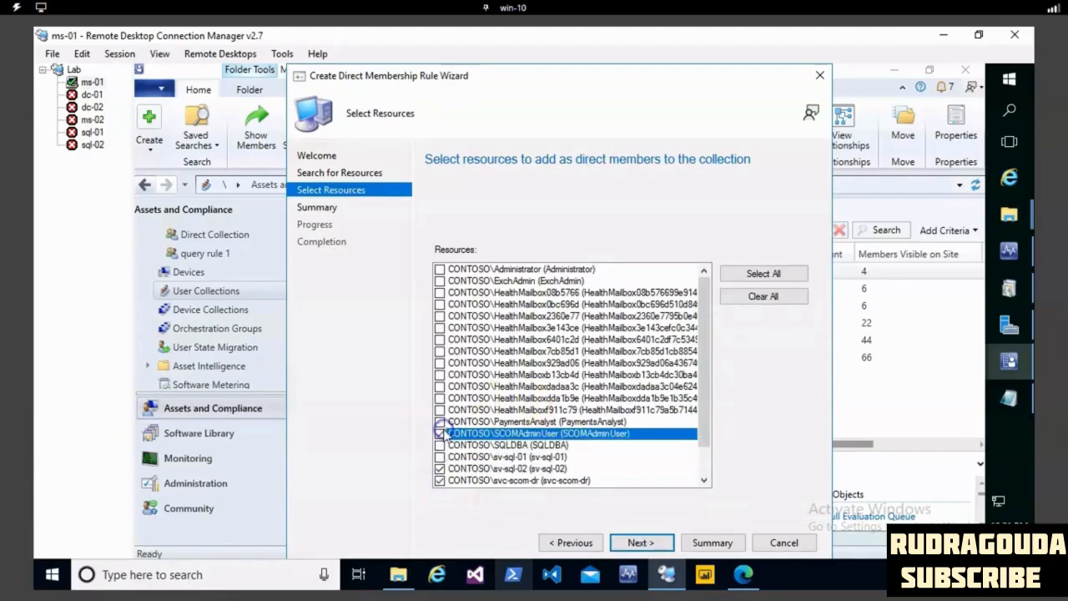
left_click(440, 456)
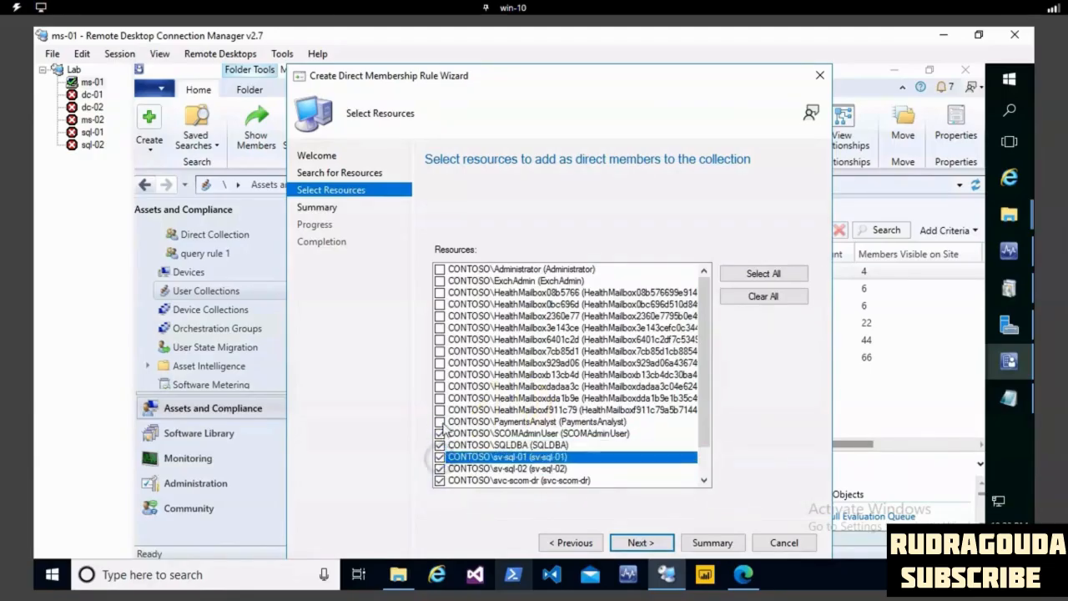
left_click(440, 421)
left_click(440, 409)
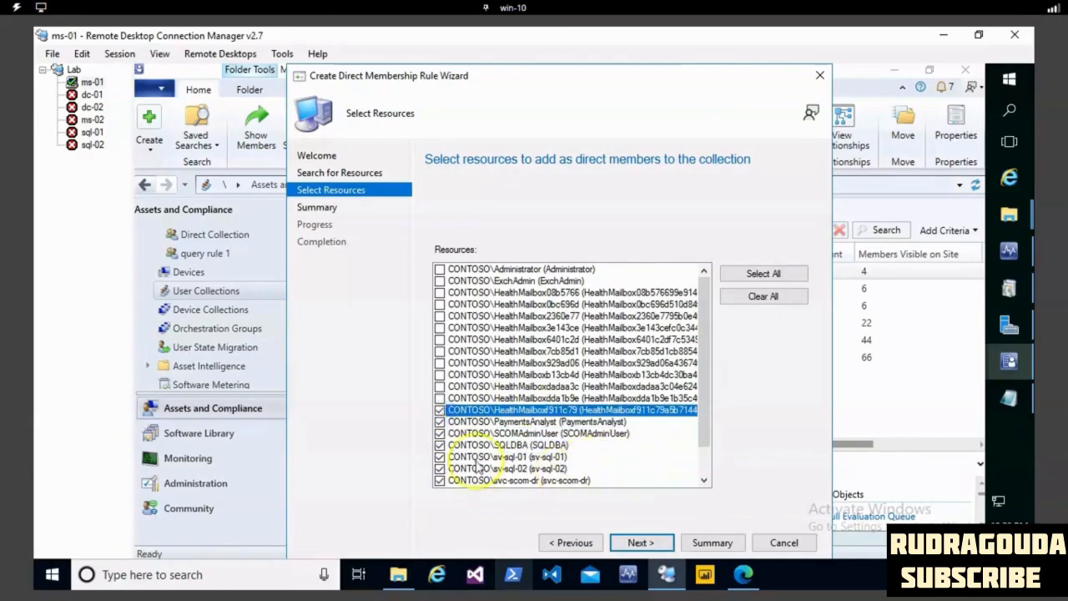
scroll(584, 440, "down", 1)
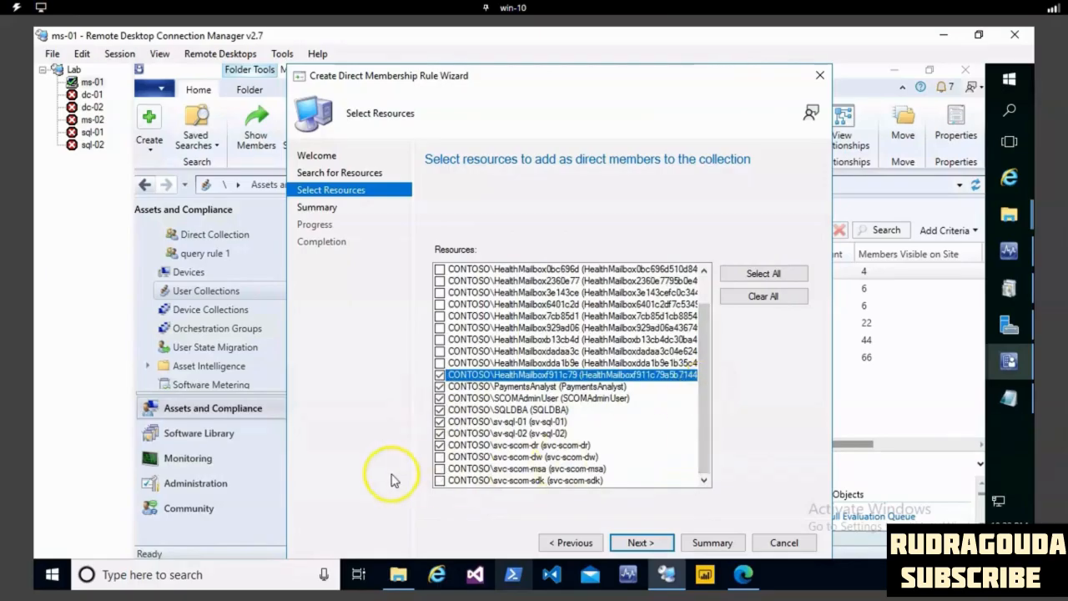
left_click(440, 480)
left_click(440, 457)
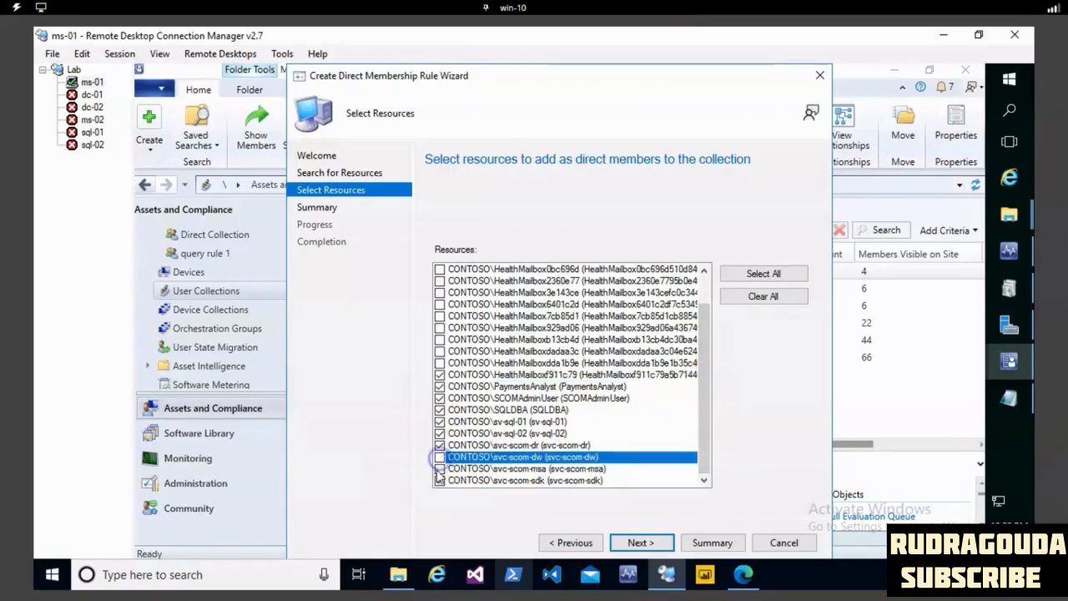
left_click(439, 468)
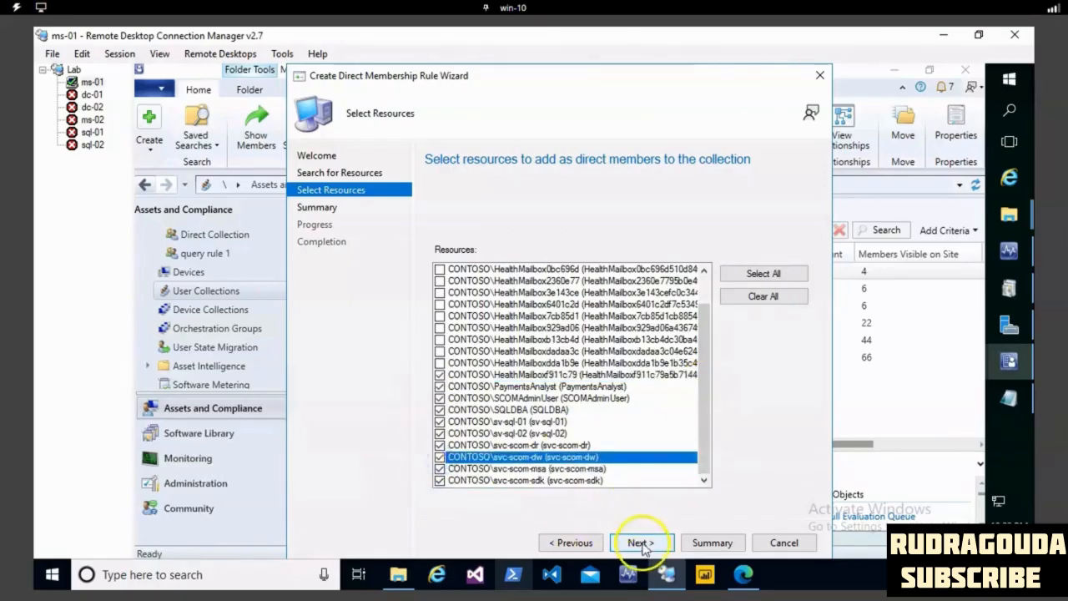
left_click(639, 543)
left_click(644, 542)
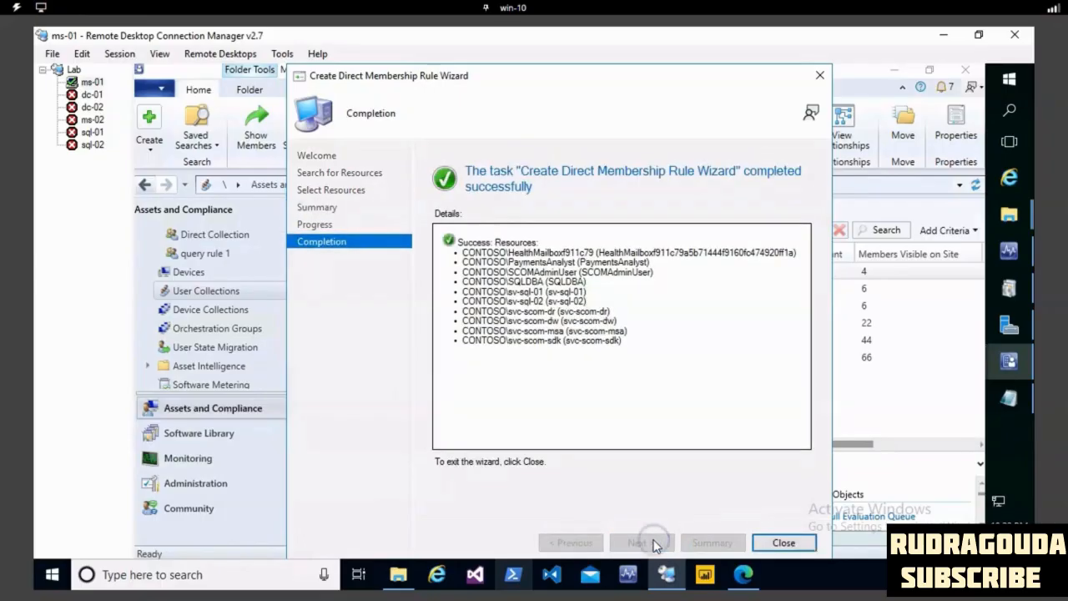
left_click(806, 542)
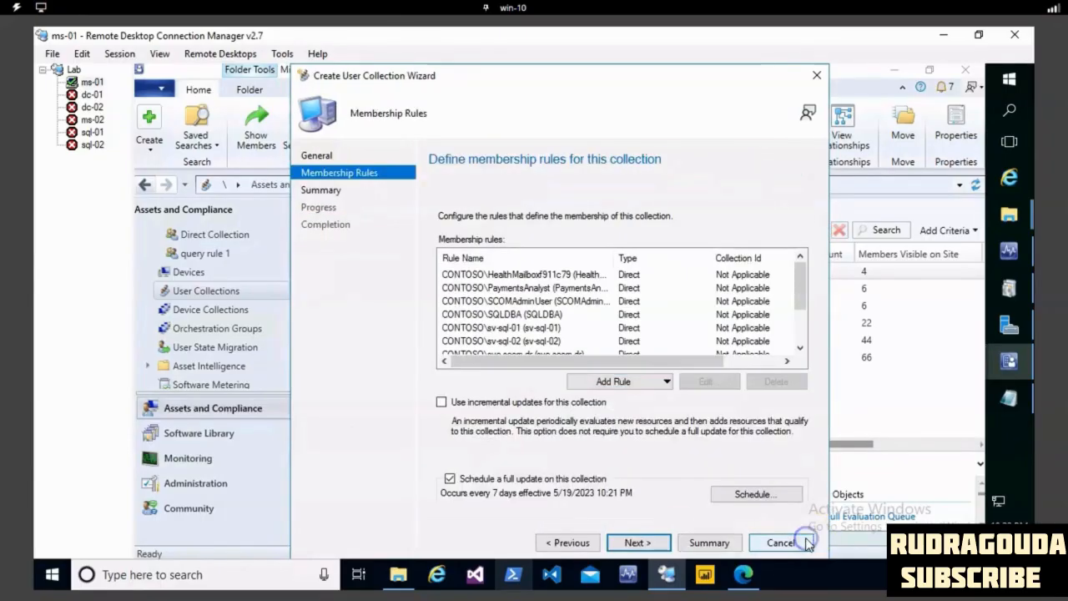
- Finish creating the user collection with its direct membership rules and close the wizard
left_click(663, 543)
left_click(664, 544)
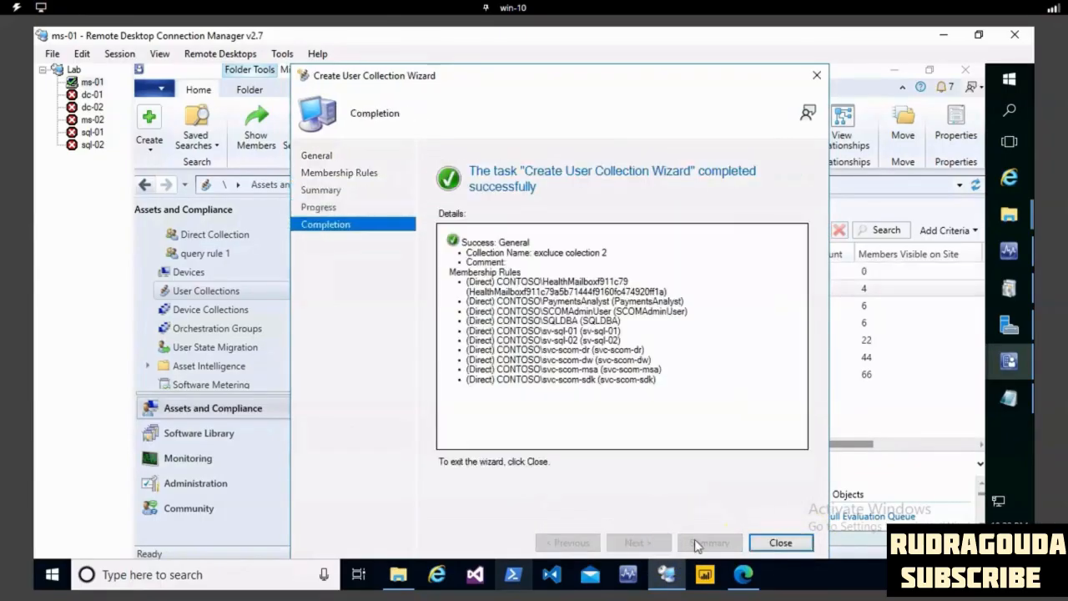
left_click(784, 543)
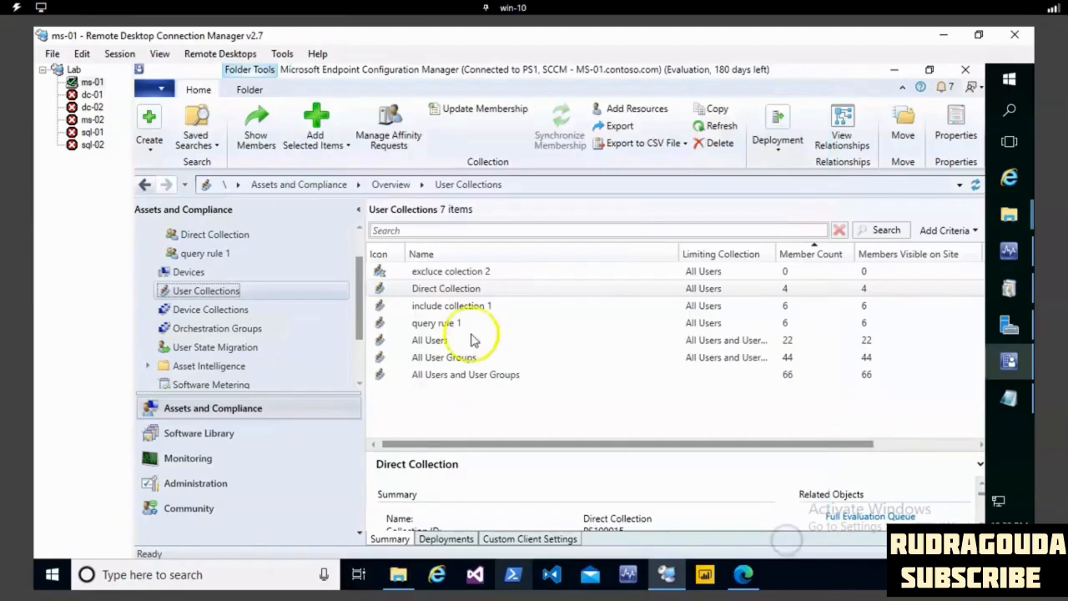
- Add an exclude collections rule for query rule 1 to the membership rules of excluce colection 2 and save its properties
right_click(686, 431)
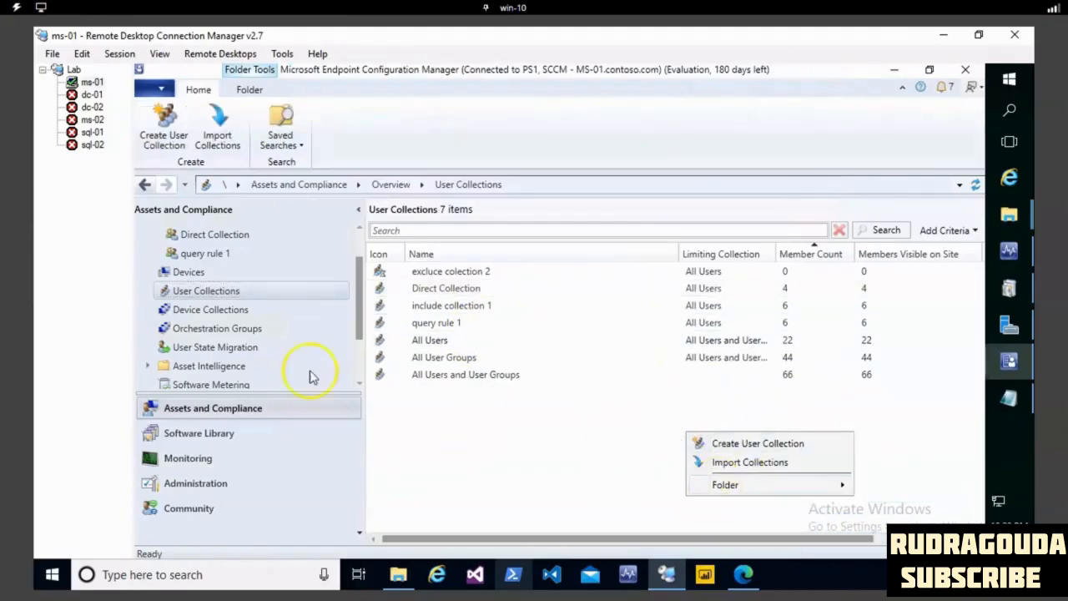
left_click(439, 323)
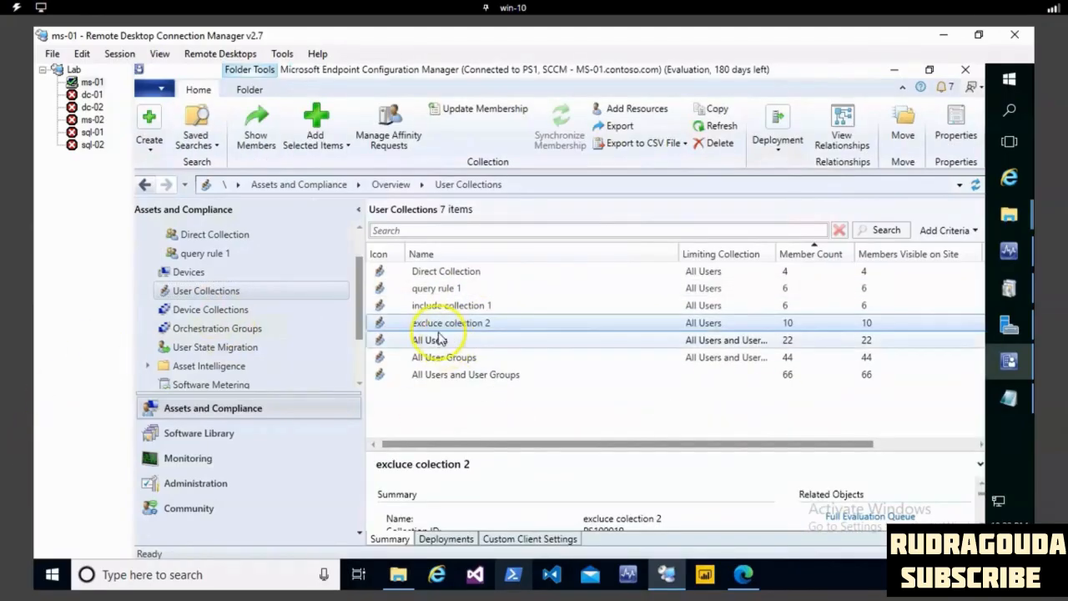
right_click(582, 323)
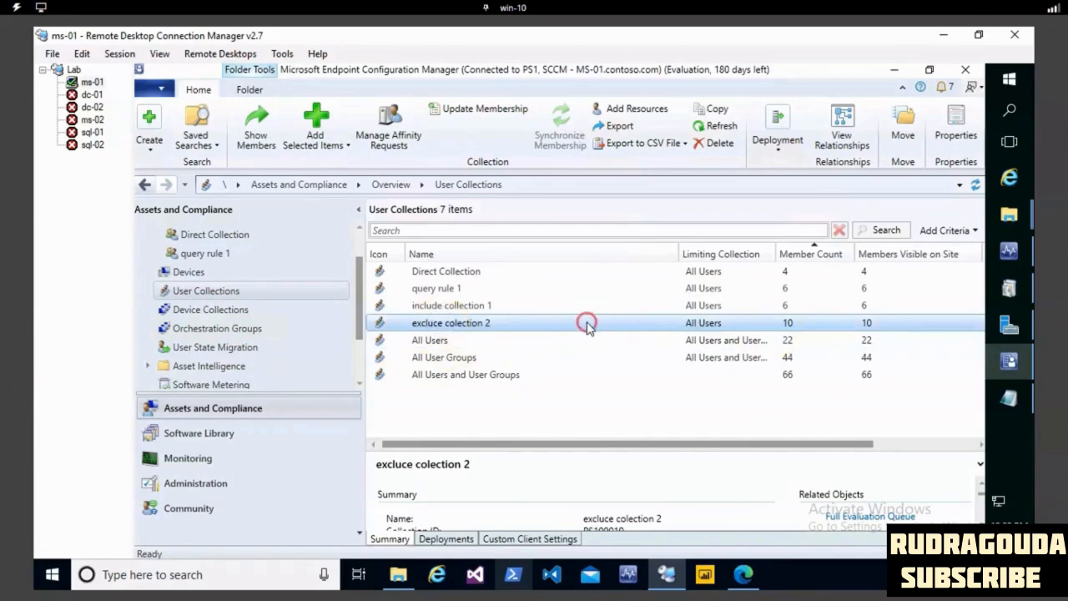
left_click(627, 374)
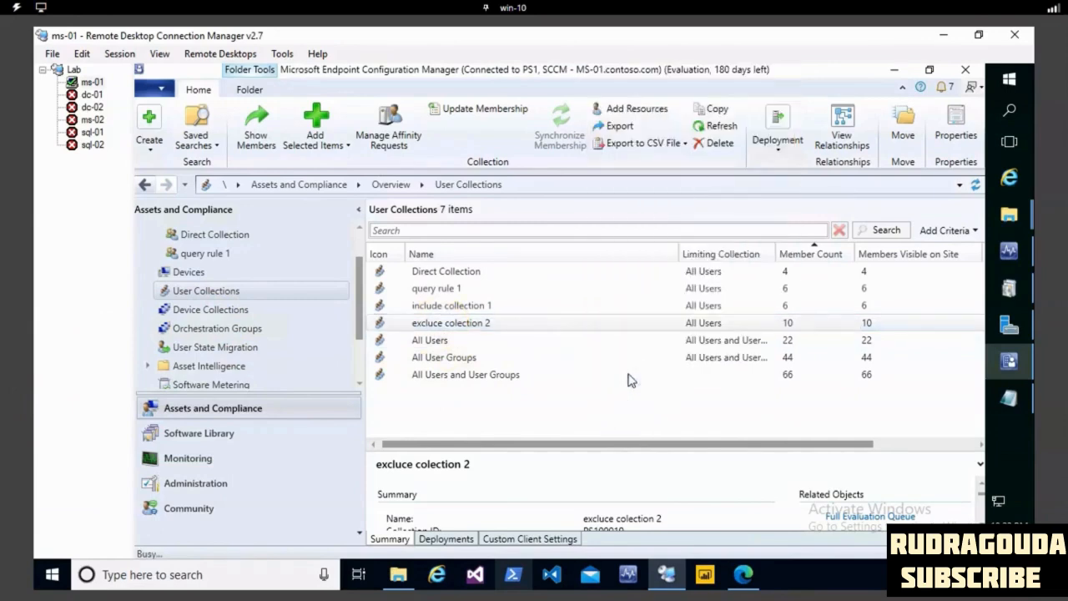
left_click(447, 140)
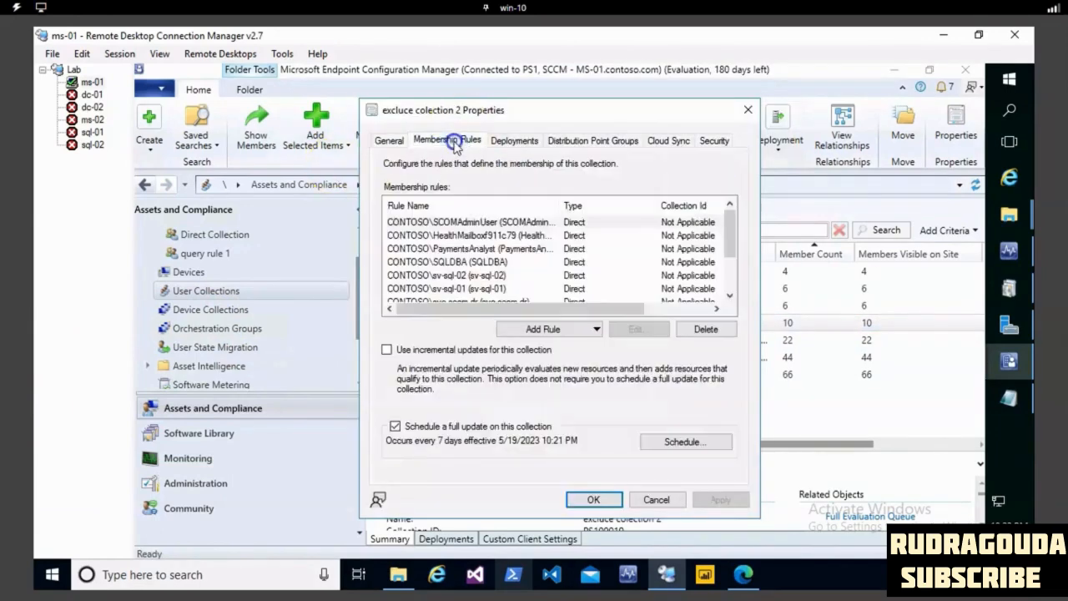
left_click(547, 328)
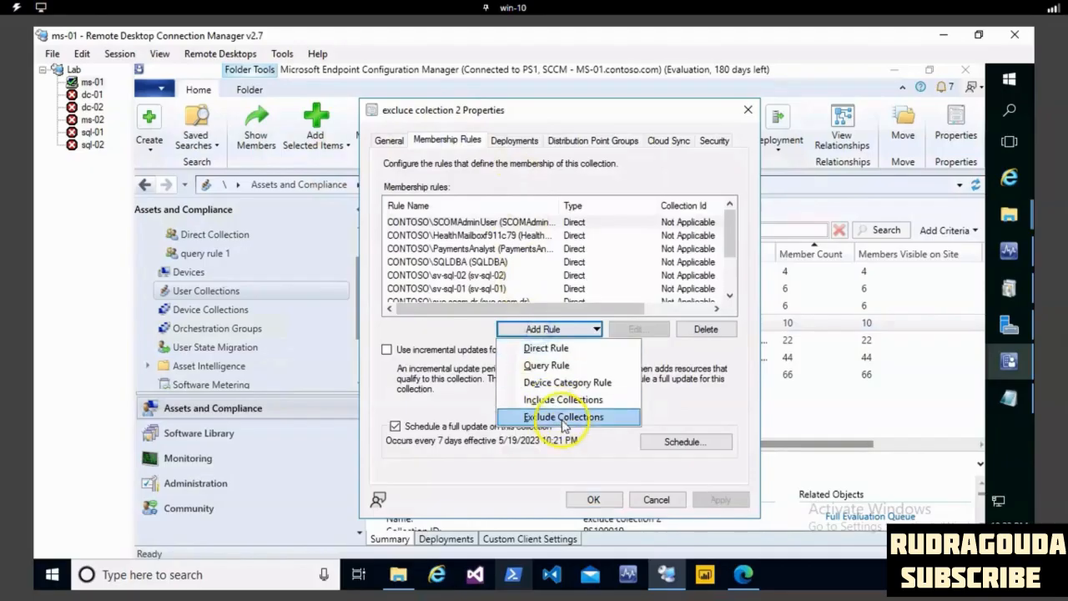
left_click(563, 417)
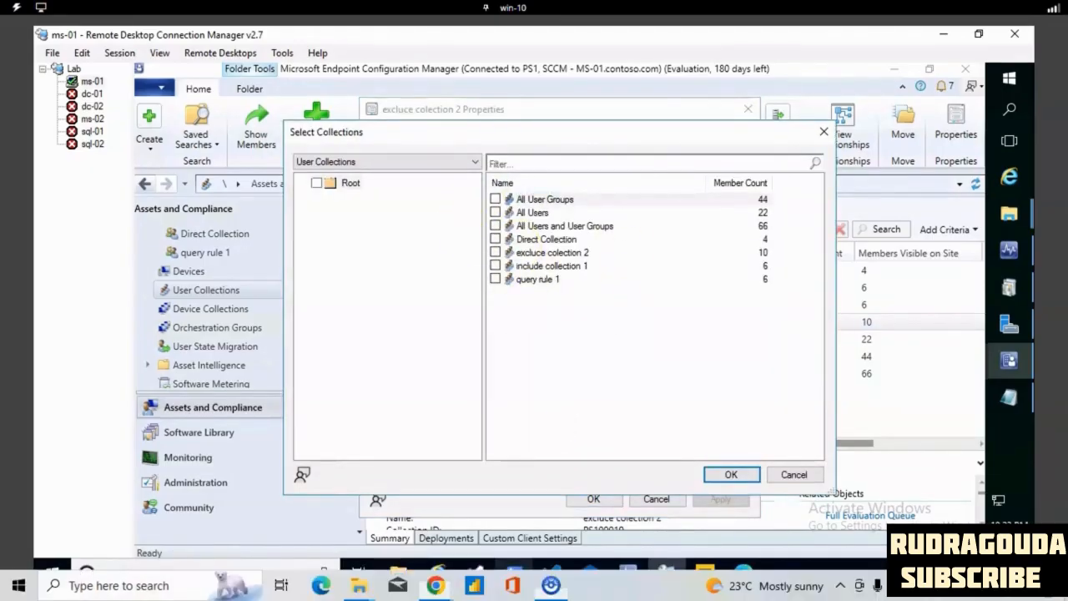
mouse_move(520, 154)
left_mouse_down()
mouse_move(625, 377)
mouse_move(555, 151)
left_mouse_up()
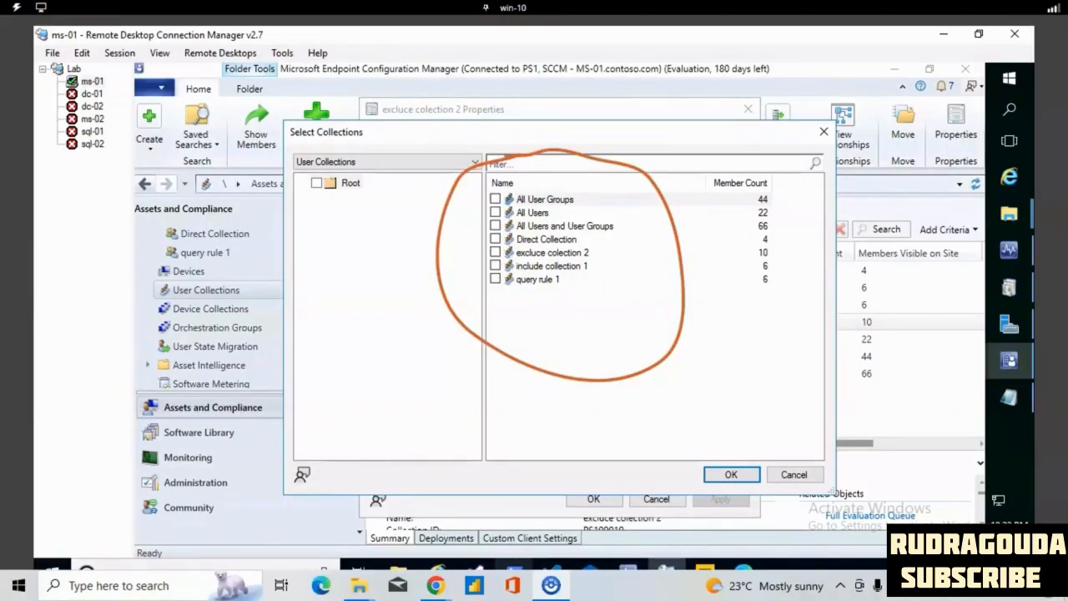
left_click(496, 280)
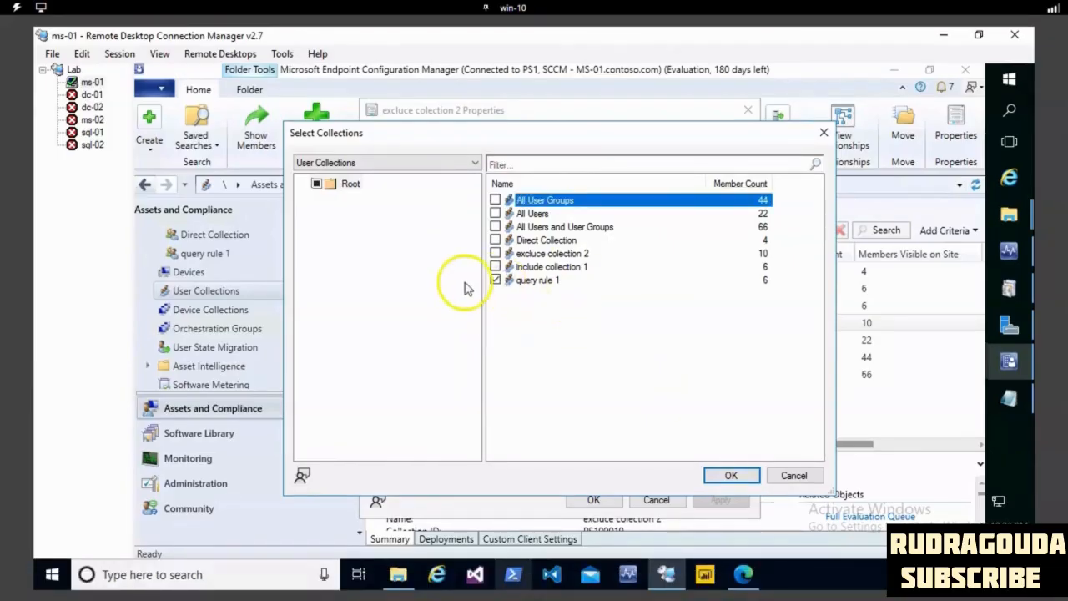
left_click(729, 475)
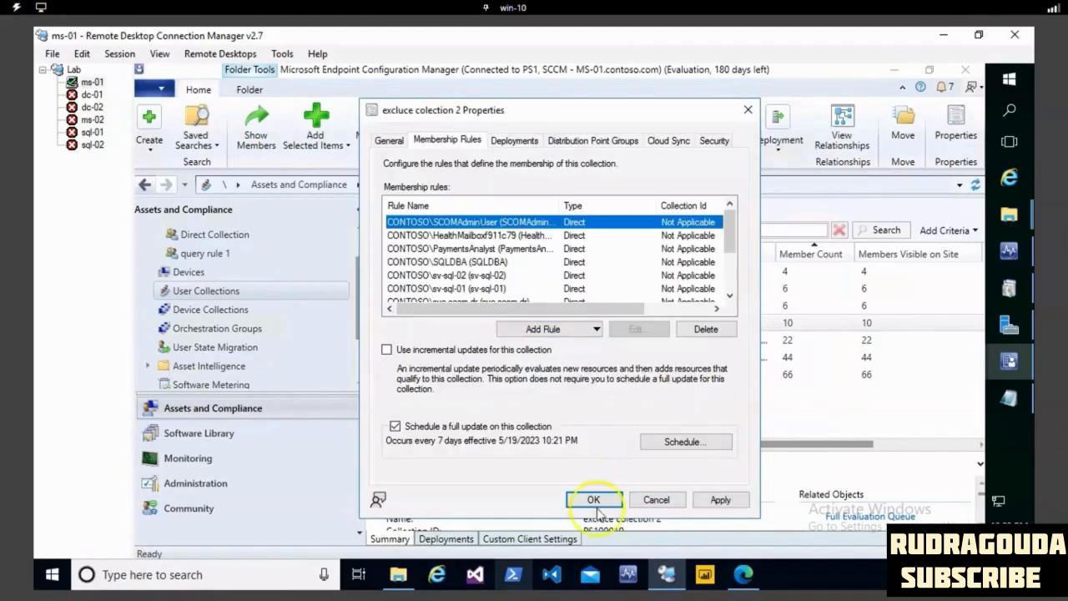
left_click(717, 499)
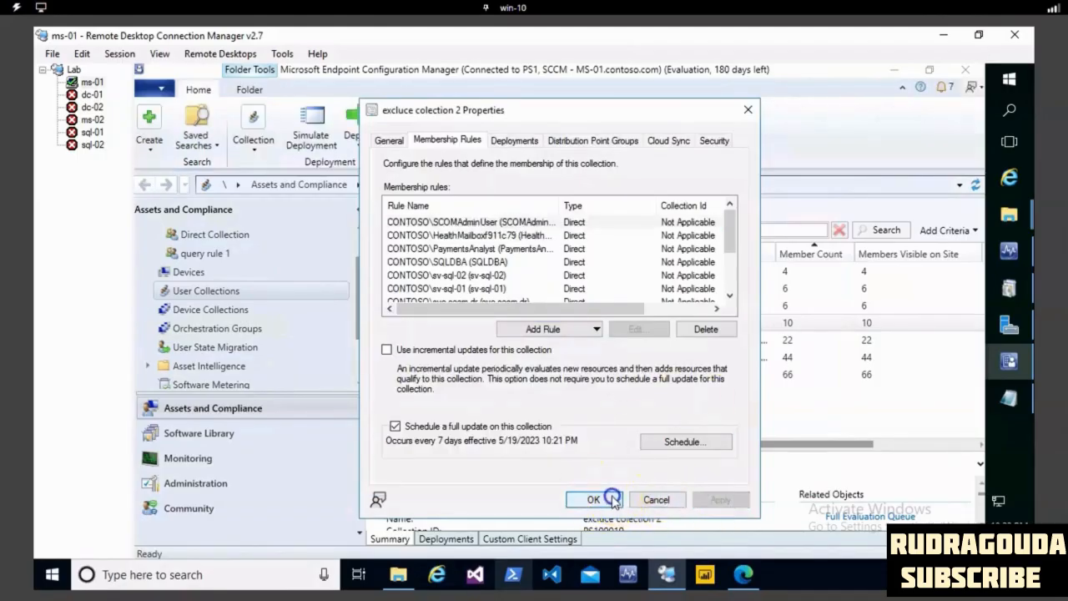
left_click(613, 499)
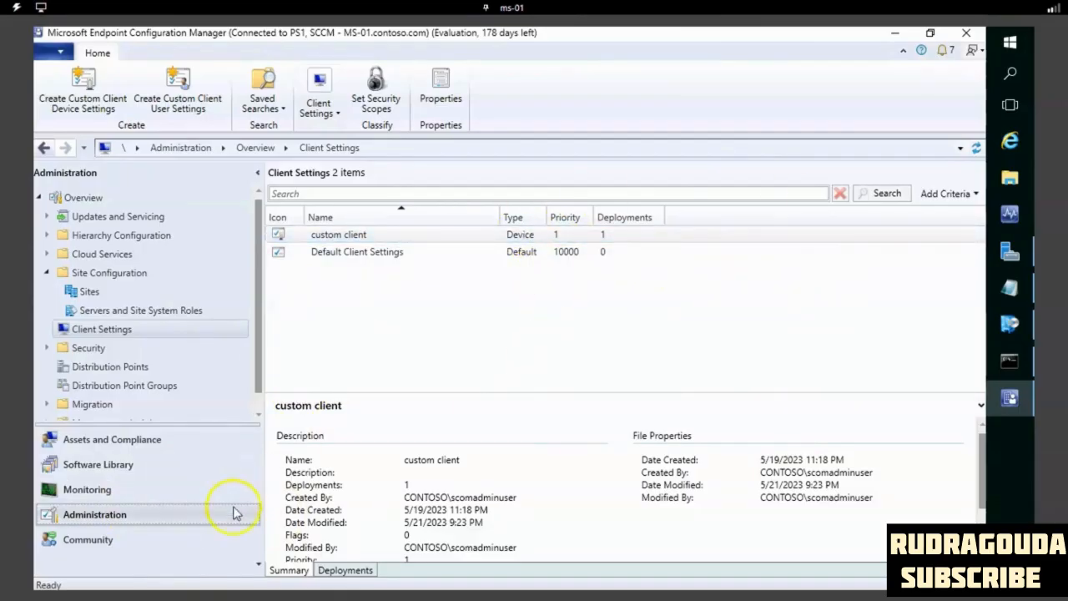
- Start a Configuration Manager Remote Control session to the SQL-01 device from the Devices node of Assets and Compliance
left_click(143, 441)
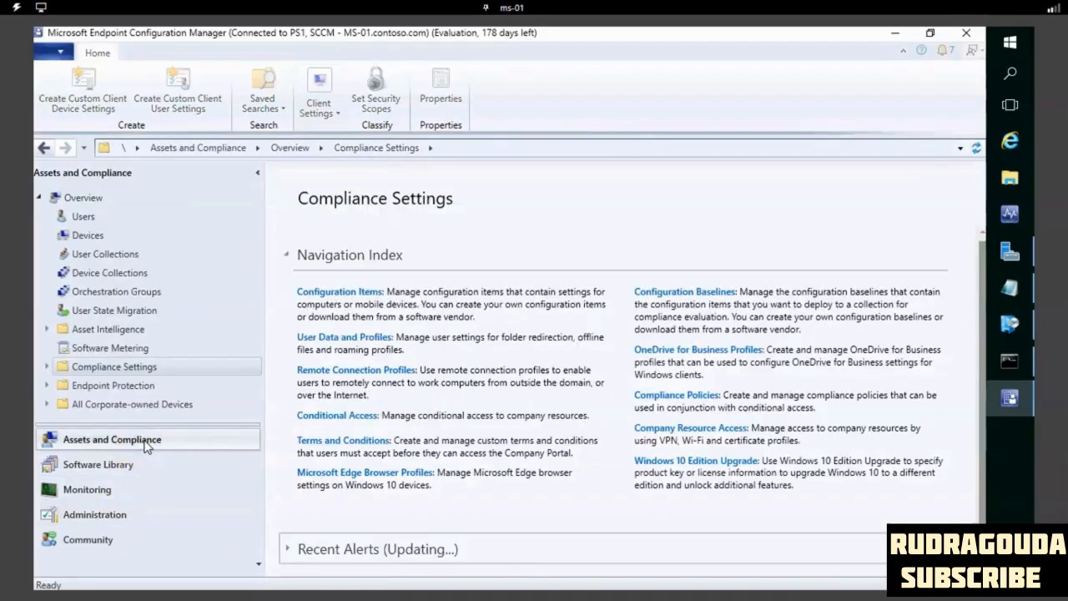
left_click(81, 240)
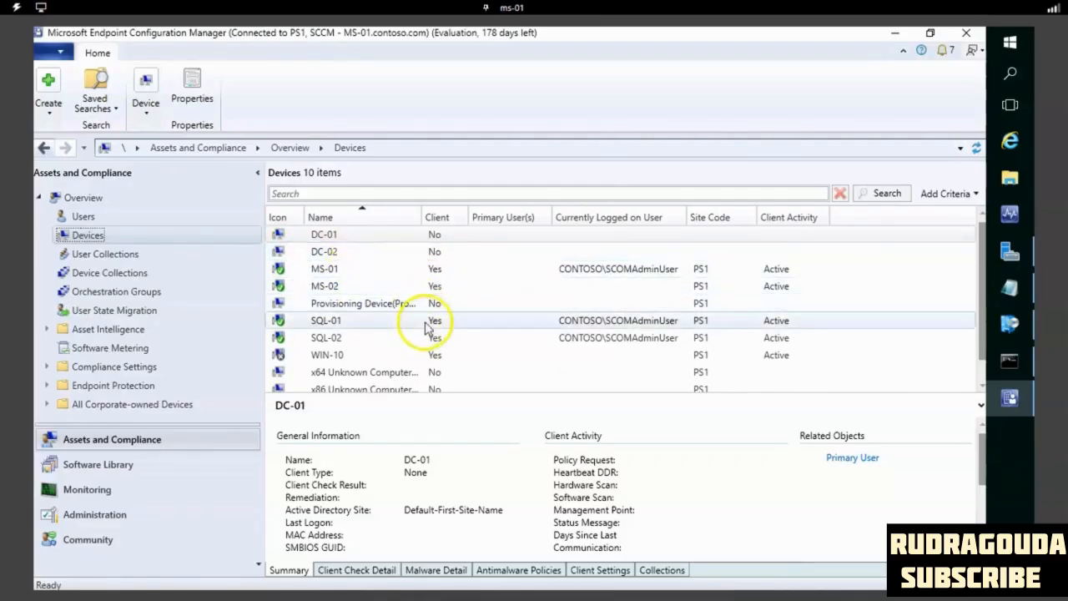
left_click(334, 323)
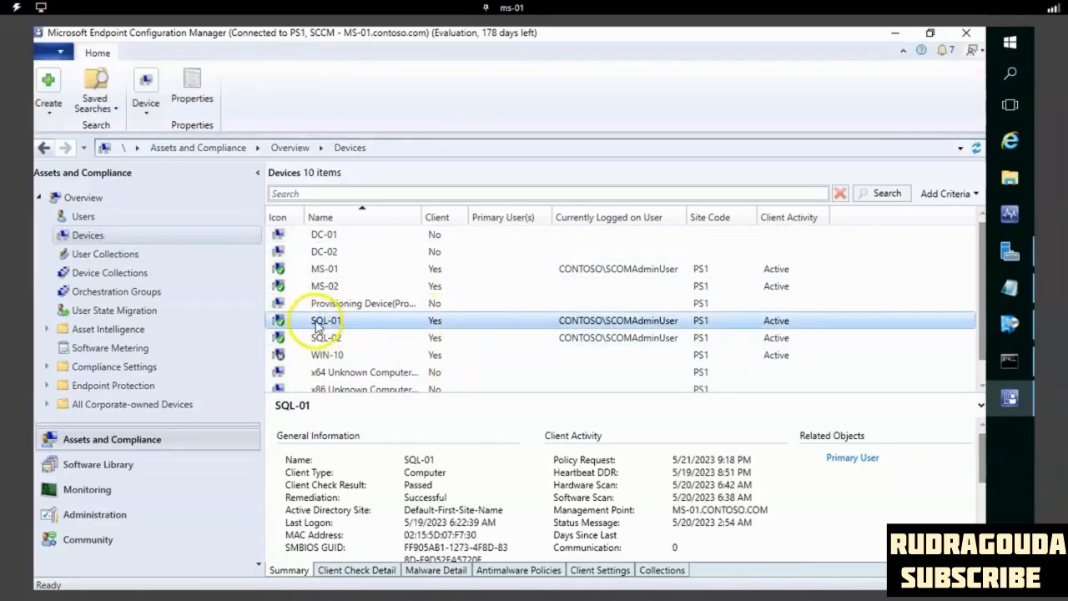
right_click(340, 319)
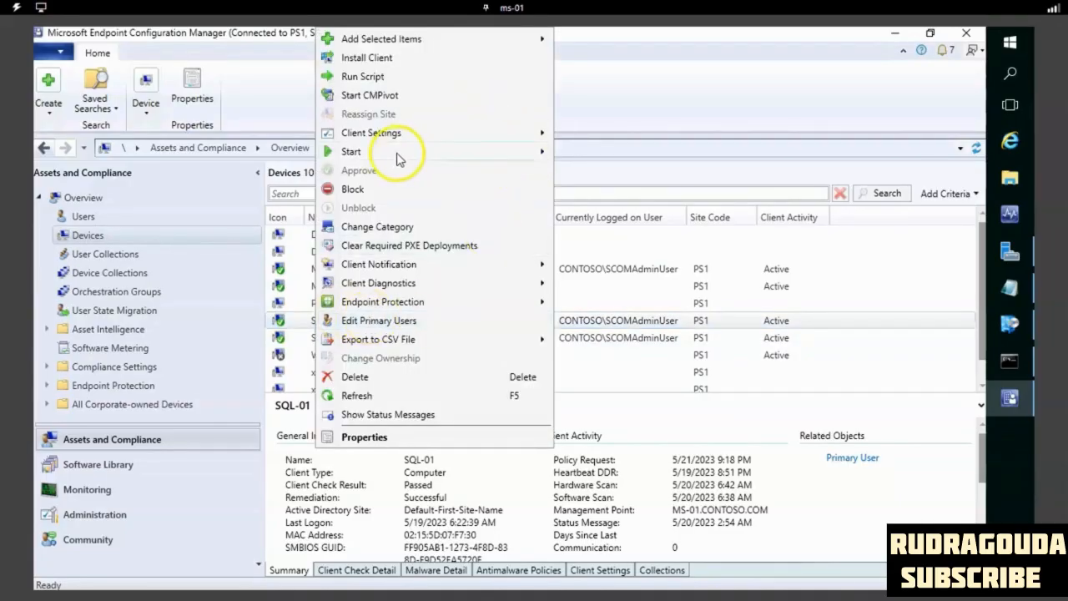
mouse_move(540, 158)
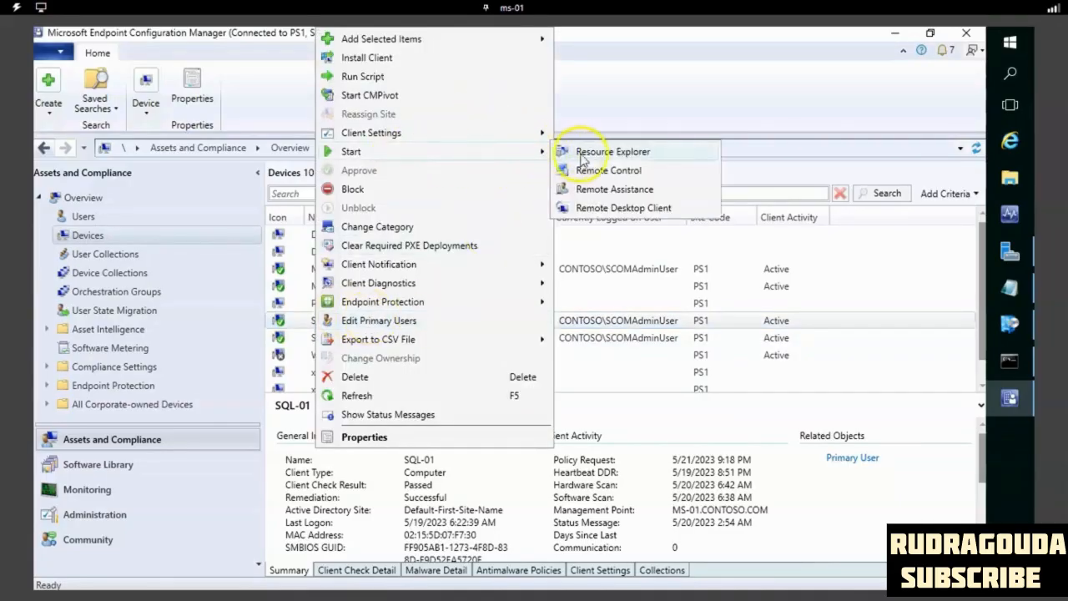
left_click(622, 171)
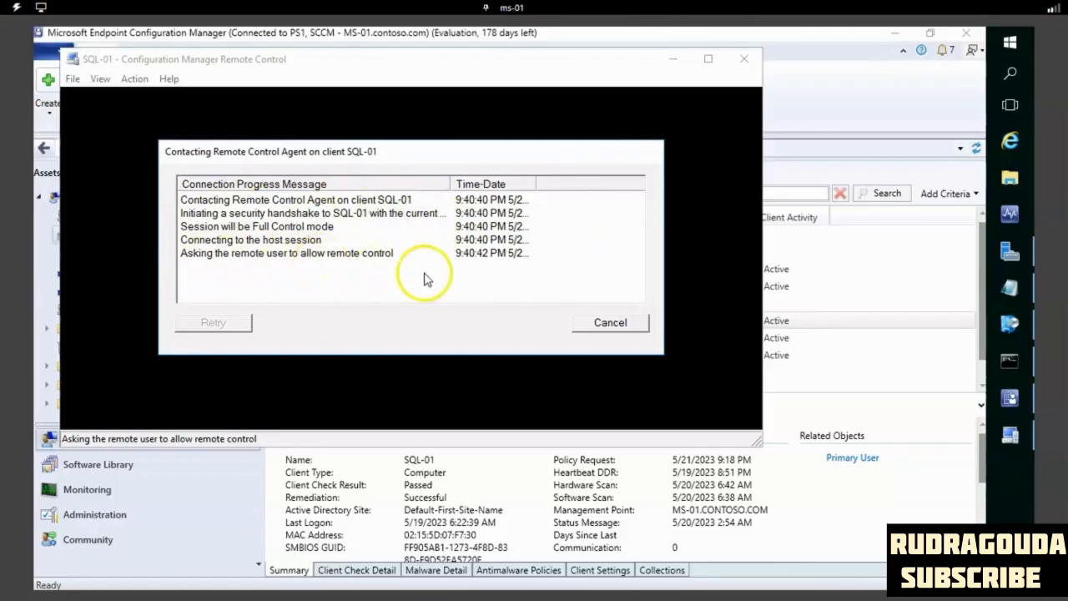
- Switch from the ms-01 session to the sql-01 machine's session to answer the remote control request
left_click(512, 8)
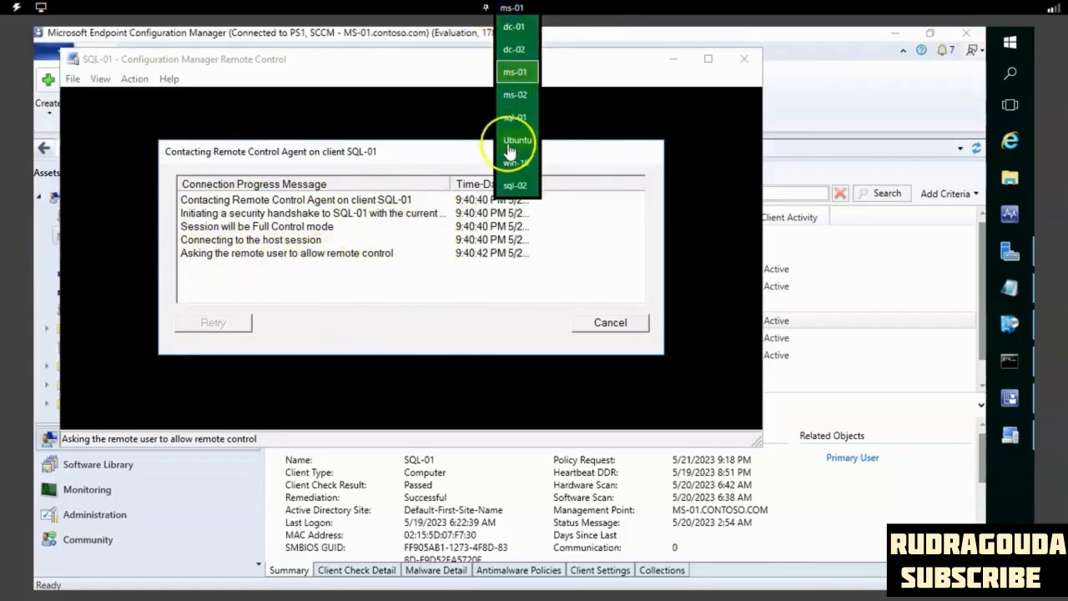
left_click(514, 117)
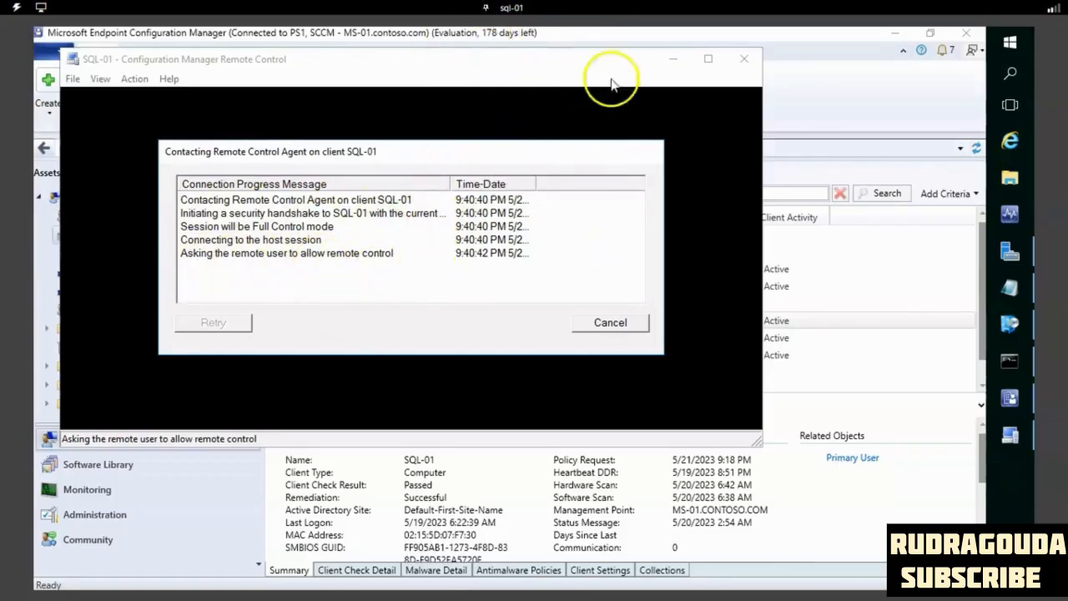
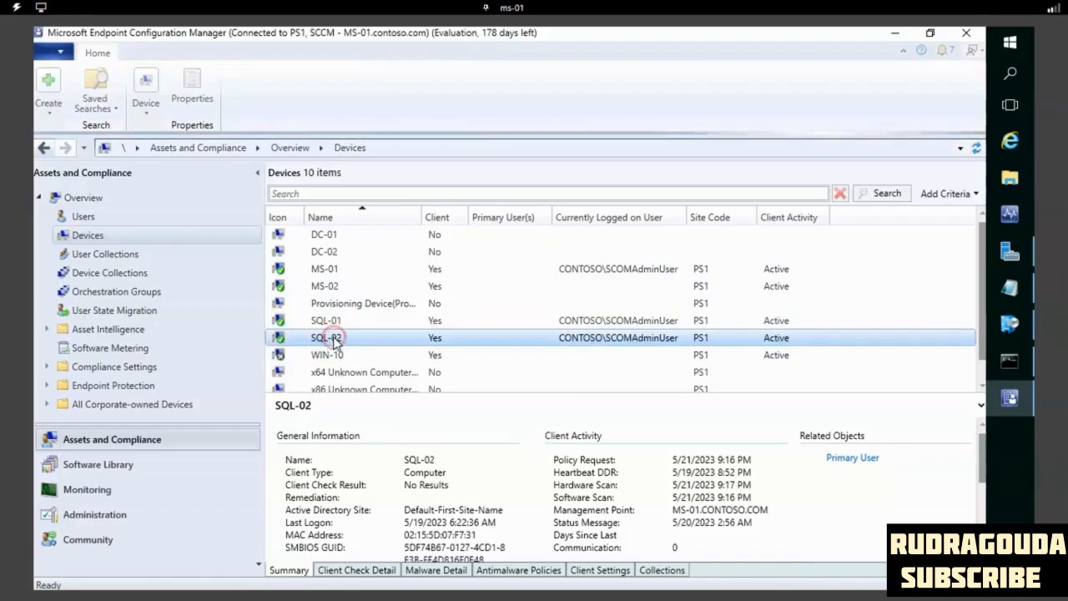
mouse_move(553, 152)
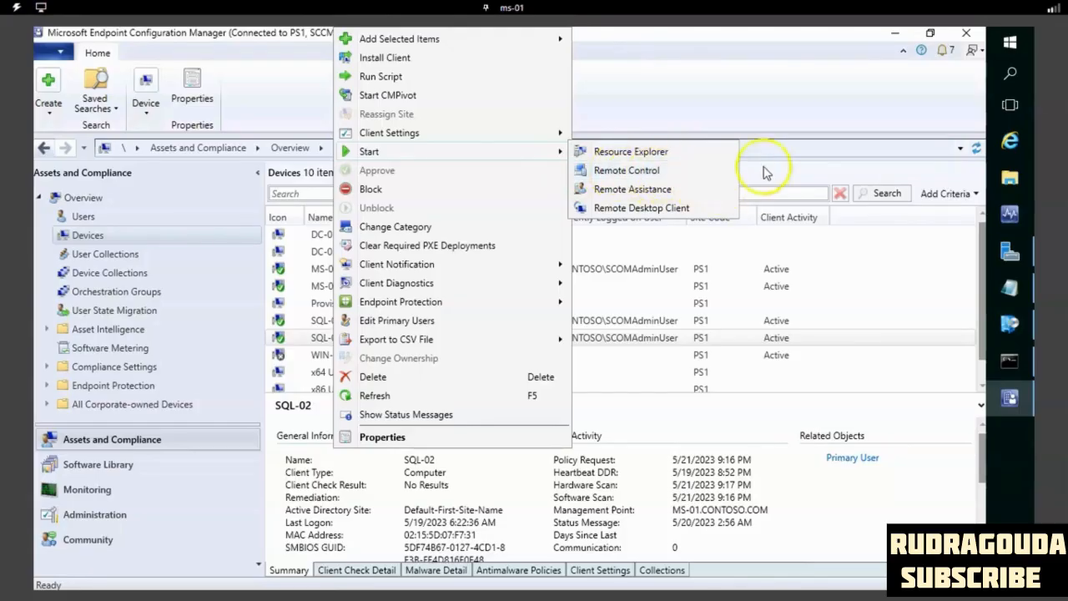
left_click(760, 117)
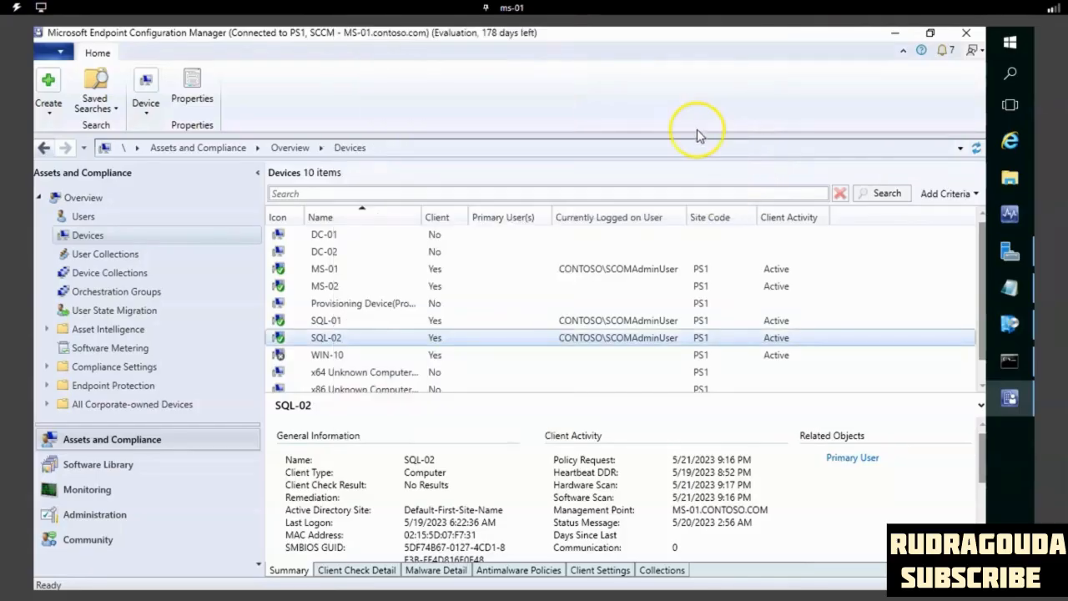
- Open the Remote Tools settings in the properties of the custom client device settings under Administration's Client Settings
left_click(119, 516)
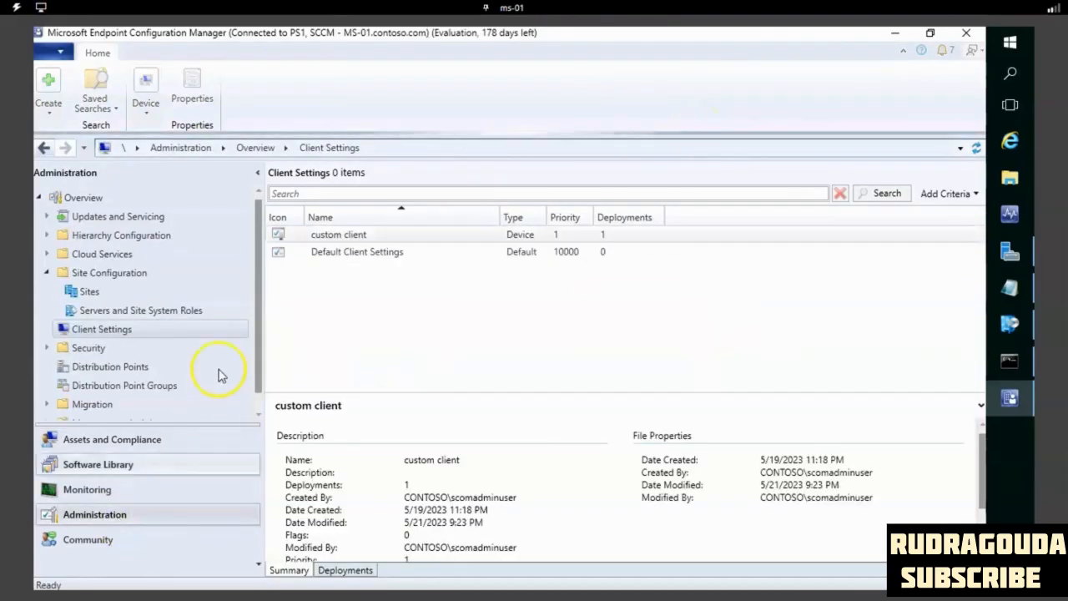
left_click(92, 333)
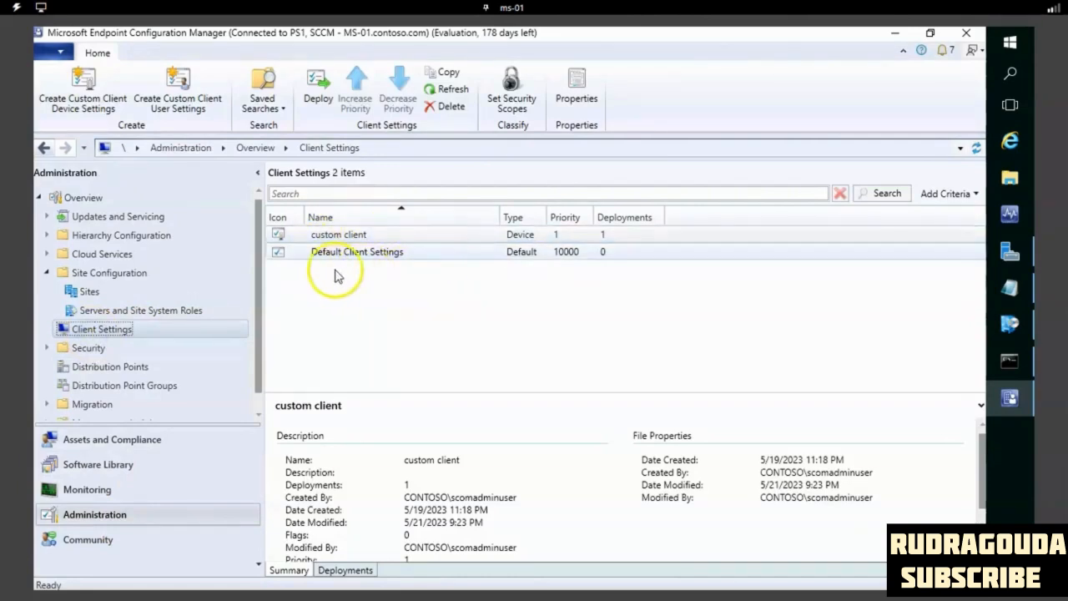
left_click(374, 238)
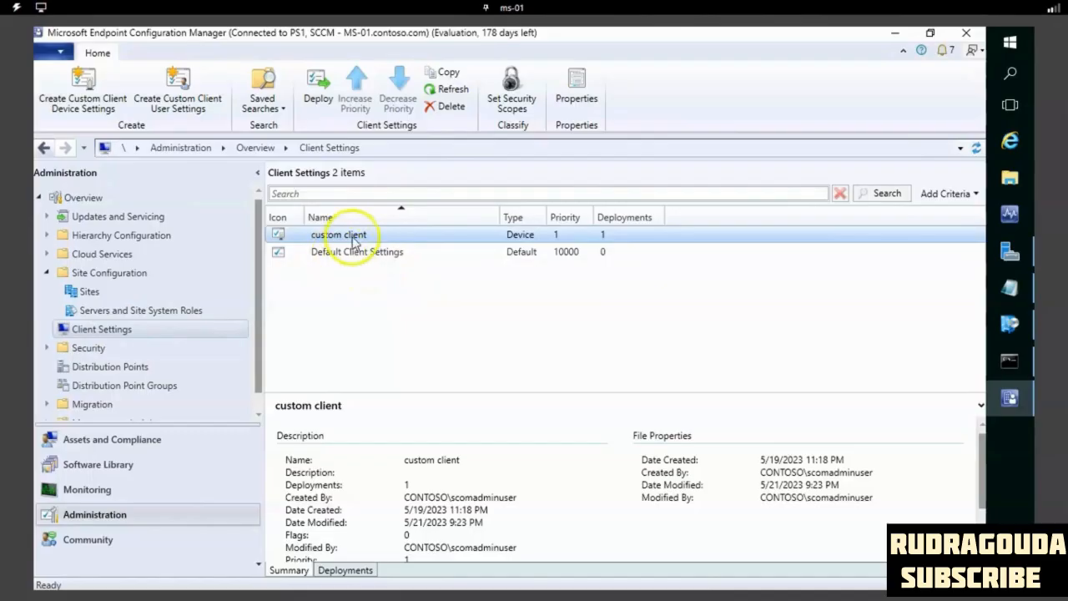
right_click(356, 239)
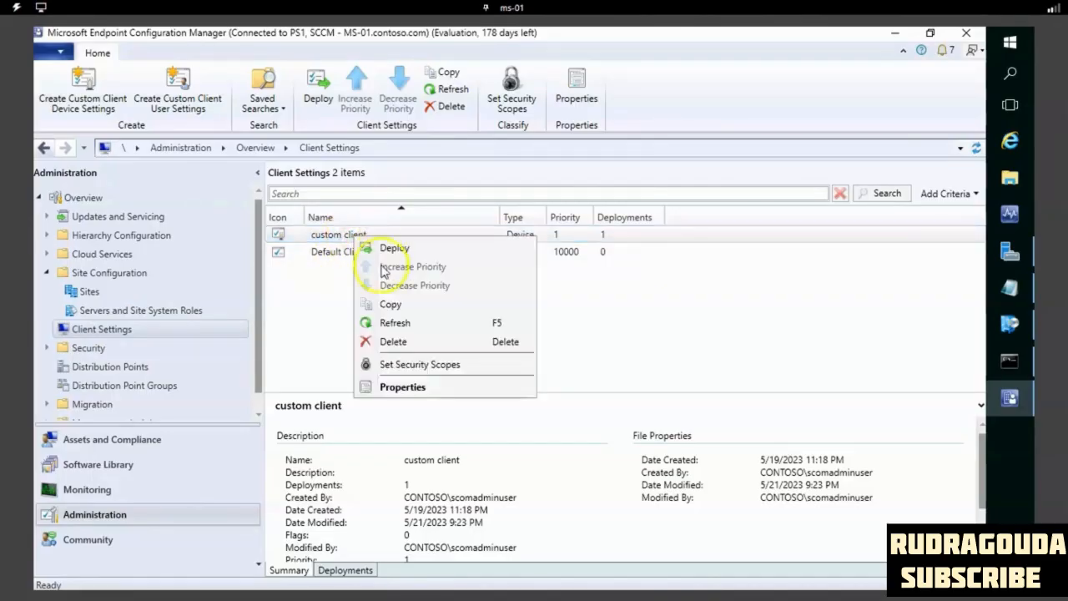
left_click(396, 386)
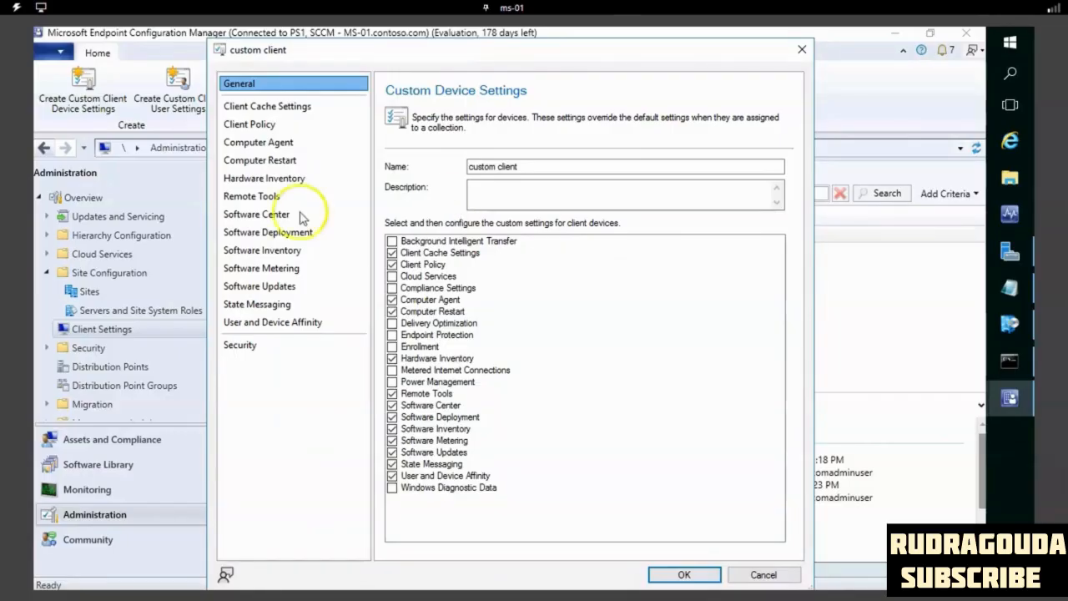
left_click(247, 212)
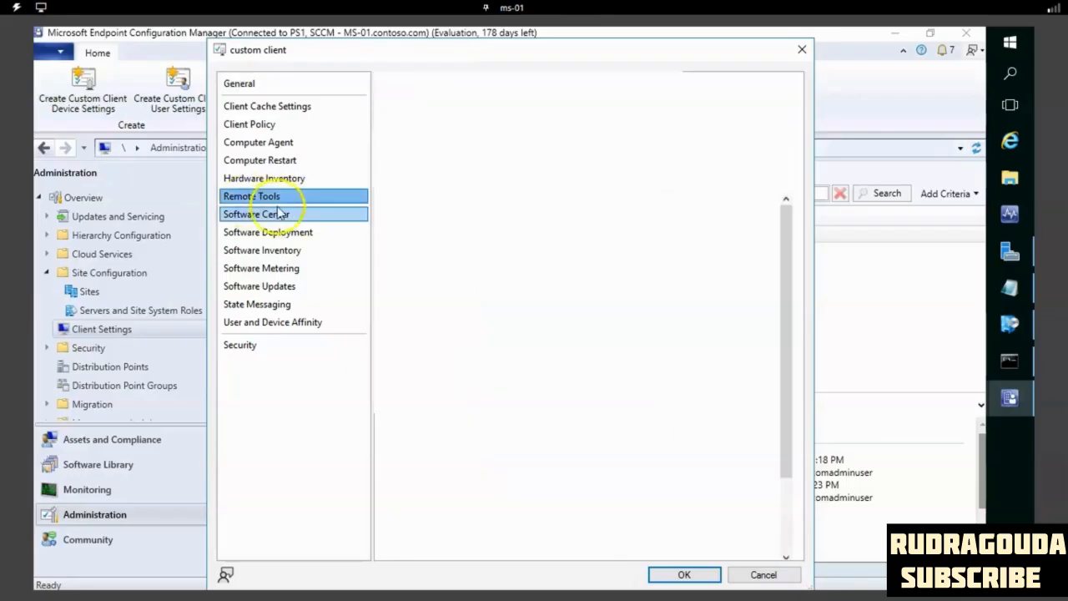
left_click(266, 202)
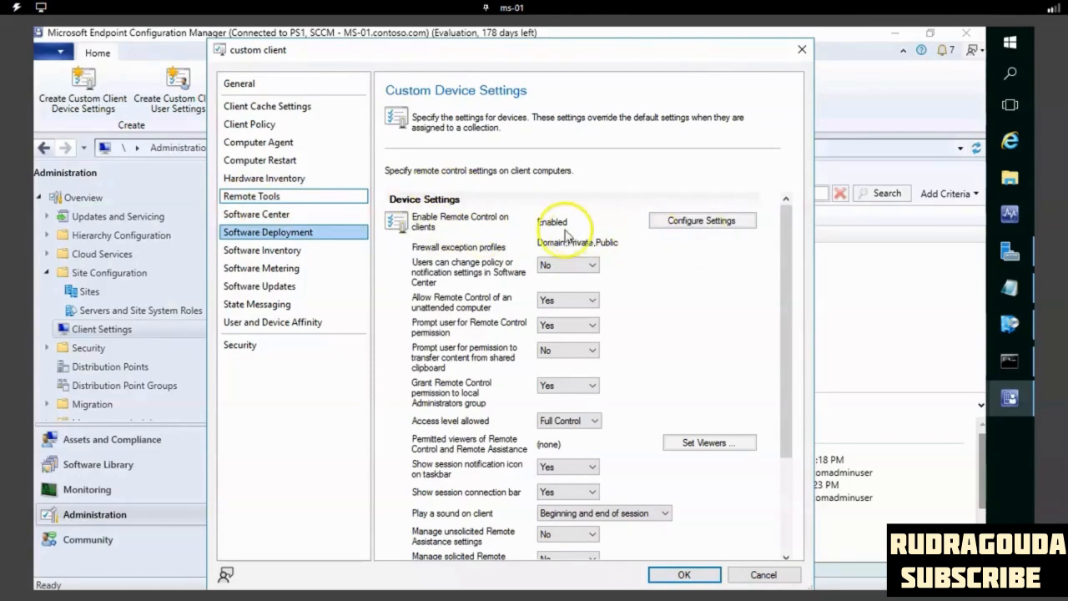
- Enable Remote Control on client computers with the Domain, Private and Public firewall profiles, and save the custom client settings
left_click(677, 221)
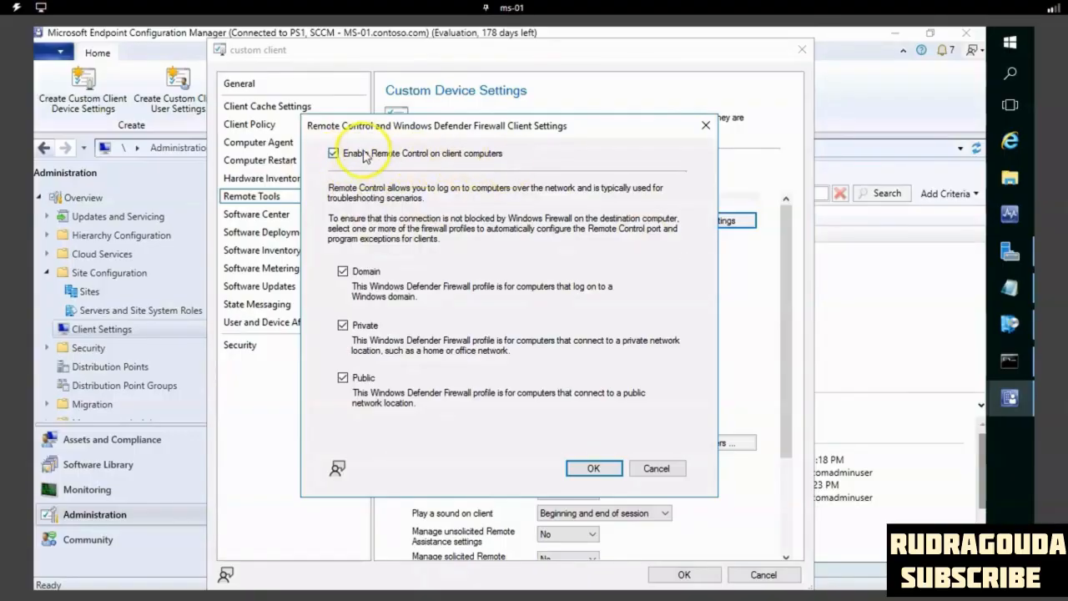
left_click(334, 153)
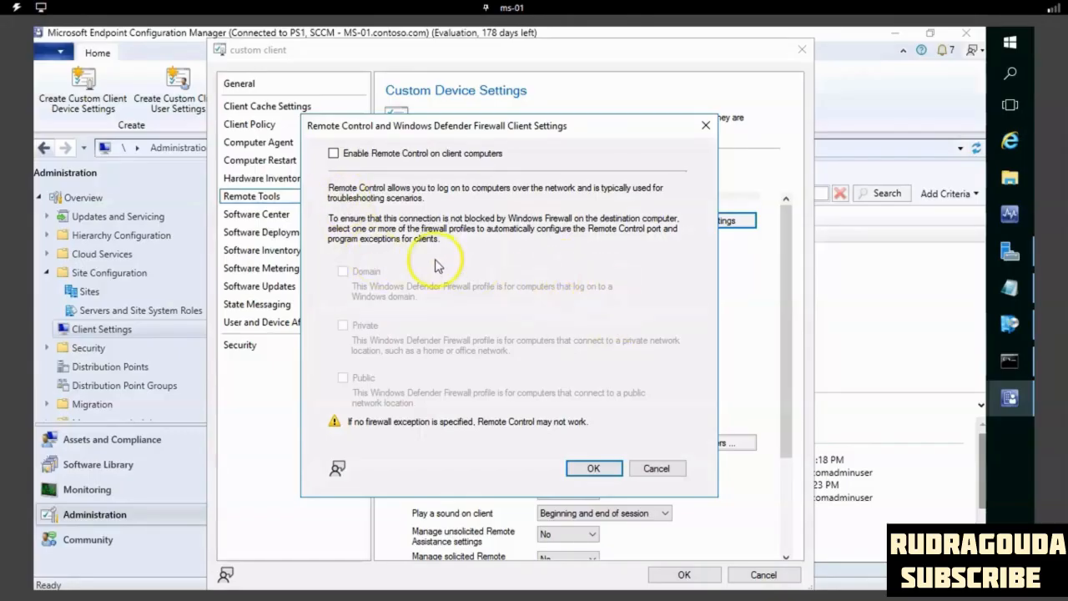
left_click(335, 154)
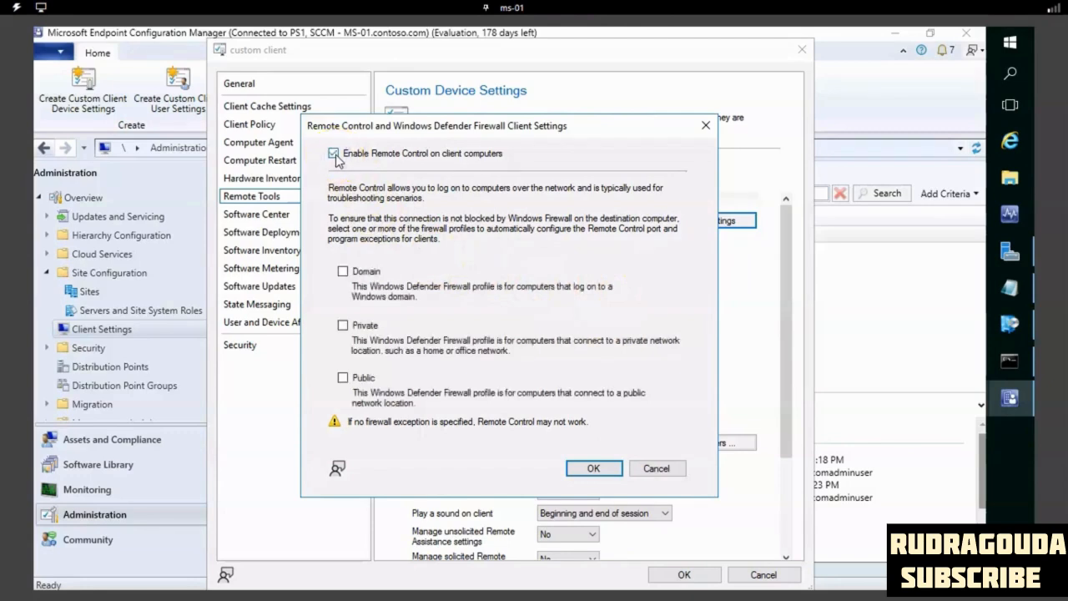
left_click(343, 271)
left_click(342, 325)
left_click(342, 378)
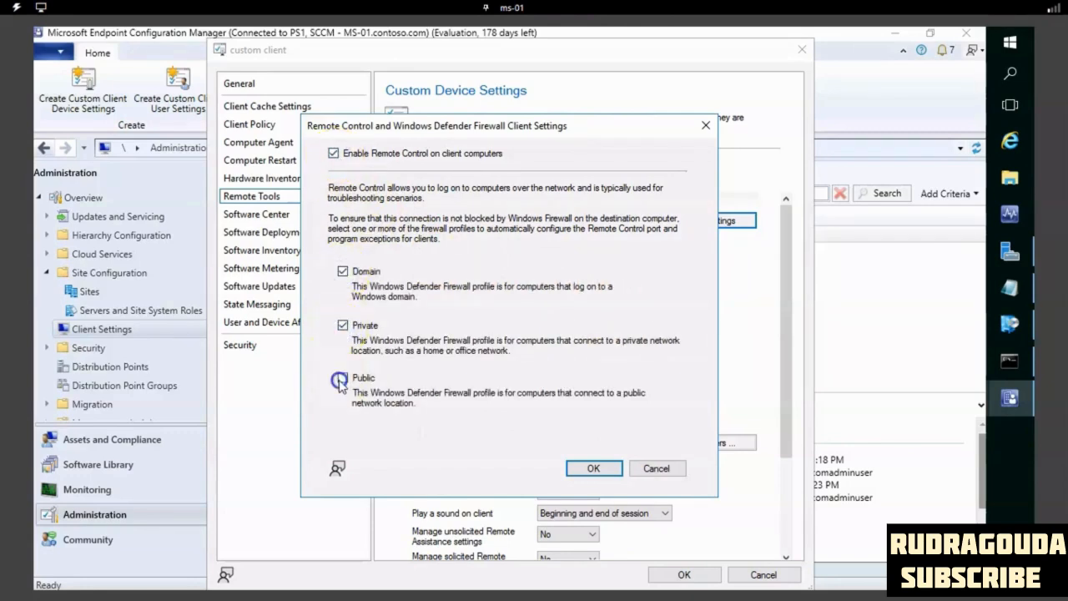
left_click(602, 471)
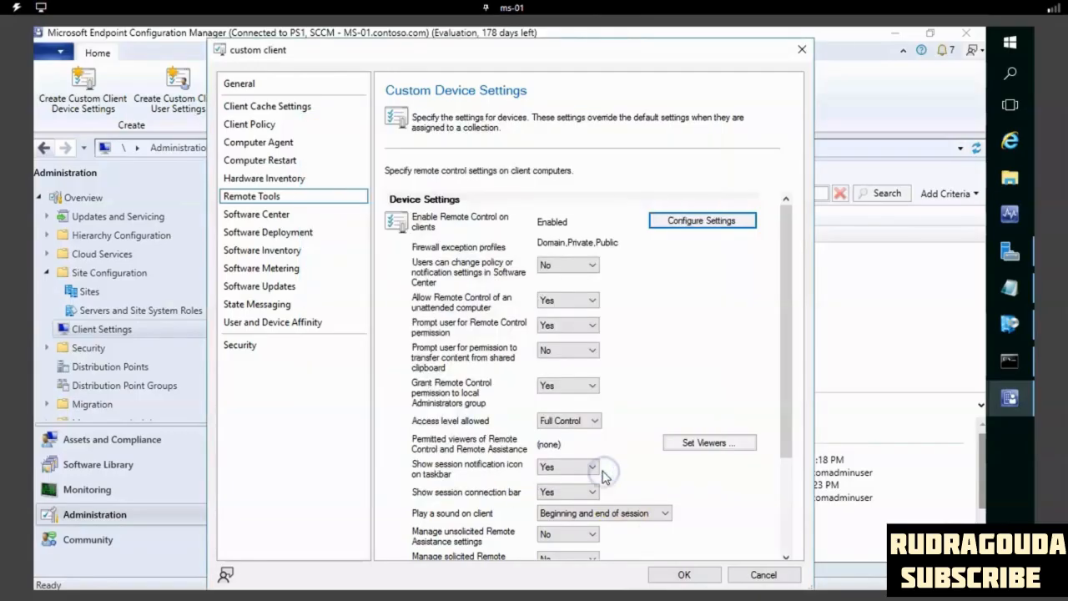
left_click(674, 574)
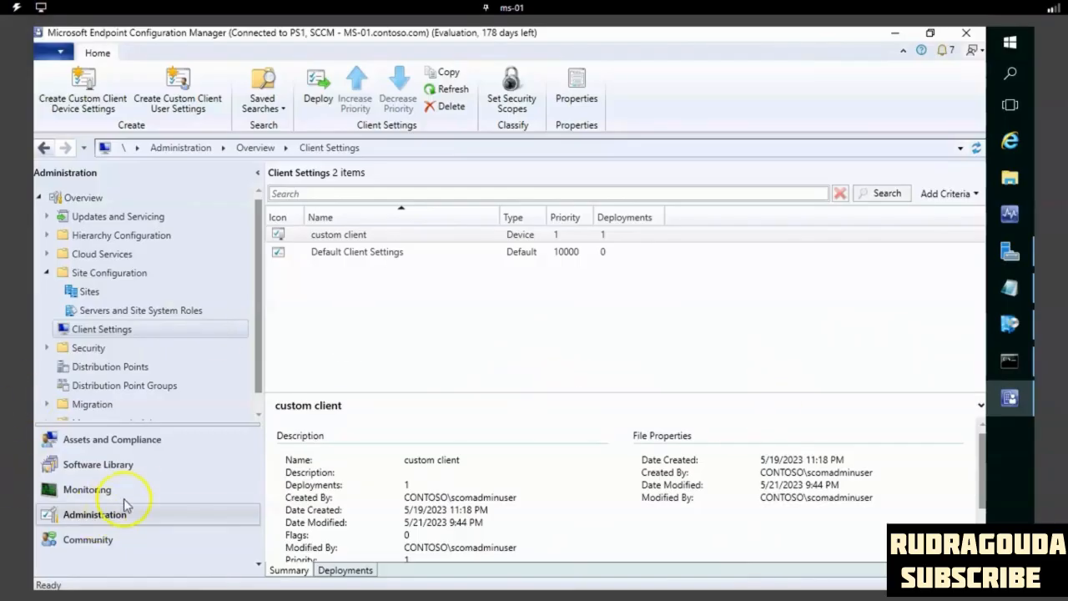
- Start Resource Explorer for the MS-02 device from the Devices node of Assets and Compliance
left_click(125, 441)
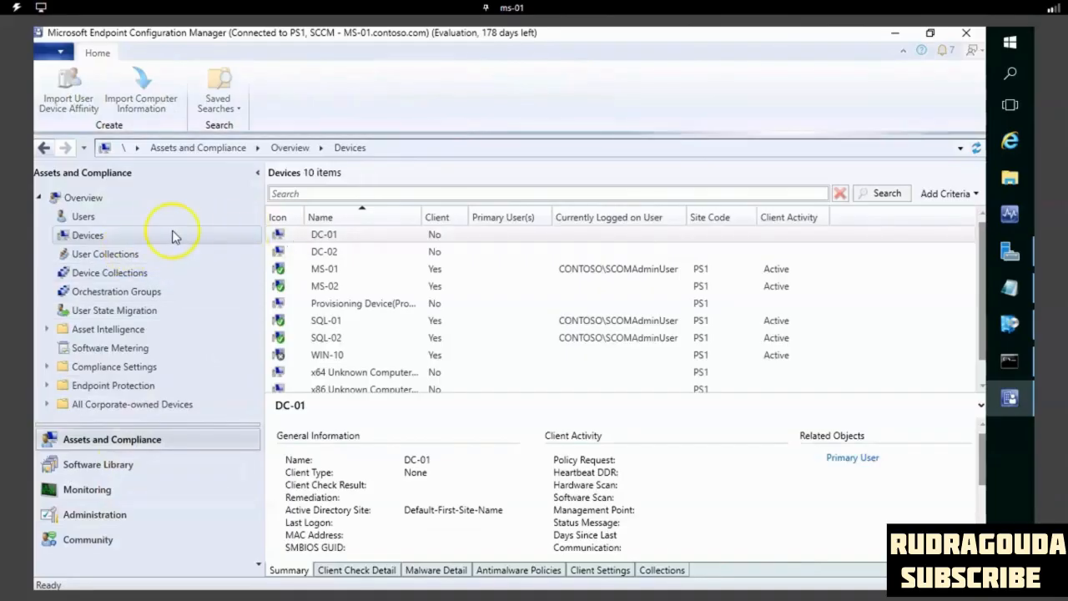
left_click(340, 287)
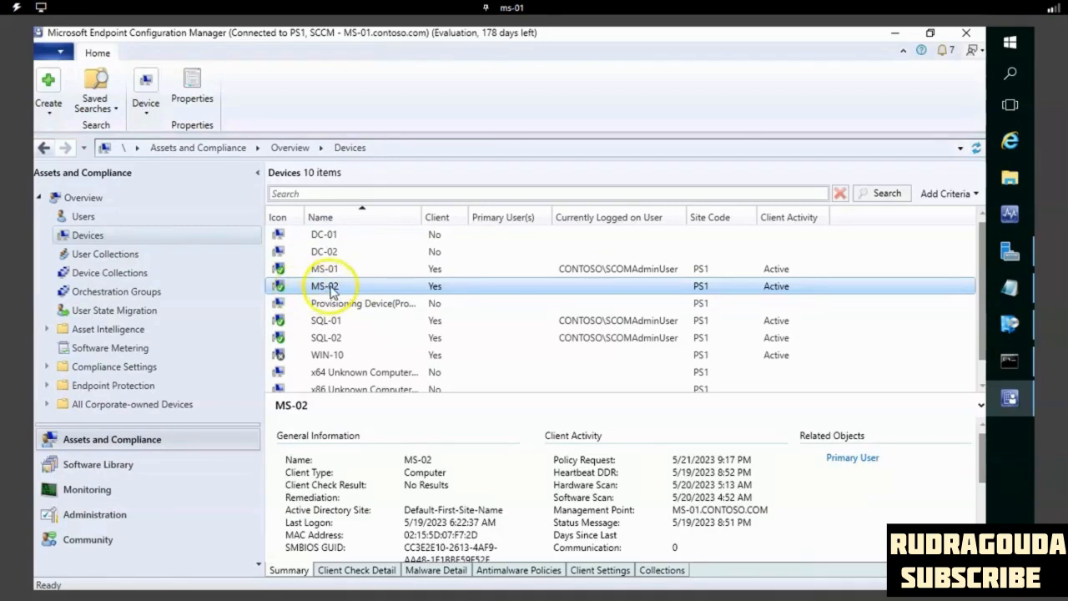
right_click(334, 291)
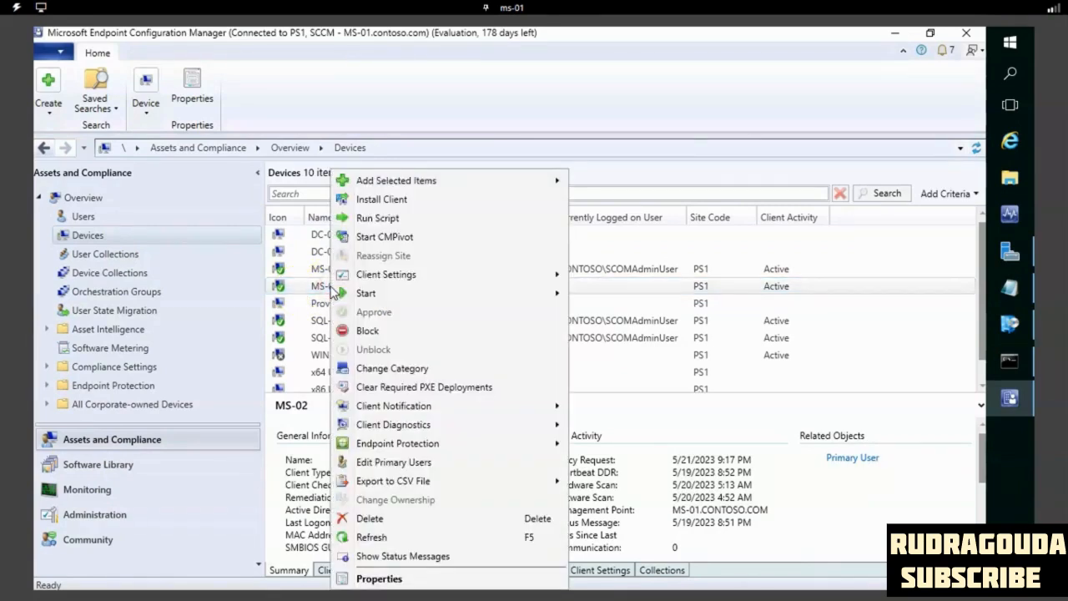
mouse_move(536, 295)
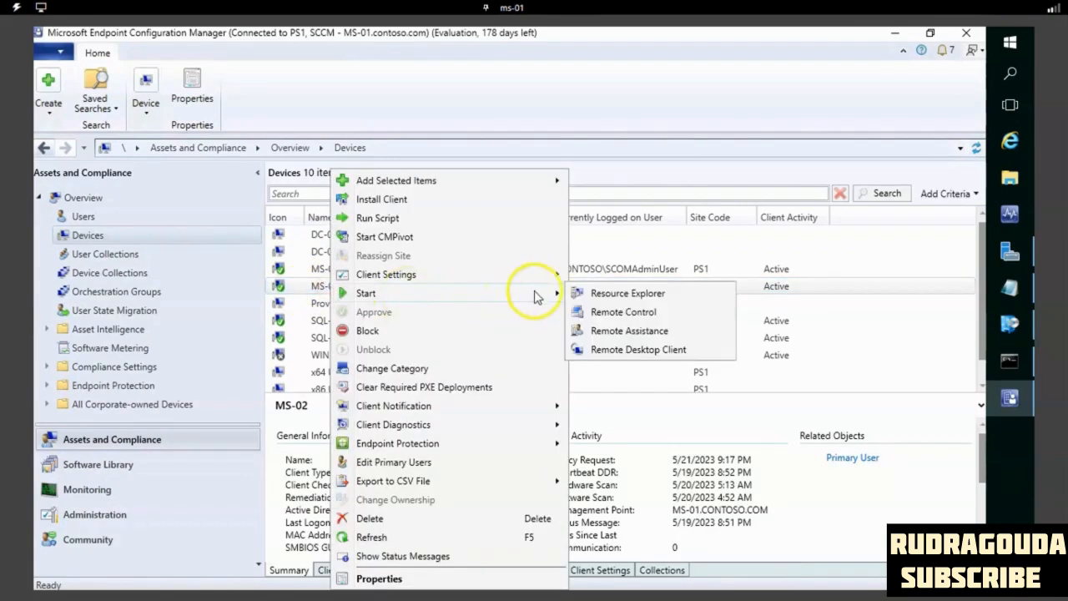
left_click(626, 295)
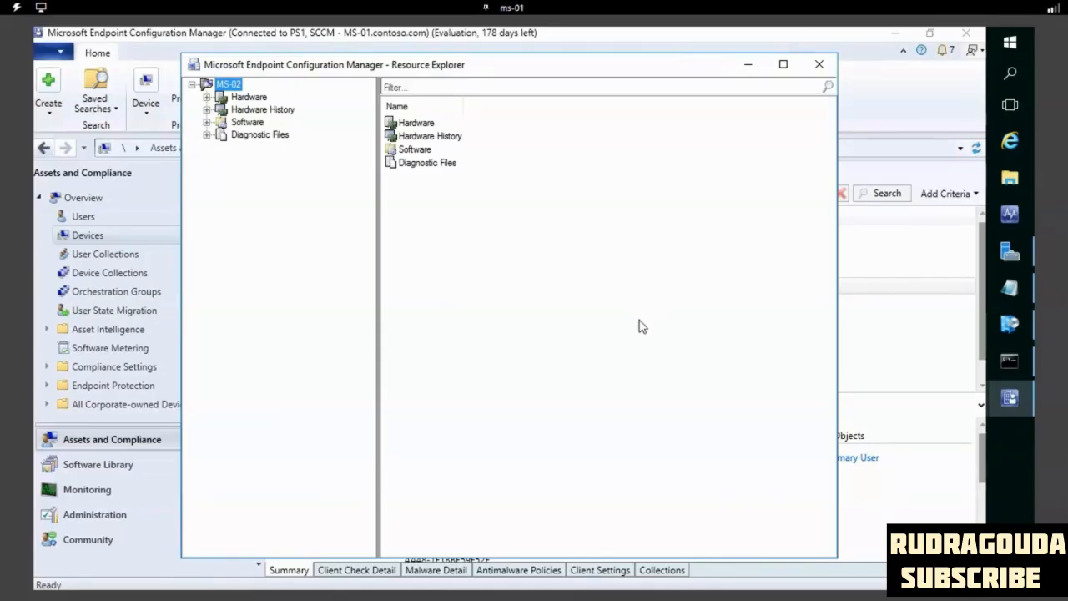
- Examine MS-02's hardware inventory for Installed Applications, Installed Applications (64) and Logical Disk
left_click(207, 97)
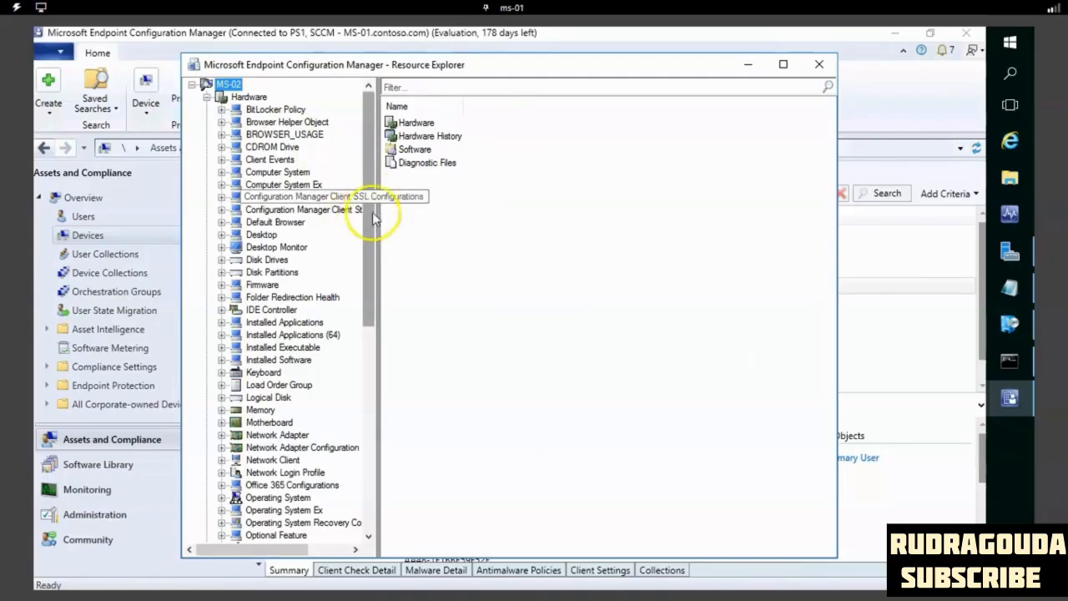
left_click(272, 325)
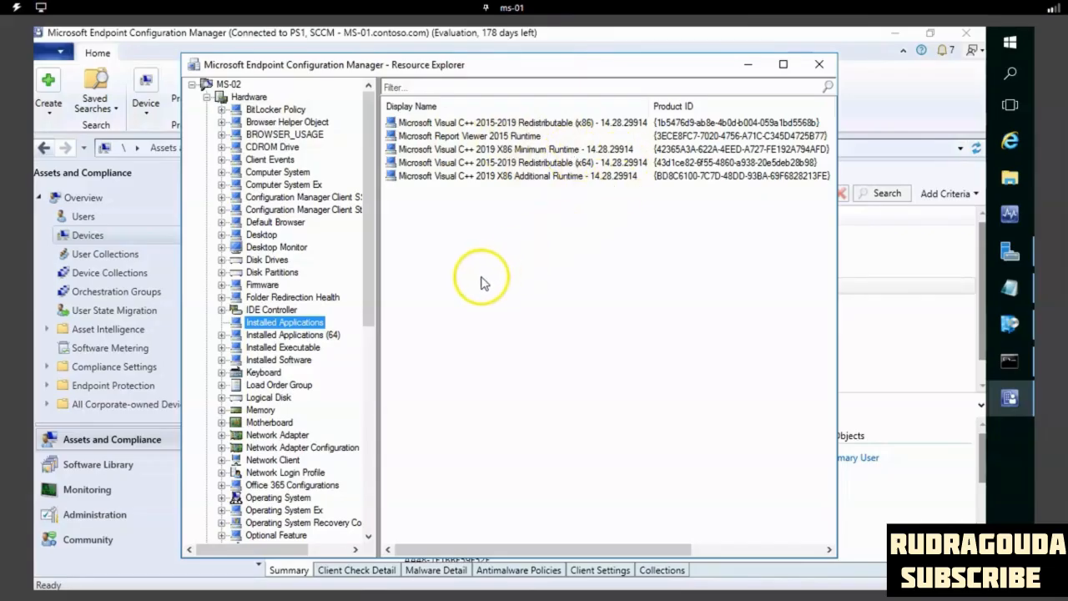
left_click(268, 338)
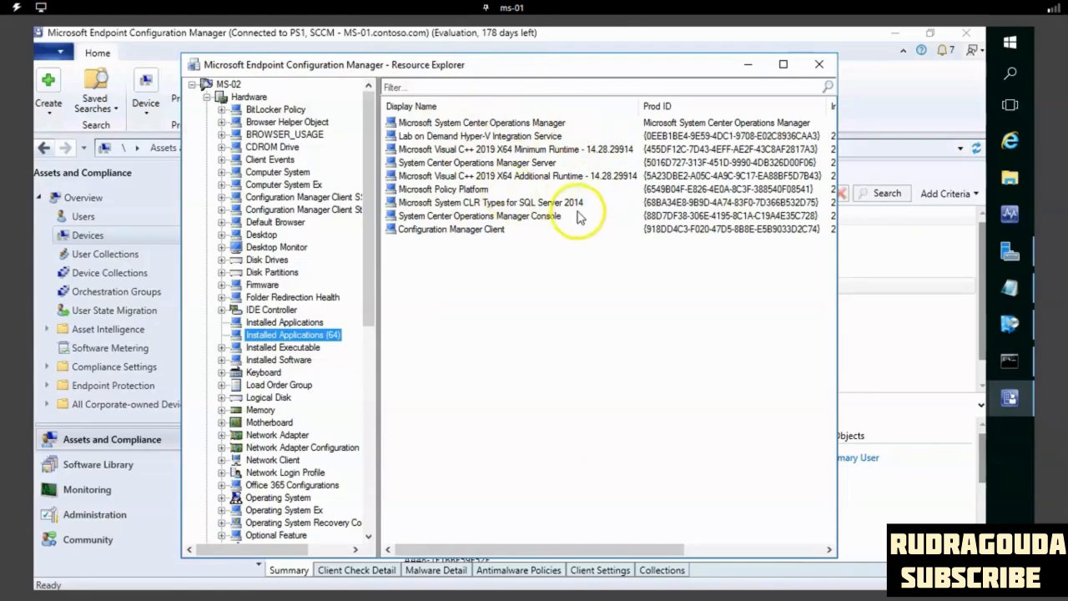
left_click(268, 398)
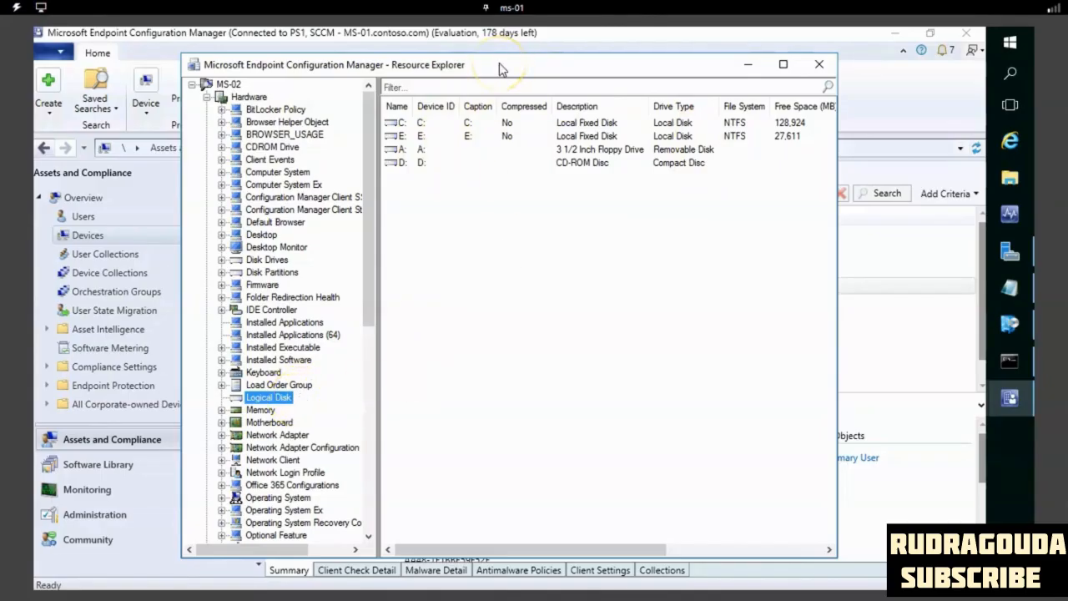
- Switch from the ms-01 session to the ms-02 machine's session
left_click(512, 8)
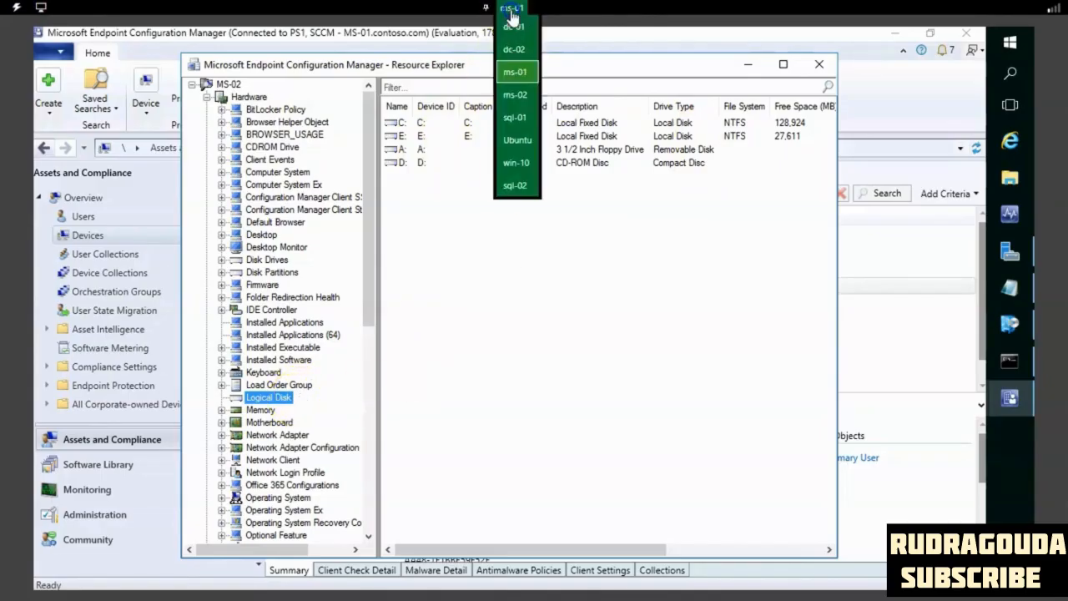
left_click(516, 94)
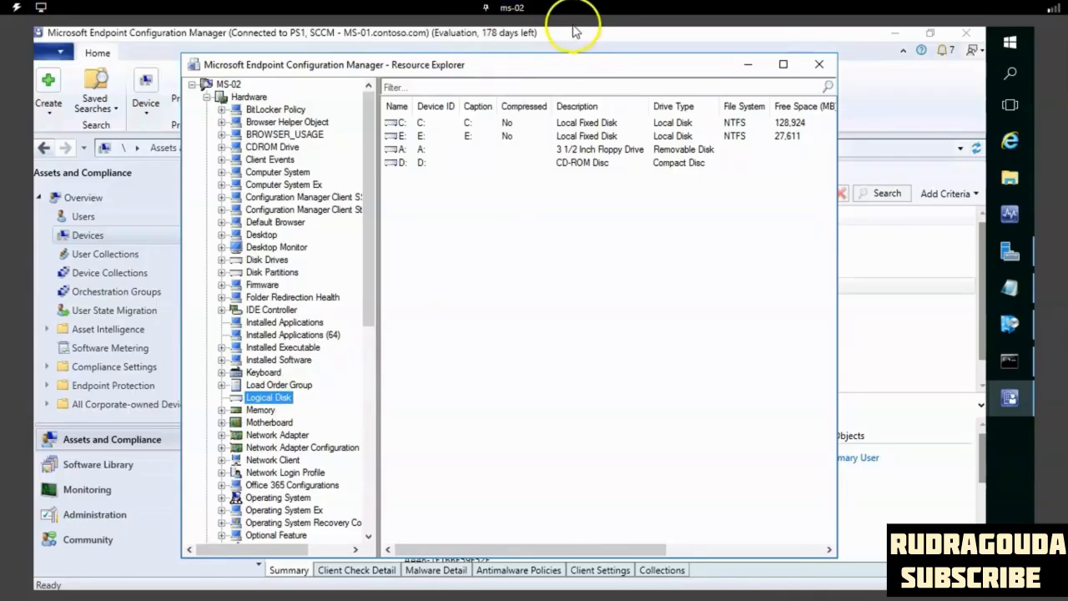
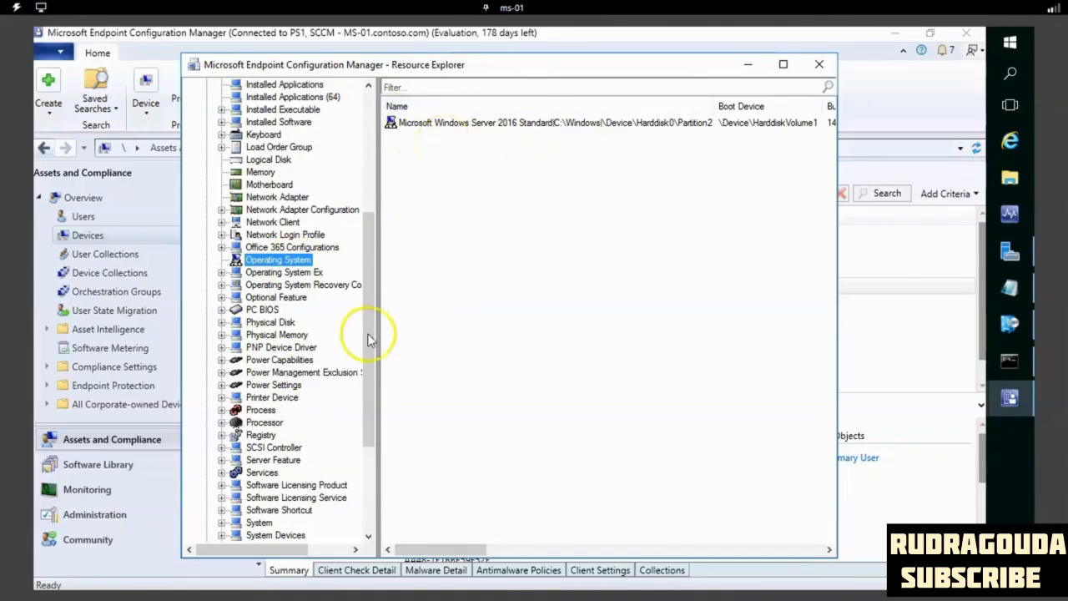
- Examine MS-02's hardware inventory for Physical Disk and Physical Memory, and collapse the Hardware node
left_click(284, 323)
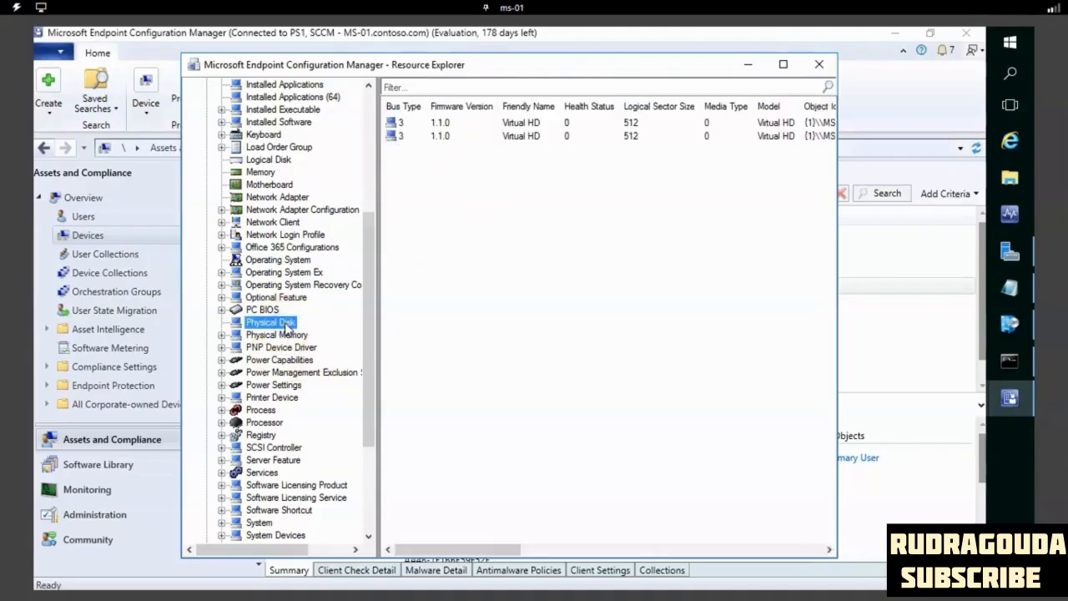
left_click(267, 334)
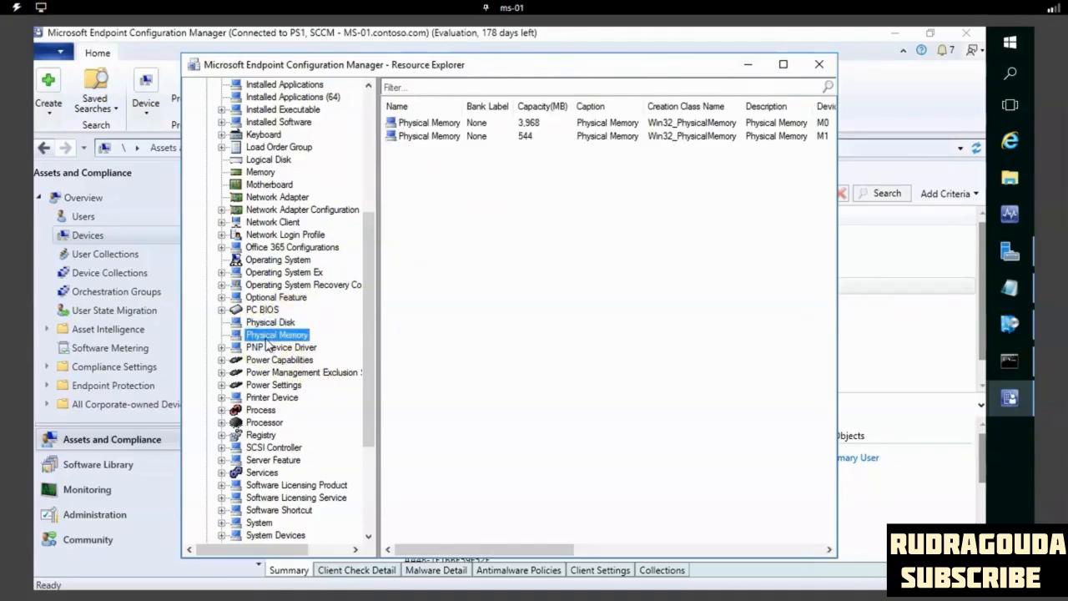
left_click_drag(368, 271, 368, 87)
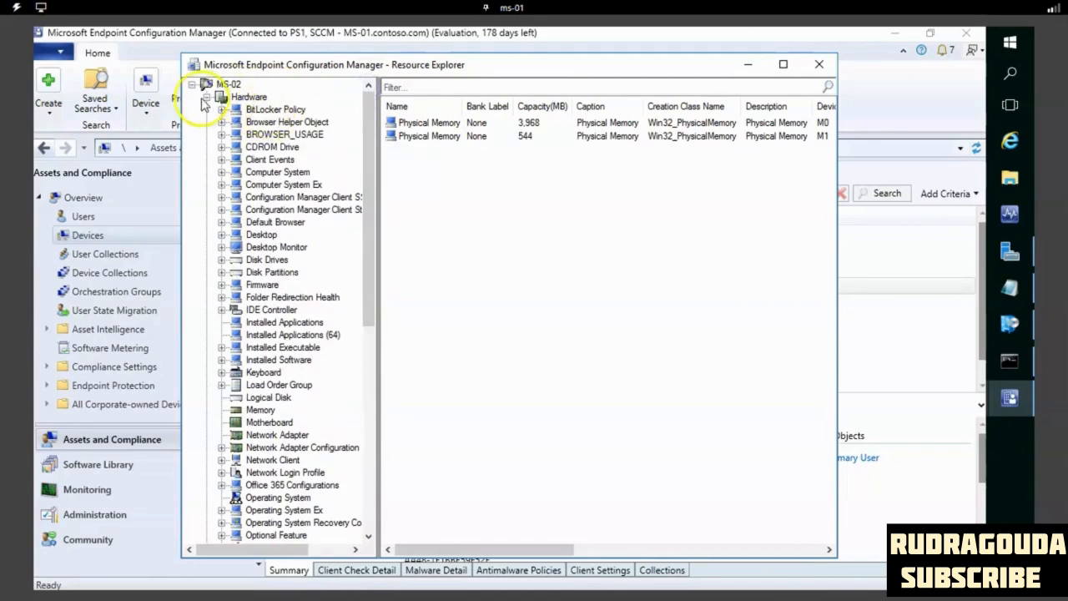
left_click(207, 96)
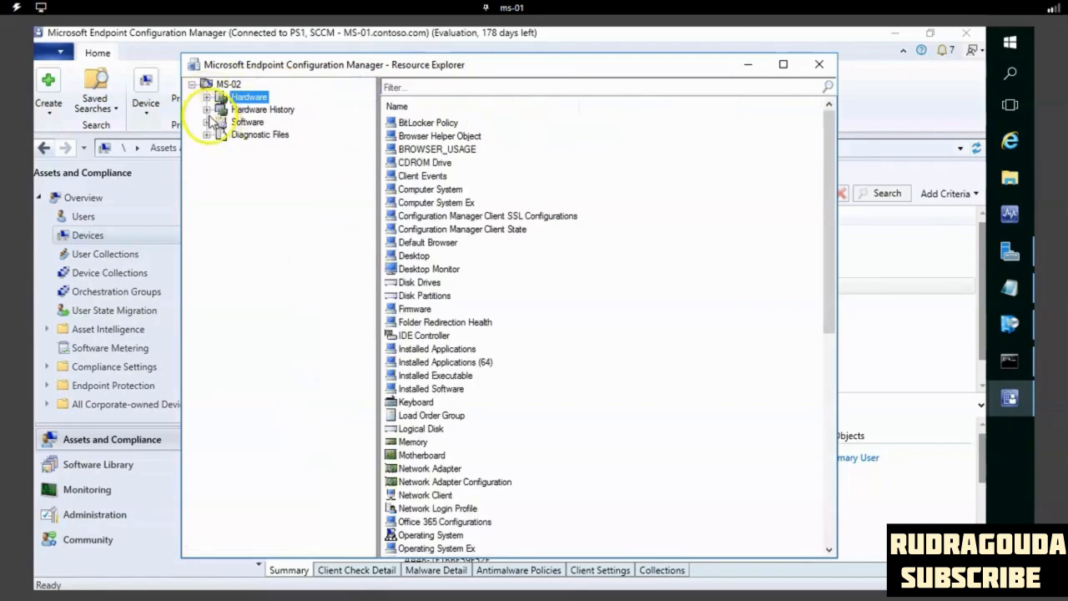
- Examine MS-02's Hardware History snapshots for Logical Disk and Process, and collapse the Hardware History node
left_click(207, 109)
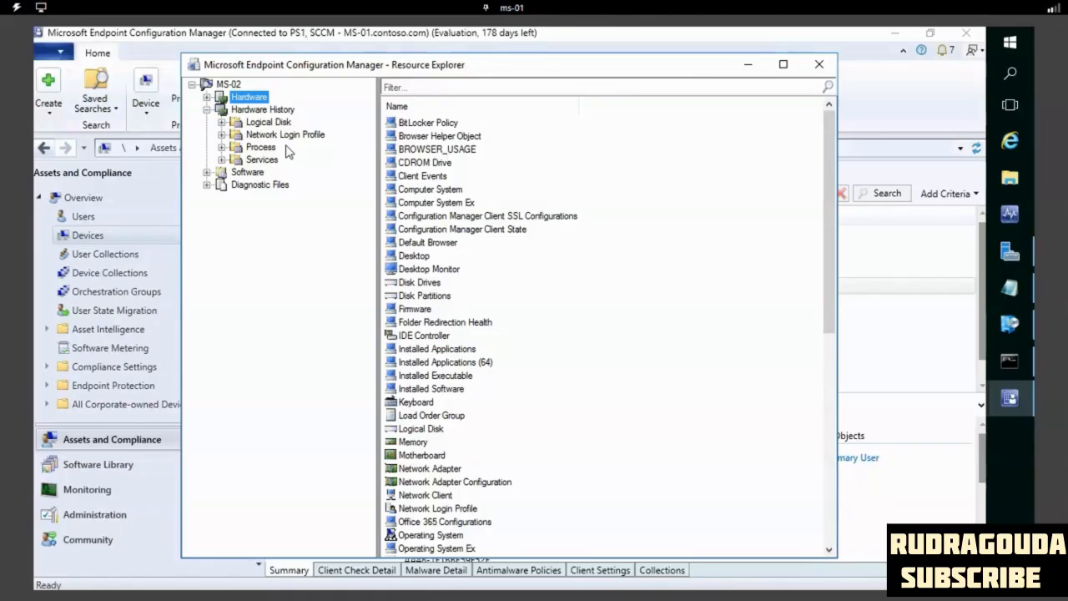
left_click(269, 122)
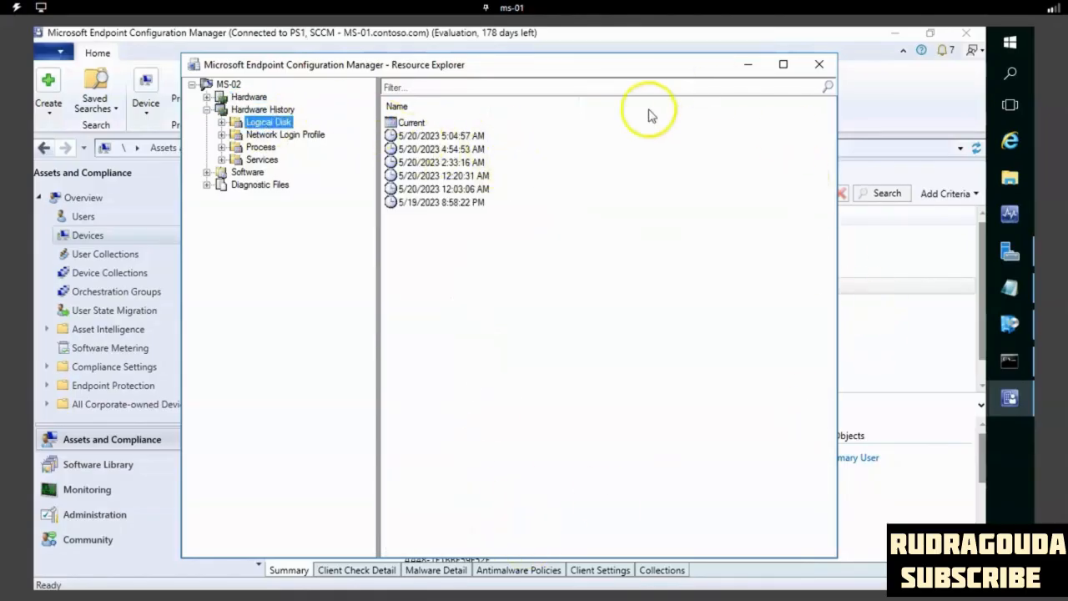
left_click(261, 147)
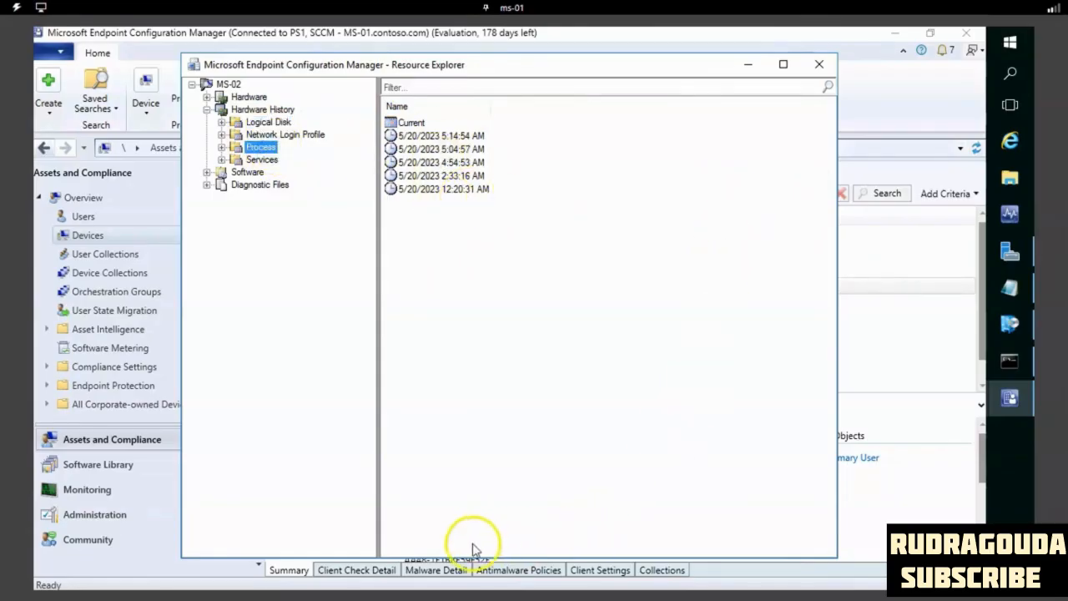
left_click(206, 109)
- Examine MS-02's software inventory: File Details including file sizes and paths, Collected Files and Last Software Scan
left_click(233, 123)
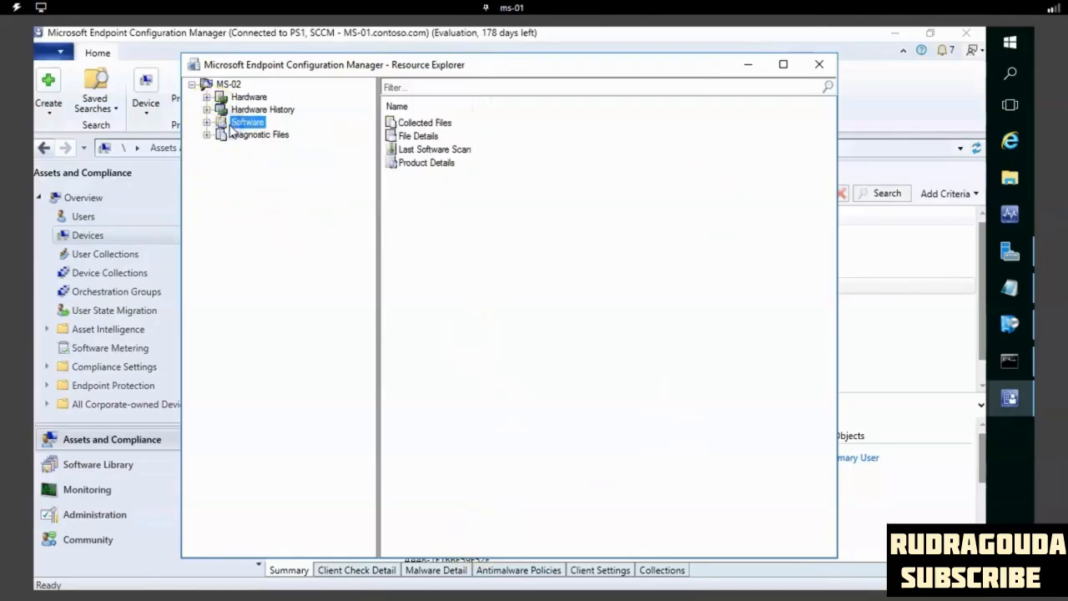
left_click(211, 123)
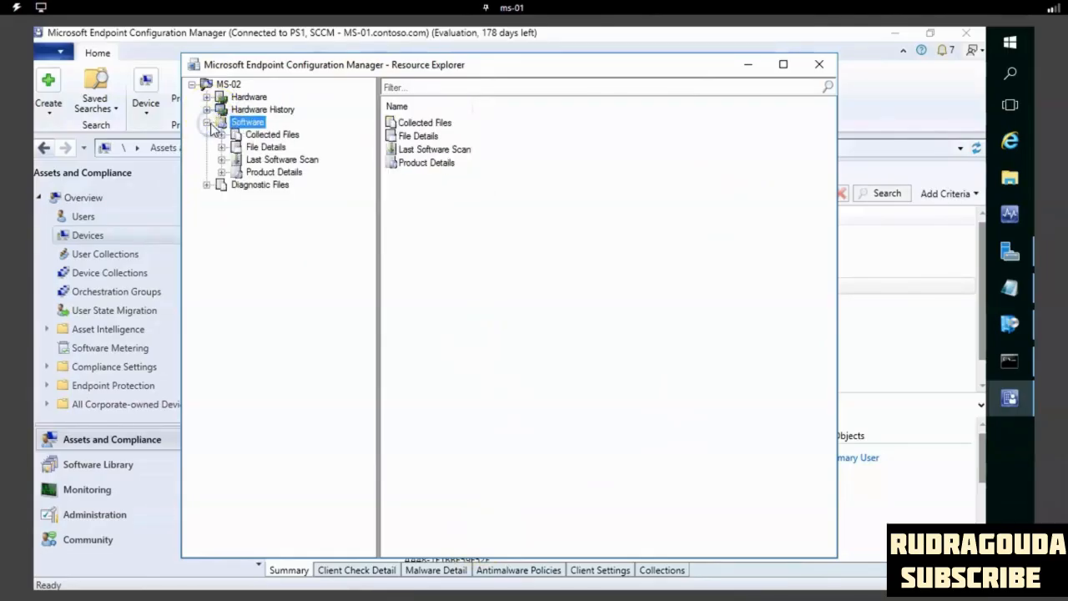
left_click(255, 150)
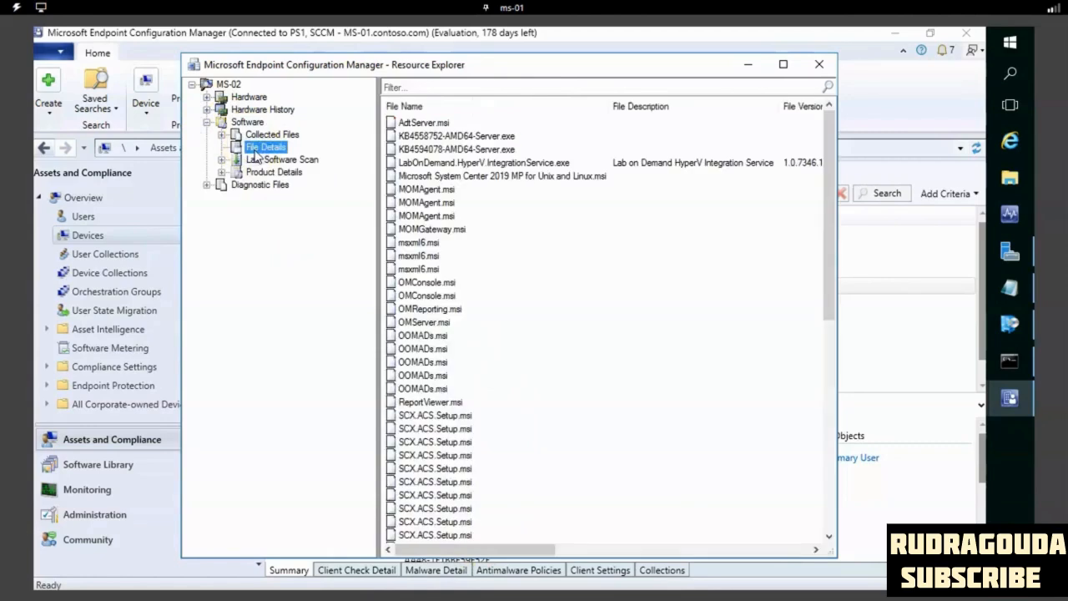
scroll(507, 411, "down", 5)
scroll(506, 411, "down", 5)
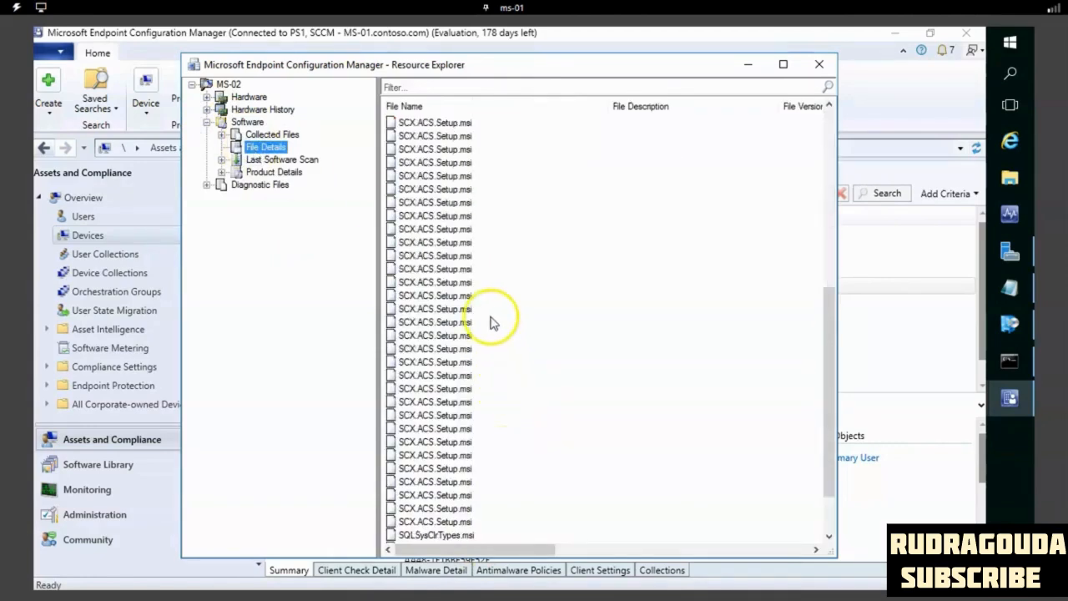
scroll(492, 300, "up", 10)
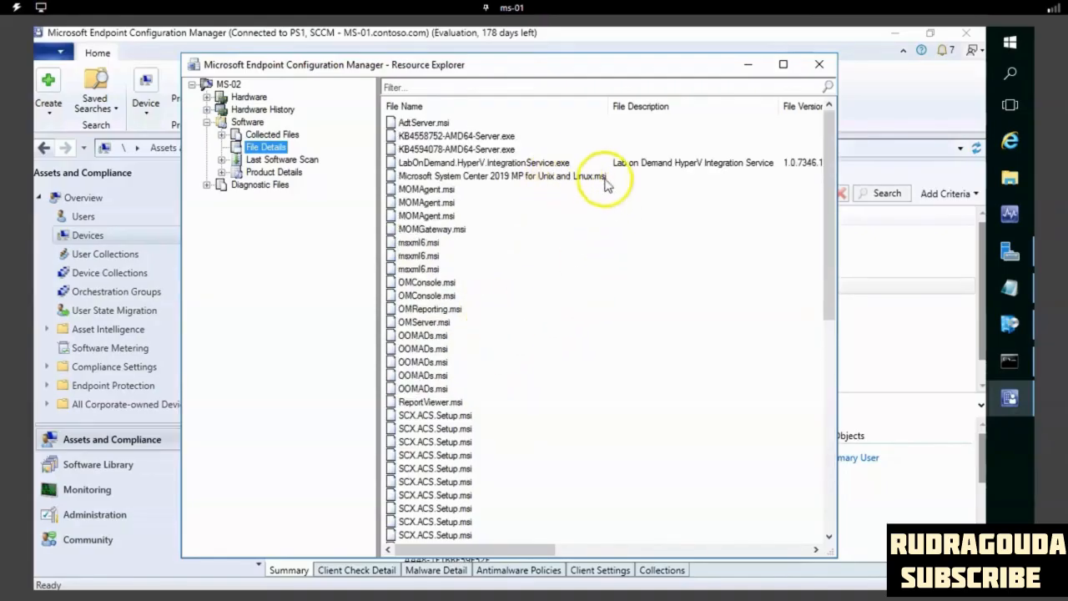
scroll(550, 341, "down", 10)
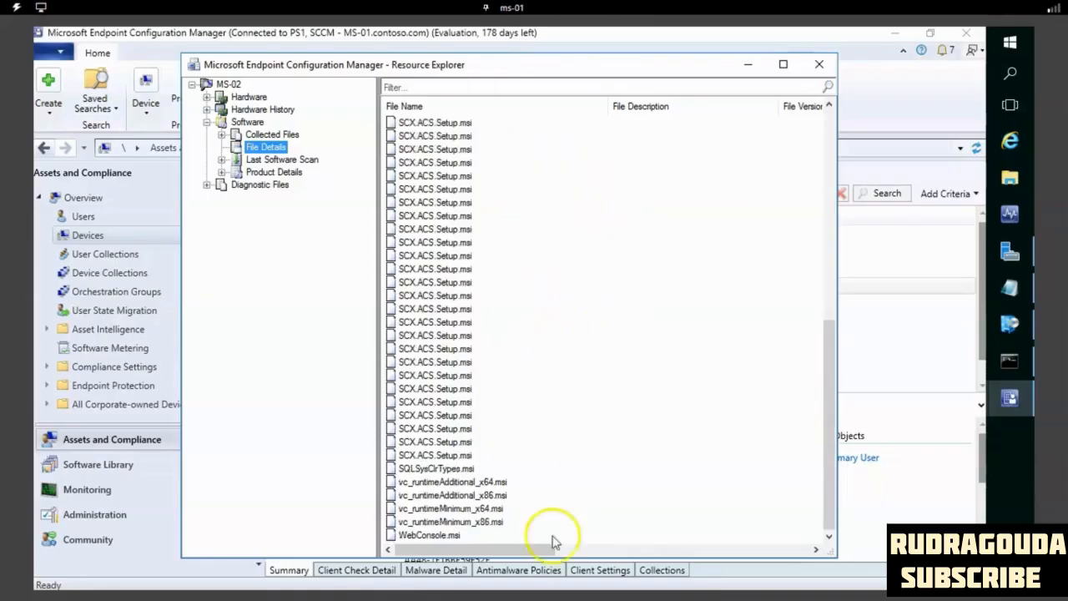
left_click_drag(550, 548, 701, 551)
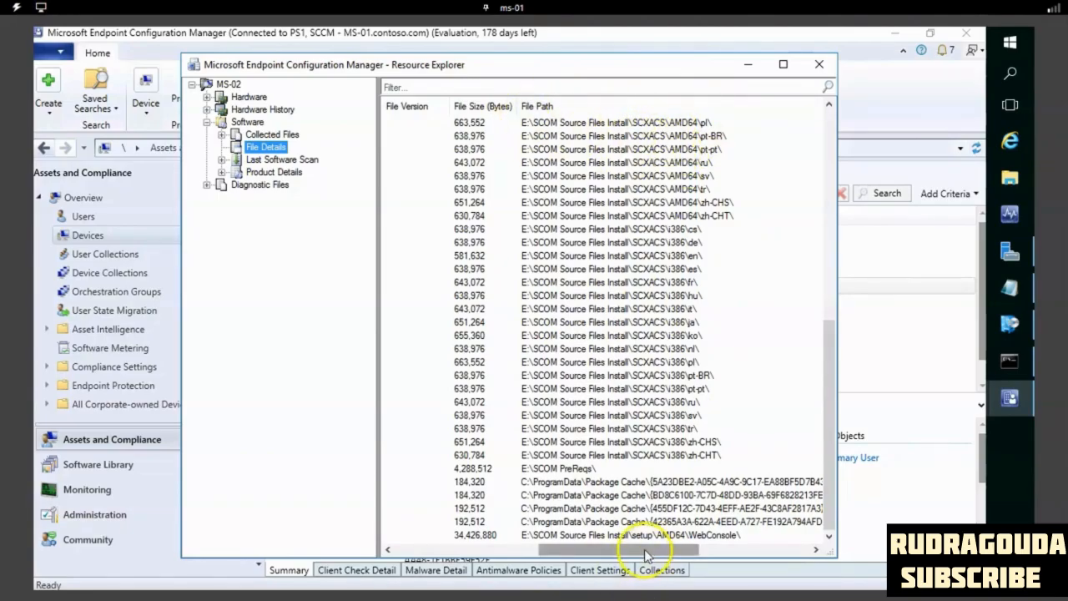
left_click_drag(528, 552, 392, 549)
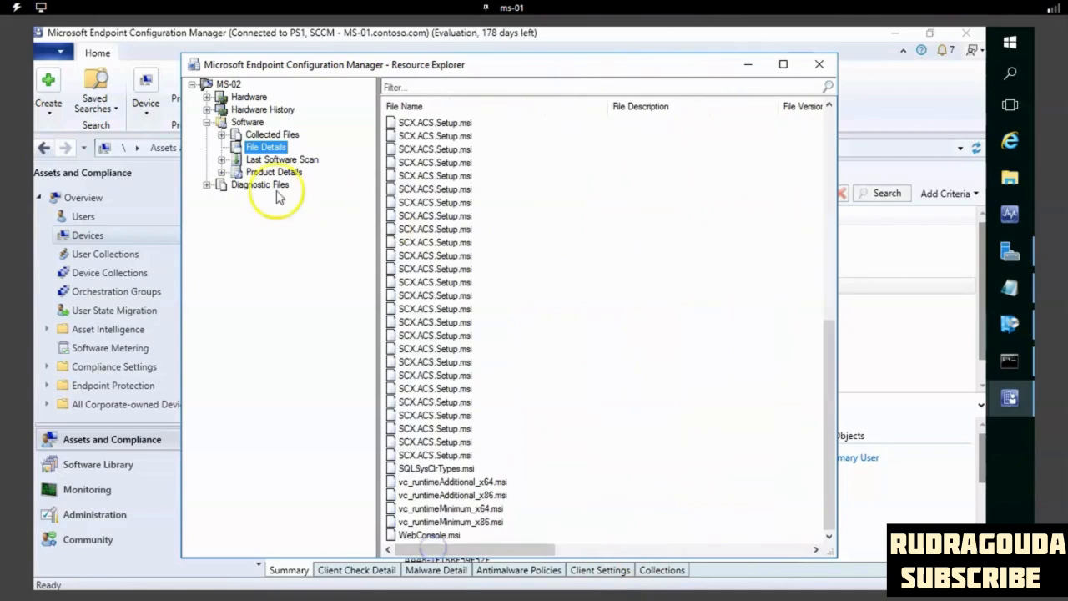
left_click(266, 135)
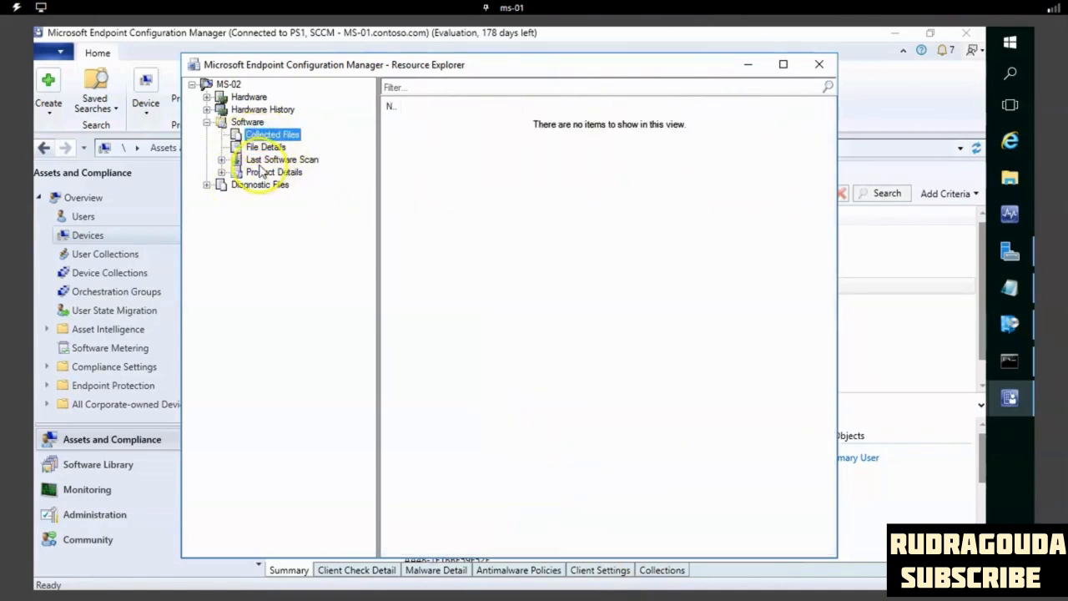
left_click(258, 160)
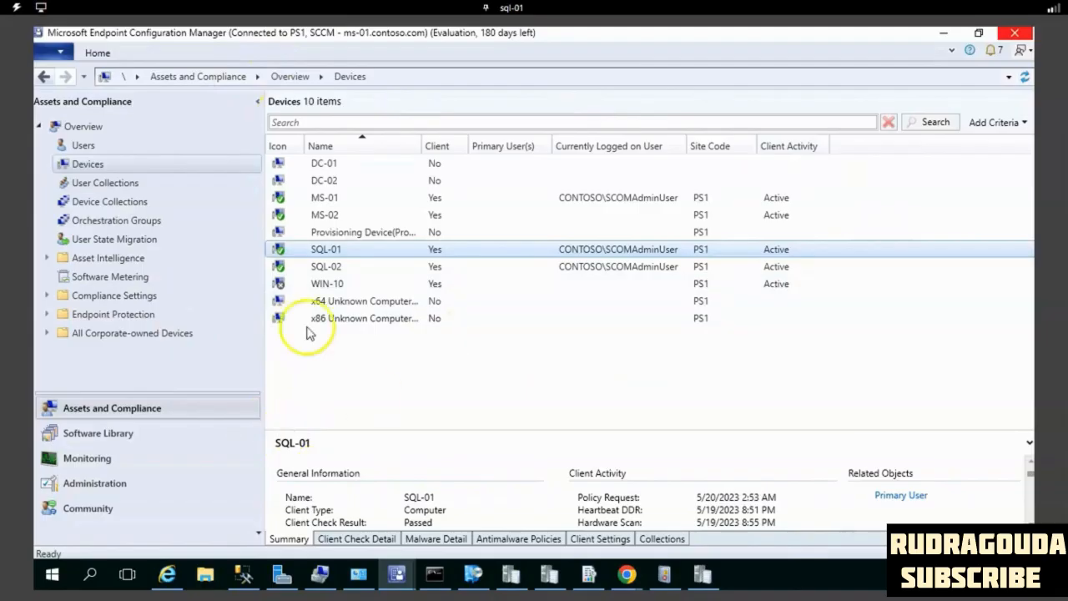
- Sort the Devices list of Assets and Compliance by the Client column in descending order
left_click(124, 482)
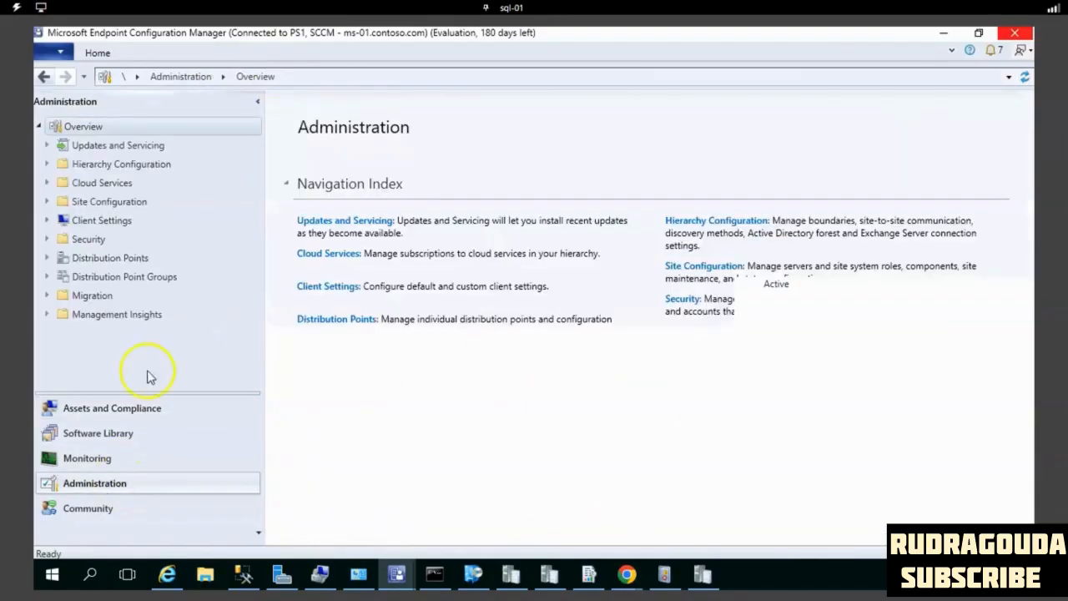
left_click(134, 410)
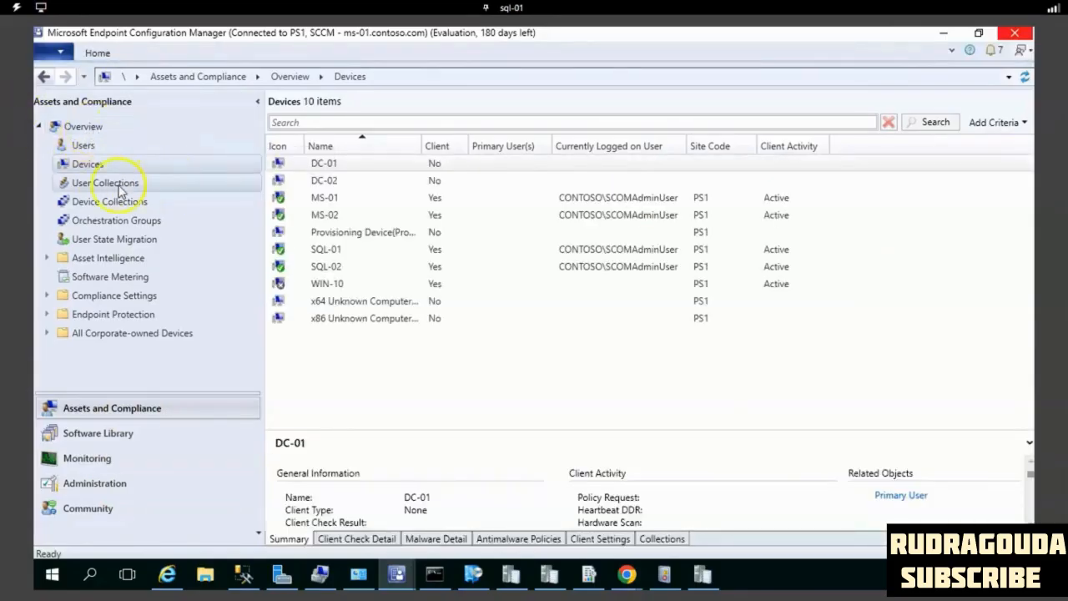
left_click(101, 167)
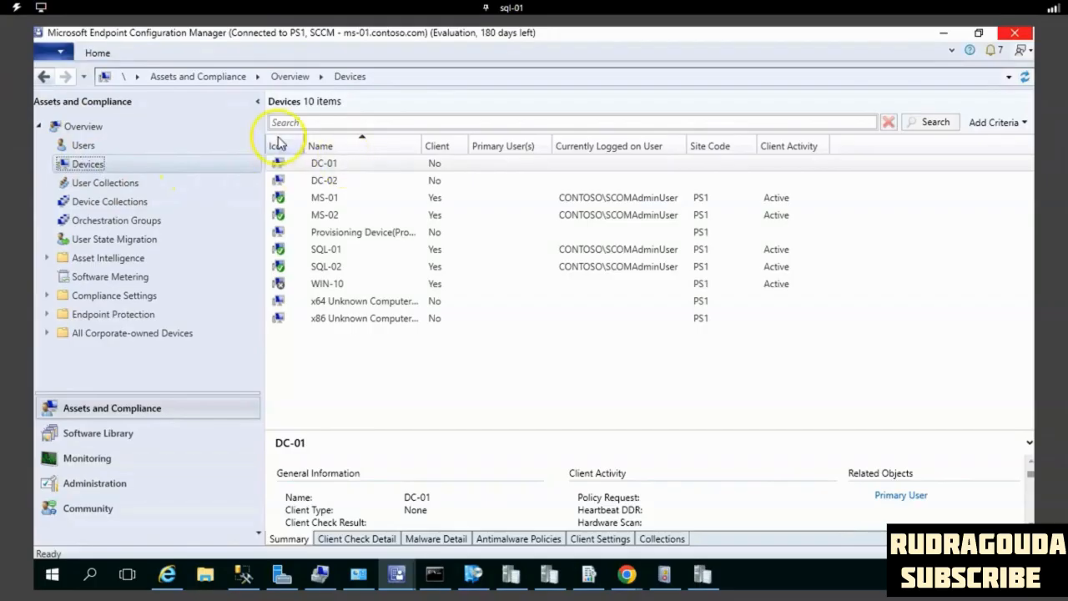
left_click(620, 166)
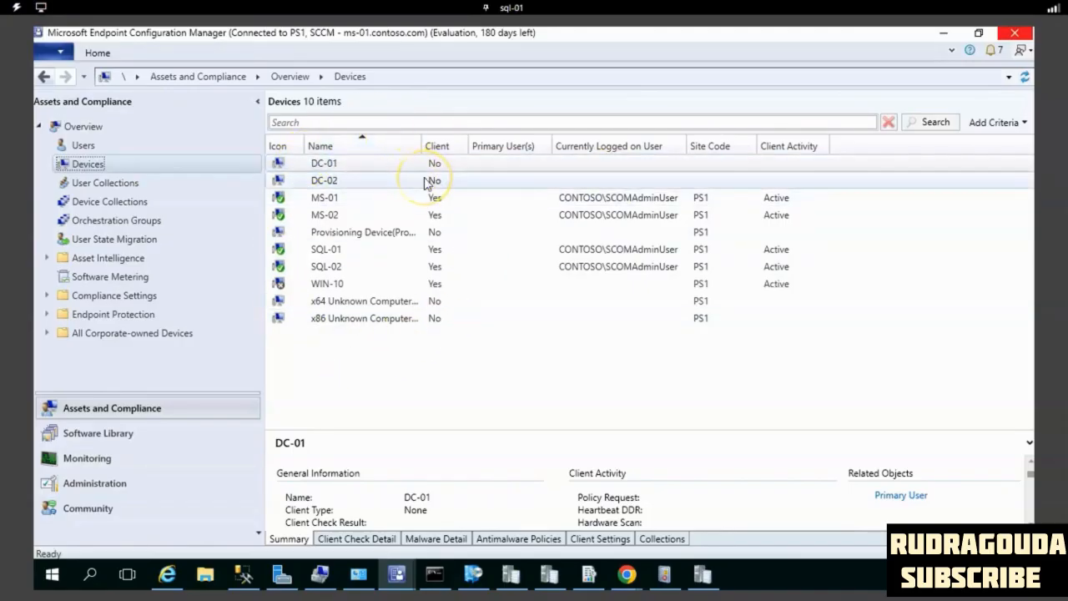
left_click(436, 145)
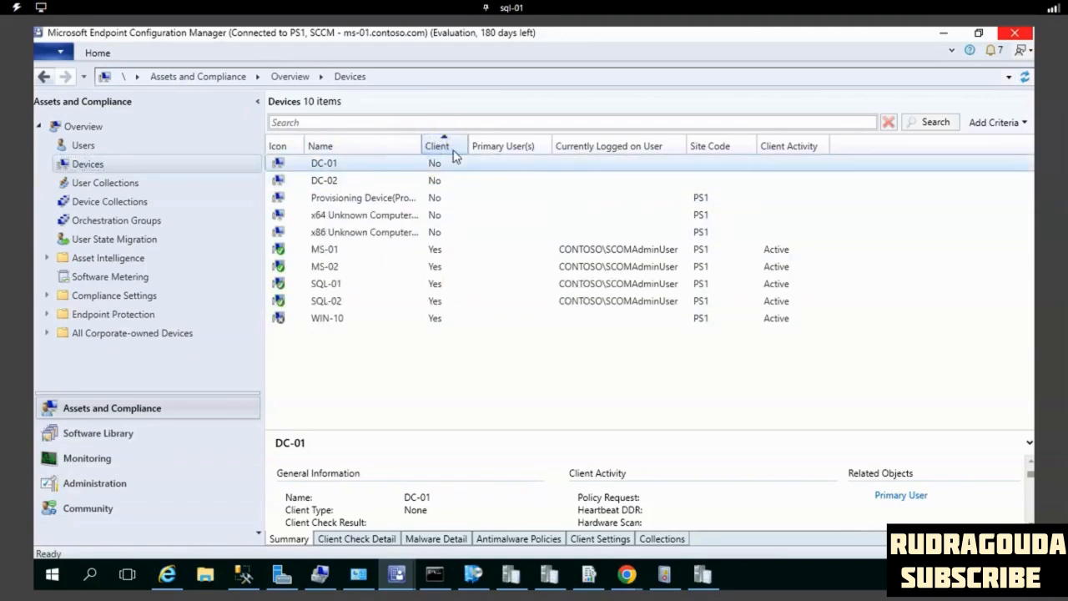
left_click(448, 150)
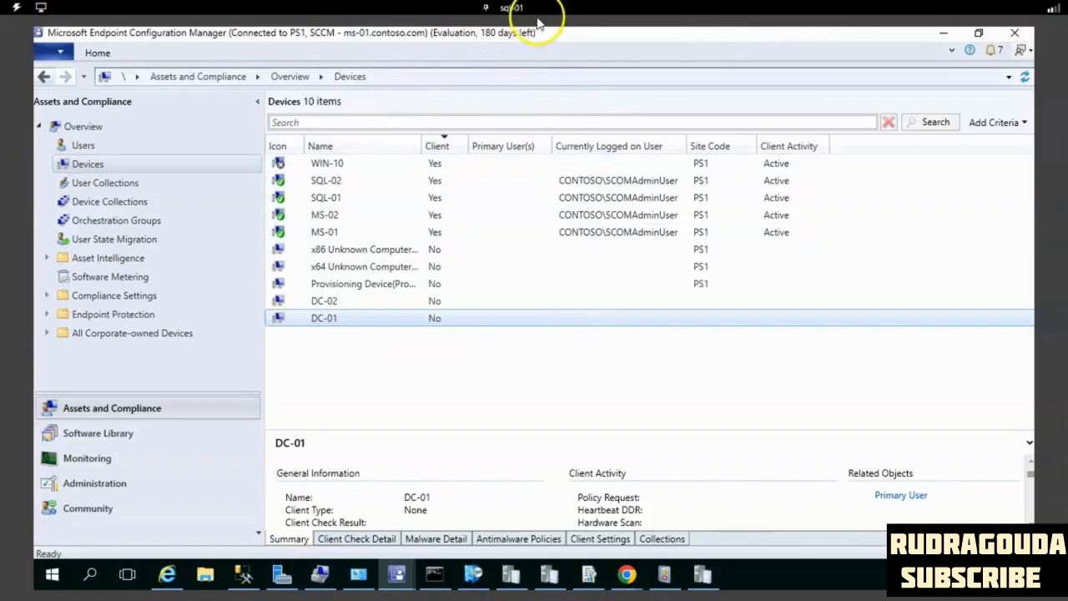
- Minimize the Configuration Manager console and open the C:\Windows folder in File Explorer on sql-01
left_click(943, 35)
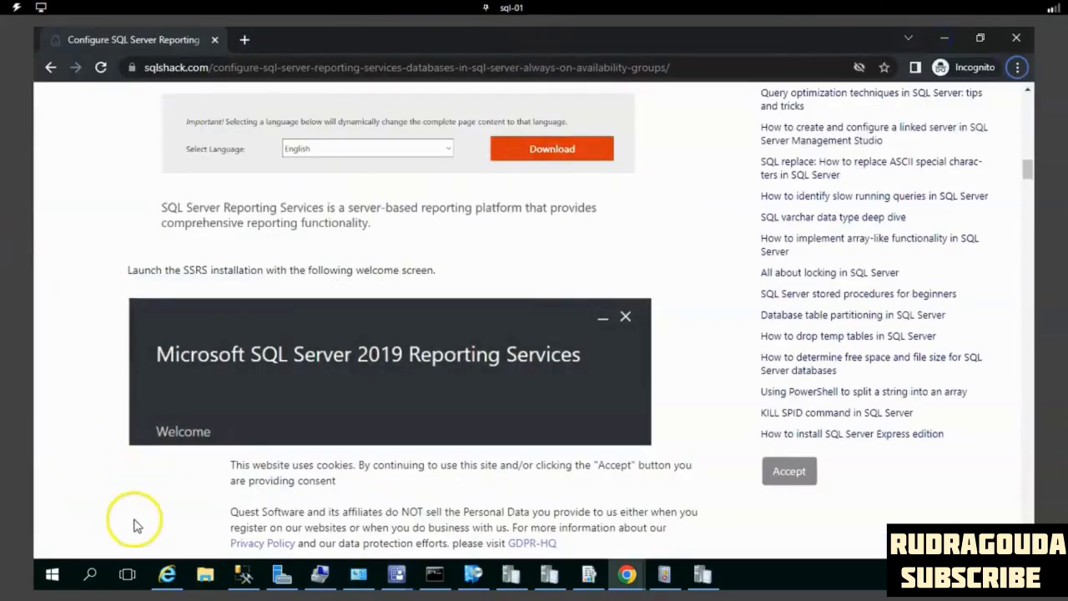
left_click(205, 574)
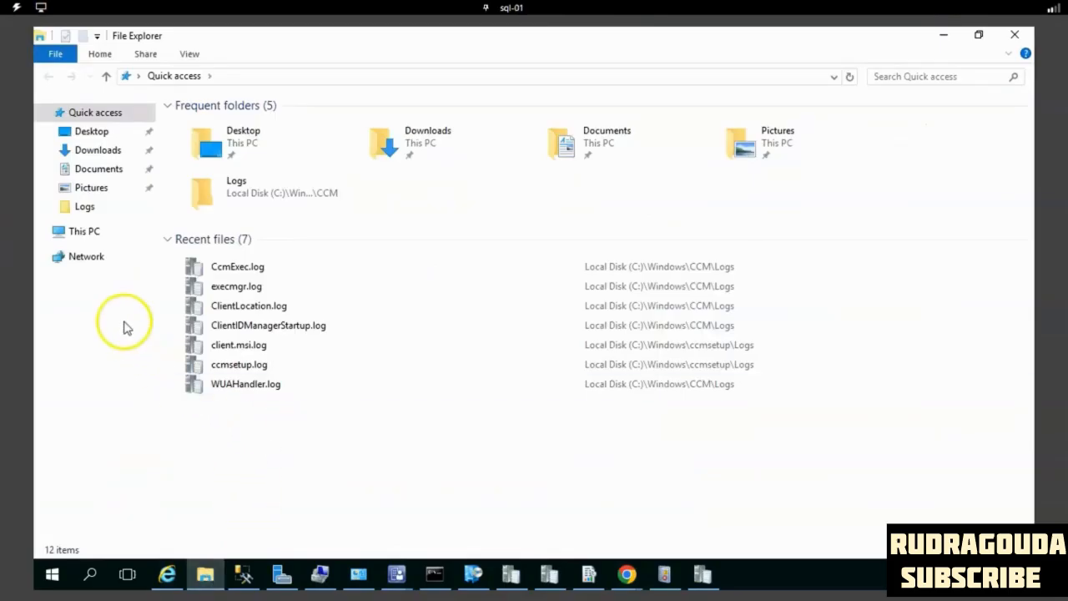
left_click(86, 231)
left_click(529, 259)
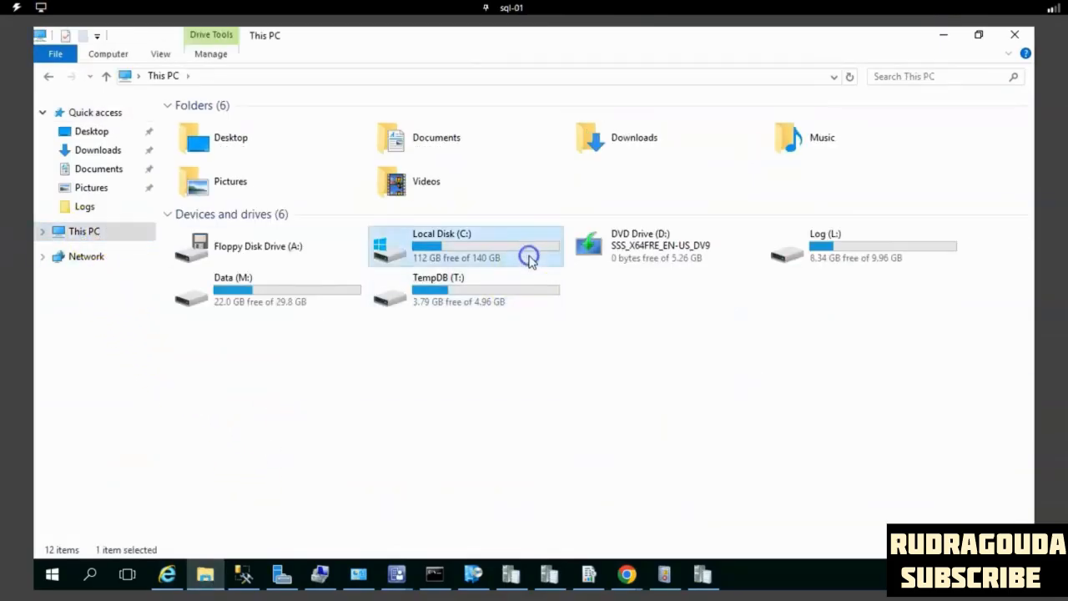
double_click(529, 259)
double_click(213, 240)
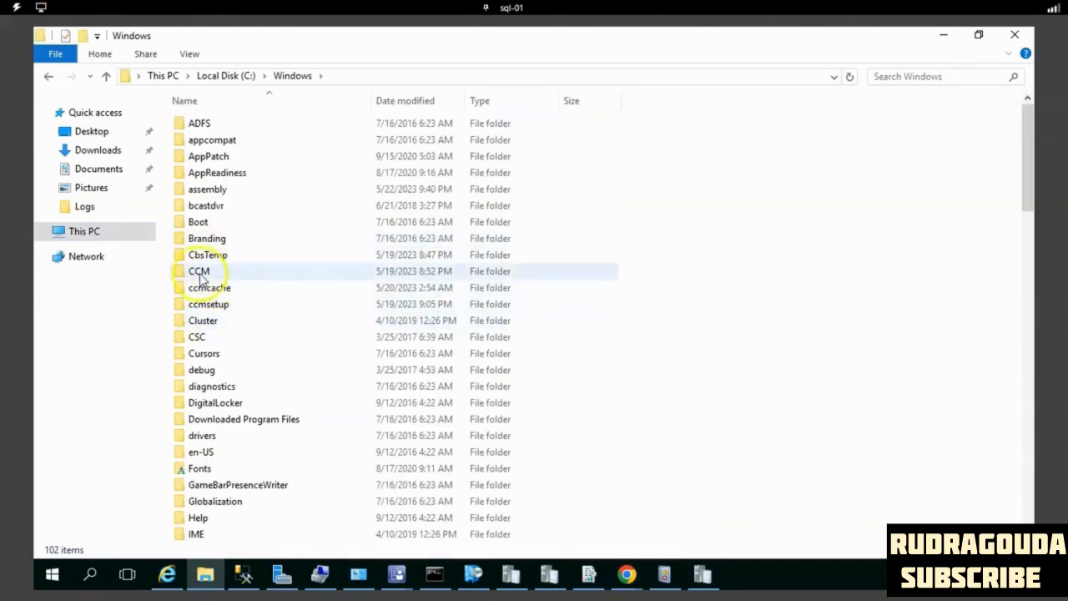
- Locate the CCM, ccmcache and ccmsetup client folders in C:\Windows and open ccmcache
left_click(249, 278)
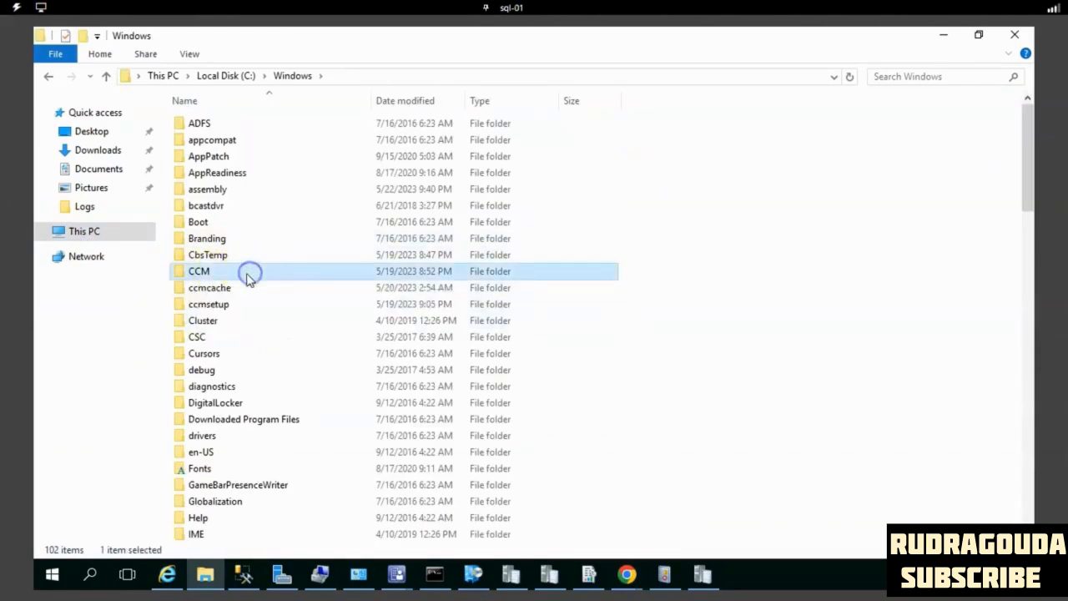
left_click(225, 290)
left_click(236, 306)
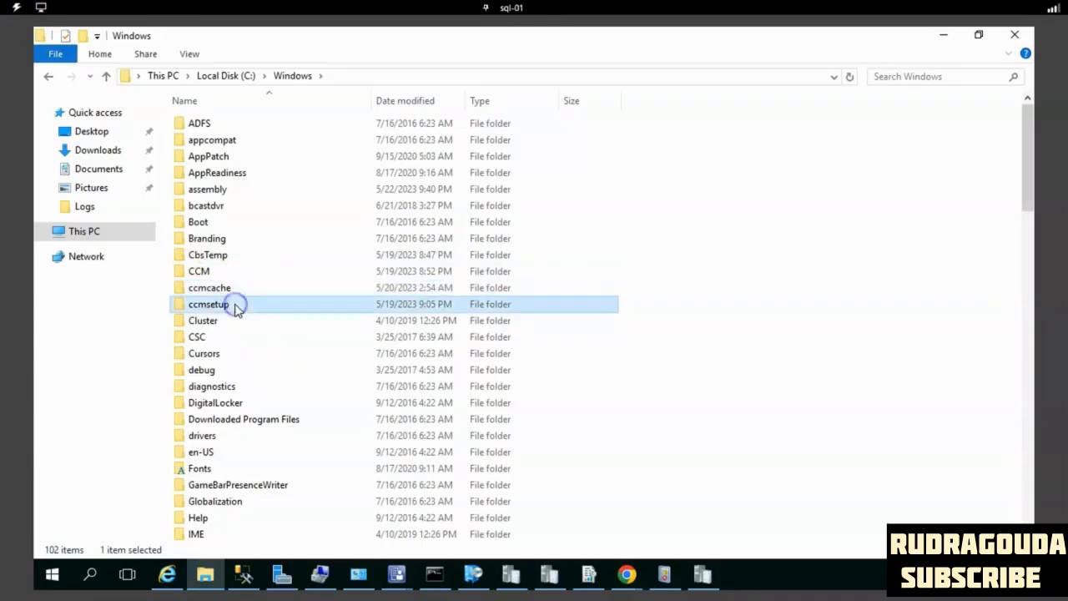
double_click(225, 291)
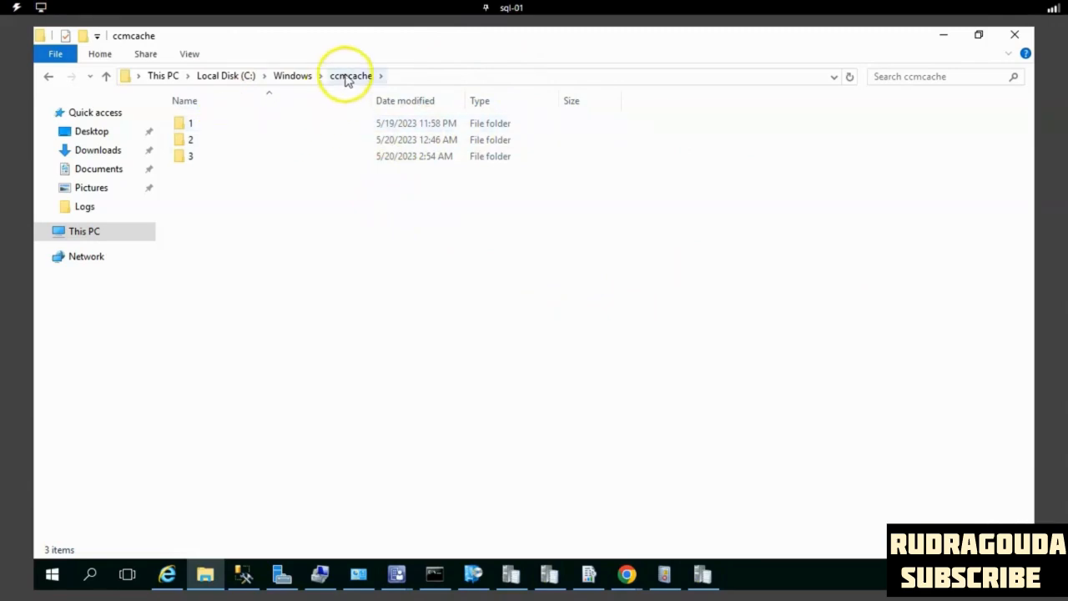
- Examine the cached installation packages in subfolders 1, 2 and 3 of ccmcache
double_click(237, 125)
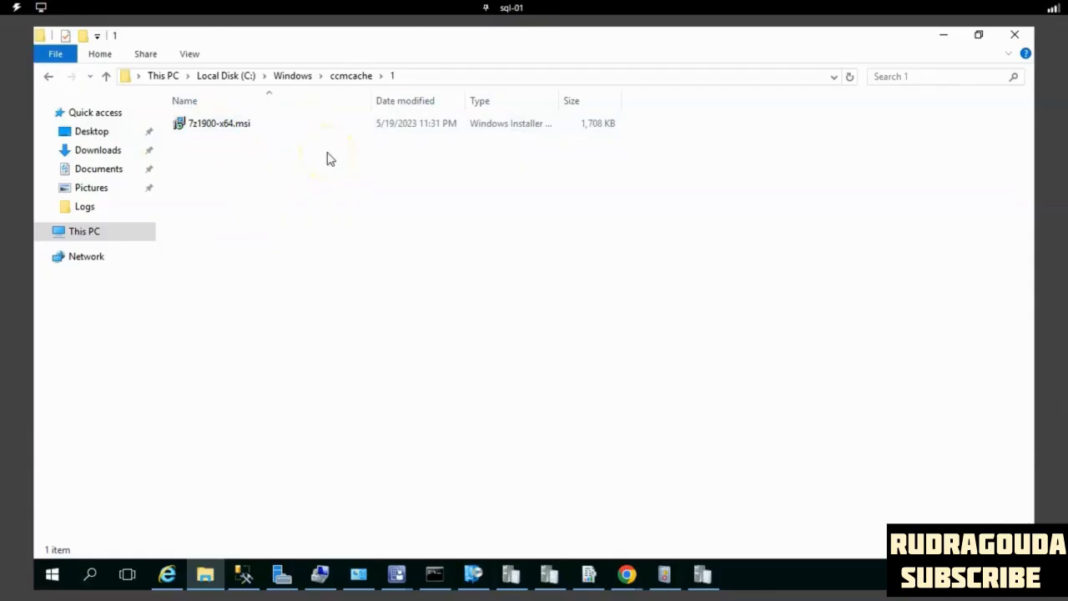
left_click(347, 80)
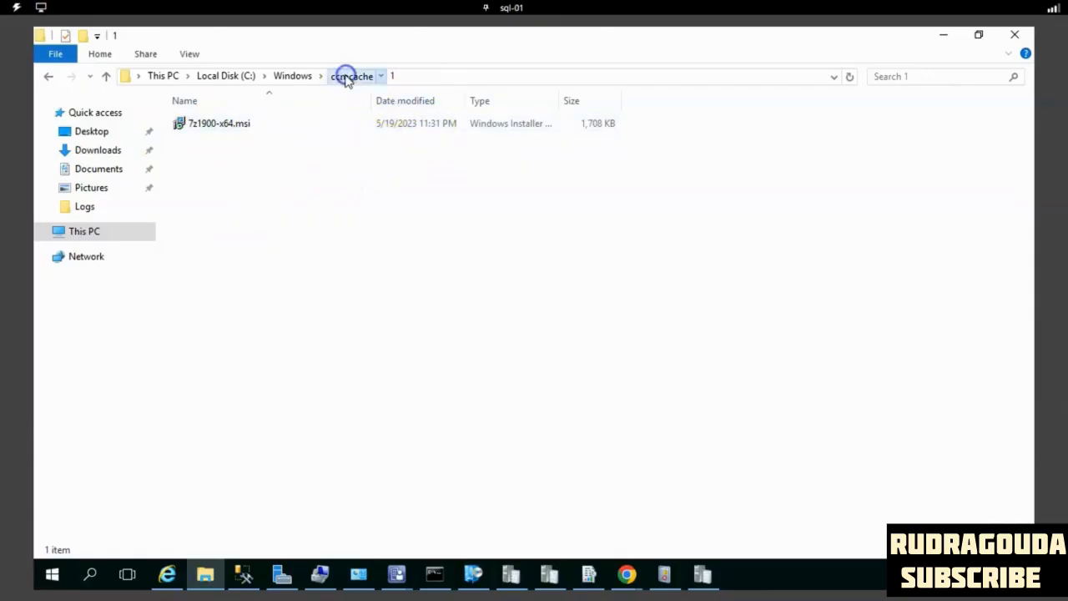
double_click(196, 143)
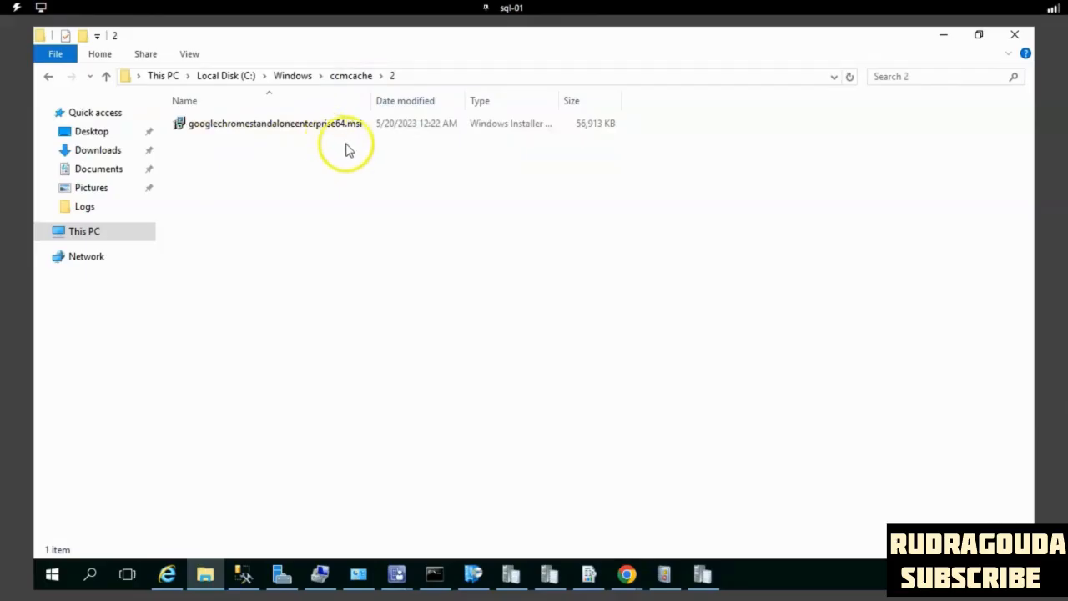
left_click(341, 76)
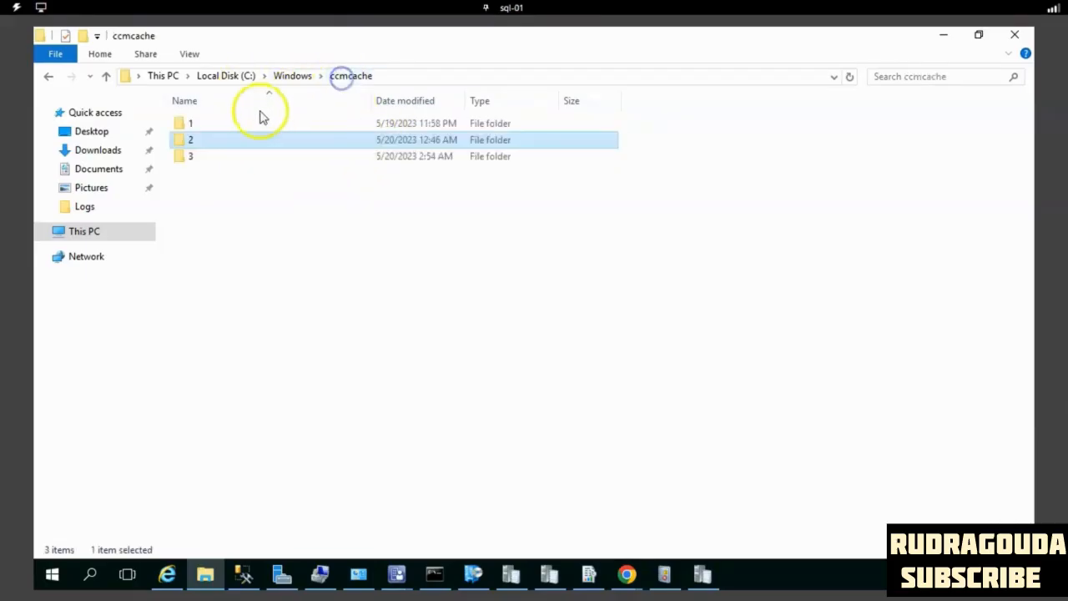
double_click(208, 156)
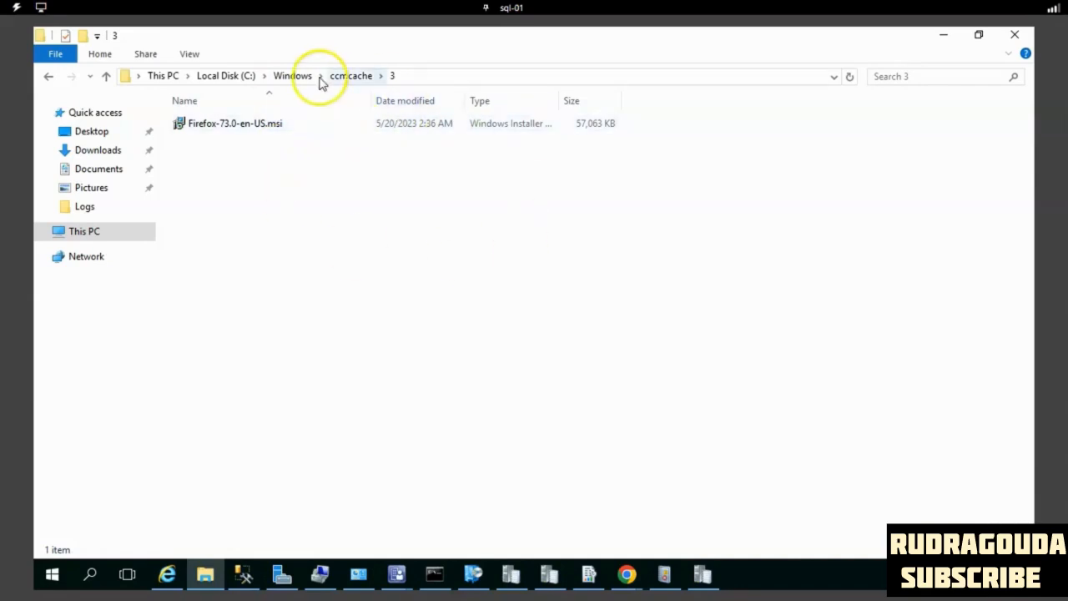
- Return to C:\Windows and examine the client installation files in the ccmsetup folder
left_click(350, 77)
left_click(302, 77)
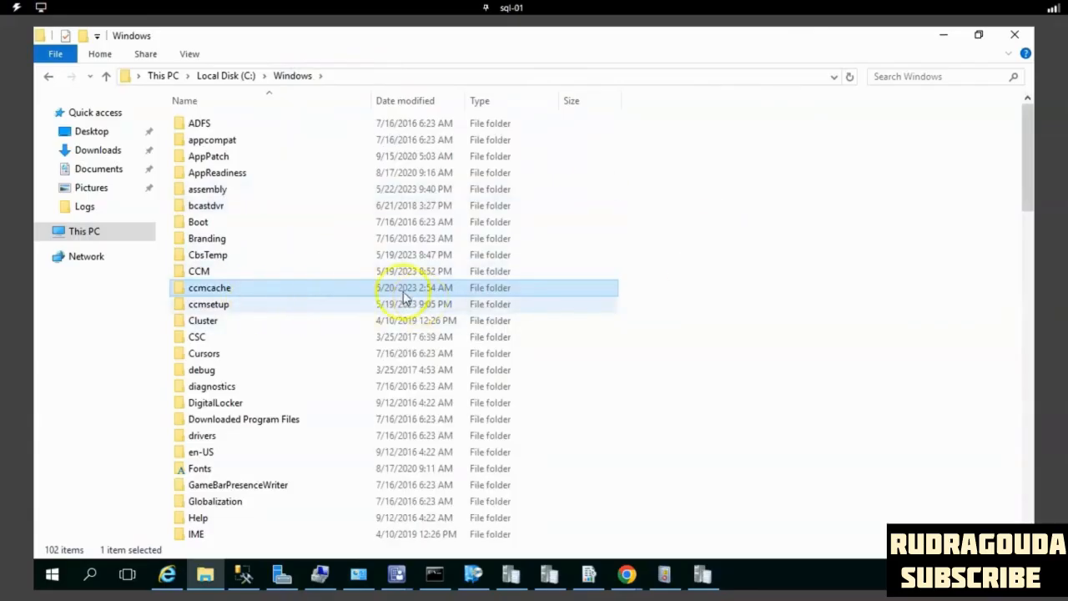
left_click(222, 307)
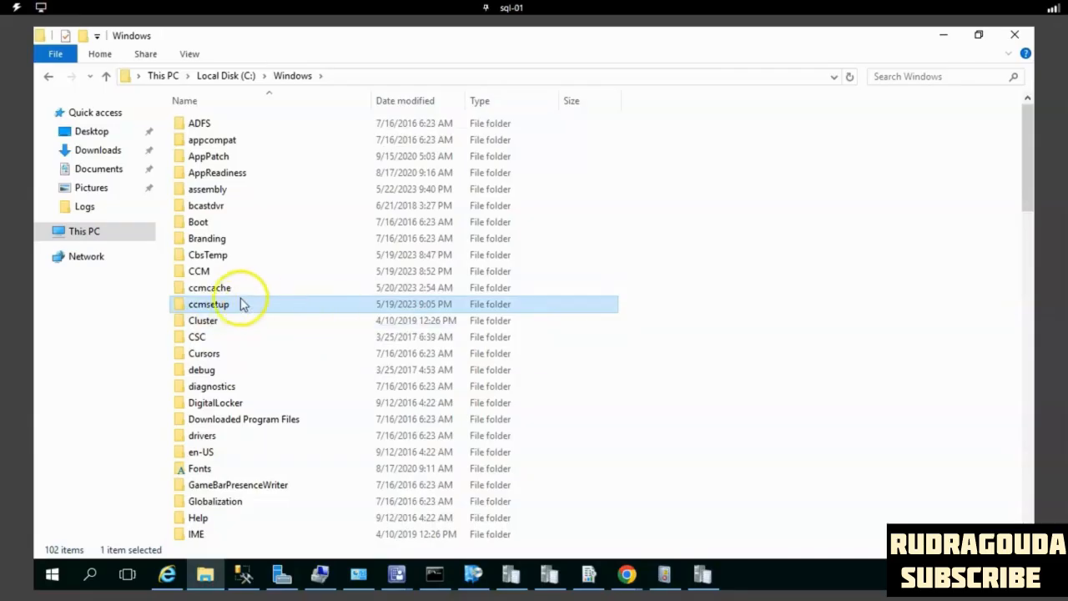
double_click(255, 309)
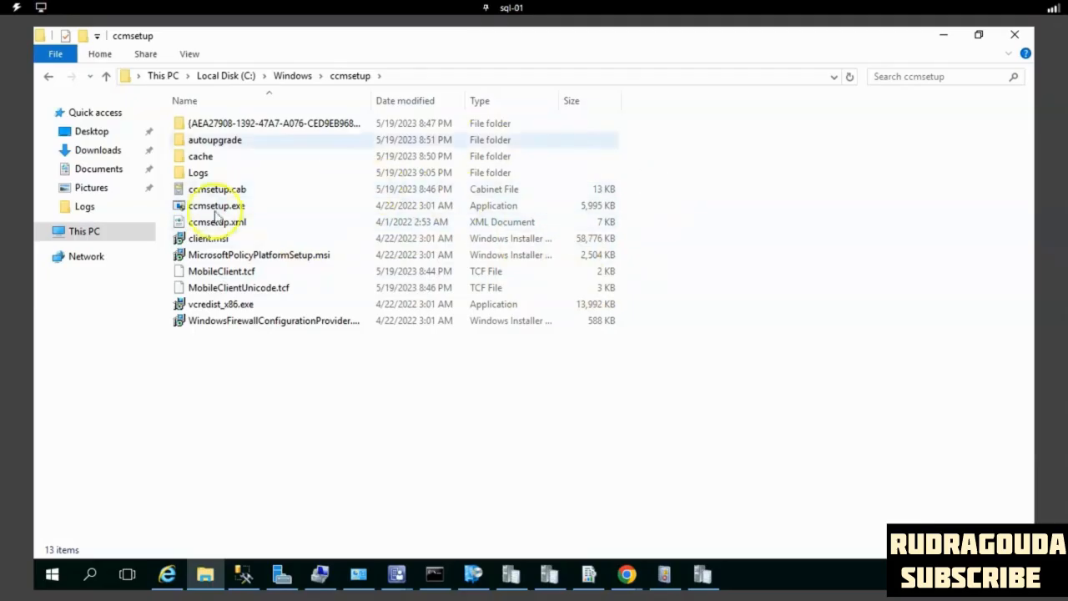
left_click(353, 78)
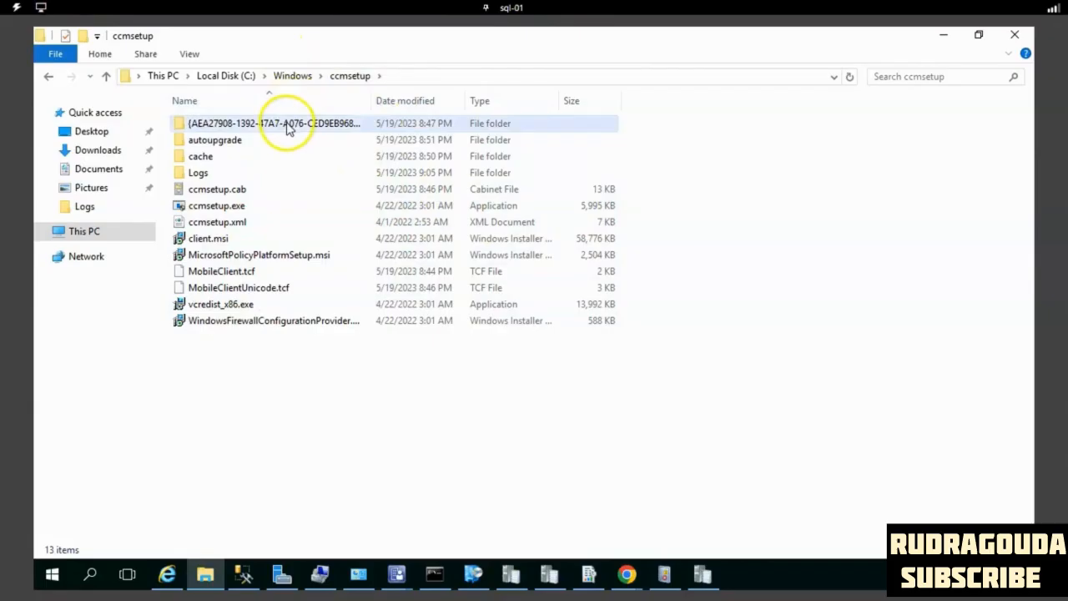
- Open the CCM folder in C:\Windows and locate and open its Logs subfolder
left_click(296, 76)
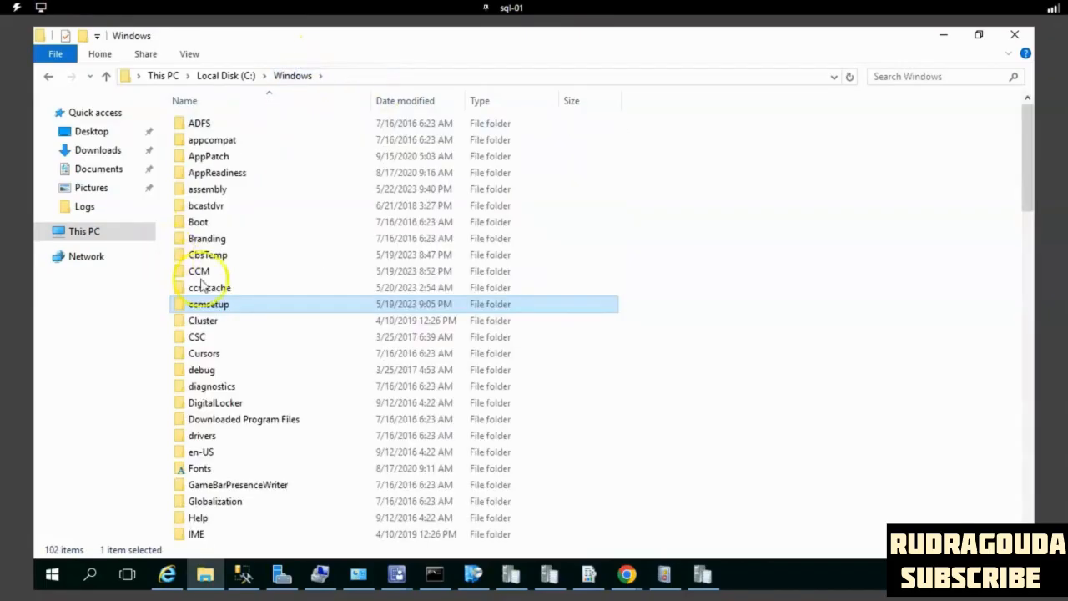
double_click(200, 271)
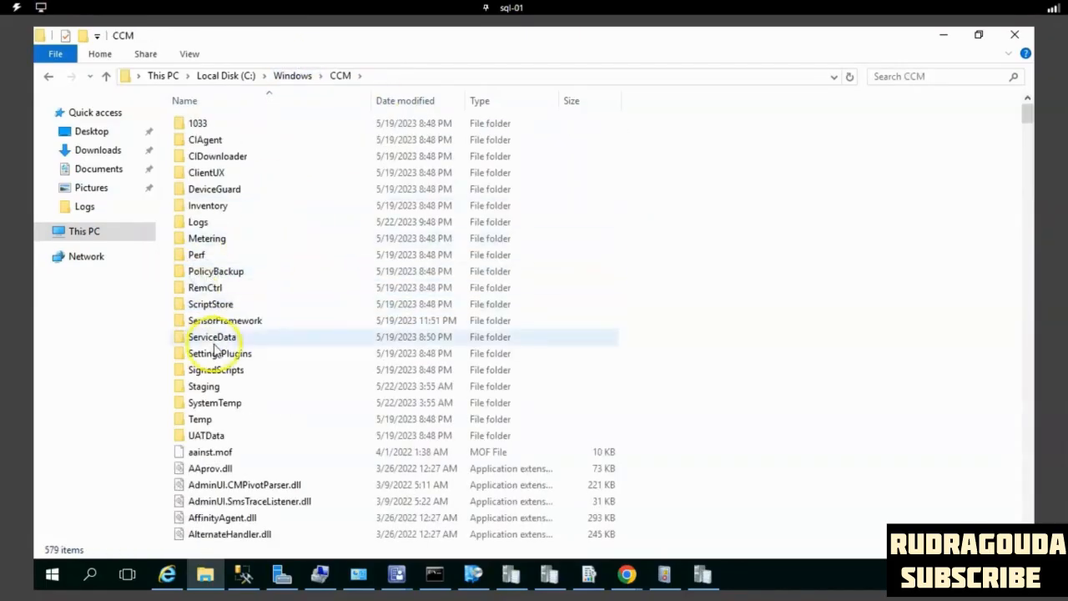
left_click(215, 338)
key("l")
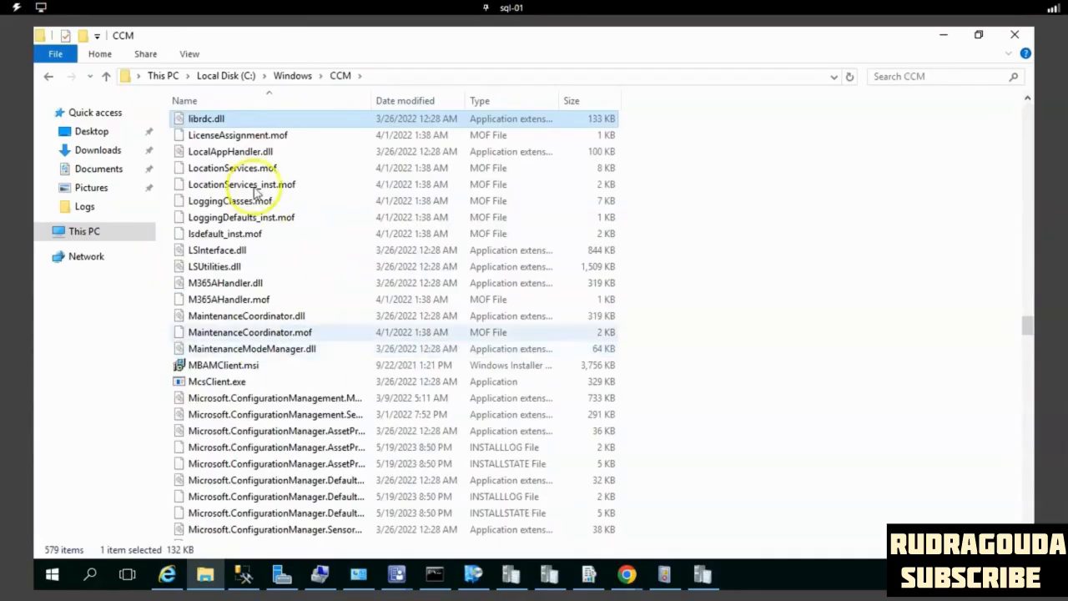
left_click(229, 250)
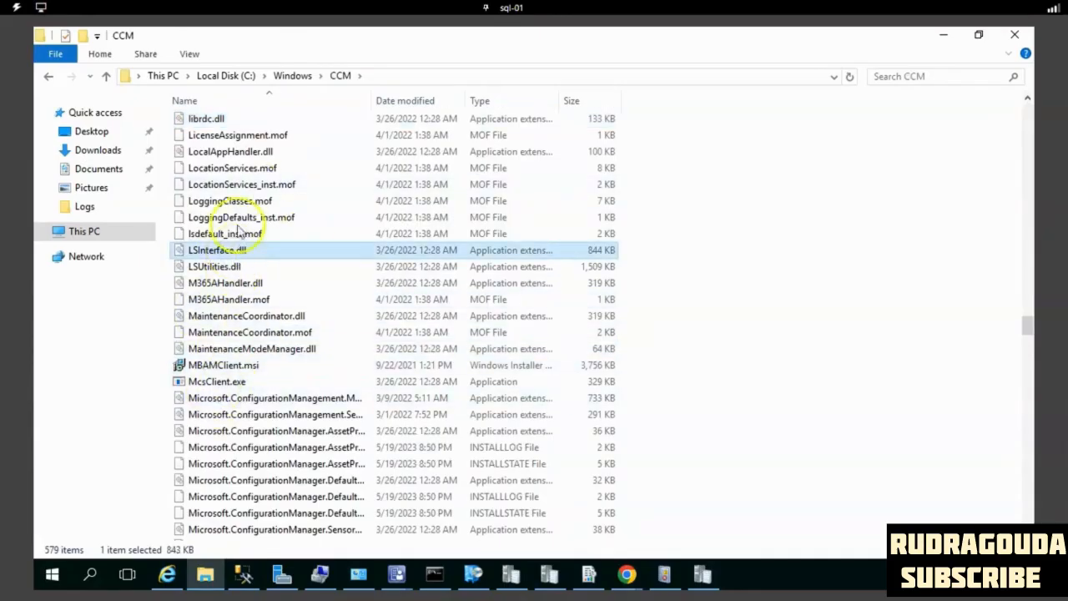
left_click(225, 266)
scroll(375, 300, "up", 7)
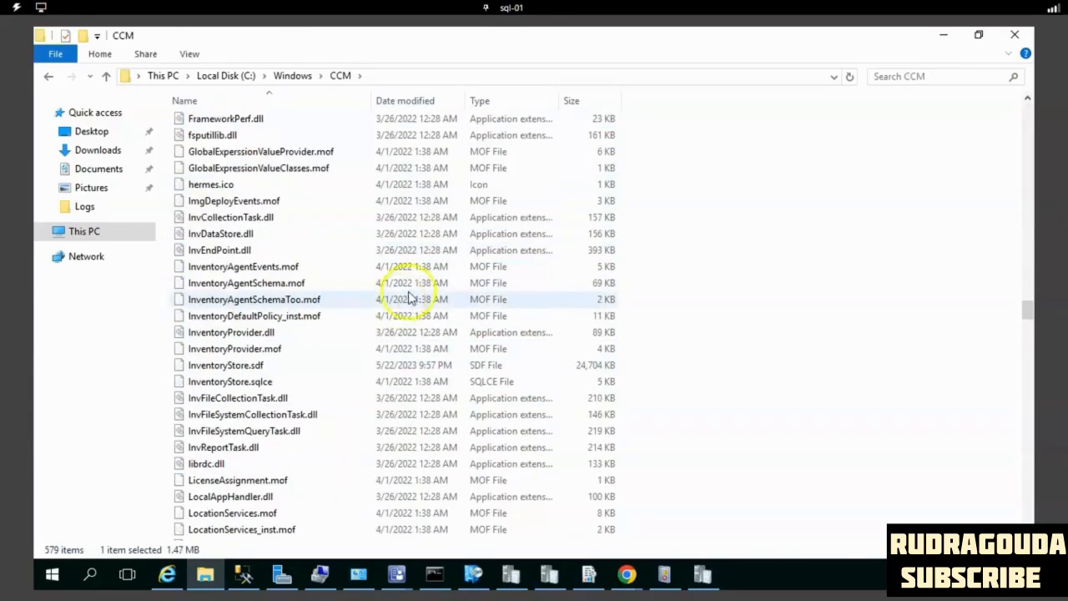
left_click(413, 283)
left_click_drag(1032, 309, 1028, 109)
double_click(198, 222)
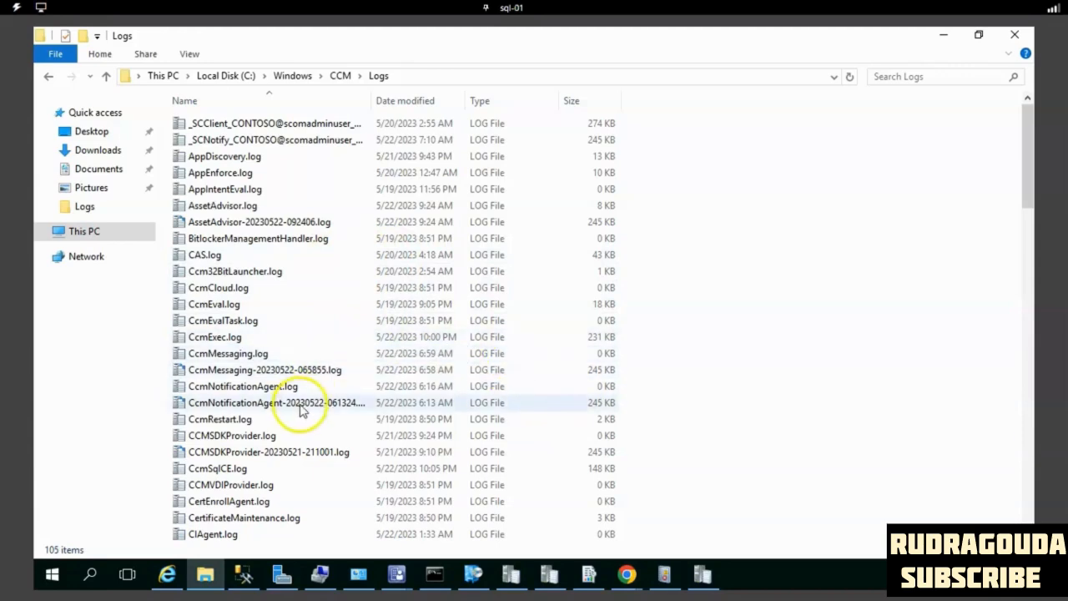
- Open ClientLocation.log, inspect the entry giving the site code and management point, and close the log
left_click(389, 434)
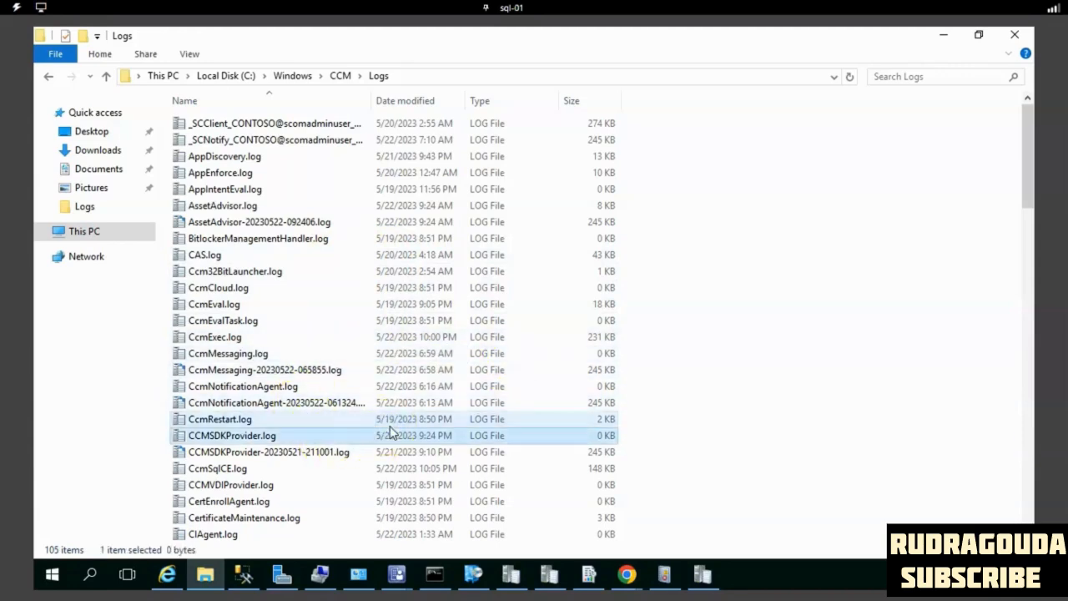
scroll(390, 431, "down", 2)
scroll(389, 432, "down", 2)
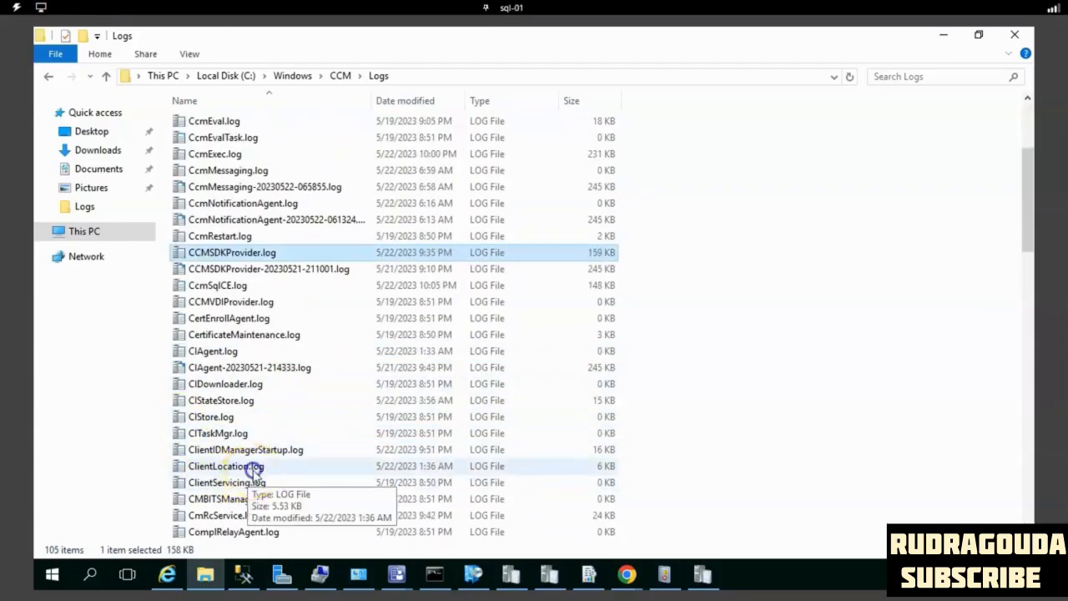
double_click(251, 469)
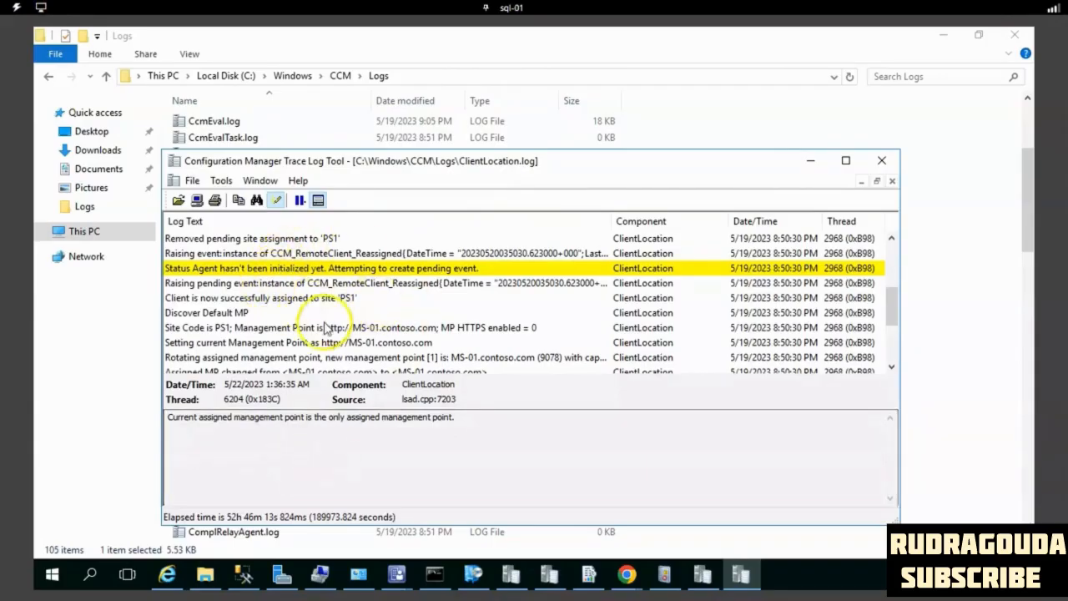
left_click(216, 328)
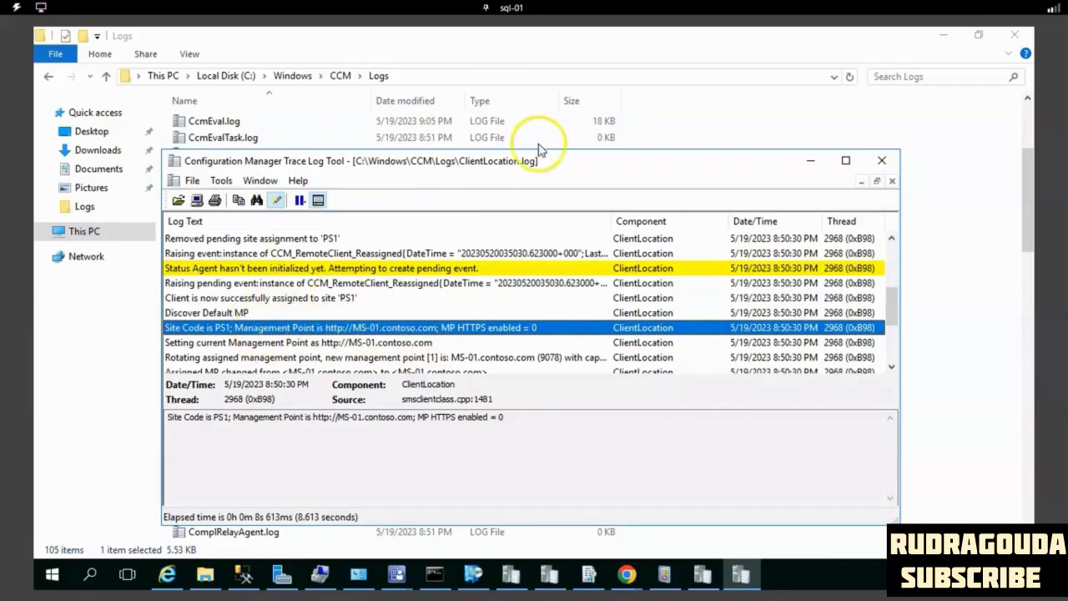
left_click(882, 160)
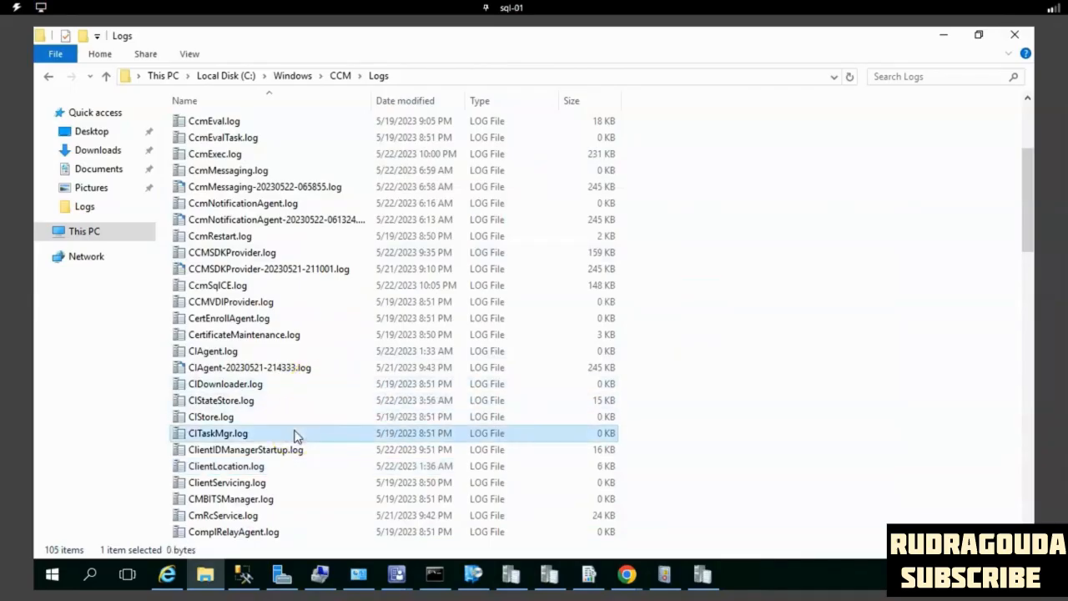
- View the software metering log mtrmgr.log and minimize its window
key("m")
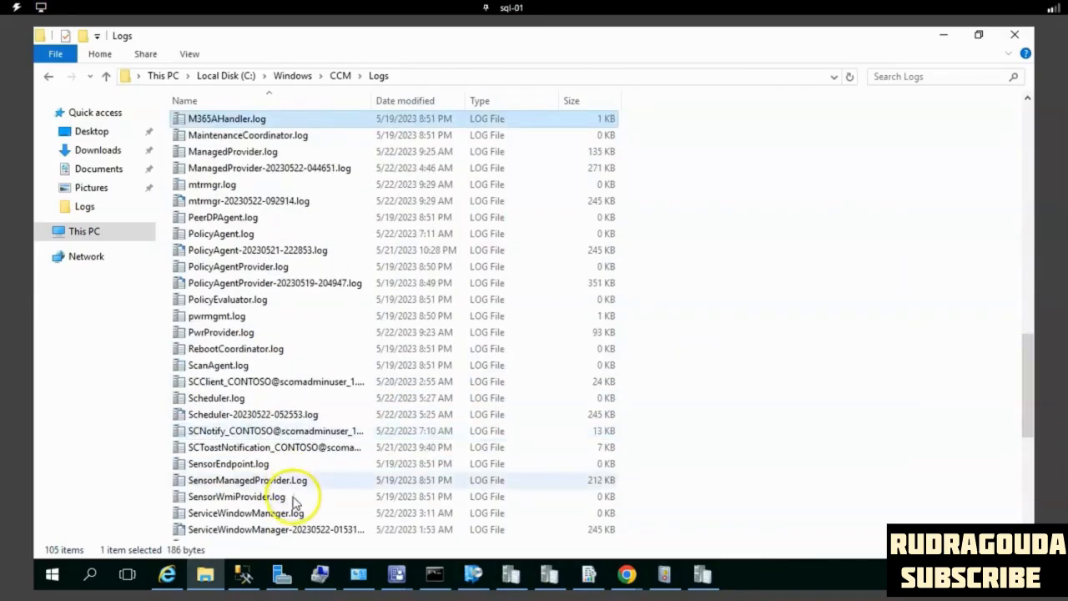
double_click(238, 188)
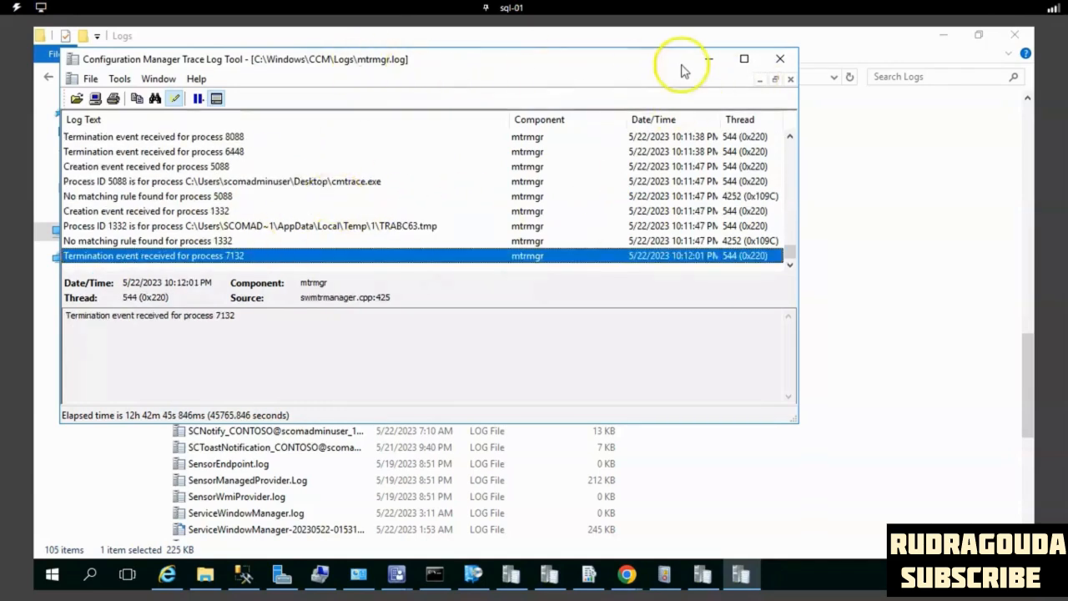
left_click(706, 60)
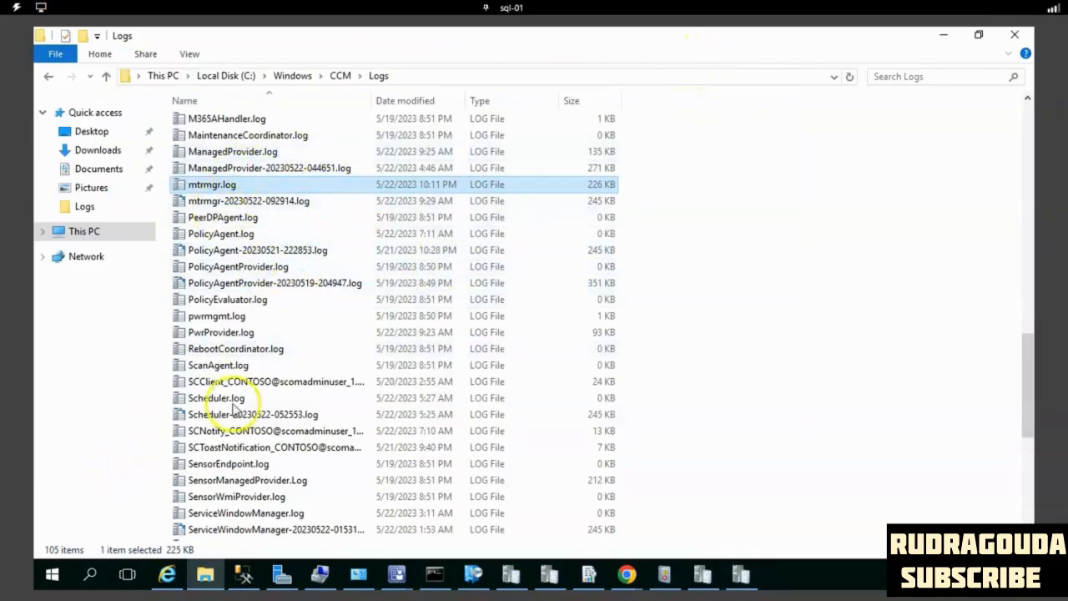
- Open ClientIDManagerStartup.log from the CCM Logs folder and locate the client registration entries
type("cid")
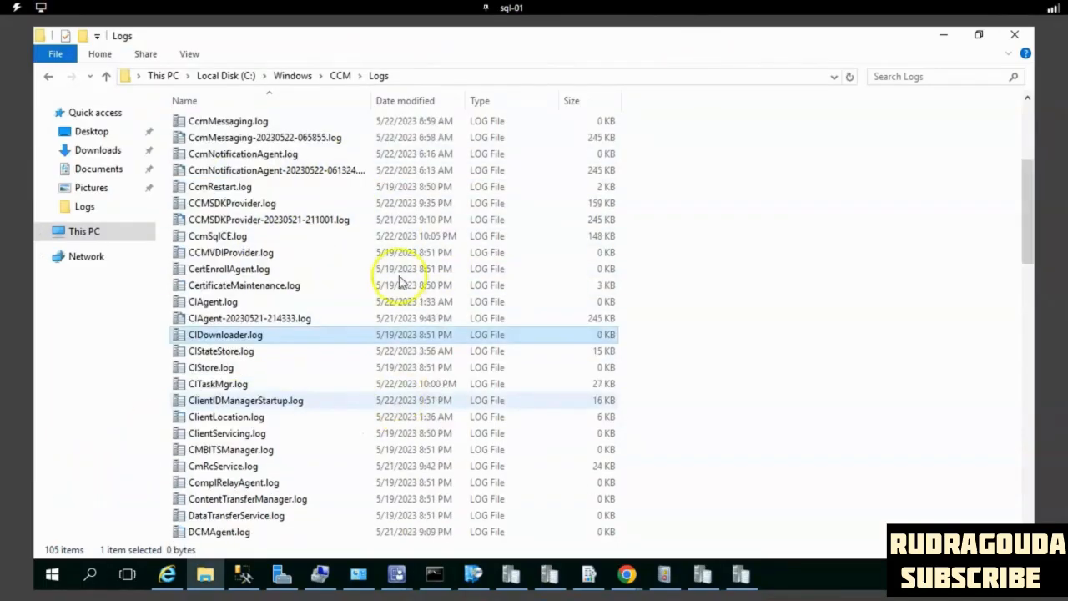
left_click(260, 401)
double_click(250, 401)
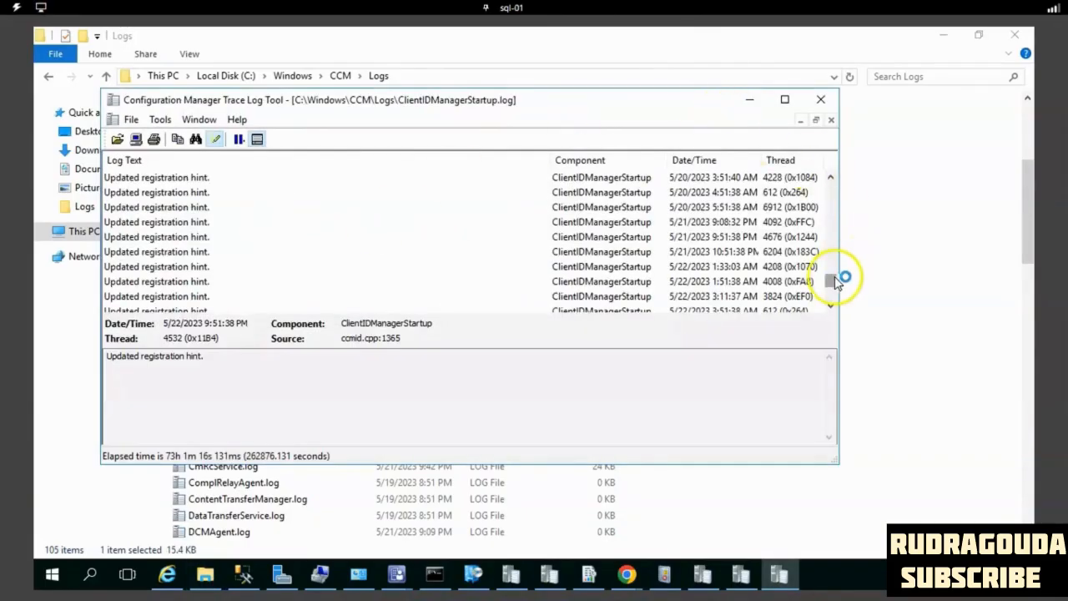
left_click_drag(834, 275, 839, 250)
left_click(781, 265)
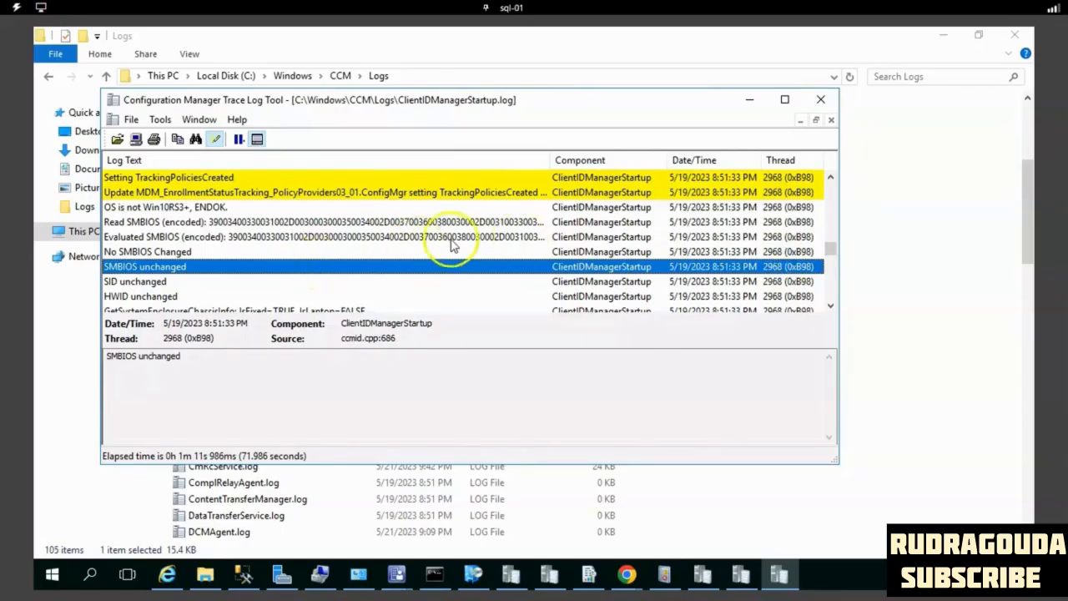
left_click(375, 253)
scroll(374, 248, "up", 5)
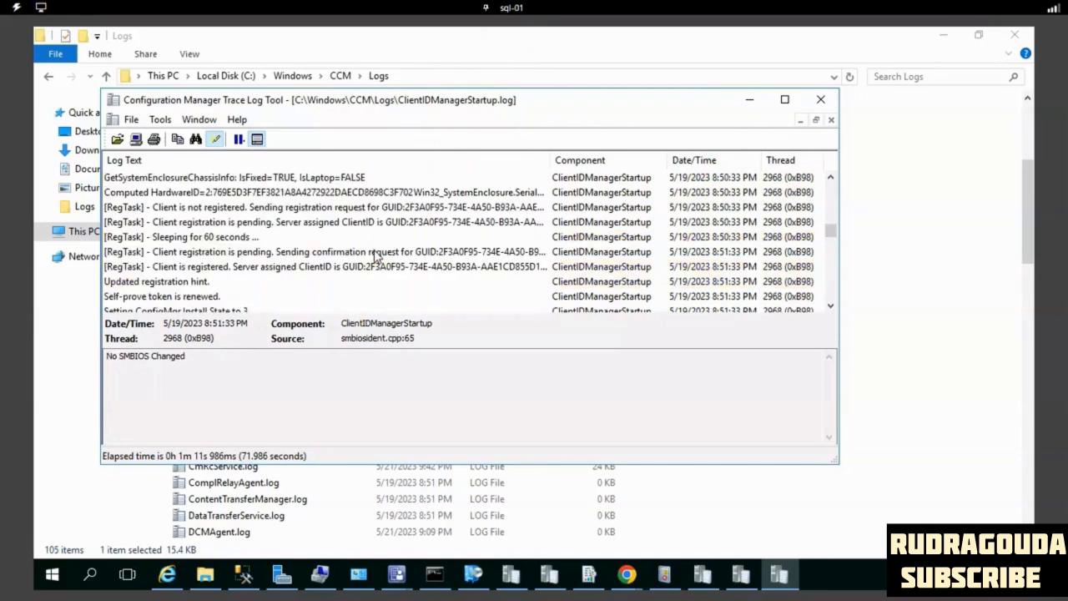
- Examine the [RegTask] registration request, wait and confirmation entries and the lines that follow them in ClientIDManagerStartup.log
left_click(210, 251)
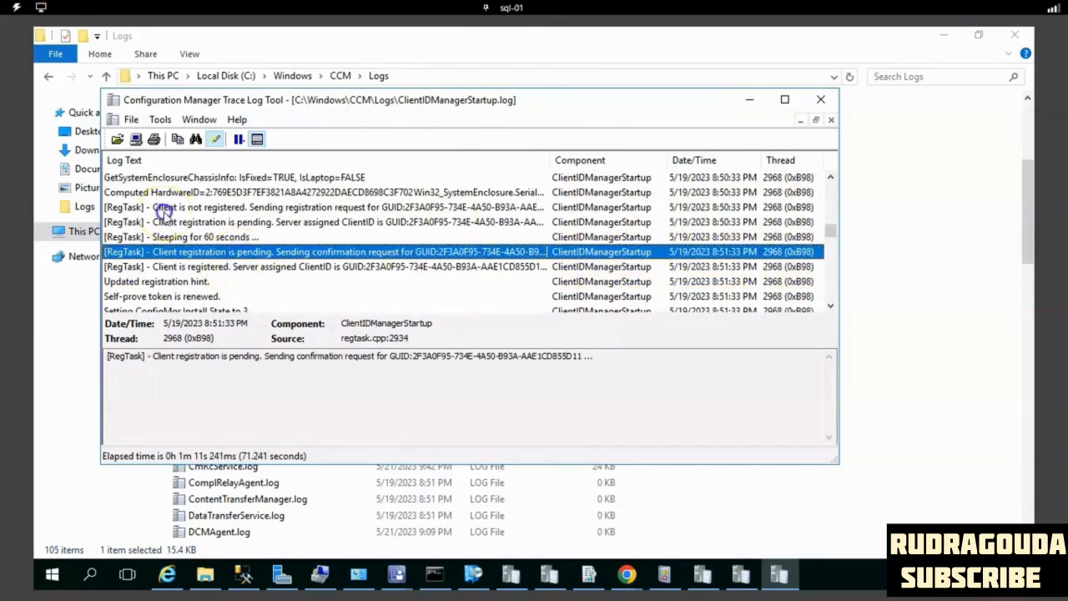
left_click(164, 208)
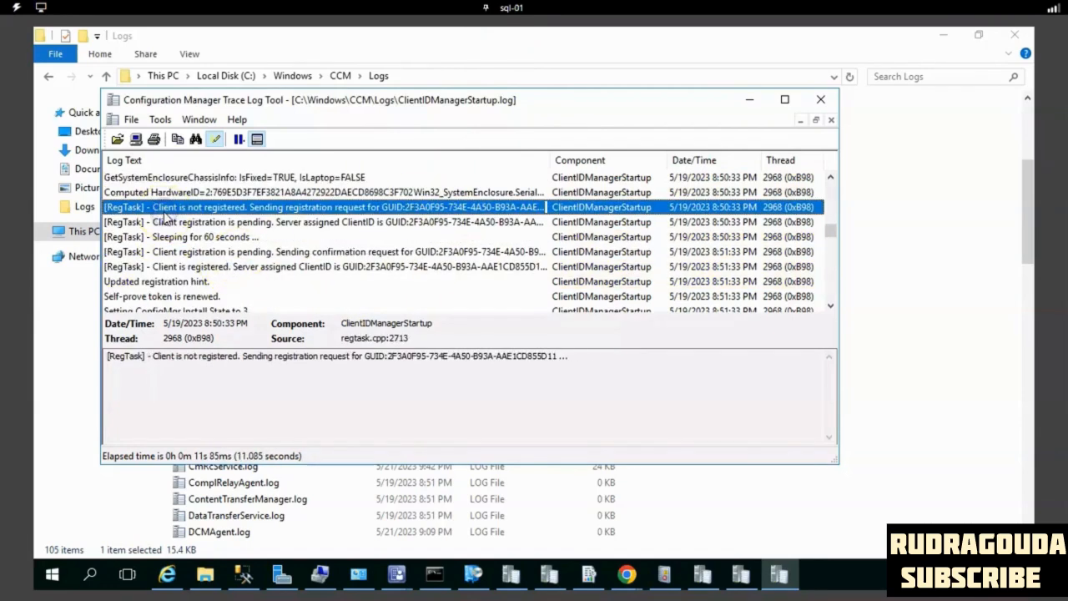
left_click(233, 238)
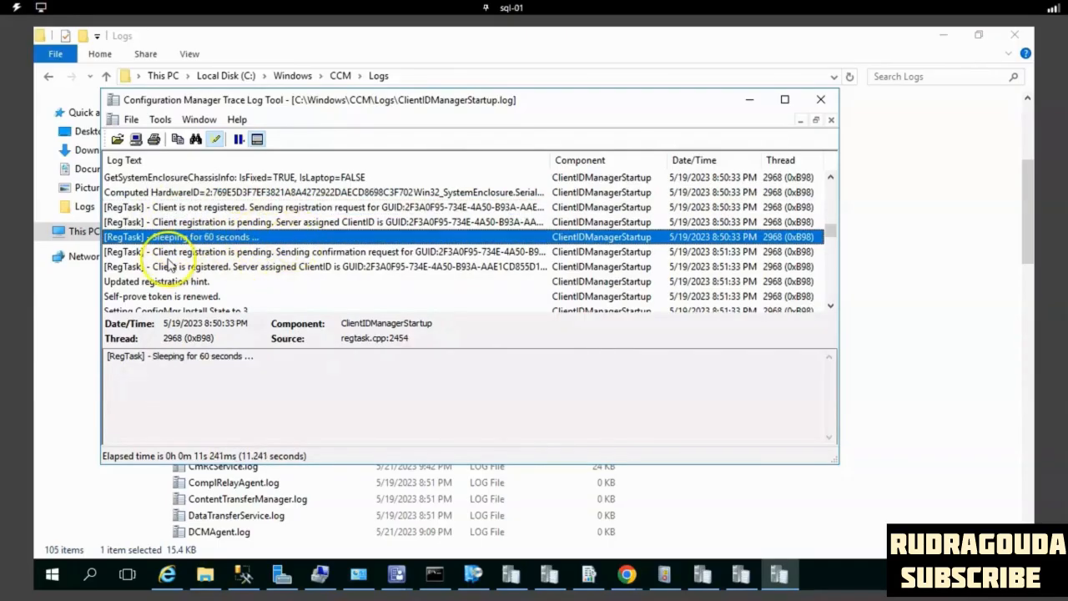
left_click(168, 253)
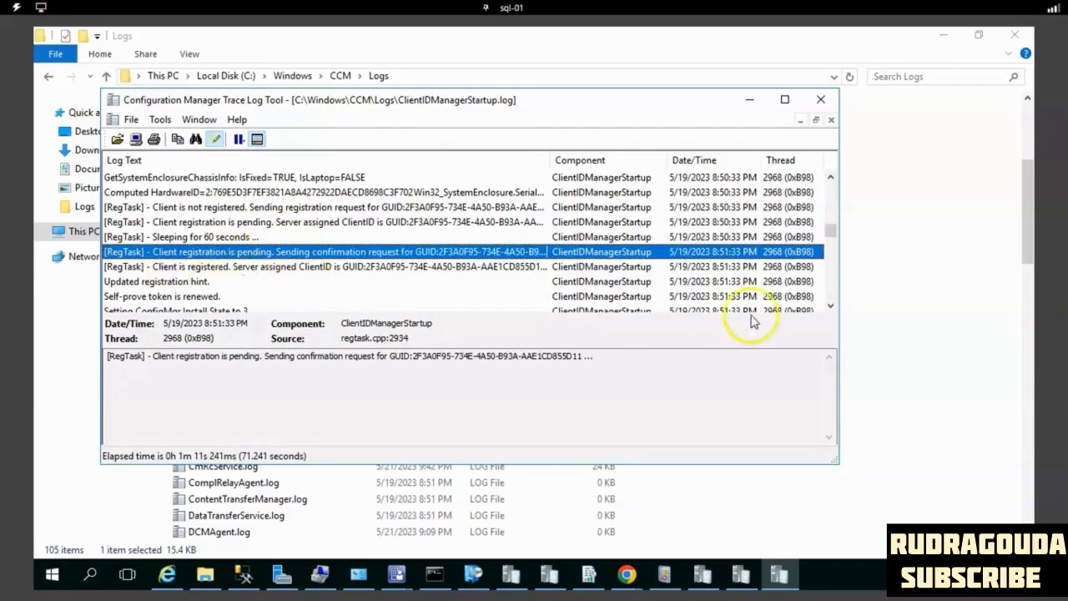
left_click(831, 307)
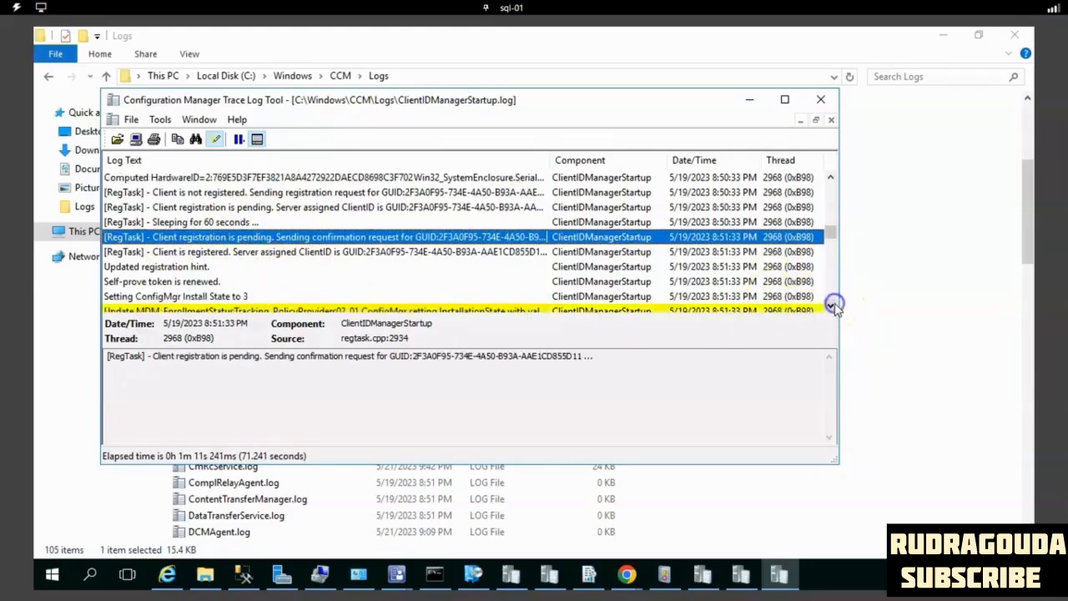
left_click(832, 306)
left_click(832, 306)
left_click(831, 306)
left_click(832, 306)
left_click(832, 307)
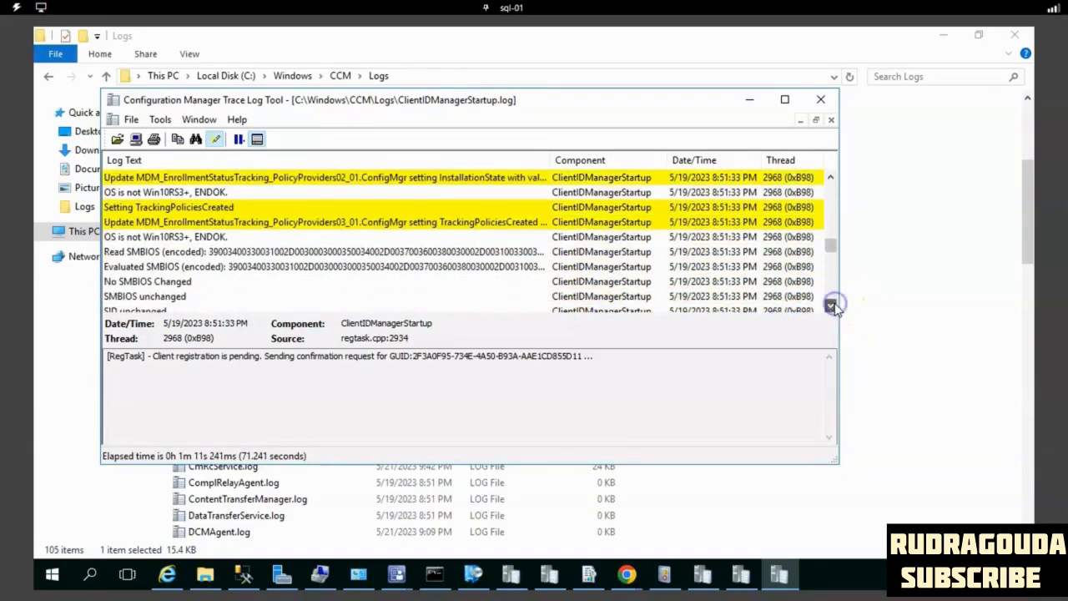
left_click(832, 306)
left_click(832, 306)
left_click(831, 306)
left_click(832, 306)
left_click(832, 306)
left_click(832, 306)
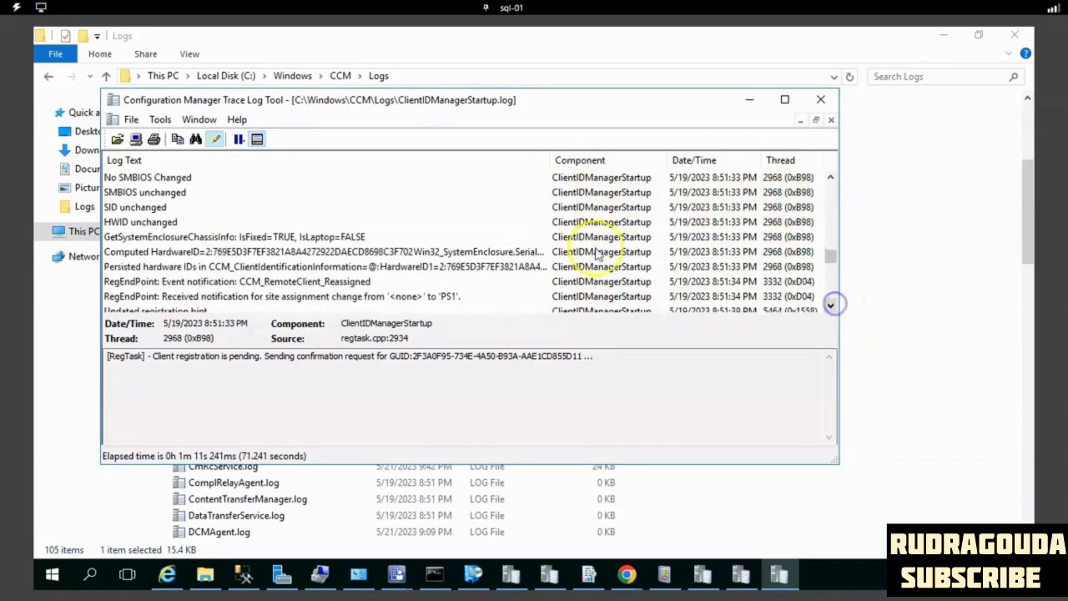
scroll(236, 265, "down", 2)
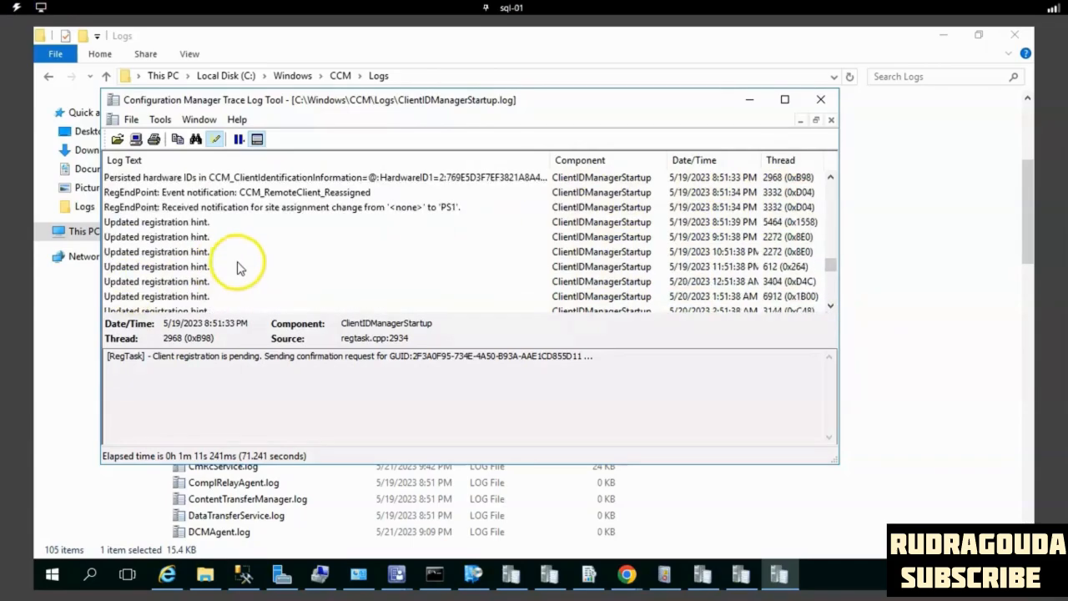
scroll(222, 239, "up", 4)
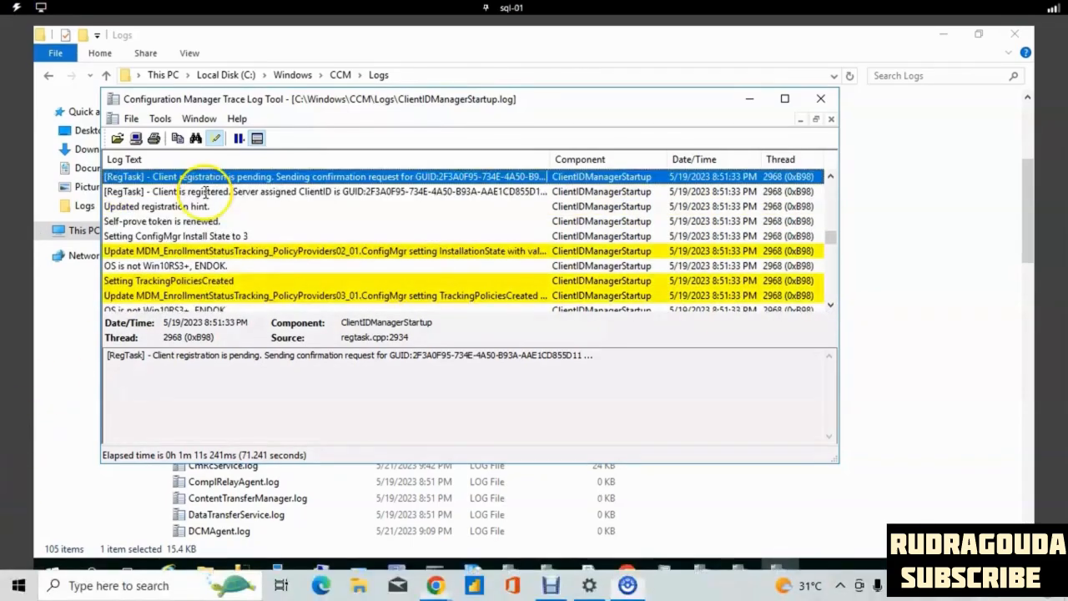
- Inspect the "Client is registered" entry and highlight the server-assigned client GUID in its details
left_click(205, 191)
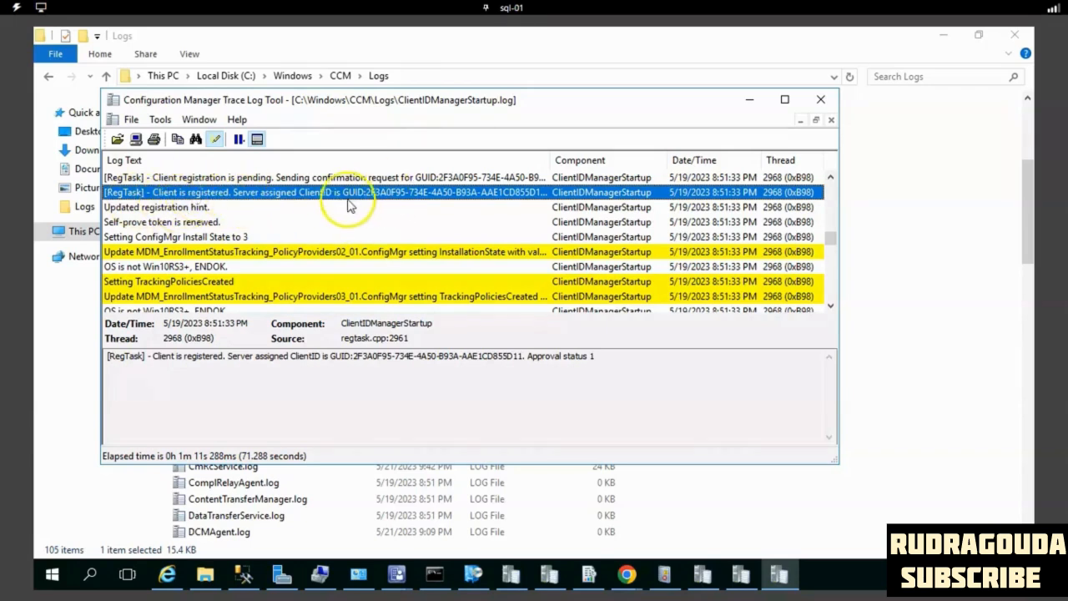
left_click(406, 364)
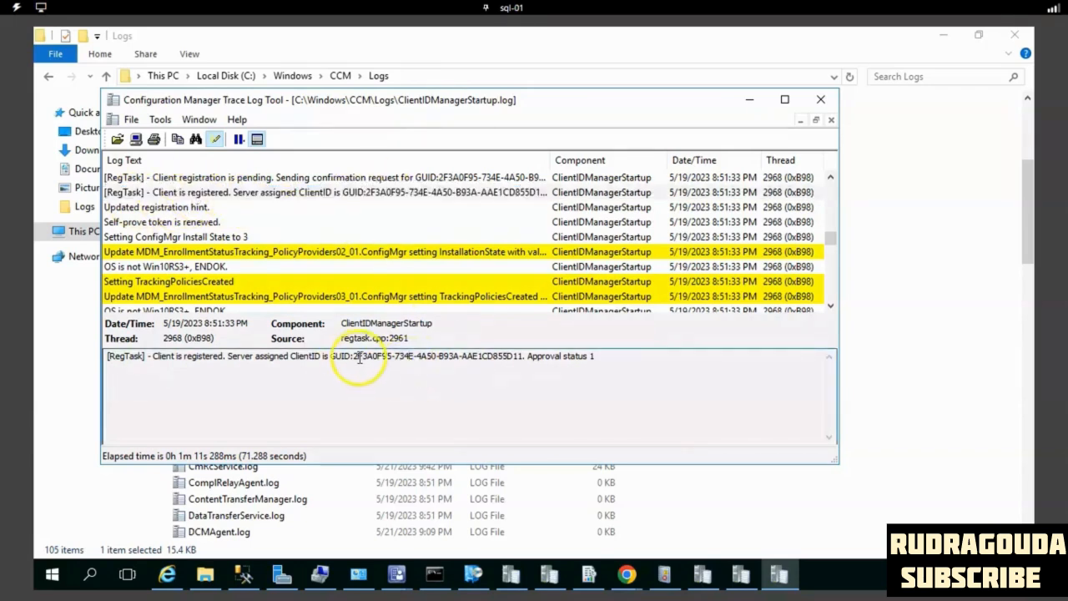
left_click_drag(388, 355, 484, 359)
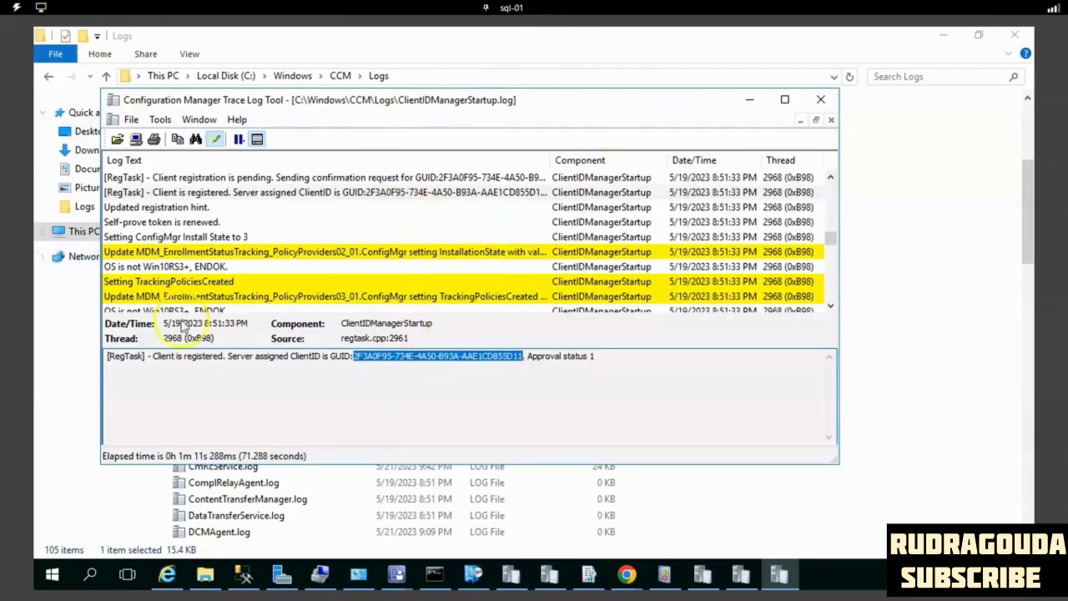
- Open the Configuration Manager client properties from Control Panel and widen the Property column to read the client property names
left_click(53, 576)
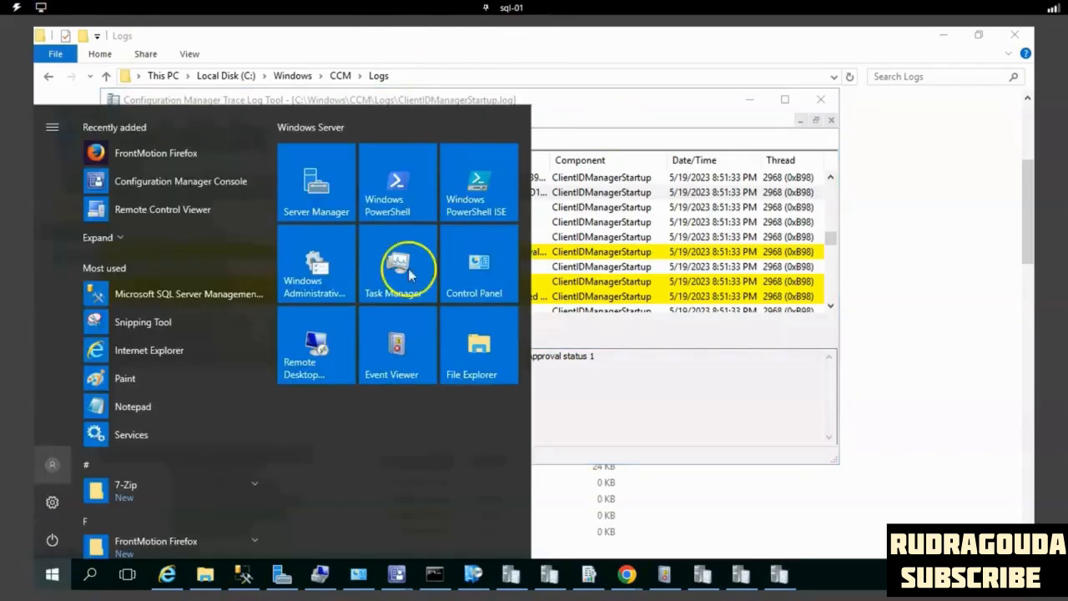
left_click(474, 278)
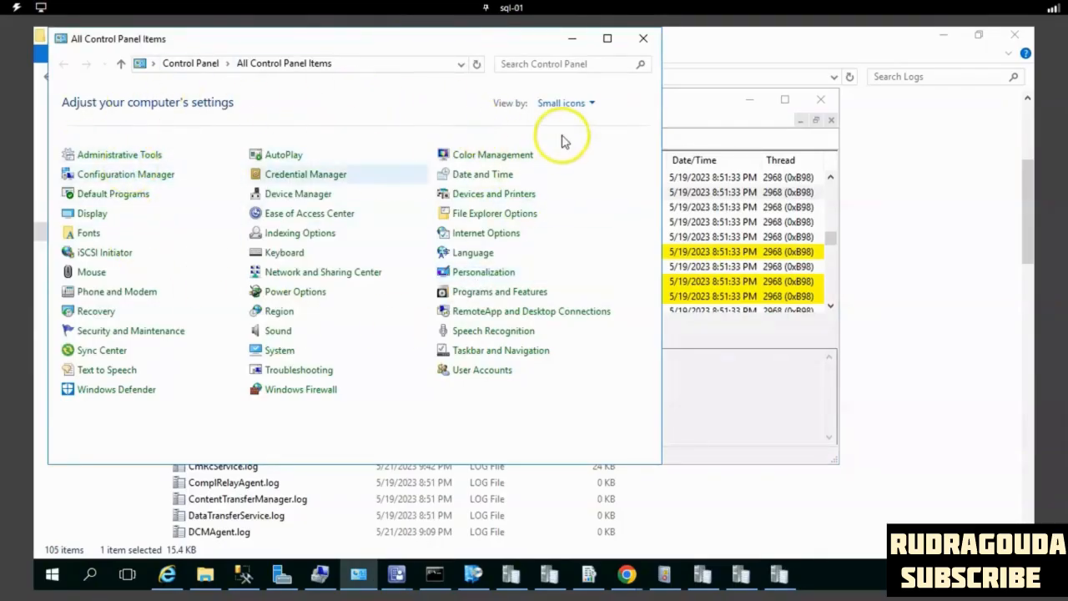
double_click(114, 180)
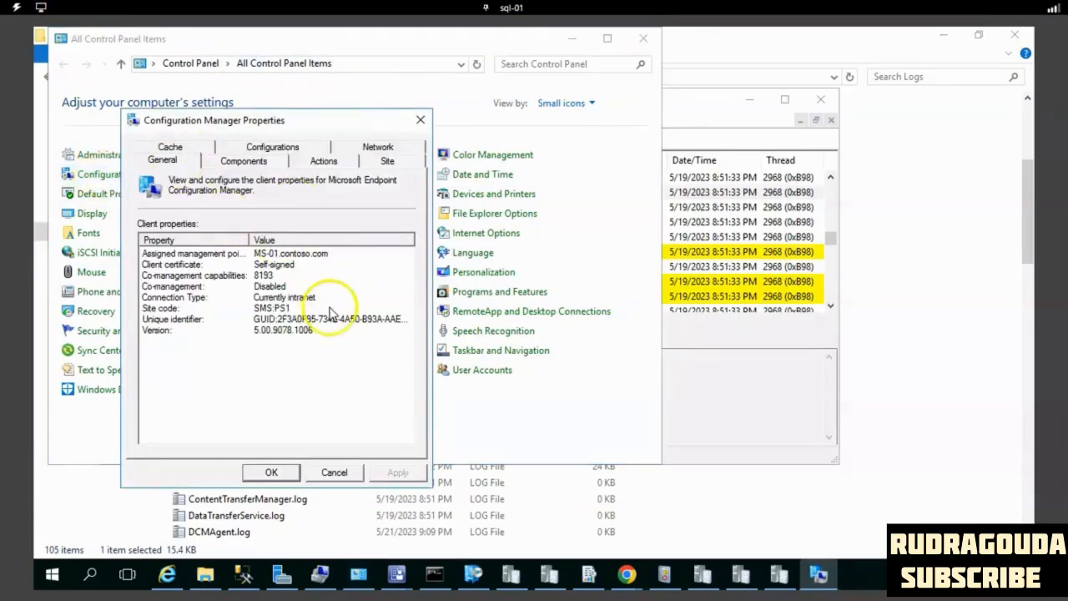
left_click(191, 254)
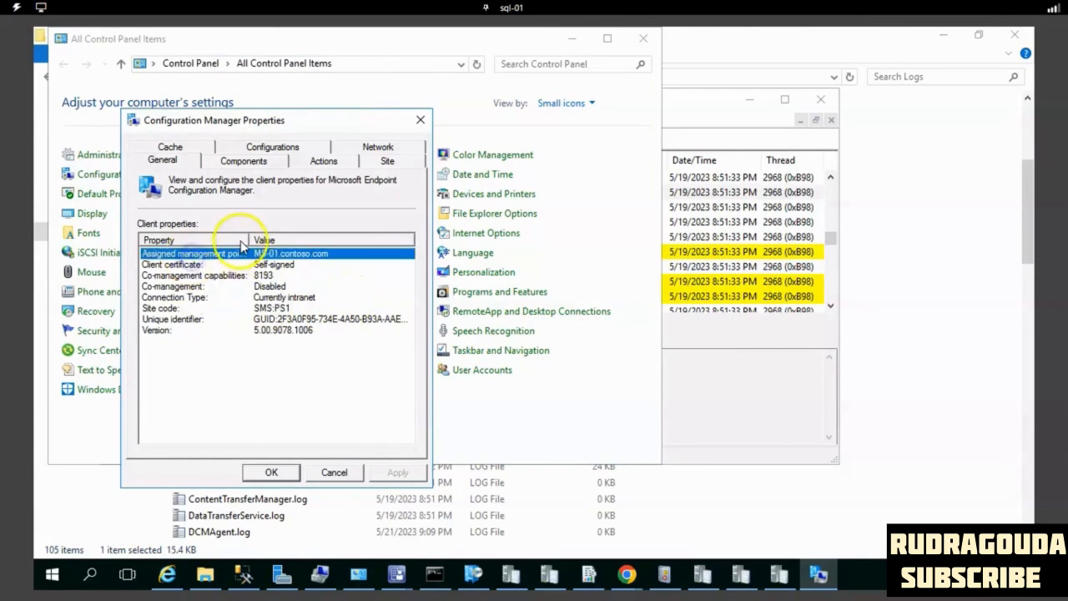
left_click_drag(248, 239, 288, 243)
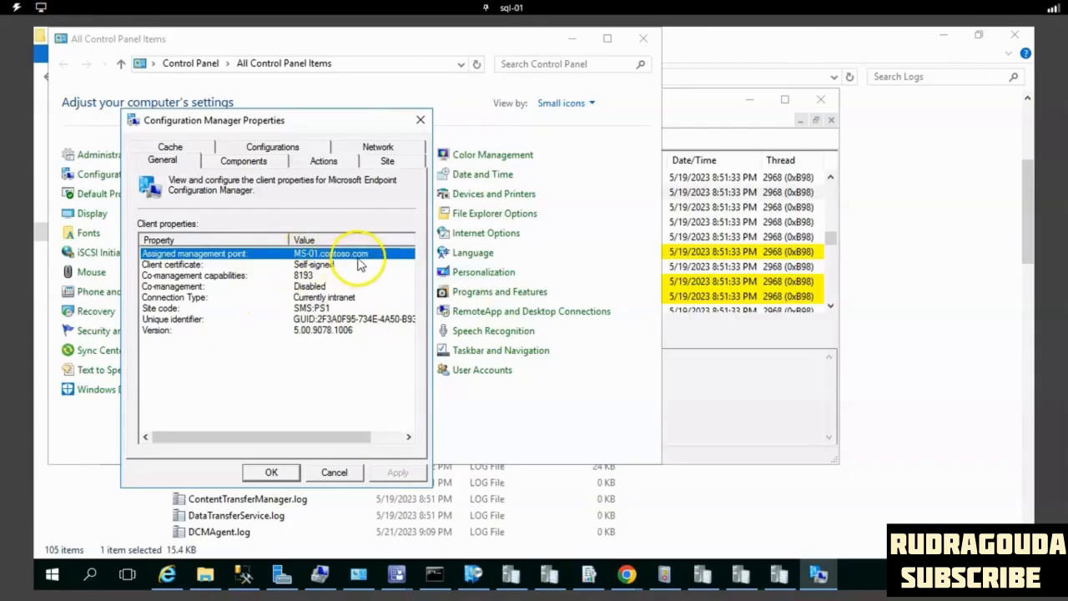
- Compare the client's Unique identifier with the server-assigned GUID in ClientIDManagerStartup.log
left_click(180, 319)
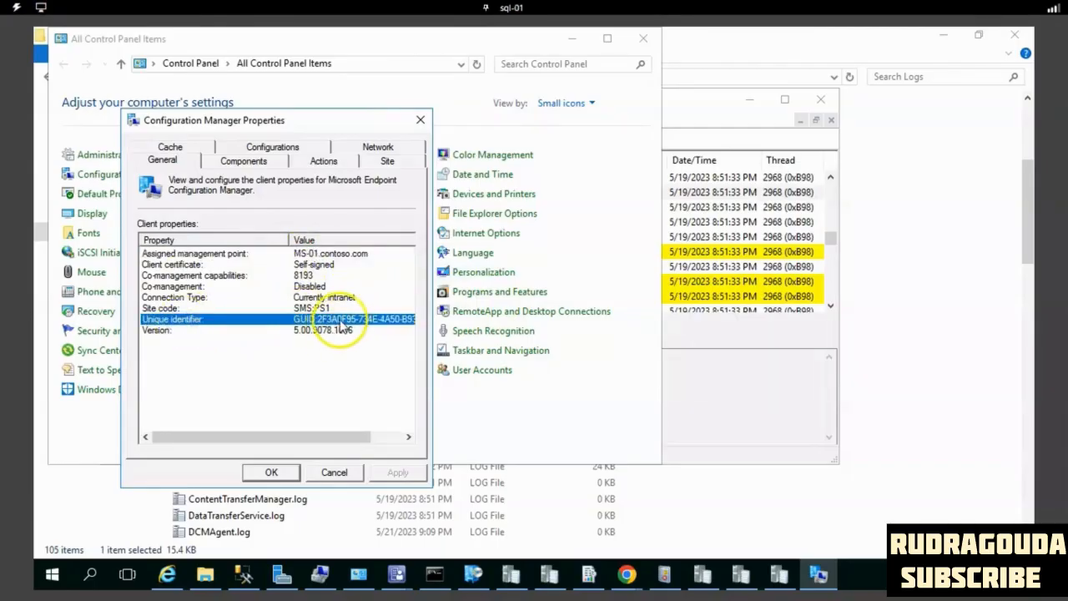
left_click_drag(297, 435, 401, 443)
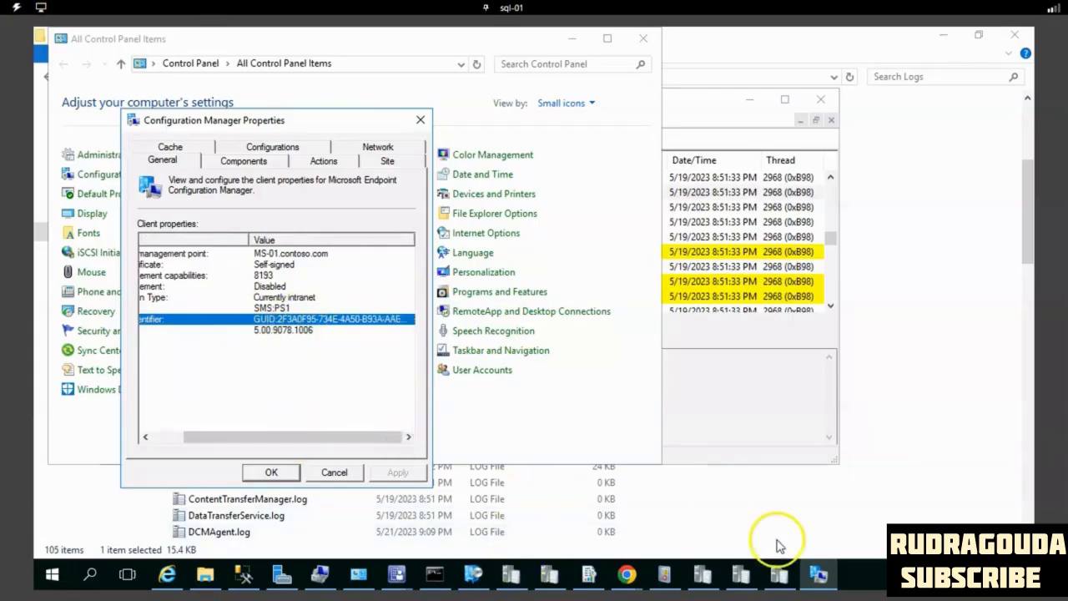
left_click(767, 413)
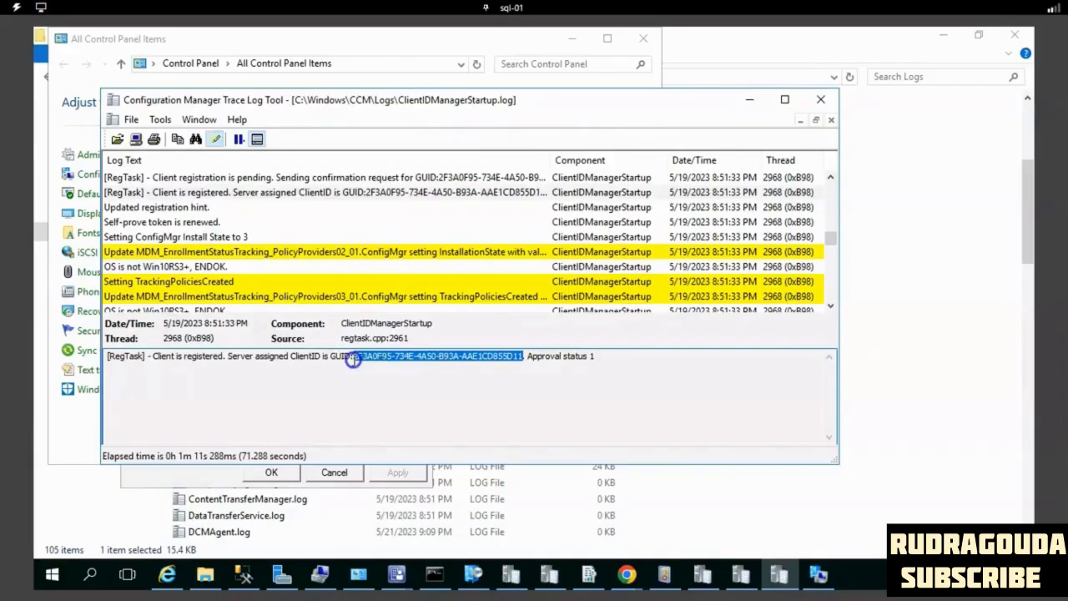
left_click(817, 573)
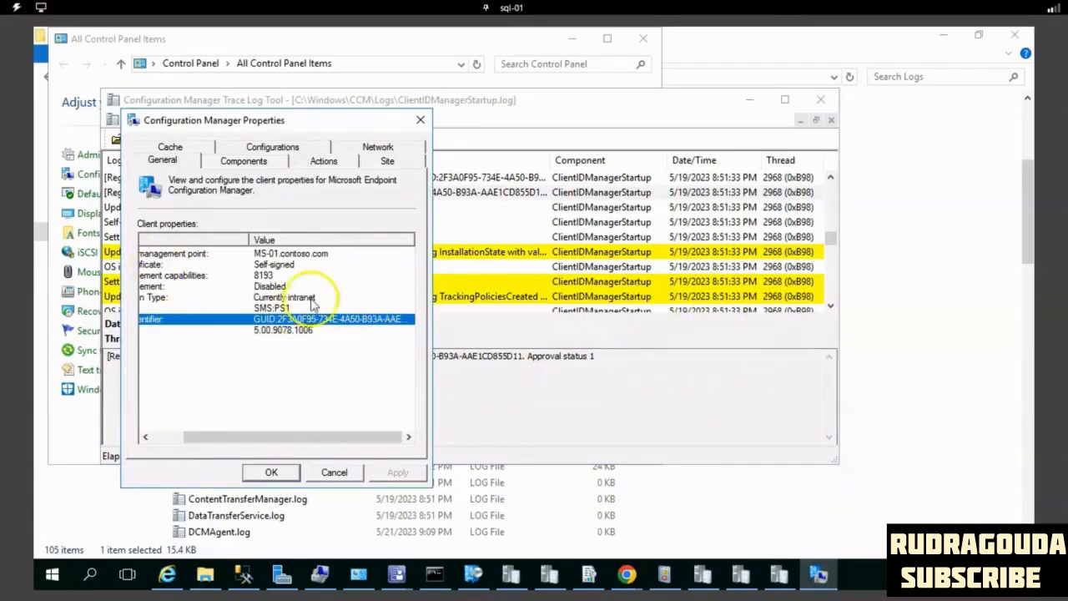
left_click_drag(277, 438, 236, 437)
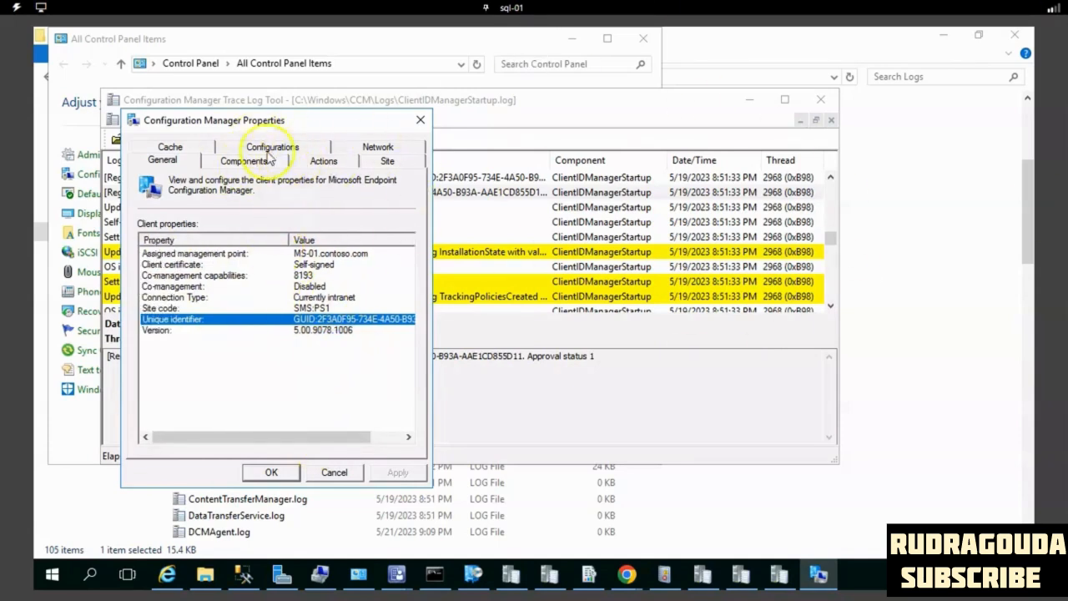
- Review the available client actions and run the Machine Policy Retrieval & Evaluation Cycle
left_click(321, 162)
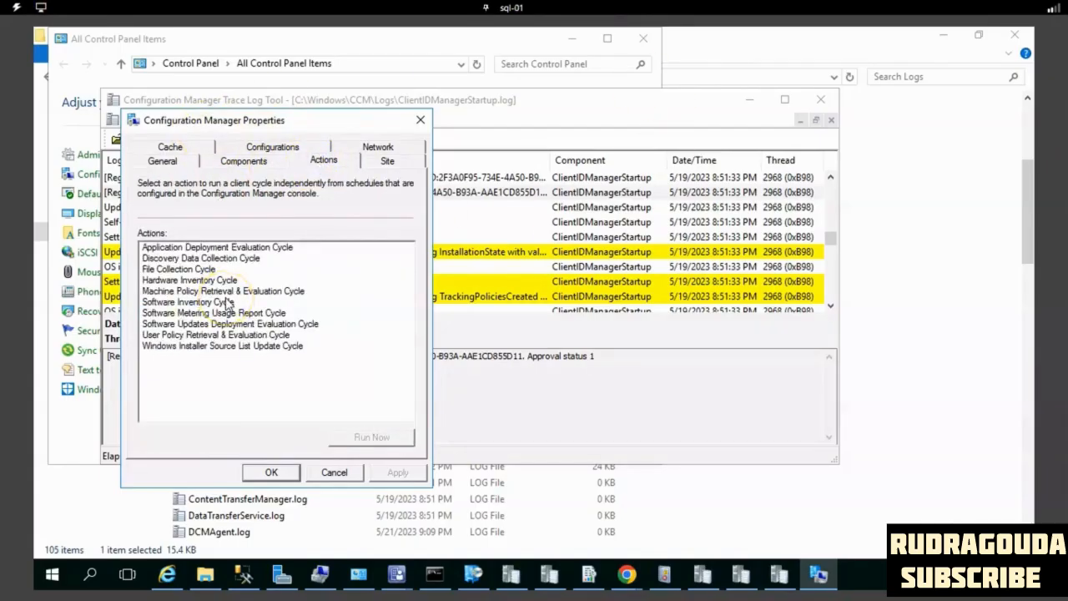
left_click(210, 249)
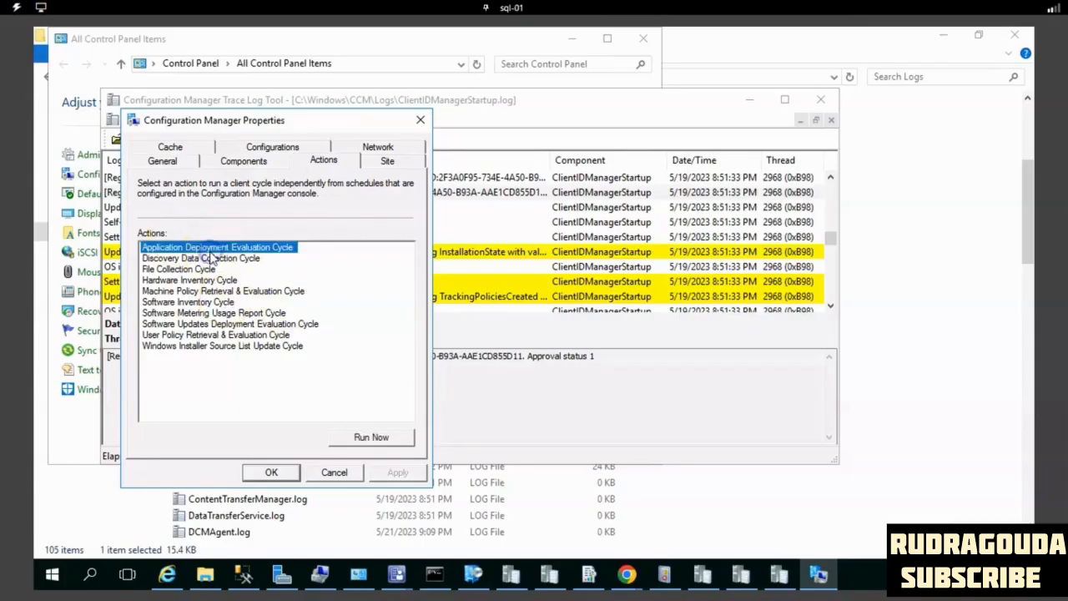
left_click(223, 259)
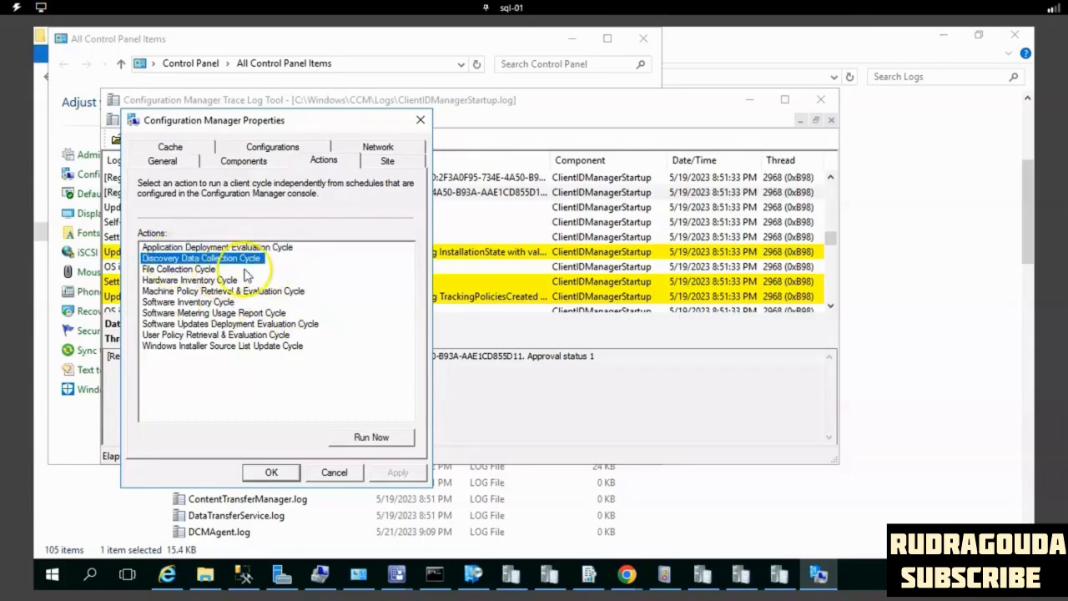
left_click(239, 291)
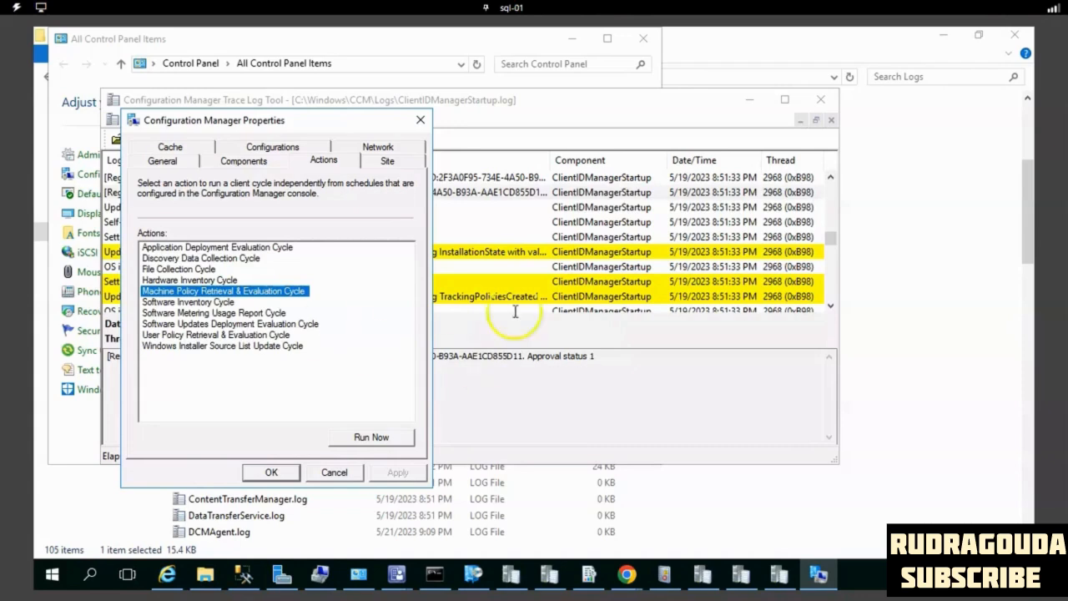
left_click(372, 437)
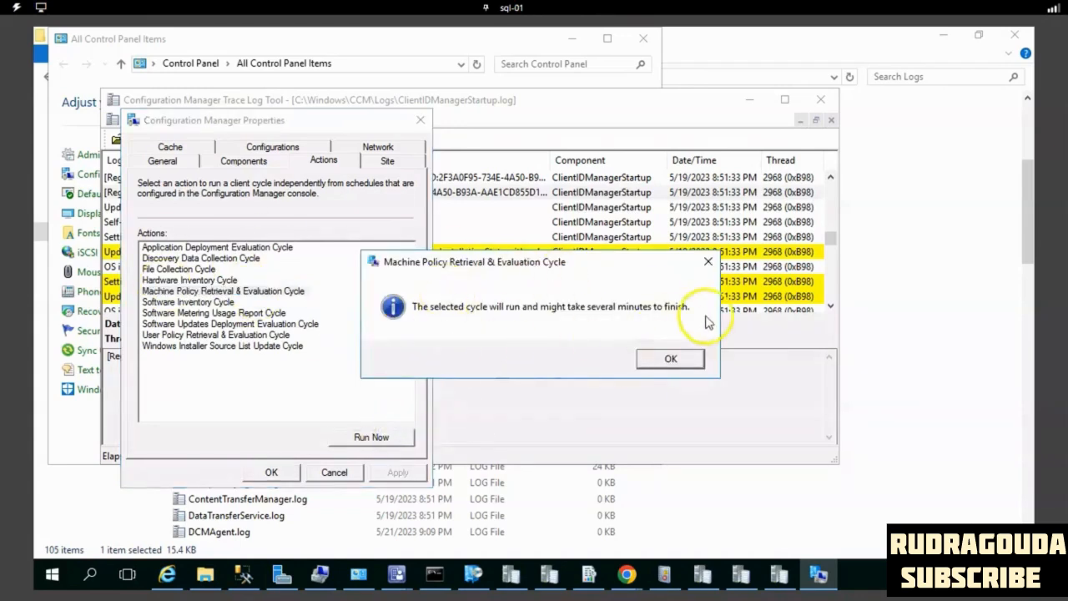
left_click(697, 361)
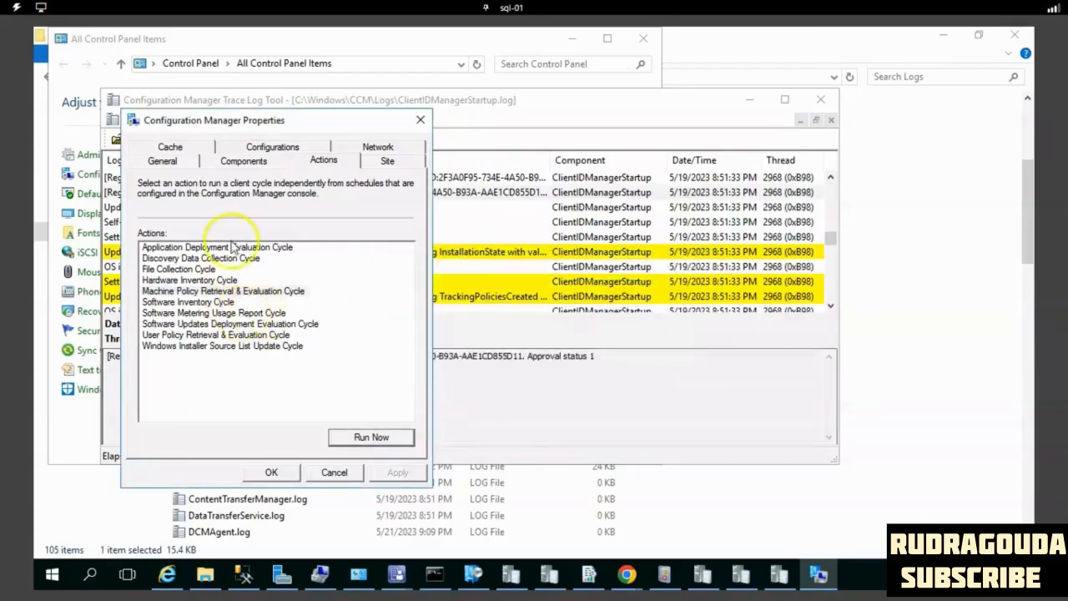
- Run the Software Metering Usage Report Cycle and close the Configuration Manager client properties
left_click(254, 312)
left_click(370, 437)
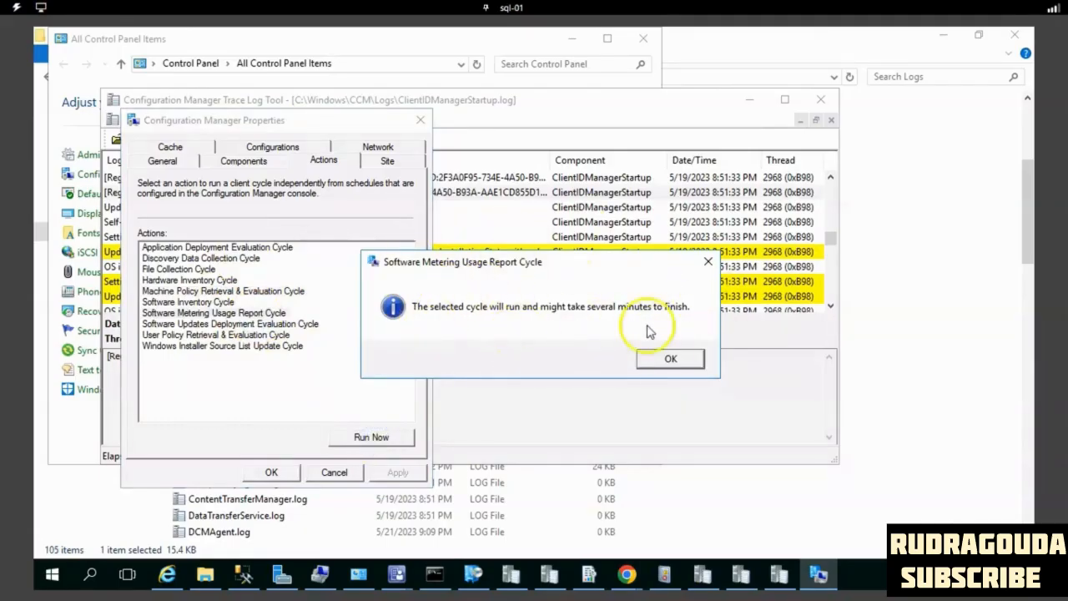
left_click(668, 360)
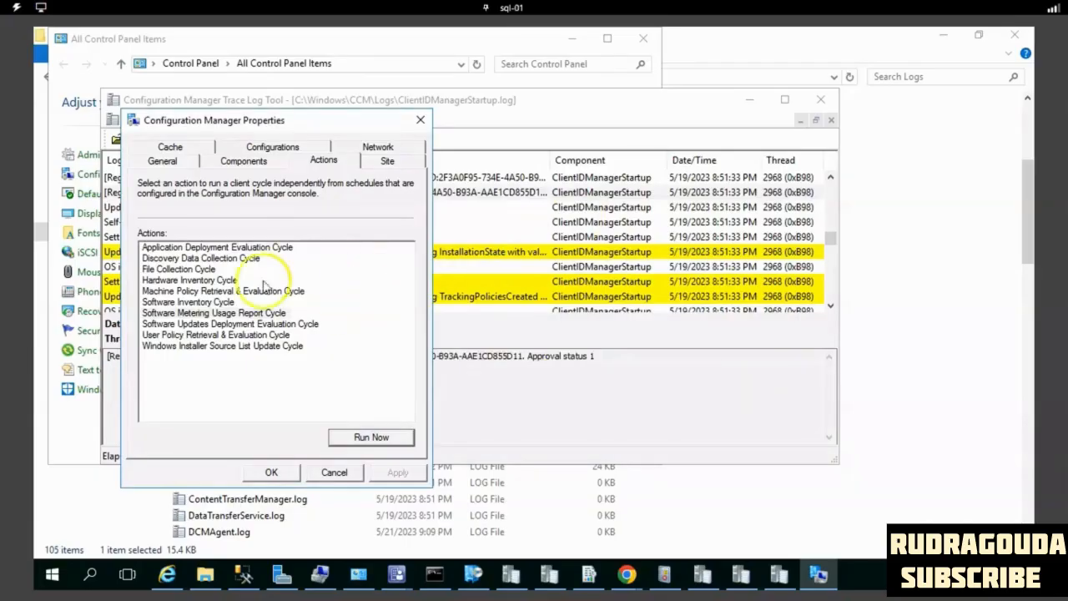
left_click(420, 120)
- Minimize the log and Control Panel windows and go to the folder C:\Windows\ccmsetup\Logs
left_click(751, 101)
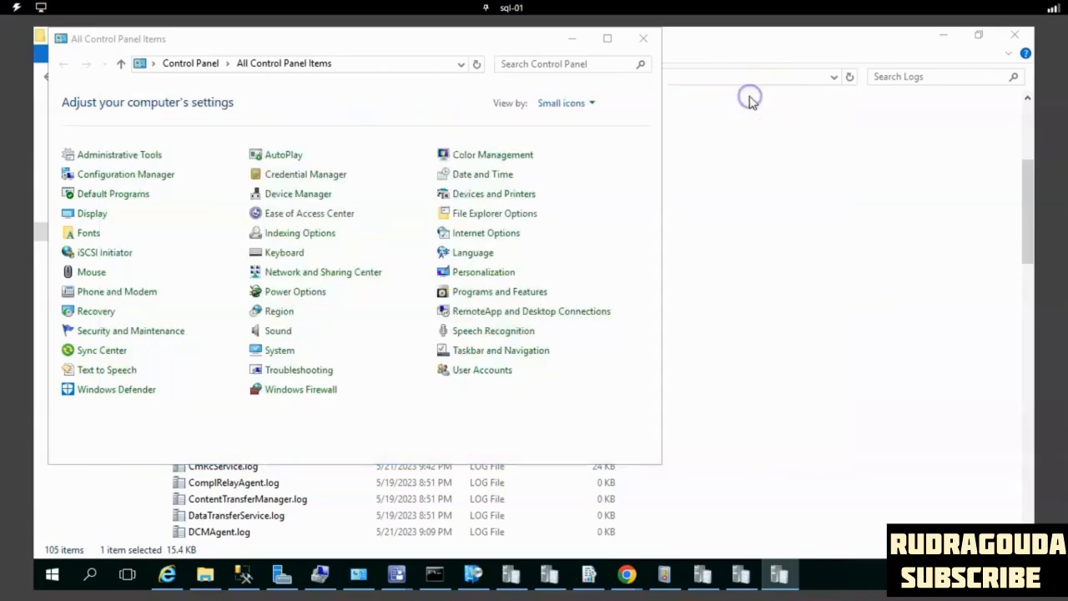
left_click(572, 39)
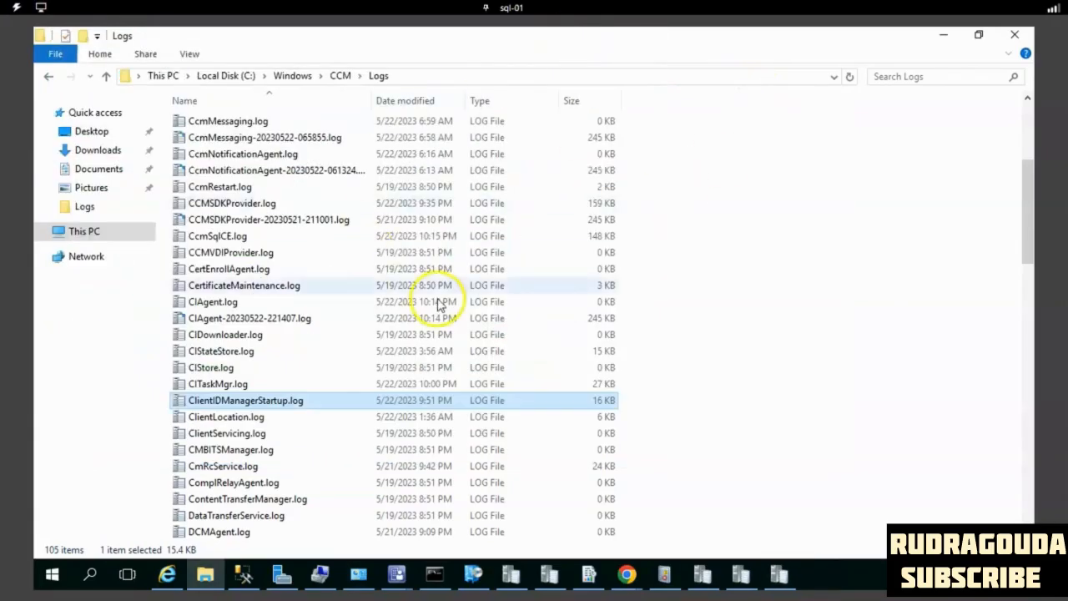
left_click(337, 76)
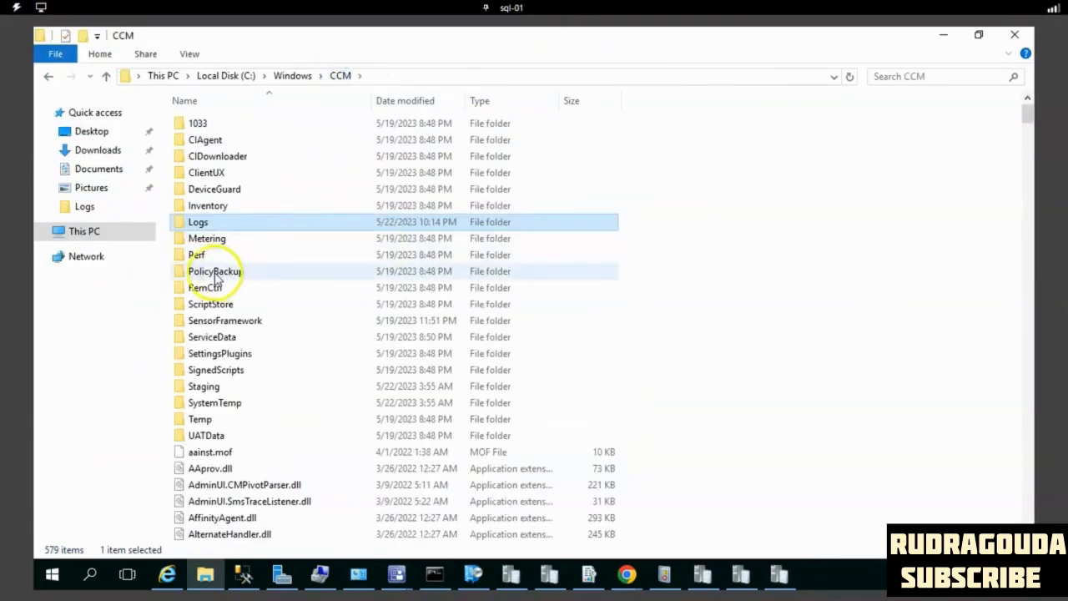
left_click(302, 77)
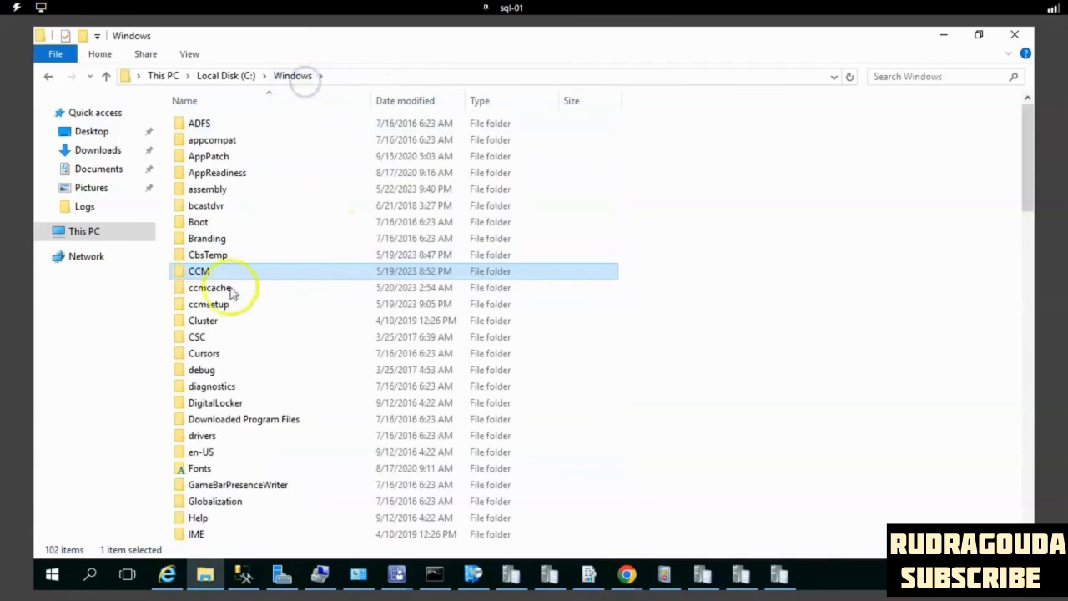
left_click(227, 305)
left_click(218, 304)
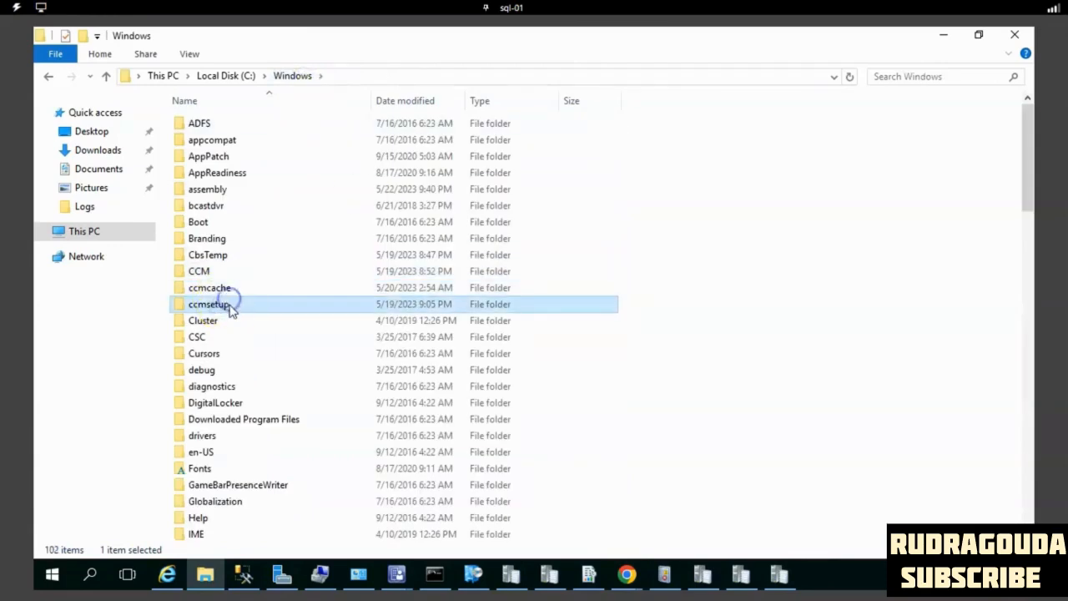
double_click(266, 309)
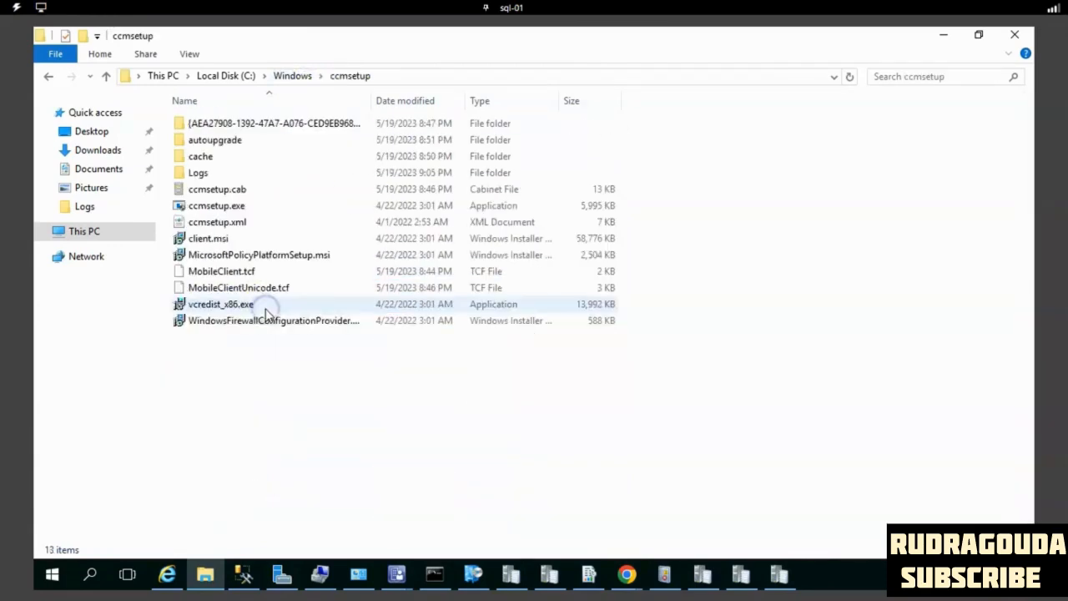
double_click(215, 176)
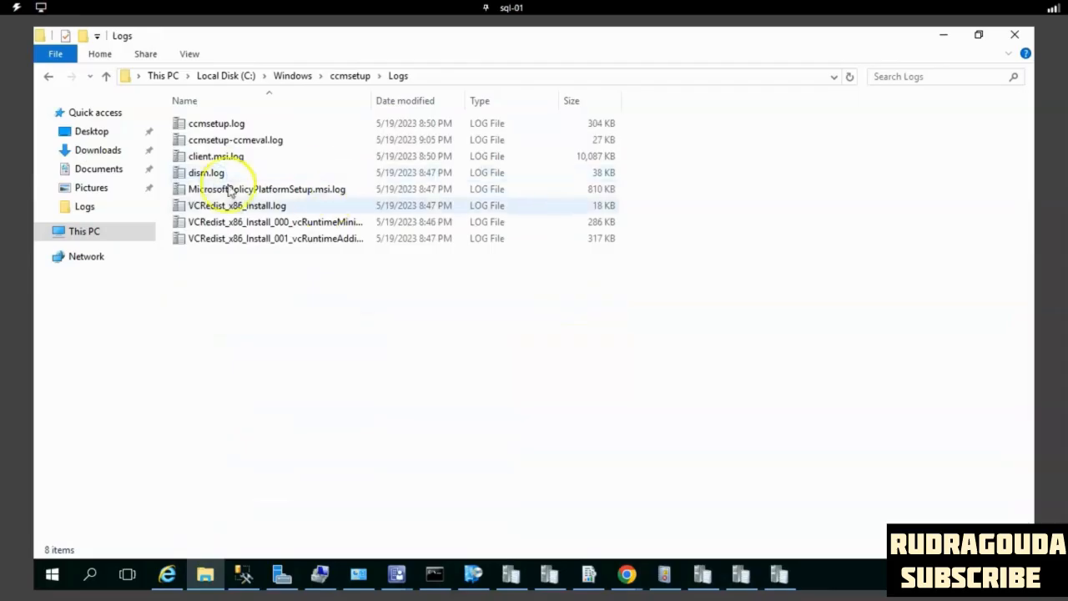
- Open ccmsetup.log and inspect the deployment state message and the CcmSetup return code entry
double_click(229, 125)
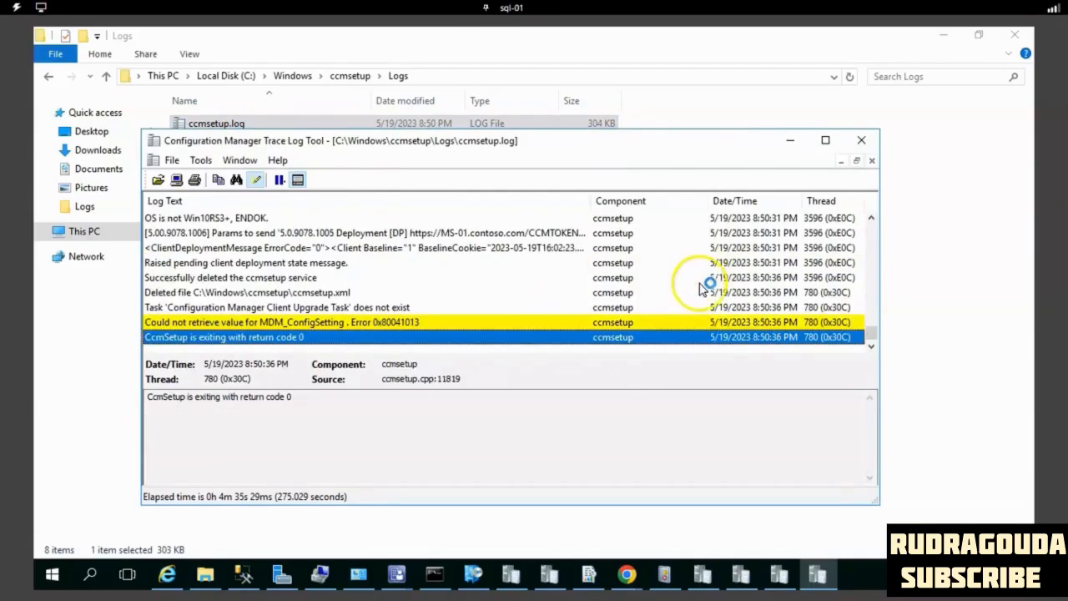
left_click(390, 263)
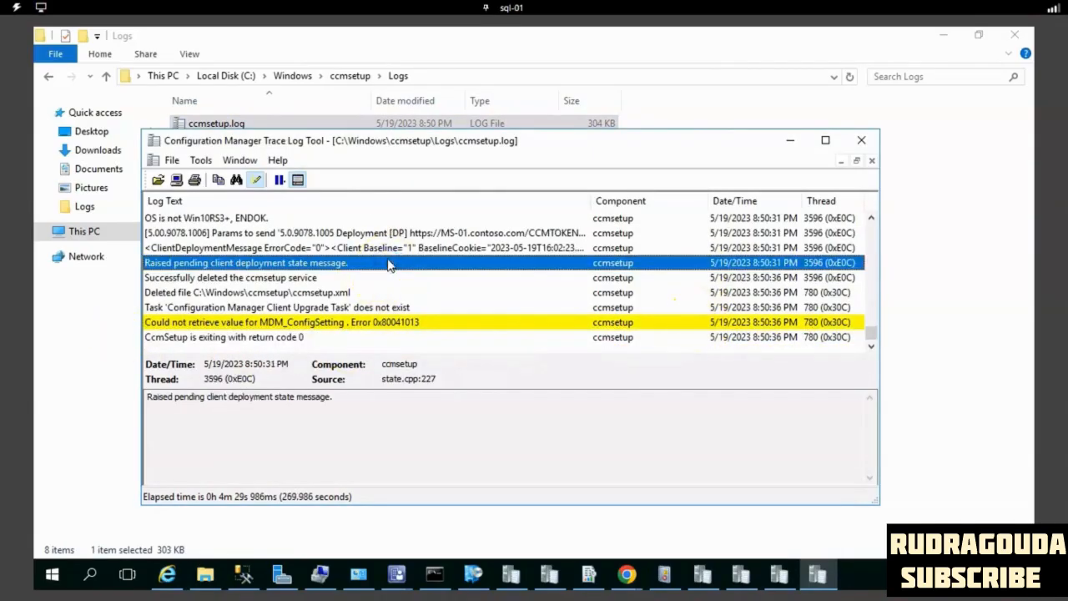
left_click(256, 338)
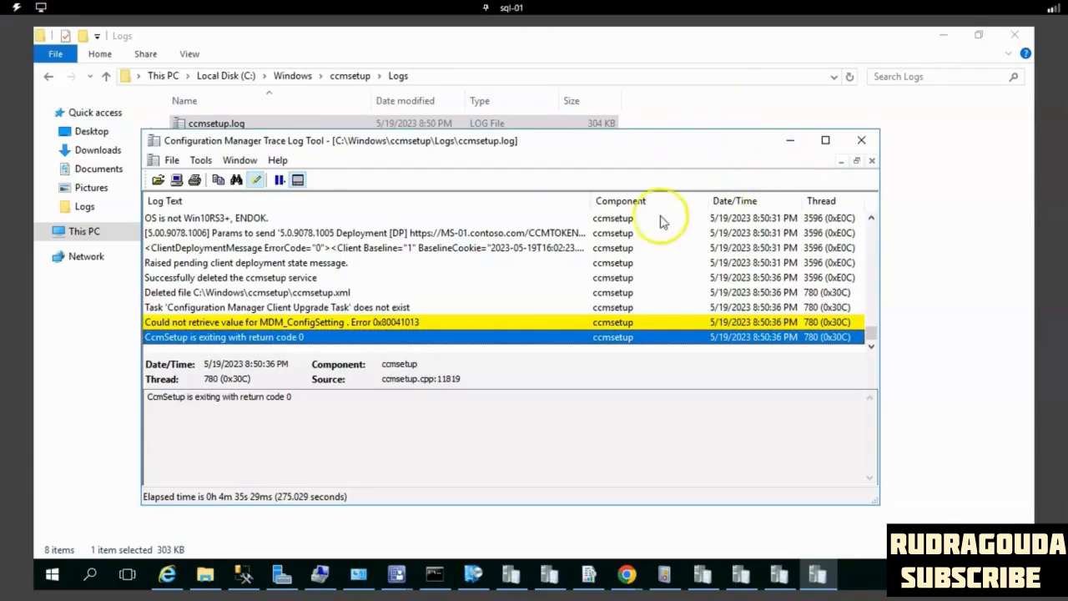
left_click(801, 141)
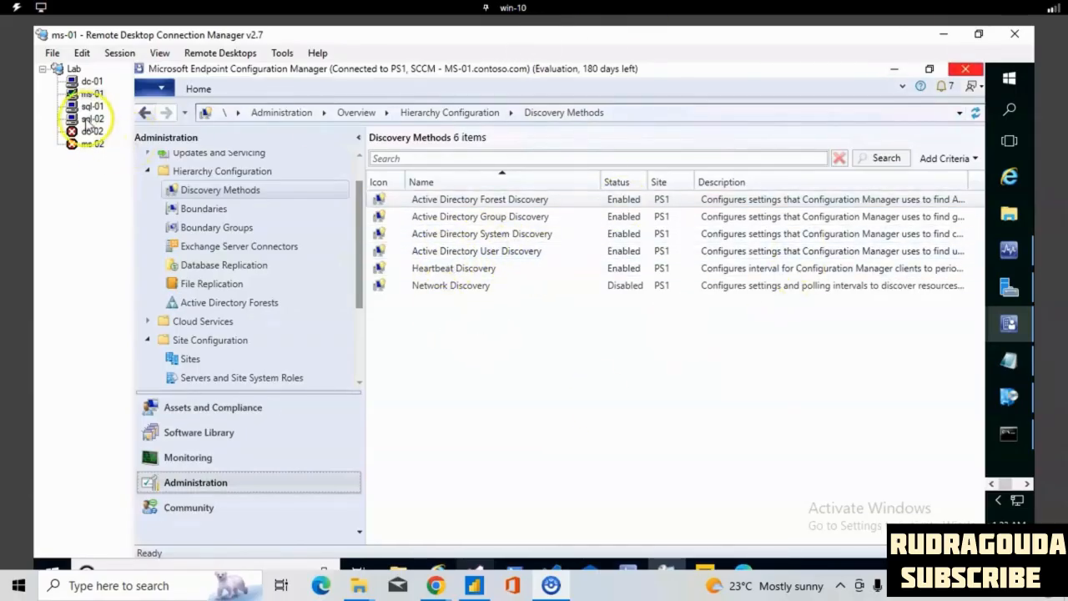
- In the sql-01 session of Remote Desktop Connection Manager, search Windows for "mecm" and check the recently added programs
left_click(86, 108)
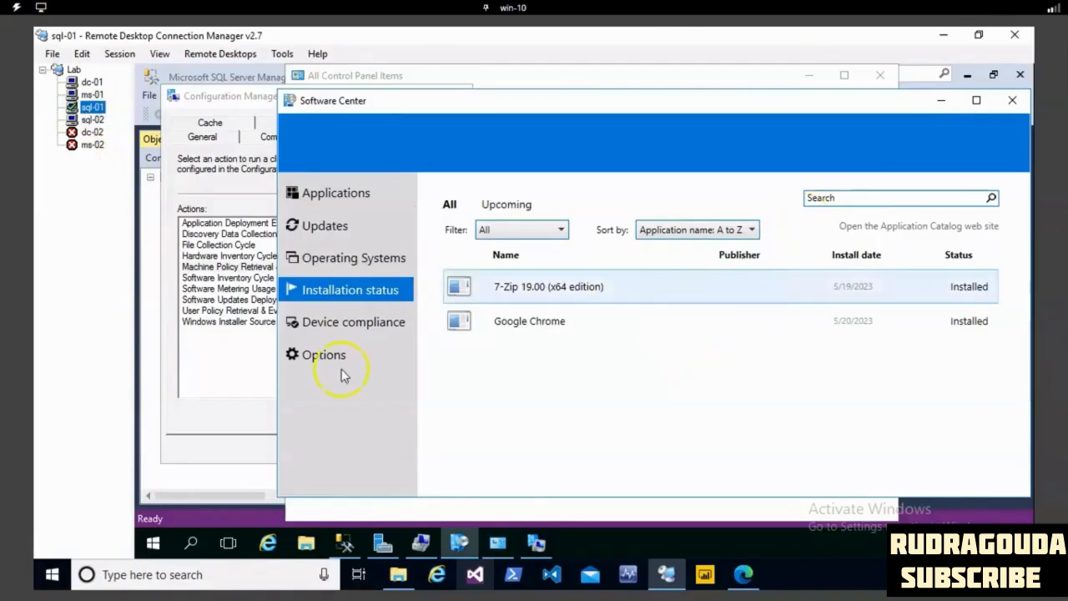
left_click(201, 543)
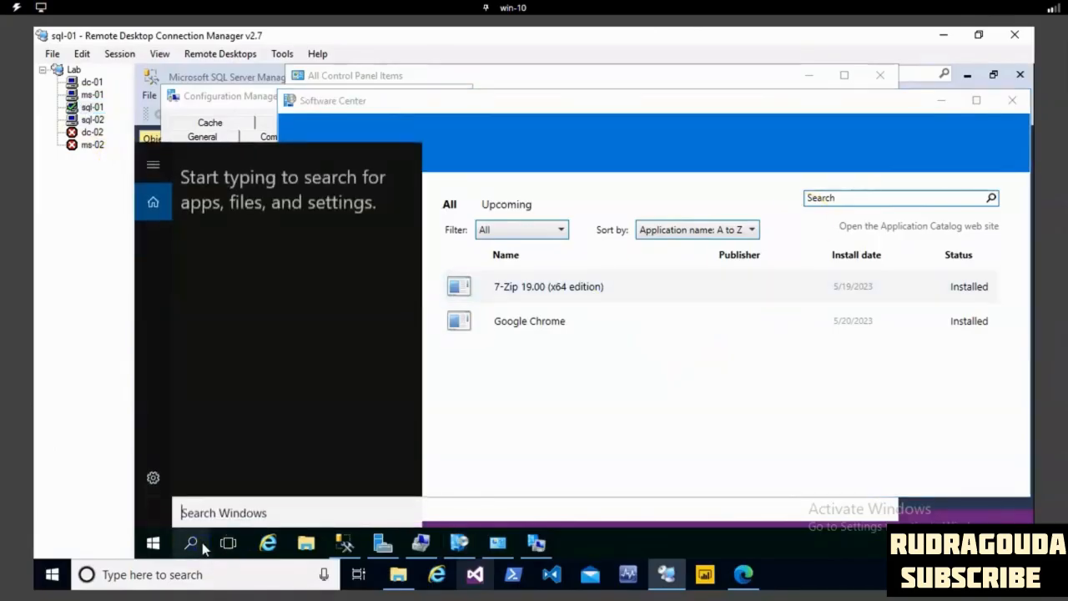
type("mecm")
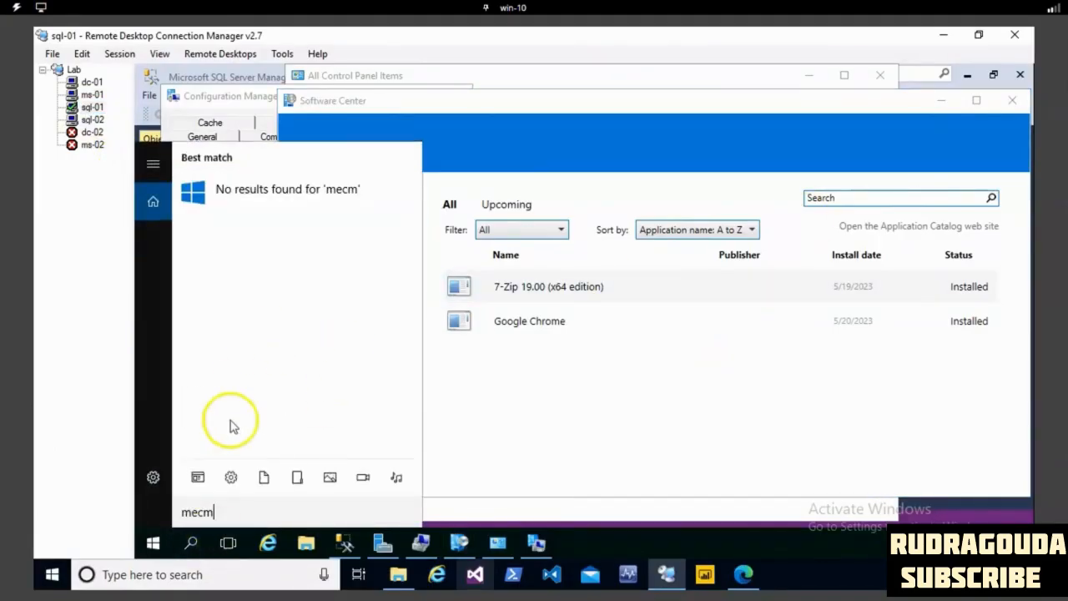
left_click(684, 408)
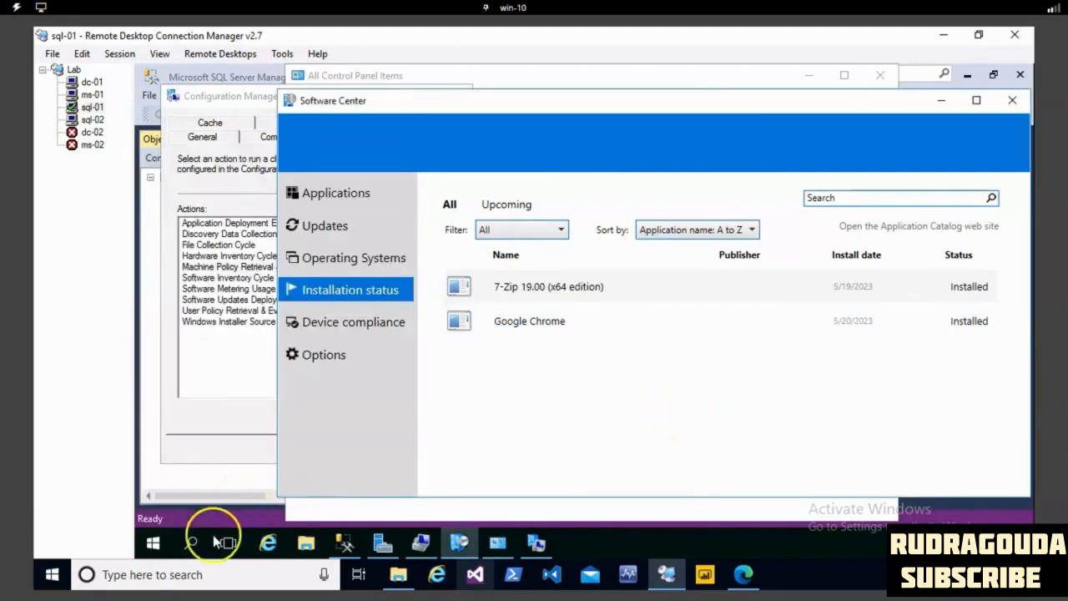
left_click(153, 544)
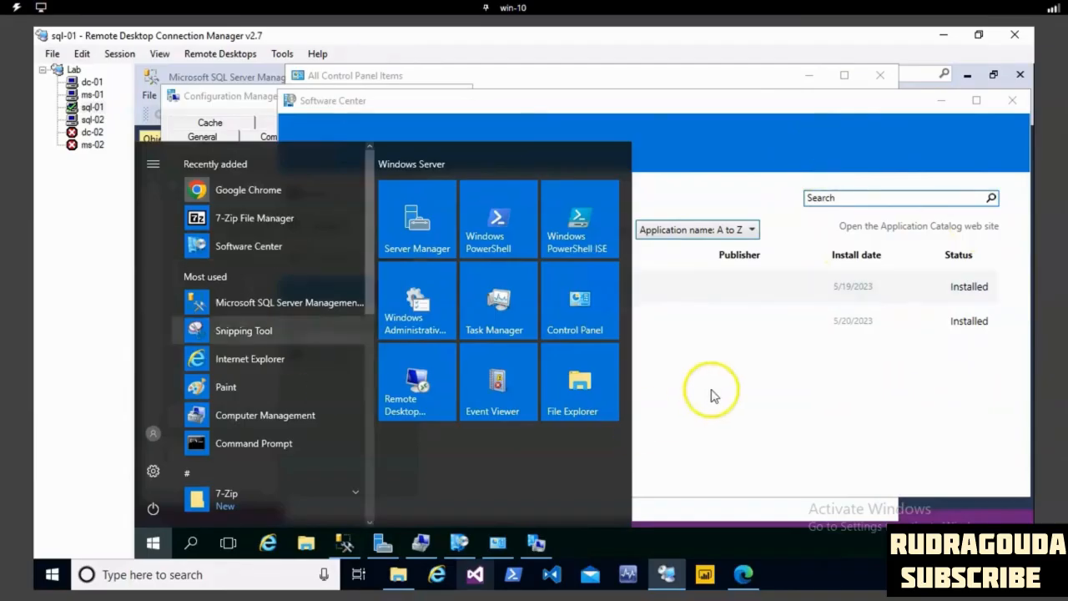
left_click(799, 401)
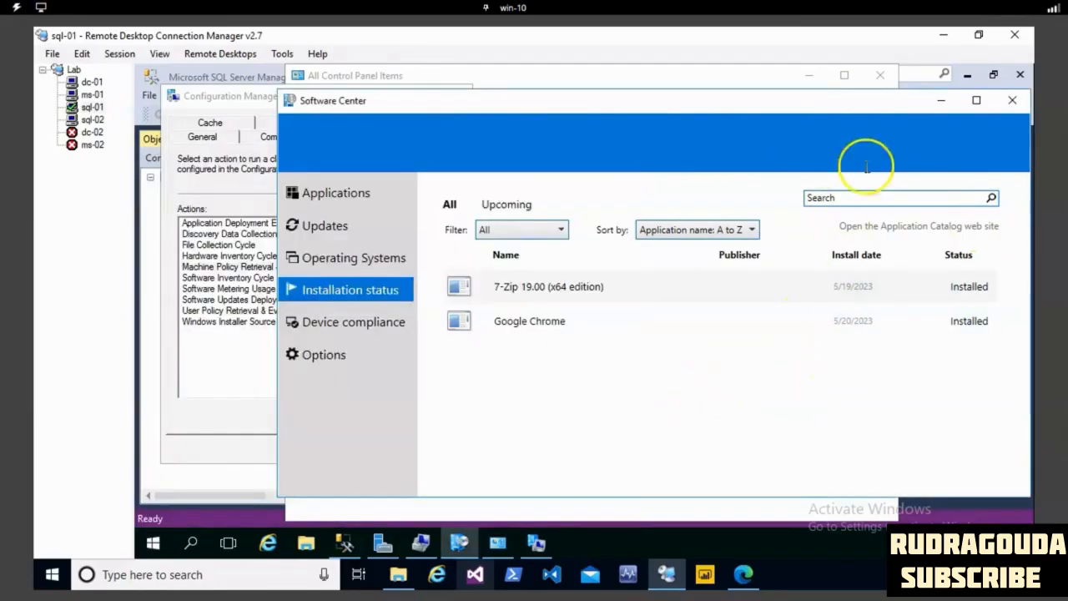
- Minimize the Software Center and Control Panel windows and switch to the ms-01 session
left_click(939, 100)
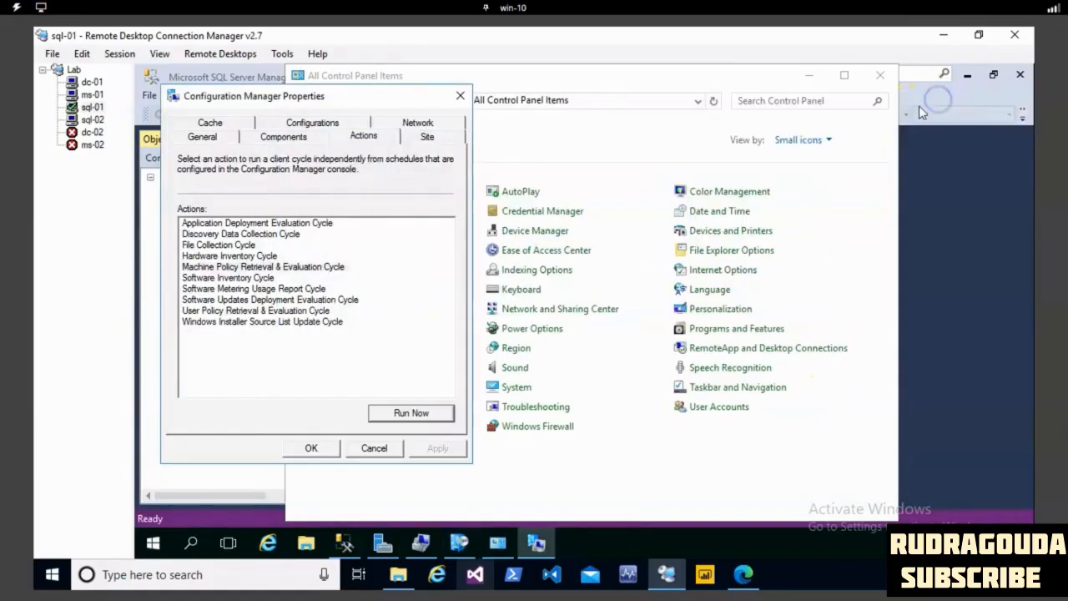
left_click(808, 76)
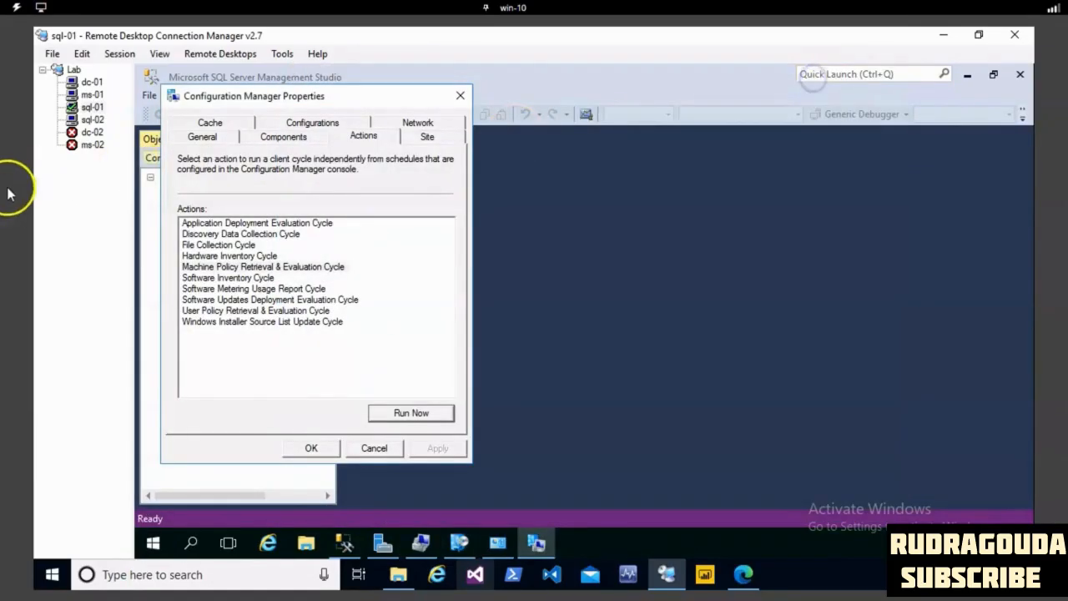
left_click(92, 95)
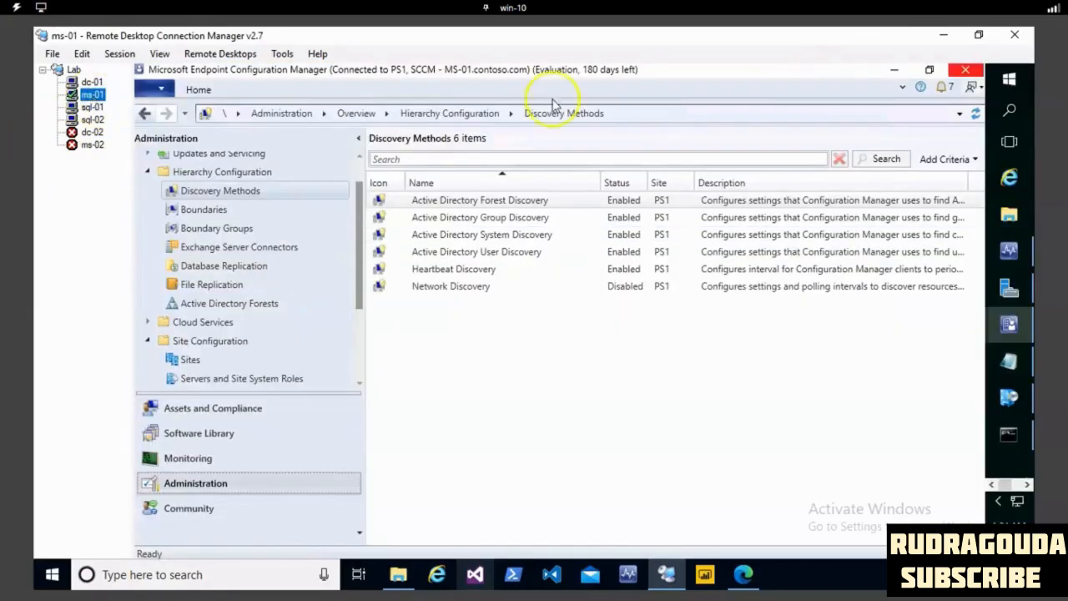
- On ms-01, browse to the folder C:\Program Files\Microsoft Configuration Manager\tools\ConsoleSetup to locate ConsoleSetup.exe
left_click(1008, 213)
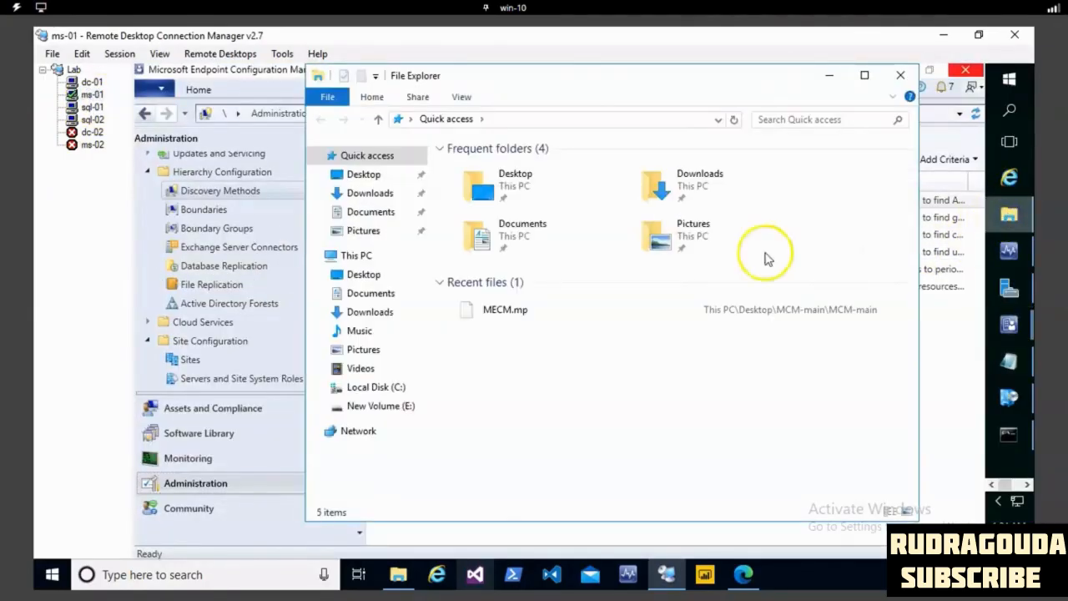
left_click(386, 392)
left_click(505, 234)
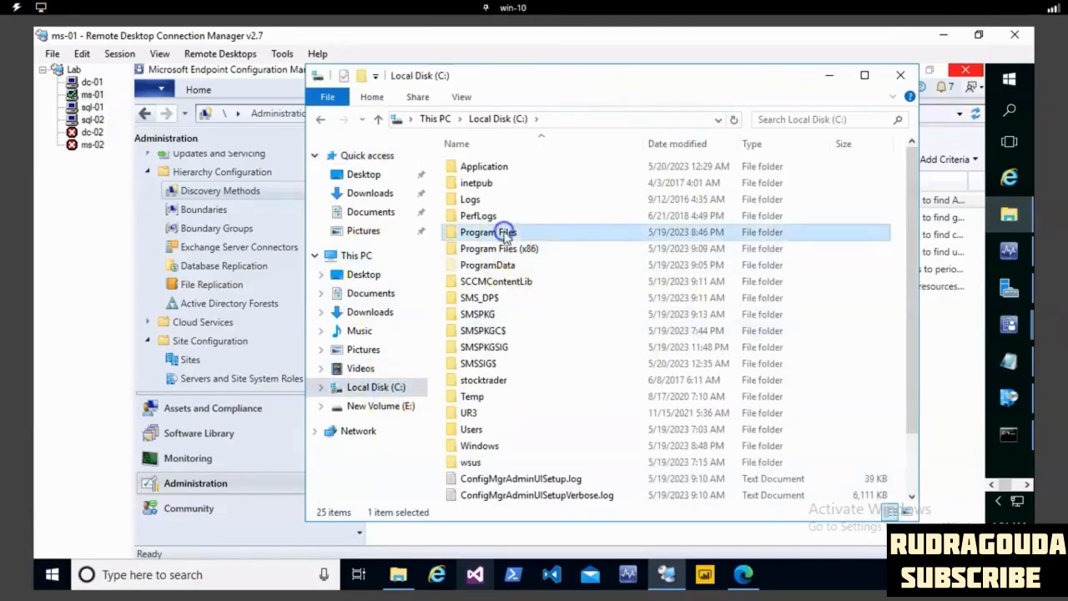
double_click(505, 233)
double_click(548, 216)
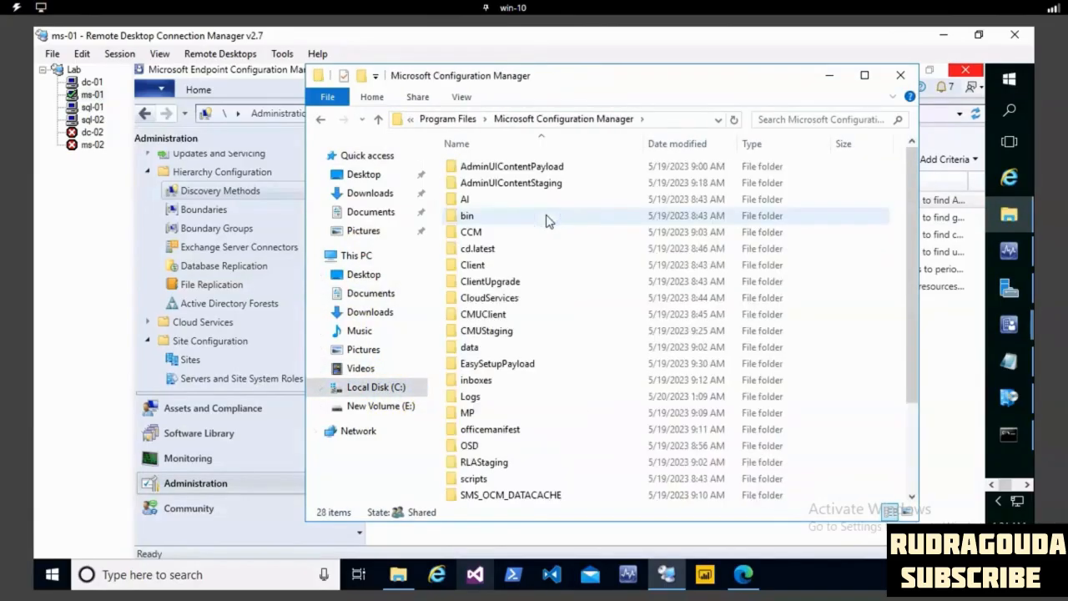
left_click(521, 314)
key("t")
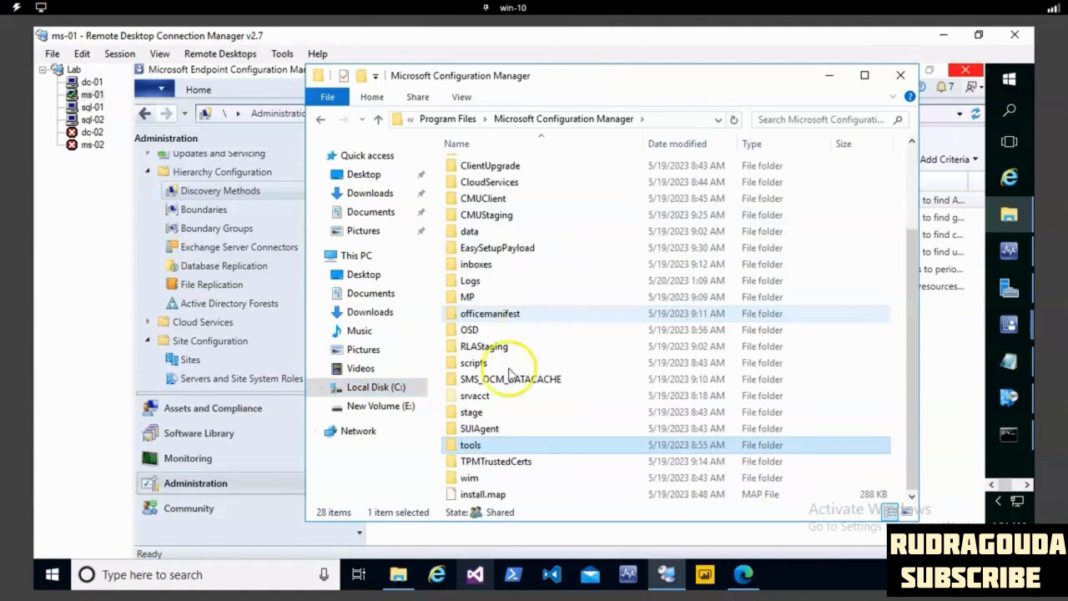
double_click(469, 445)
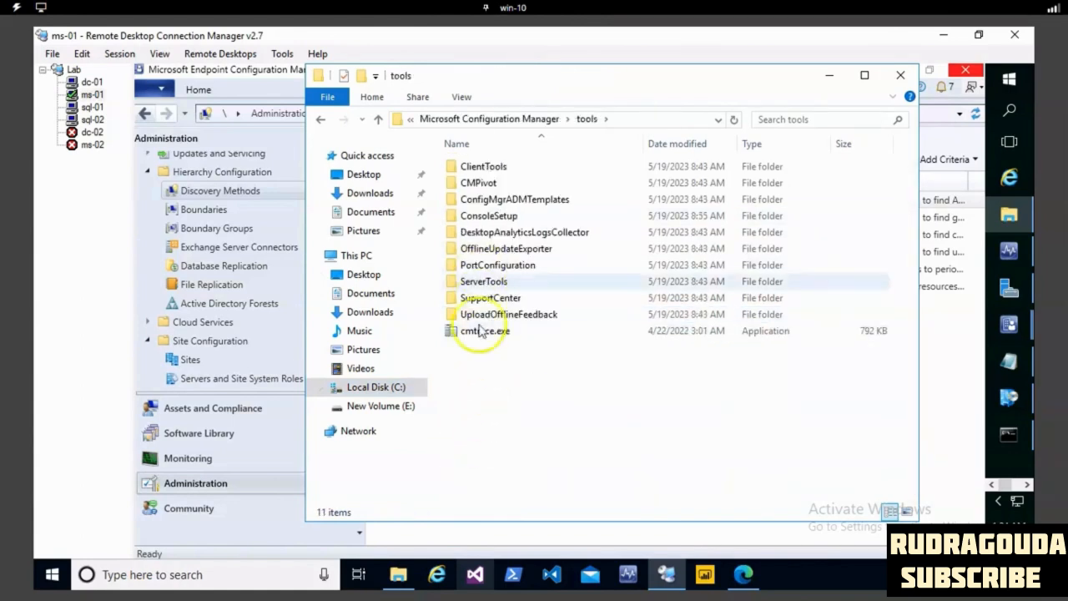
left_click(499, 218)
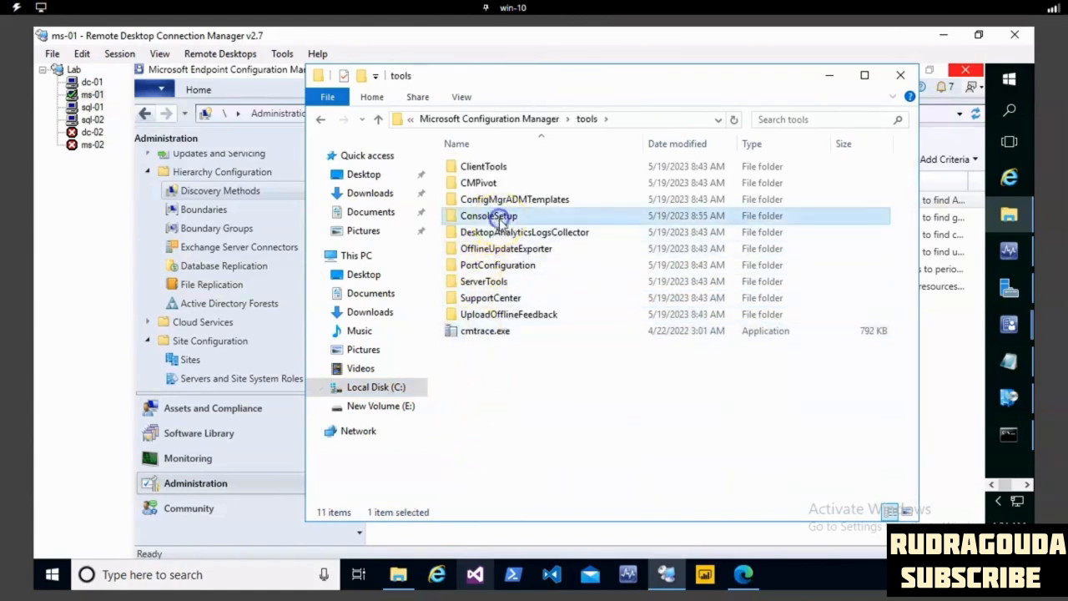
double_click(501, 217)
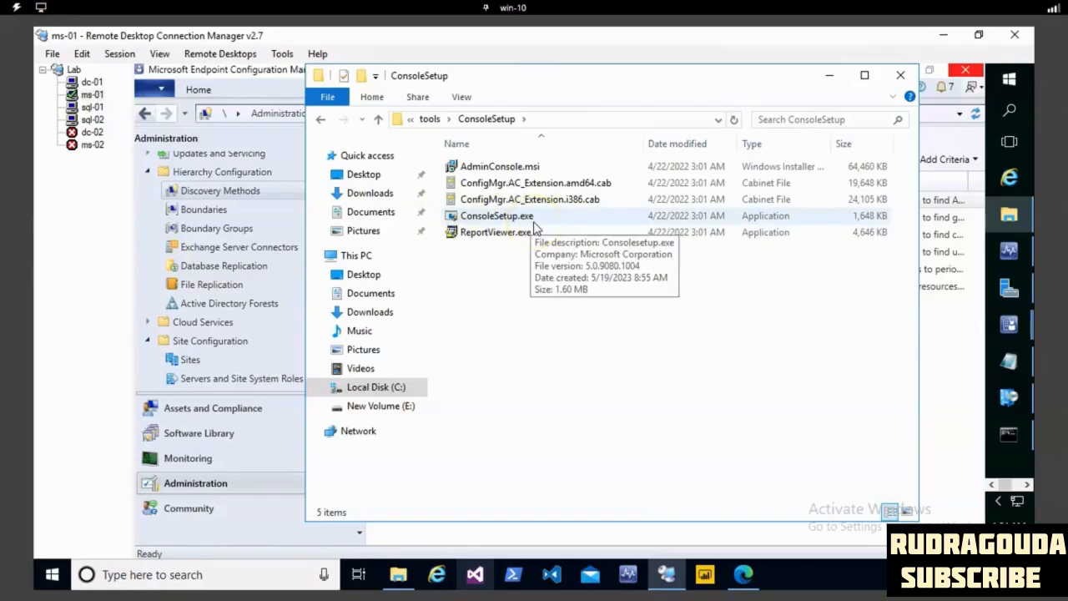
- Switch back to the sql-01 session and open the administrative share \\ms-01\c$
left_click(92, 107)
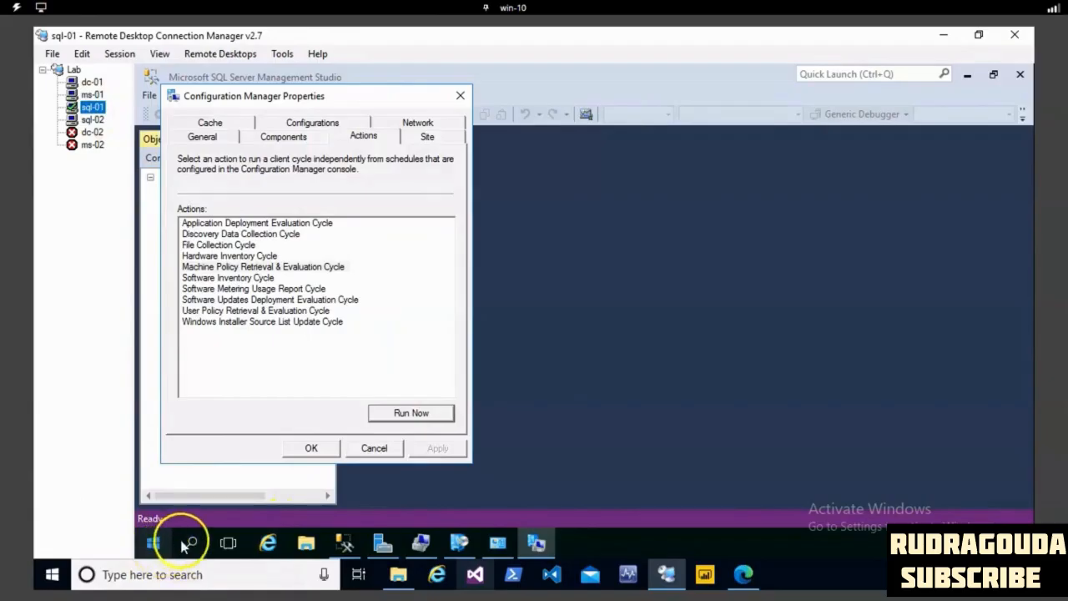
left_click(190, 543)
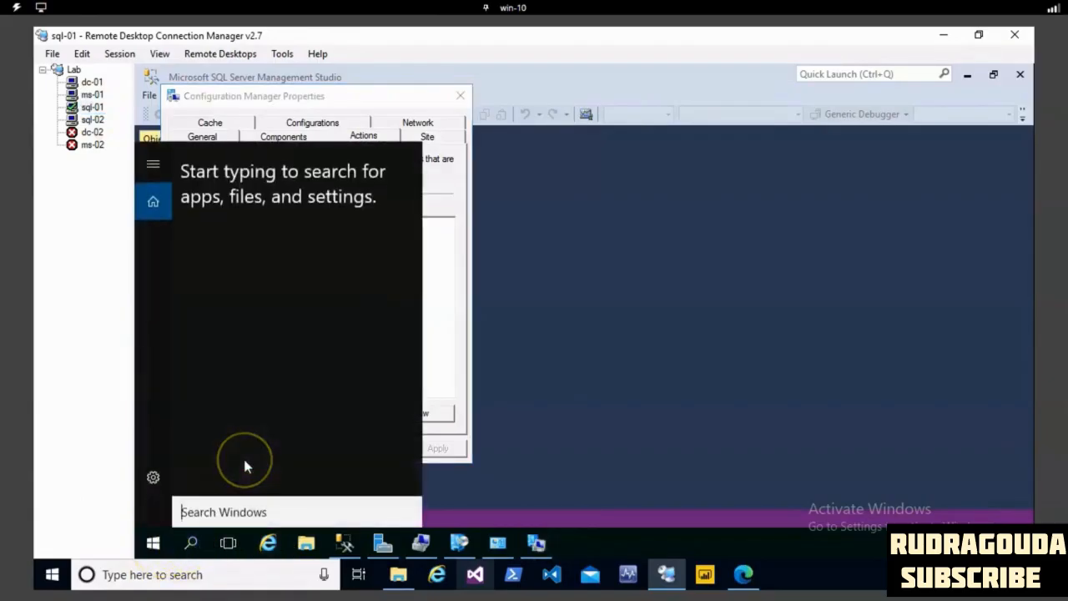
type("\\\\ms")
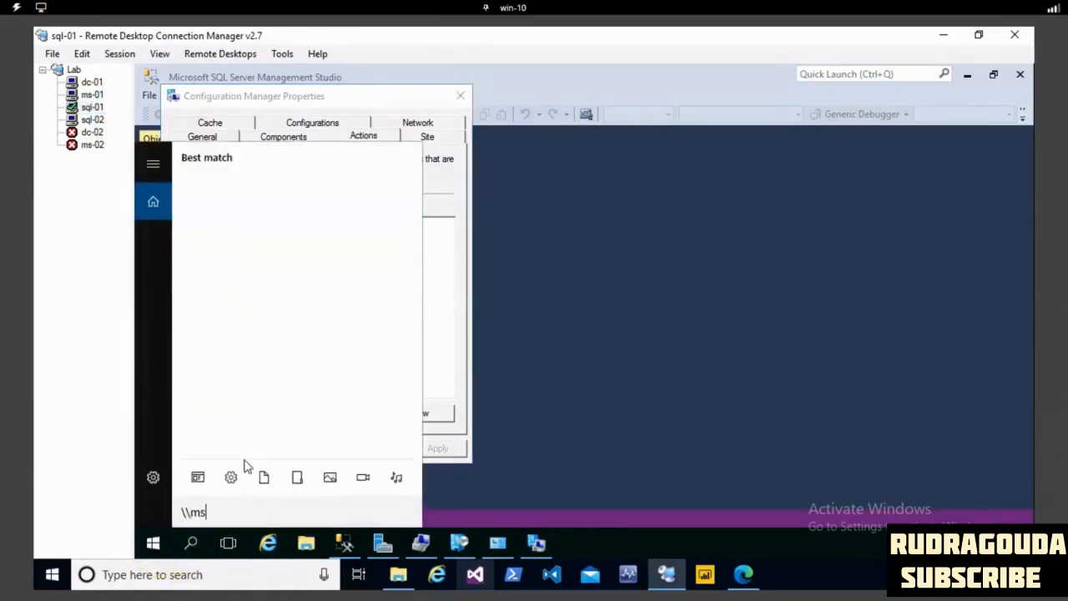
type("-01\\c$")
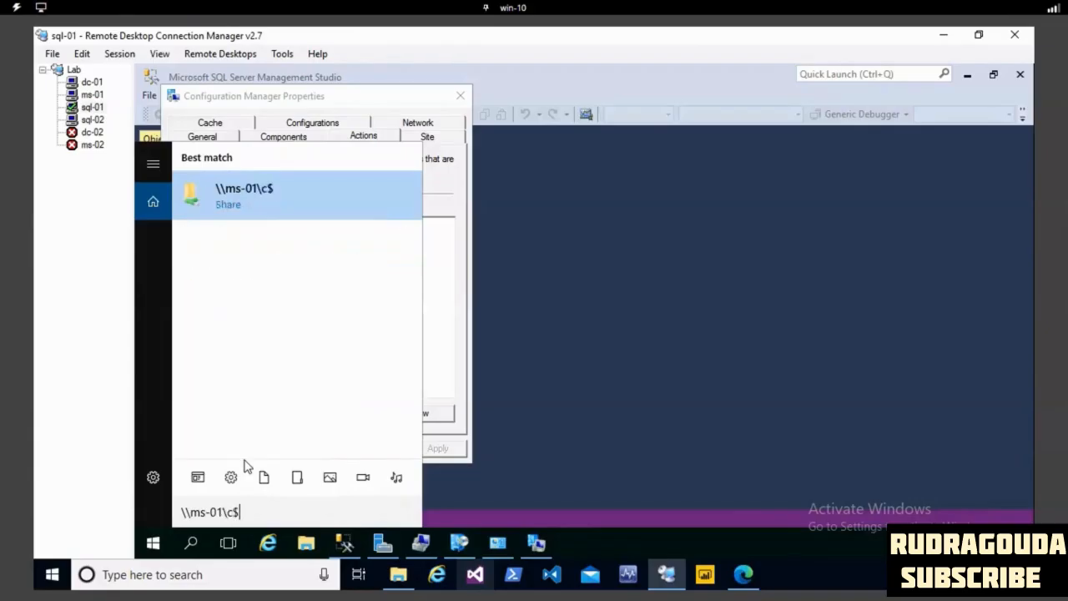
key("Return")
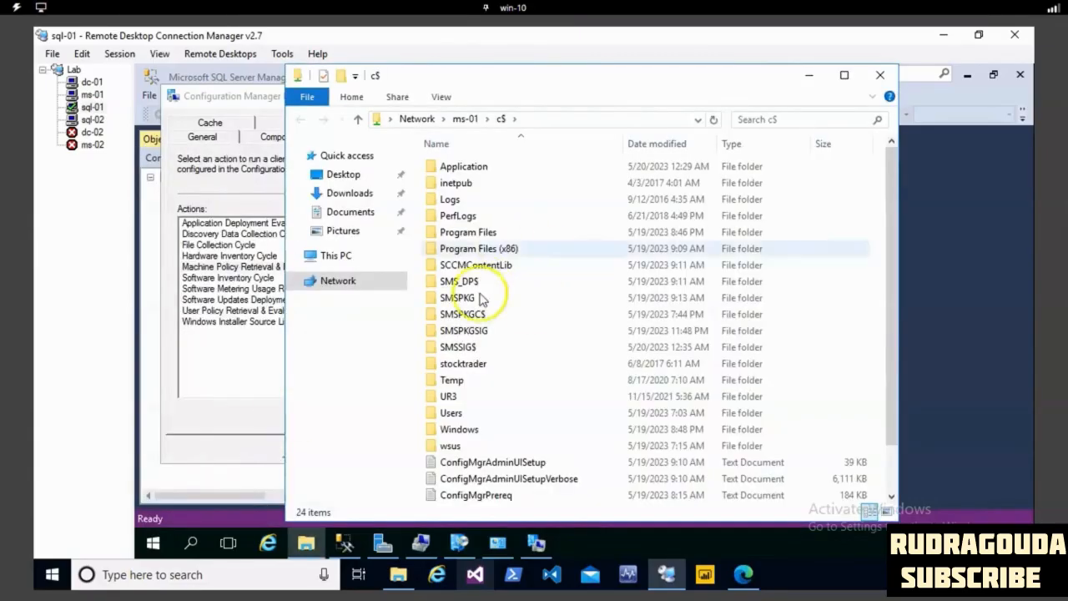
- On the ms-01 share, go to Program Files\Microsoft Configuration Manager\tools, check inside ConsoleSetup and return to the tools folder
double_click(469, 232)
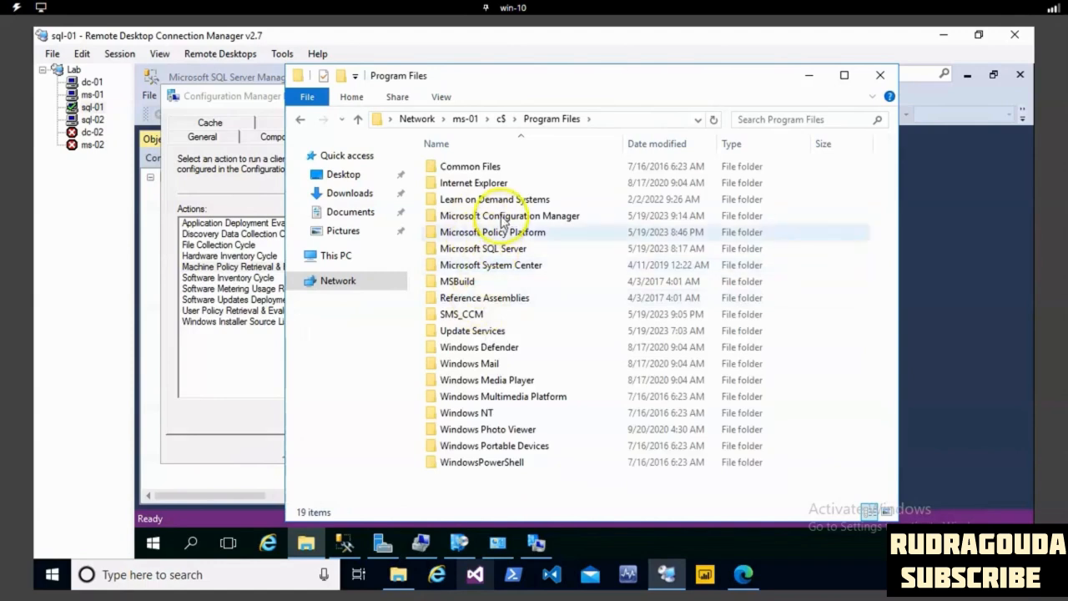
double_click(502, 217)
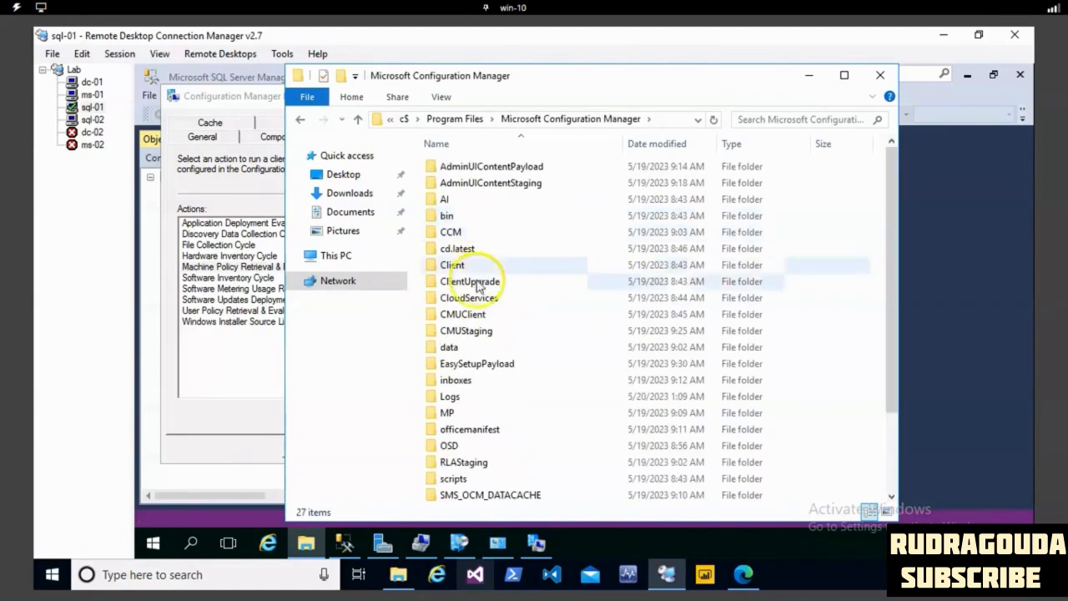
left_click(461, 411)
key("t")
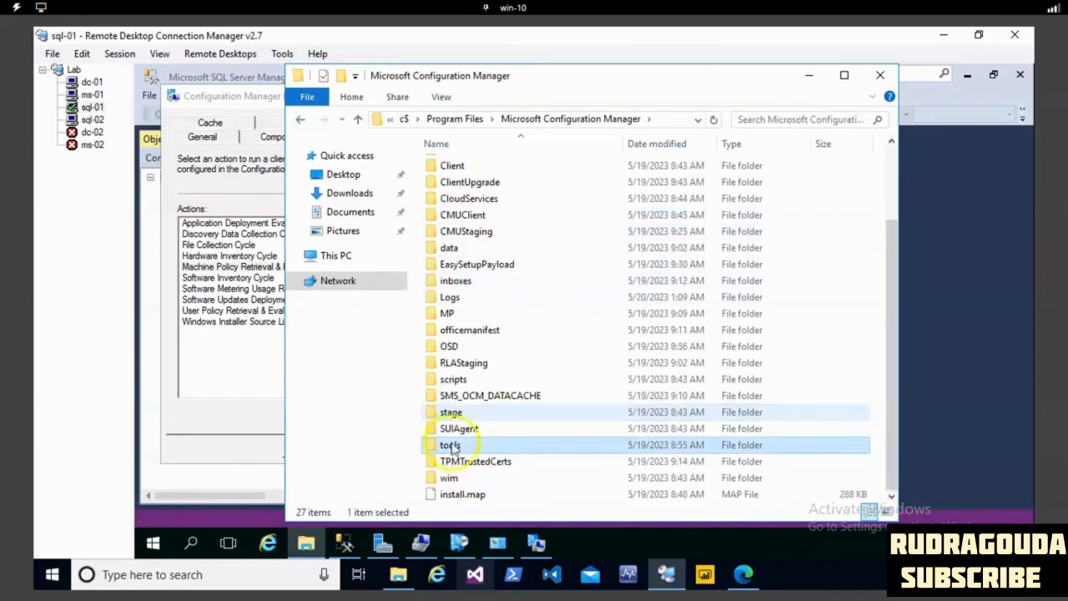
double_click(451, 445)
left_click(470, 217)
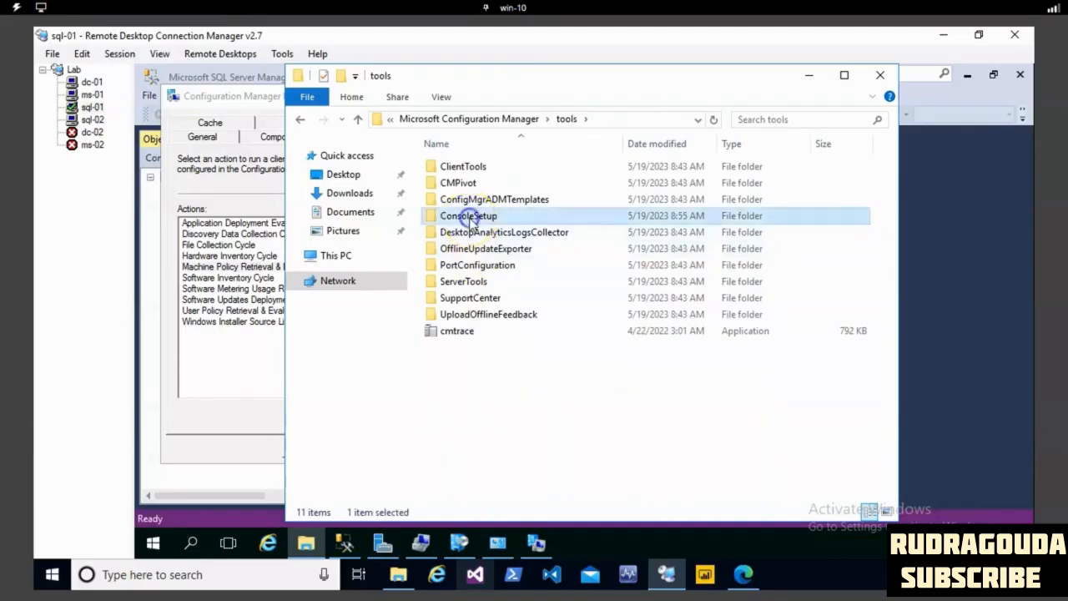
double_click(470, 217)
left_click(410, 115)
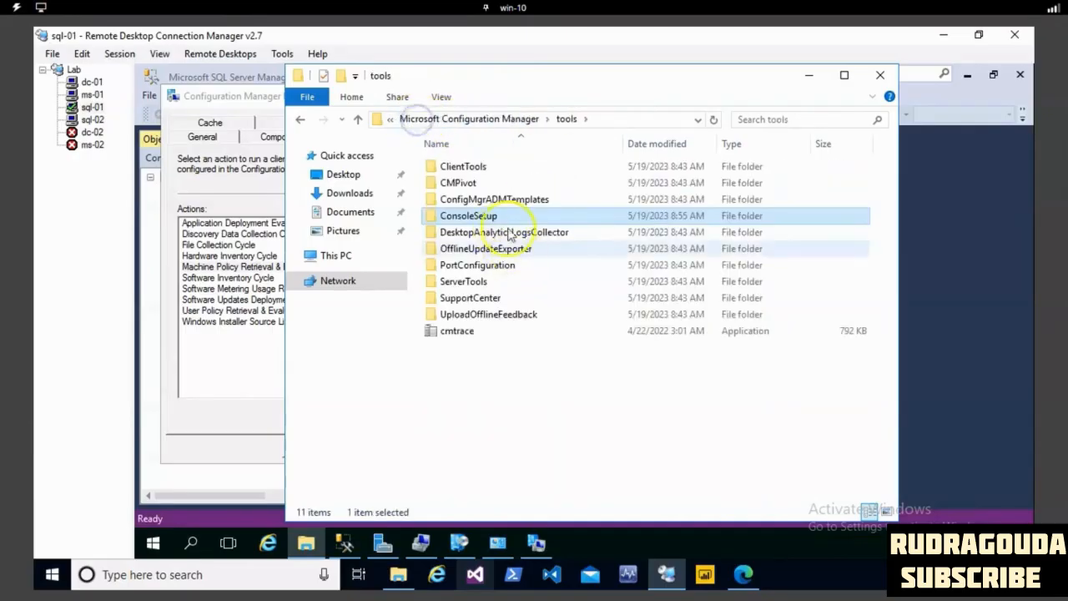
- Copy the ConsoleSetup folder from the ms-01 share onto the sql-01 desktop
right_click(477, 218)
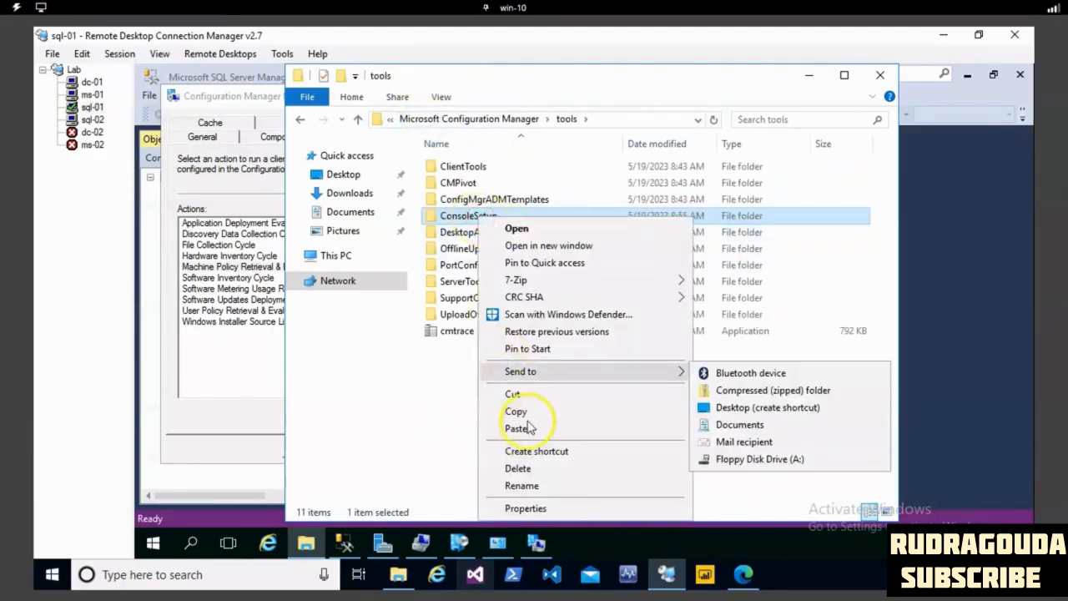
left_click(518, 411)
right_click(732, 544)
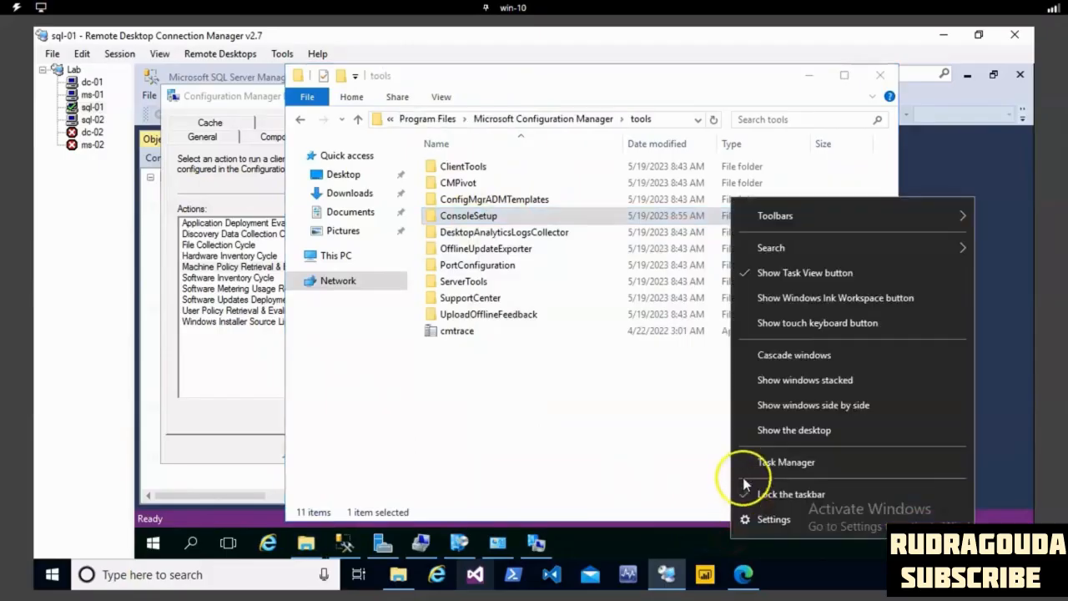
left_click(765, 428)
right_click(551, 199)
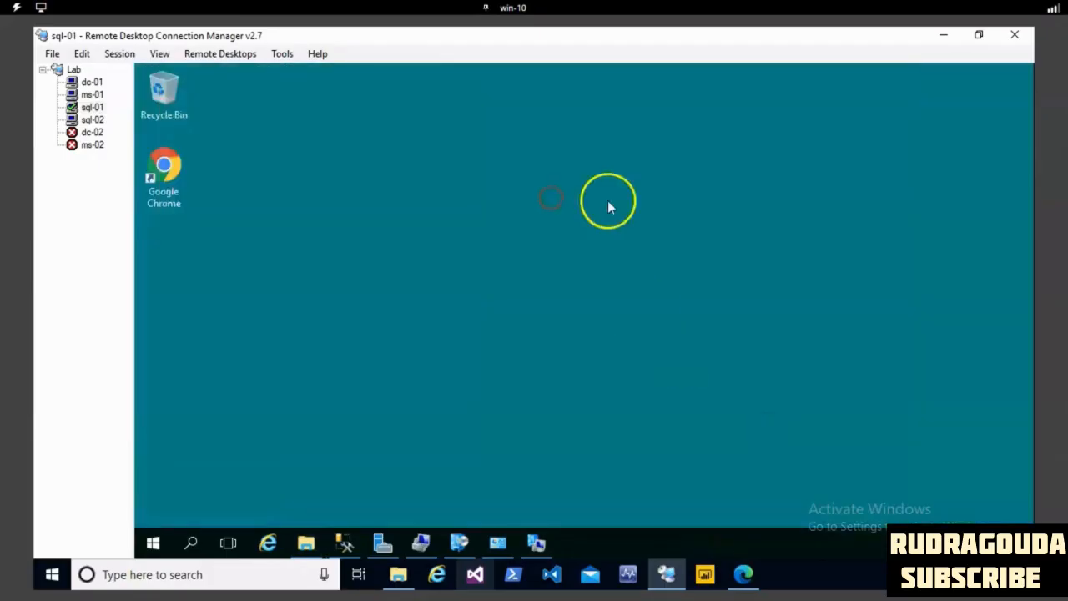
left_click(607, 265)
left_click(506, 266)
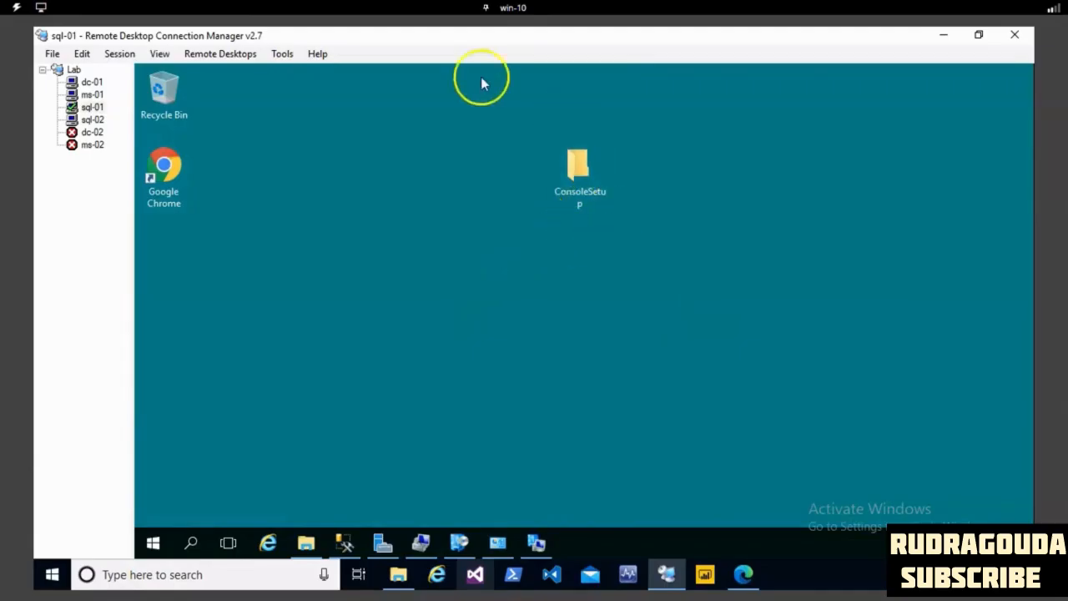
- Open the copied ConsoleSetup folder on the desktop and turn on file name extensions
double_click(584, 178)
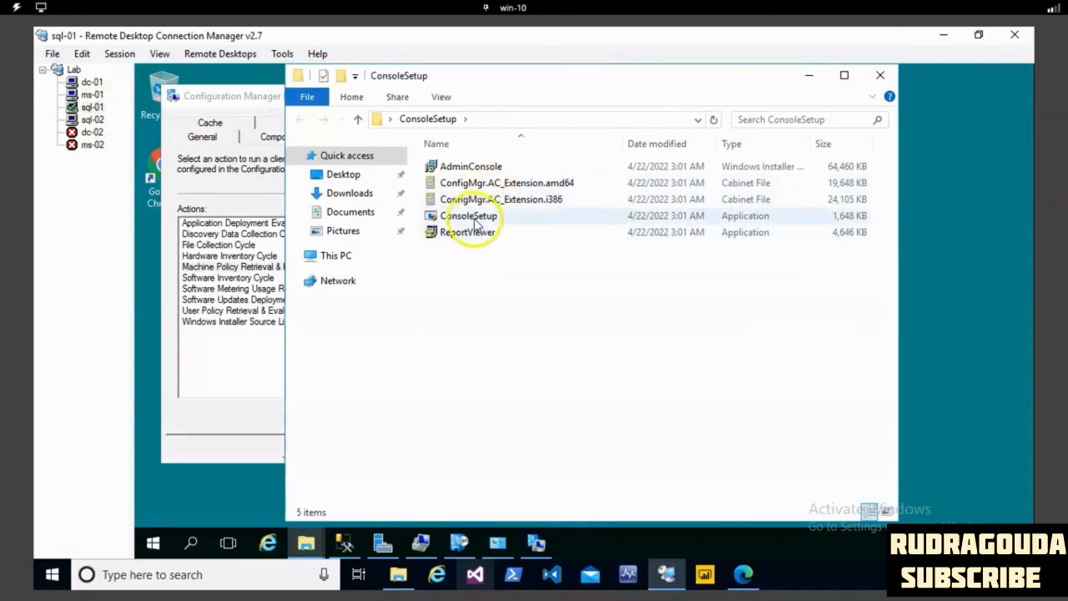
right_click(475, 222)
left_click(413, 269)
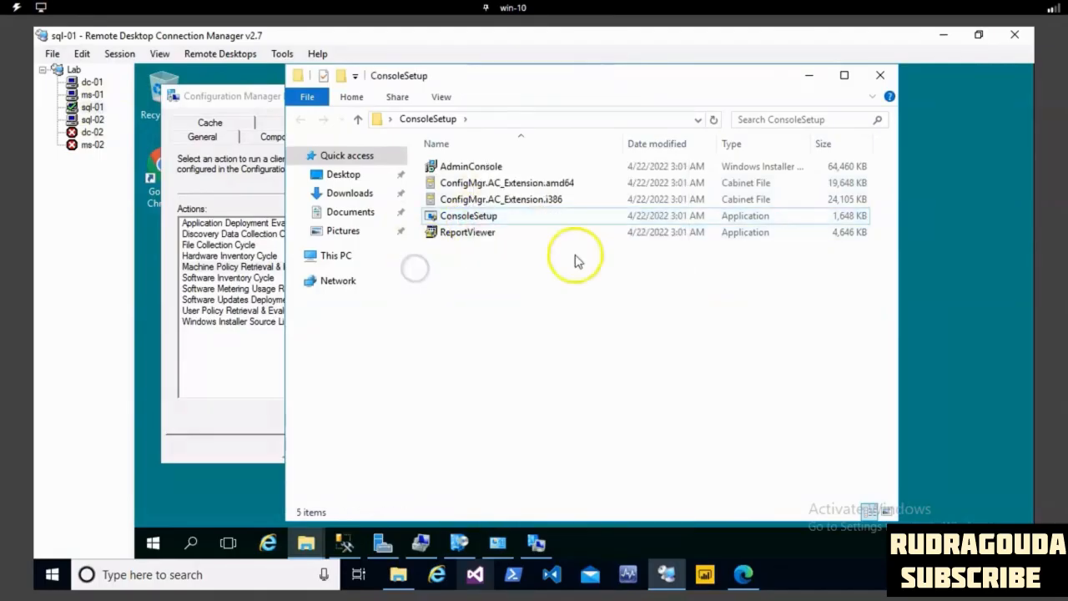
left_click(441, 97)
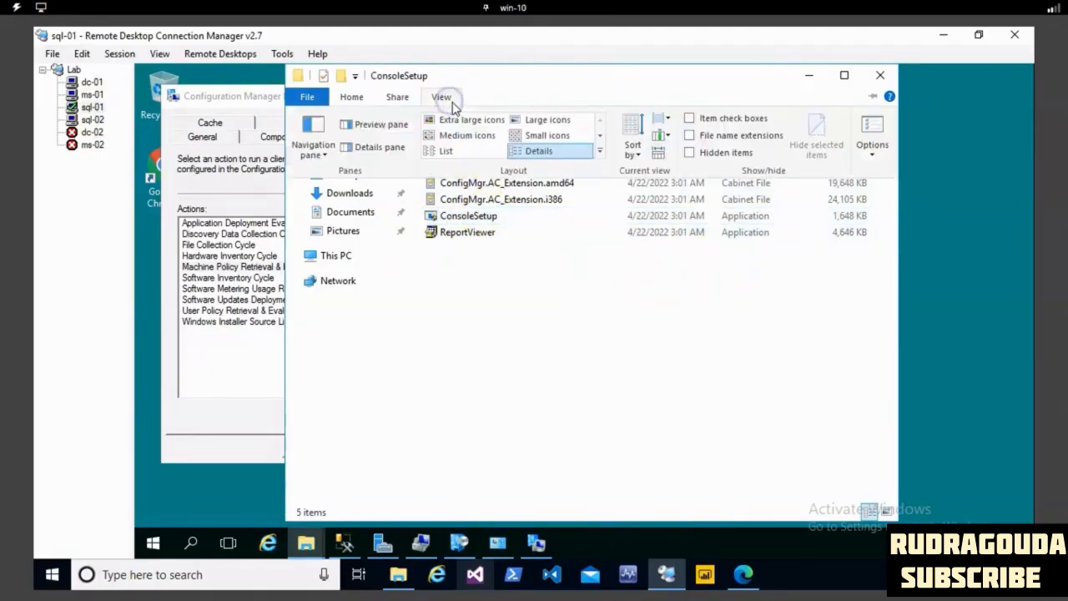
left_click(690, 136)
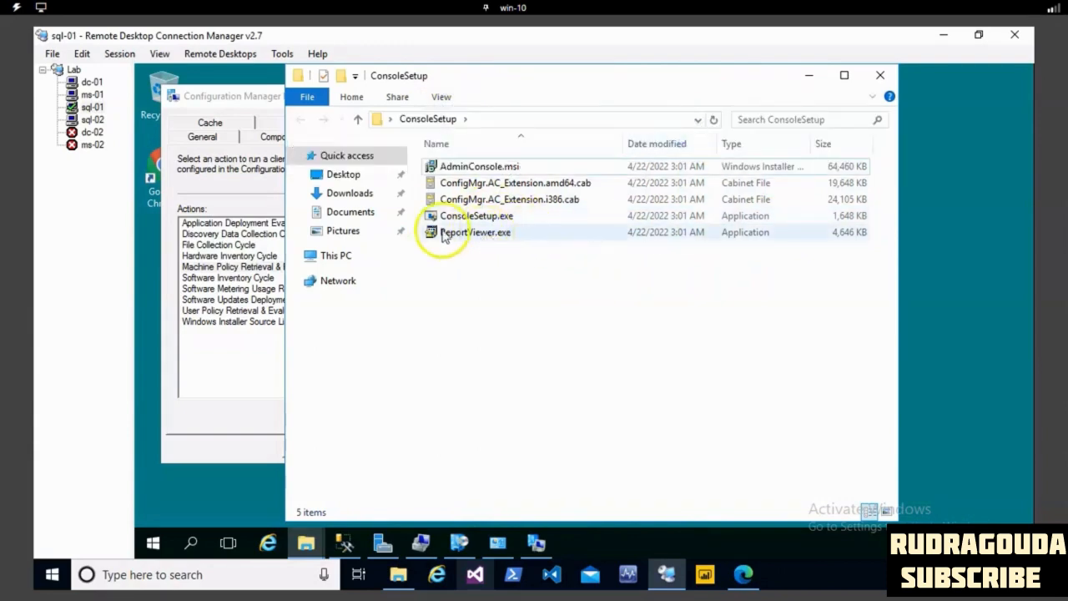
- Launch ConsoleSetup.exe from the copied folder to start the Configuration Manager console setup wizard
double_click(505, 218)
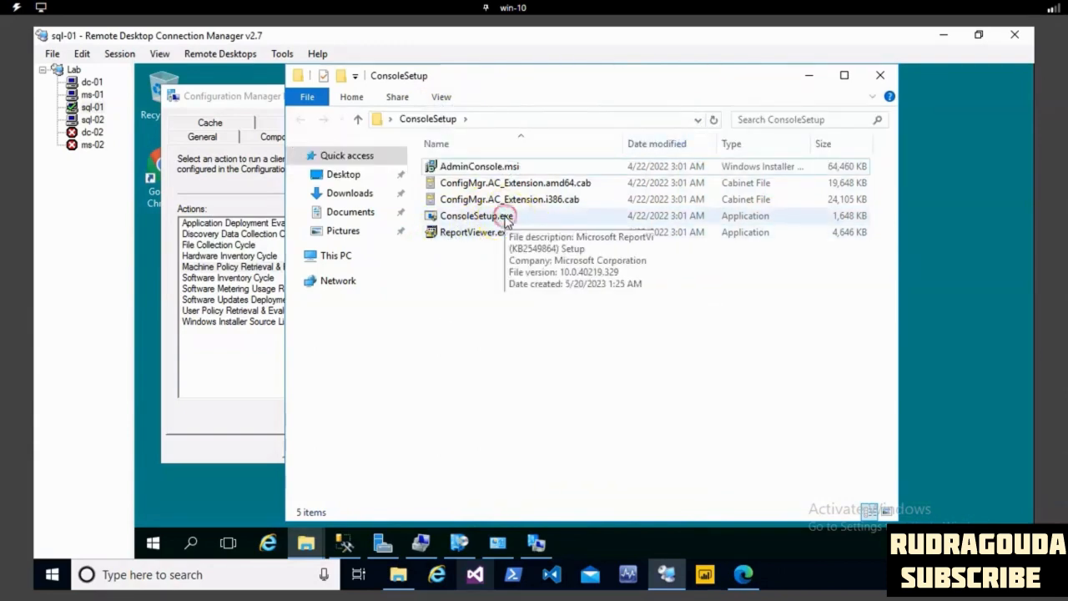
right_click(505, 218)
left_click(547, 177)
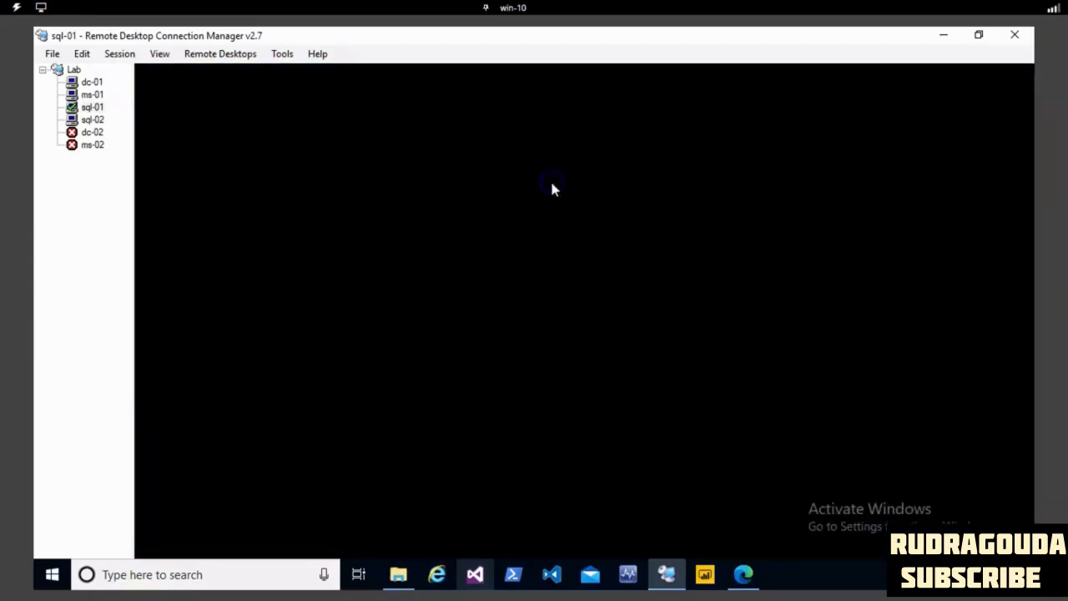
left_click(504, 410)
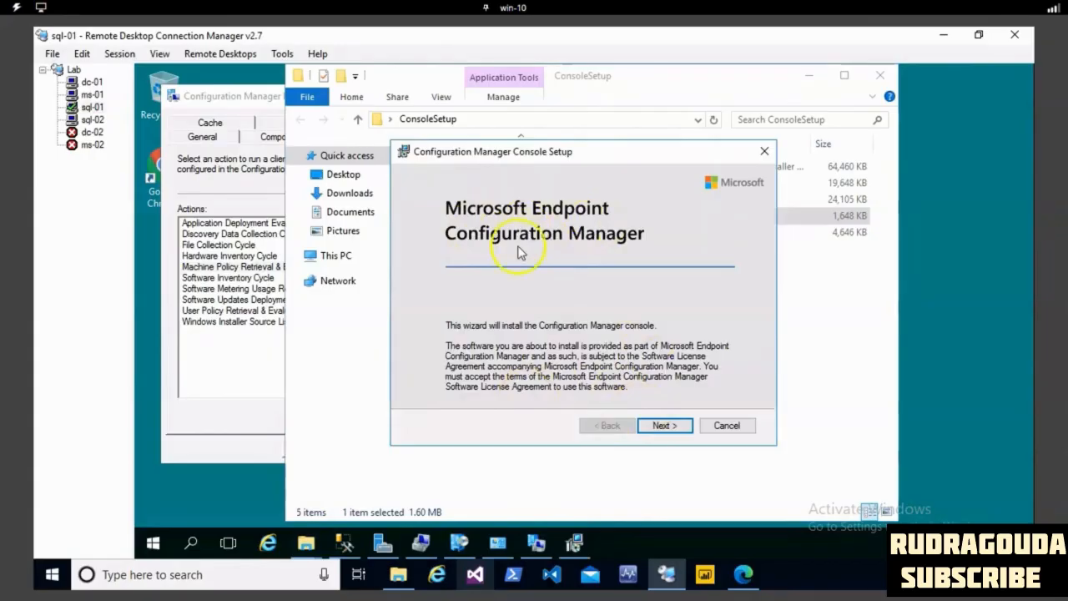
- Set the site server name to ms-01.contoso.com in the console setup wizard and accept the default installation folder
left_click(663, 425)
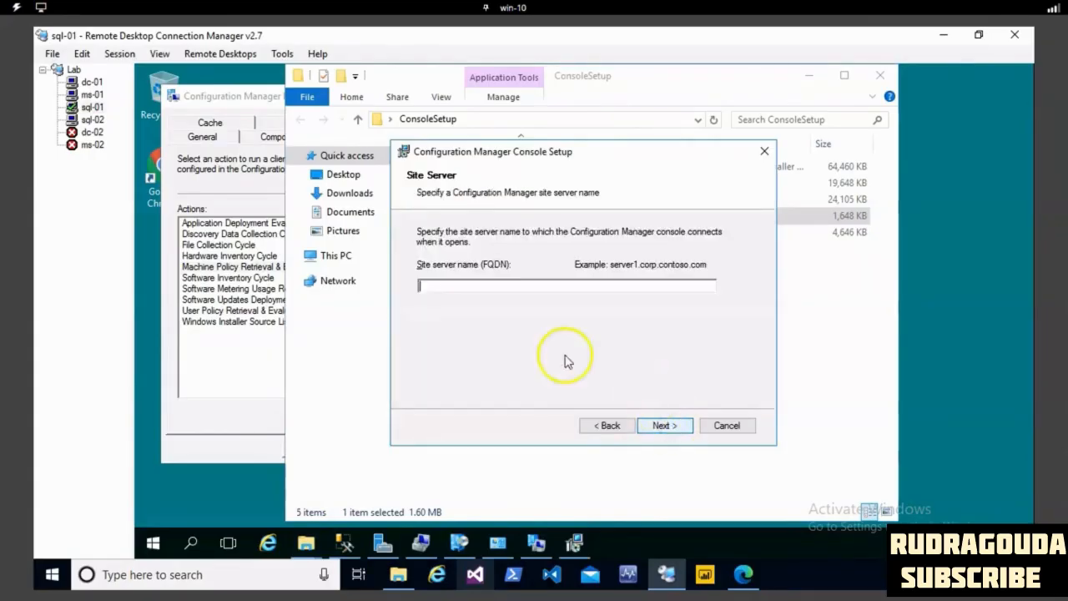
left_click(516, 287)
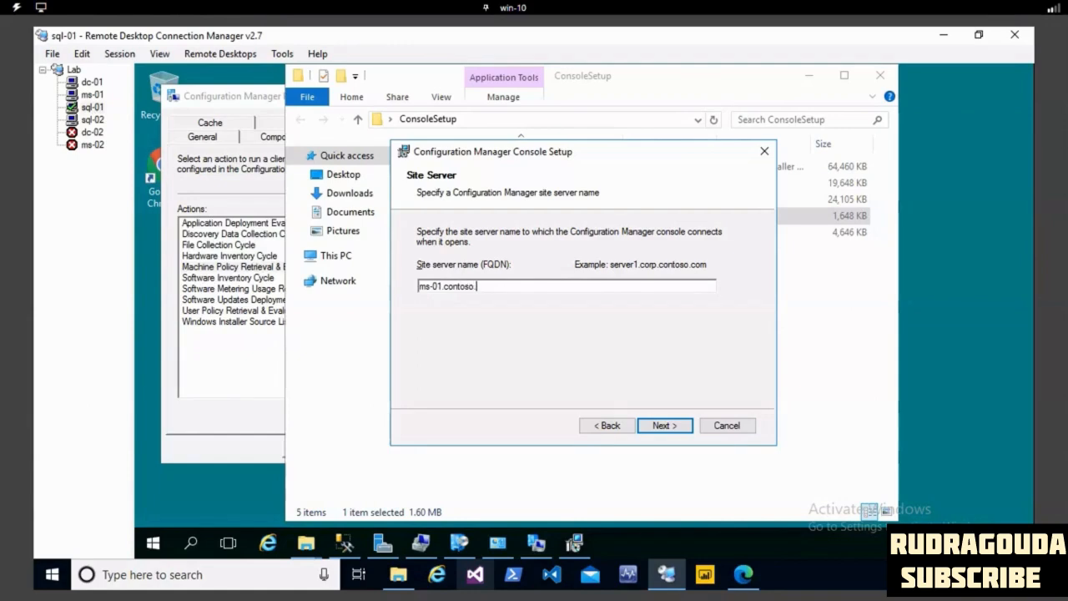
left_click(661, 426)
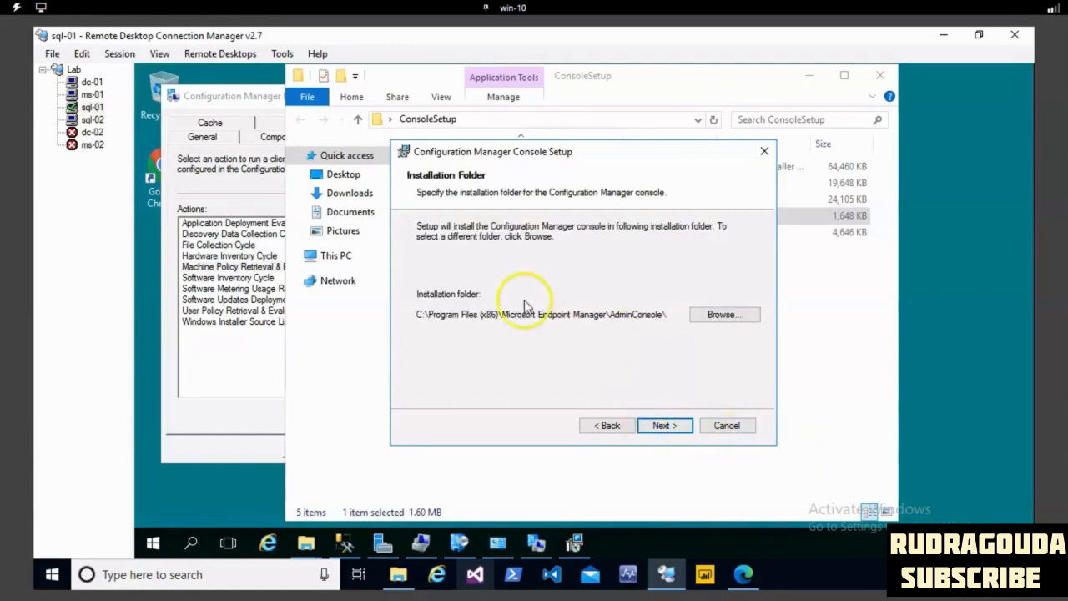
left_click(656, 425)
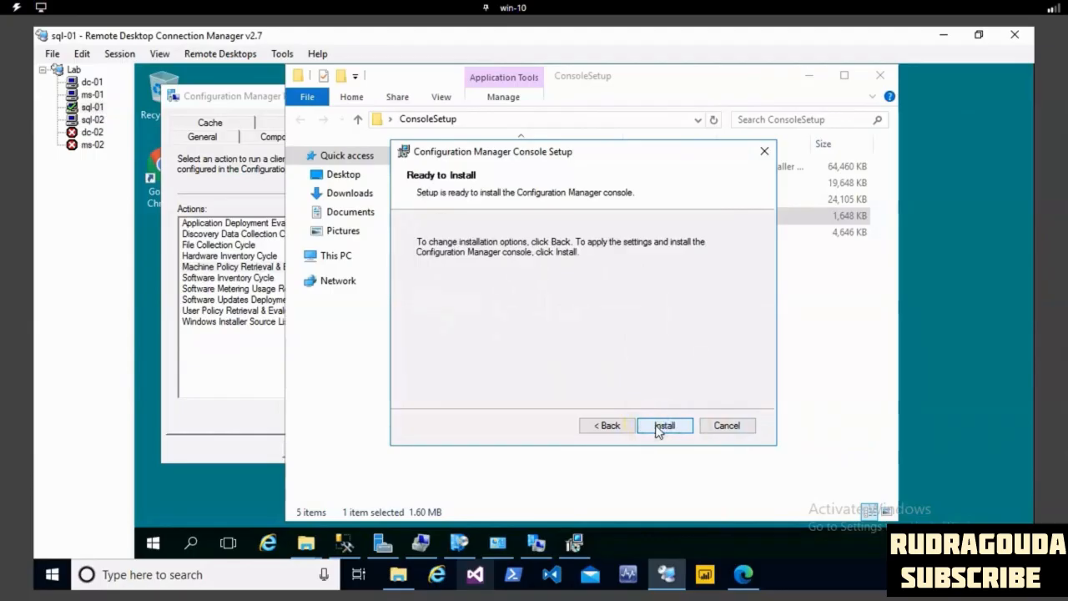
- Recheck the console setup's site server and folder pages, install the Configuration Manager console, and start it in the Administration workspace
left_click(611, 425)
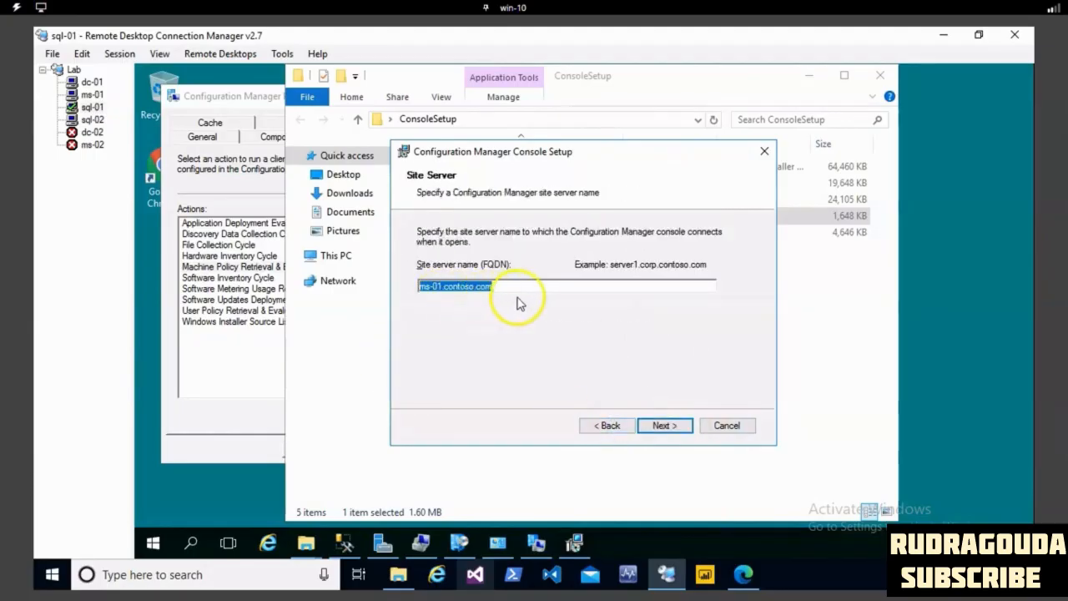
left_click(666, 425)
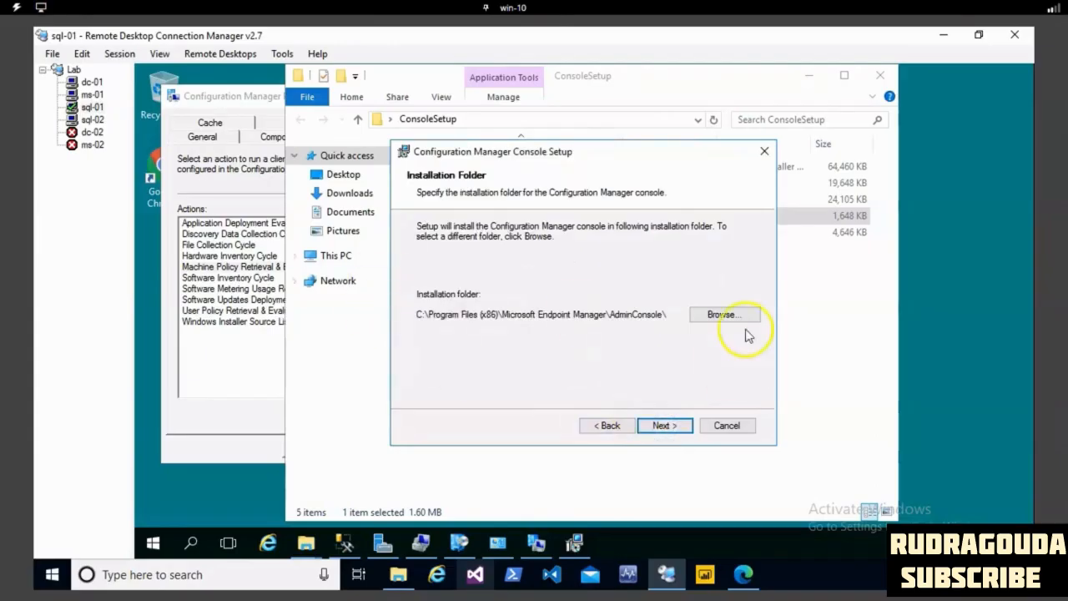
left_click(668, 427)
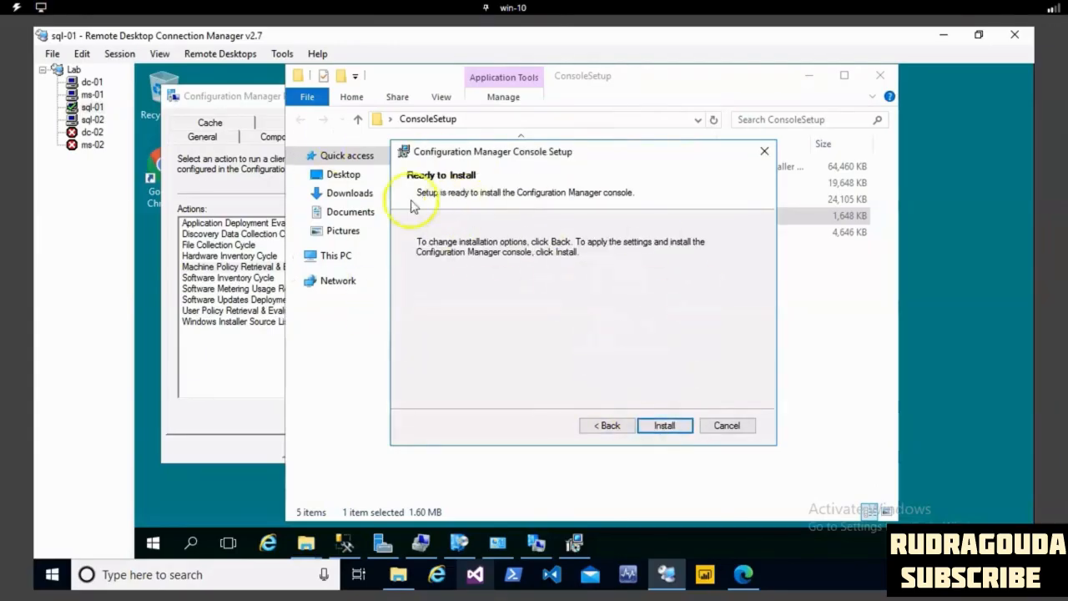
left_click(668, 427)
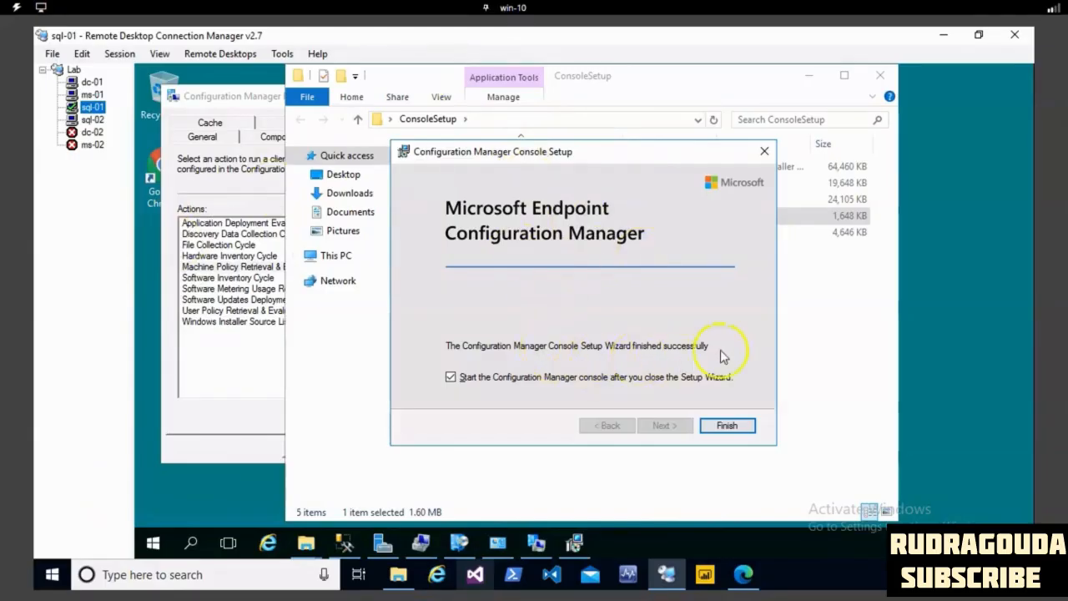
left_click(724, 426)
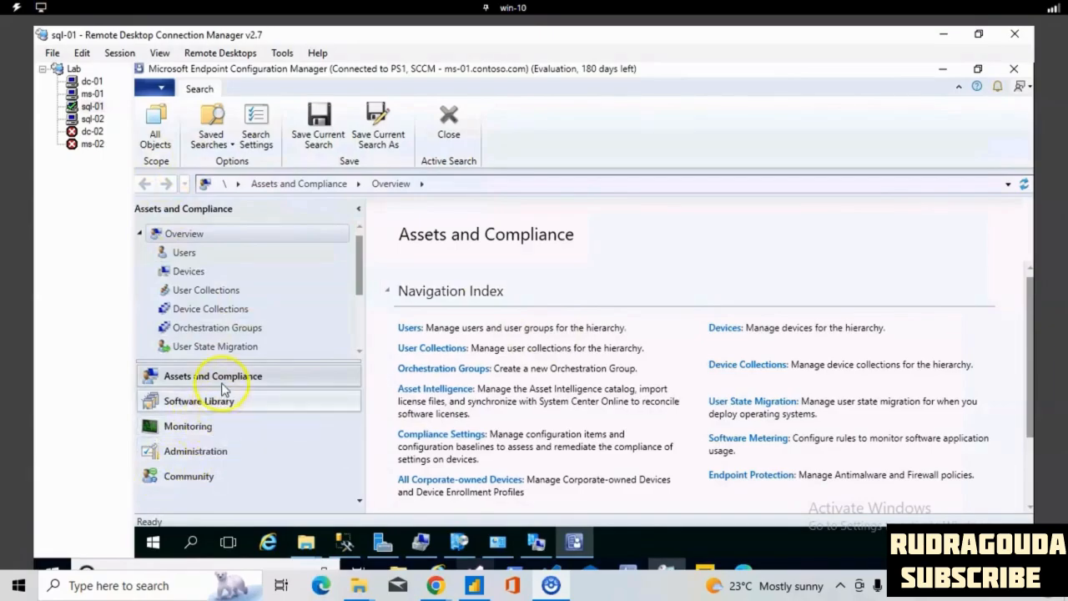
left_click(200, 451)
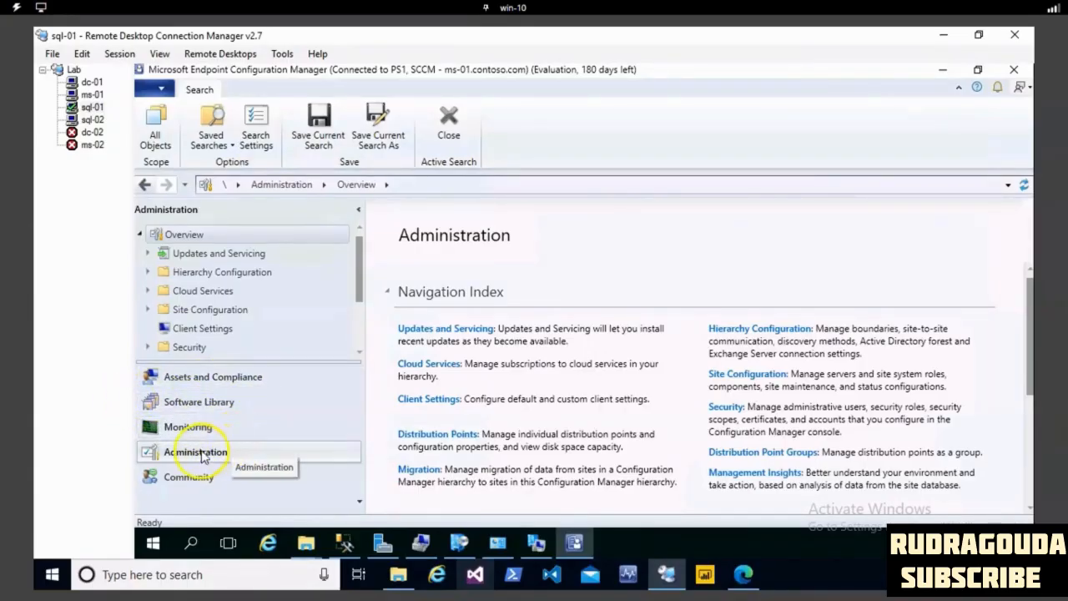
- Run hostname in Command Prompt to check which computer the console is installed on, and minimize the window
left_click(153, 543)
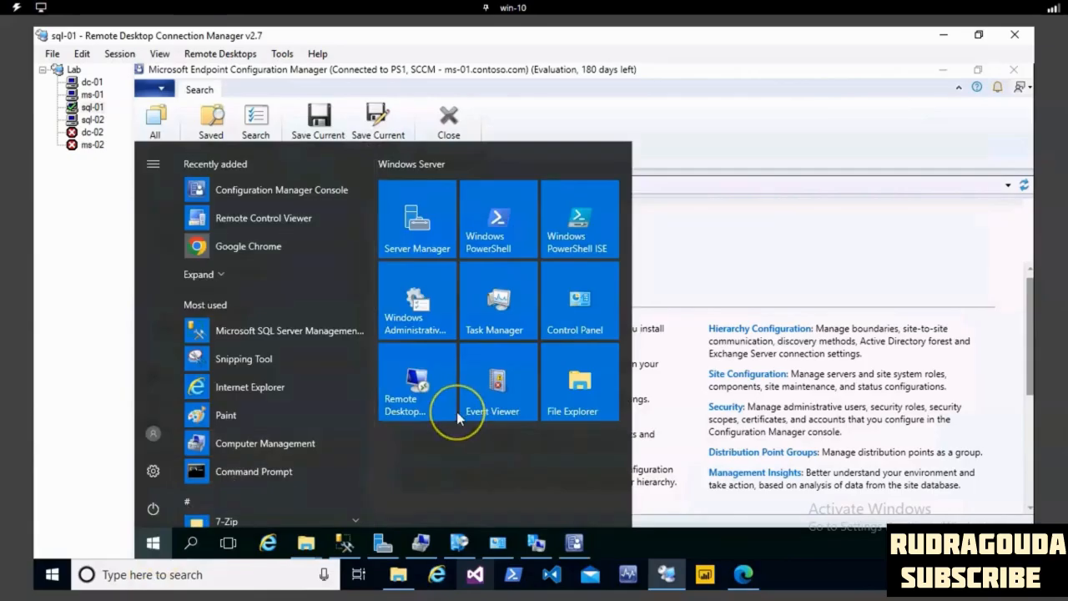
type("cmd")
left_click(382, 205)
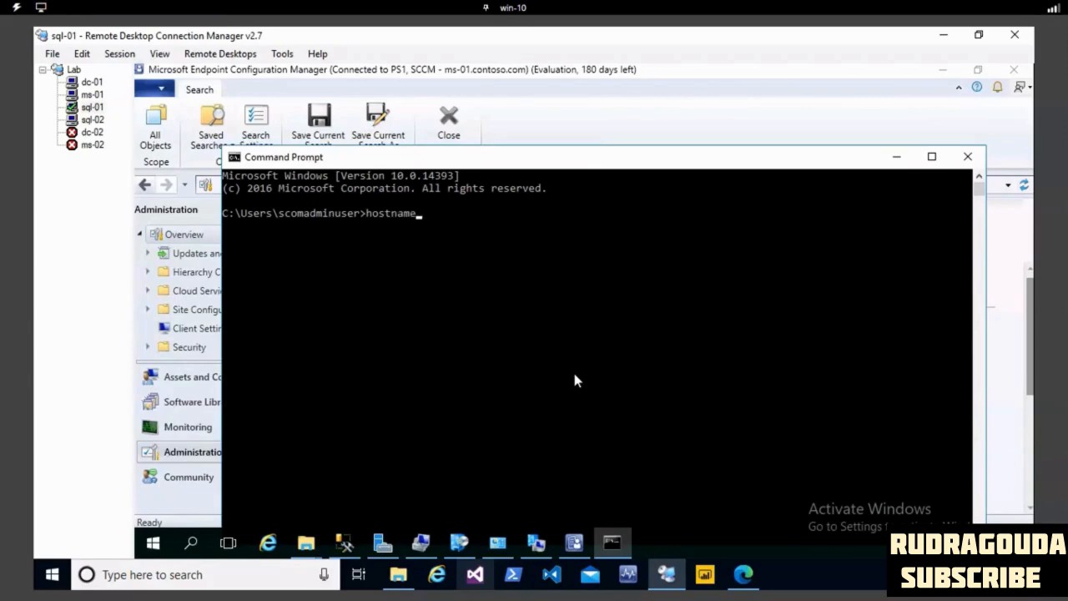
type("hostname")
key("Return")
left_click_drag(258, 224, 224, 226)
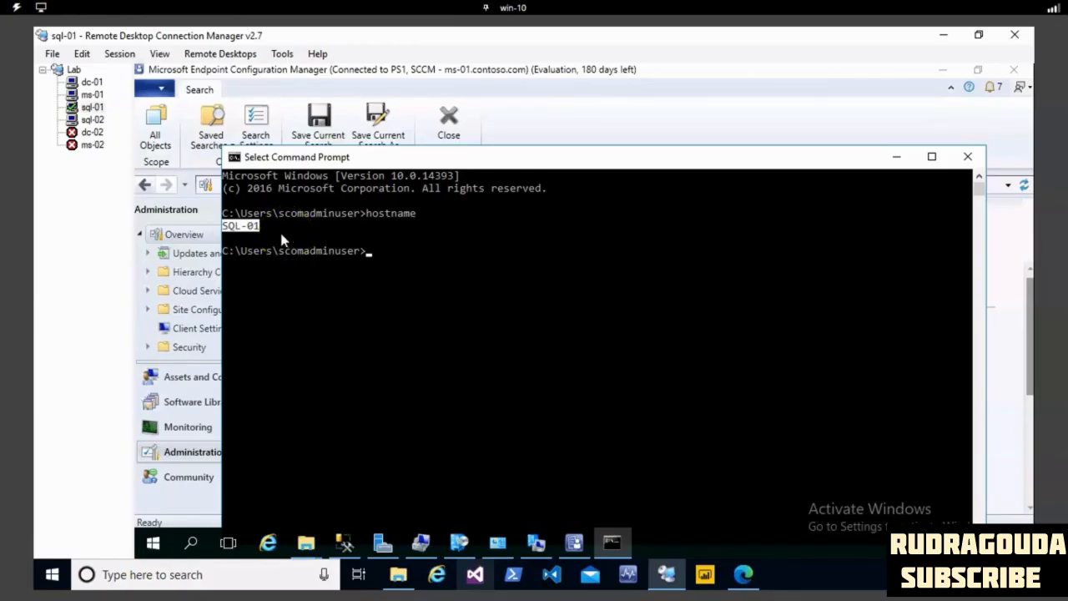
left_click(896, 157)
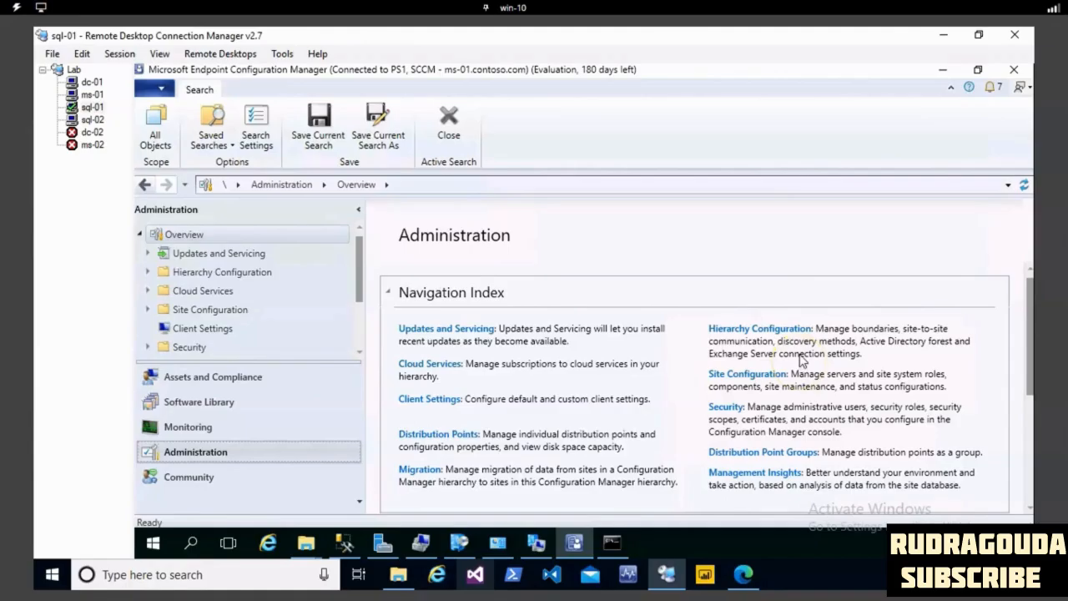
left_click(442, 301)
left_click(441, 302)
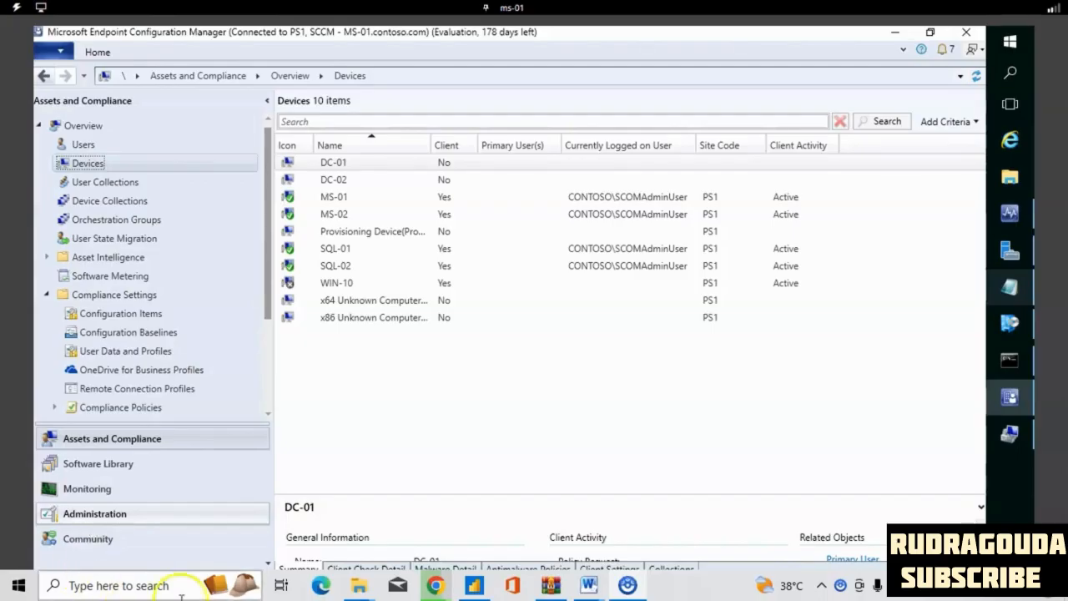
- Examine the device collections, user collections and orchestration groups on ms-01, and glance at the custom queries in Monitoring
left_click(110, 202)
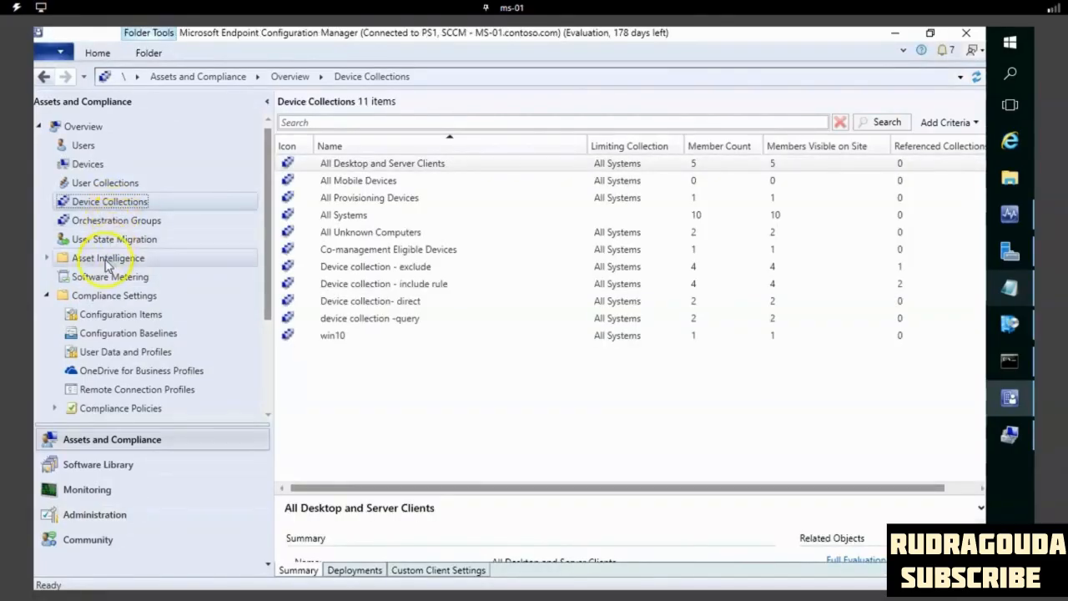
left_click(122, 186)
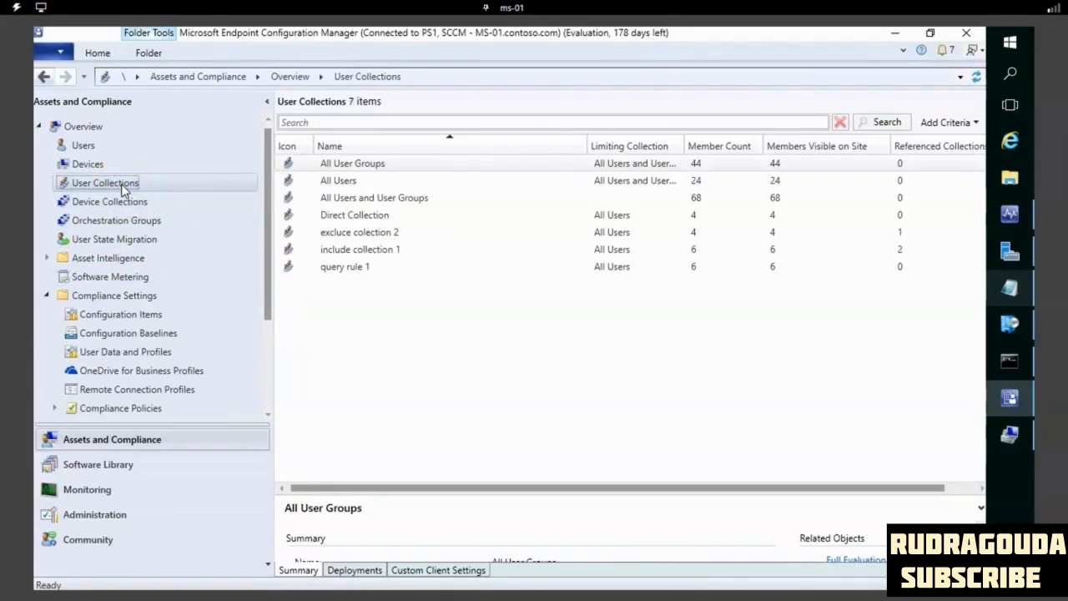
left_click(125, 206)
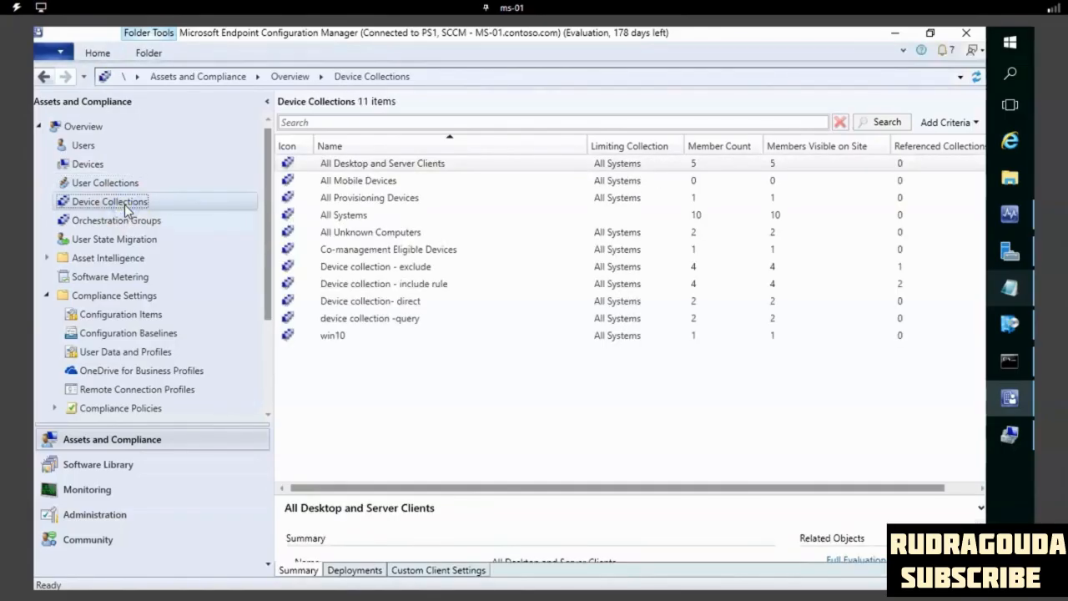
left_click(130, 222)
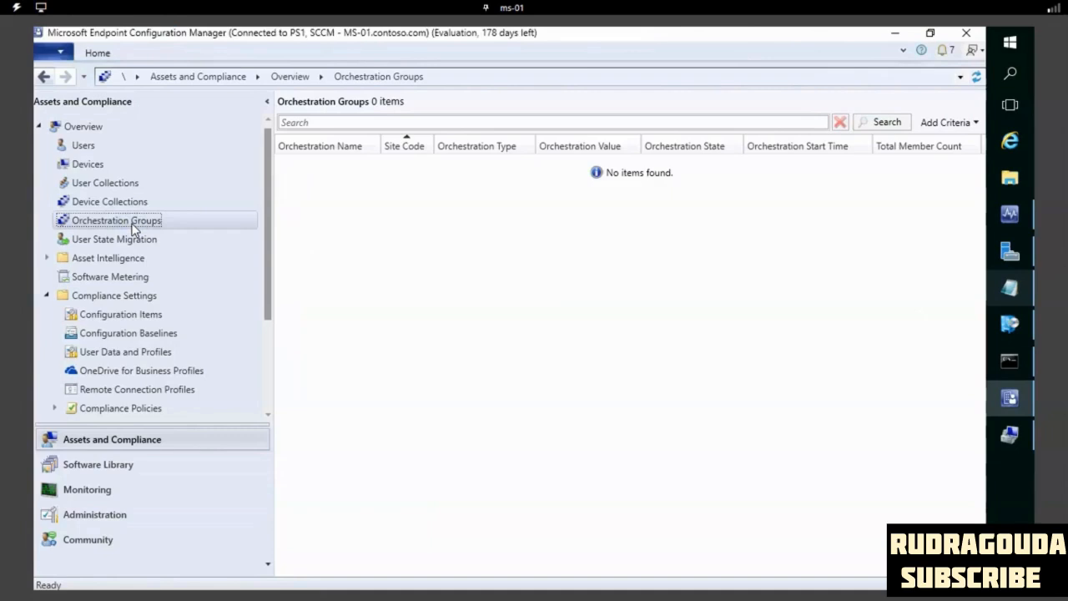
left_click(147, 208)
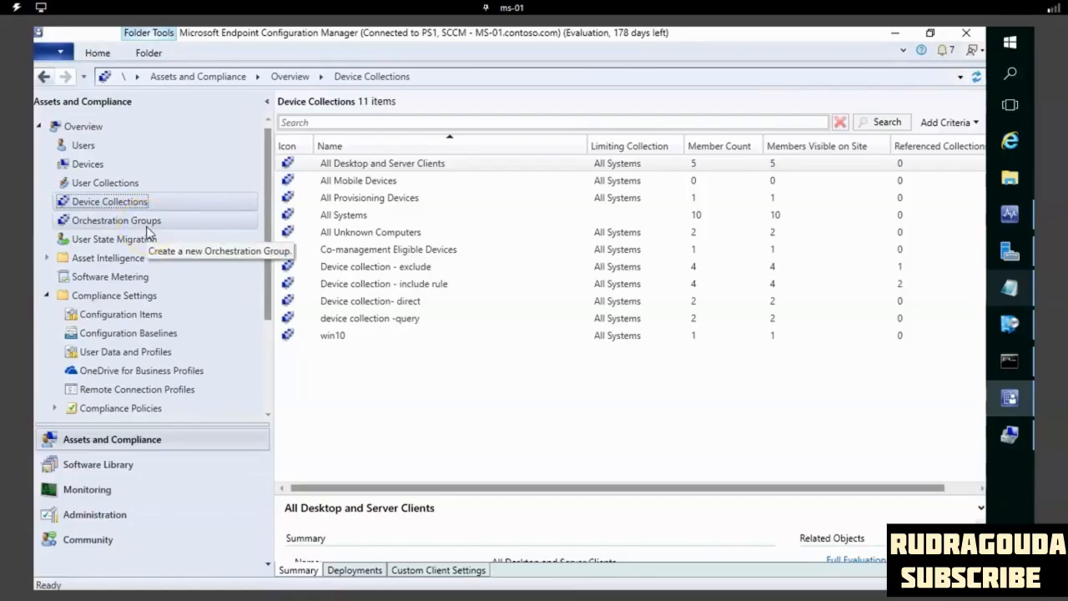
left_click(149, 225)
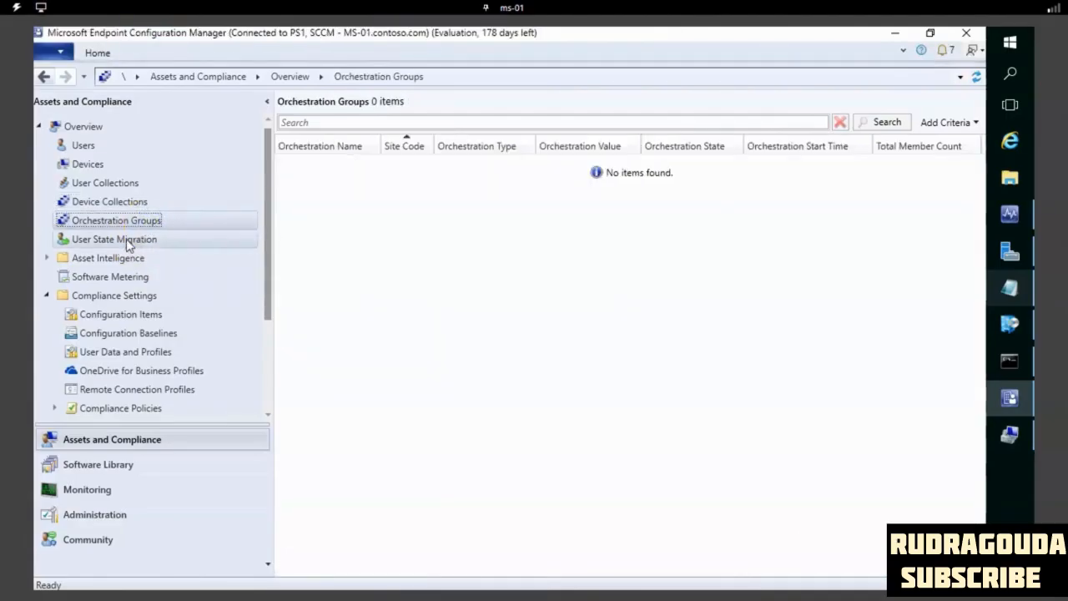
left_click(123, 321)
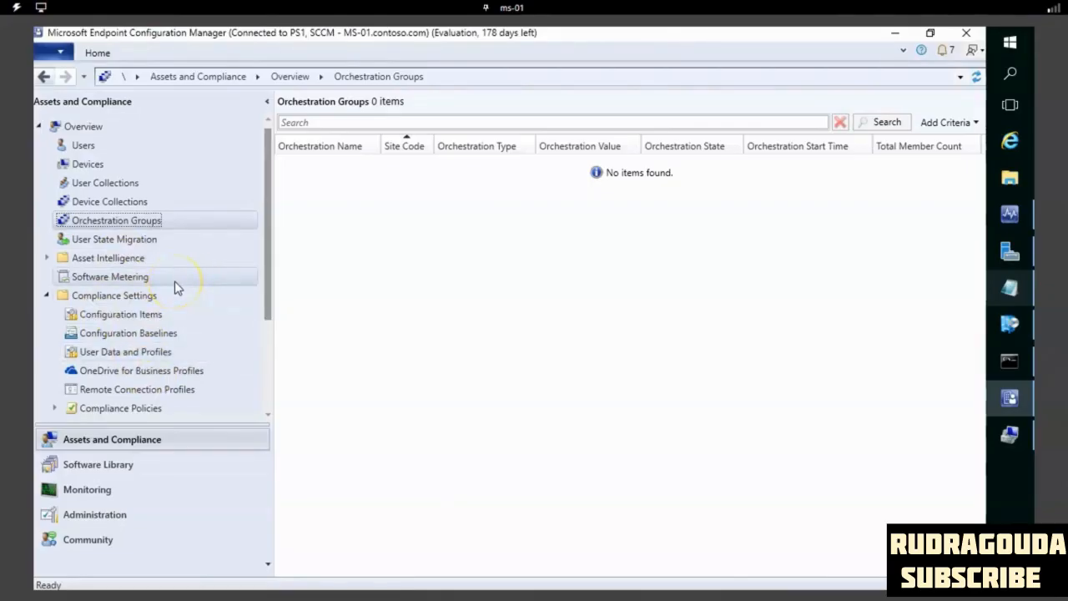
left_click(109, 494)
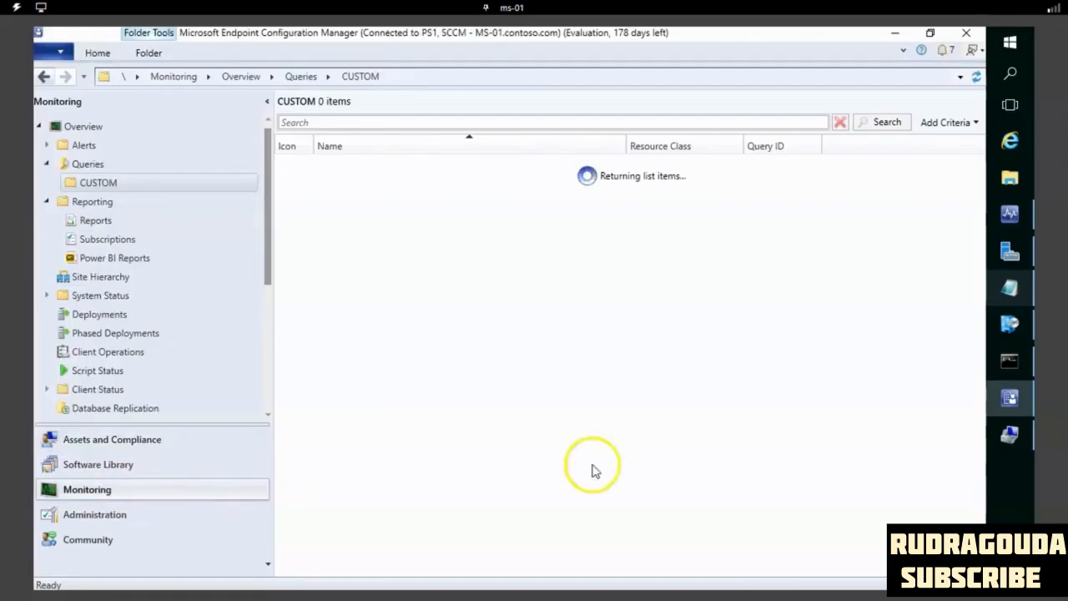
left_click(136, 440)
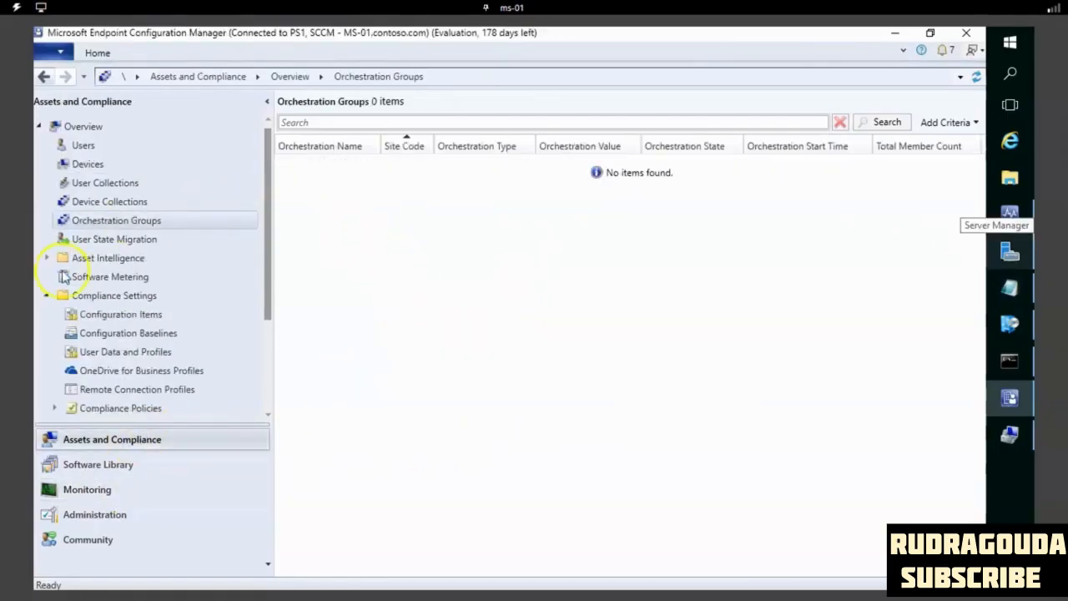
- Examine the Compliance Settings overview and compare its Configuration Items and Configuration Baselines lists
left_click(120, 298)
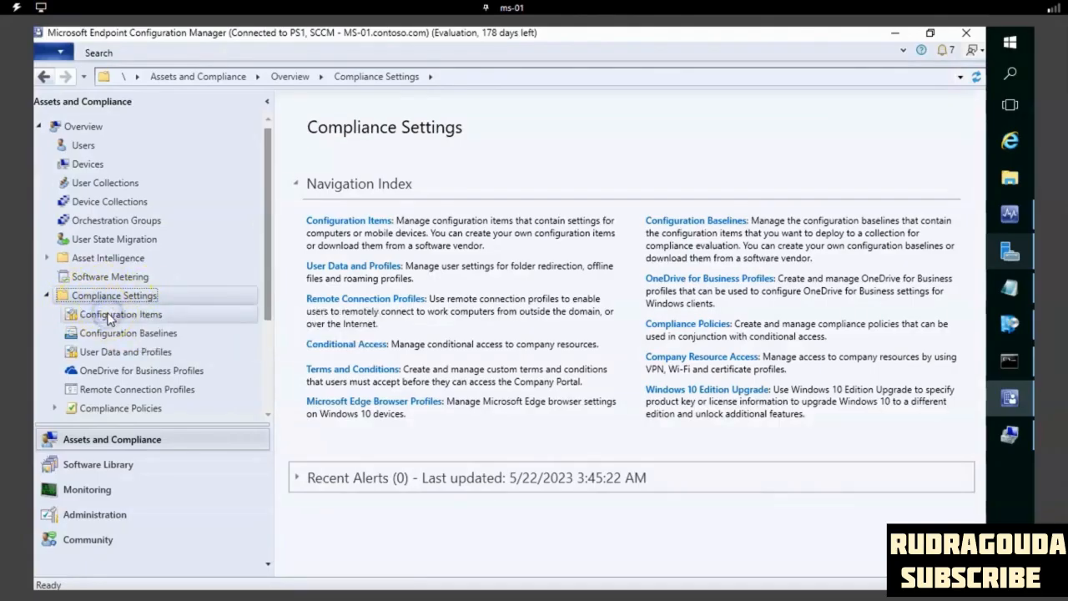
left_click(140, 321)
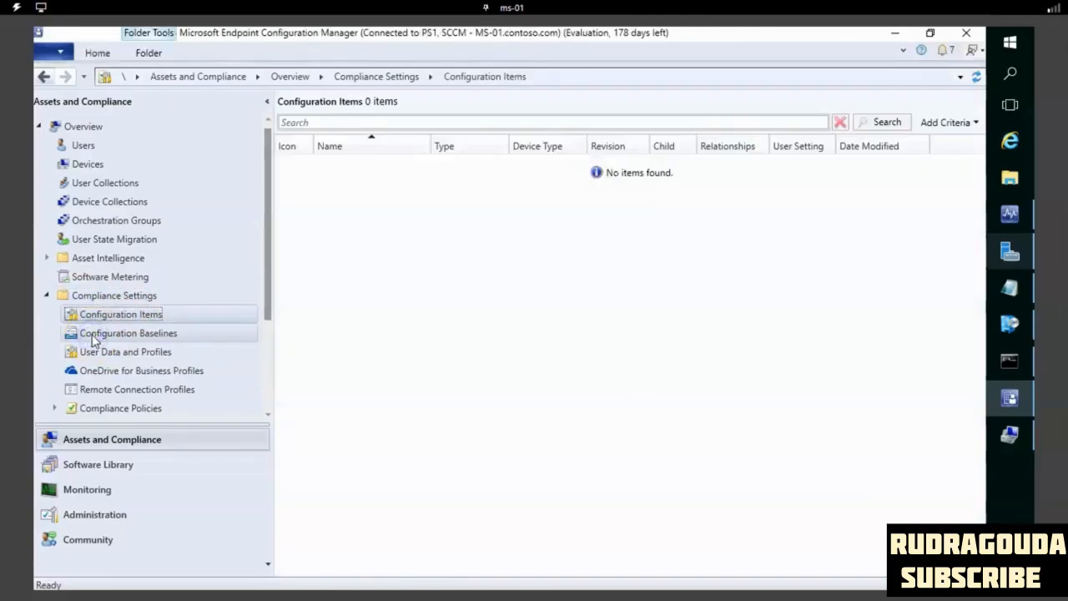
left_click(92, 335)
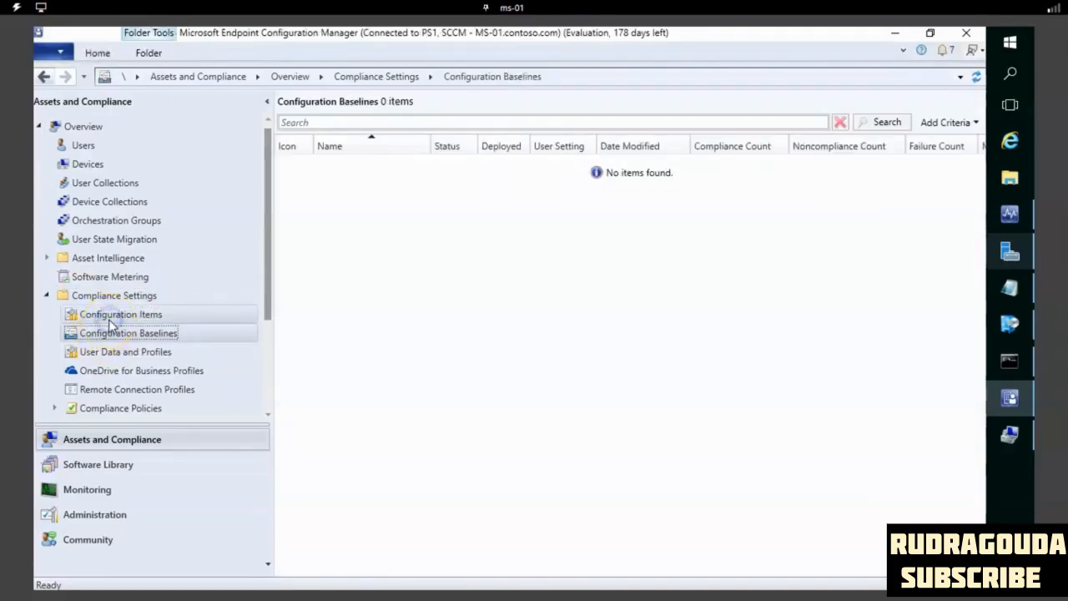
left_click(108, 318)
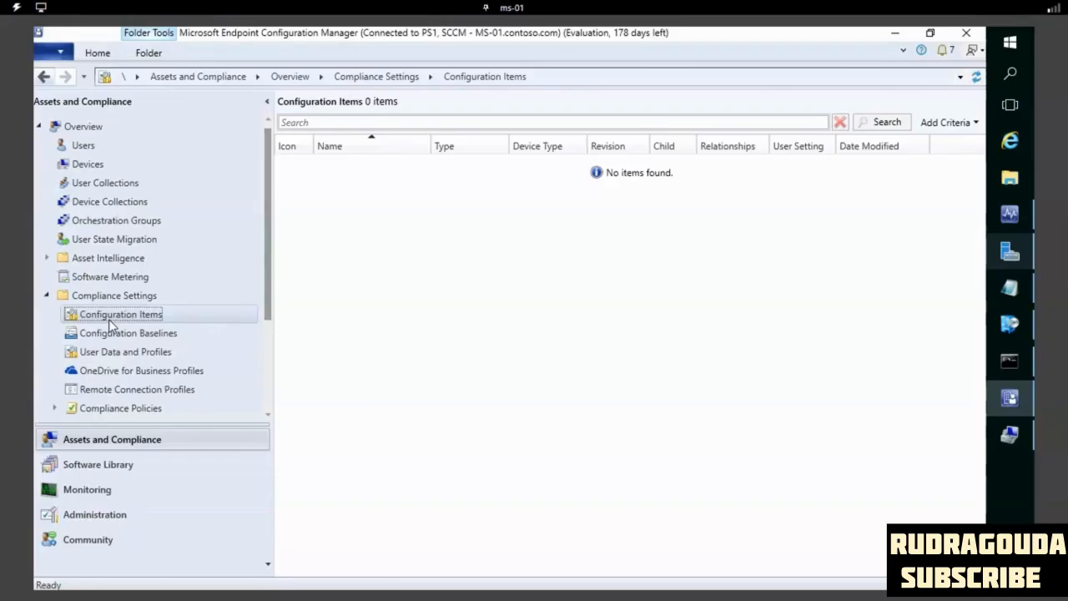
left_click(152, 338)
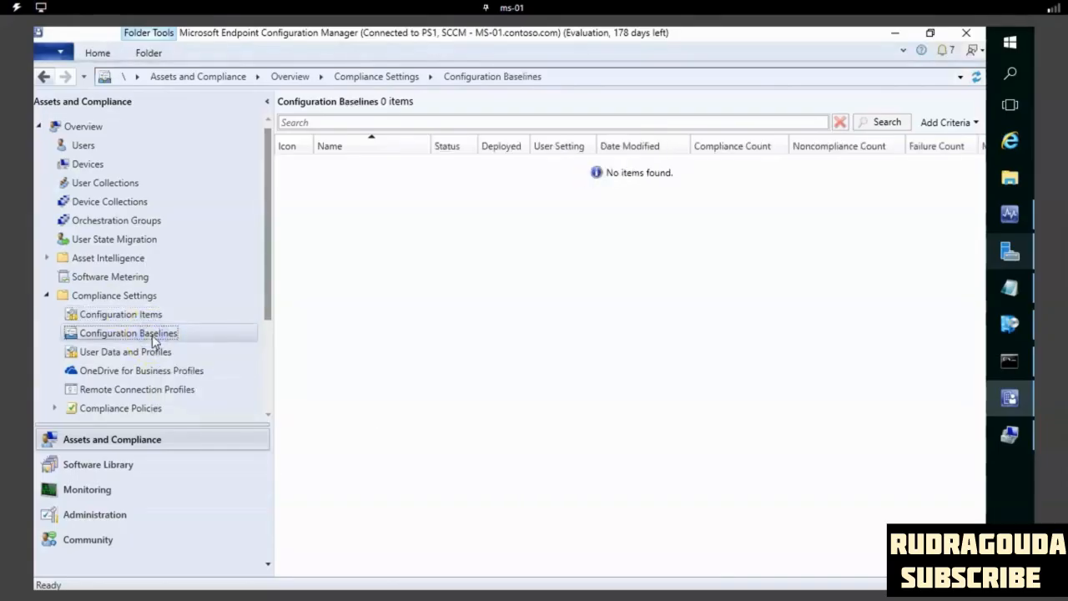
left_click(171, 315)
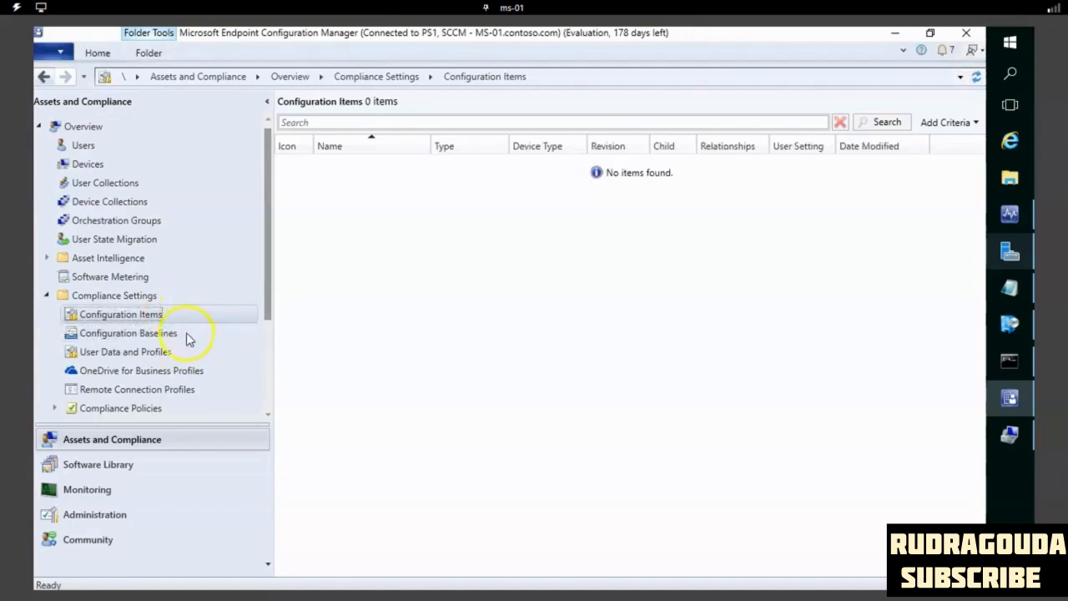
left_click(179, 335)
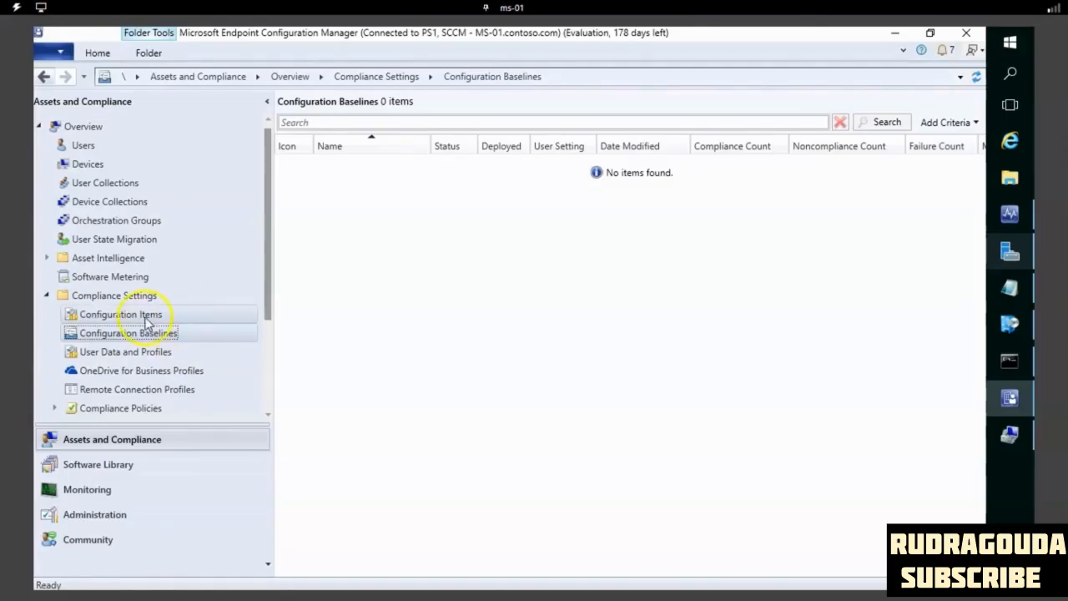
- Start a new configuration item named "Internet explorer version check - cong item" with the type Windows Desktops and Servers (custom)
left_click(146, 321)
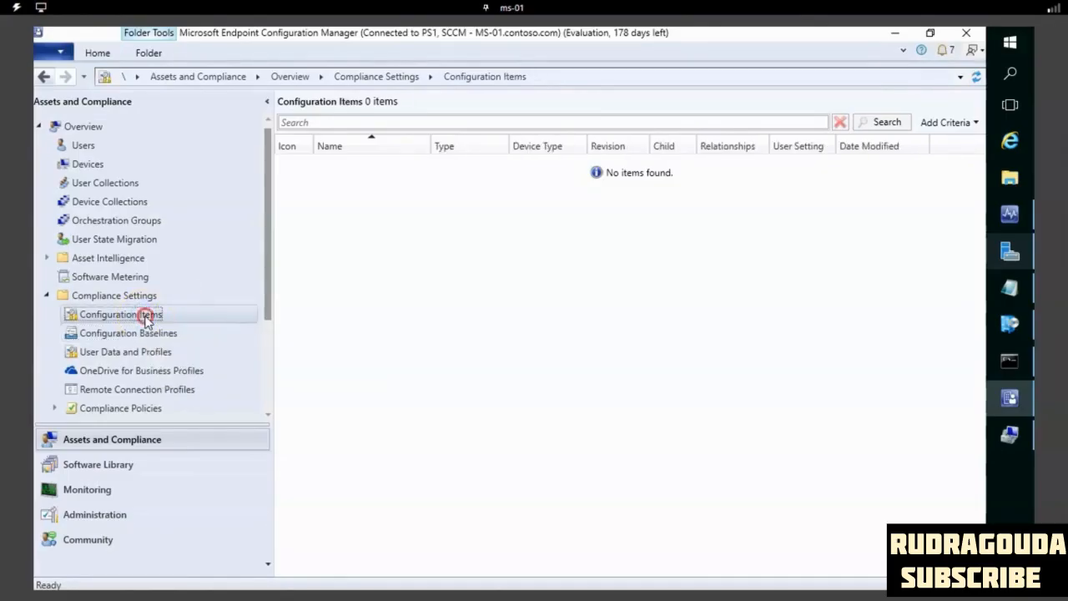
right_click(147, 322)
left_click(178, 326)
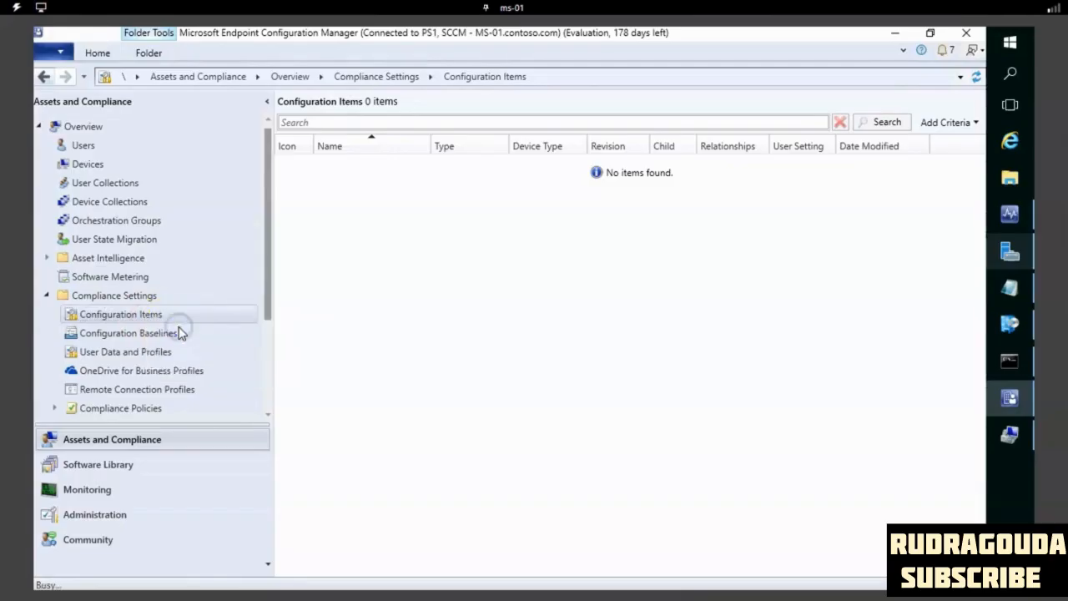
left_click(453, 325)
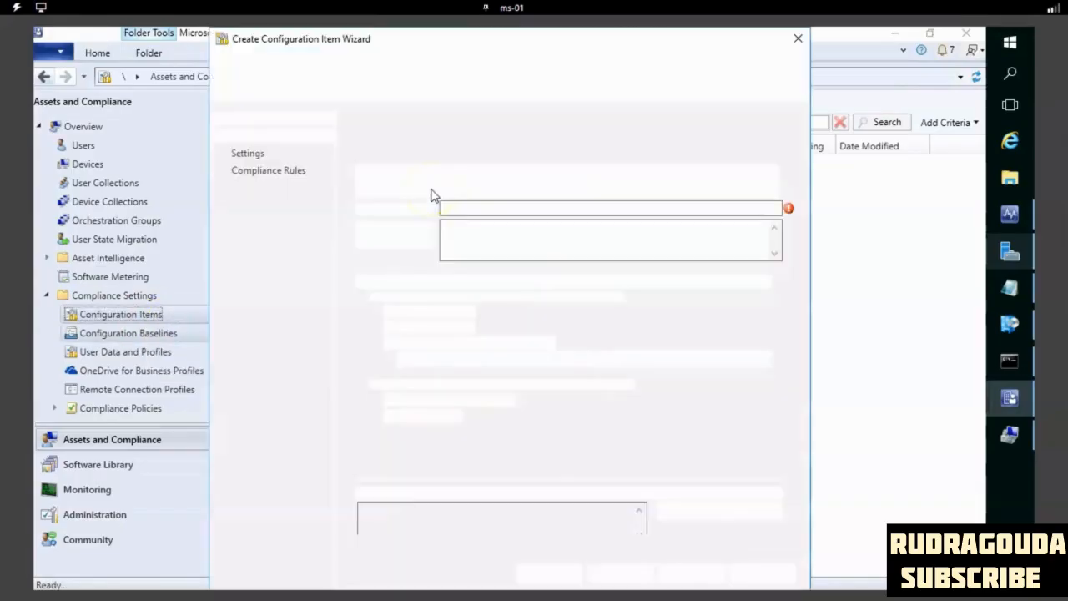
left_click(485, 208)
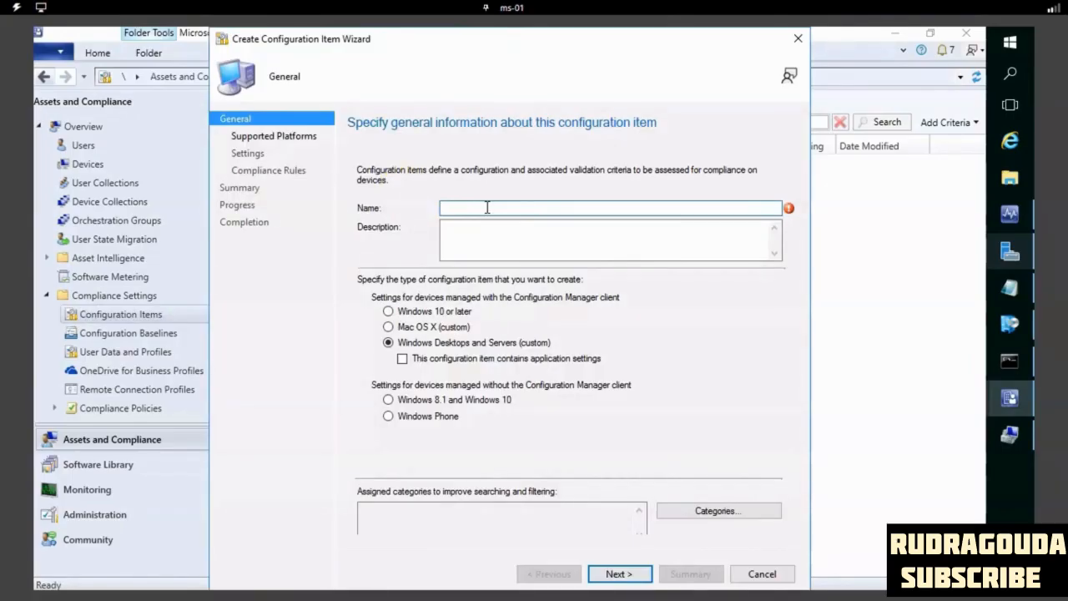
type("In")
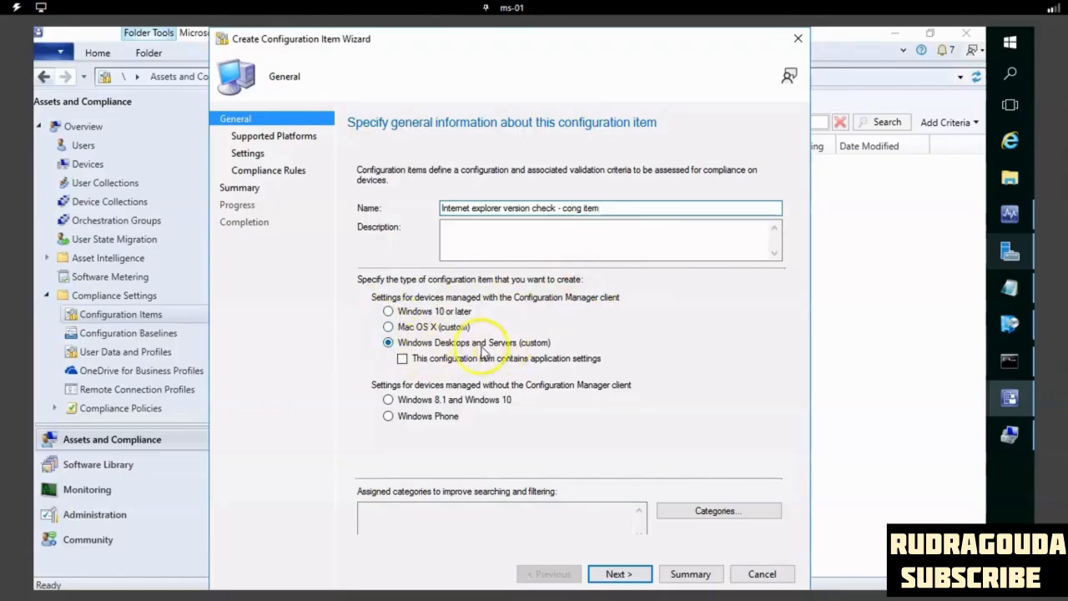
left_click(389, 328)
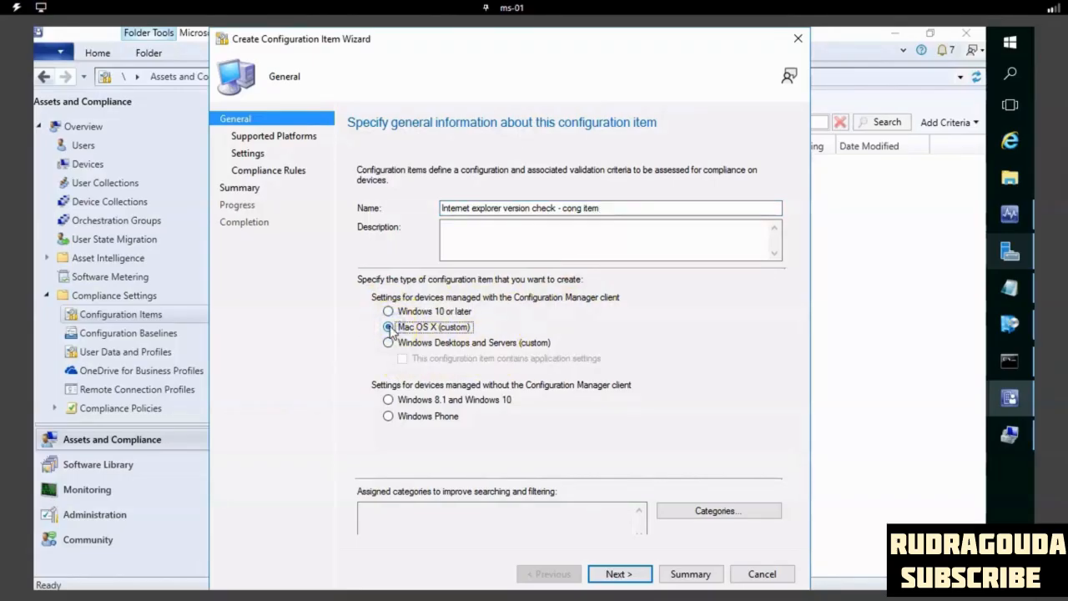
left_click(389, 312)
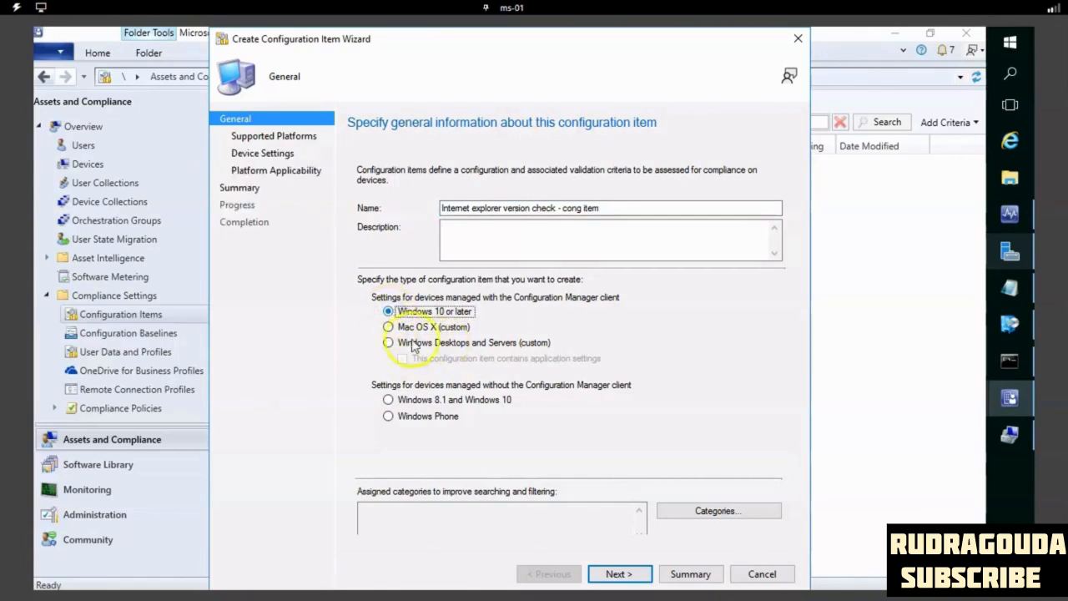
left_click(389, 343)
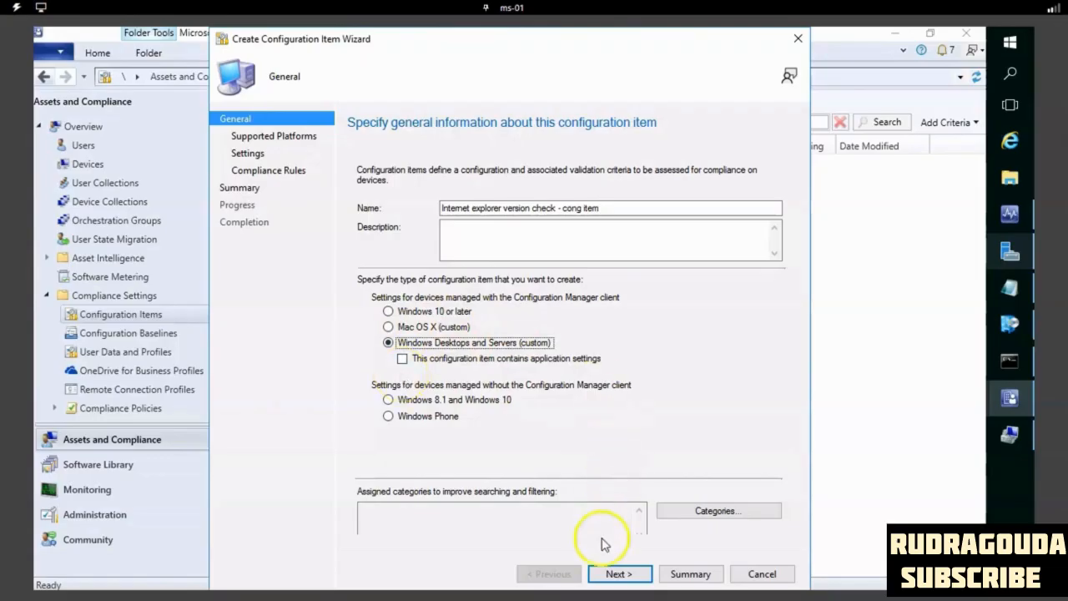
- Keep all listed Windows versions selected as the supported platforms and proceed to the configuration item's settings
left_click(621, 574)
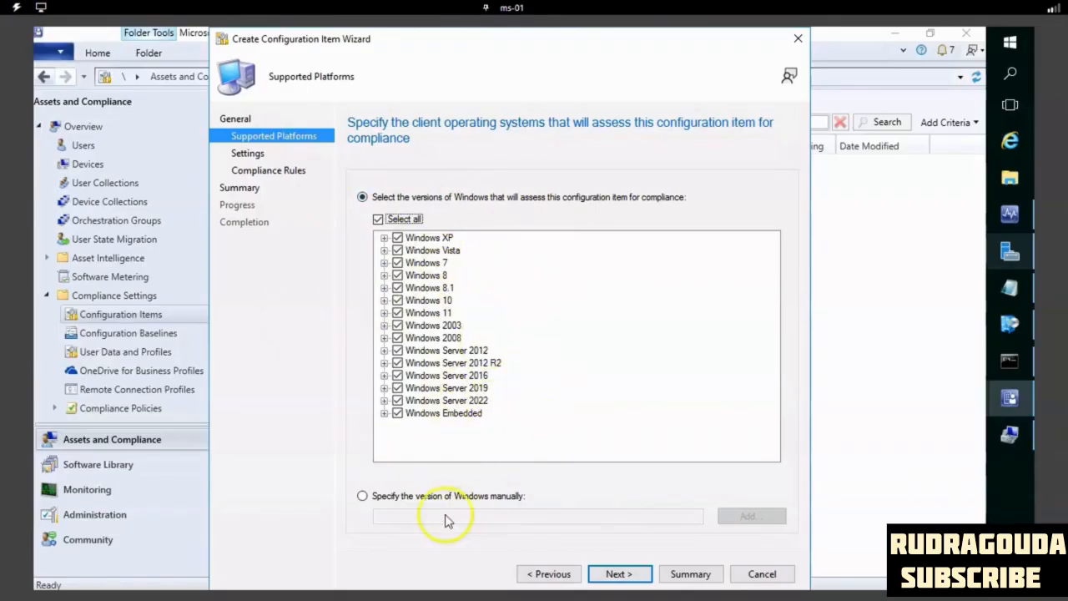
left_click(362, 495)
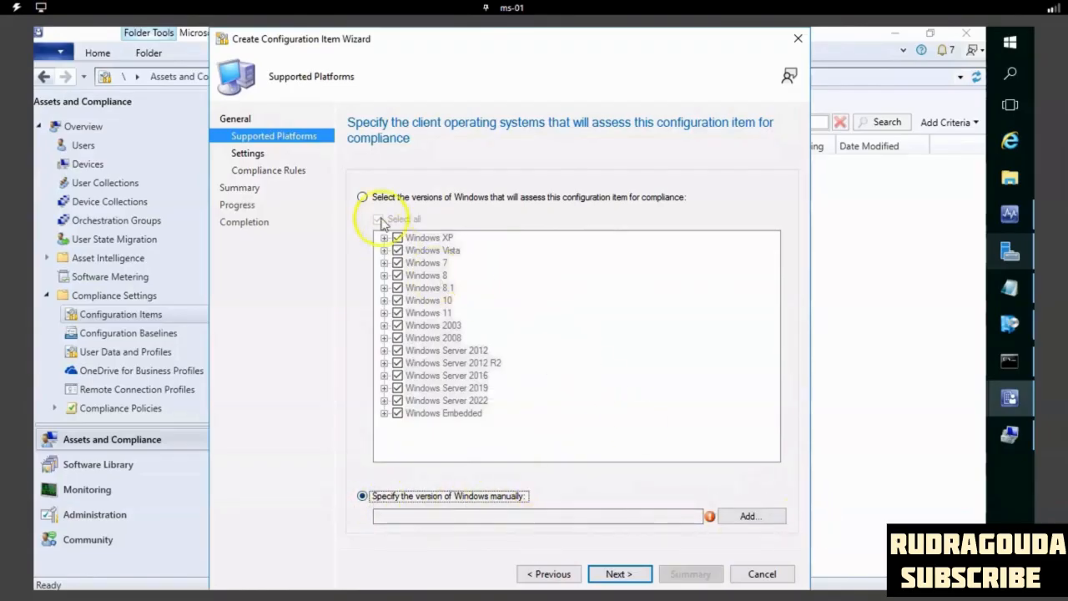
left_click(362, 197)
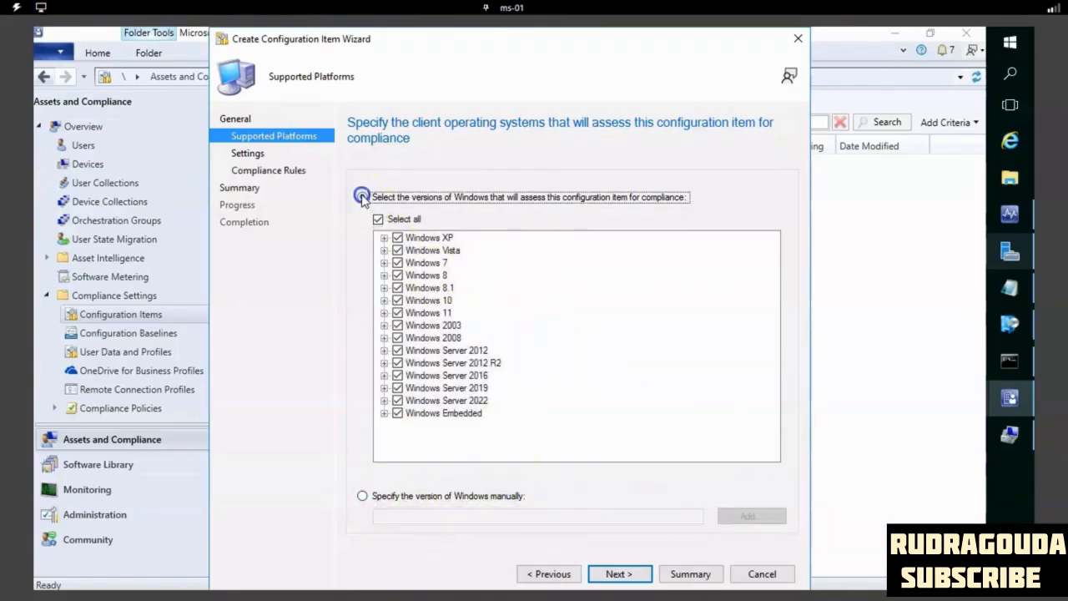
left_click(618, 574)
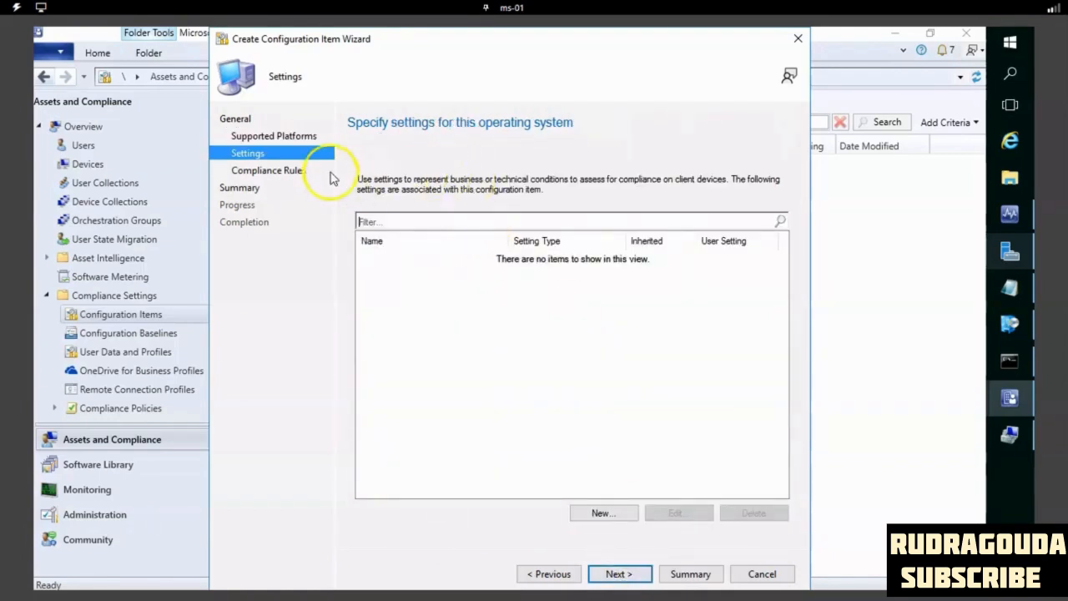
- Start a new setting named "ie verion check" with the setting type File system
left_click(611, 514)
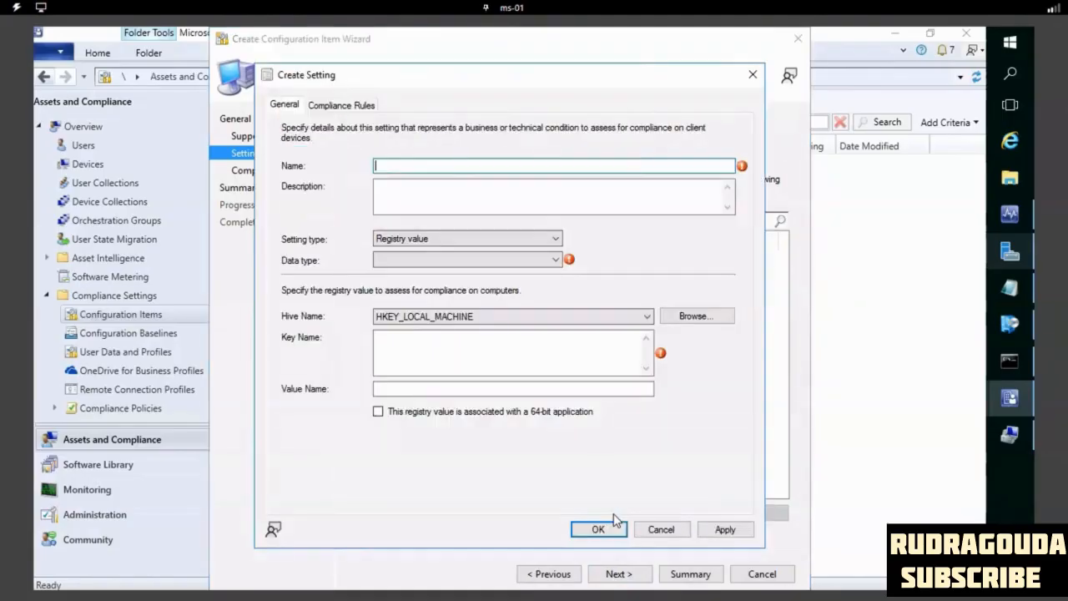
left_click(427, 166)
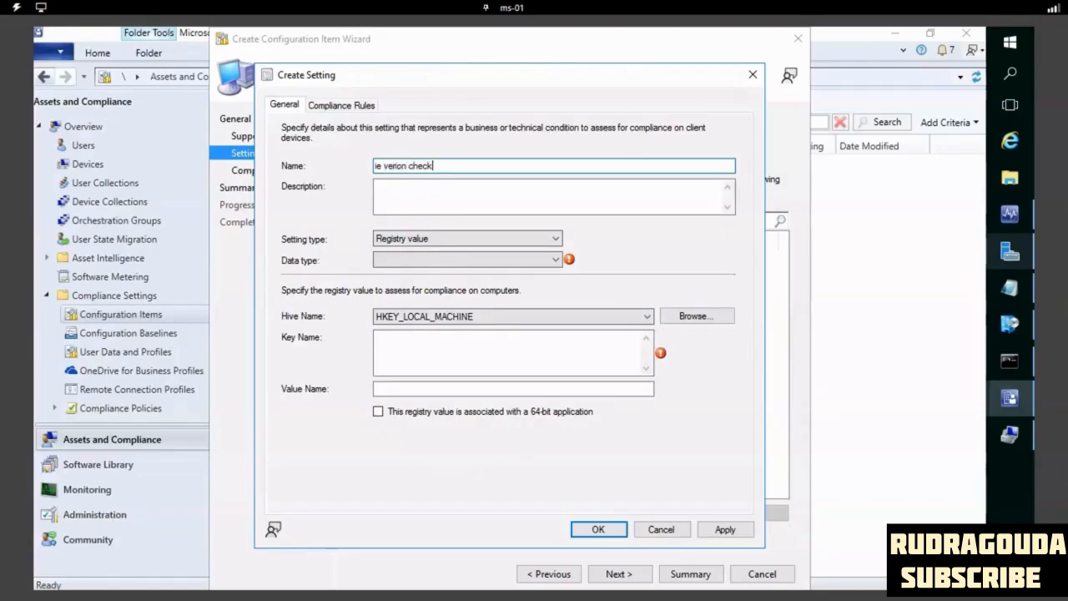
left_click(397, 240)
left_click(647, 232)
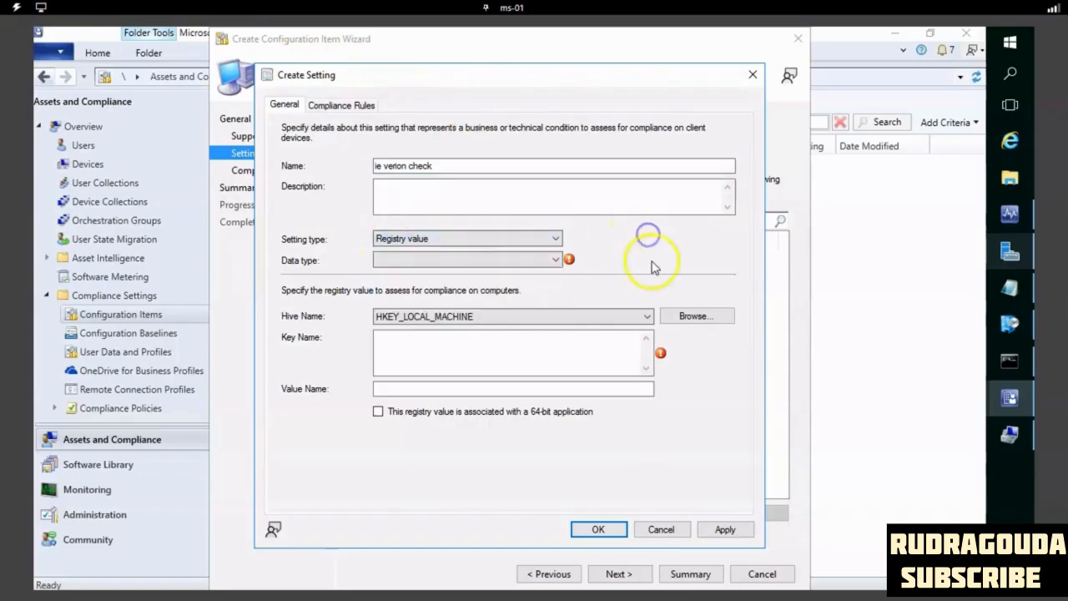
left_click(522, 240)
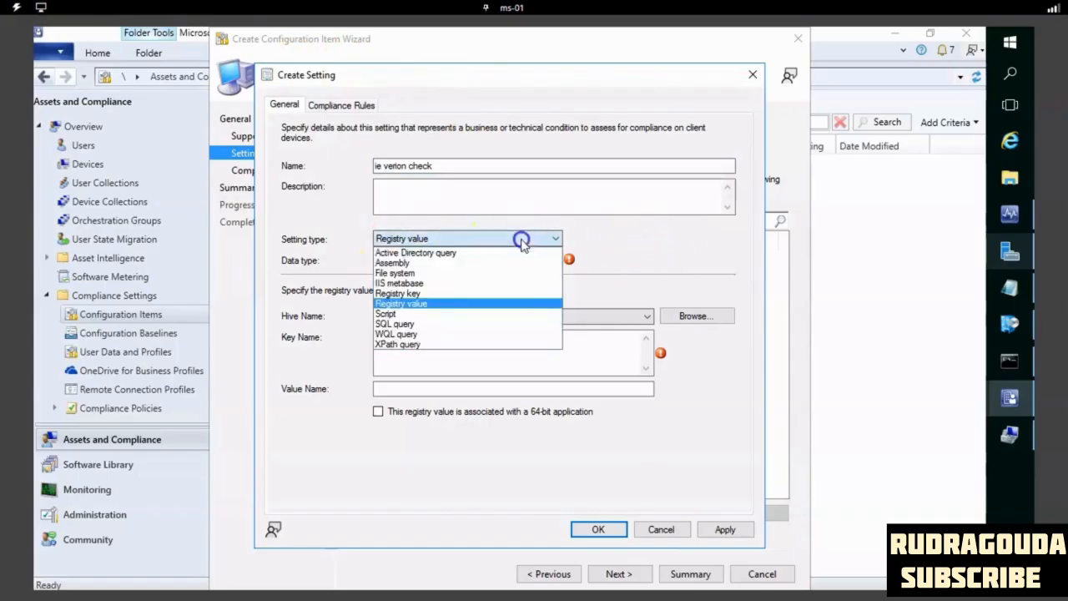
left_click(417, 276)
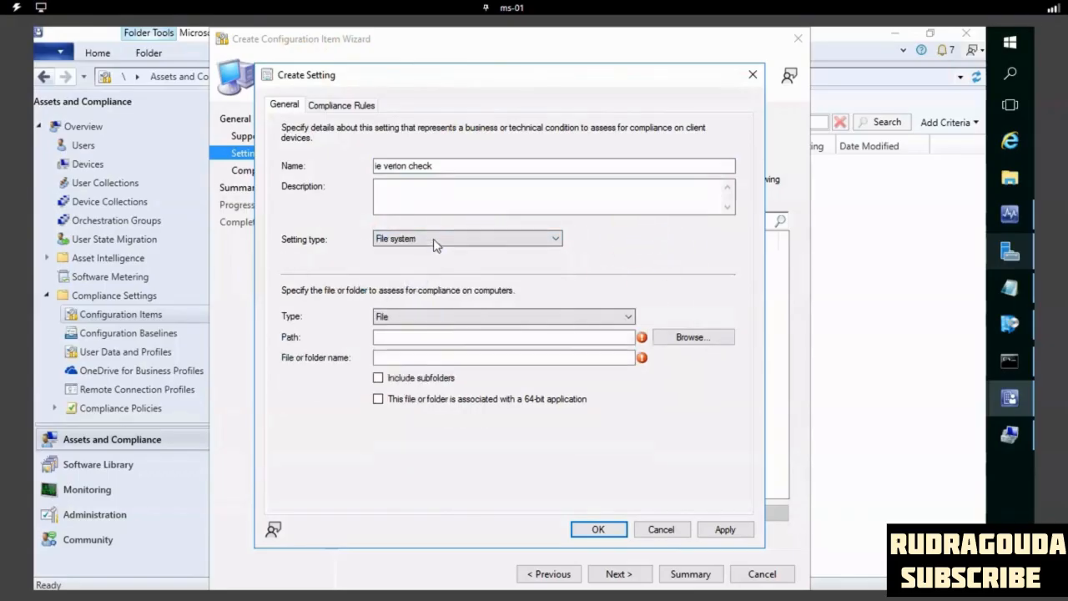
left_click(433, 239)
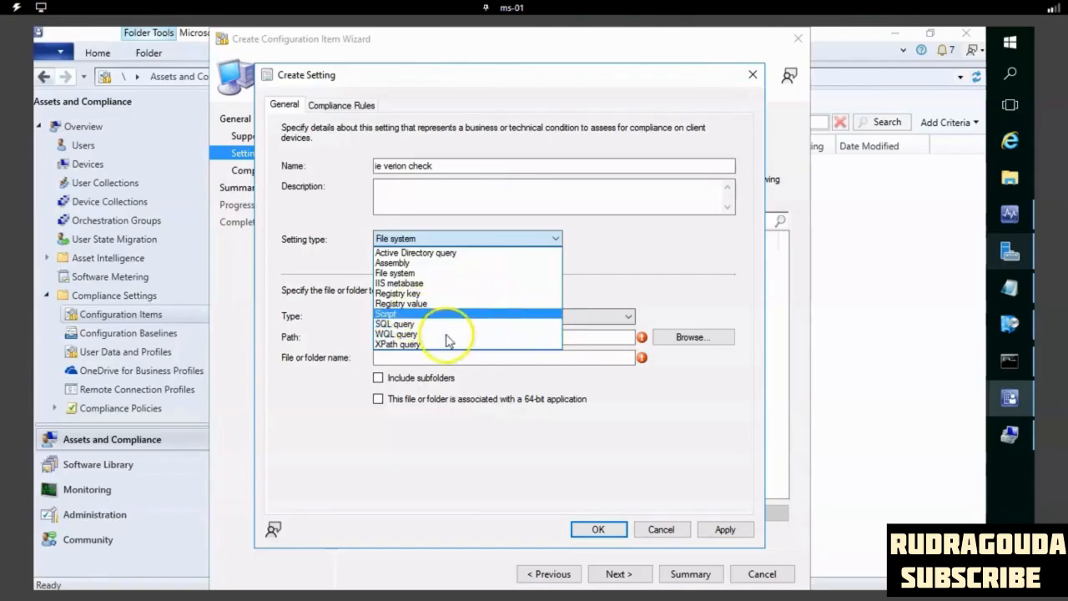
left_click(411, 275)
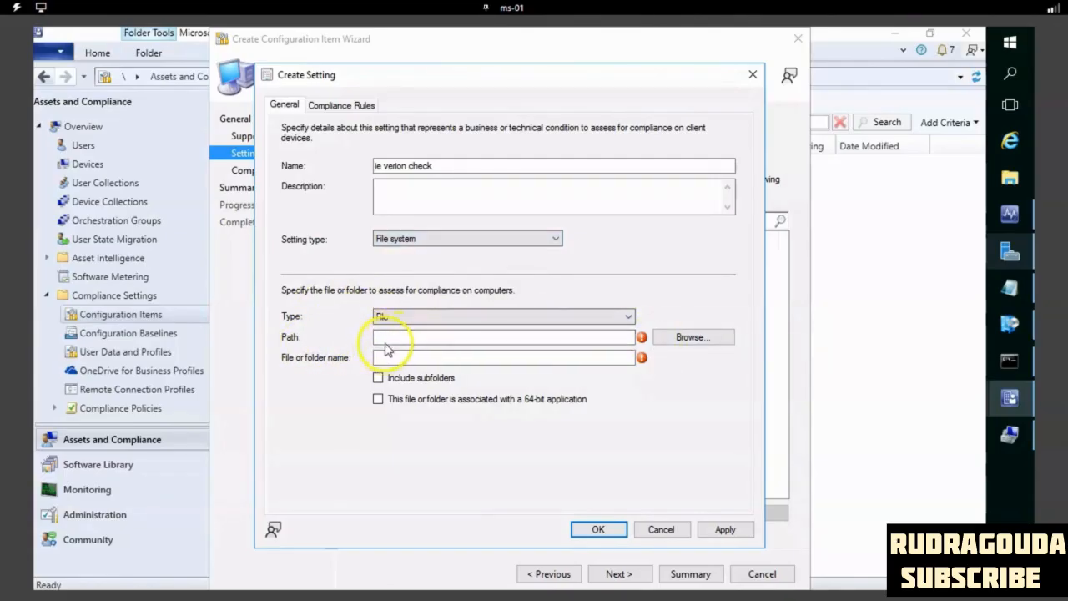
- Browse the local C: drive and select iexplore.exe in Program Files (x86)\Internet Explorer as the file to assess
left_click(692, 337)
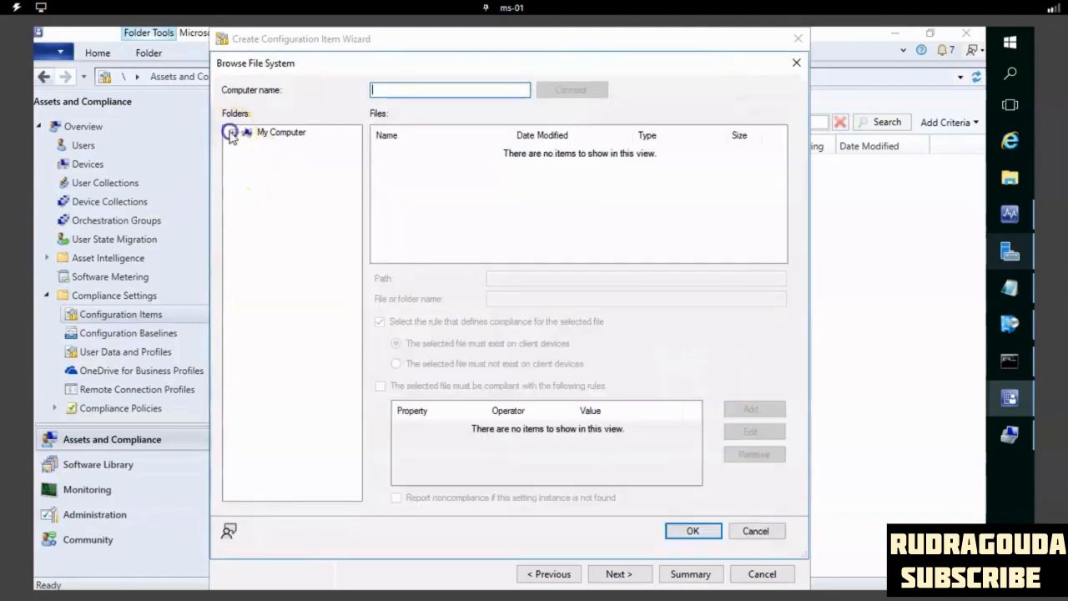
left_click(232, 134)
left_click(246, 145)
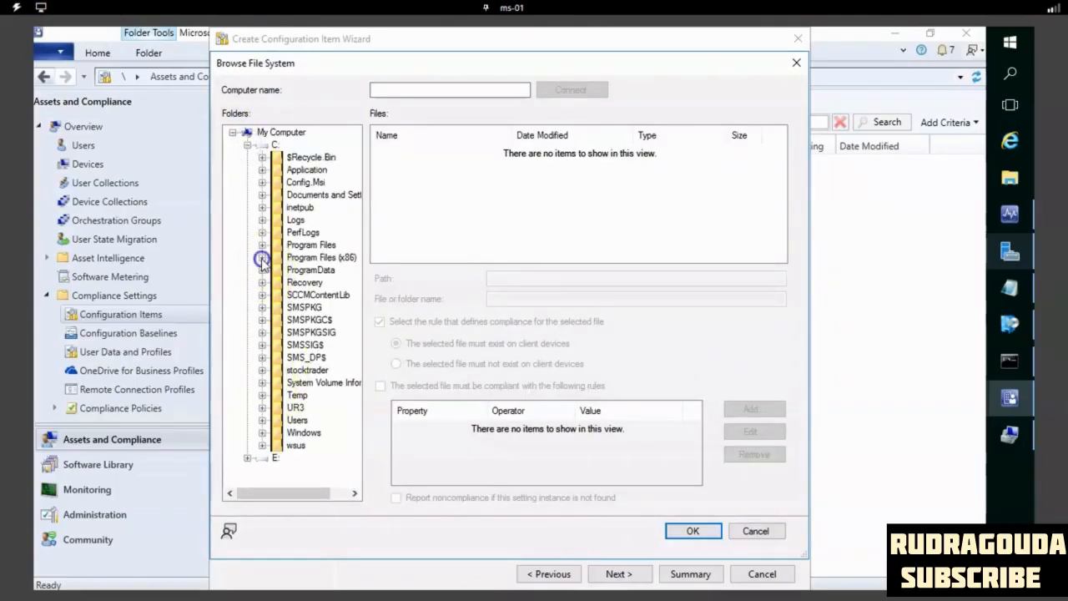
left_click(262, 257)
left_click_drag(280, 493, 305, 493)
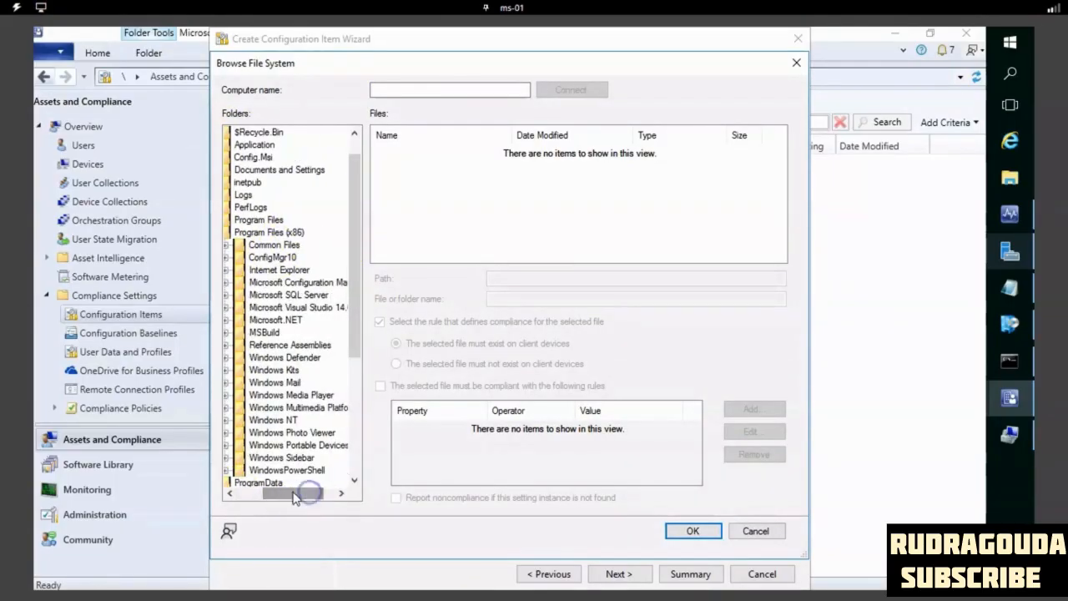
left_click(226, 271)
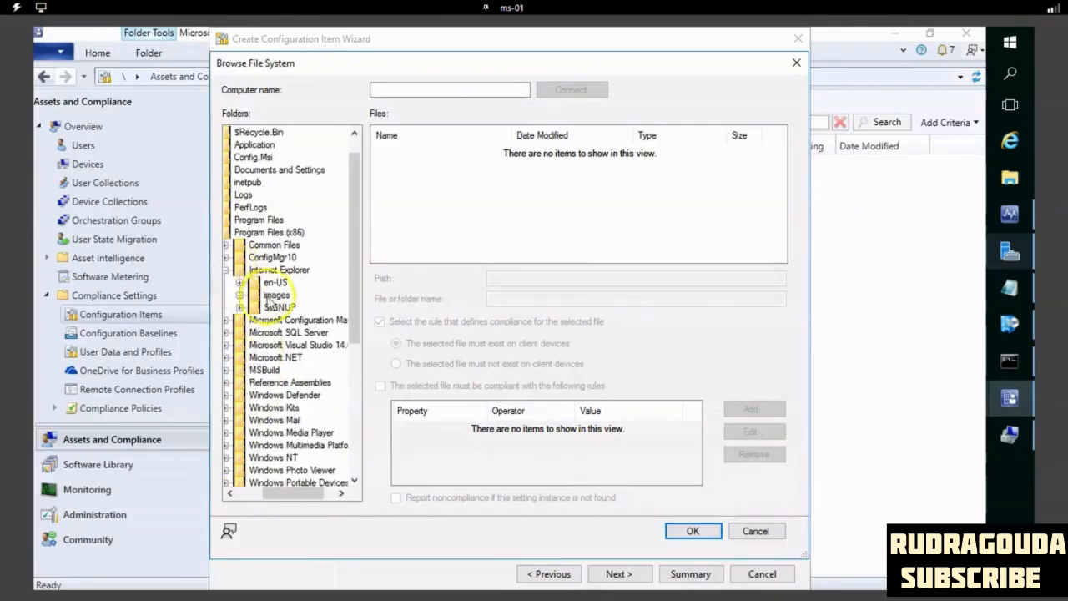
left_click(270, 270)
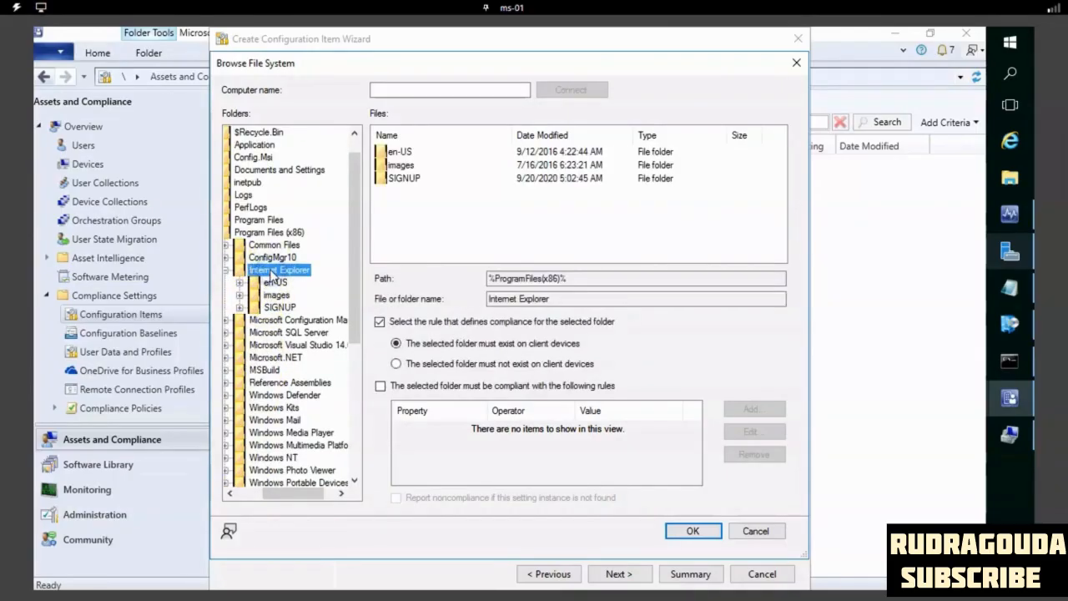
left_click(778, 151)
left_click_drag(777, 150, 776, 207)
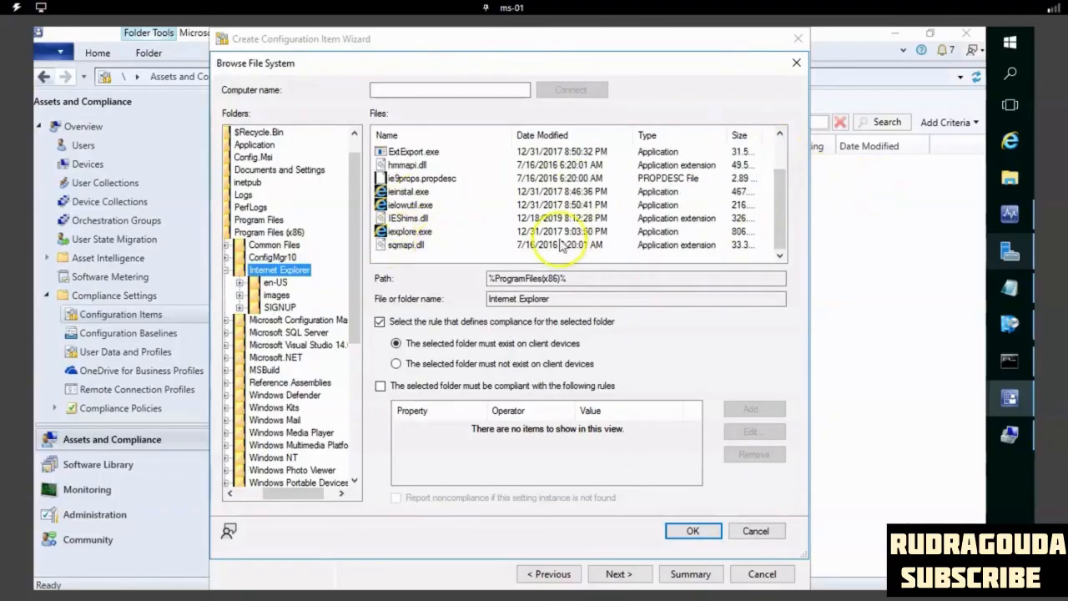
left_click(415, 236)
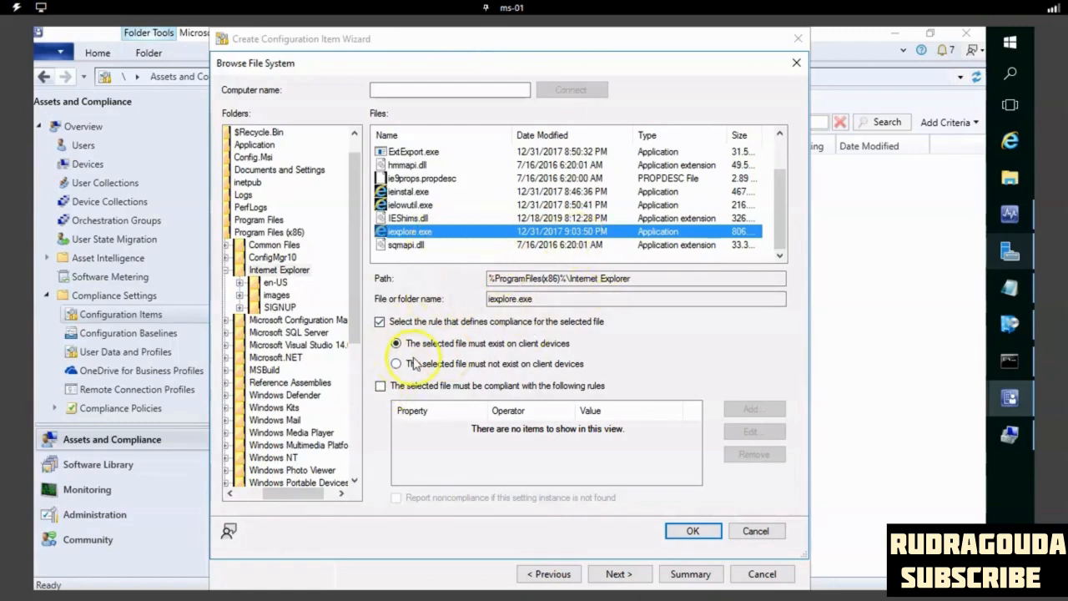
- Require iexplore.exe to comply with property rules, start a rule, and try Size (bytes) as its property
left_click(379, 387)
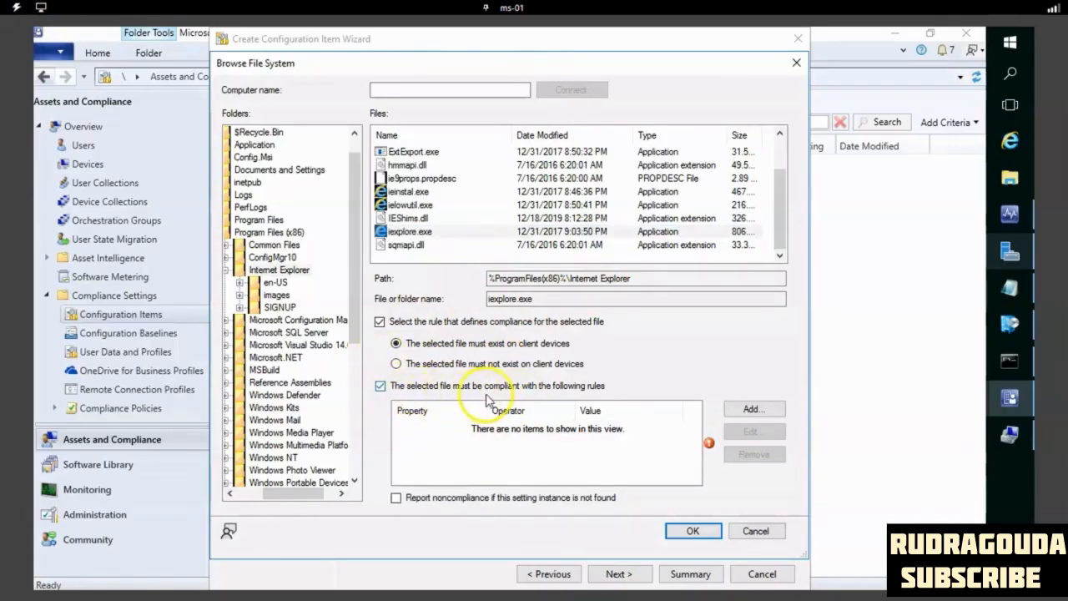
left_click(755, 410)
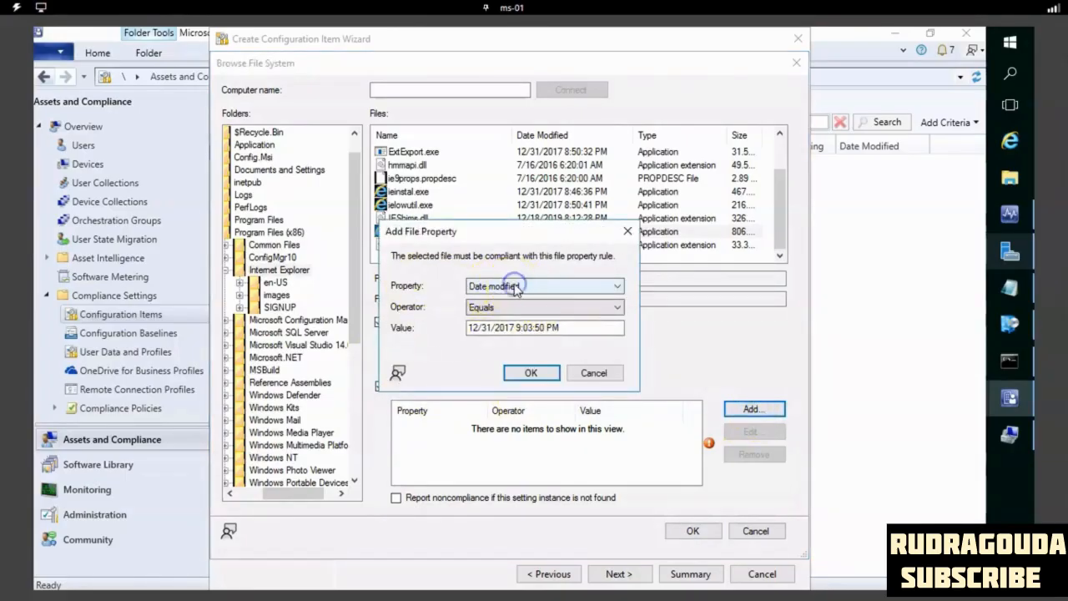
left_click(590, 287)
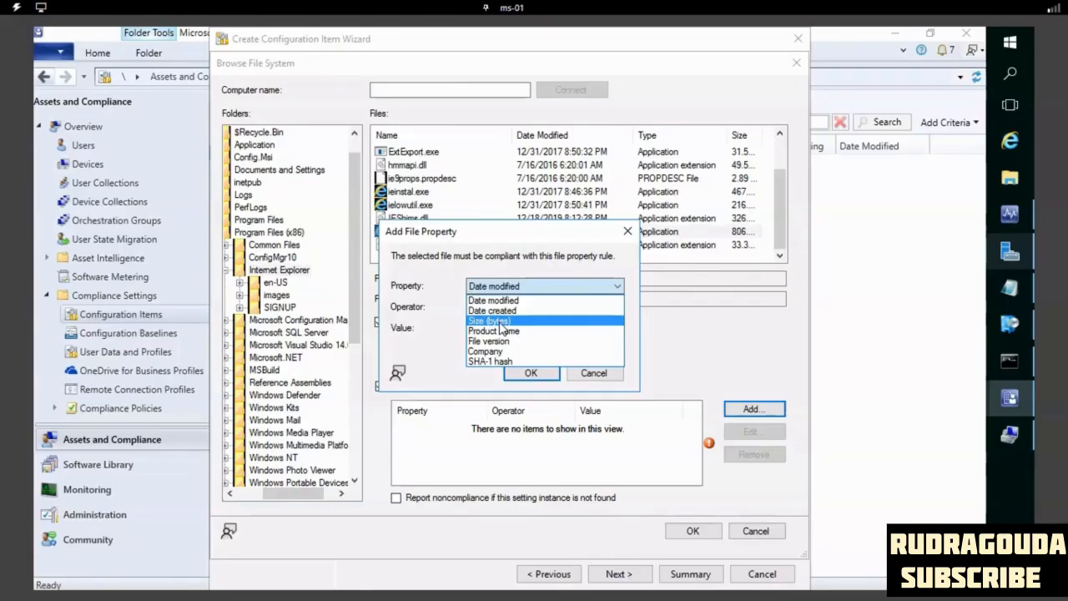
left_click(498, 322)
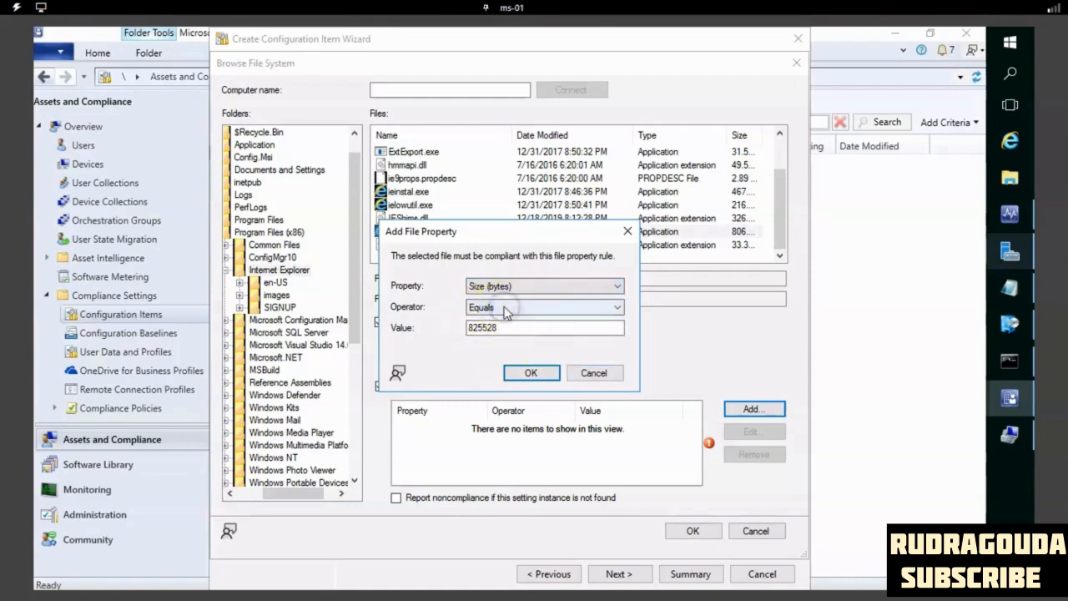
left_click(504, 309)
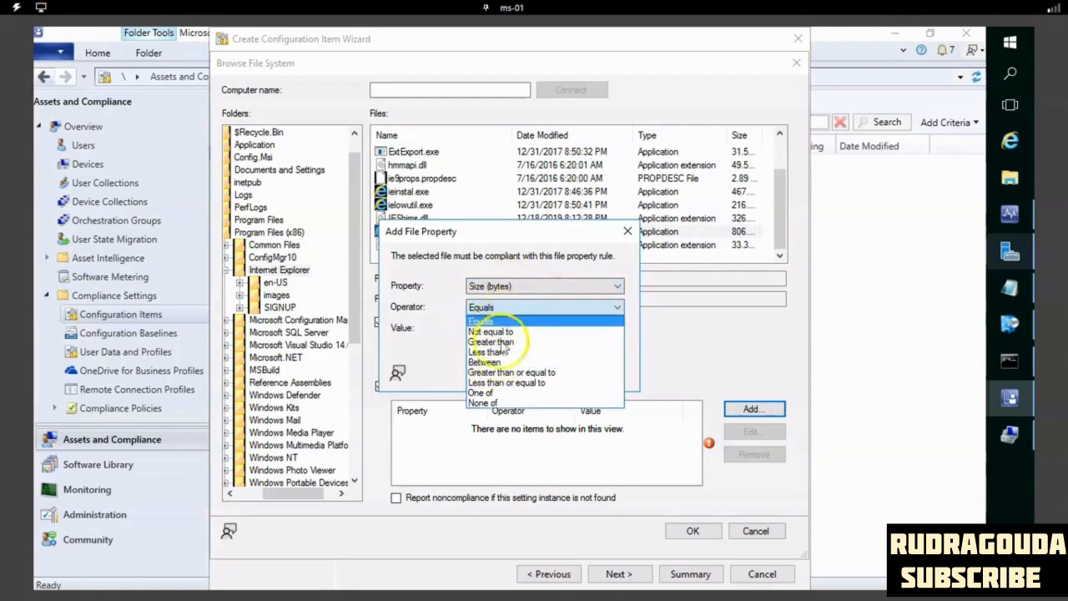
left_click(419, 350)
left_click_drag(519, 328, 453, 332)
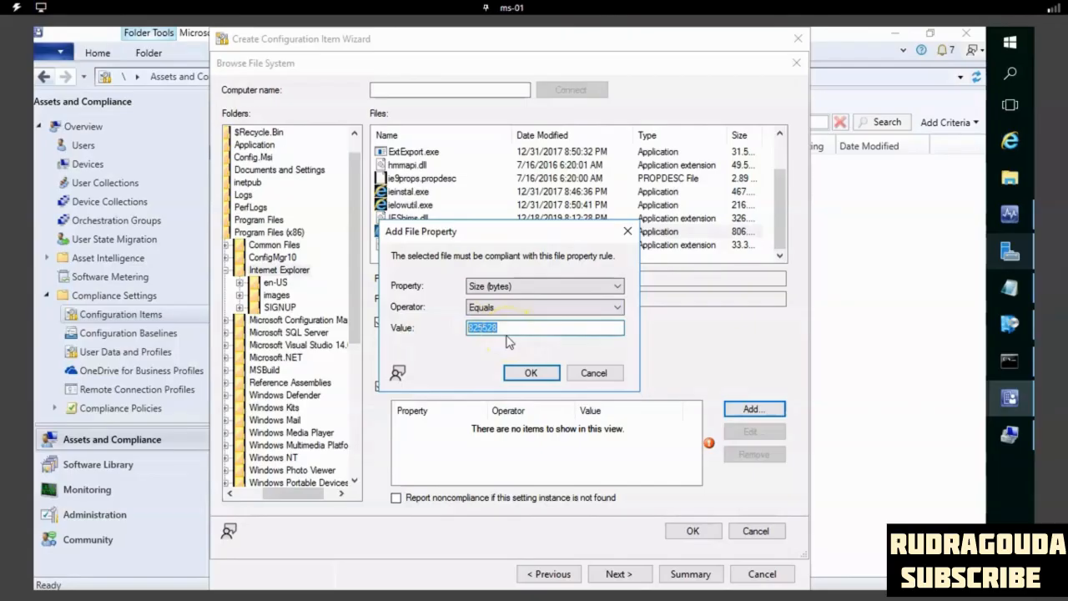
- Add the file property rule as File version Equals 11.00.14393.0
left_click(503, 287)
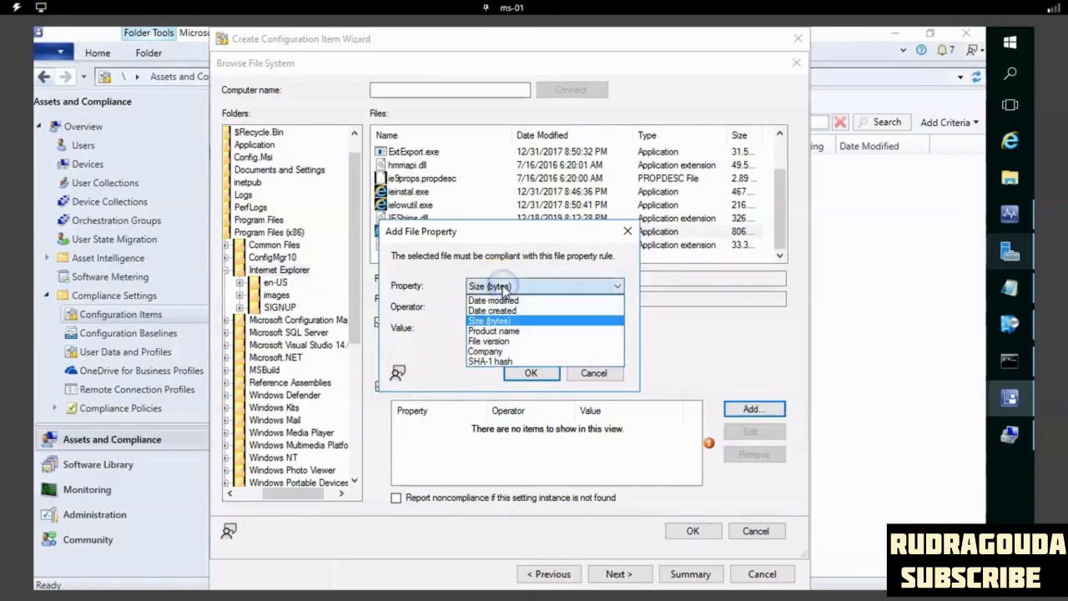
left_click(500, 341)
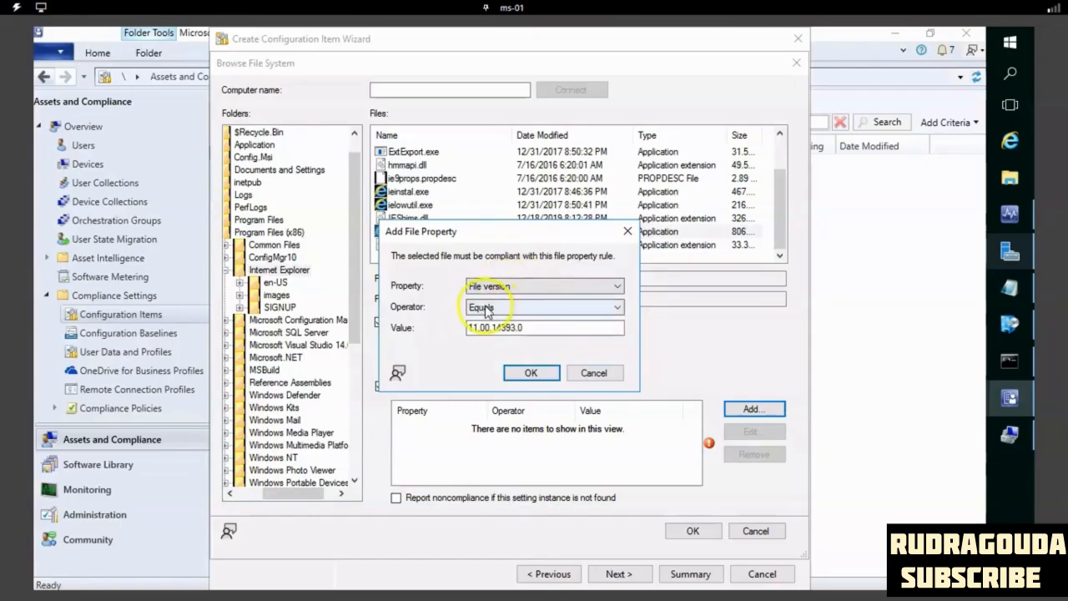
left_click(488, 311)
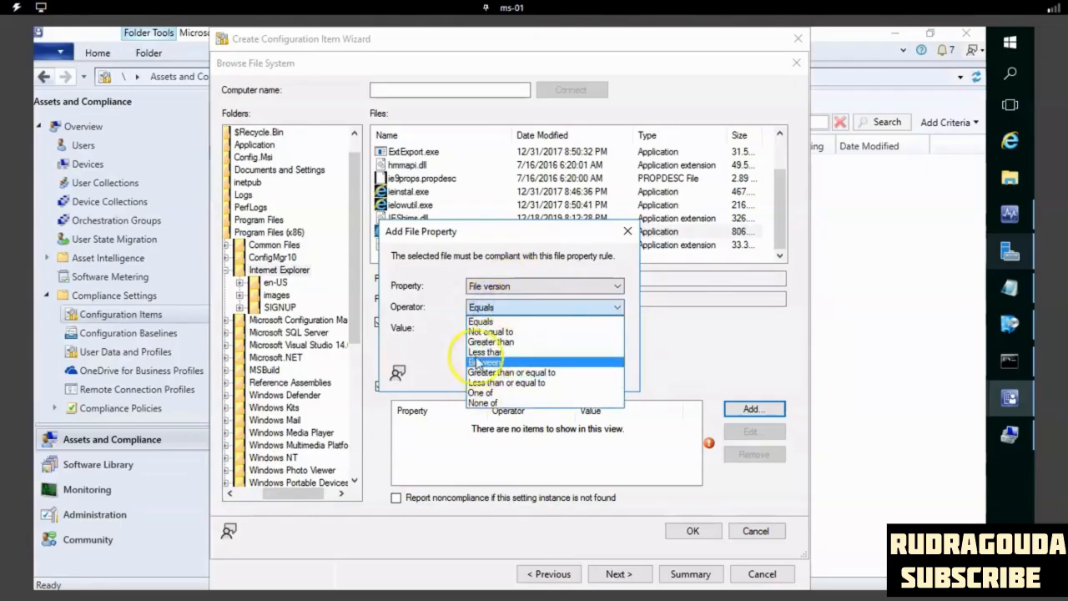
left_click(449, 346)
left_click_drag(530, 329, 424, 327)
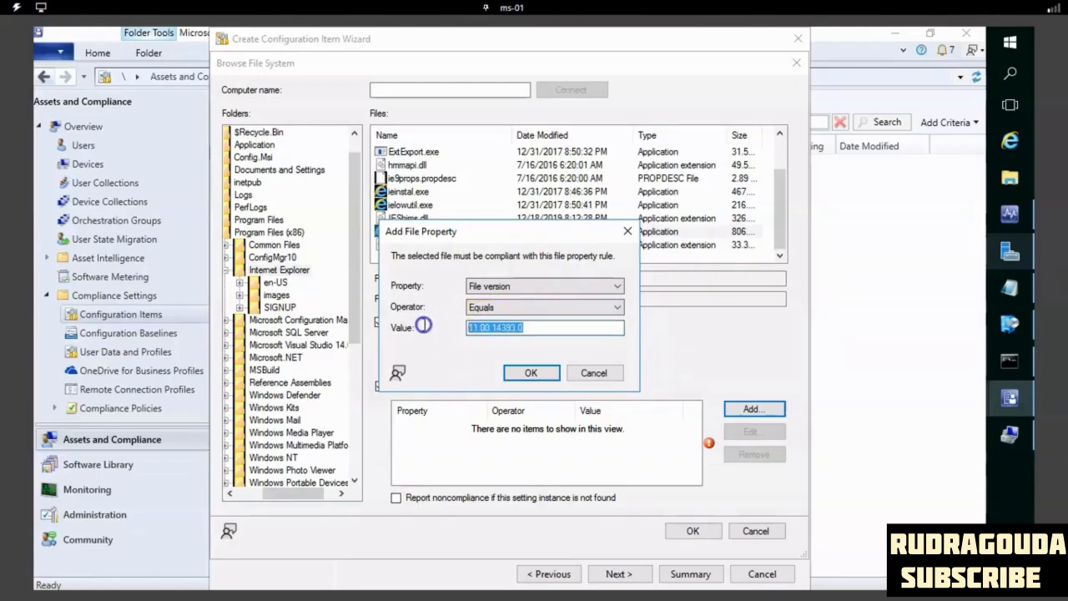
left_click(558, 308)
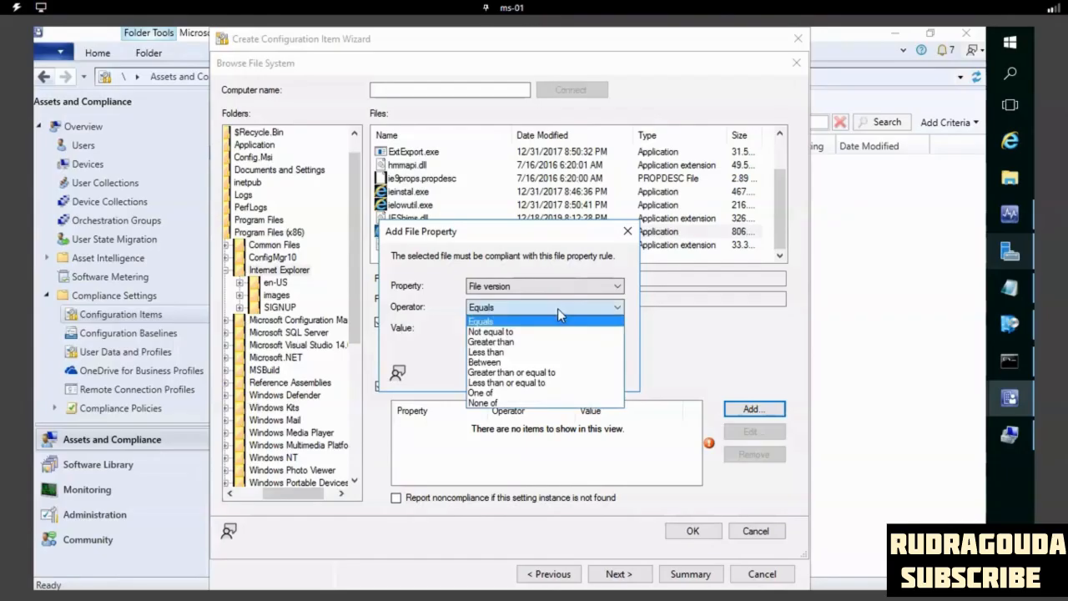
left_click(432, 317)
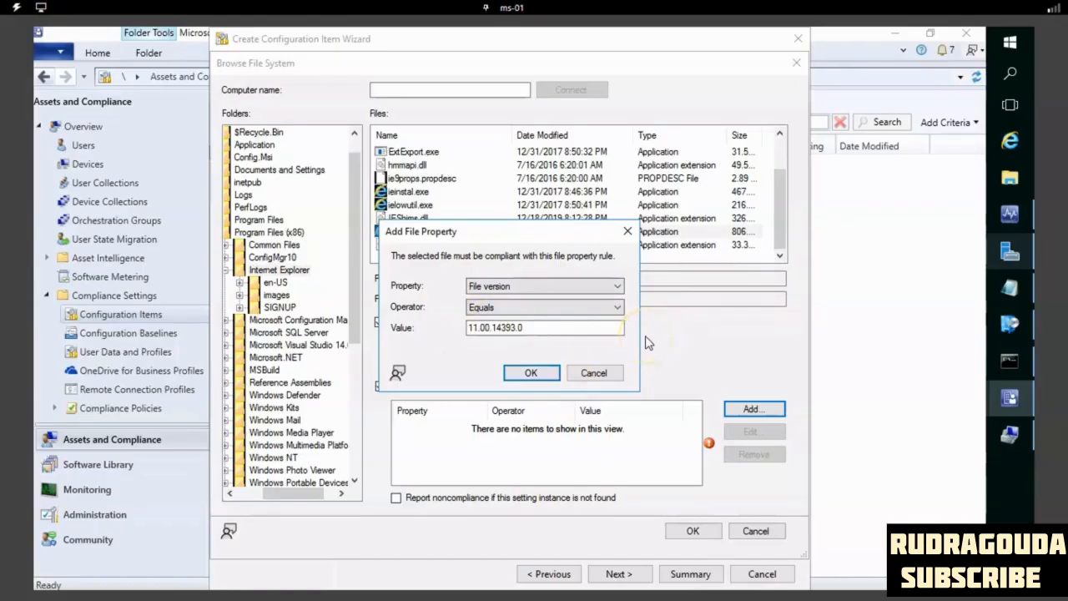
left_click(539, 373)
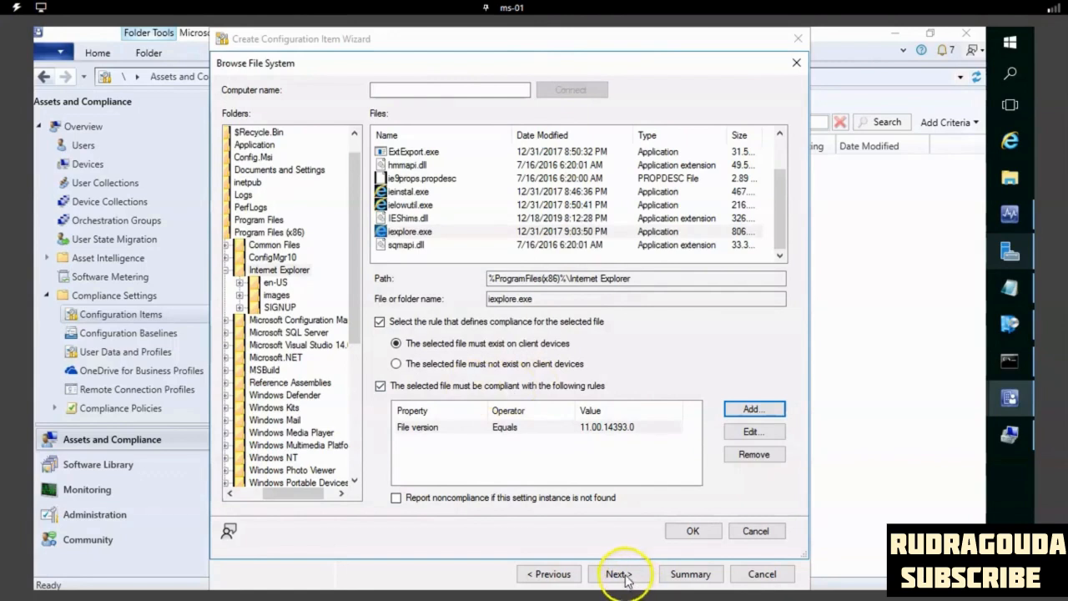
- Save the iexplore.exe file setting and proceed to the compliance rules, widening the rule name column
left_click(692, 530)
left_click(722, 531)
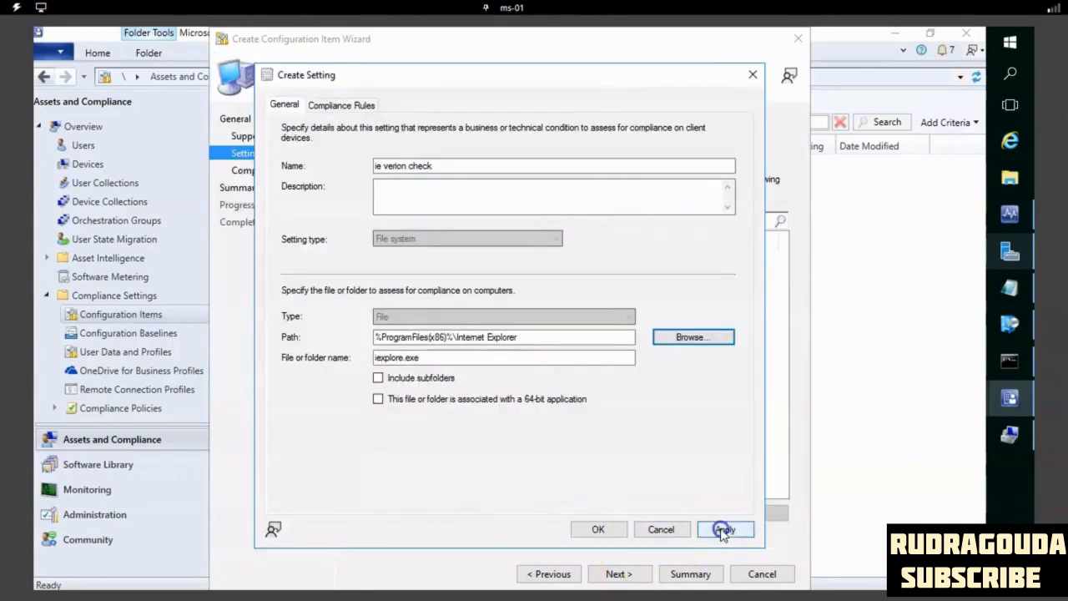
left_click(612, 526)
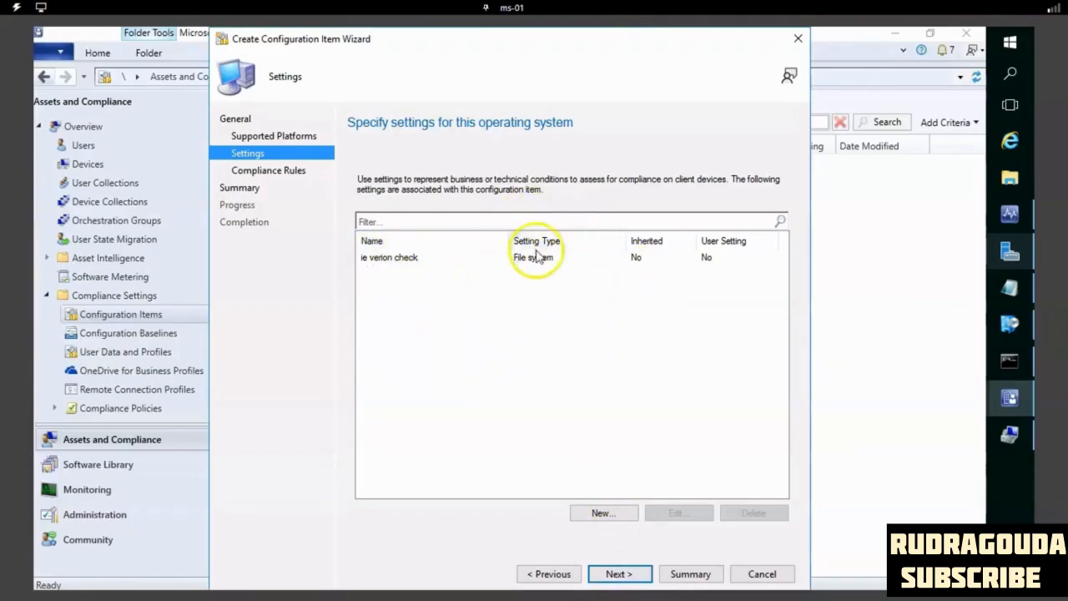
left_click(632, 574)
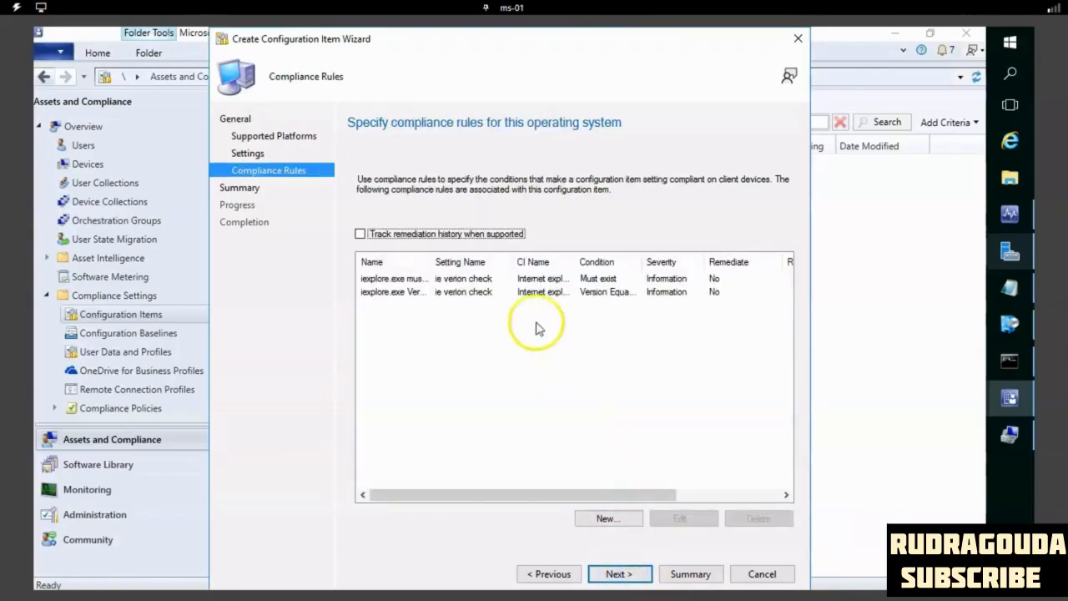
left_click_drag(430, 262, 456, 262)
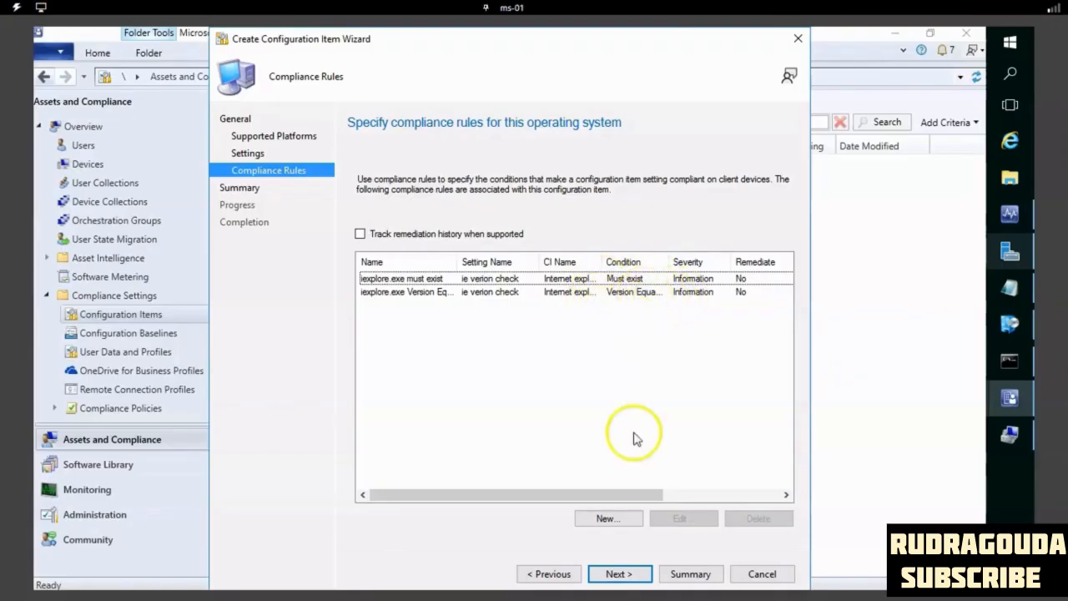
- Create the Internet Explorer version check configuration item, review its two compliance rules in the completion details, and close the wizard
left_click(618, 575)
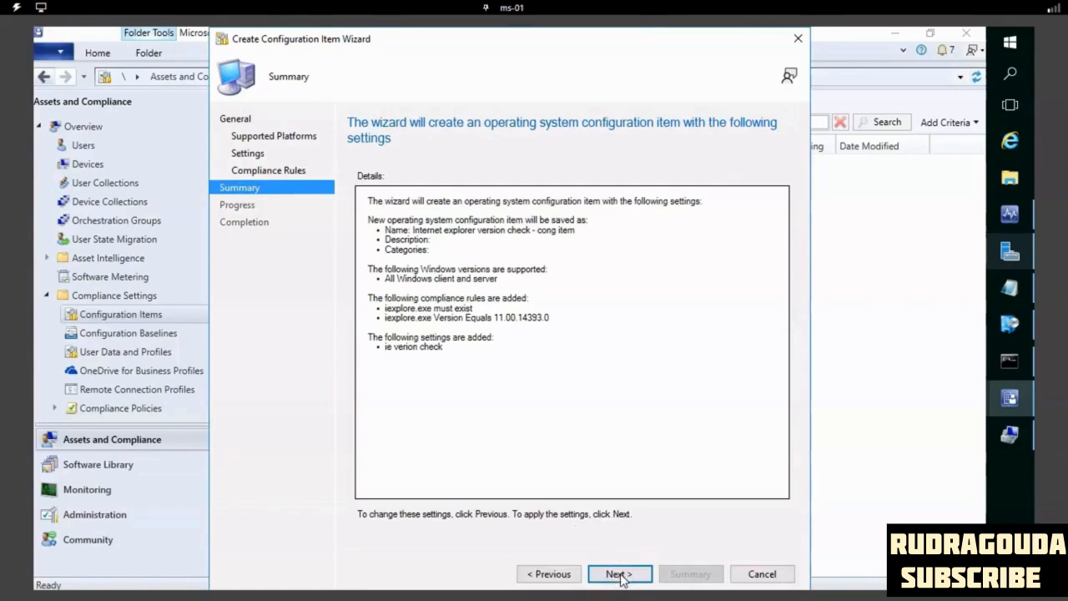
left_click(619, 575)
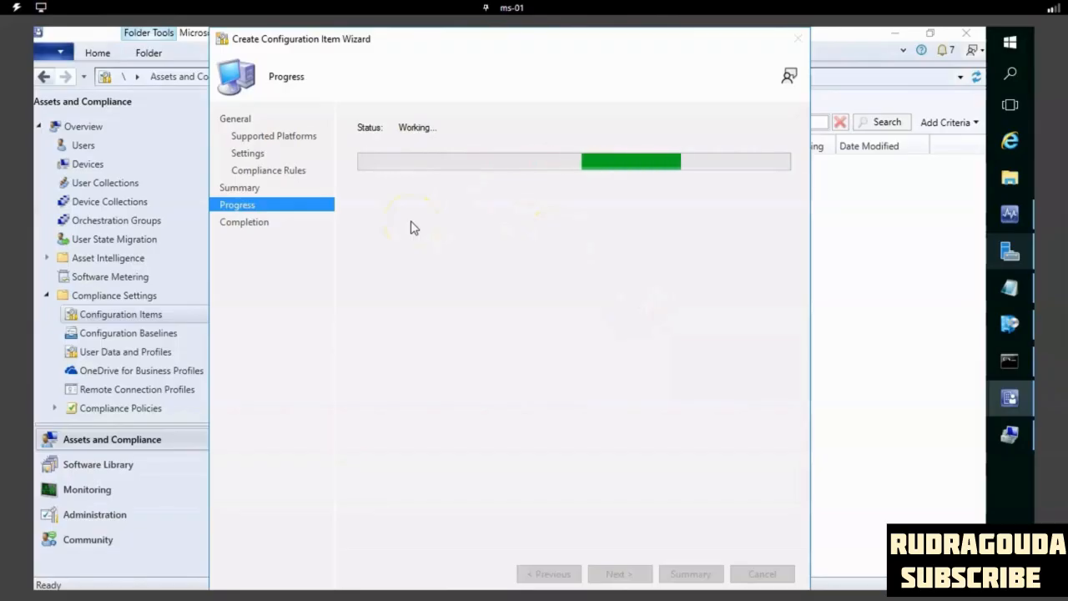
left_click(465, 232)
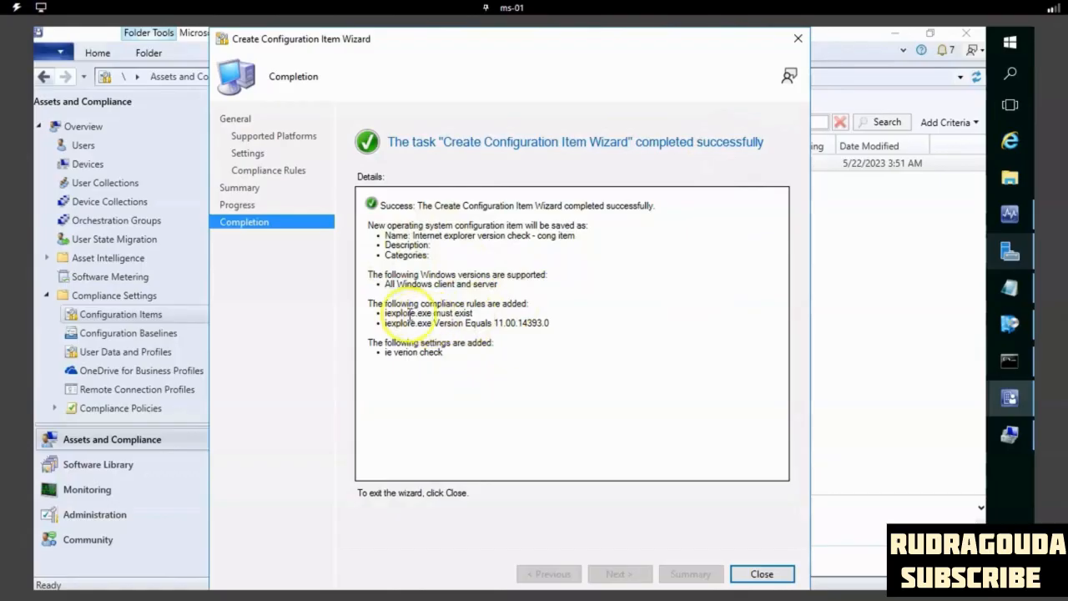
left_click_drag(385, 314, 480, 314)
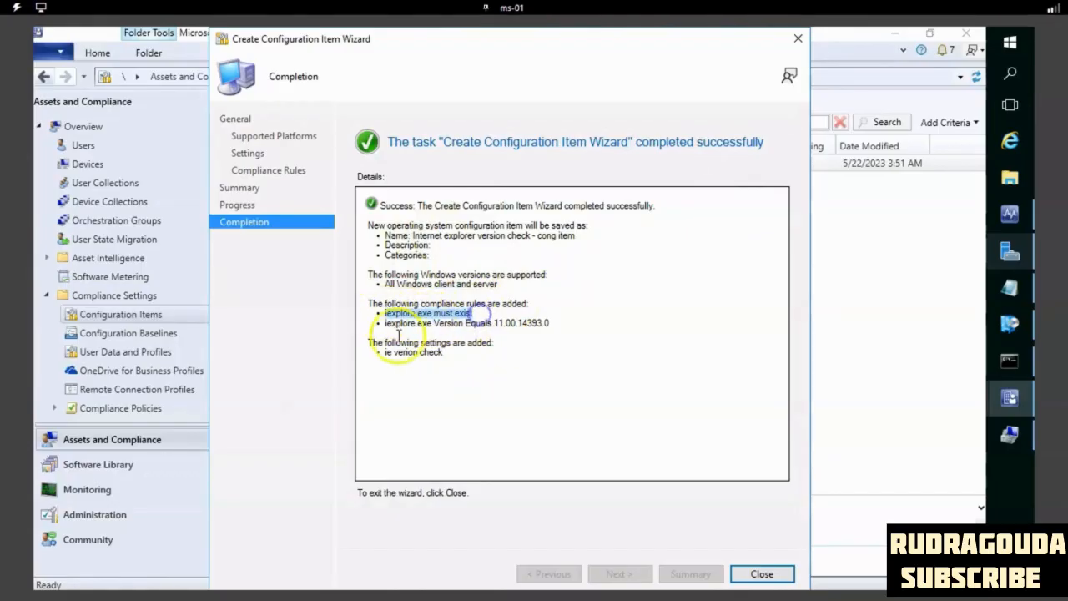
left_click_drag(384, 323, 550, 317)
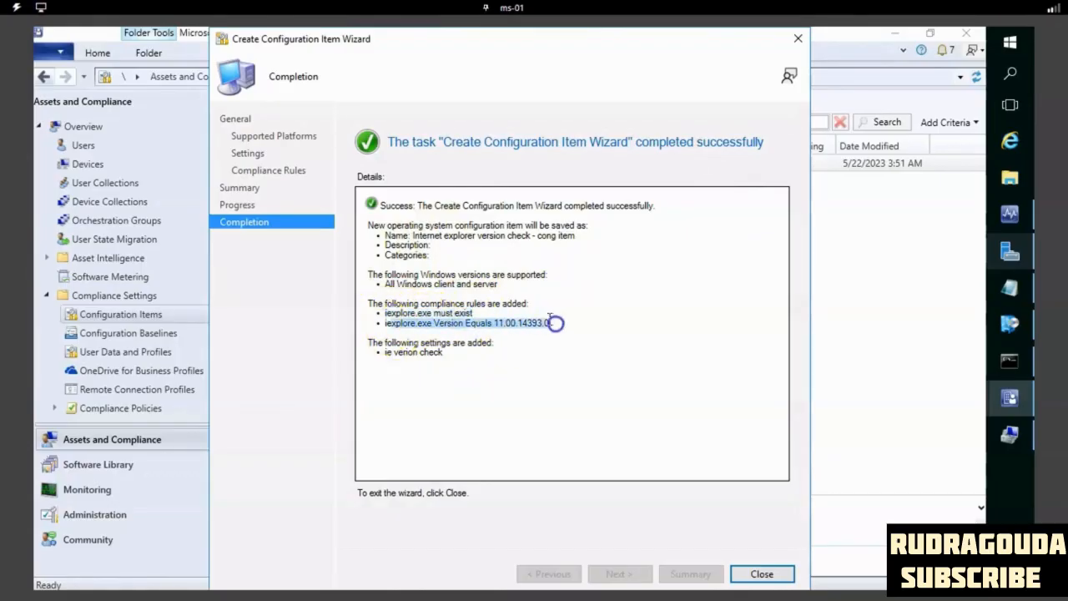
left_click(762, 575)
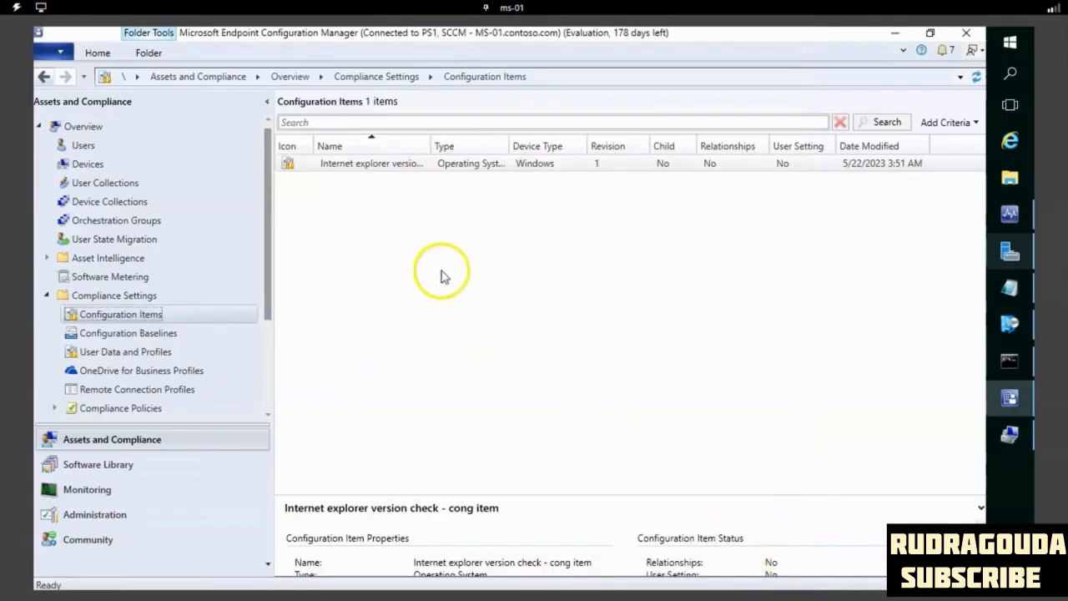
left_click(396, 165)
left_click(407, 220)
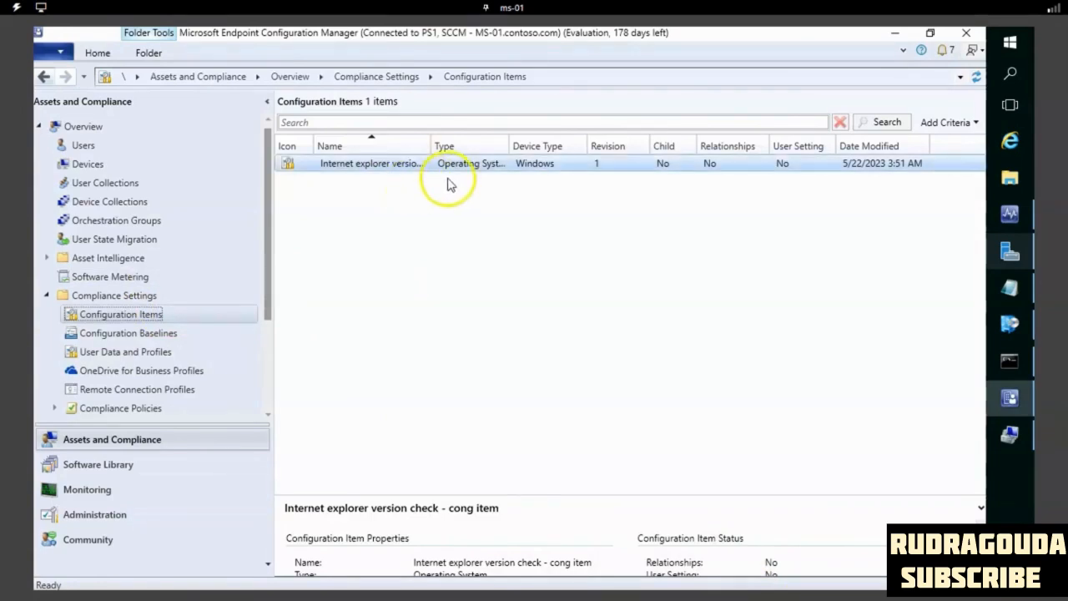
- Start a new configuration baseline and name it "ie version check - bseline"
left_click(172, 335)
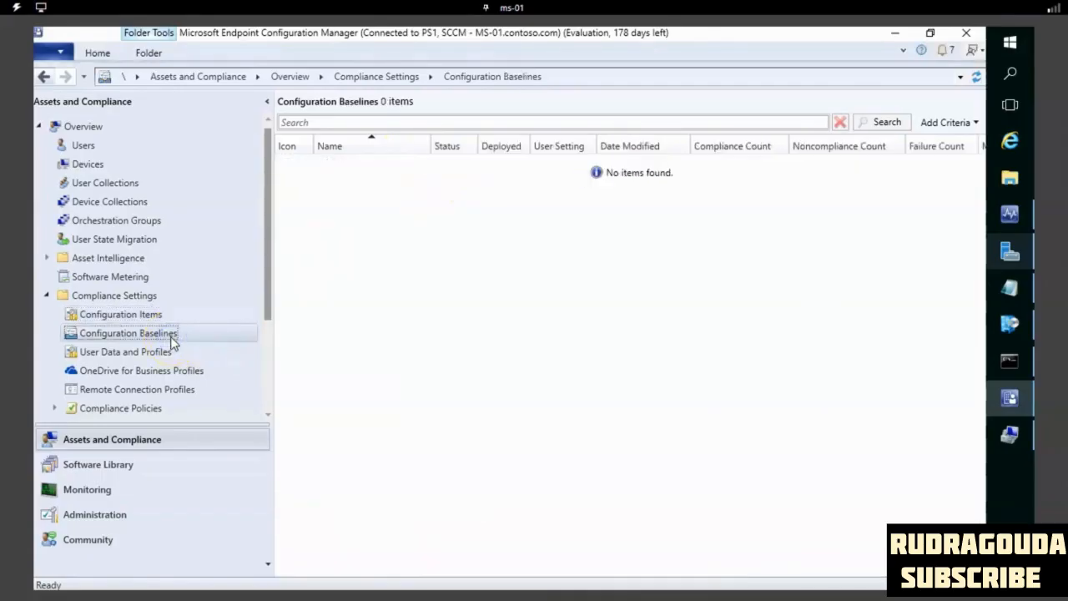
right_click(237, 342)
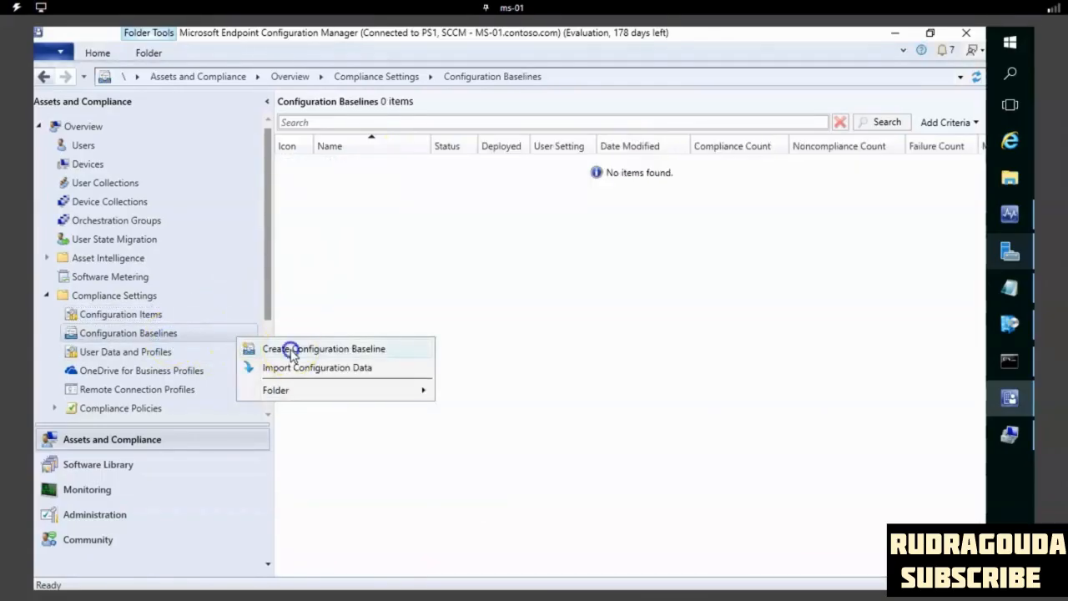
left_click(291, 350)
left_click(492, 151)
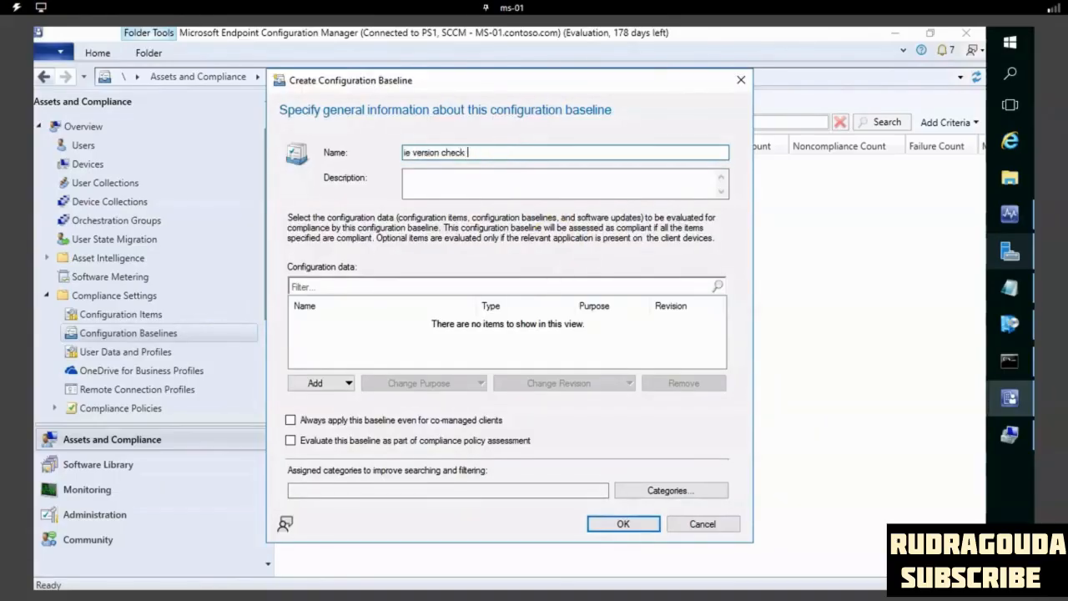
type("ie version check - bseline")
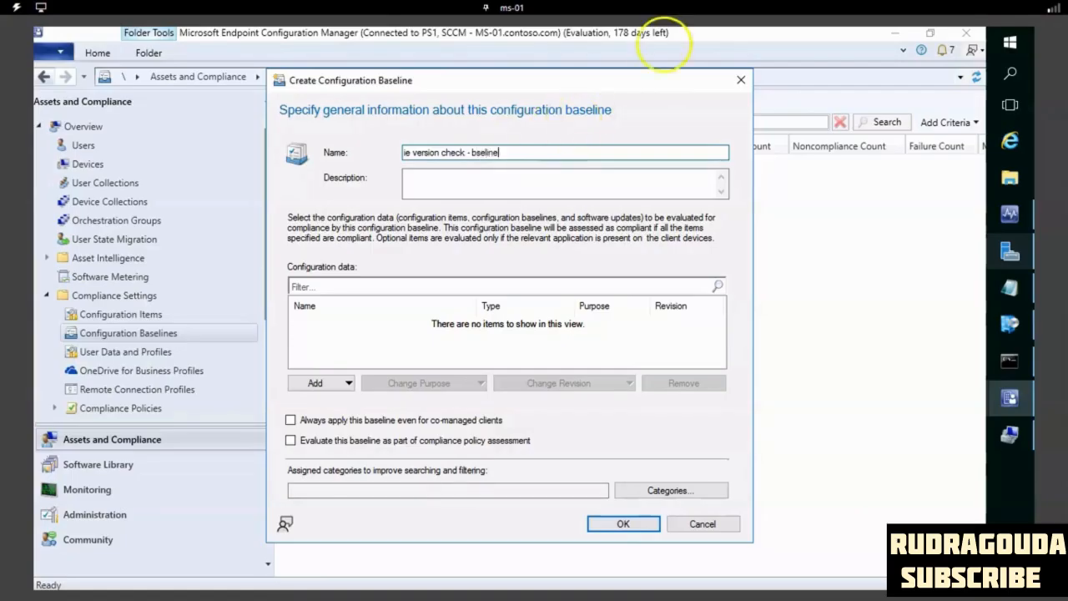
- Add the Internet Explorer version check configuration item to the baseline and create the baseline
left_click(318, 382)
left_click(332, 402)
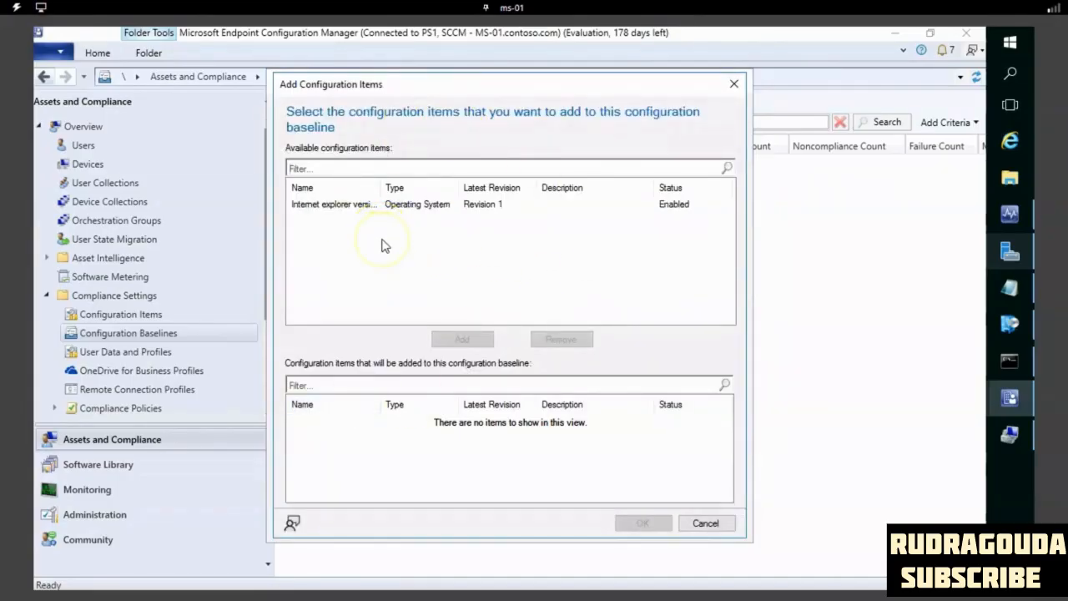
left_click(359, 206)
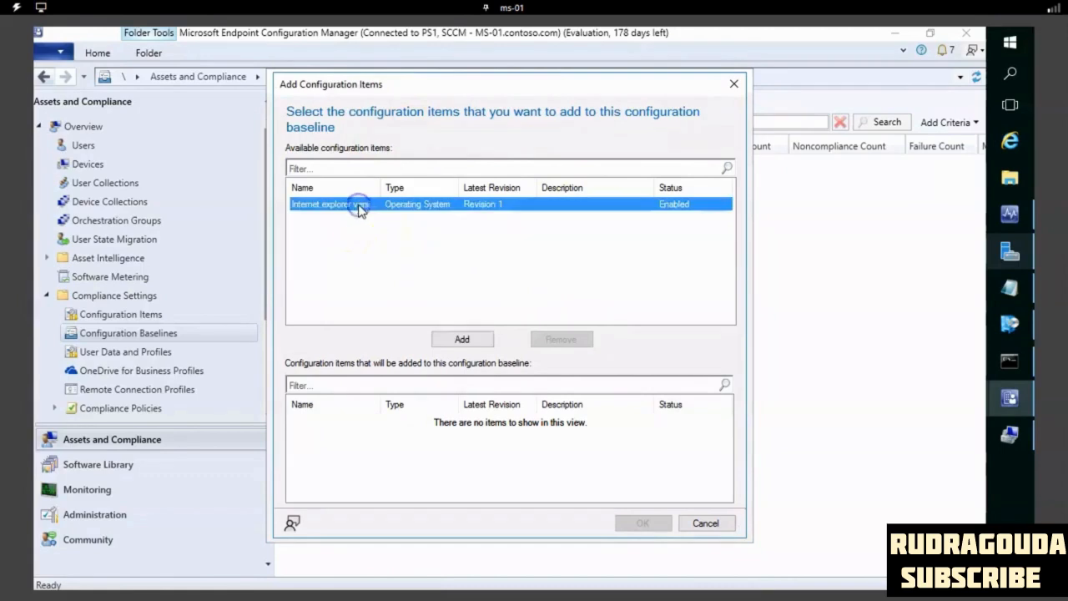
left_click(344, 209)
left_click(460, 342)
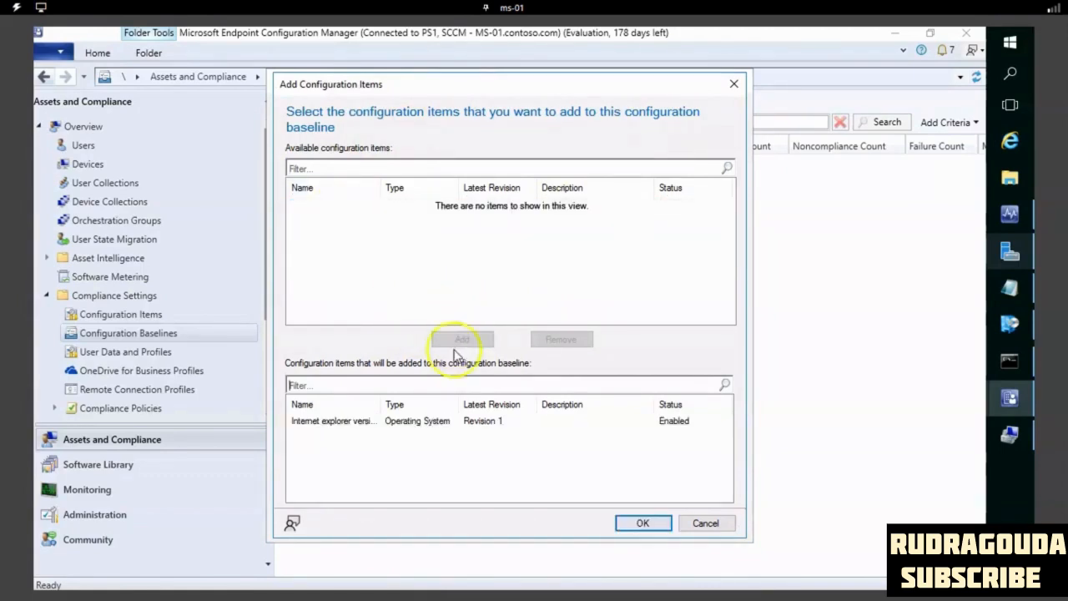
left_click(664, 529)
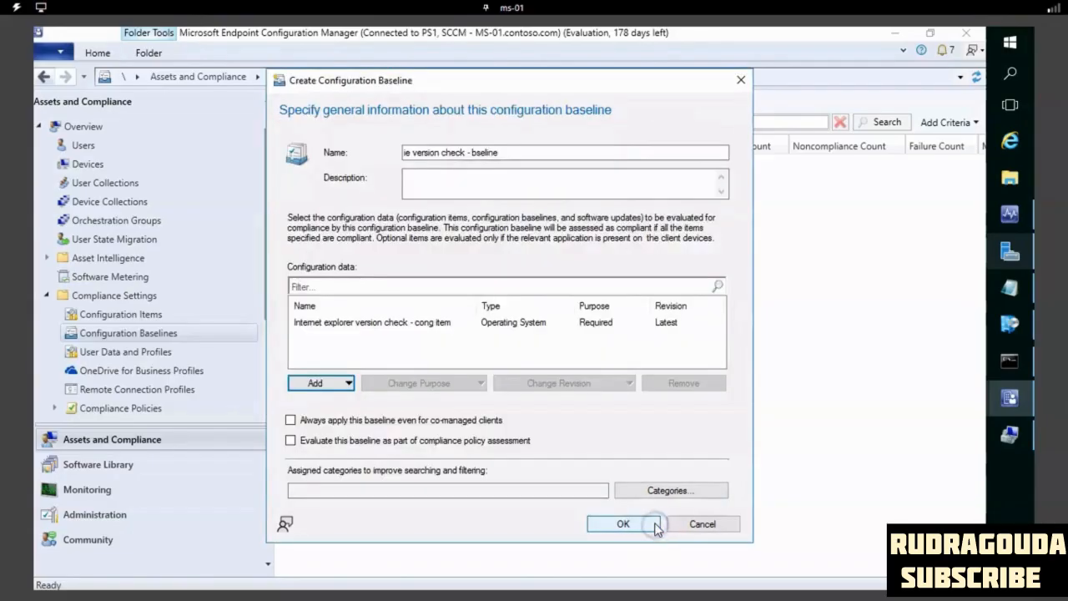
left_click(625, 525)
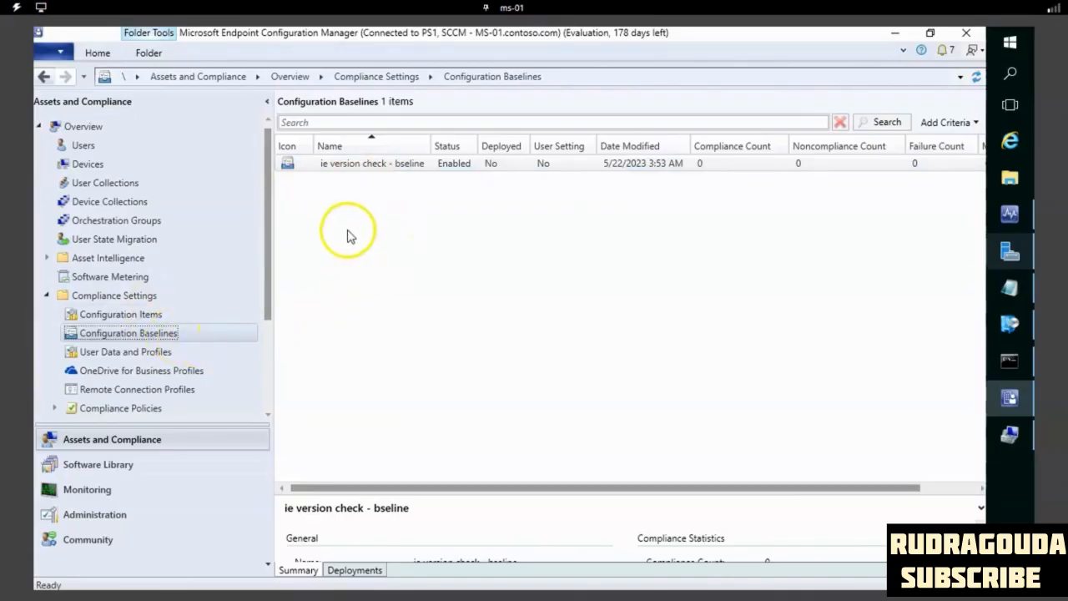
- Start deploying the "ie version check - bseline" baseline and target the All Systems device collection
right_click(401, 167)
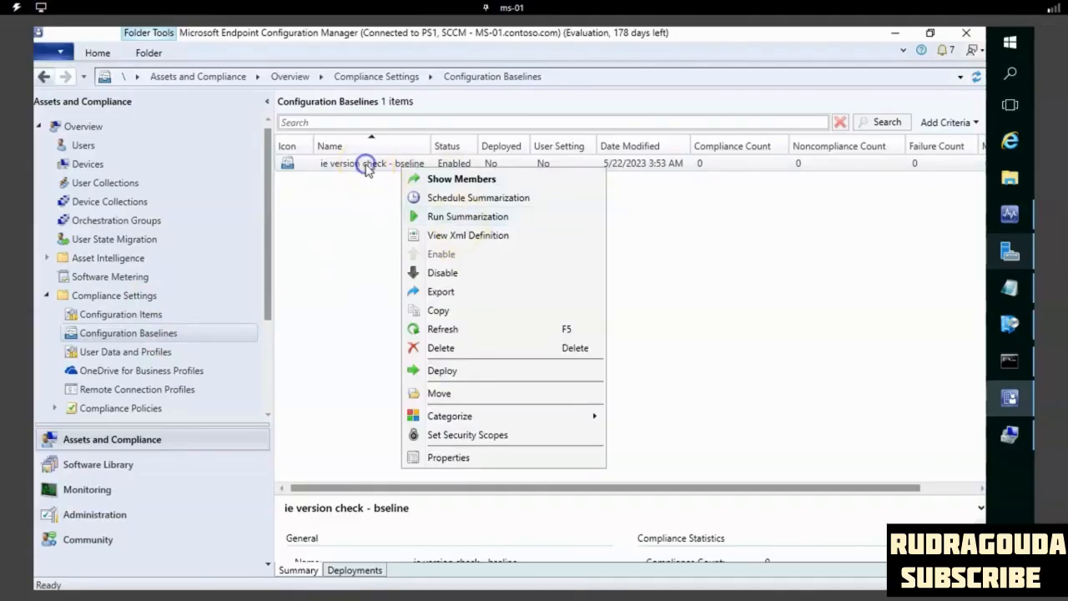
left_click(367, 167)
right_click(365, 166)
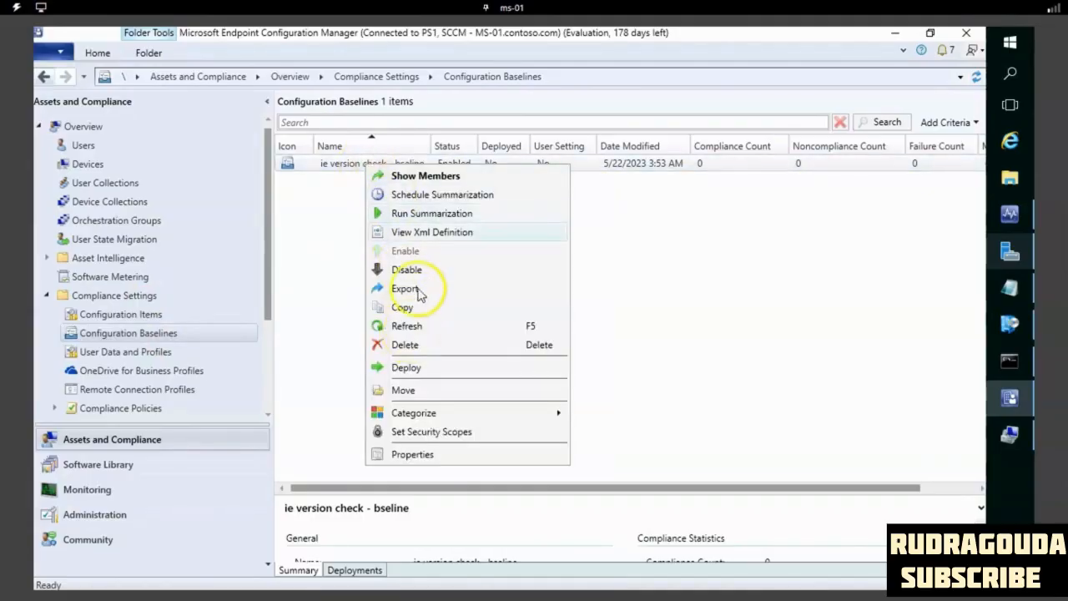
left_click(406, 370)
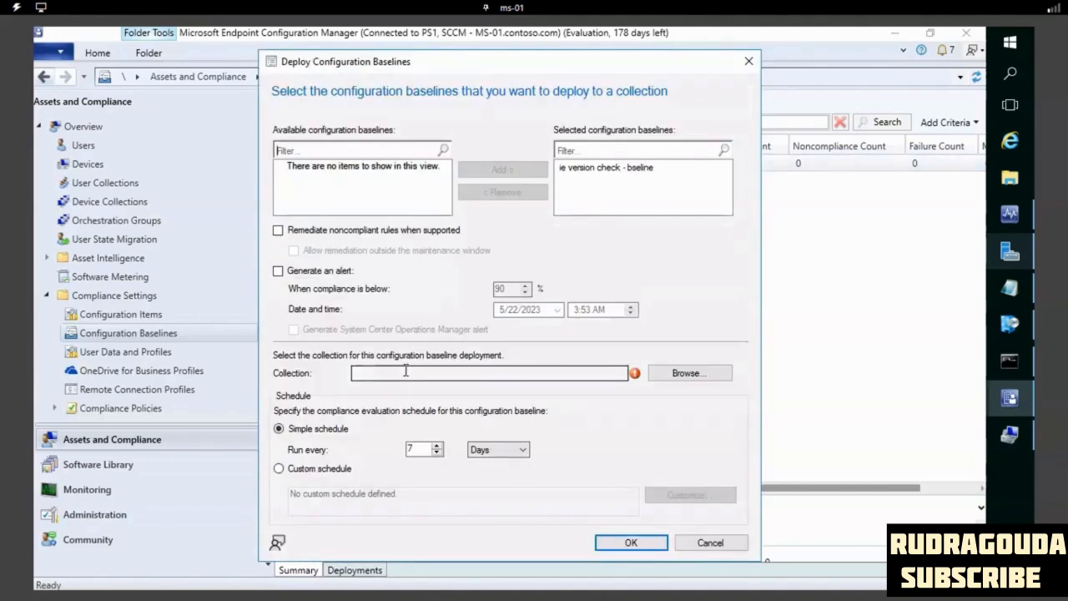
left_click(678, 375)
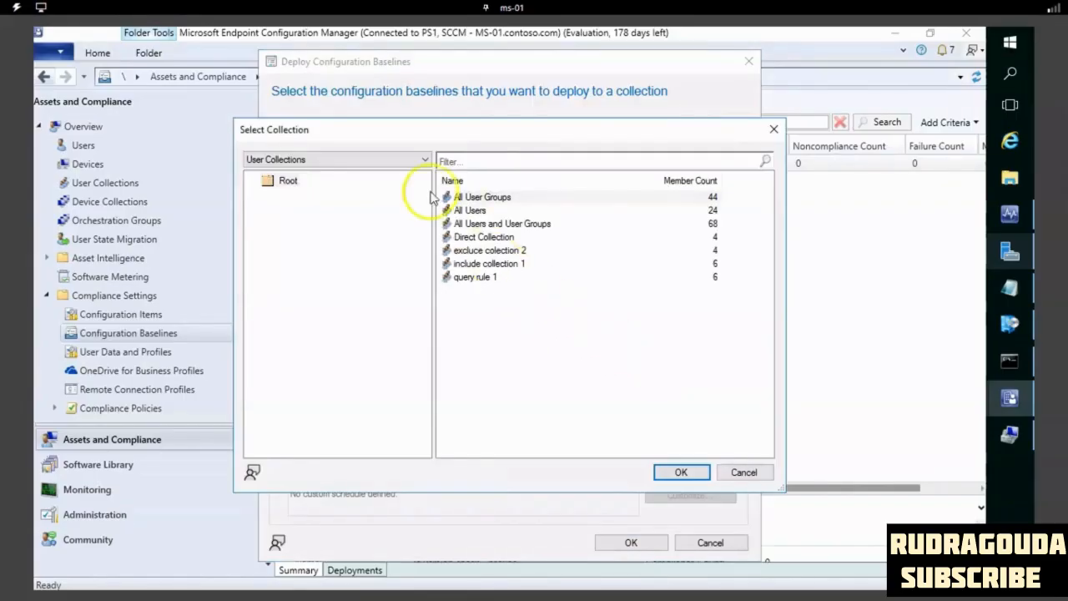
left_click(401, 160)
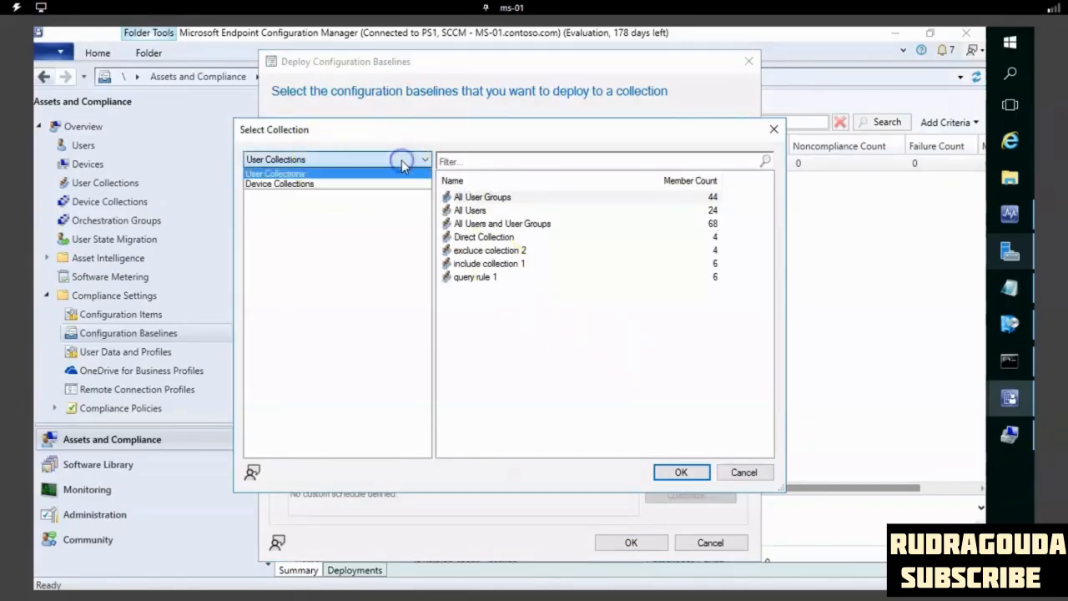
left_click(321, 182)
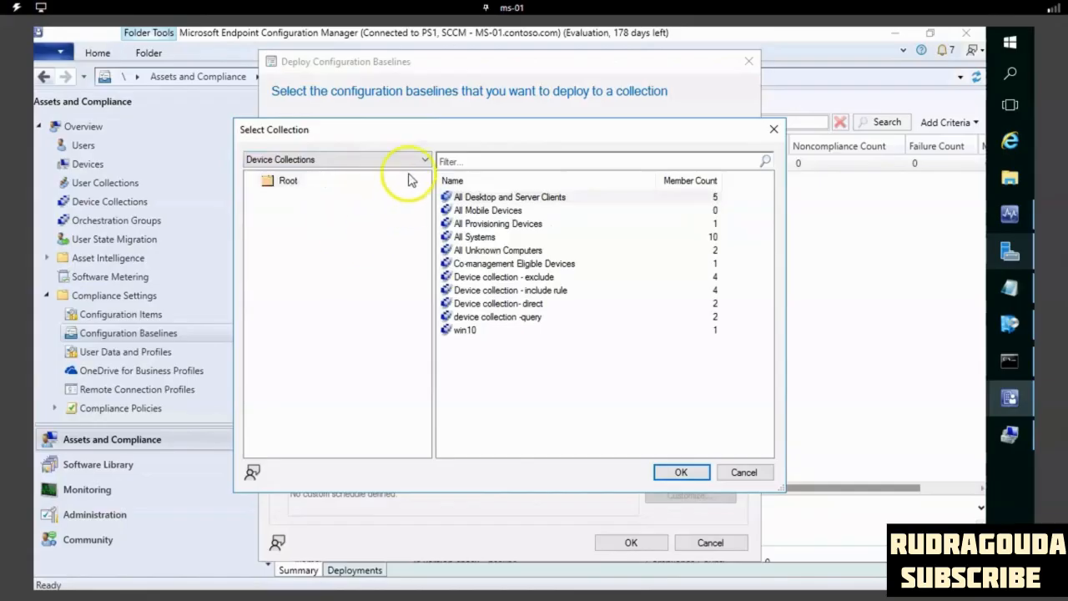
left_click(477, 237)
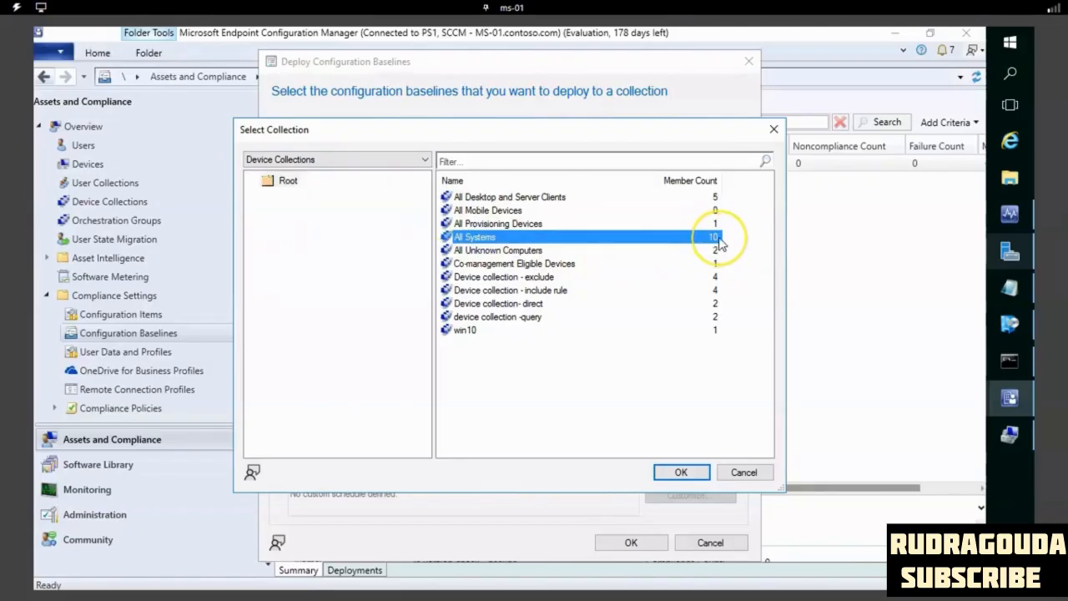
left_click(678, 472)
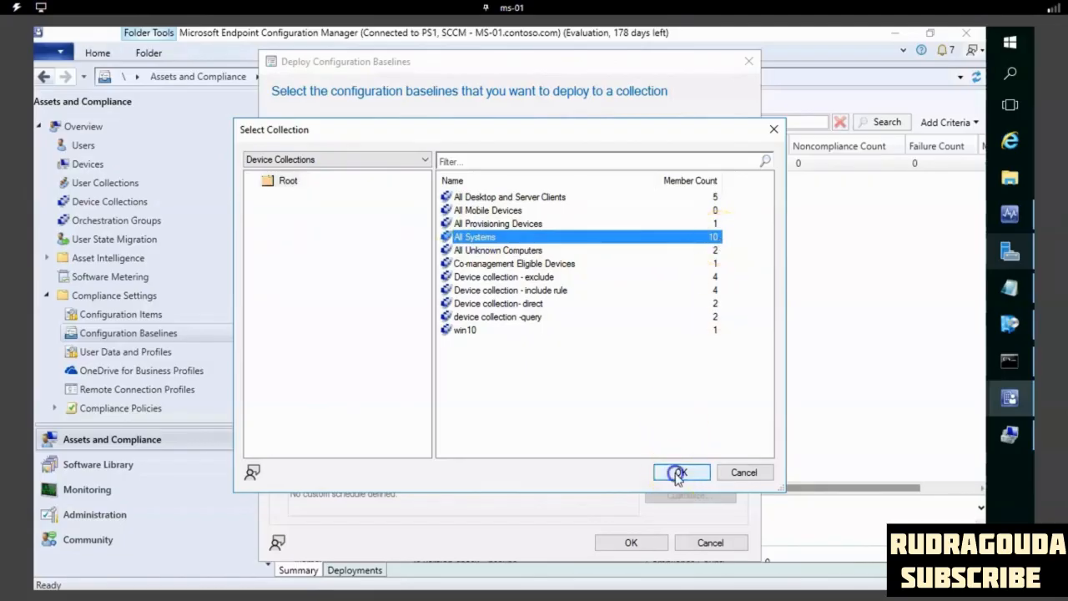
- Set the simple compliance evaluation schedule to run every 5 minutes and confirm the baseline deployment
left_click(420, 448)
double_click(425, 449)
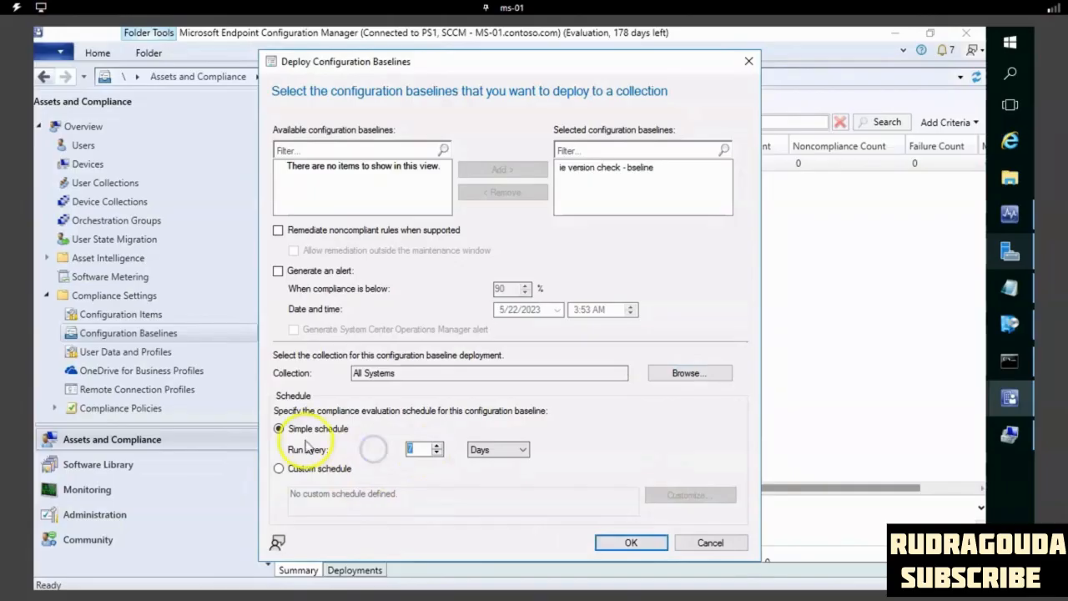
left_click(518, 449)
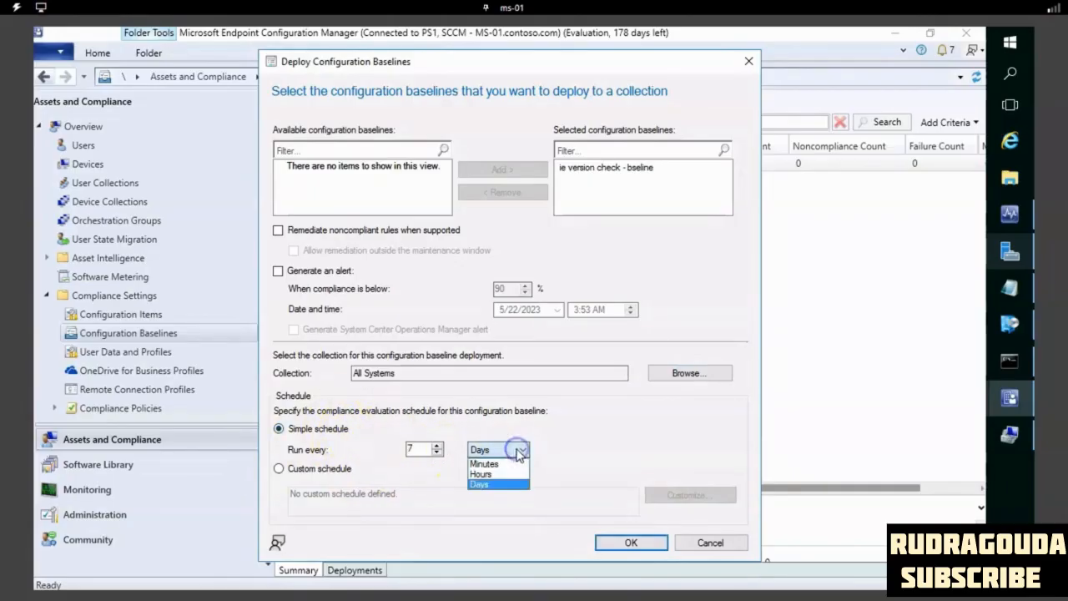
left_click(488, 464)
left_click(423, 446)
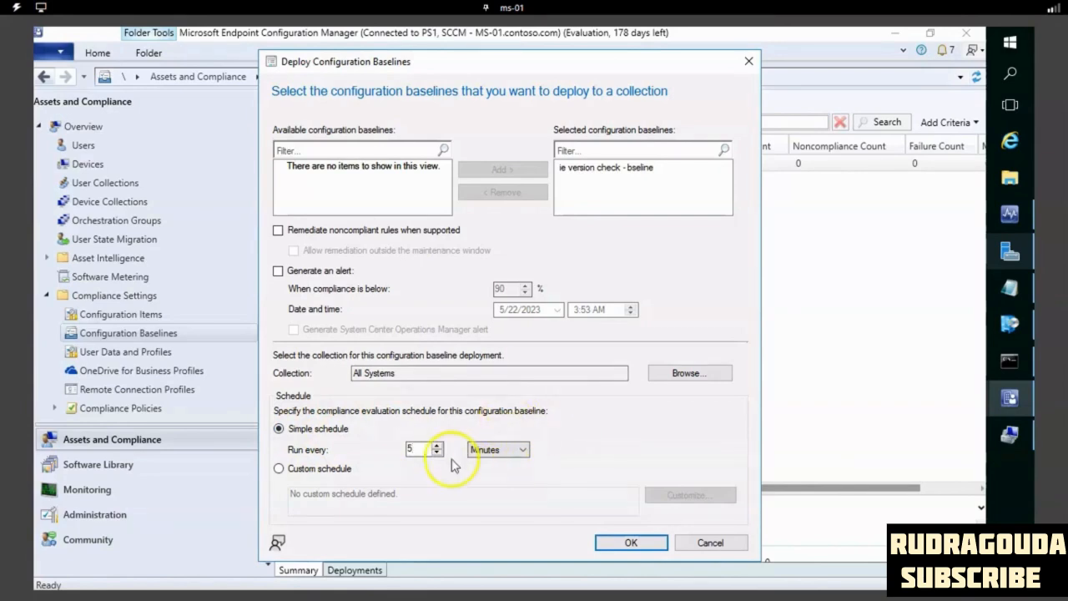
left_click(632, 541)
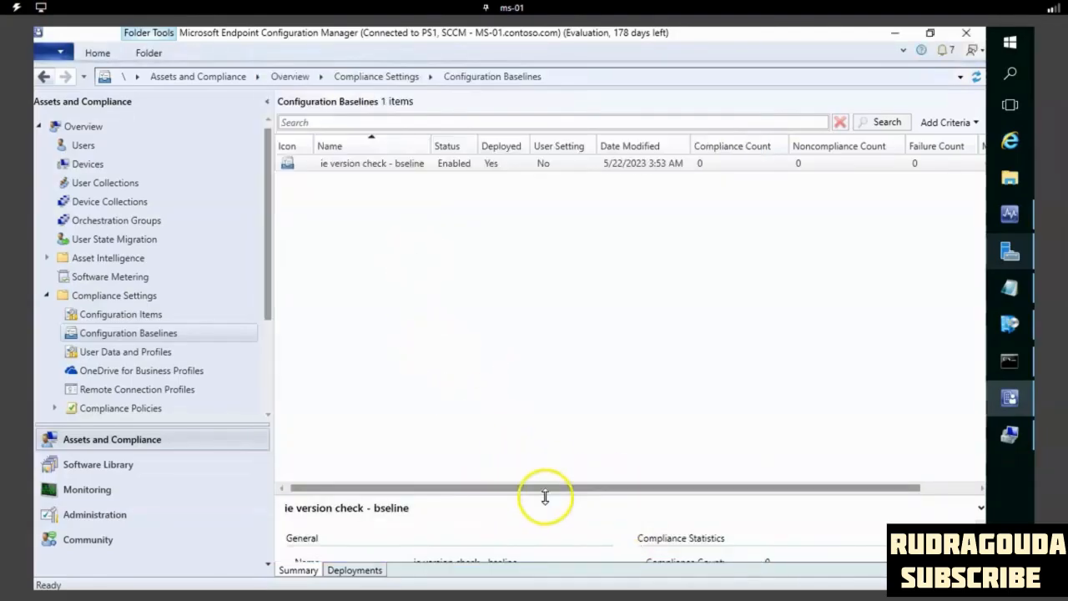
- Enlarge the baseline's detail area and examine its deployment status and its compliance, noncompliance and failure counts
left_click_drag(543, 445, 544, 432)
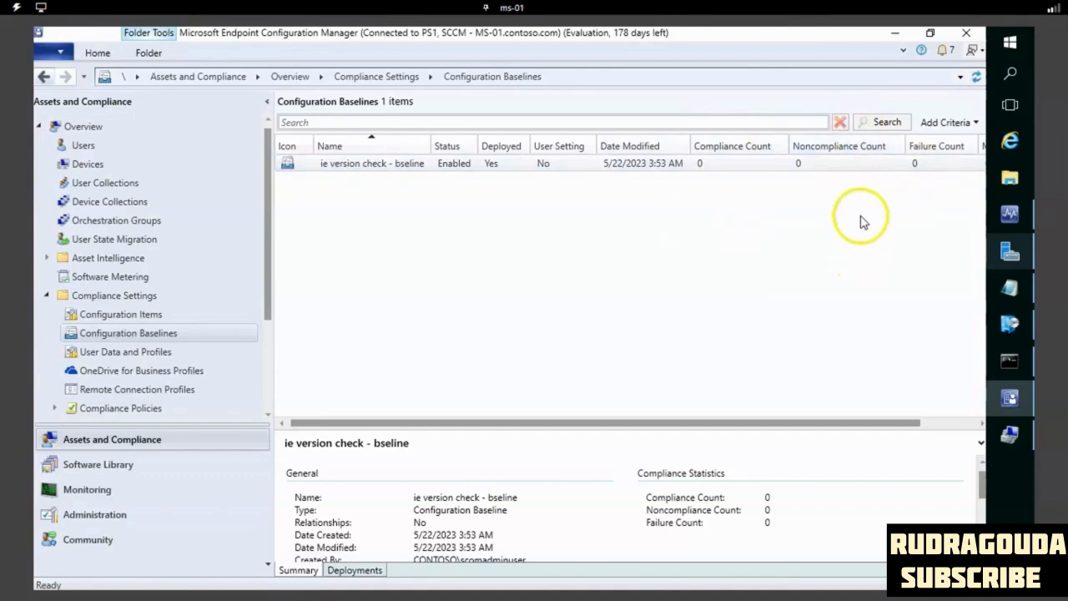
left_click(841, 171)
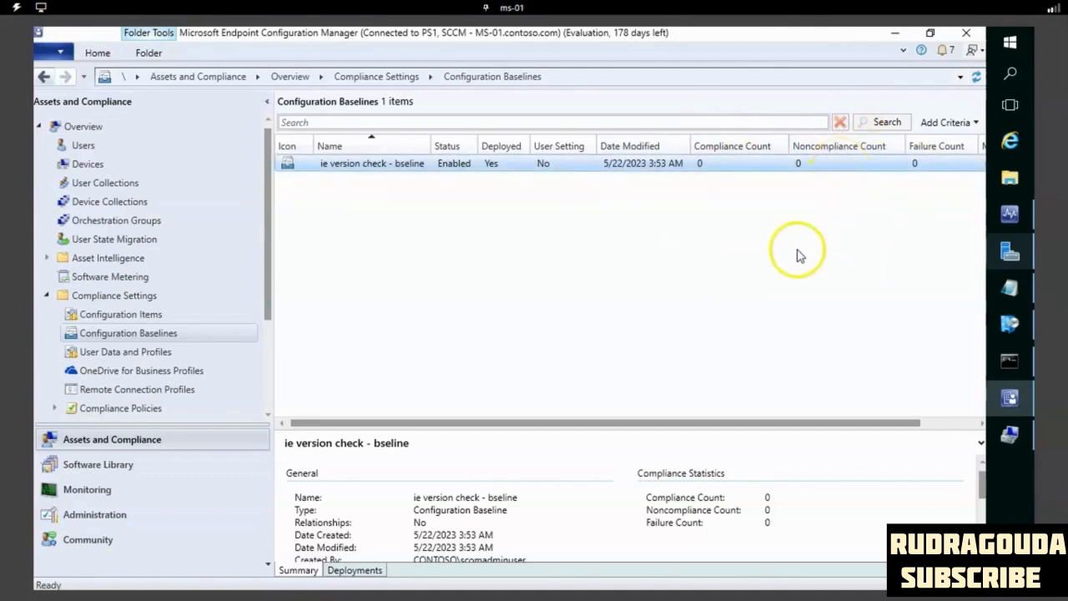
left_click(588, 248)
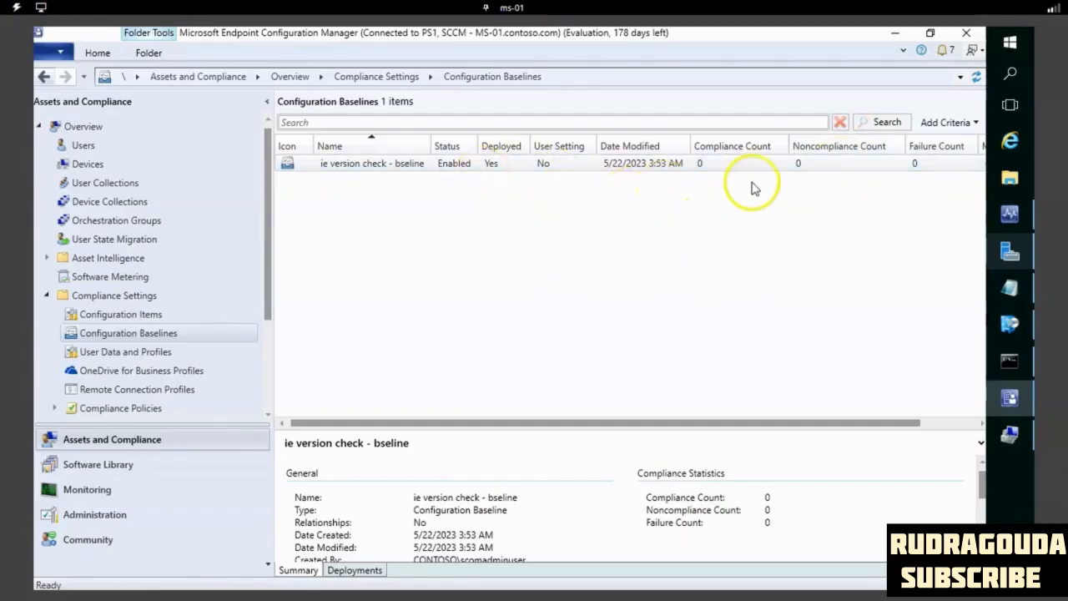
left_click(718, 163)
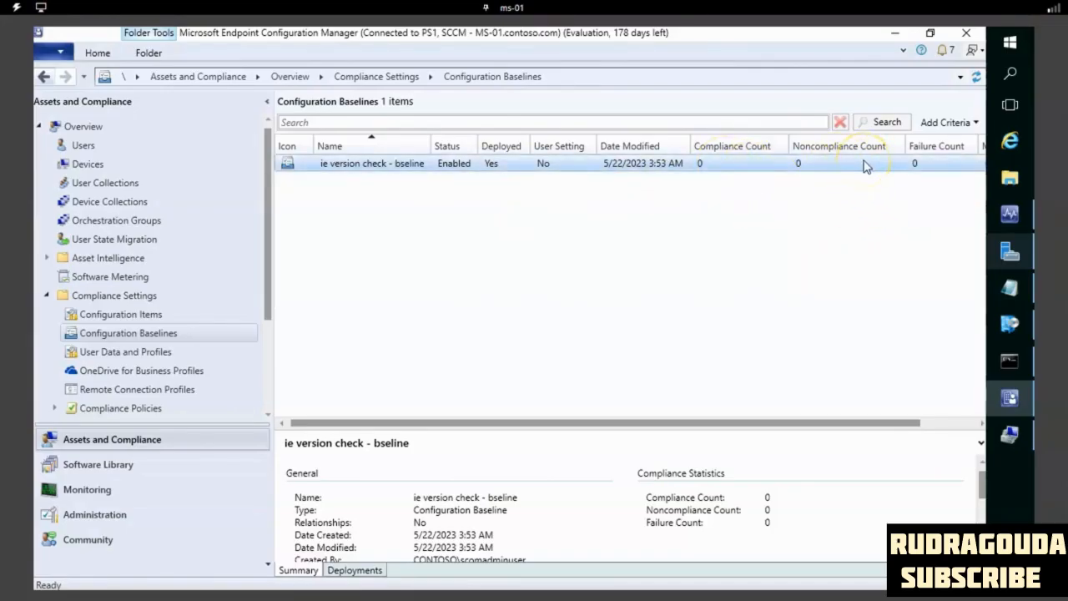
left_click(825, 193)
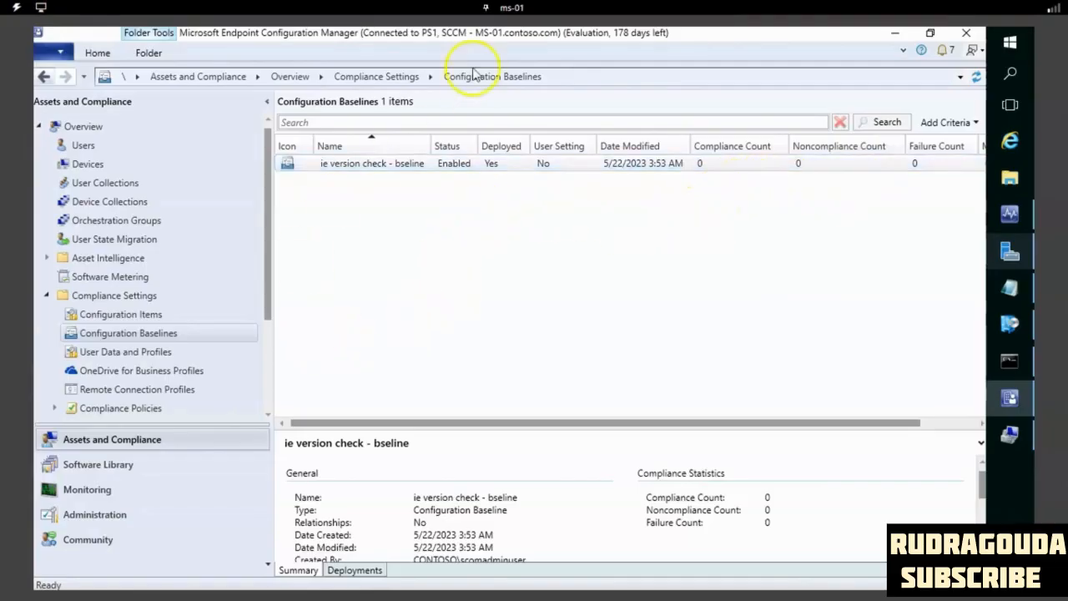
- Switch to the sql-01 machine and open the Configuration Manager client properties from its Control Panel
left_click(511, 8)
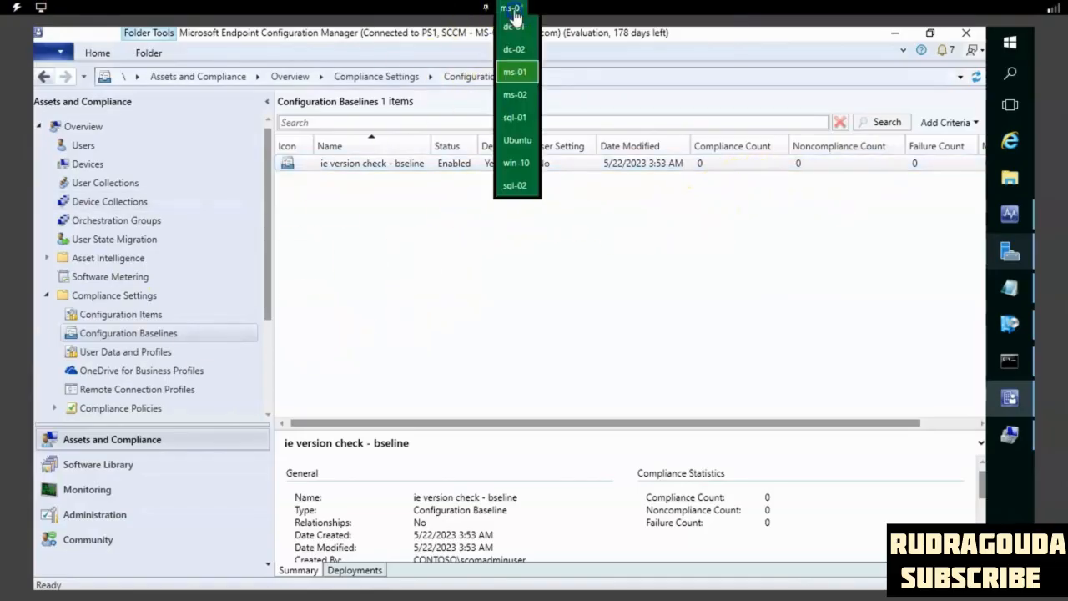
left_click(521, 121)
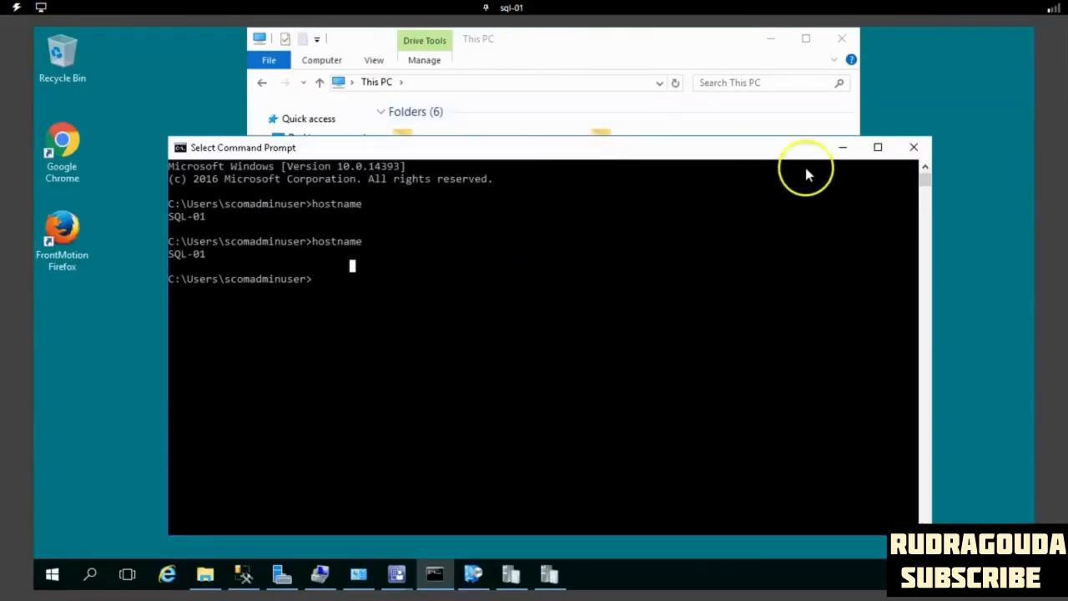
left_click(842, 150)
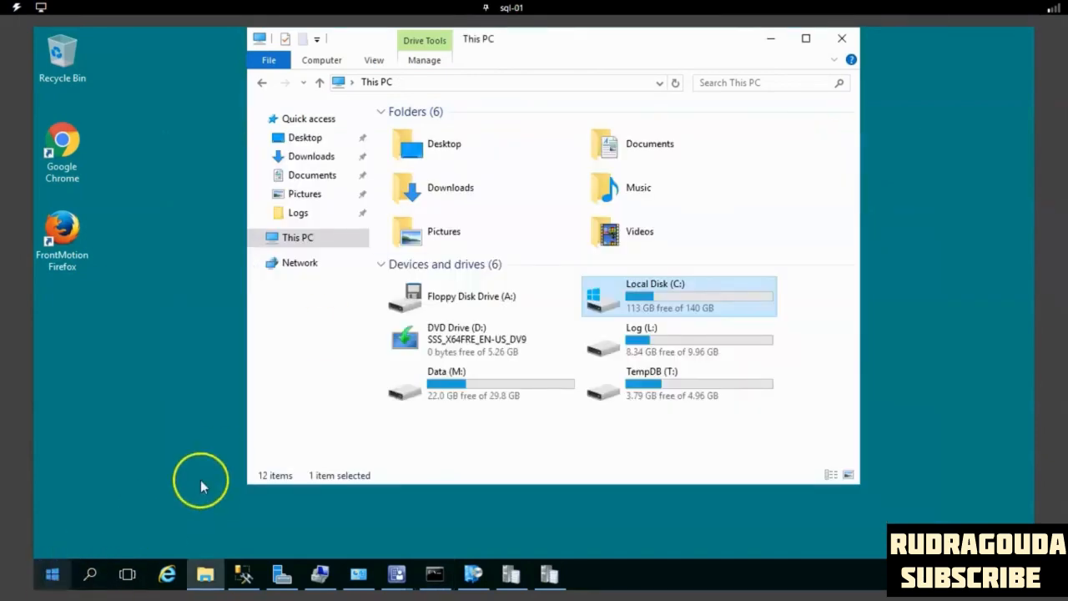
left_click(52, 576)
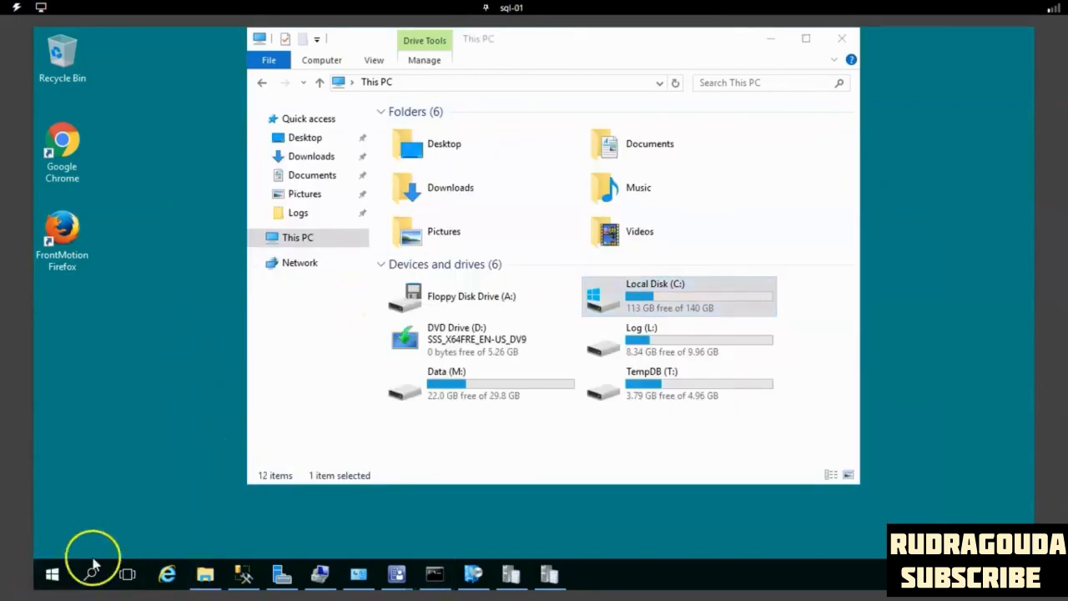
left_click(52, 574)
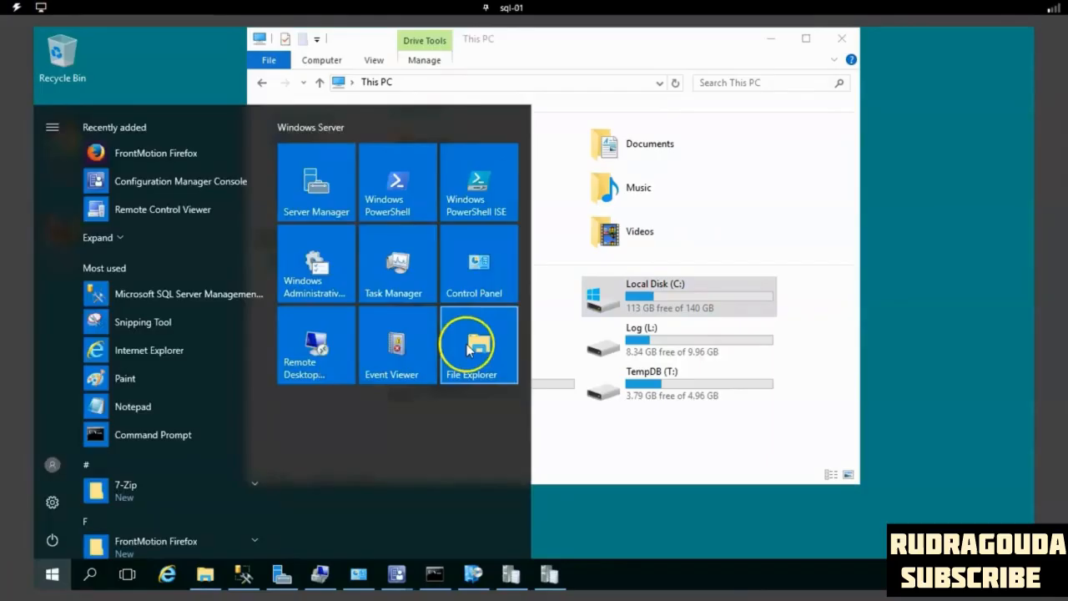
left_click(479, 286)
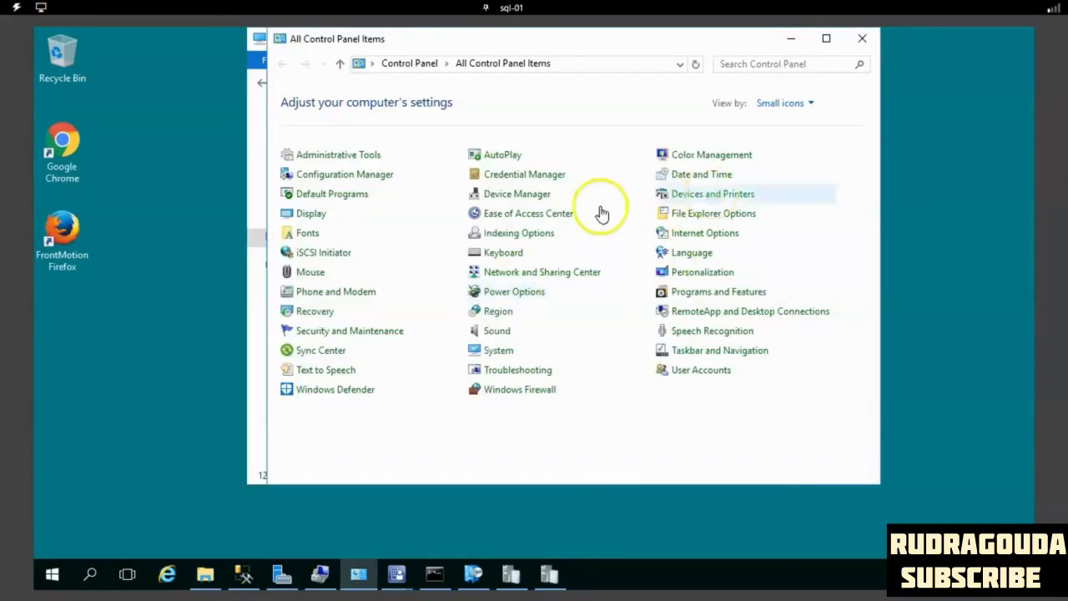
left_click(377, 177)
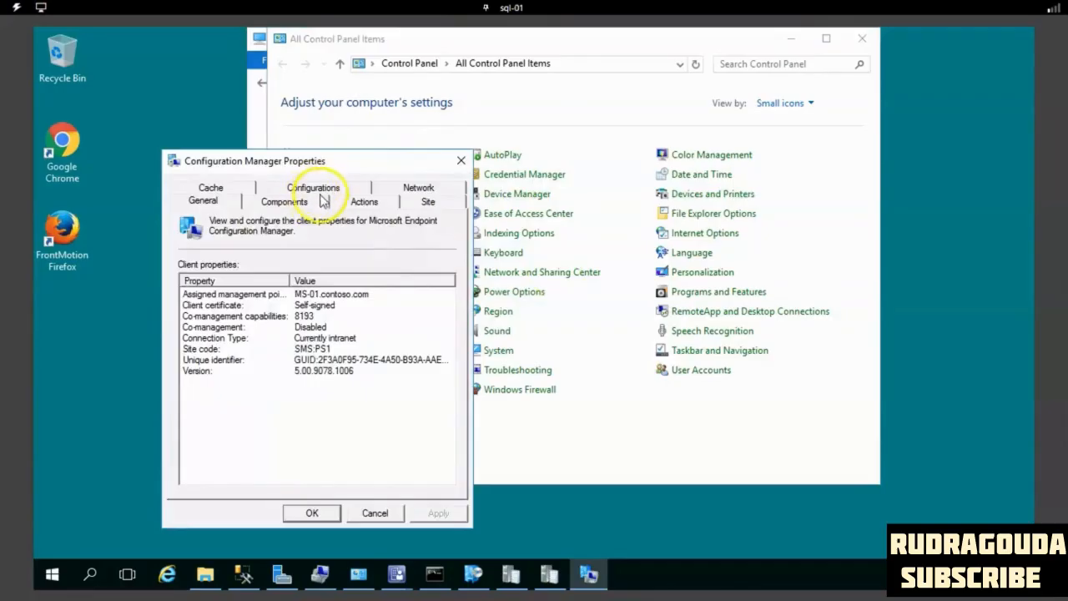
- Run the Machine Policy Retrieval & Evaluation Cycle twice on the sql-01 client
left_click(323, 193)
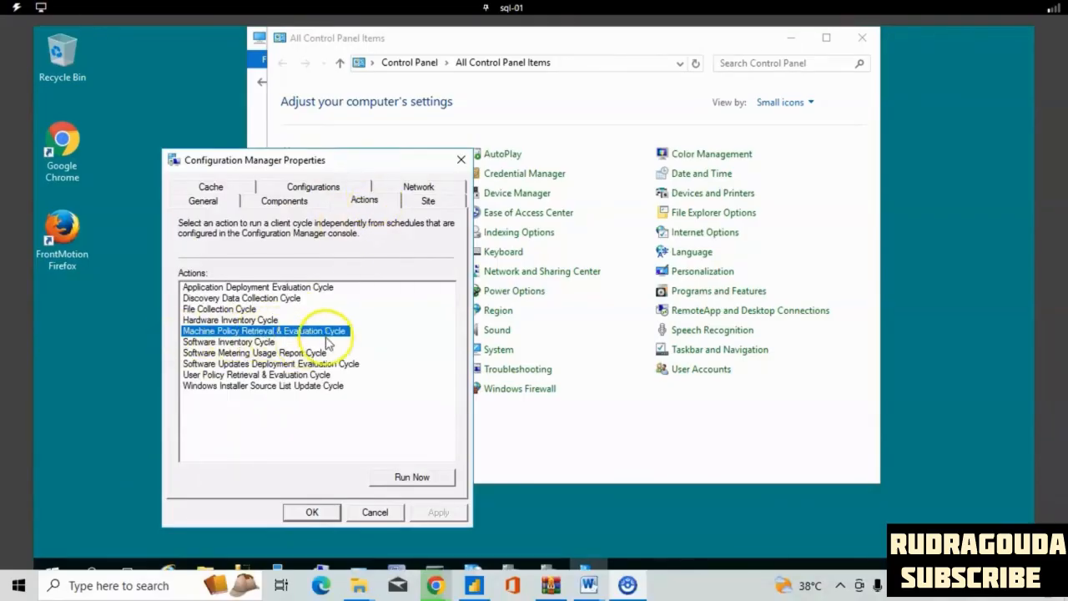
left_click(433, 477)
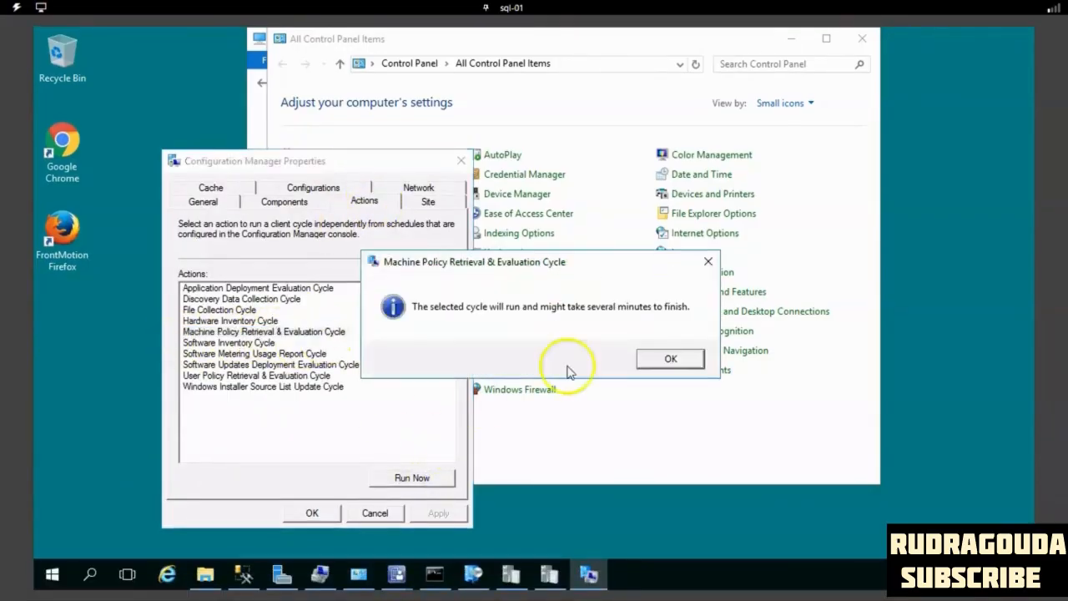
left_click(659, 359)
left_click(296, 332)
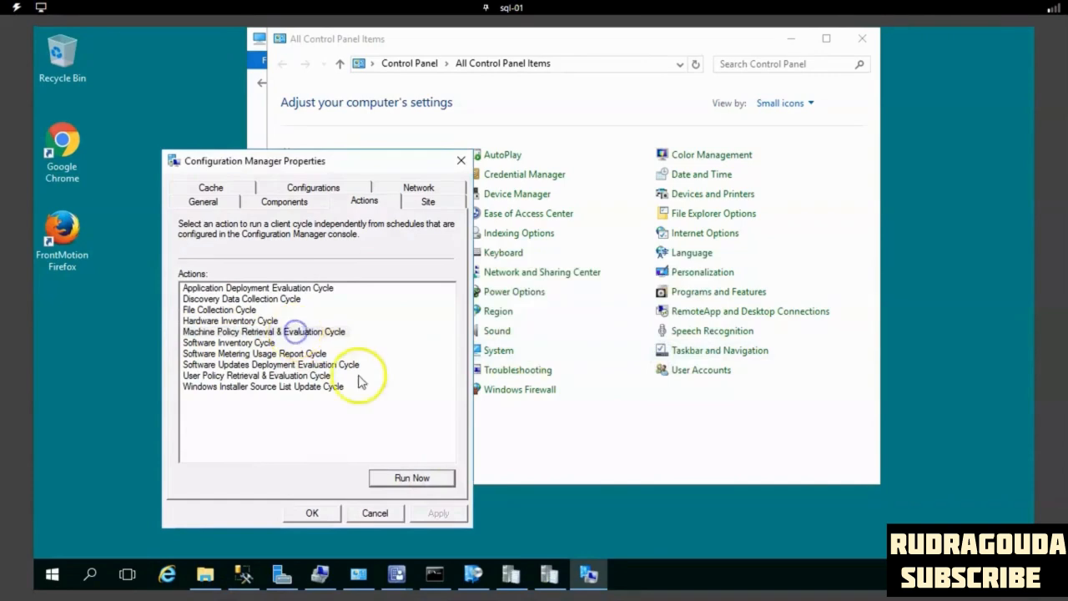
left_click(412, 475)
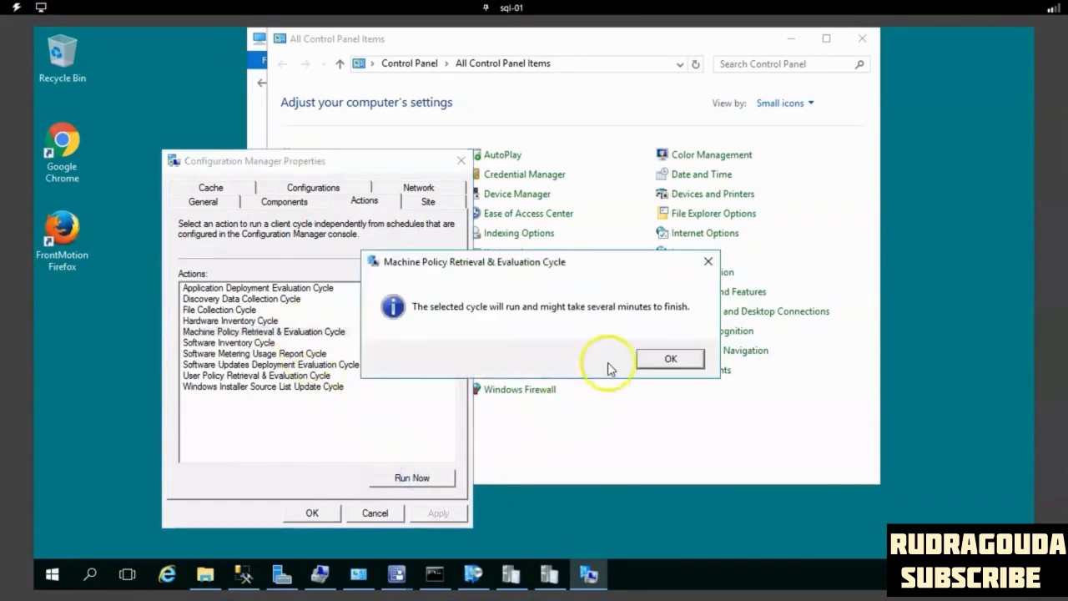
left_click(668, 358)
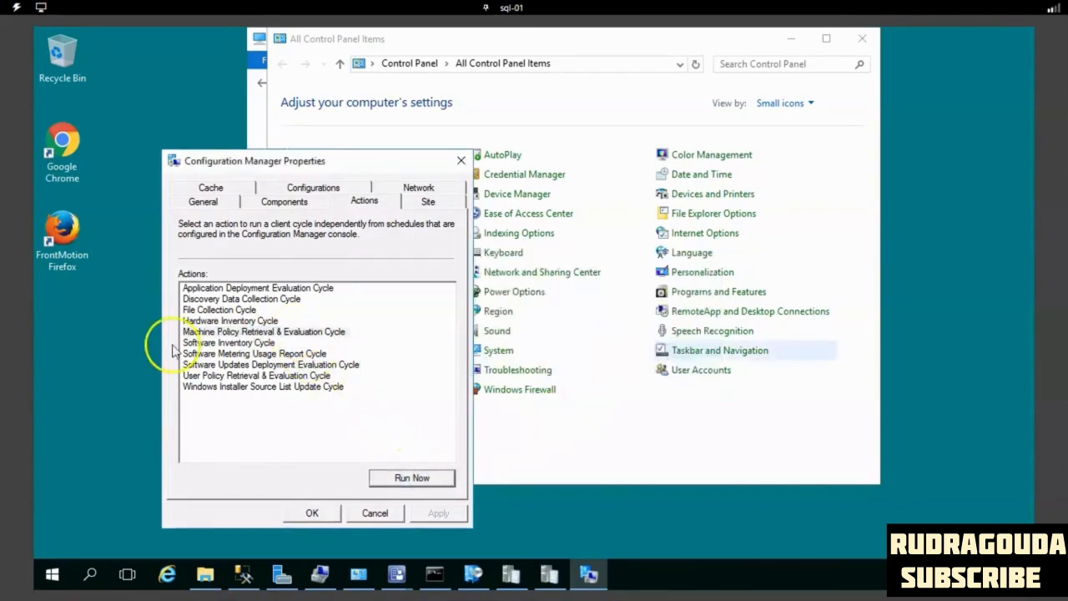
- Refresh the client's assigned configuration baselines and adjust the name column to read the baseline's full entry and evaluation state
left_click(313, 189)
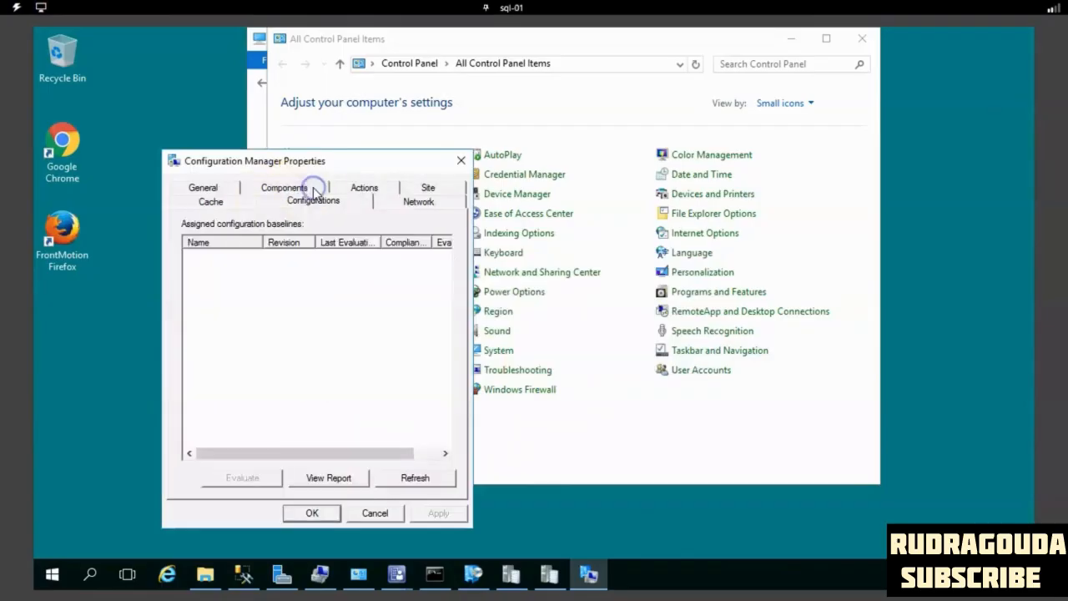
left_click(420, 481)
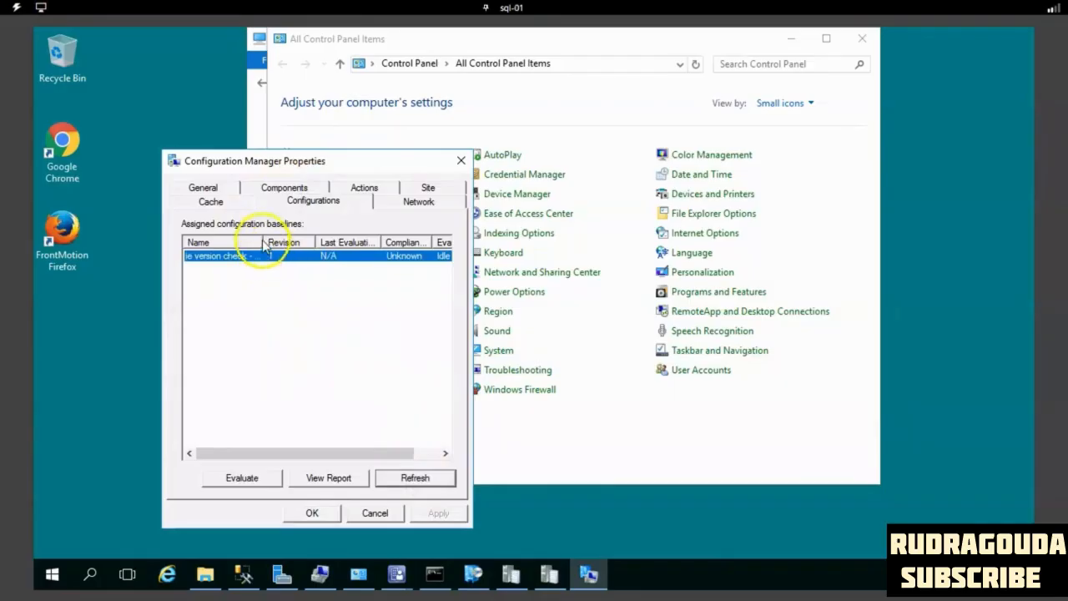
left_click_drag(262, 241, 347, 242)
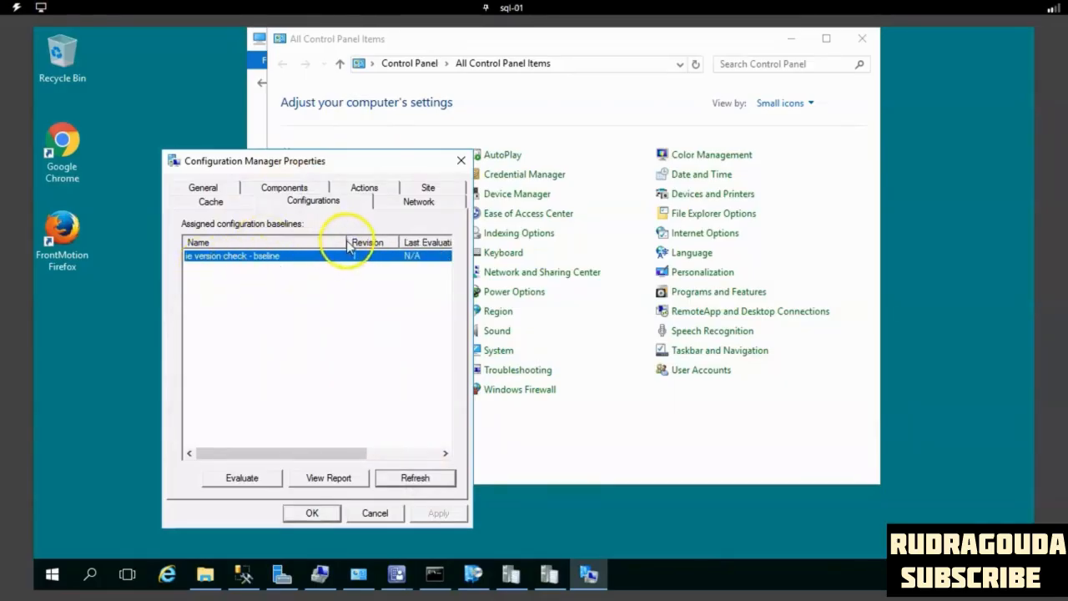
left_click_drag(336, 242, 275, 241)
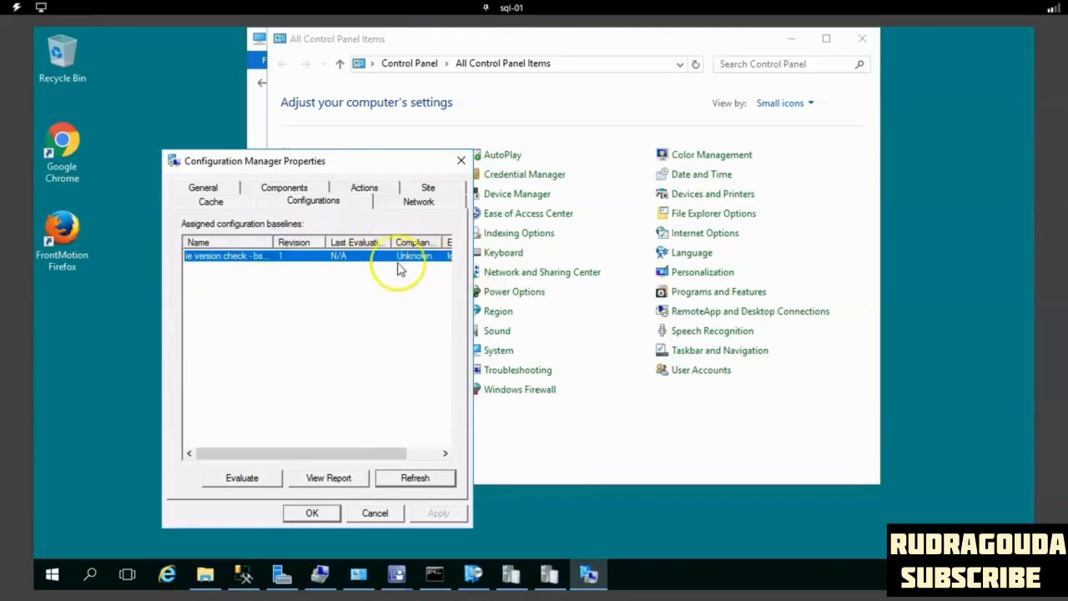
left_click_drag(371, 453, 409, 255)
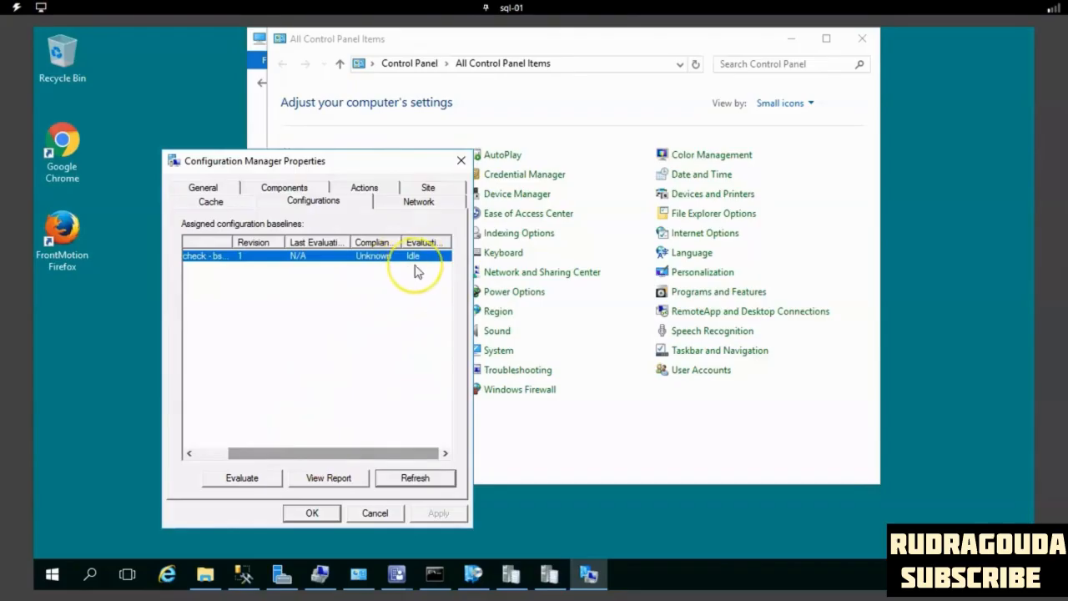
- Evaluate the "ie version check - bseline" baseline and resize the columns to show its full compliance state
left_click(241, 482)
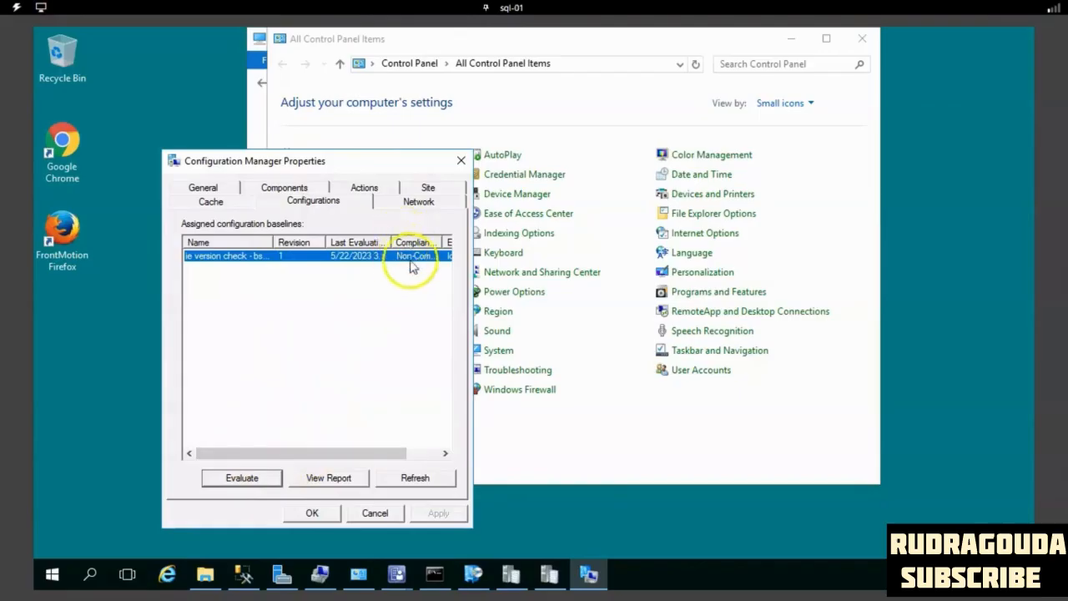
left_click_drag(388, 241, 326, 243)
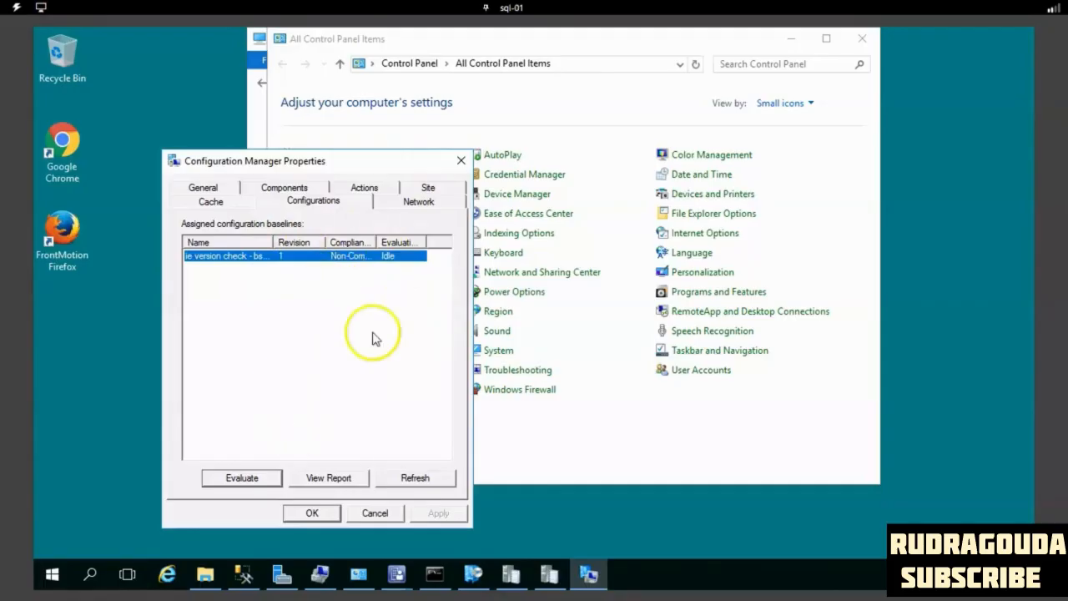
left_click_drag(377, 242, 410, 242)
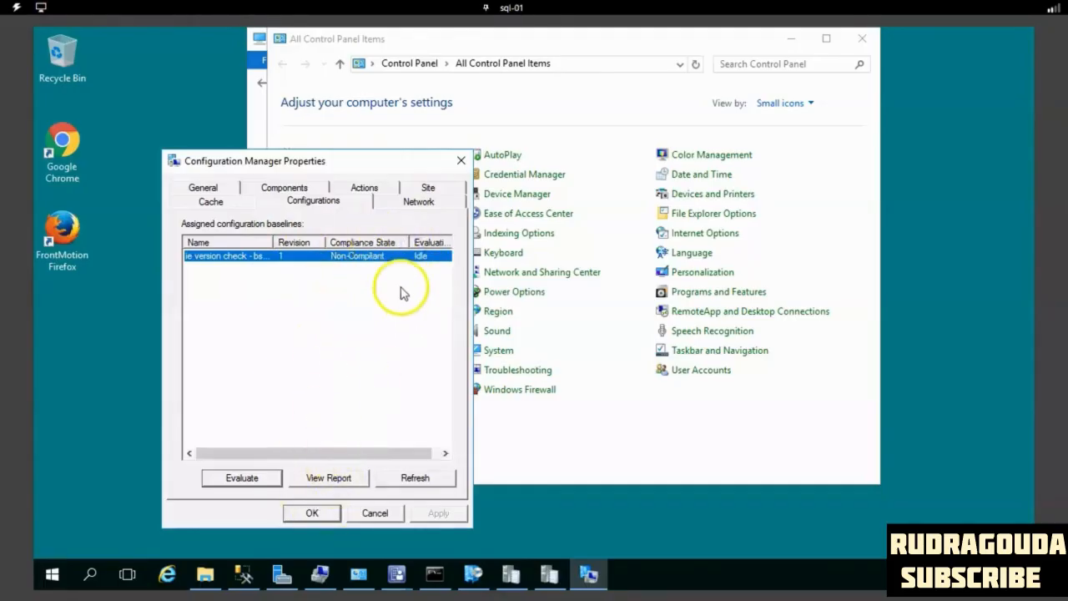
- Open the baseline's compliance report with Internet Explorer
left_click(321, 477)
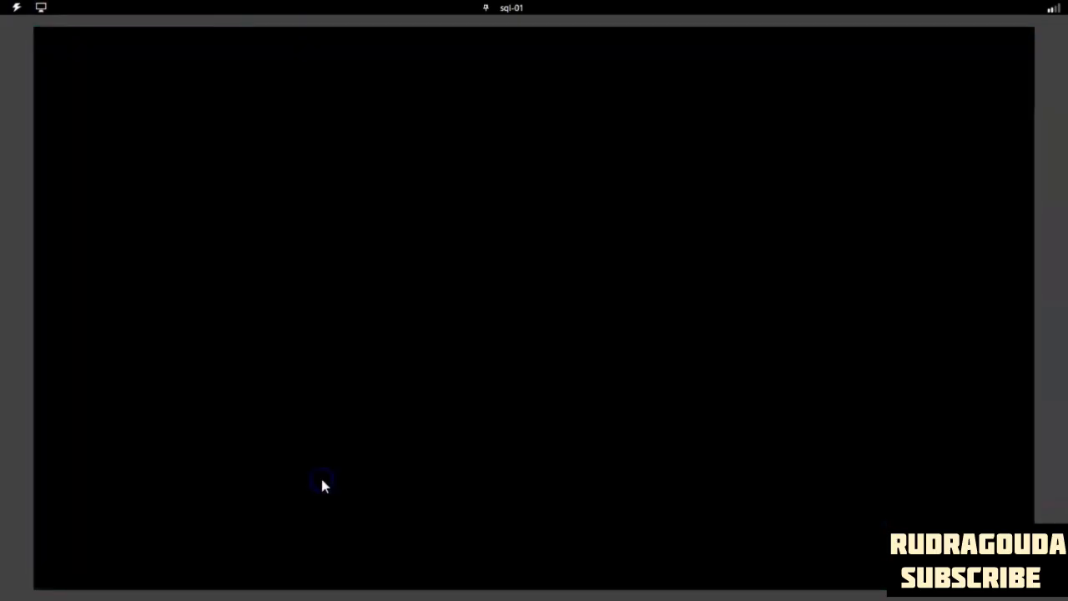
left_click(449, 408)
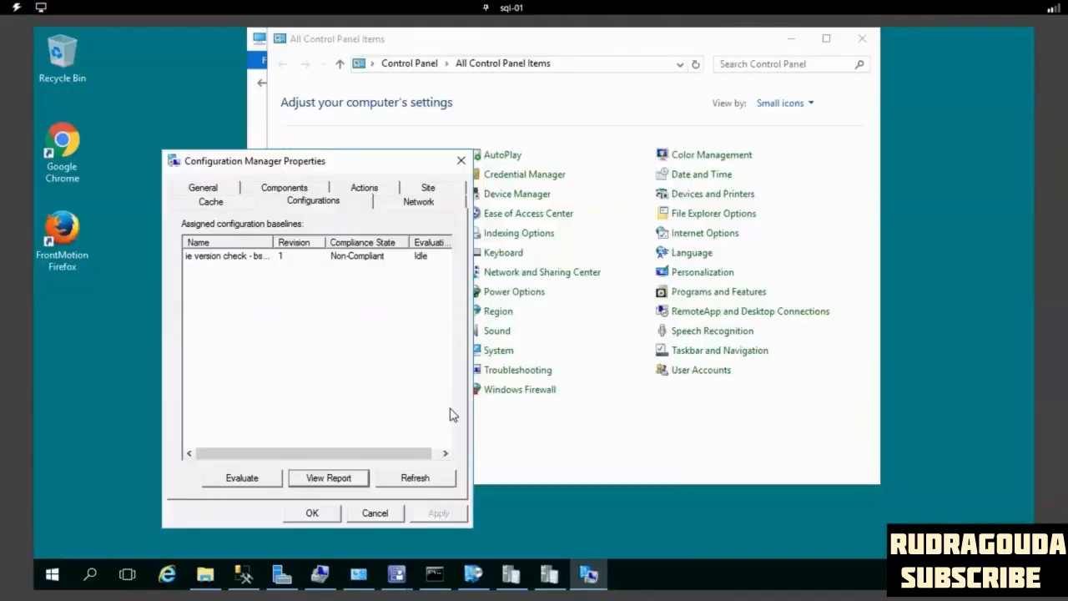
left_click(516, 521)
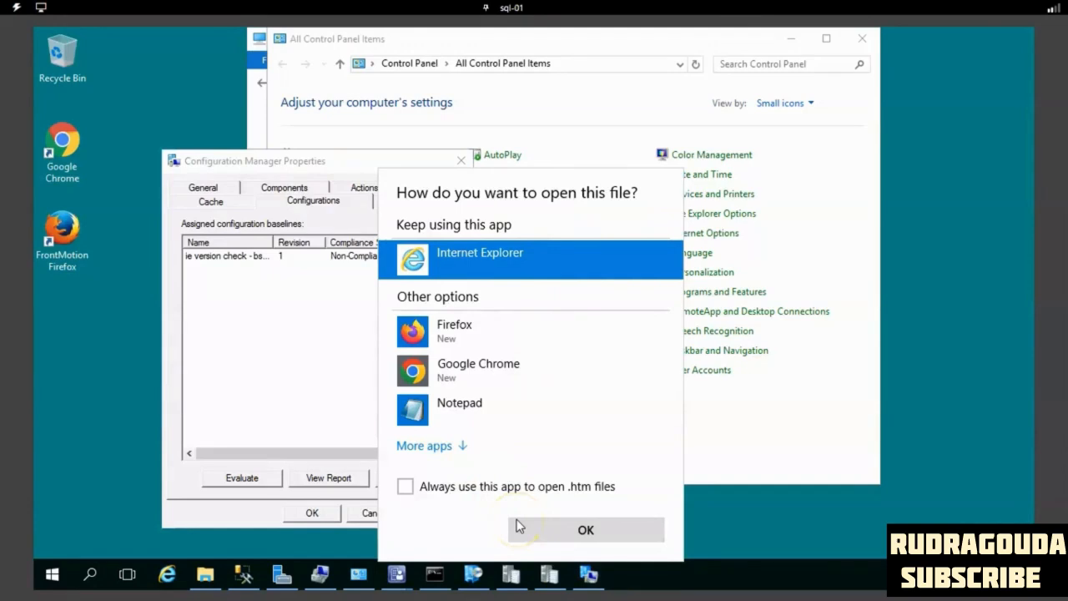
left_click(584, 529)
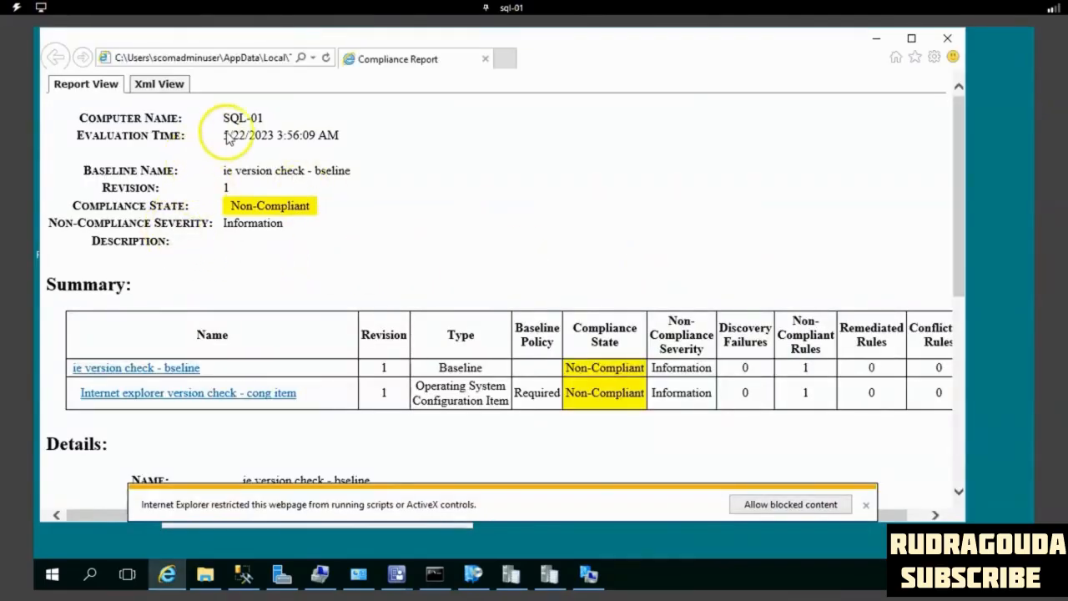
- Examine the report's computer name and compliance state, and compare the rule's expected iexplore.exe version with the current value
double_click(232, 118)
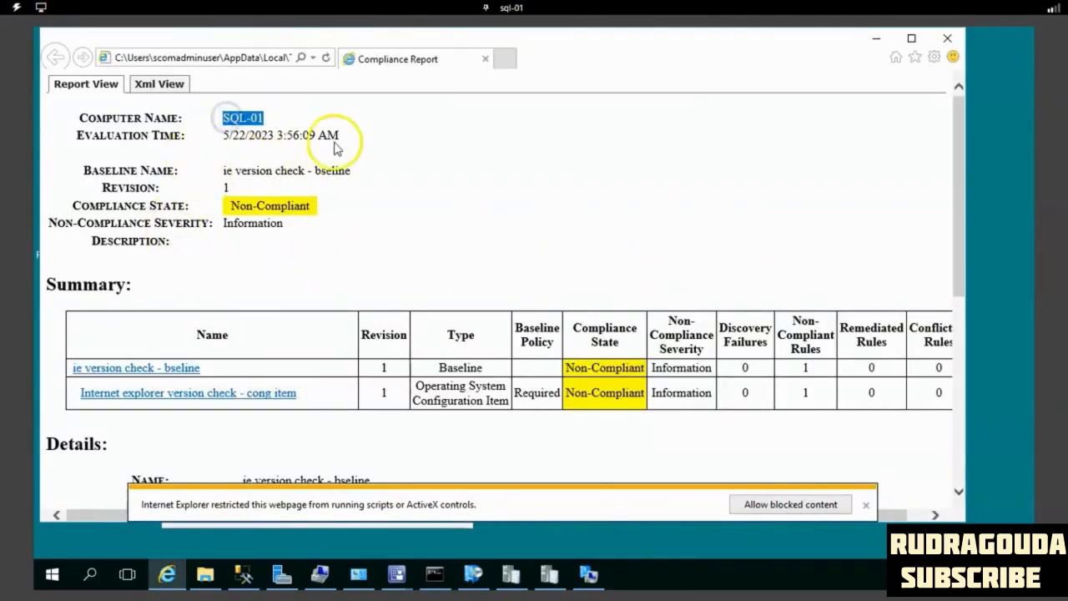
left_click_drag(339, 137, 325, 214)
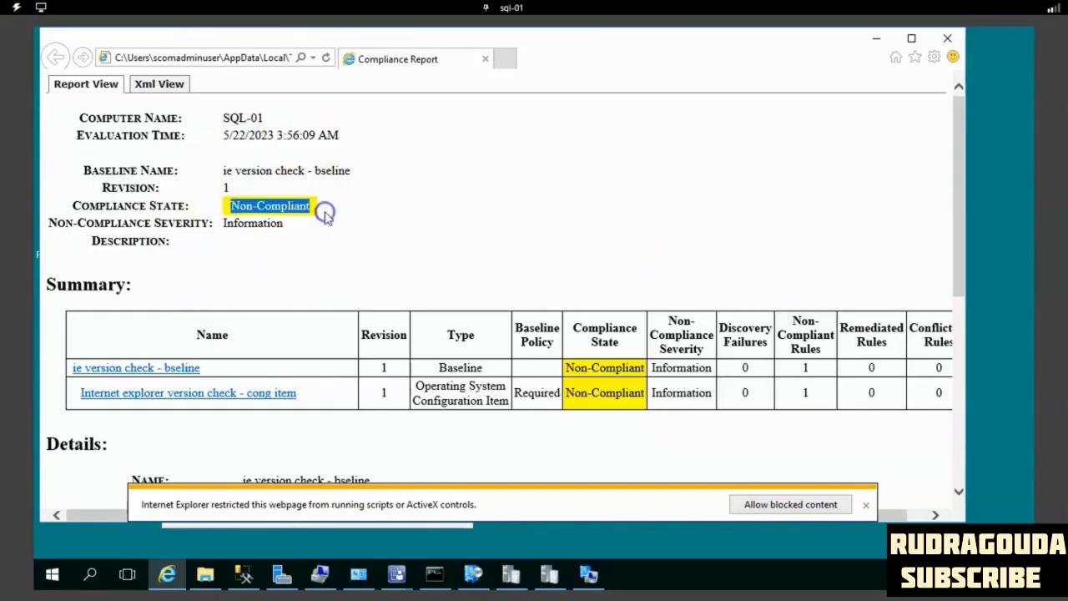
scroll(536, 377, "down", 5)
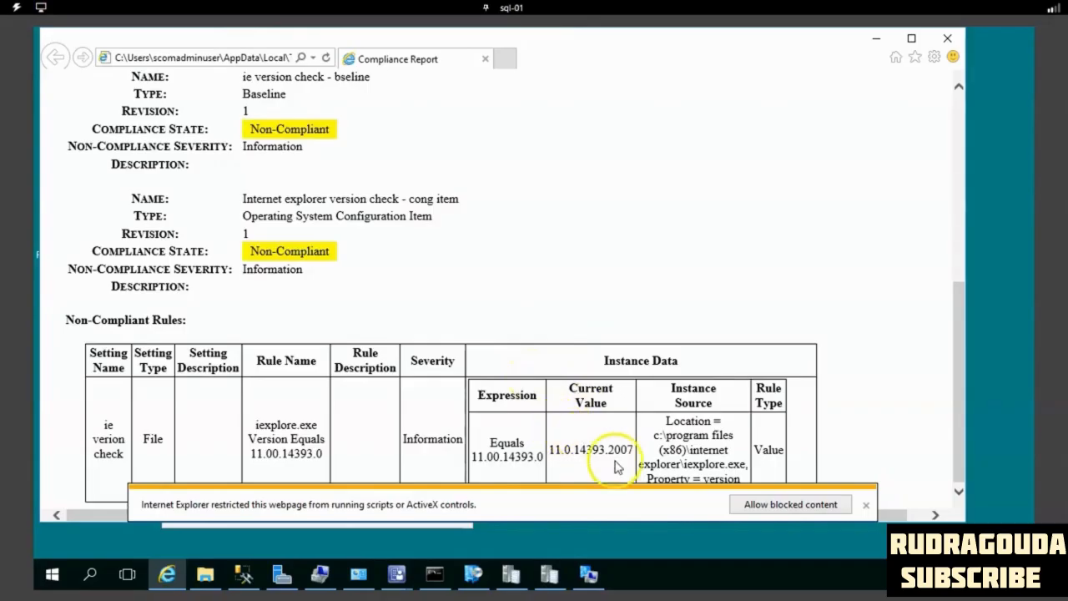
left_click_drag(633, 450, 625, 450)
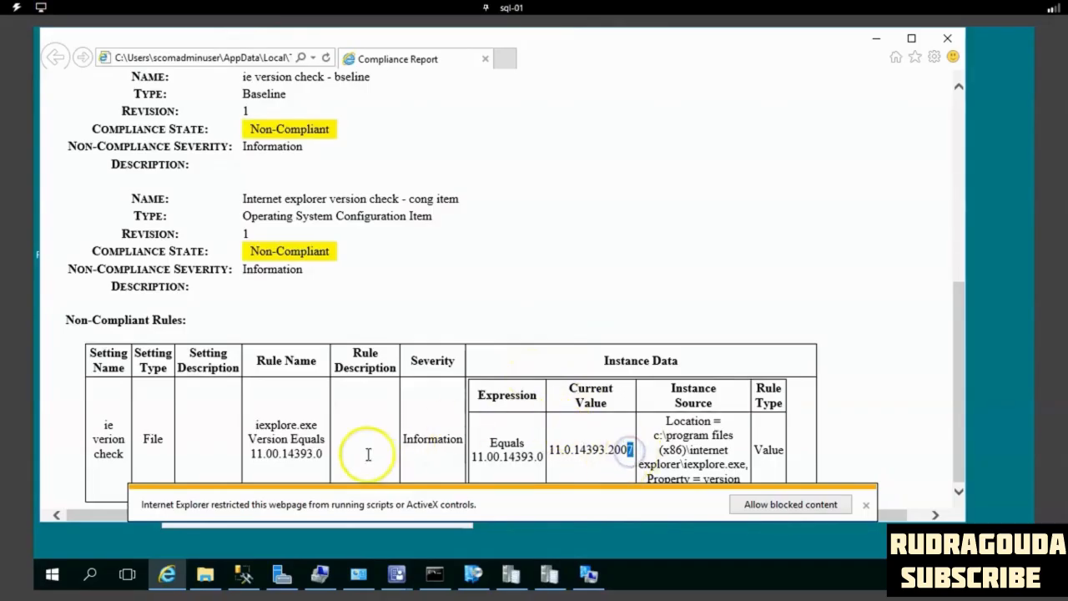
mouse_move(317, 453)
left_mouse_down()
mouse_move(234, 455)
mouse_move(268, 474)
mouse_move(322, 464)
left_mouse_up()
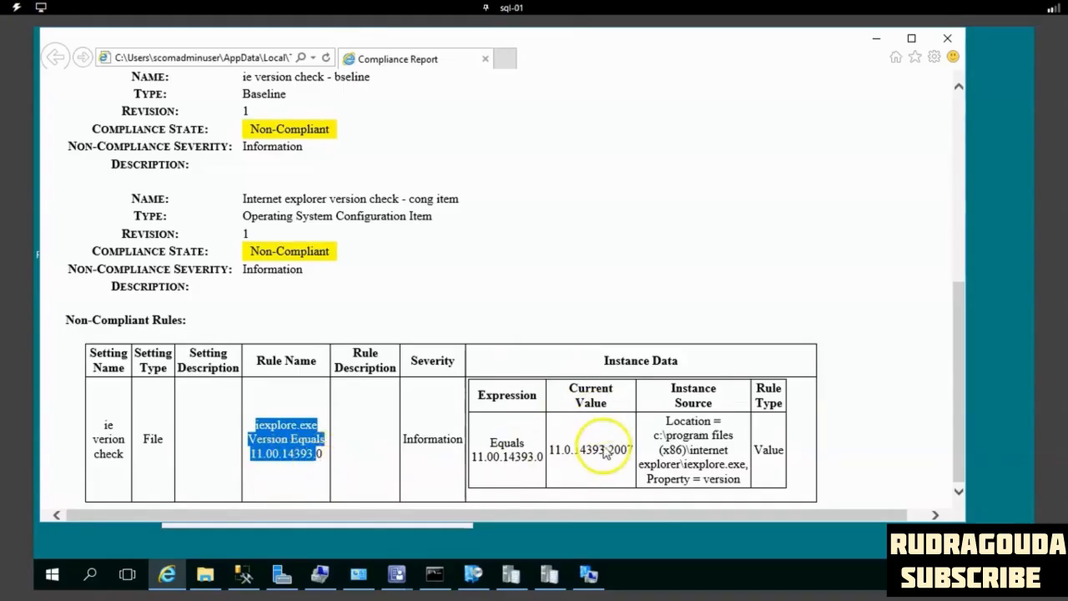
left_click_drag(638, 450, 551, 448)
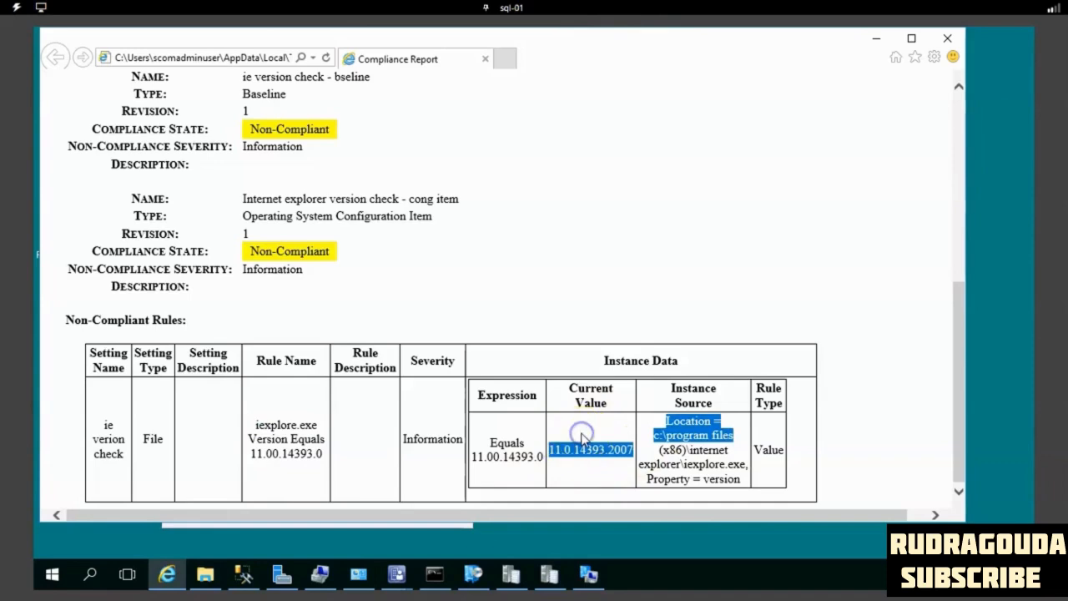
left_click(584, 437)
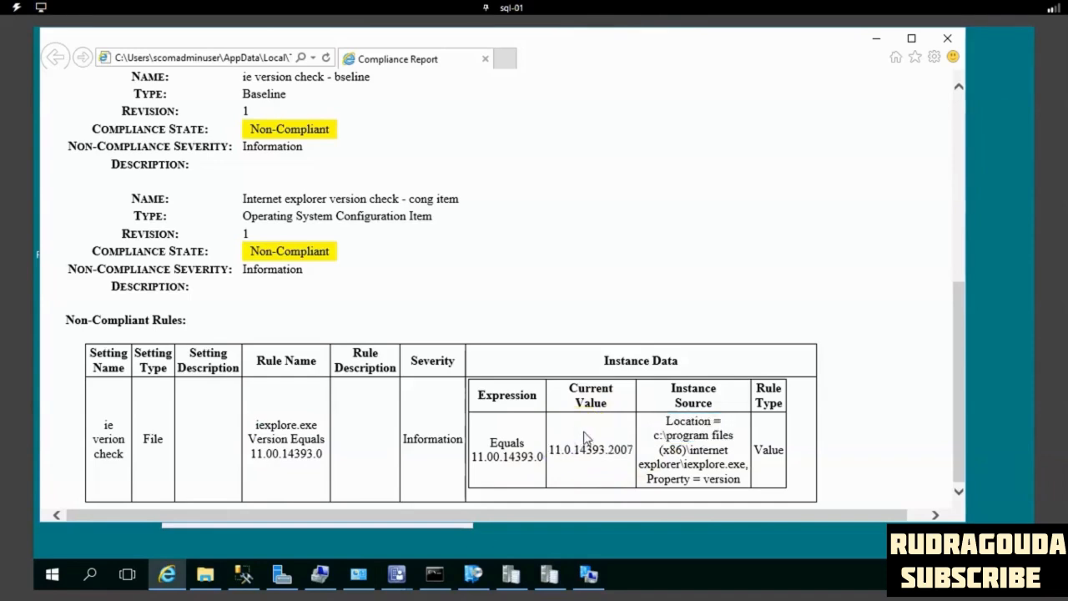
left_click(283, 456)
left_click(274, 492)
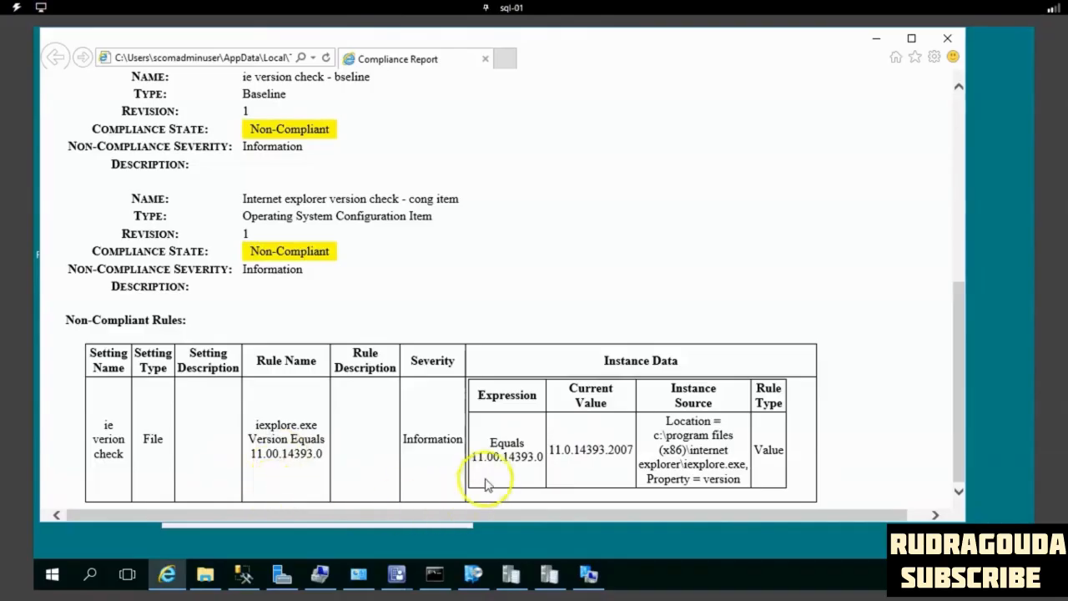
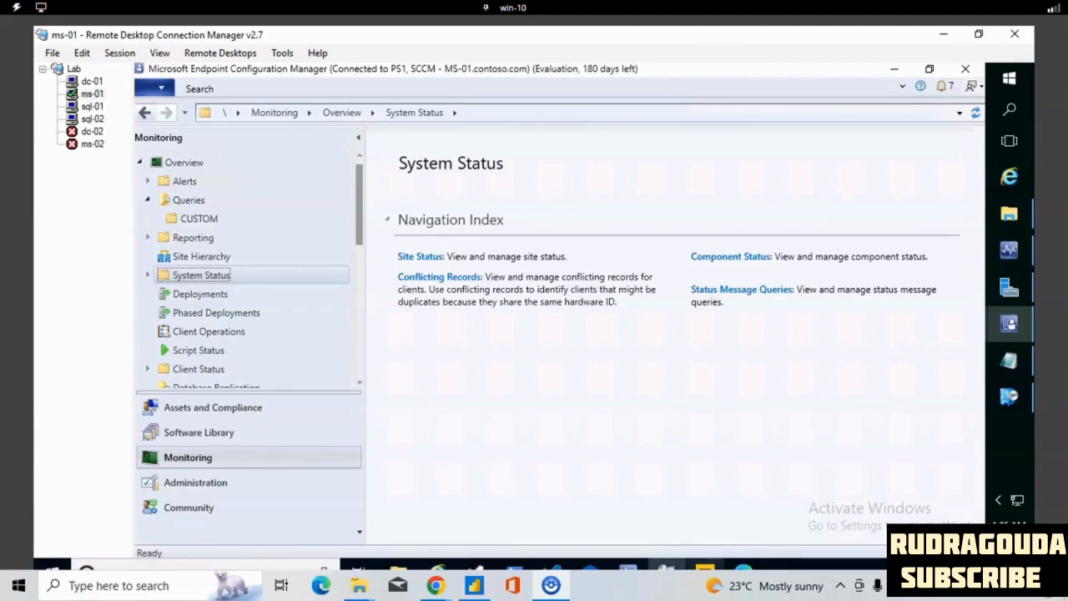
- Write the note "1) installed application --ssms amd google chrome" in the blank Notepad document, then minimise it
left_click(1009, 360)
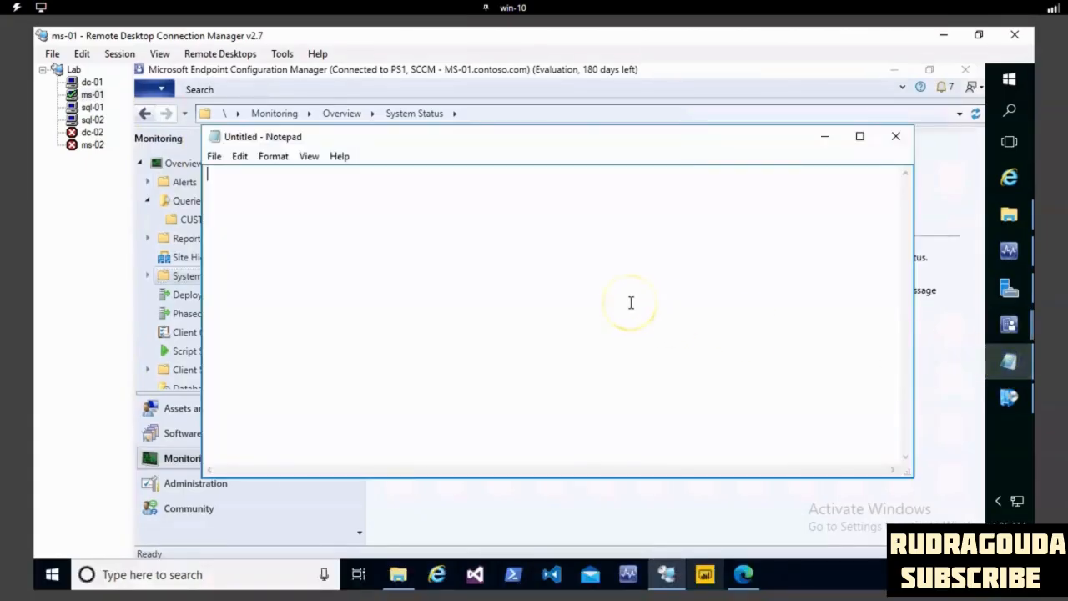
type("1) installed application")
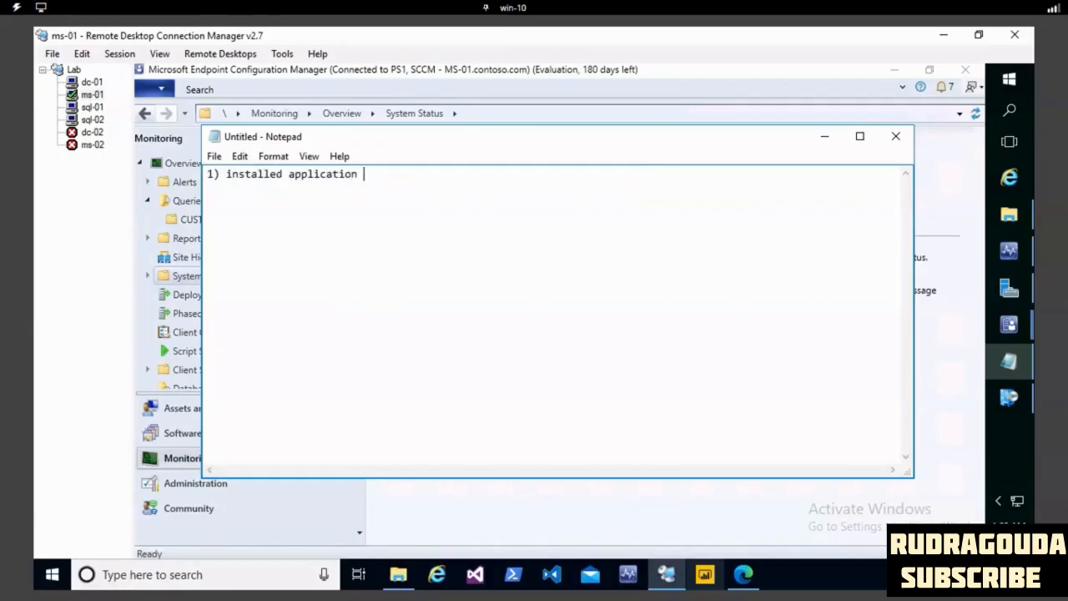
type("  --ssms amd google chrome")
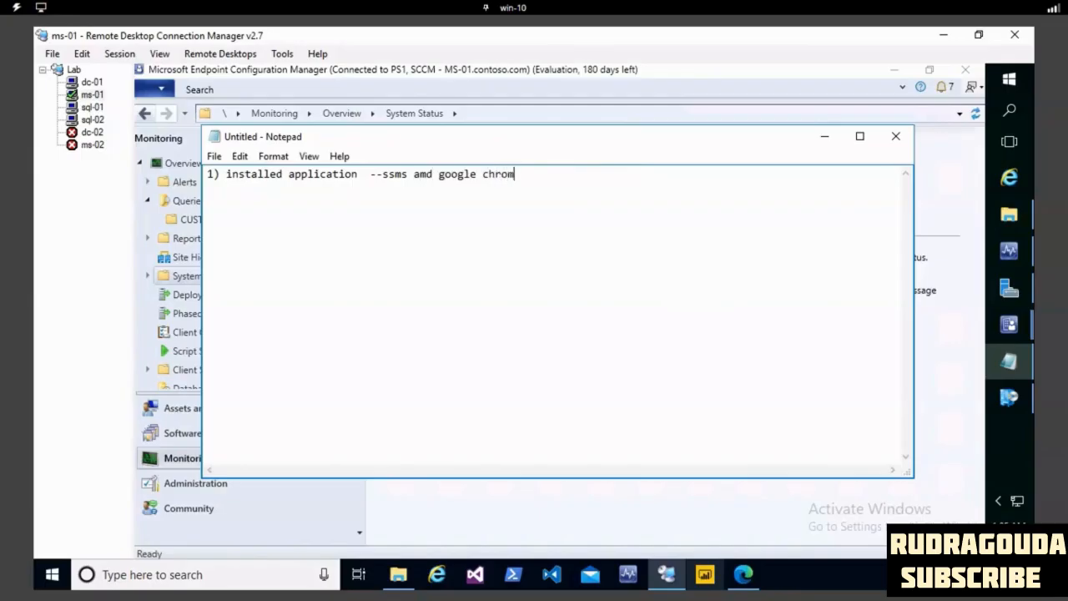
left_click(820, 137)
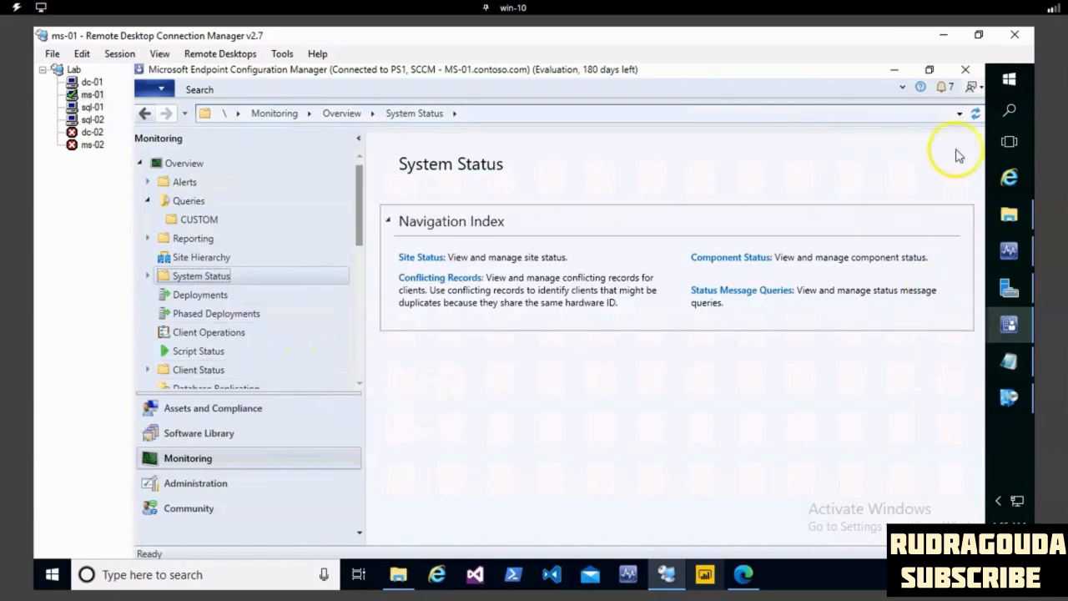
- Start a new query in the CUSTOM folder of the monitoring queries and name it "Installed - SSMS application"
left_click(205, 462)
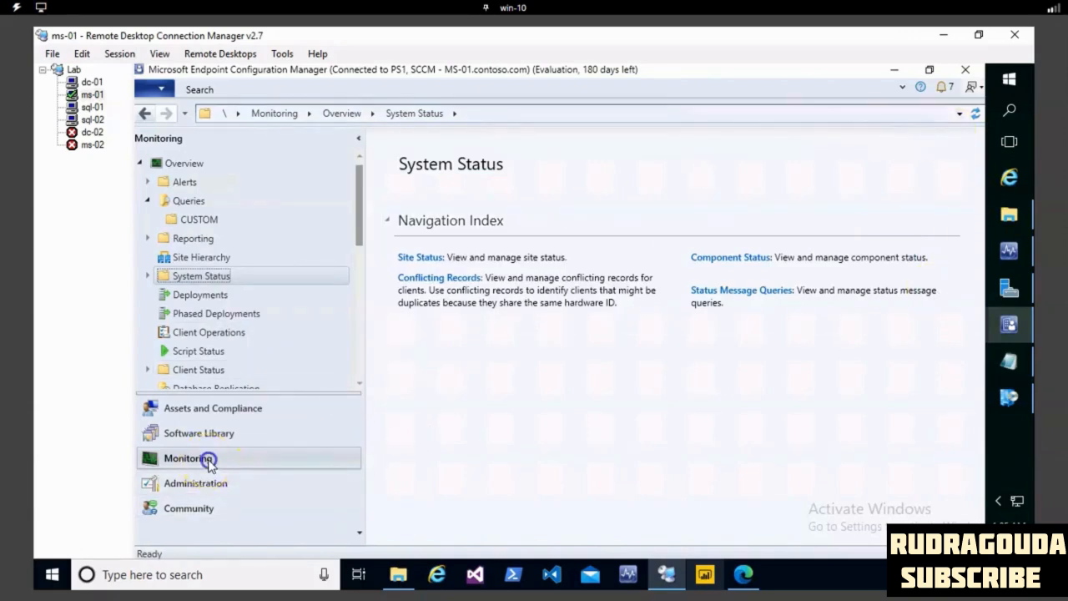
left_click(190, 202)
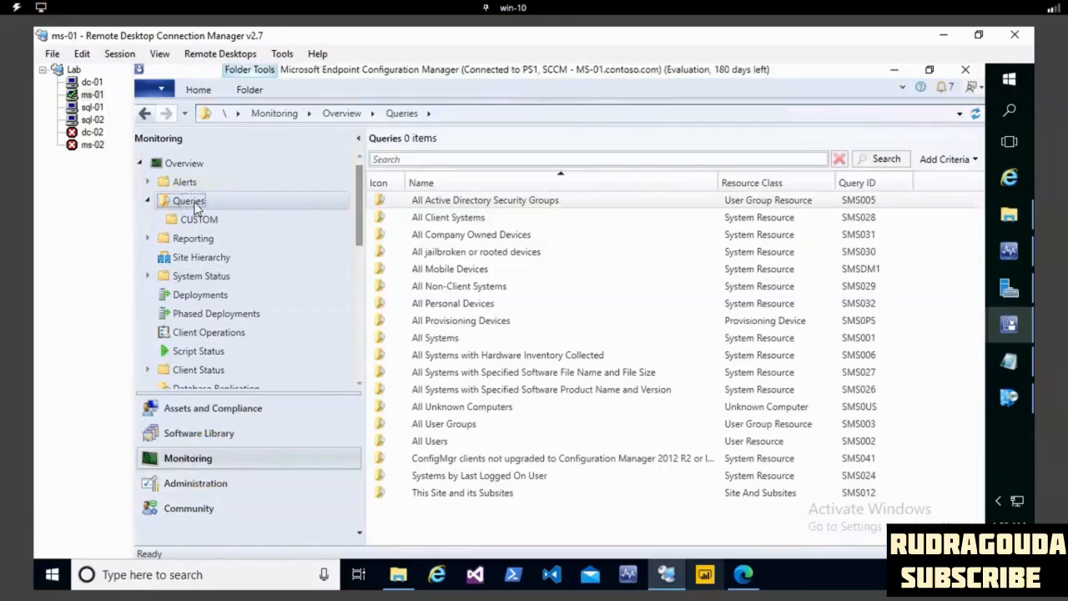
right_click(241, 201)
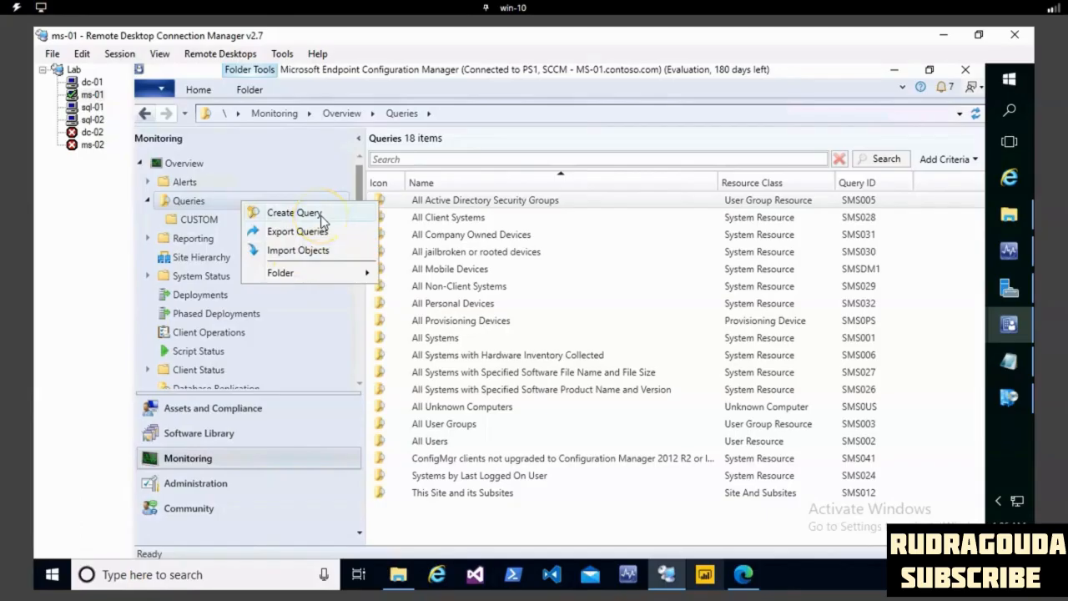
left_click(199, 219)
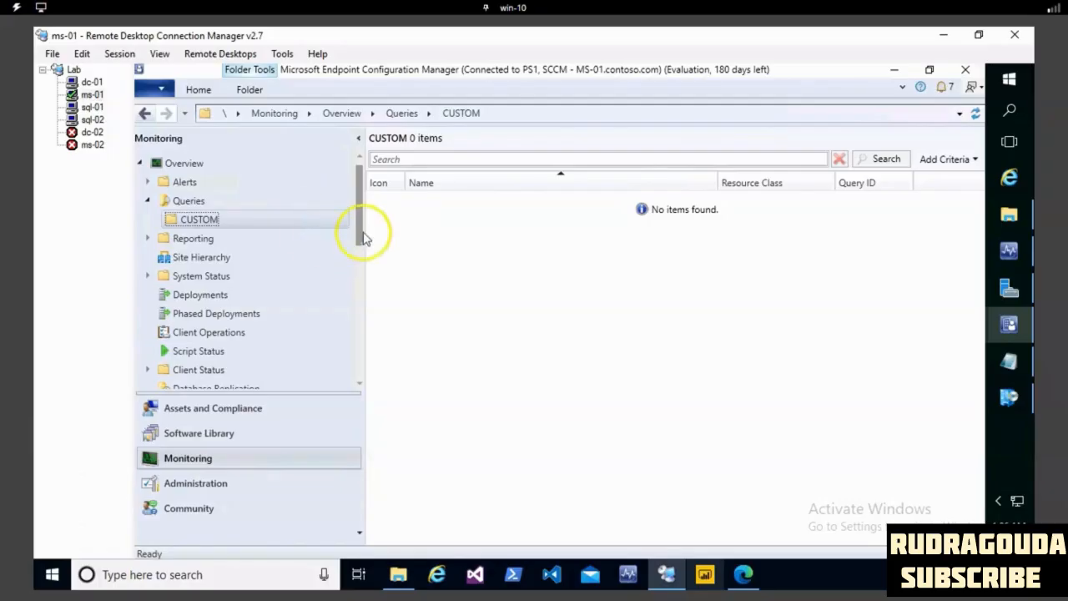
right_click(244, 221)
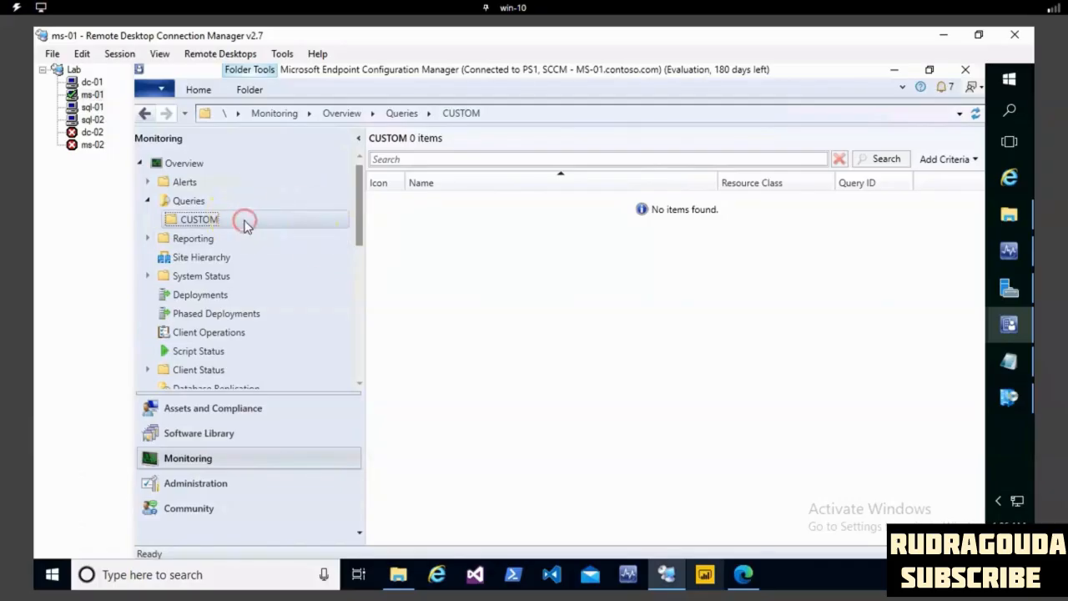
left_click(291, 234)
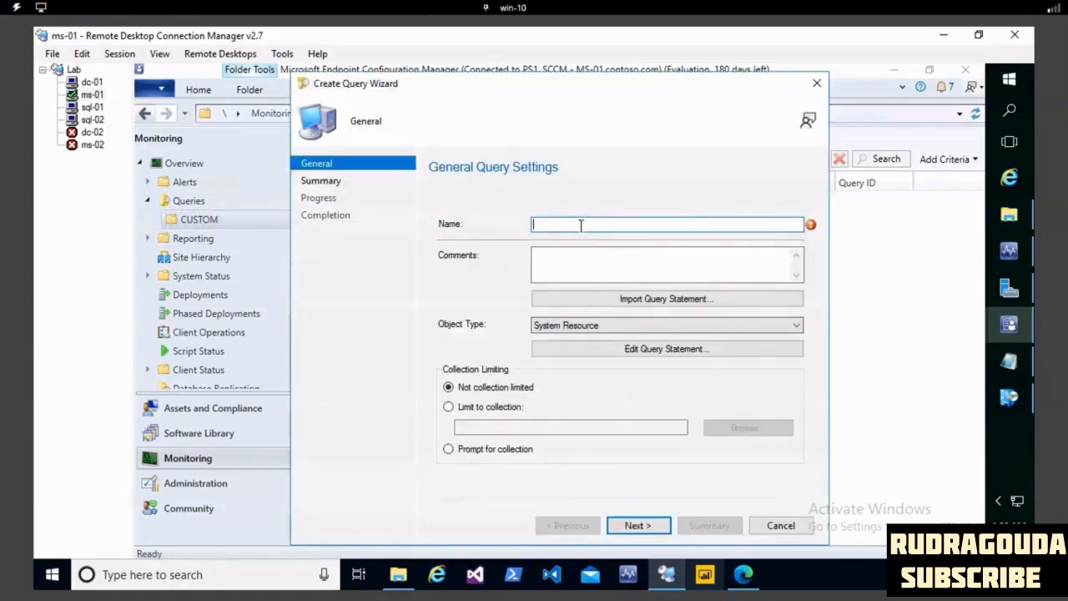
type("Insta")
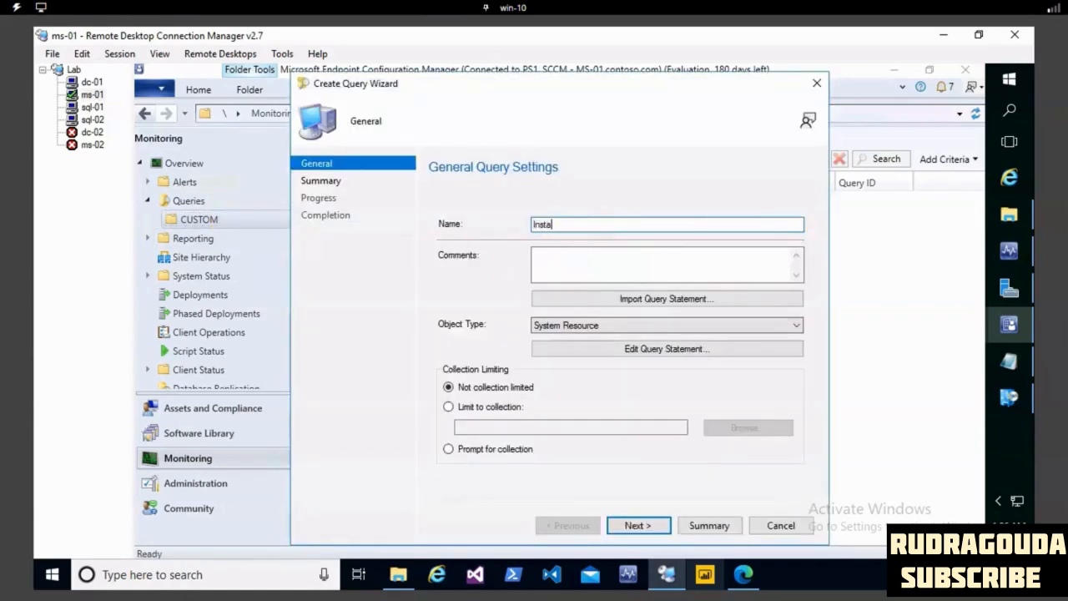
type("lled - SSMS app")
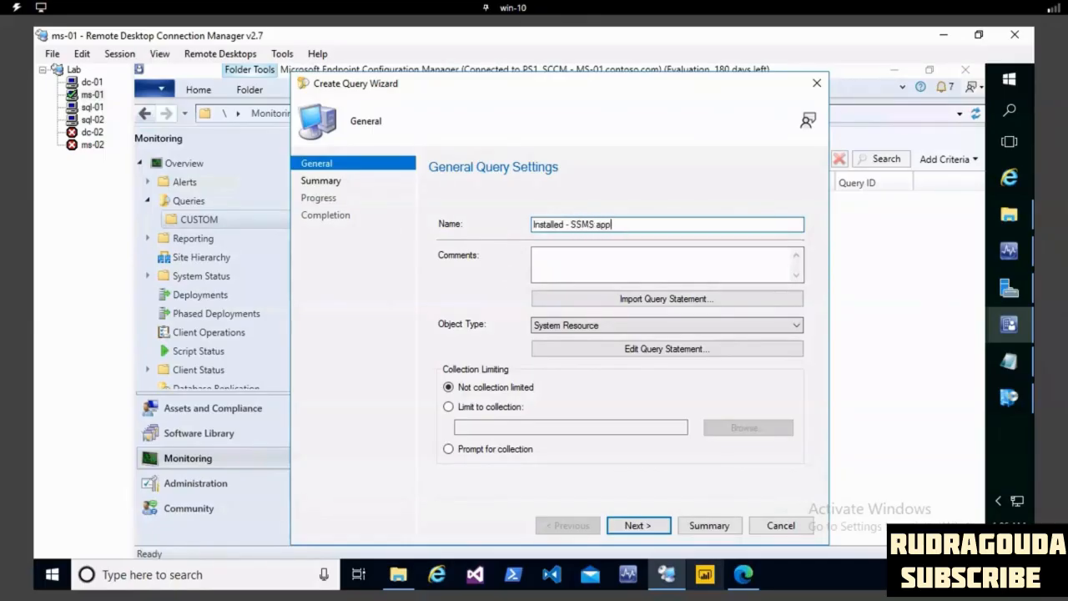
type("lication")
- Add a simple-value criterion to the query statement, based on the Installed Applications class and its Display Name attribute
left_click(642, 350)
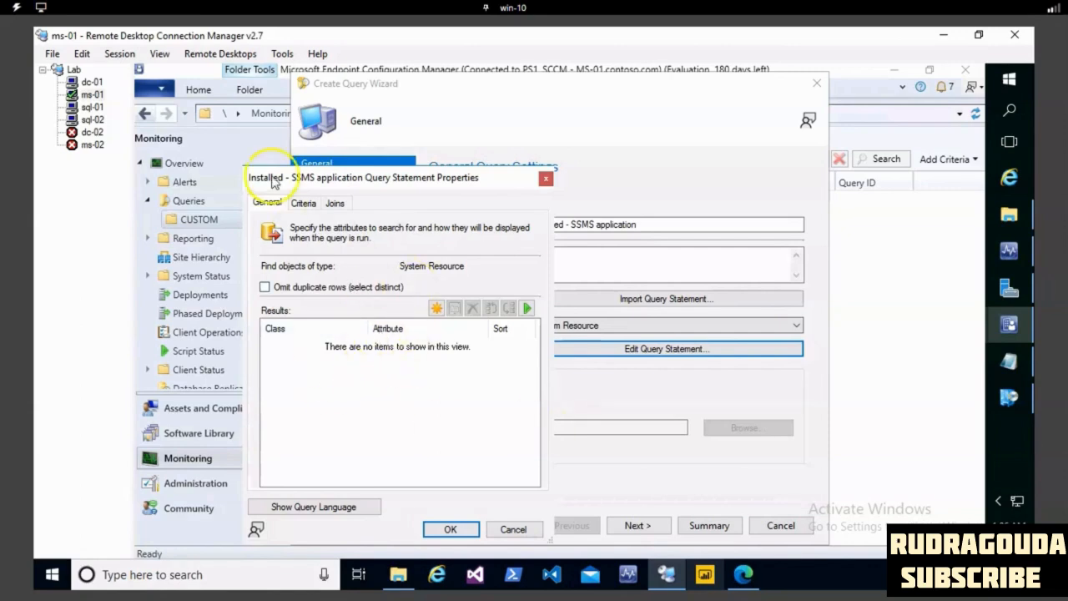
left_click(302, 204)
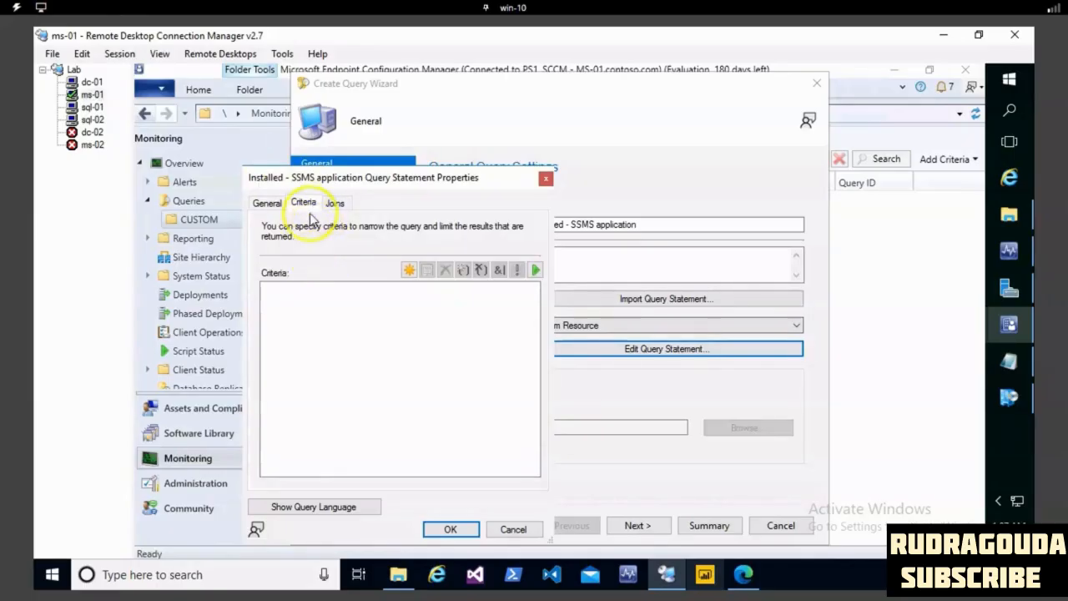
left_click(409, 271)
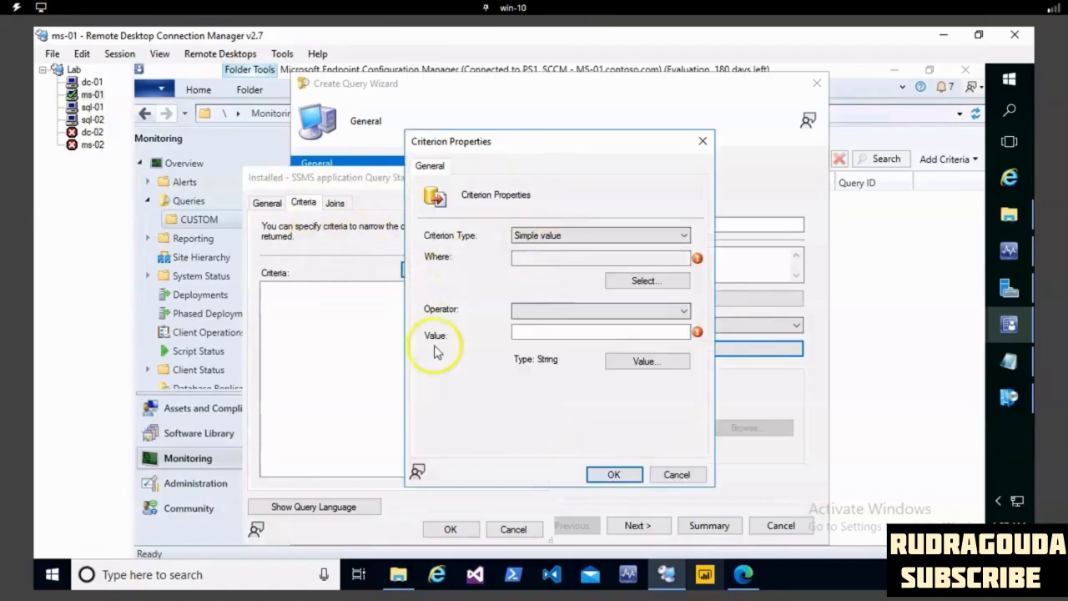
left_click(644, 281)
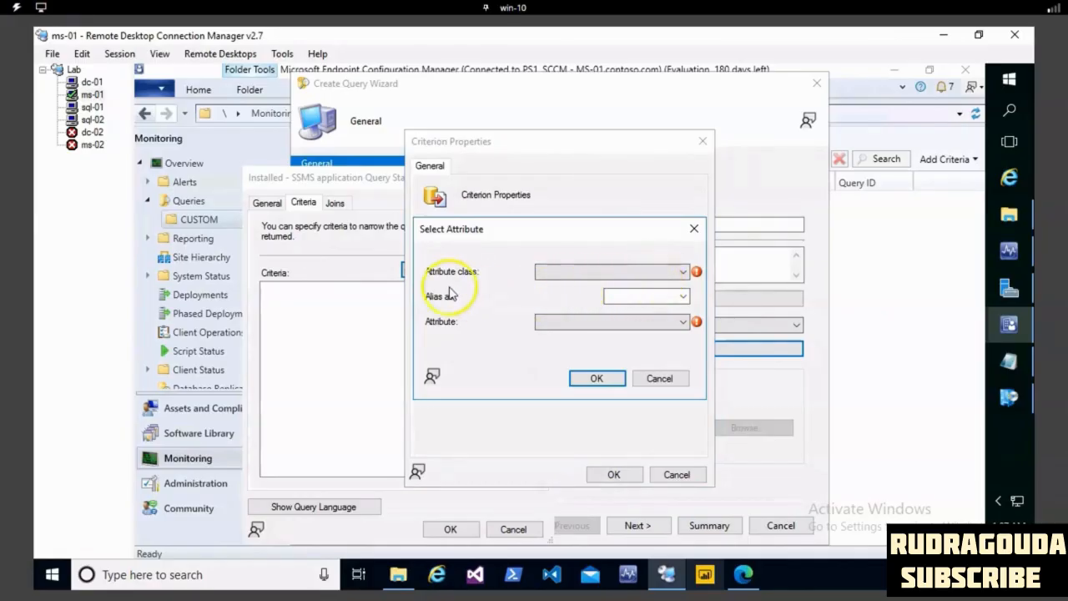
left_click(683, 272)
scroll(678, 283, "down", 10)
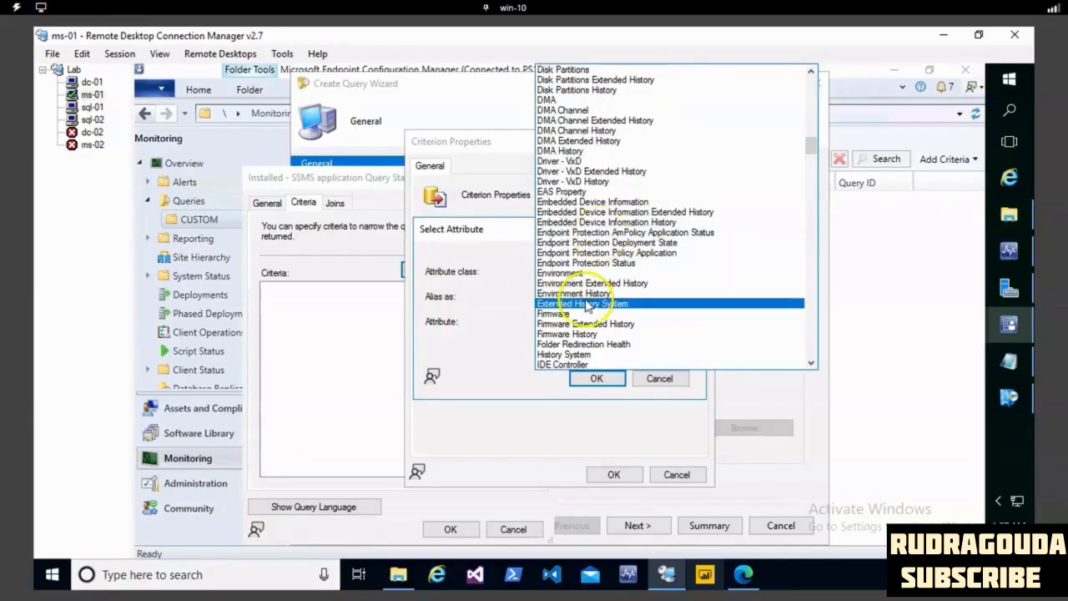
scroll(588, 284, "down", 5)
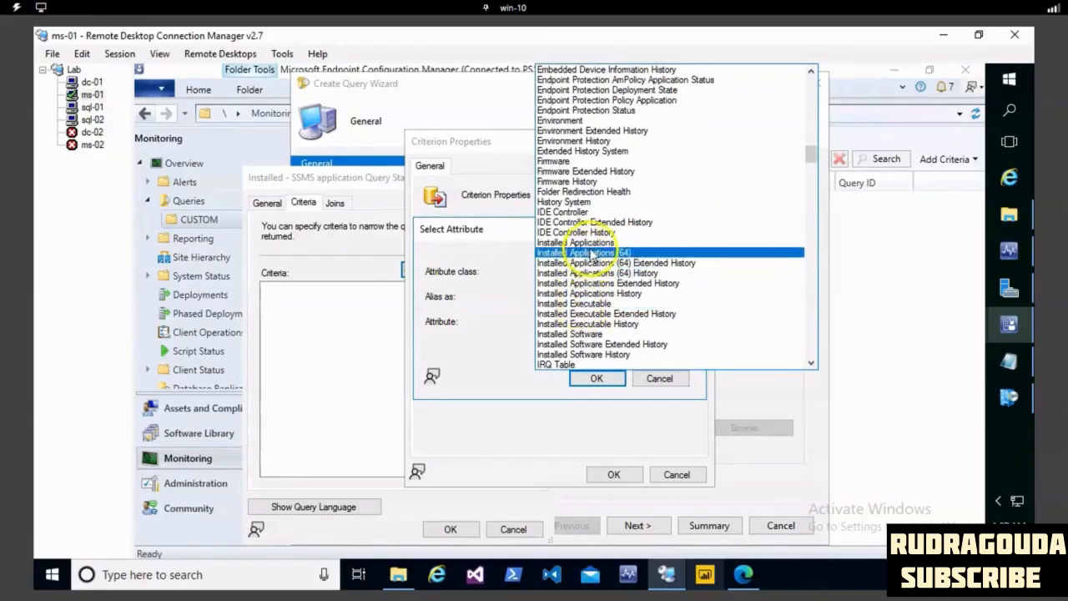
left_click(590, 242)
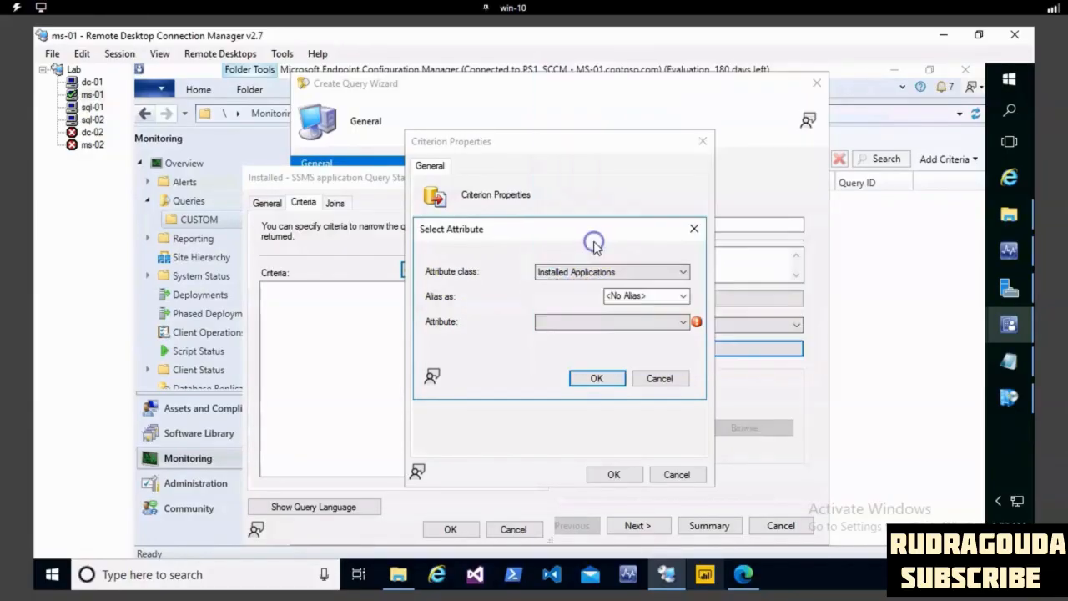
left_click(681, 322)
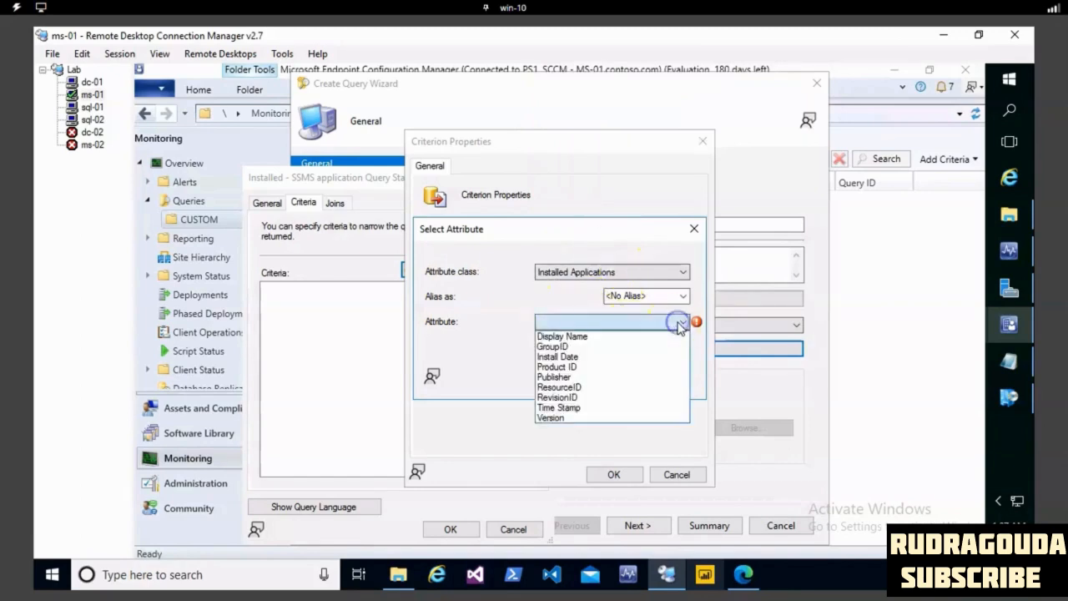
left_click(567, 338)
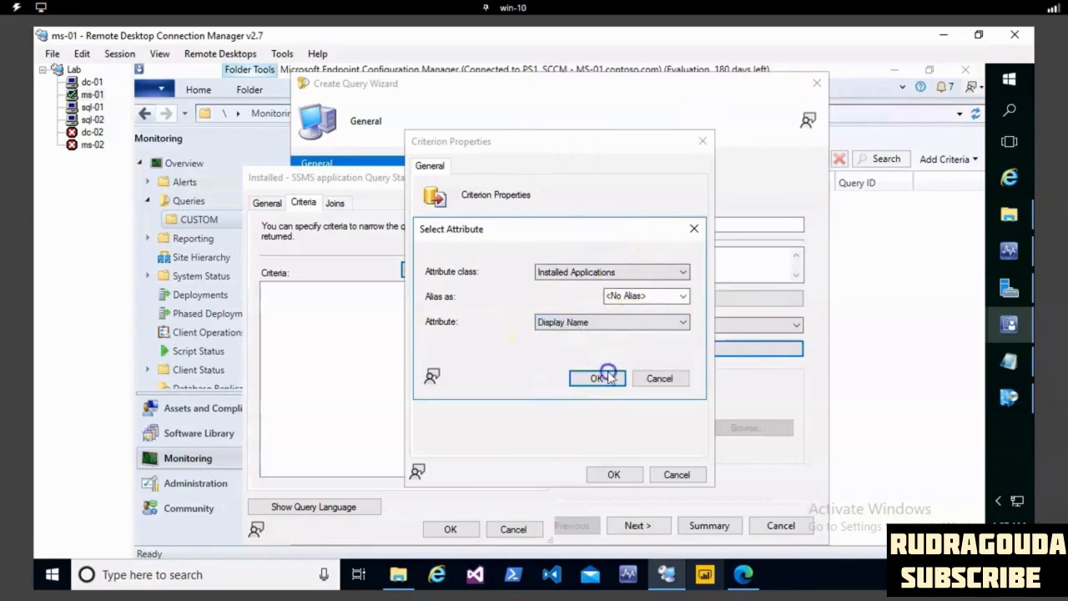
left_click(608, 378)
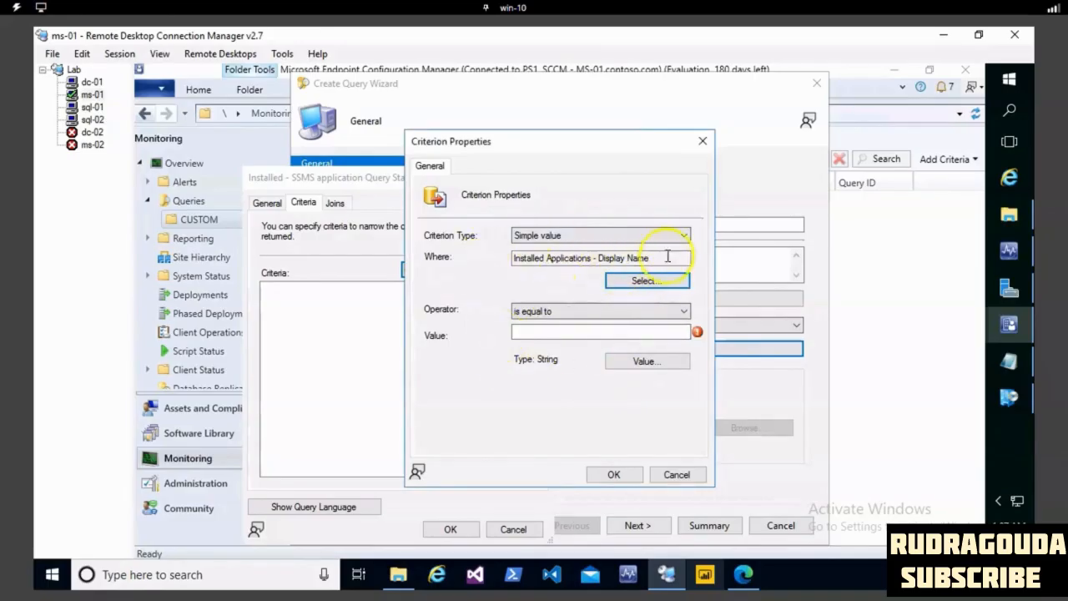
- Choose "SQL Server 2016 Management Studio" as the criterion's value with the "is equal to" operator and confirm the criterion
left_click(663, 364)
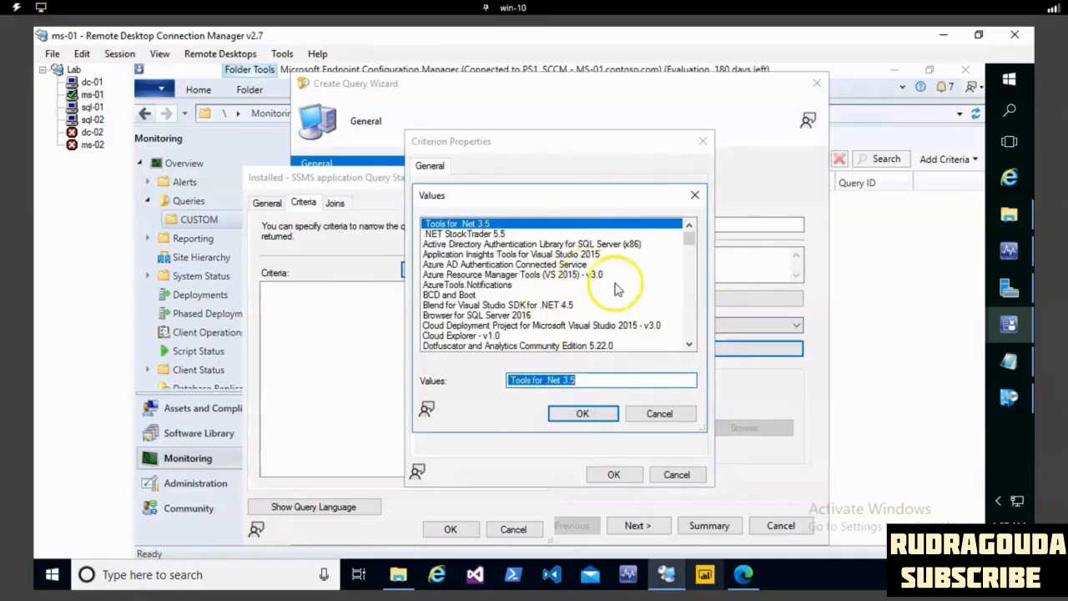
left_click(690, 344)
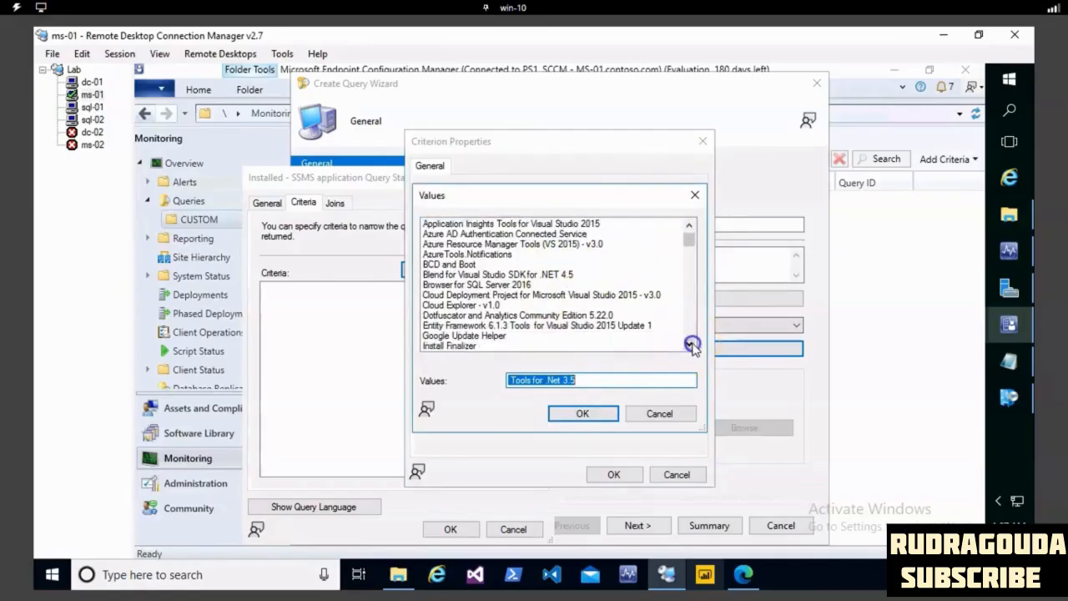
left_click(564, 305)
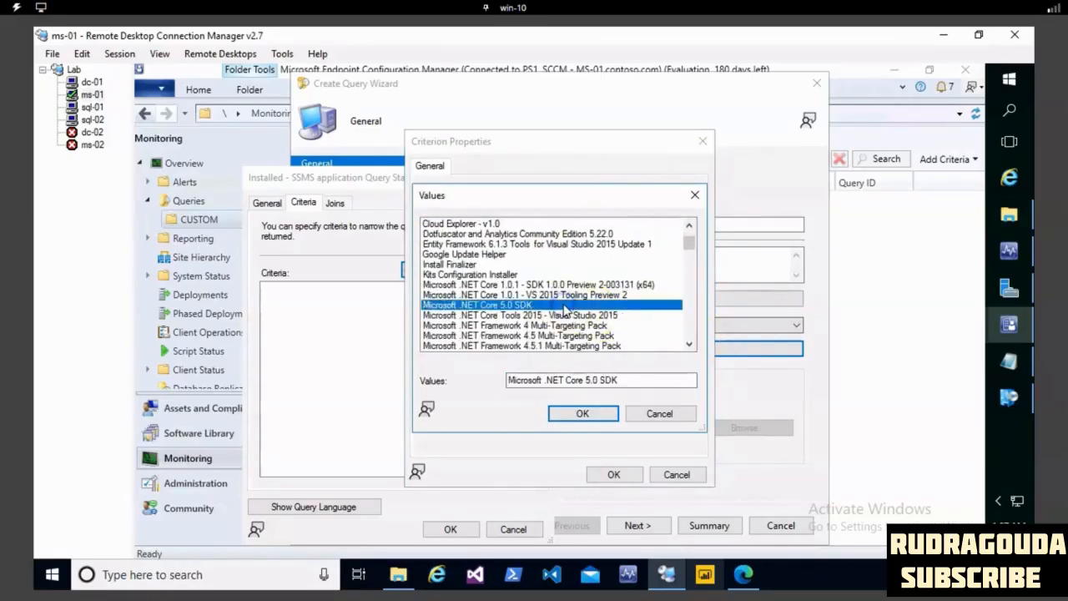
key("s")
scroll(566, 314, "down", 4)
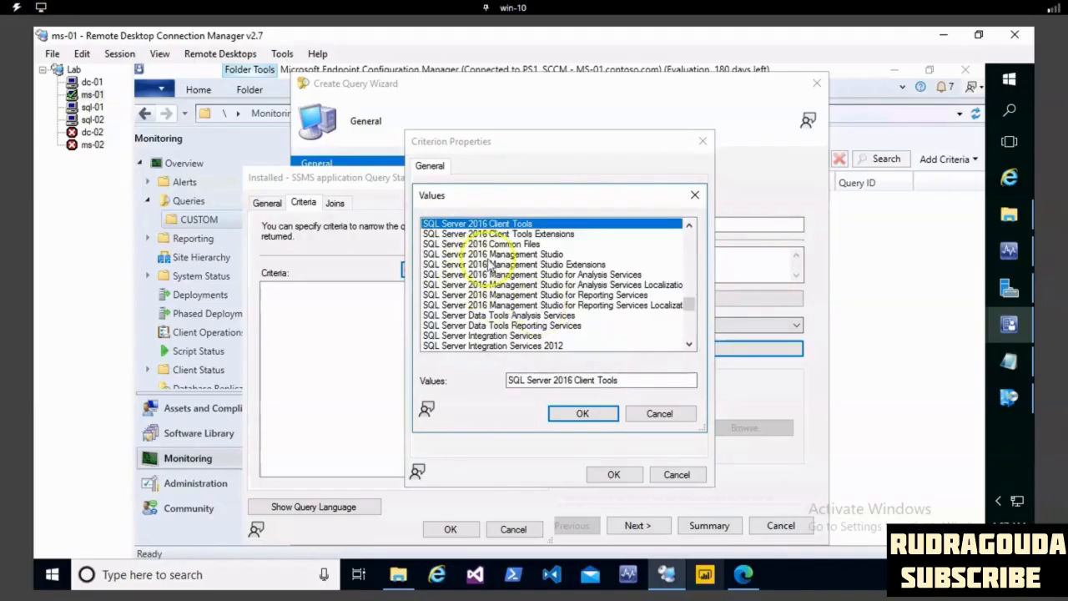
left_click(502, 255)
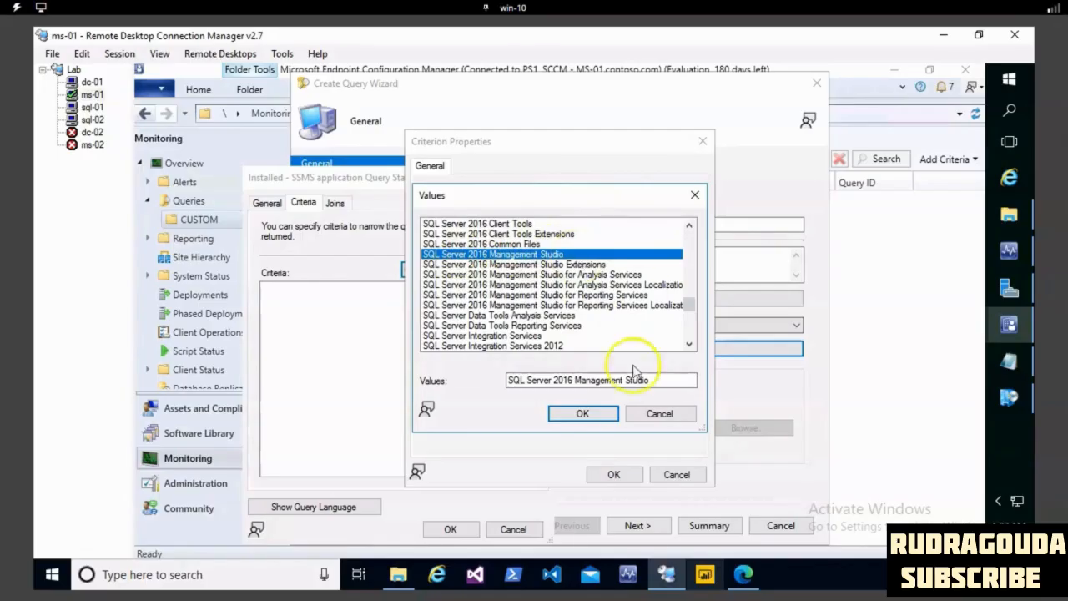
left_click(607, 412)
left_click(630, 474)
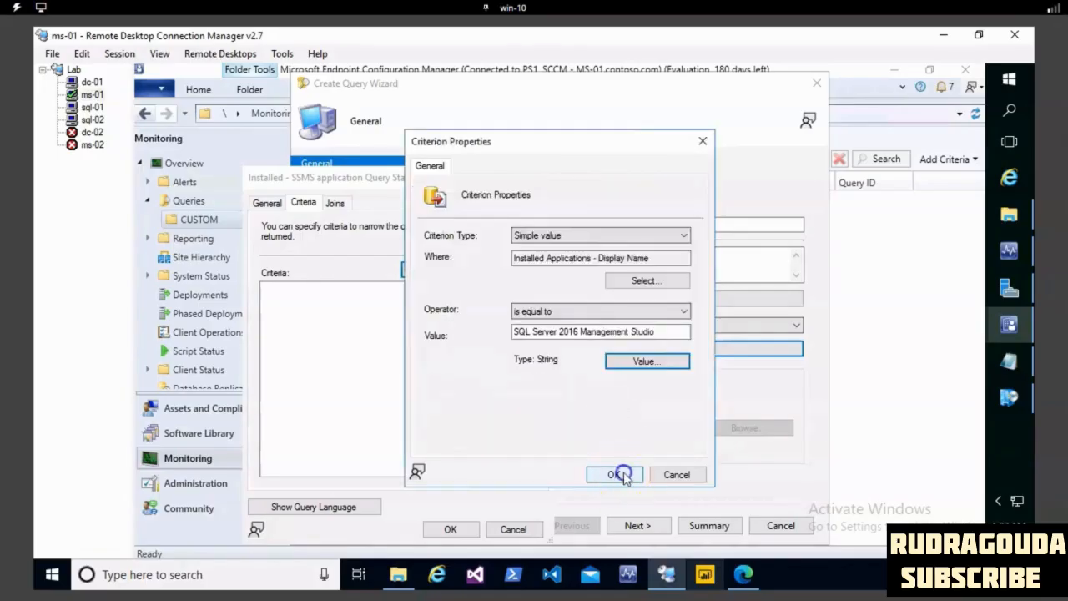
left_click(451, 526)
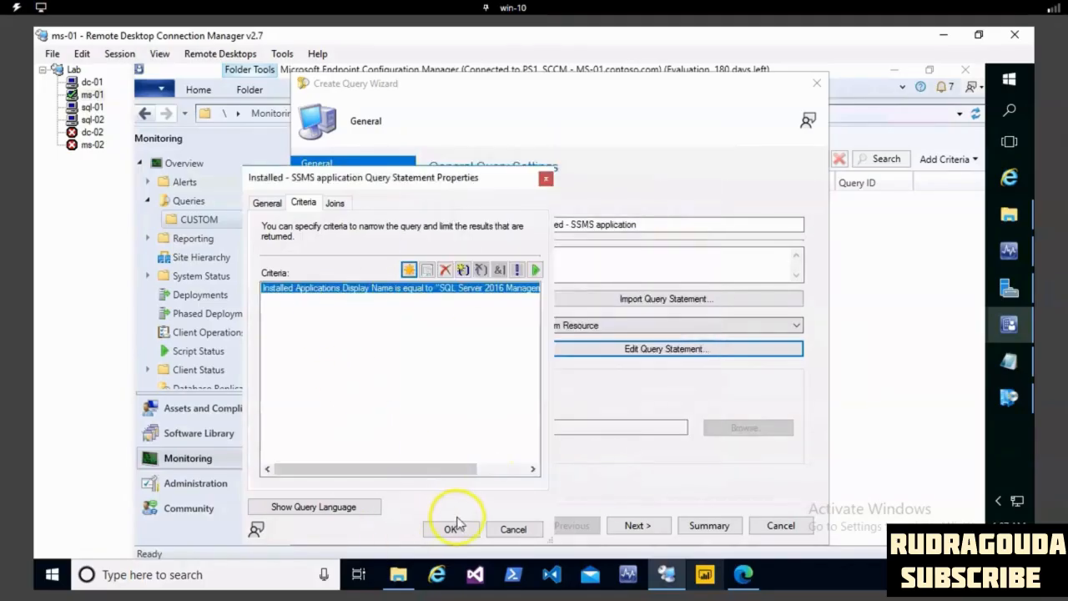
- Add the System Resource class's Name attribute, unsorted, to the query statement's results
left_click_drag(427, 182, 436, 103)
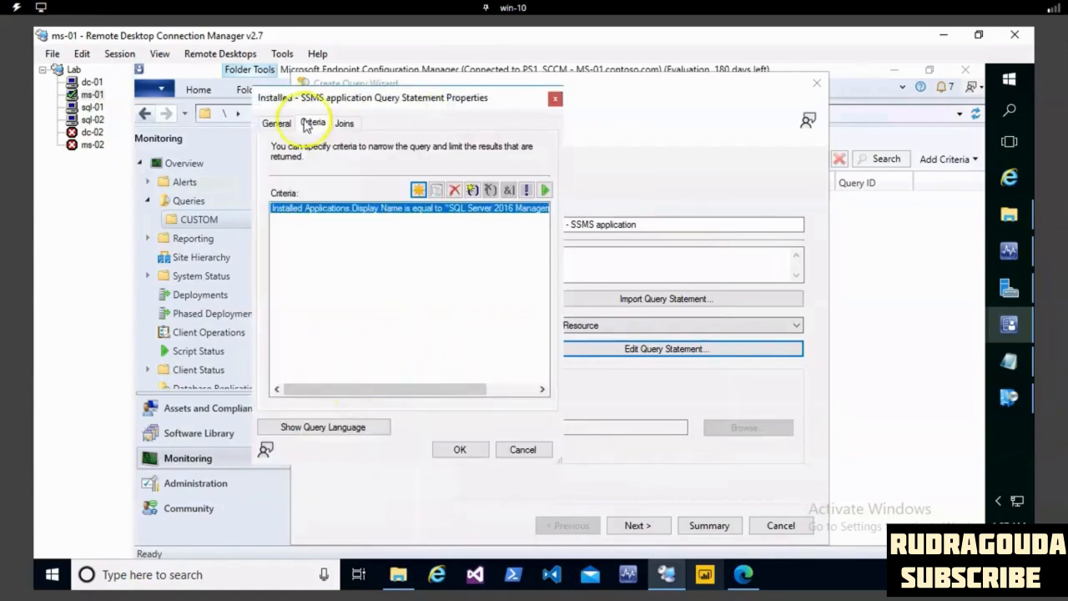
left_click(278, 123)
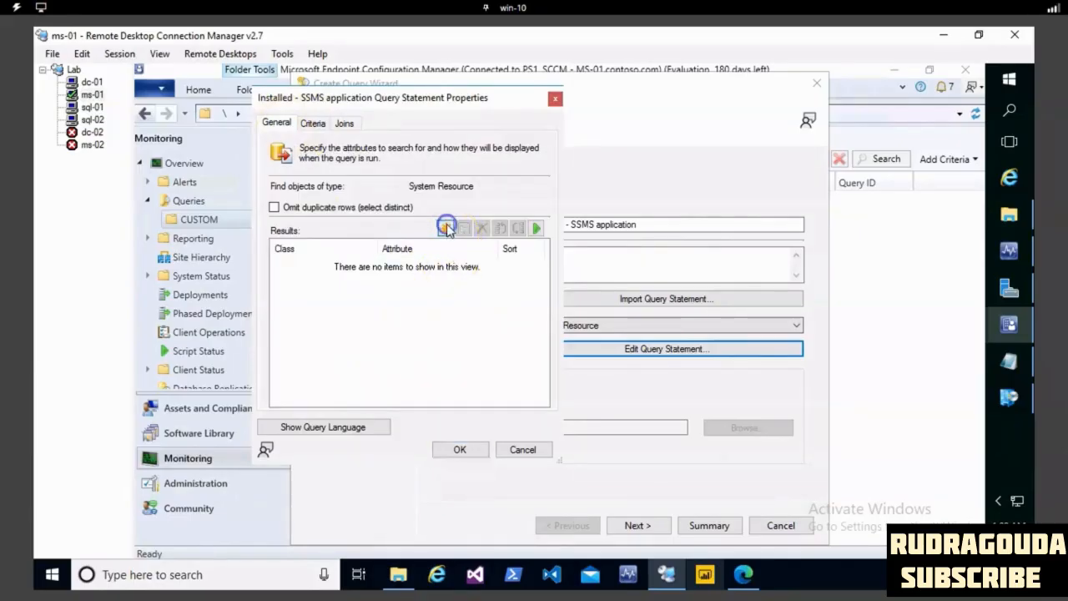
left_click(446, 227)
left_click(645, 250)
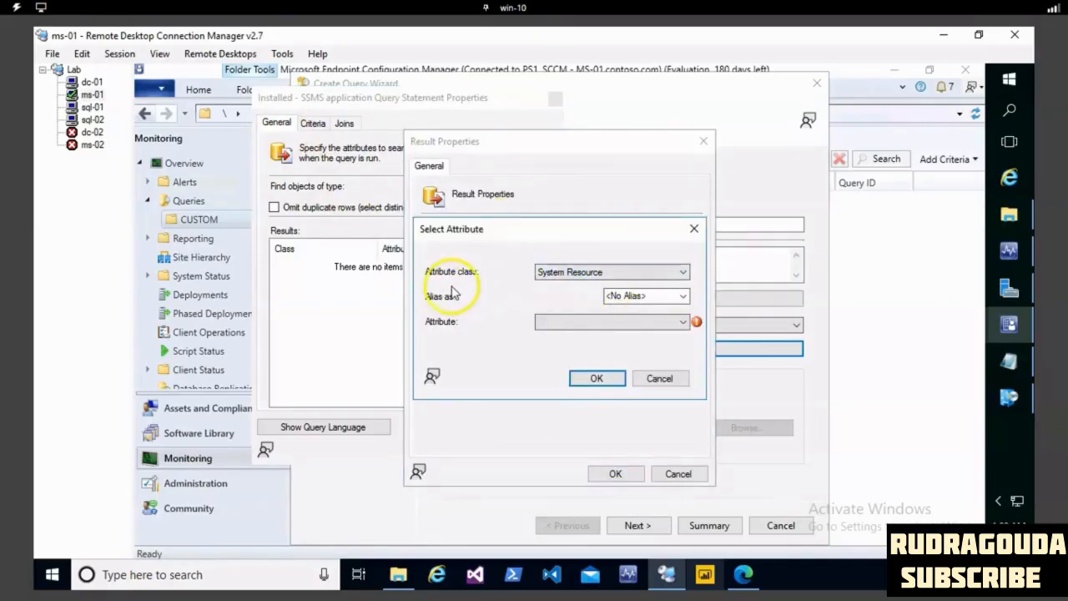
left_click(559, 322)
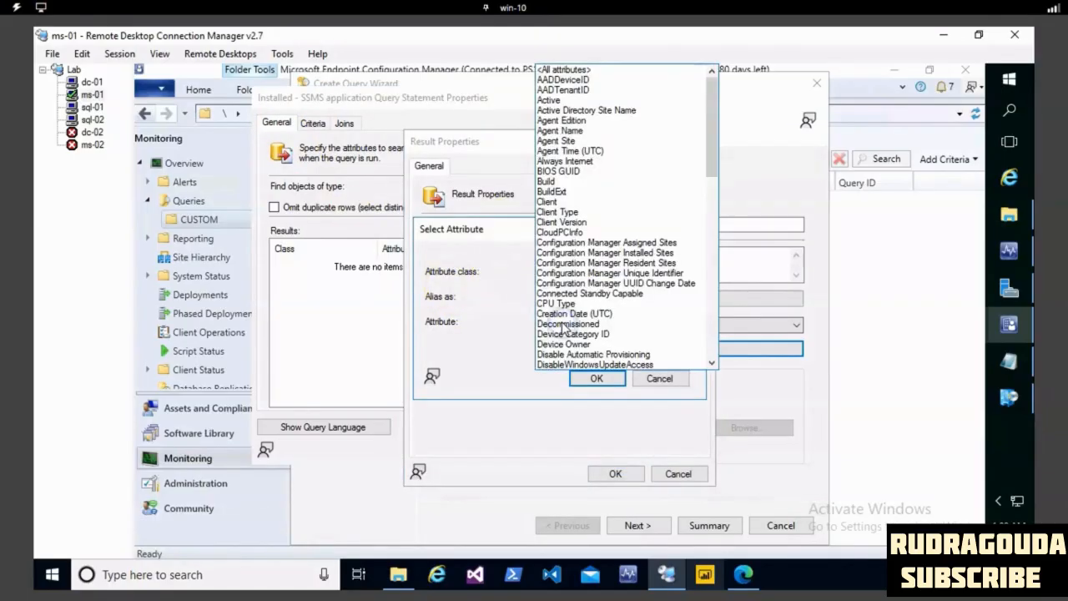
scroll(564, 327, "down", 8)
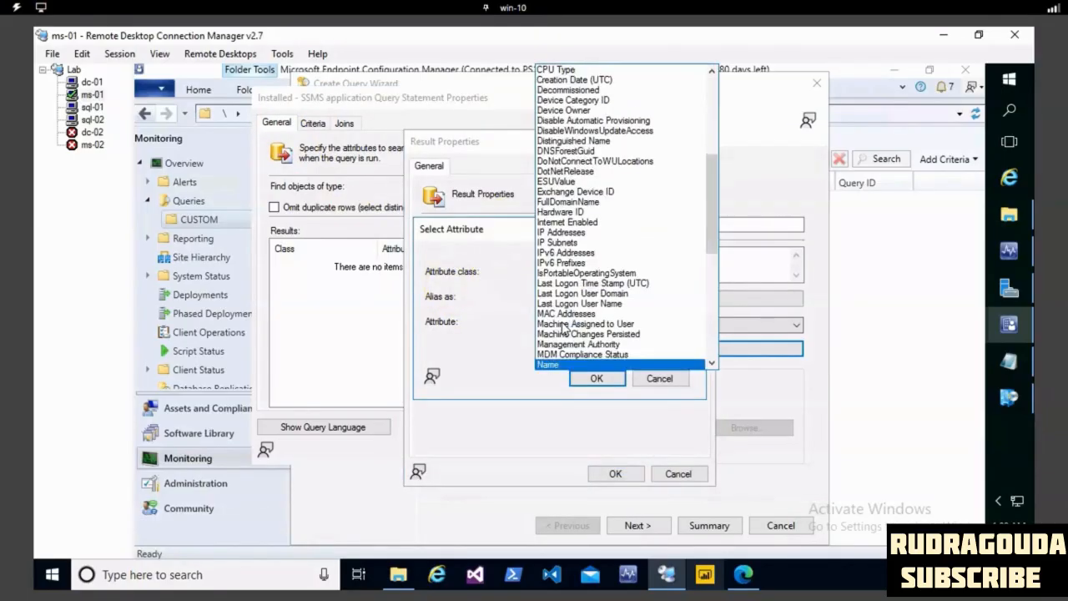
left_click(554, 365)
left_click(594, 378)
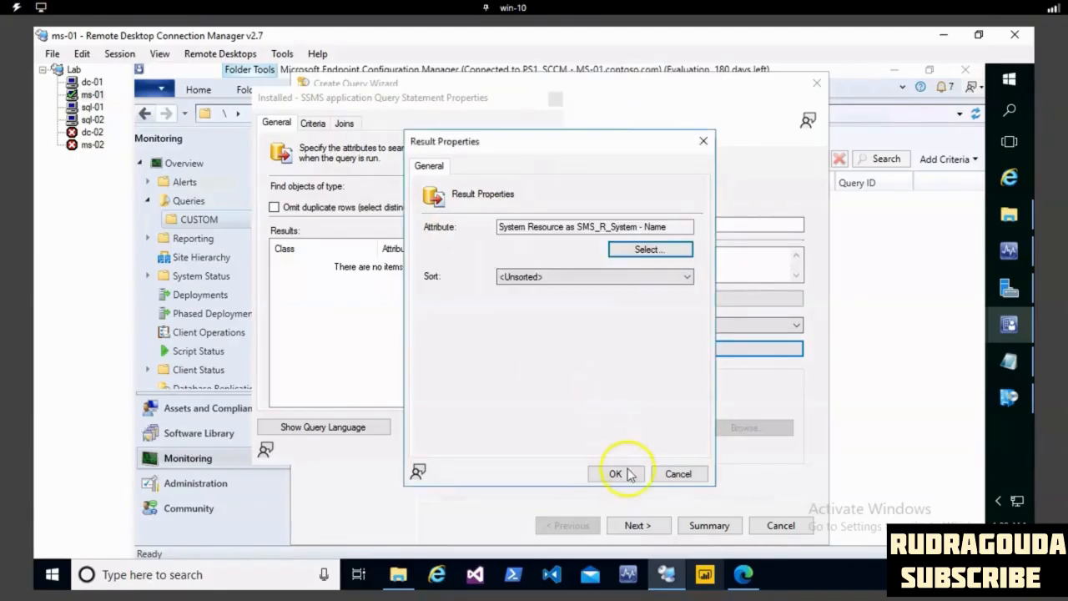
left_click(616, 473)
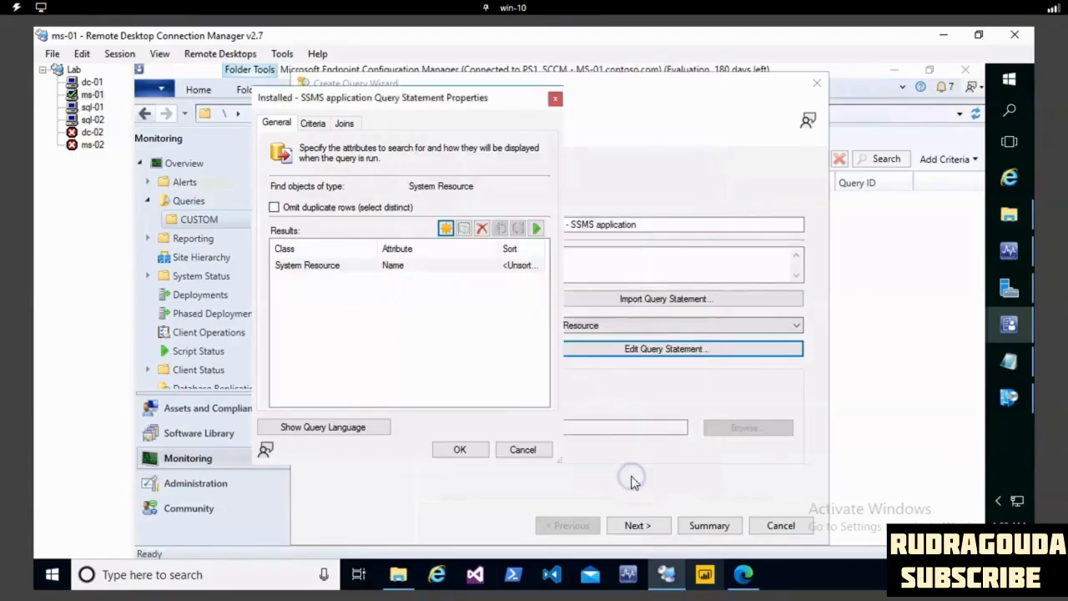
- Add the Installed Applications class's Display Name attribute, unsorted, as a second result of the query statement
left_click(450, 231)
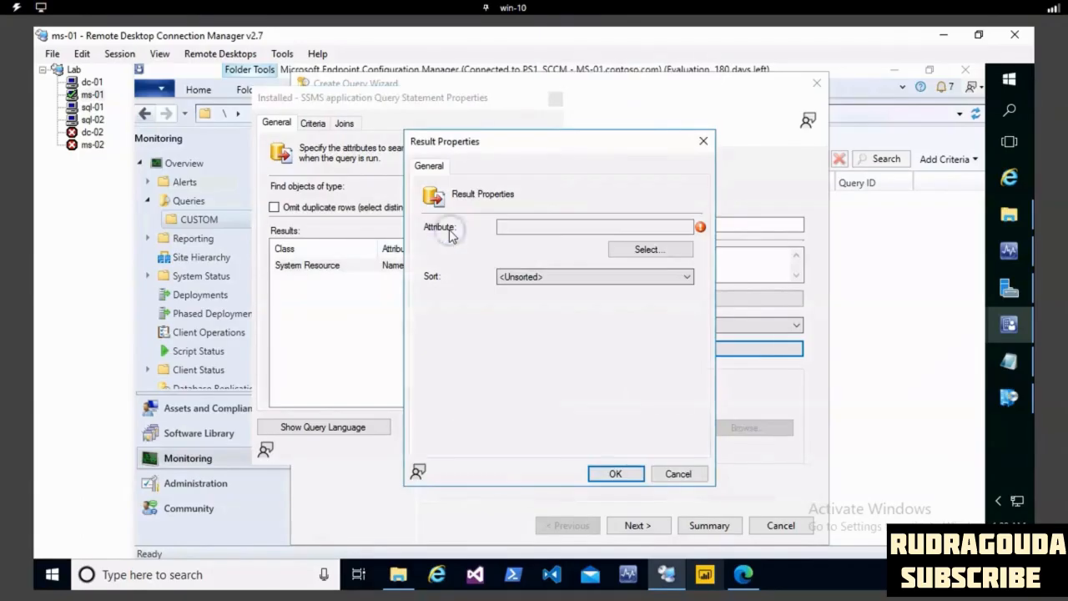
left_click(650, 248)
left_click(630, 275)
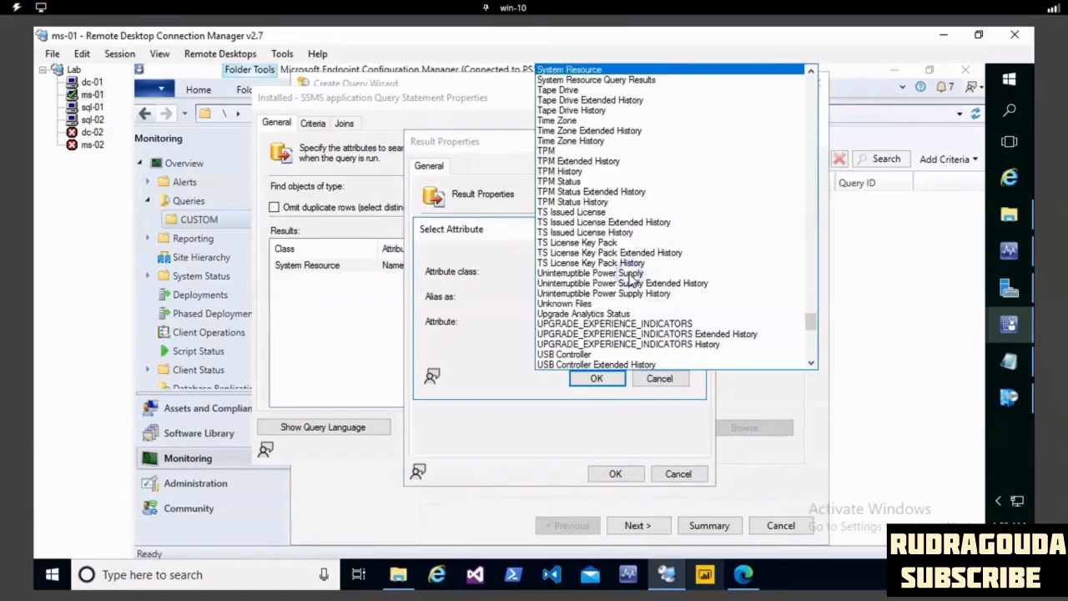
scroll(630, 280, "up", 20)
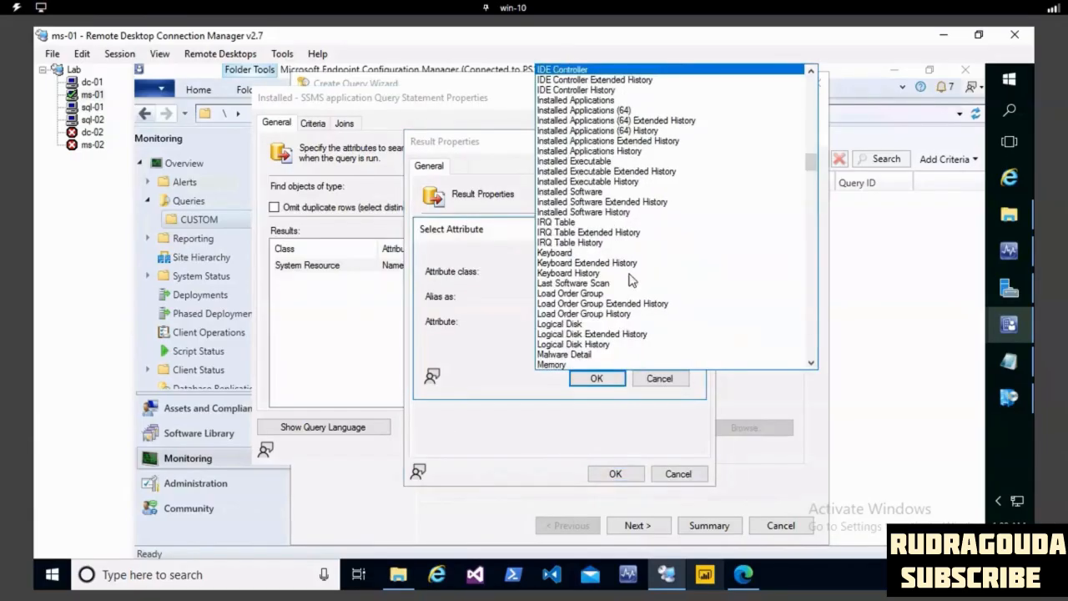
left_click(605, 101)
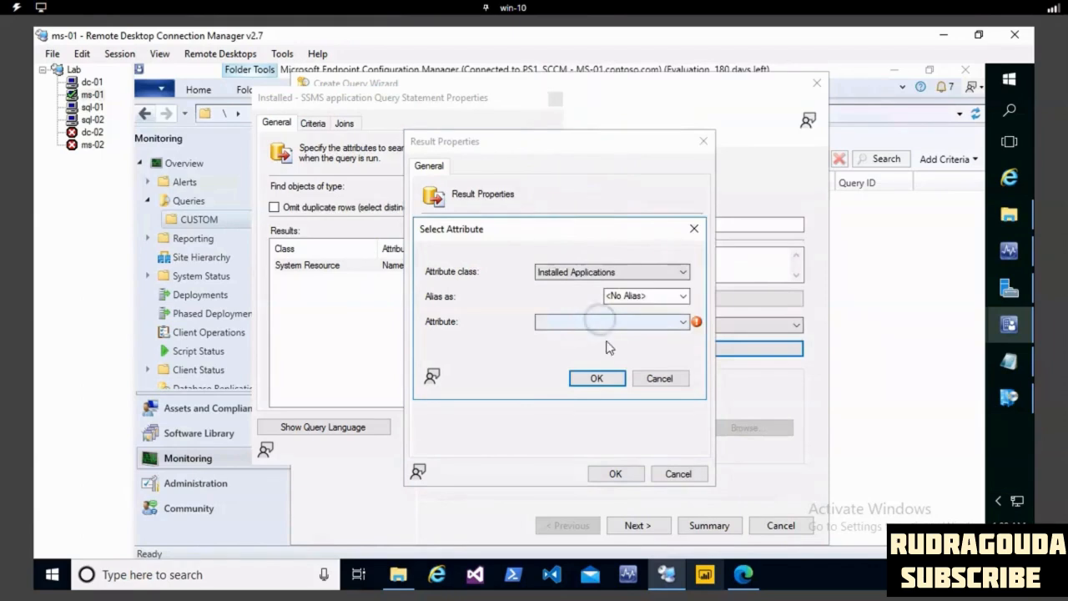
left_click(642, 322)
left_click(574, 343)
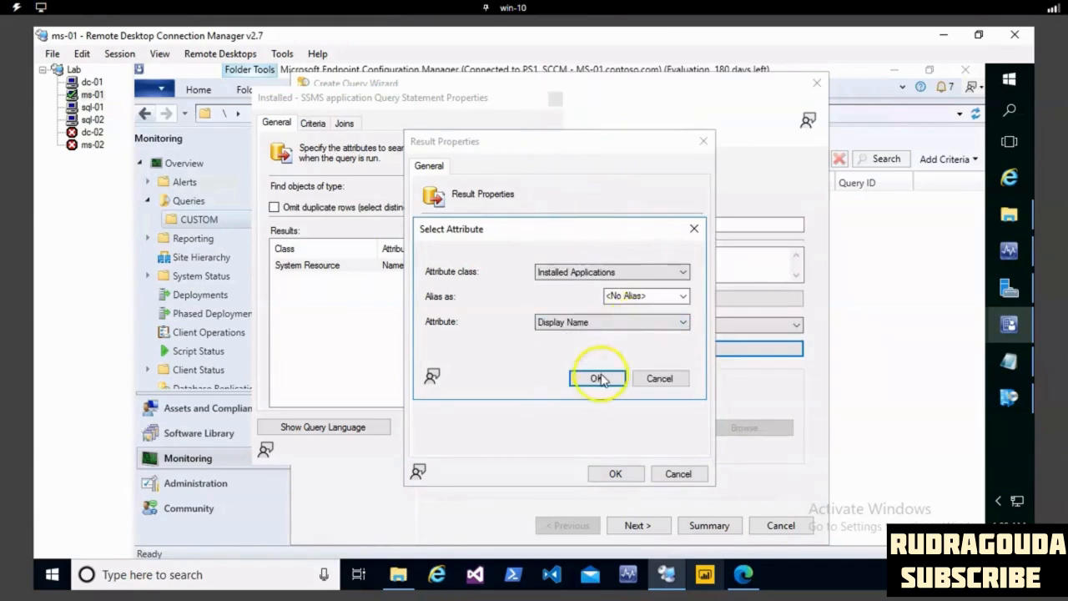
left_click(598, 378)
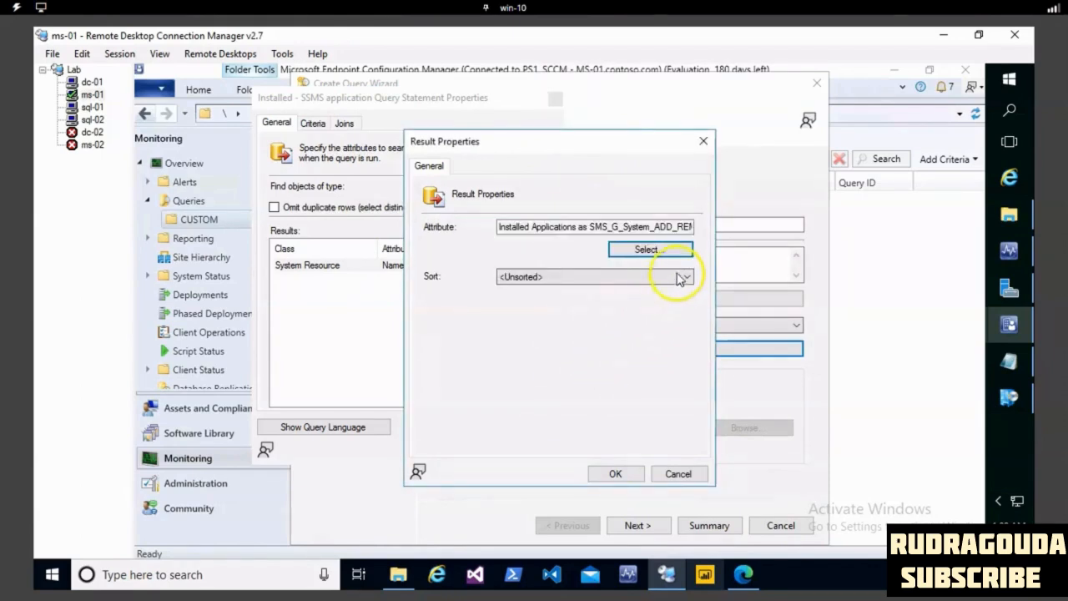
left_click(615, 474)
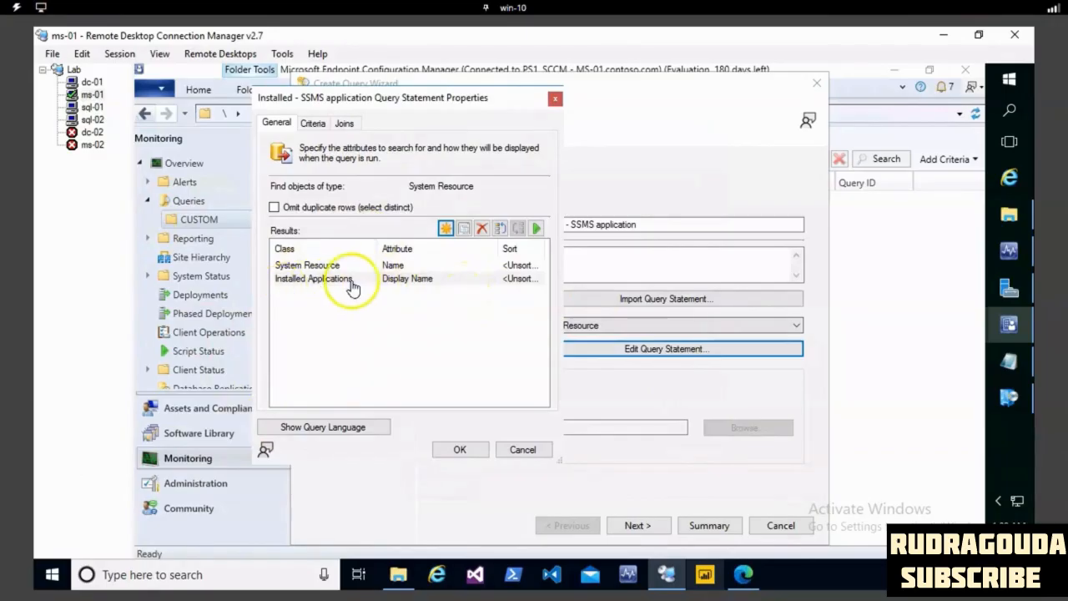
- Review the statement's criterion and its WQL text, and accept the query statement
left_click(312, 122)
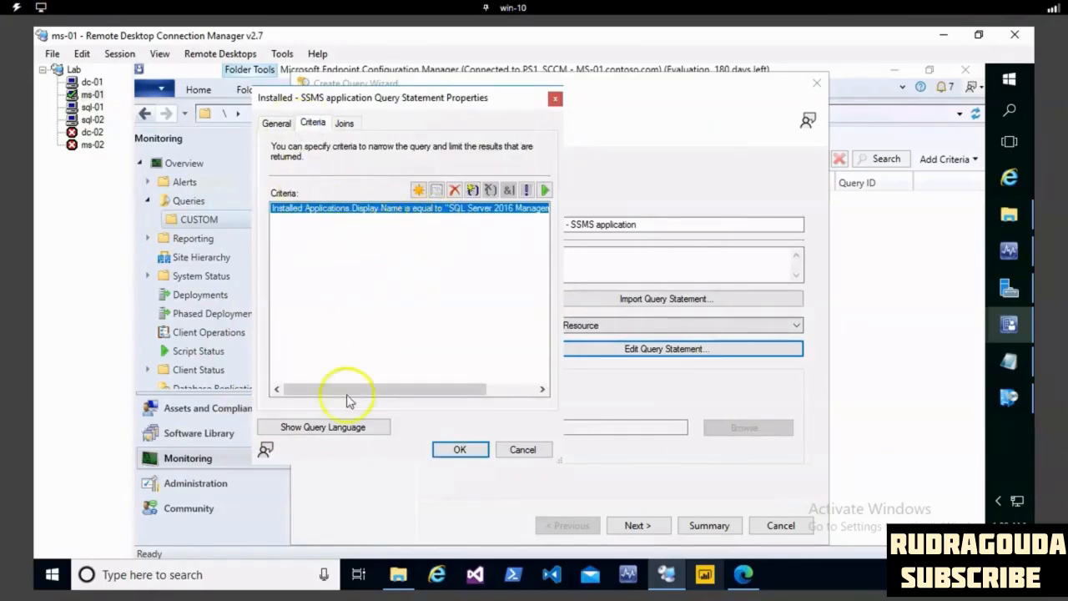
left_click(352, 426)
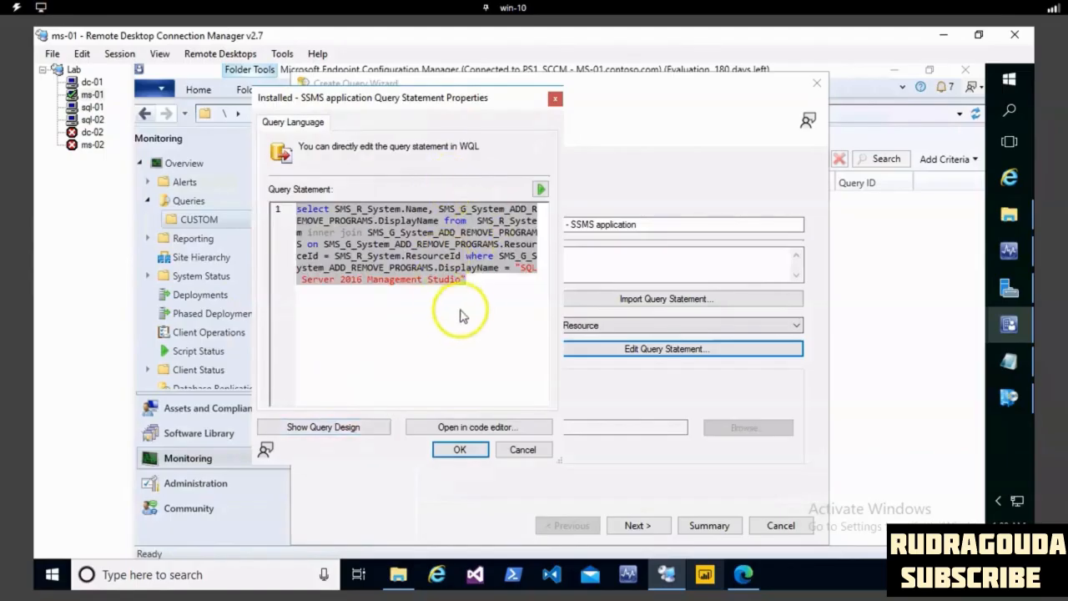
left_click(464, 282)
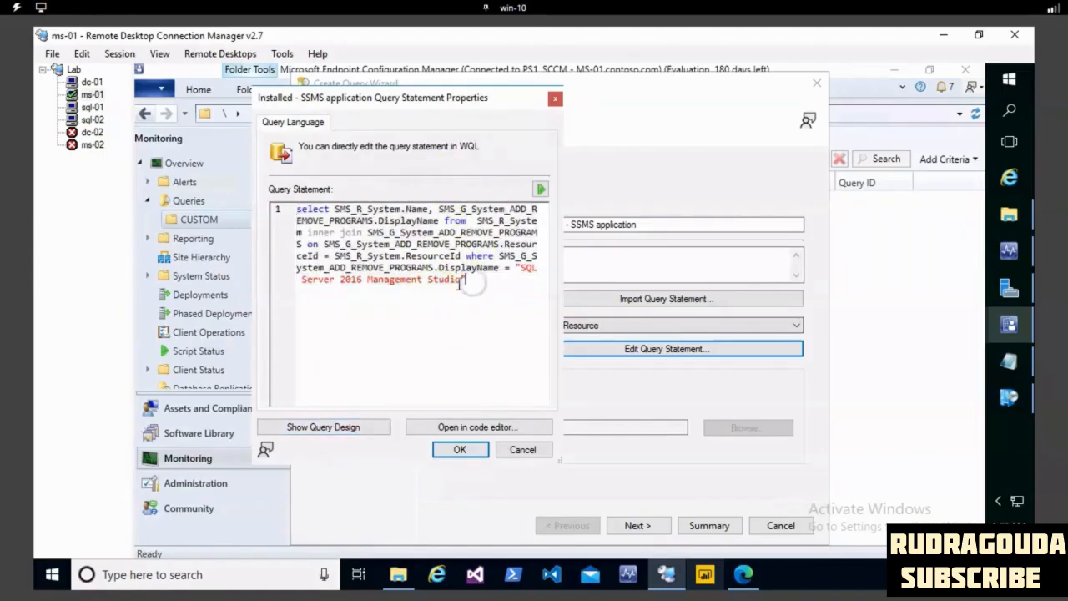
left_click(459, 450)
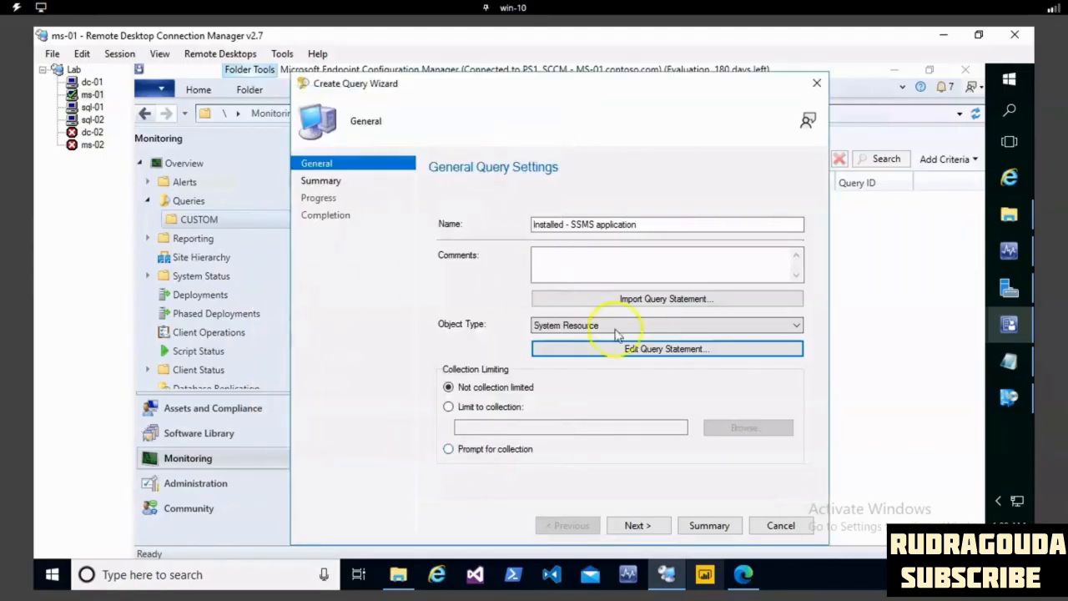
- Accept the summarized settings to create the "Installed - SSMS application" query and close the wizard
left_click(640, 525)
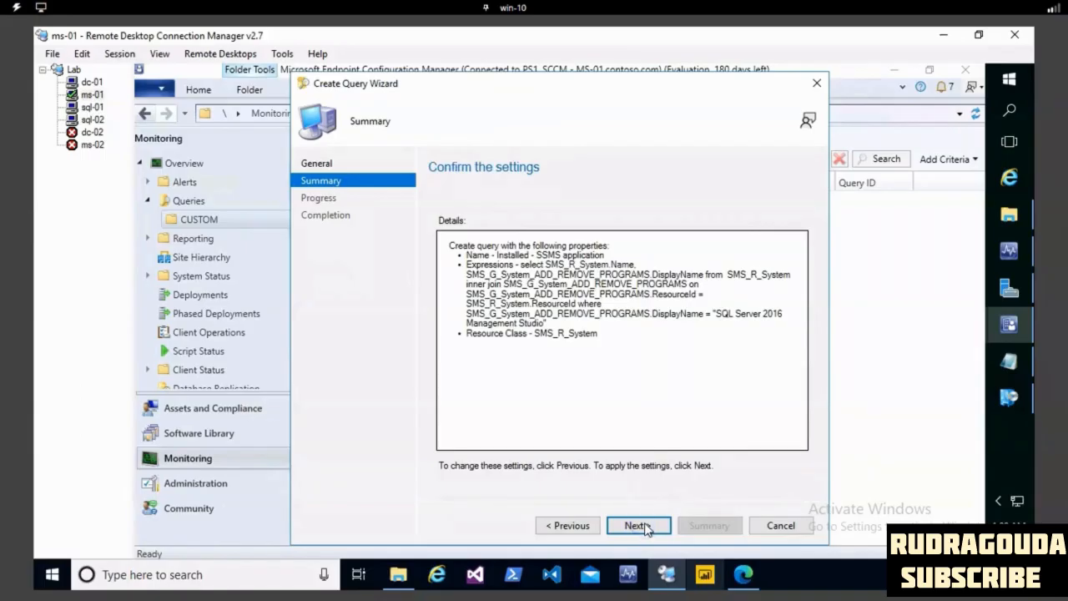
left_click(641, 525)
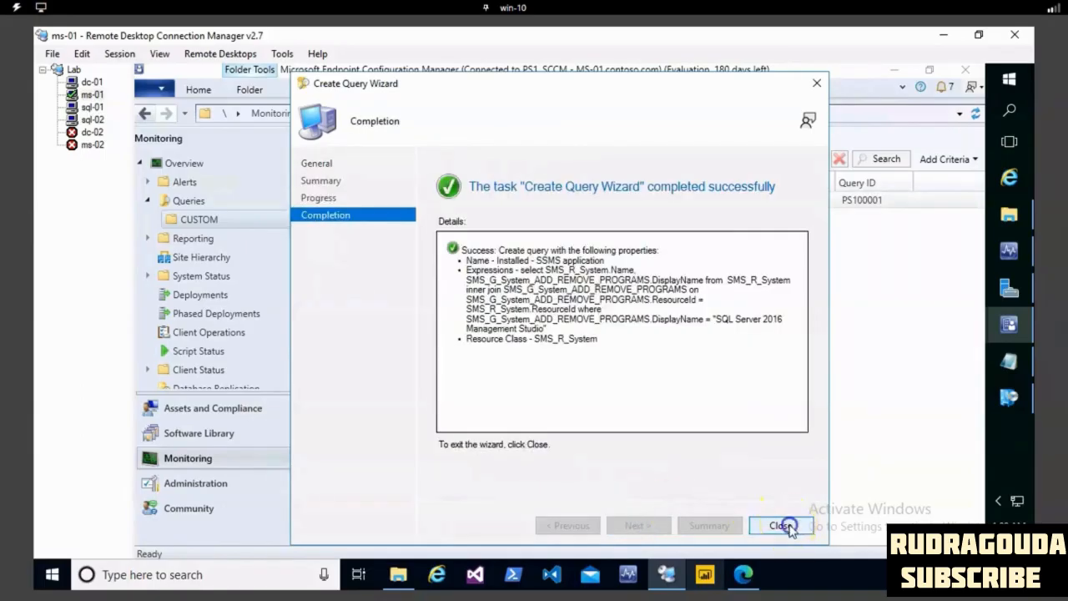
left_click(784, 526)
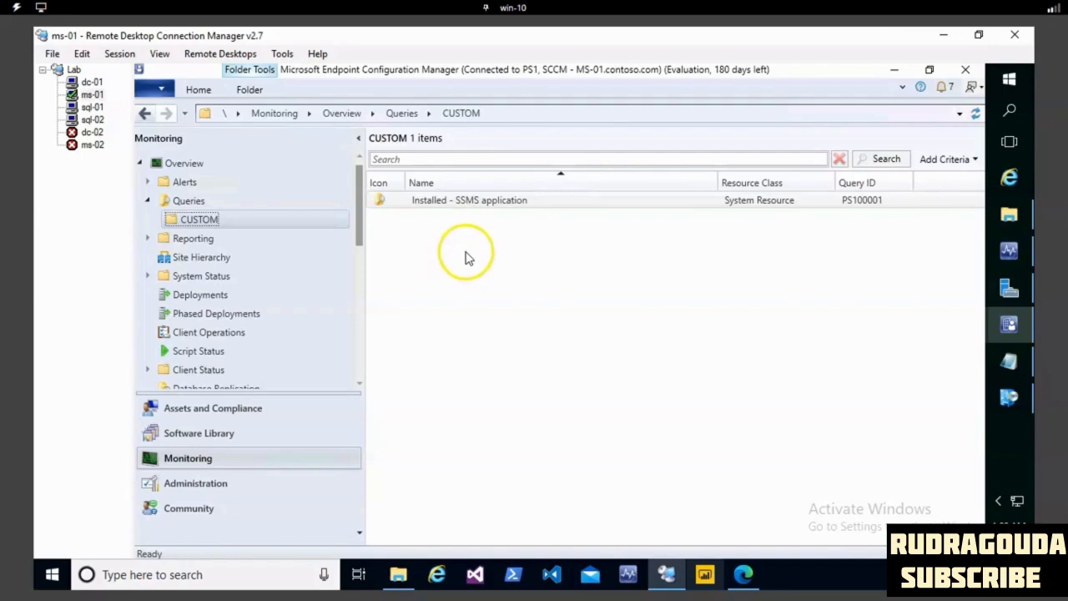
- Run the "Installed - SSMS application" query and widen the Display Name column to read the full application names
left_click(471, 204)
right_click(471, 203)
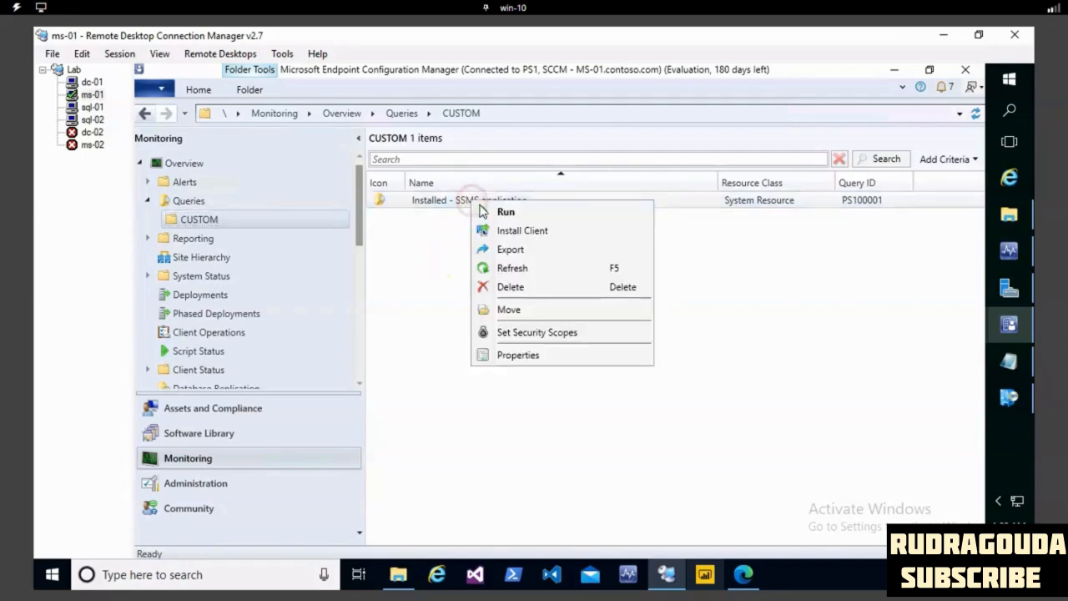
left_click(442, 199)
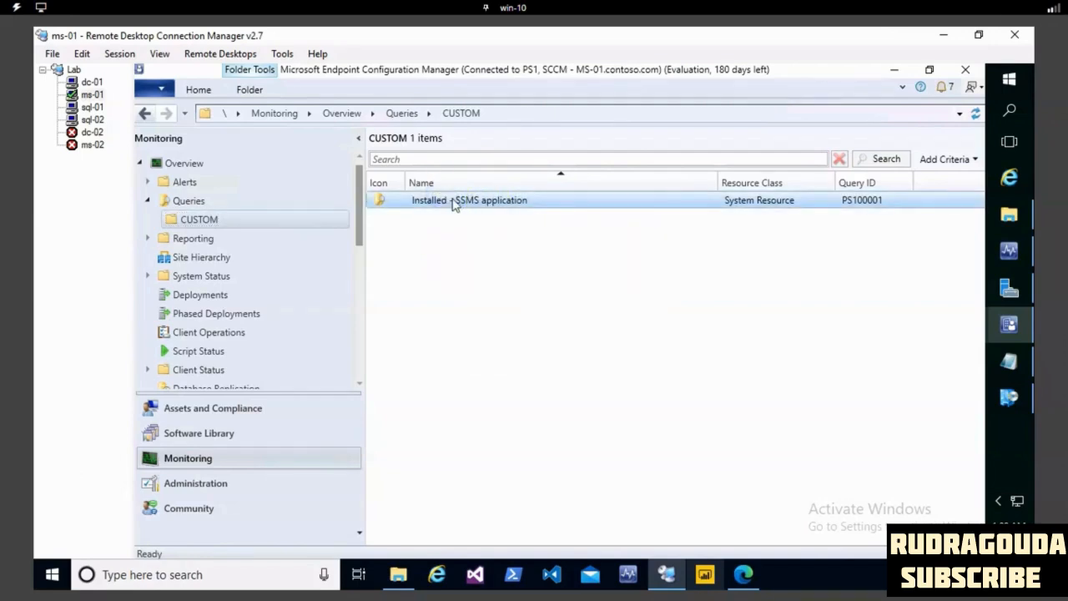
double_click(452, 200)
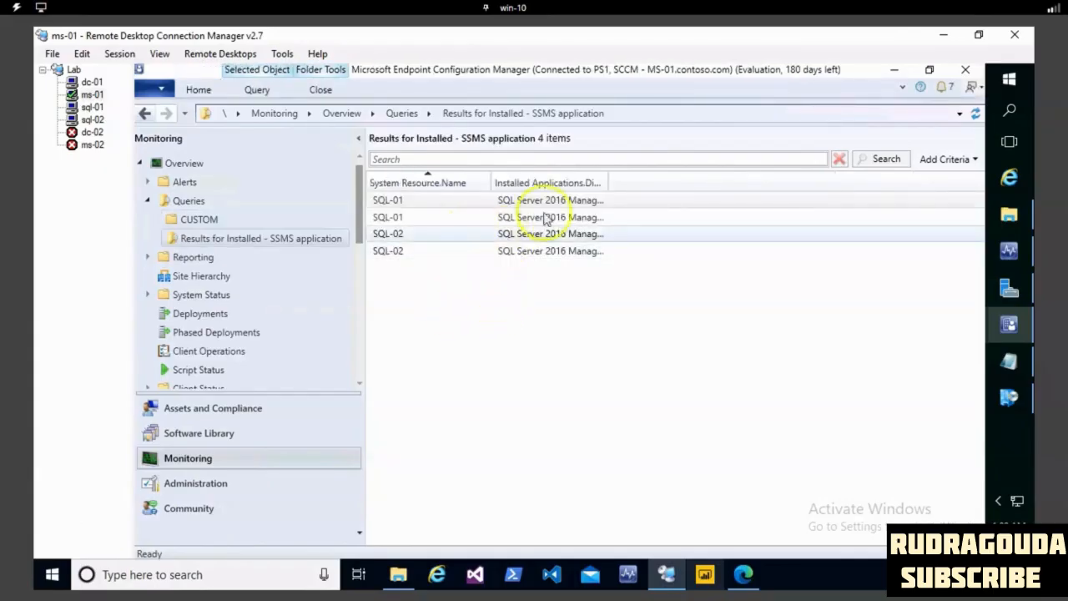
double_click(606, 181)
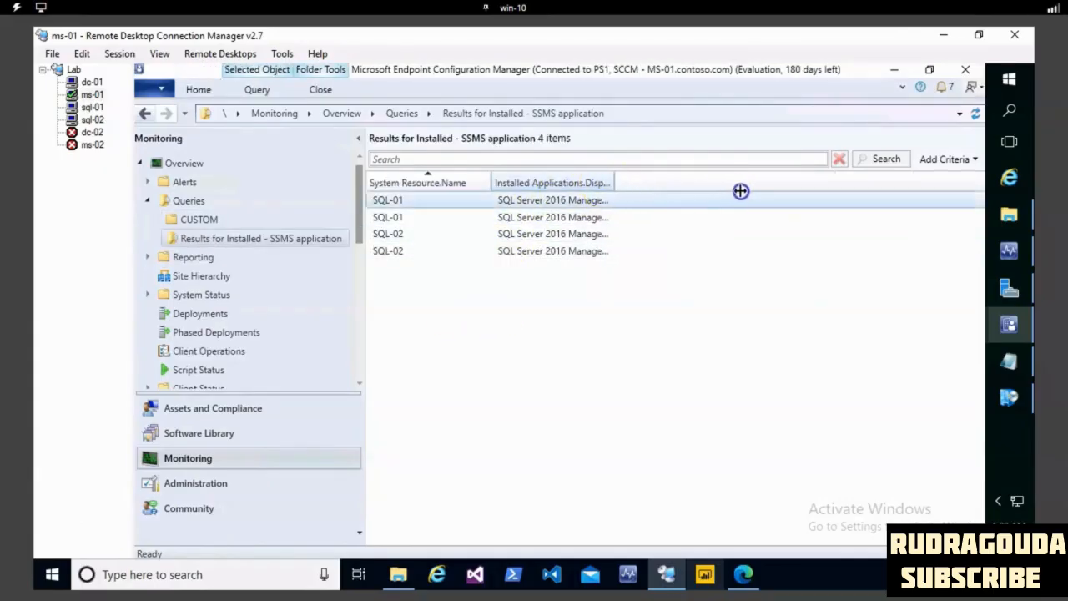
left_click_drag(745, 190, 745, 190)
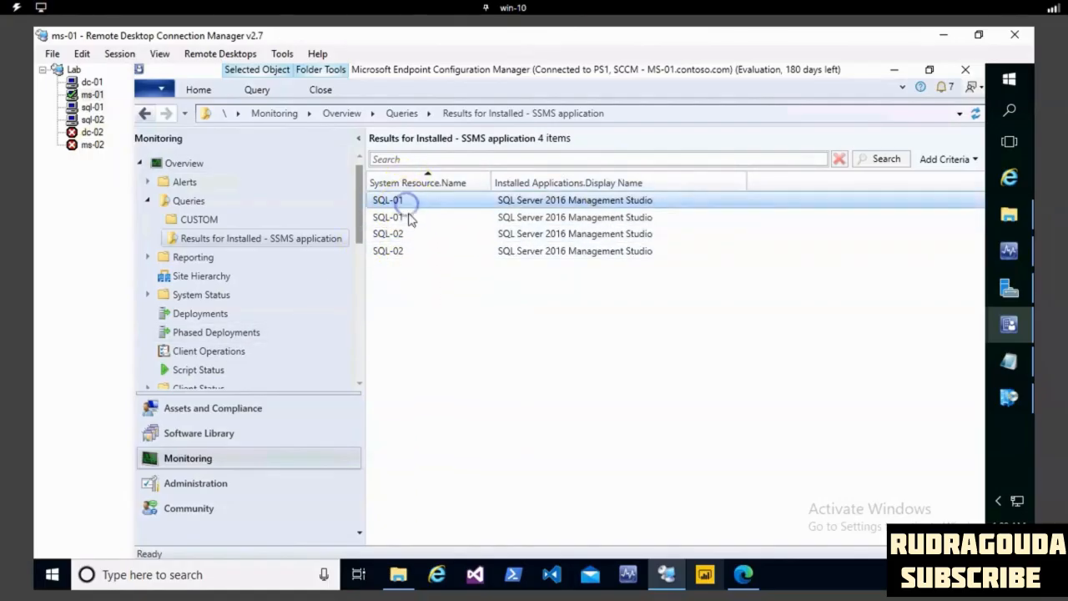
- Reopen the SSMS query's results, check the actions available there, and widen the Display Name column again
right_click(472, 287)
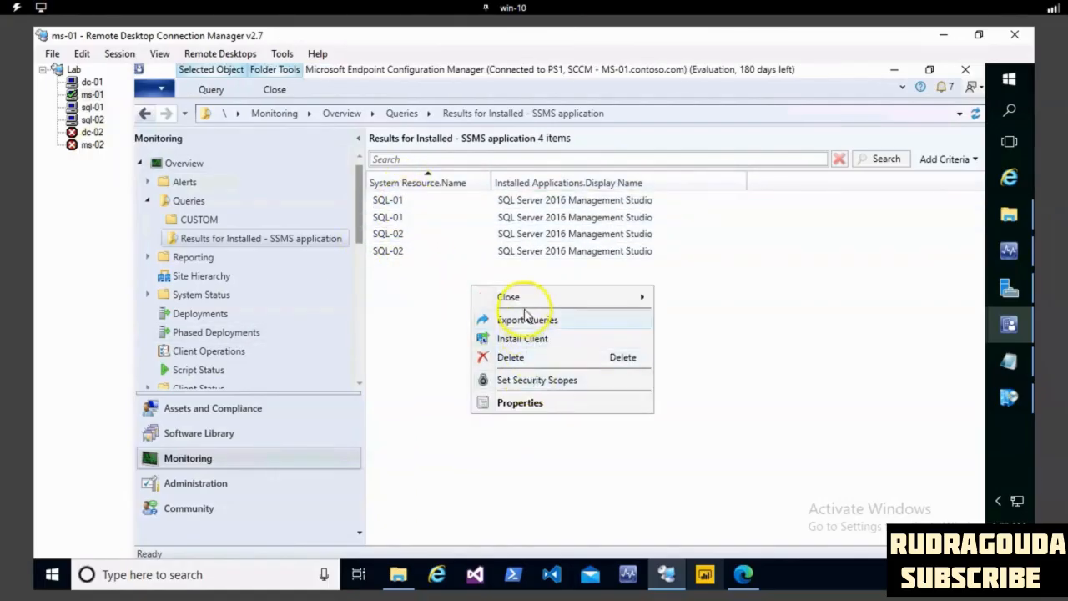
left_click(219, 220)
left_click(222, 238)
right_click(534, 310)
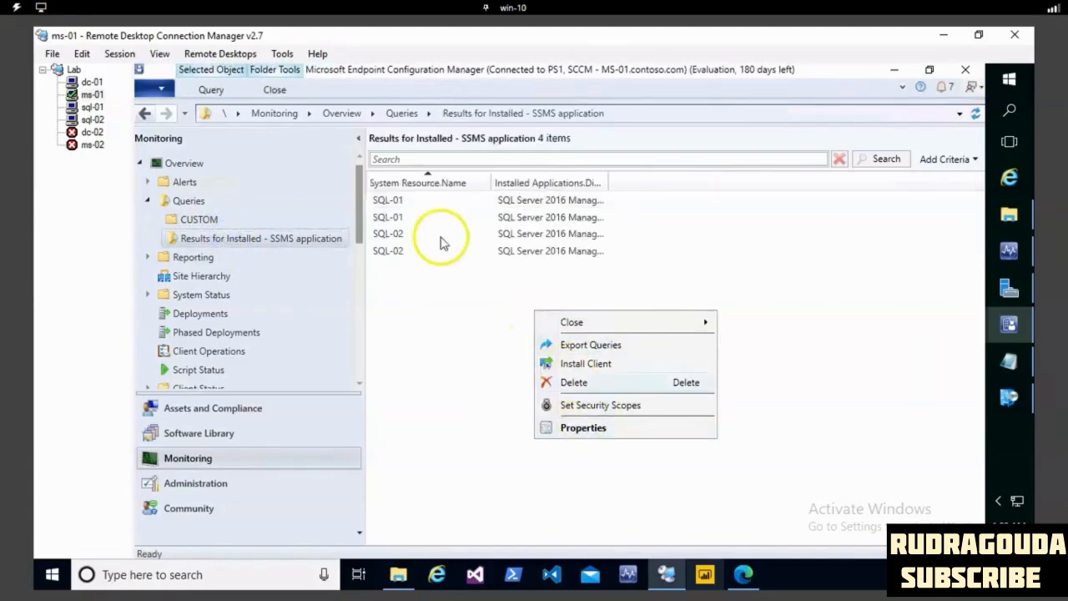
left_click(412, 204)
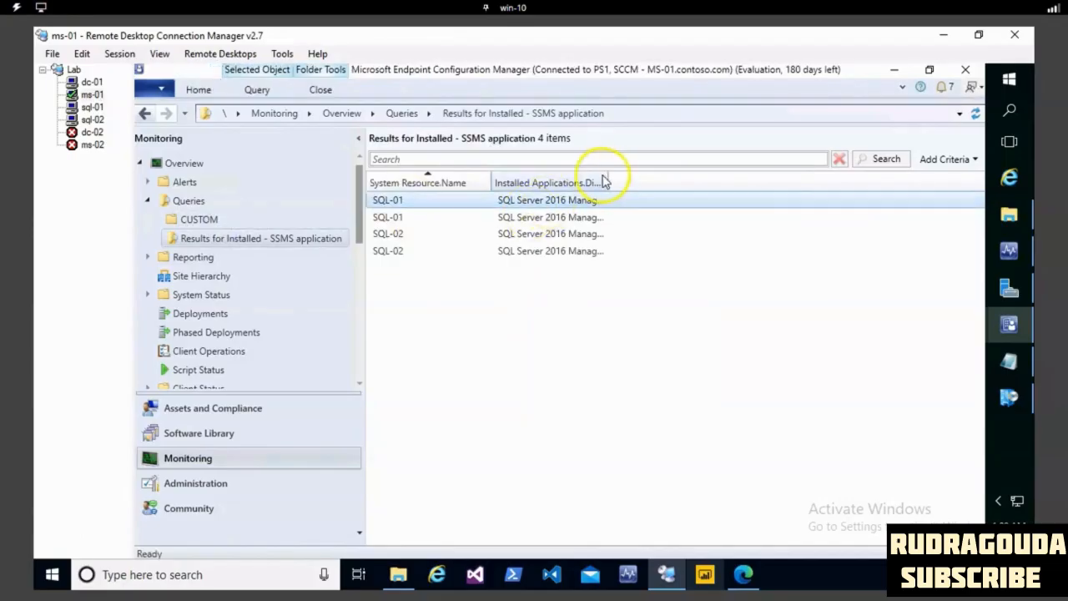
left_click_drag(606, 174, 787, 185)
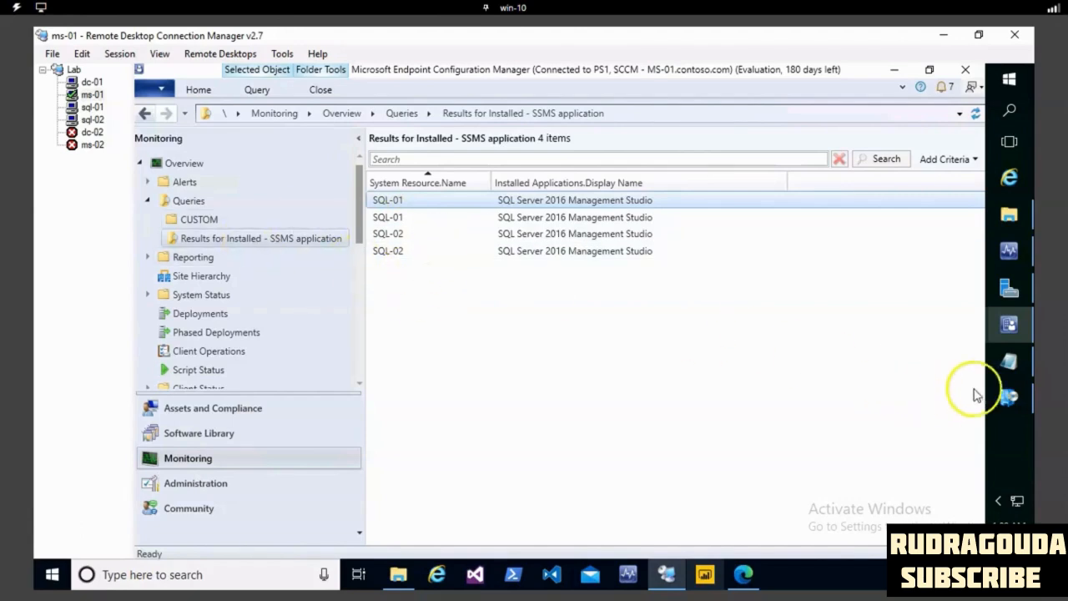
- Start another new query in the CUSTOM folder and name it "Google chrome"
left_click(199, 219)
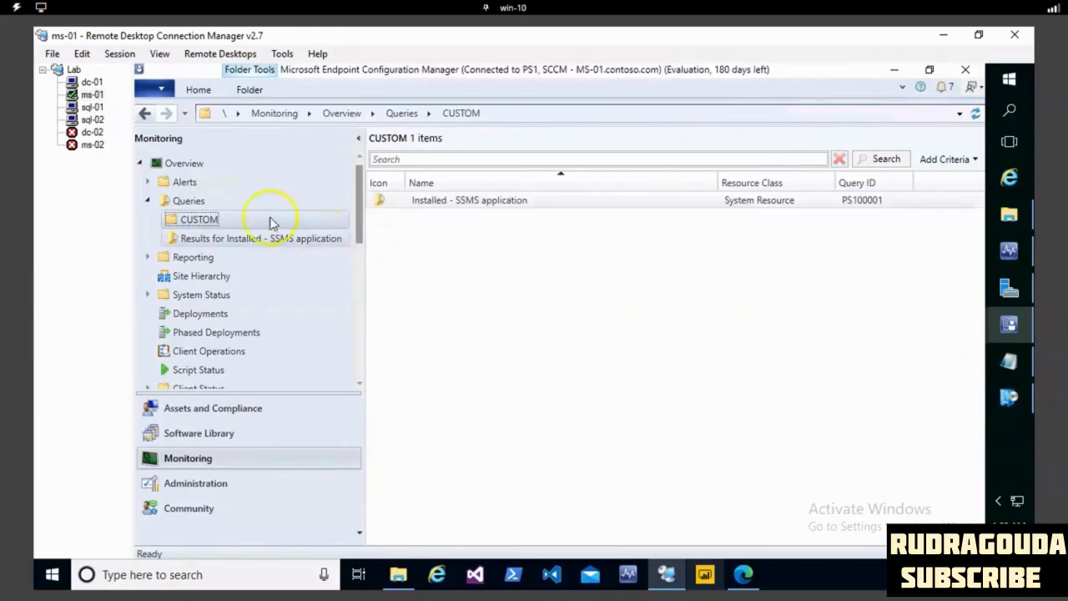
right_click(225, 225)
left_click(274, 234)
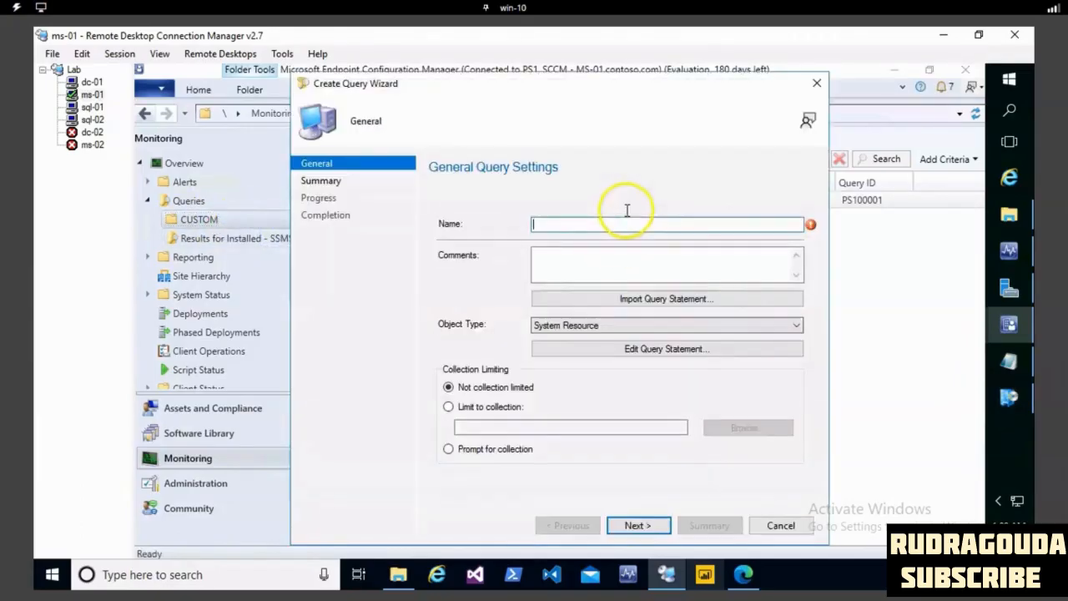
type("Google chrome")
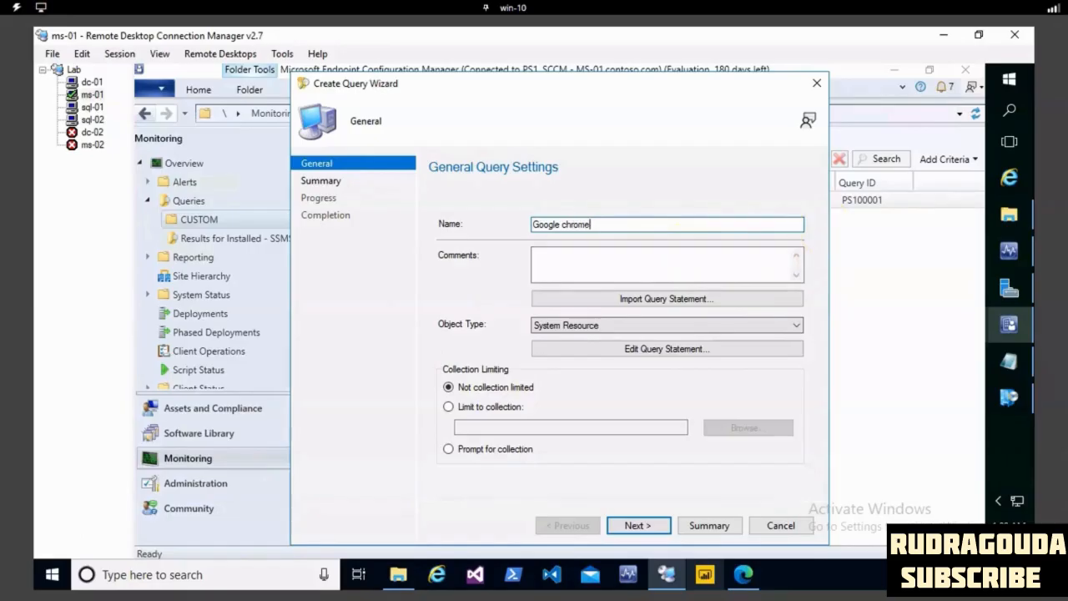
- Edit the query statement of the "Google chrome" query and add the Name attribute of the System Resource class to its results
left_click(693, 348)
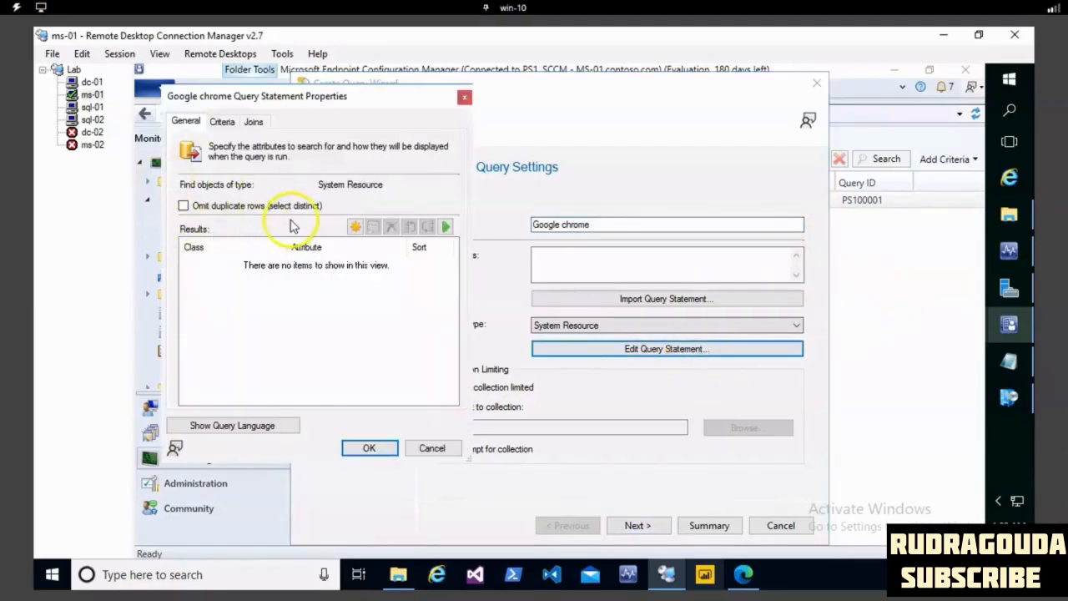
left_click(355, 227)
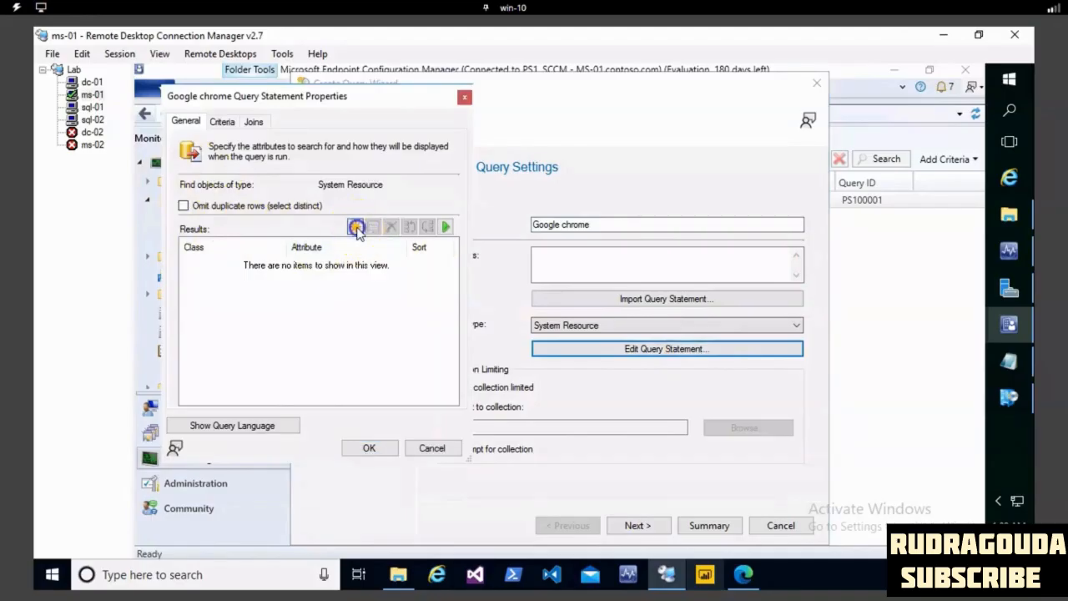
left_click(643, 247)
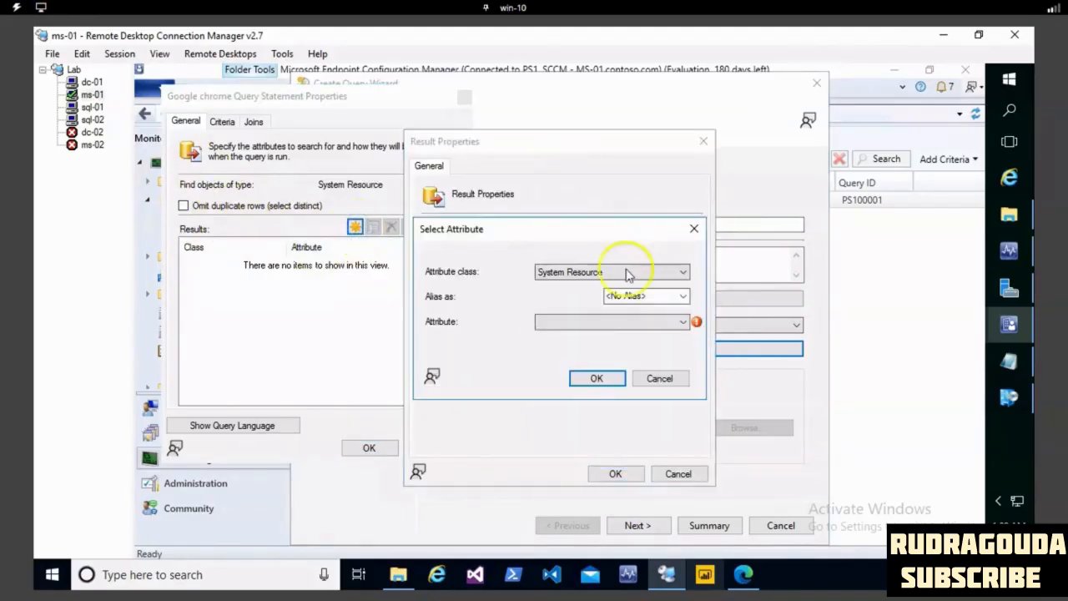
left_click(606, 321)
key("n")
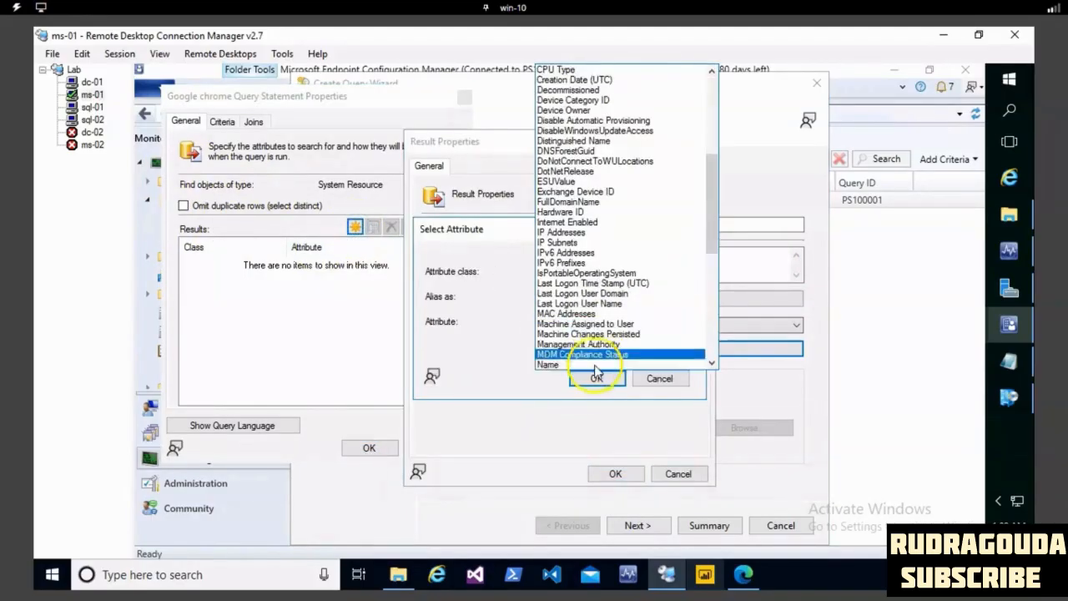
left_click(597, 373)
left_click(601, 376)
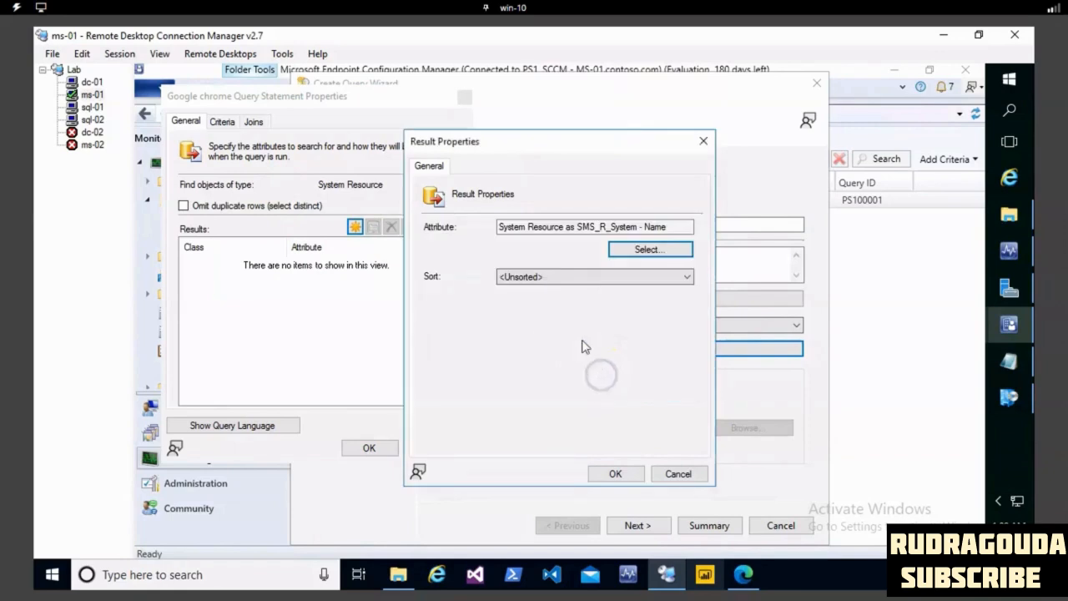
left_click(620, 472)
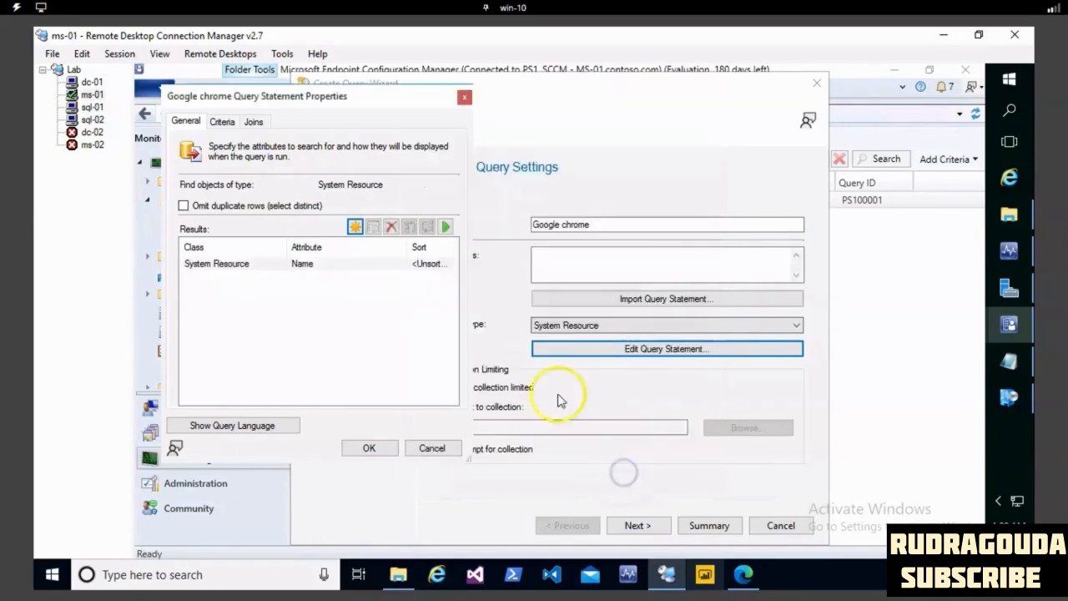
- Add the Product Name attribute of the Installed Software class as a second result column of the query
left_click(350, 227)
left_click(649, 250)
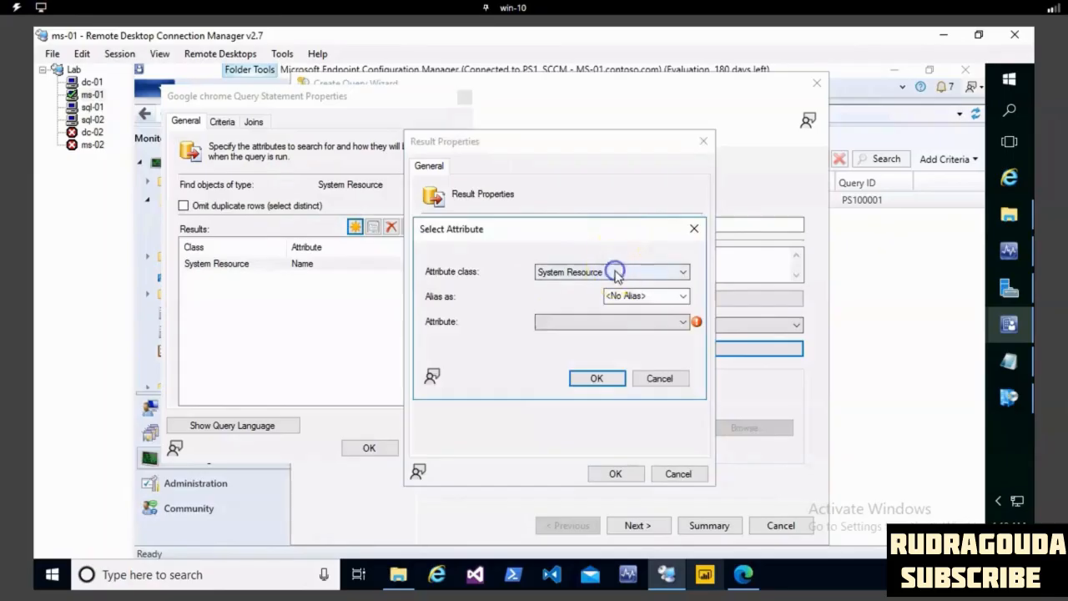
left_click(615, 272)
scroll(616, 276, "up", 10)
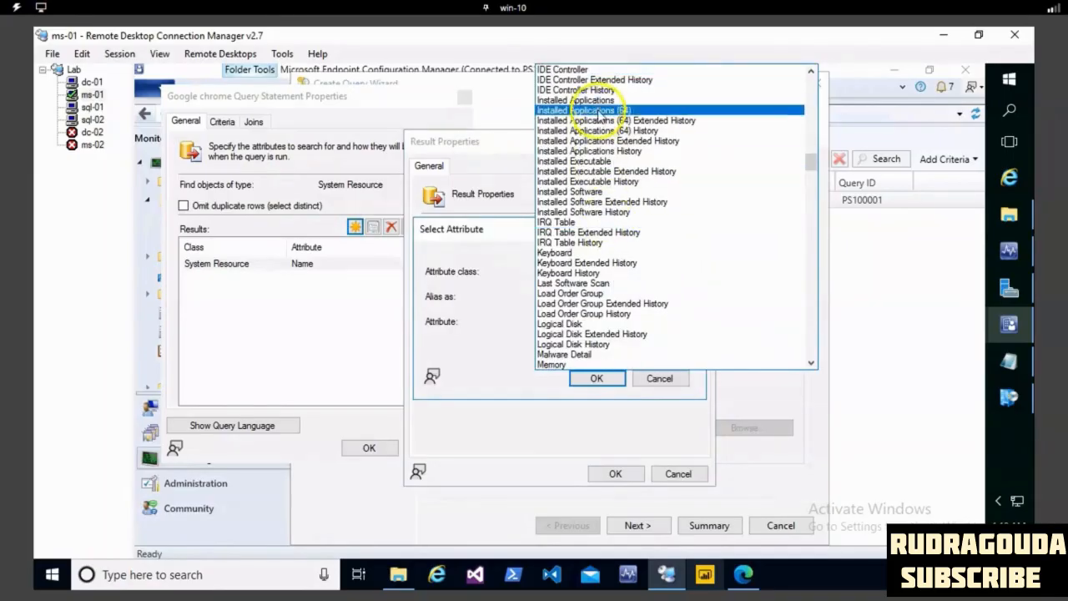
left_click(585, 191)
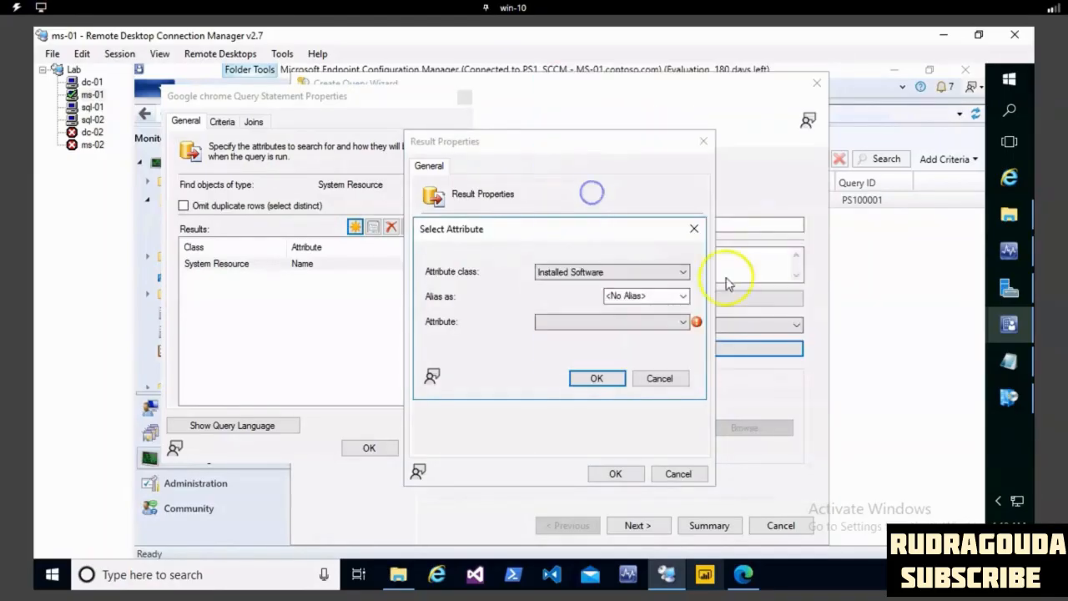
left_click(674, 321)
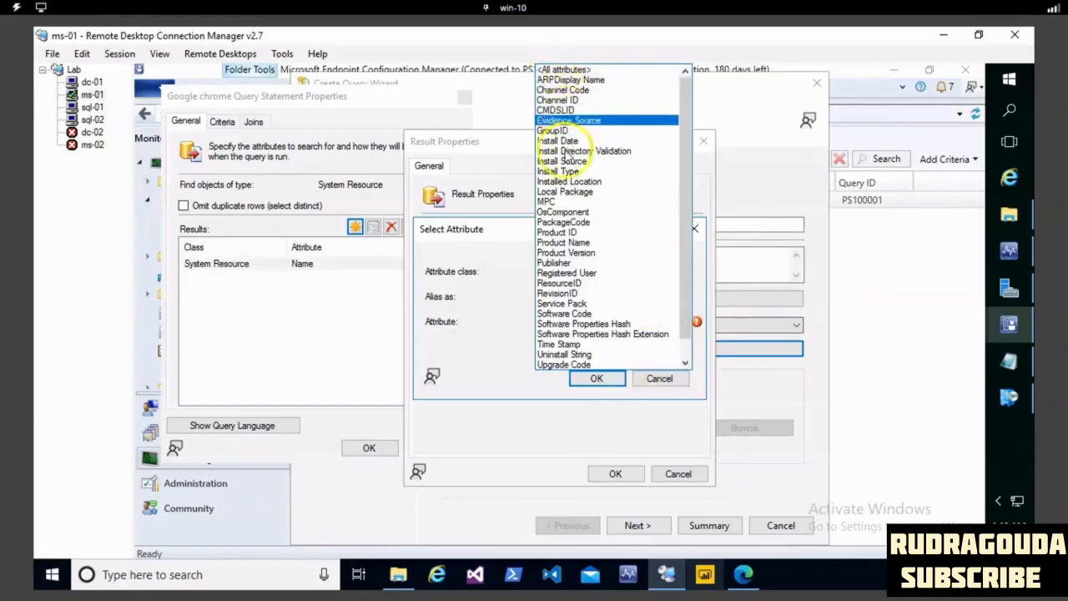
left_click(583, 244)
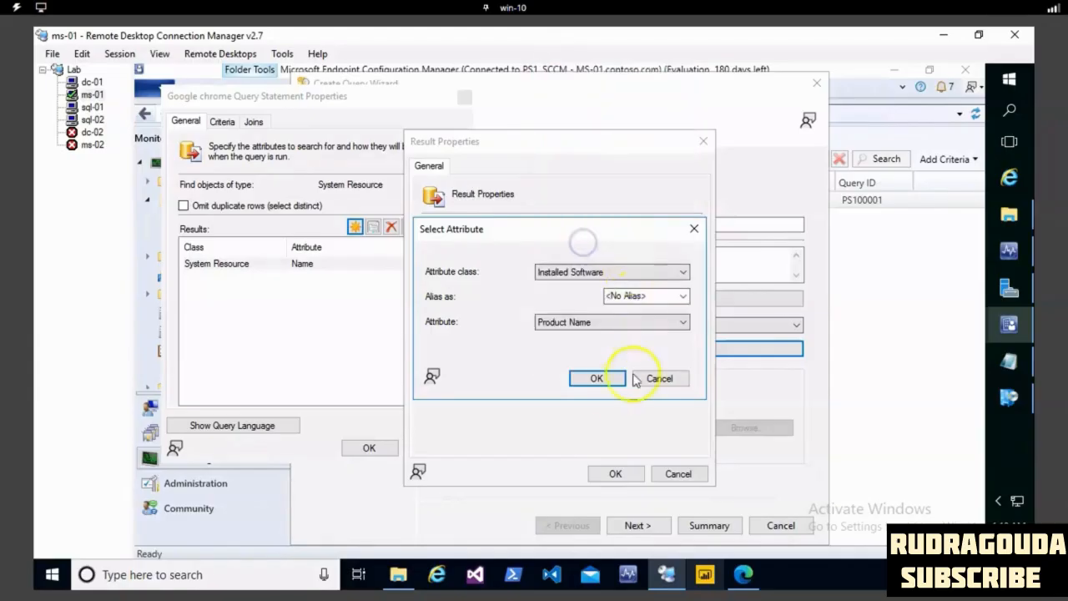
left_click(596, 378)
left_click(616, 474)
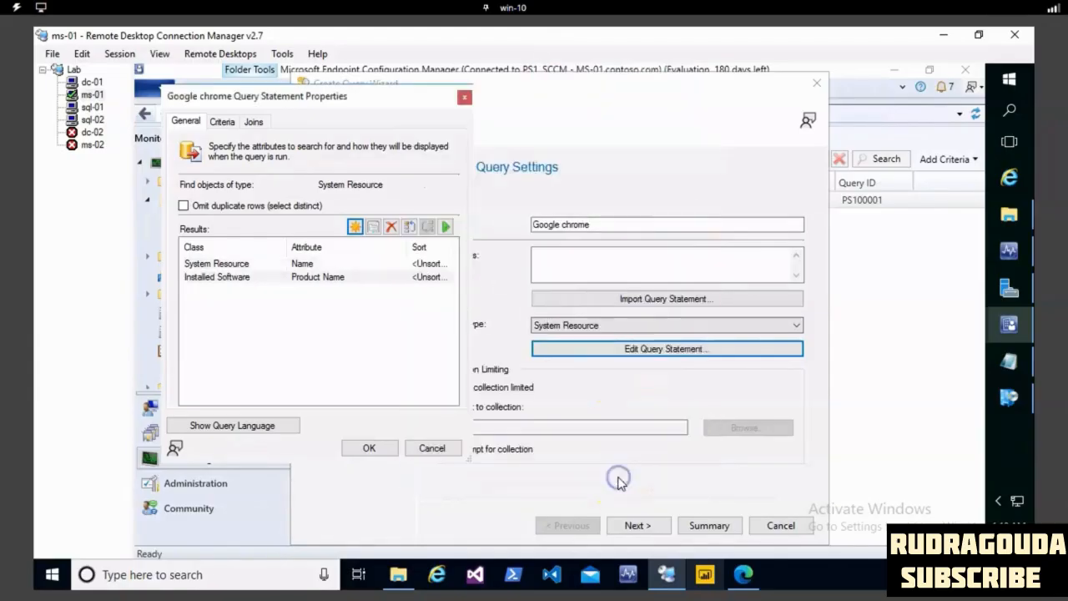
- Start a simple value criterion for the query based on the Product Name attribute of the Installed Software class
left_click(222, 122)
left_click(327, 189)
left_click(651, 279)
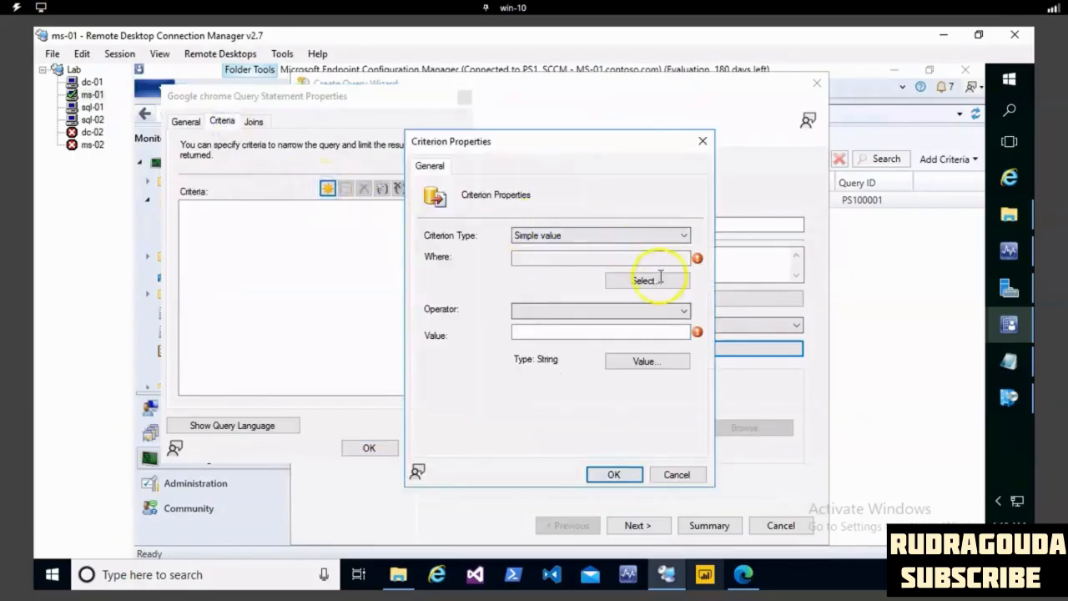
left_click(678, 274)
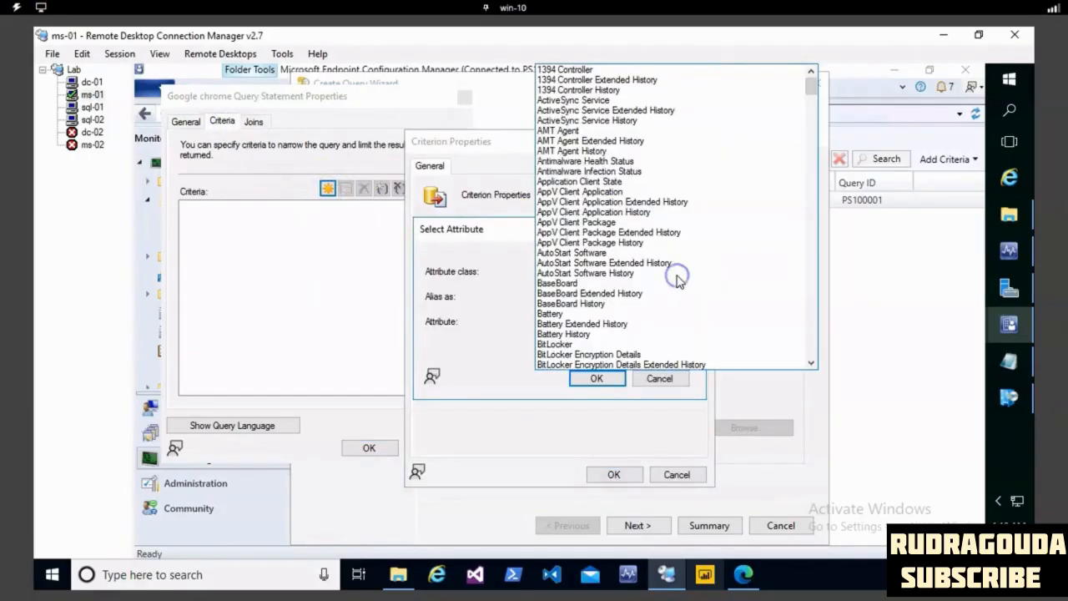
scroll(678, 282, "down", 20)
scroll(633, 304, "down", 4)
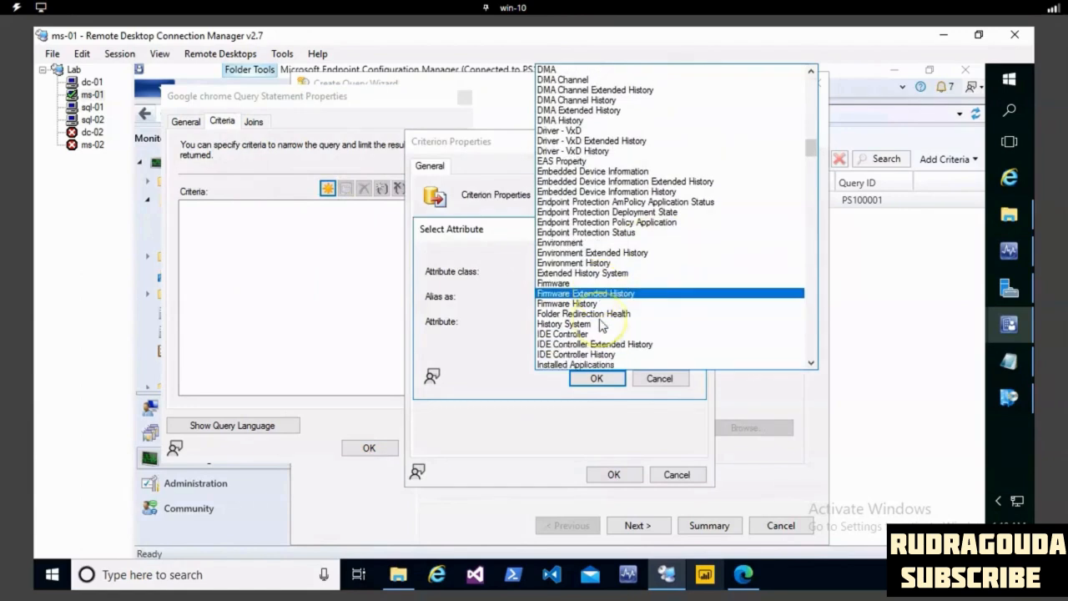
scroll(597, 304, "down", 2)
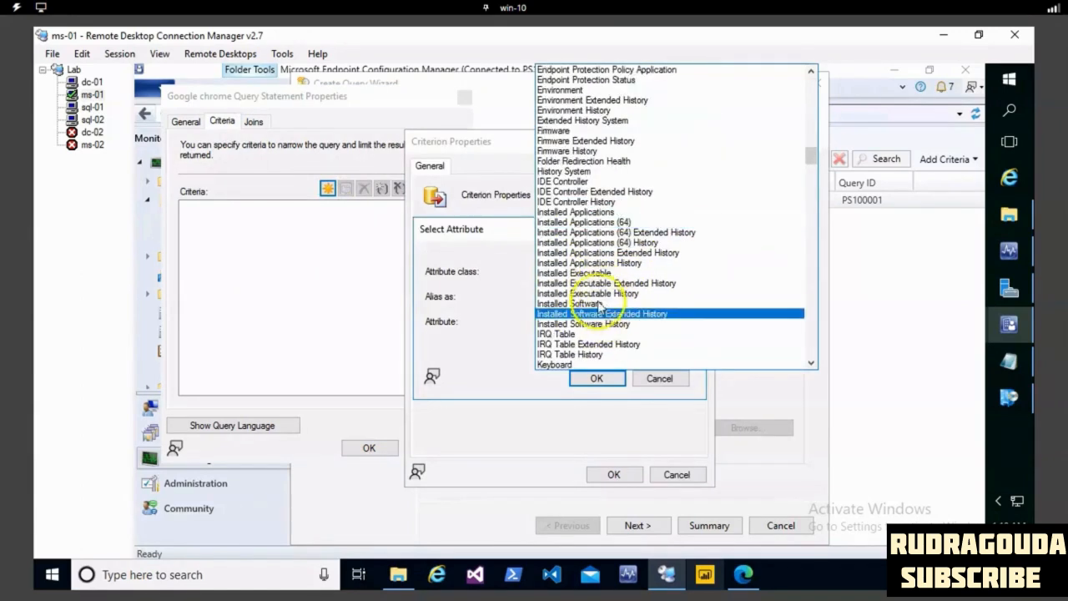
left_click(597, 304)
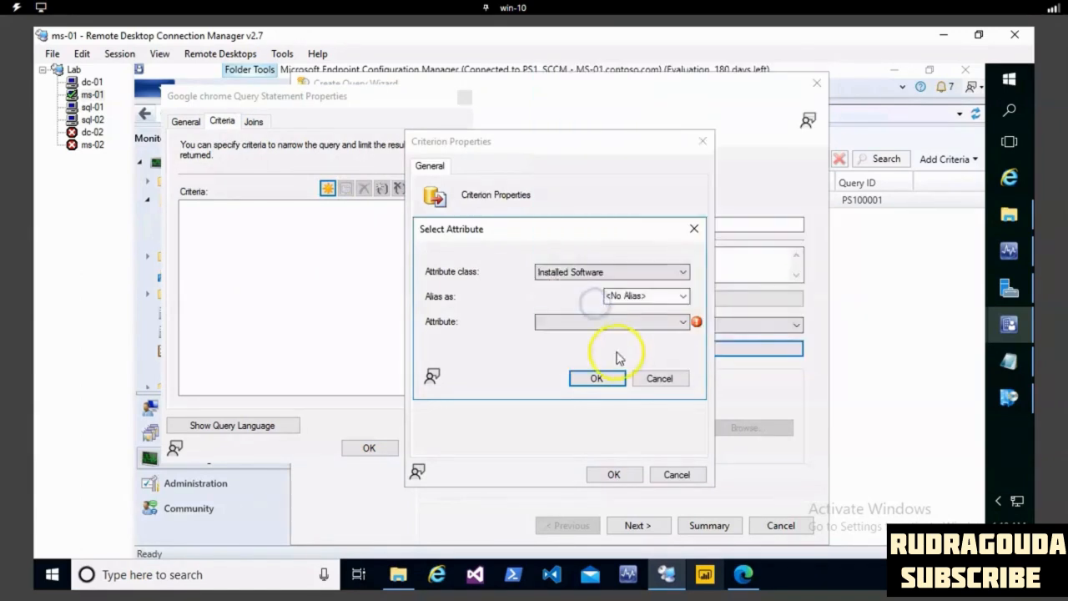
left_click(665, 323)
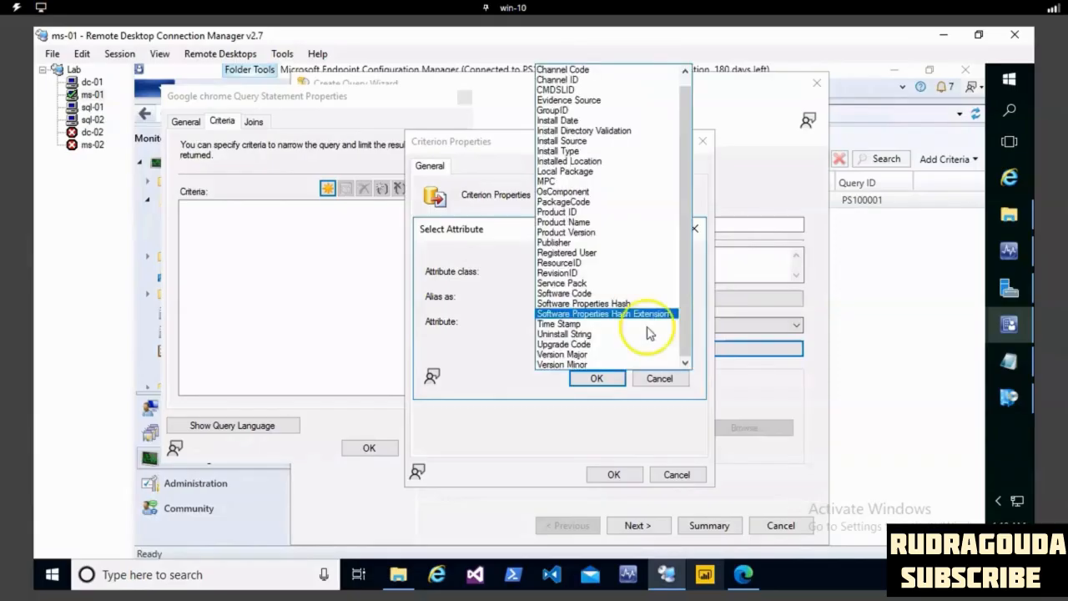
left_click(608, 221)
left_click(595, 377)
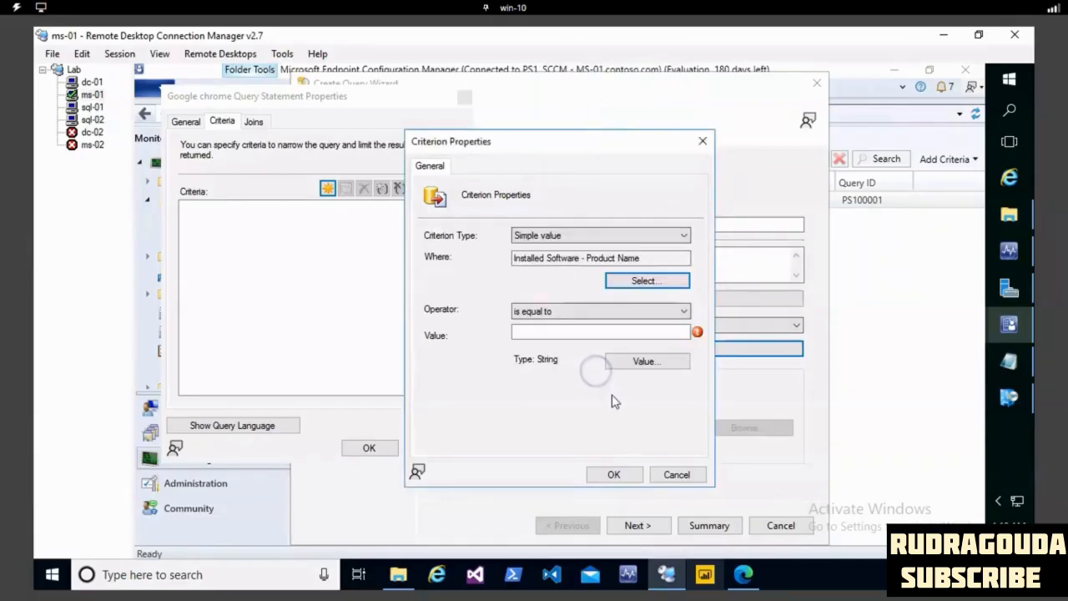
- Find Google Chrome among the available product names and set it as the value the criterion must equal
left_click(638, 360)
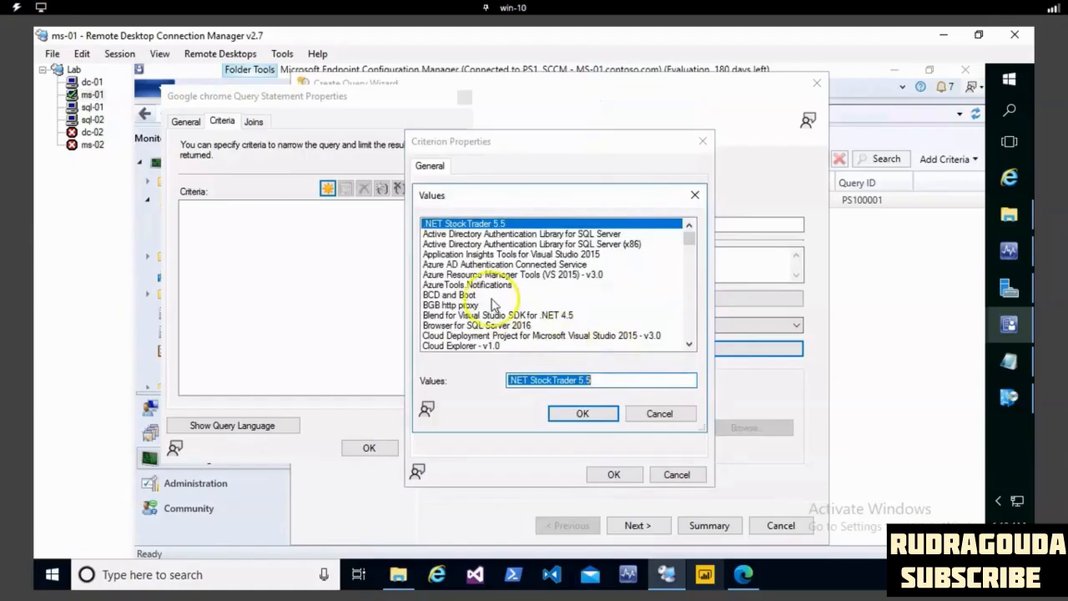
type("g")
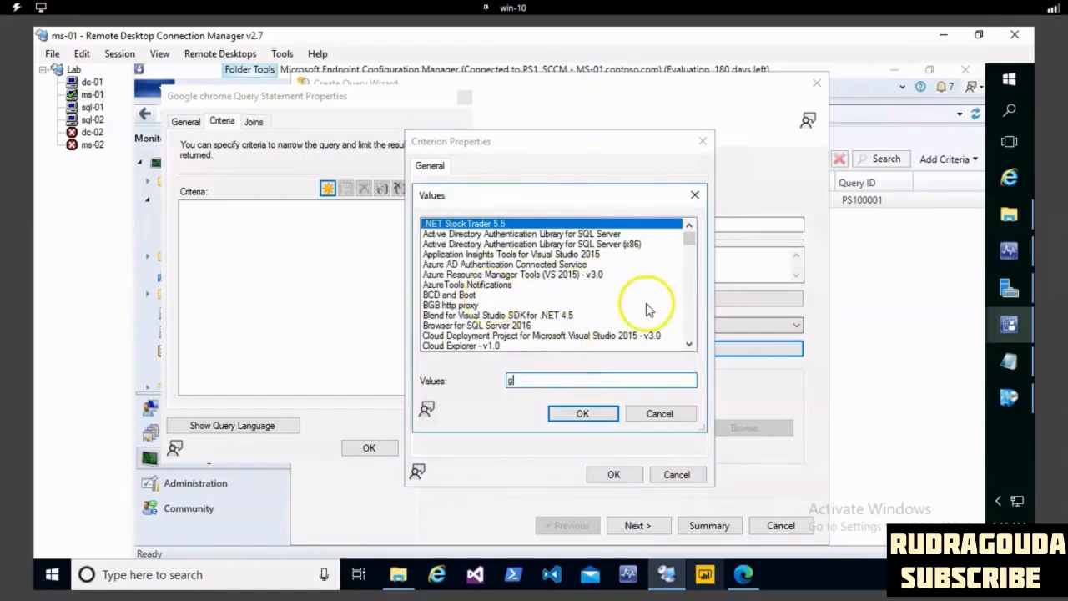
key("BackSpace")
left_click_drag(689, 242, 689, 280)
scroll(667, 322, "down", 15)
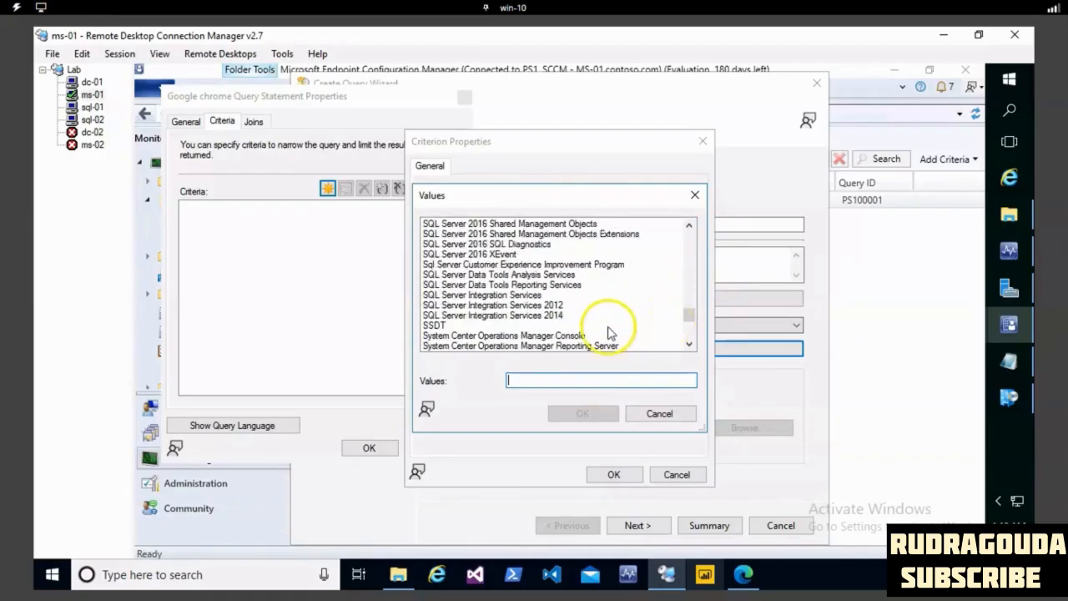
scroll(617, 329, "down", 15)
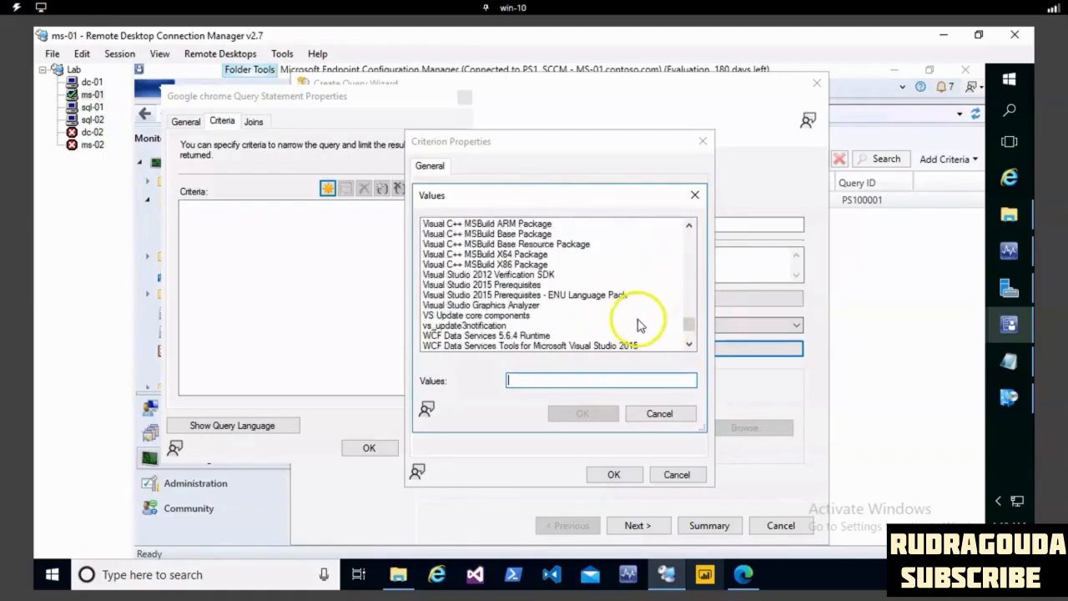
left_click(655, 245)
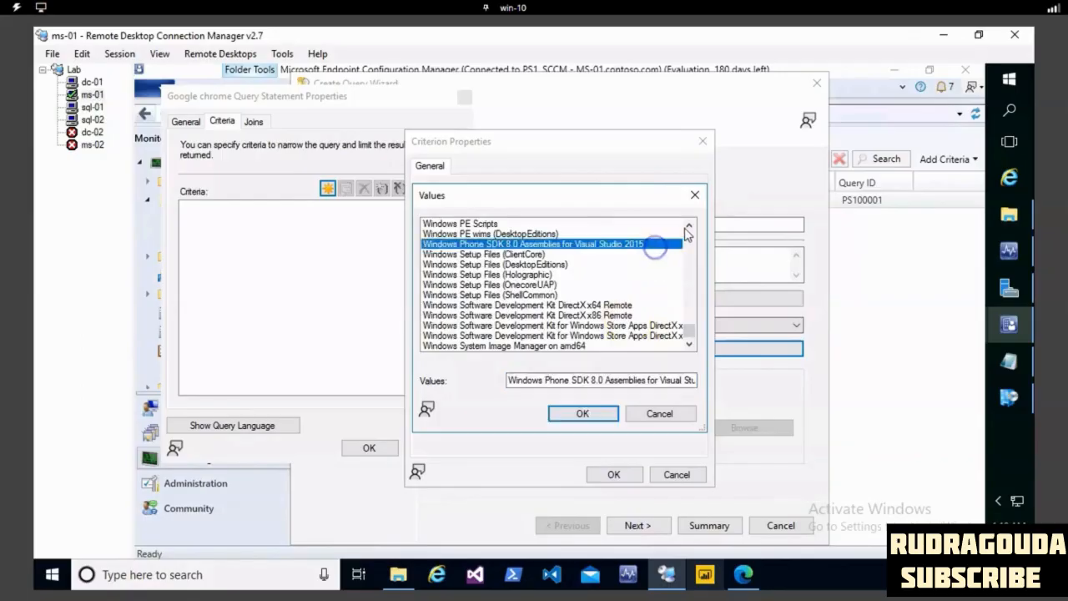
left_click(689, 224)
left_click(689, 224)
left_click(689, 225)
left_click(689, 224)
left_click_drag(689, 225, 689, 225)
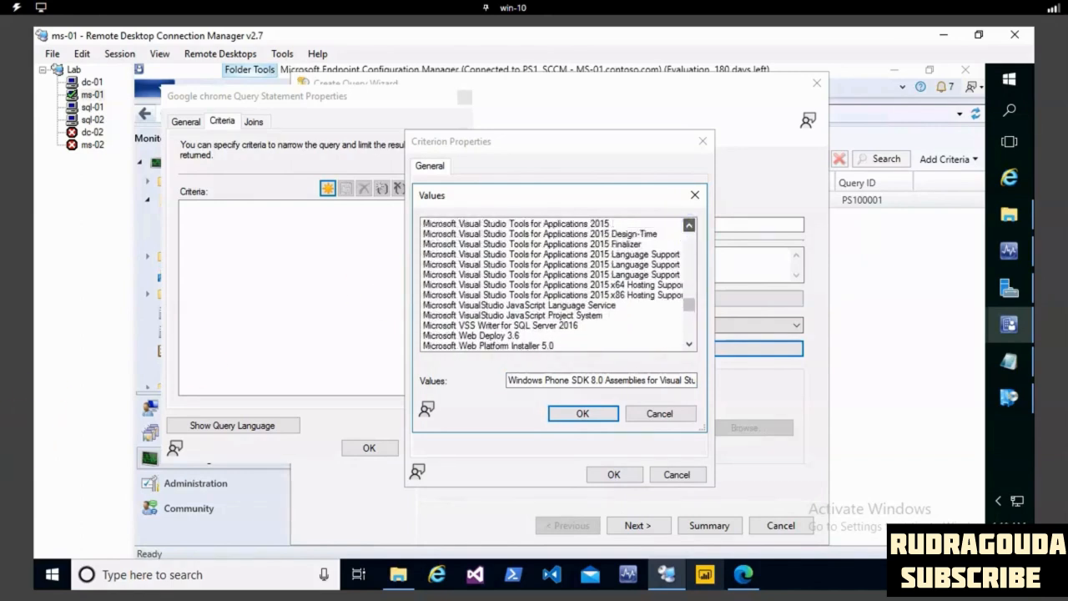
left_click(590, 284)
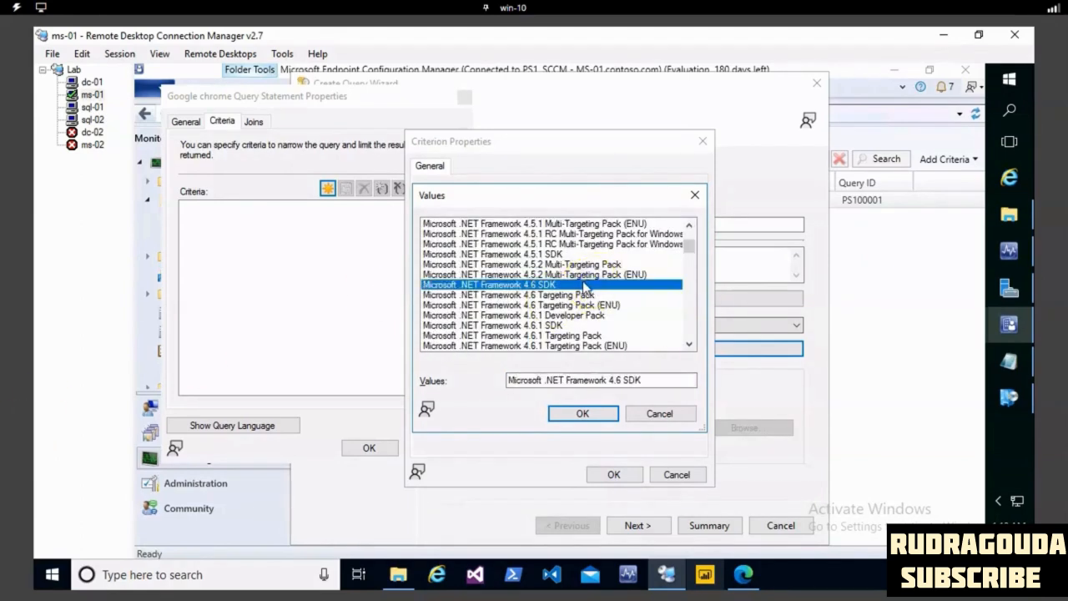
key("g")
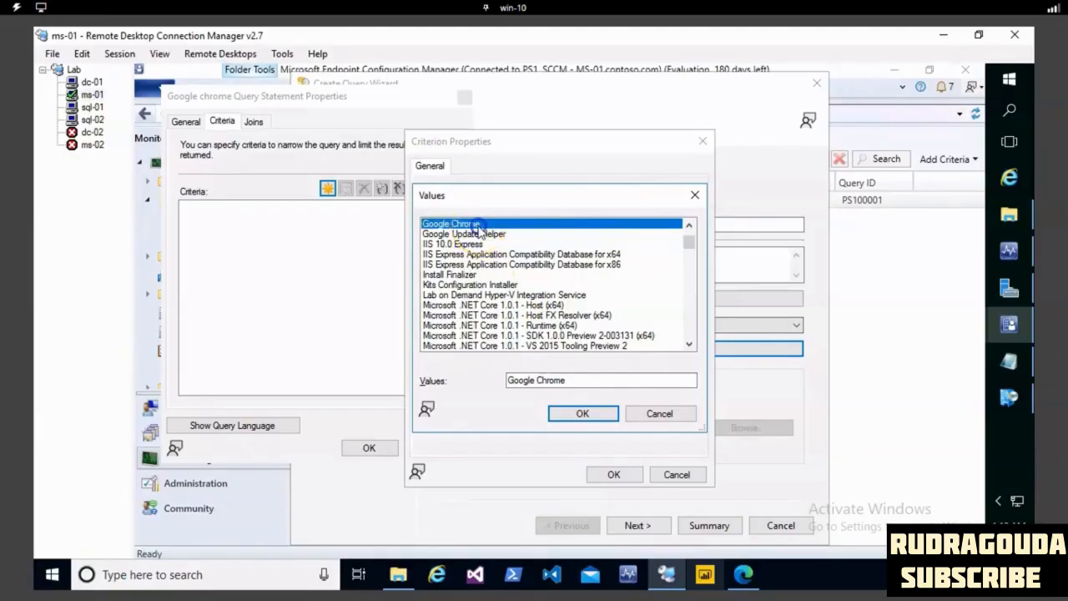
left_click(581, 411)
left_click(613, 474)
- Accept the query statement and the summarized settings to create the "Google chrome" query, and close the wizard
left_click(369, 448)
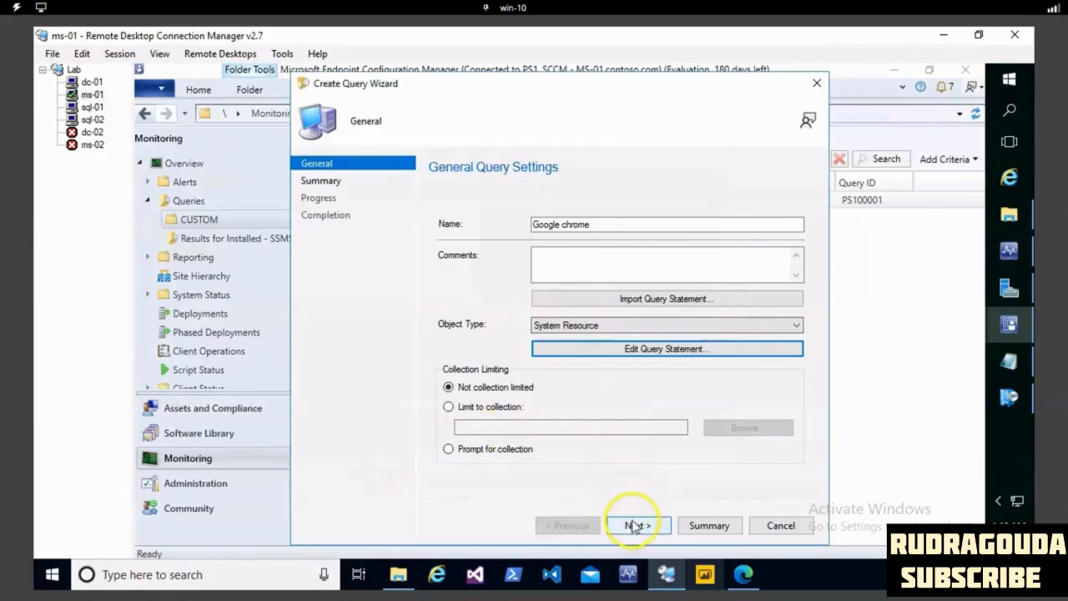
left_click(640, 526)
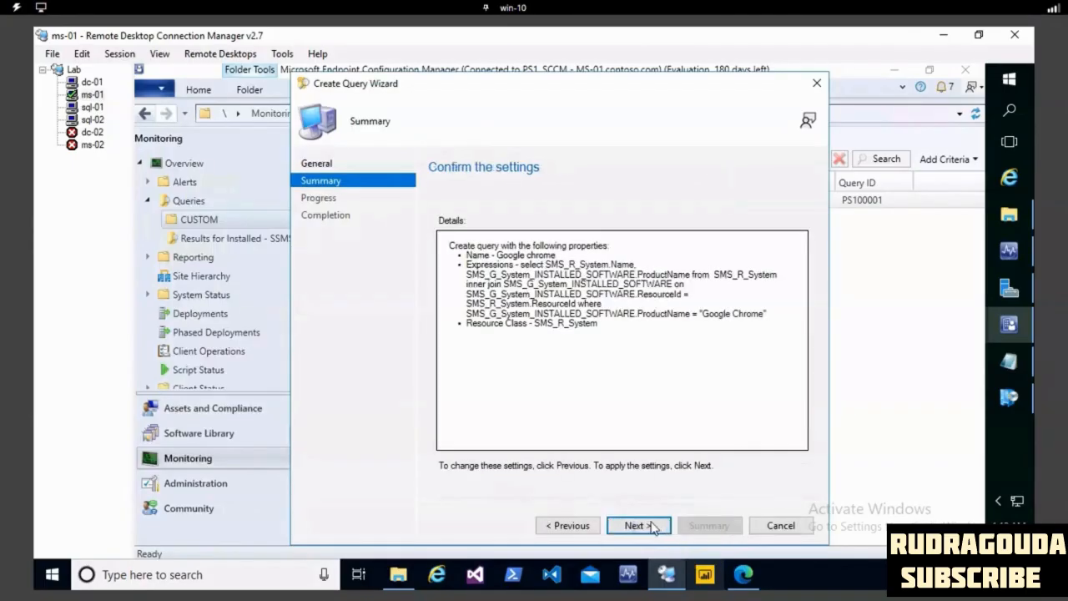
left_click(656, 526)
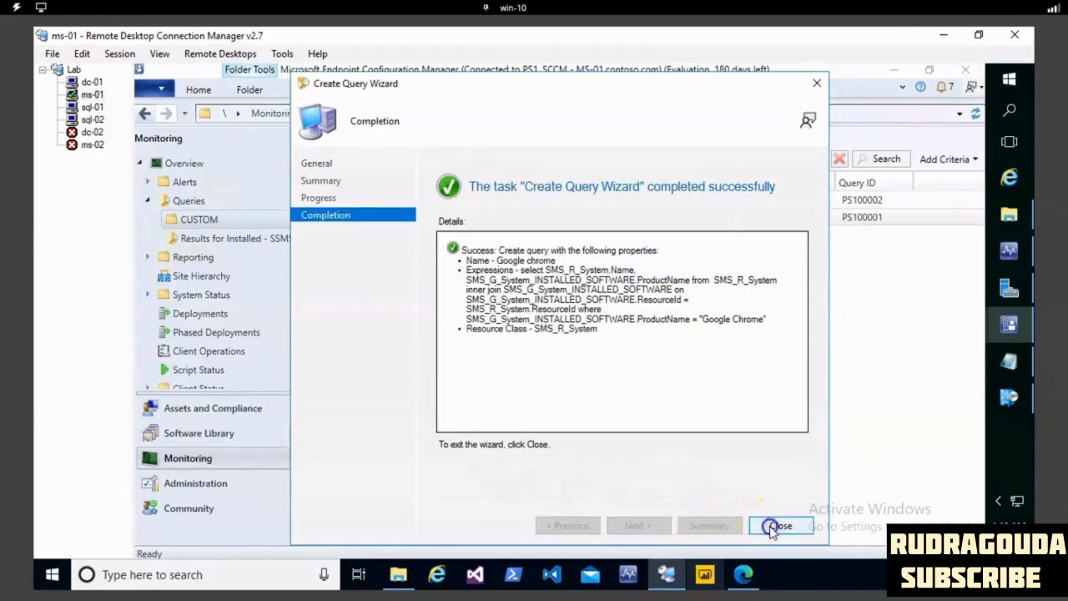
left_click(781, 526)
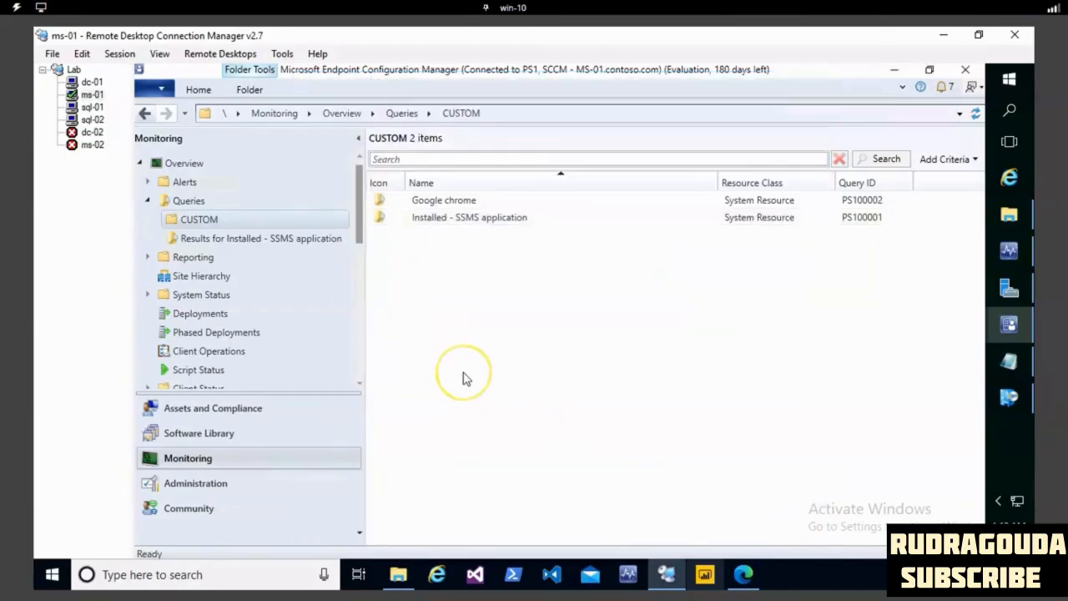
- Run the "Google chrome" query and select the SQL-02 system in its results
double_click(497, 203)
left_click(457, 204)
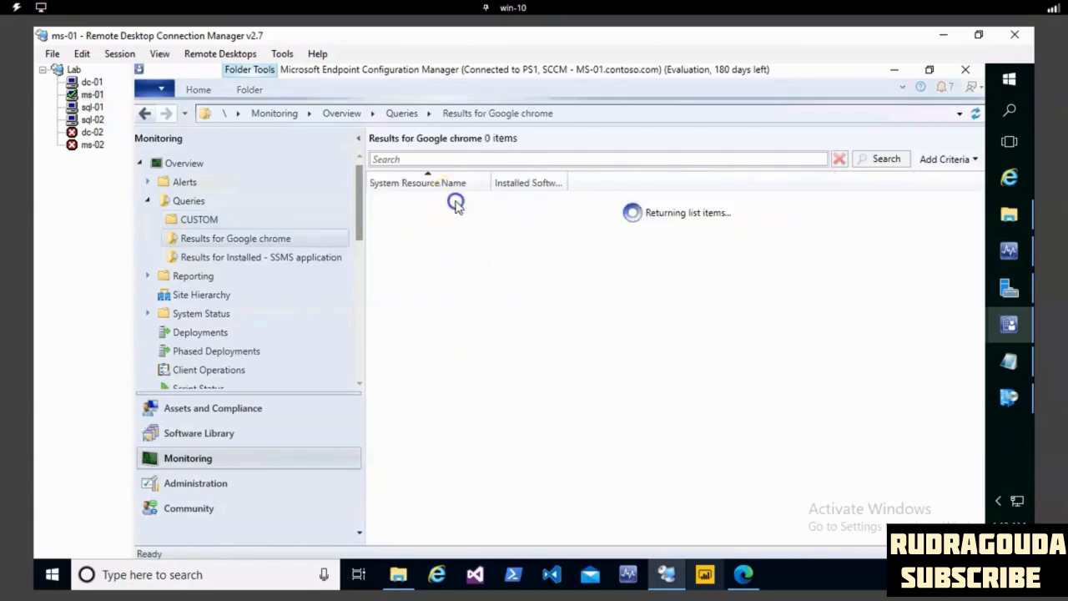
left_click(451, 256)
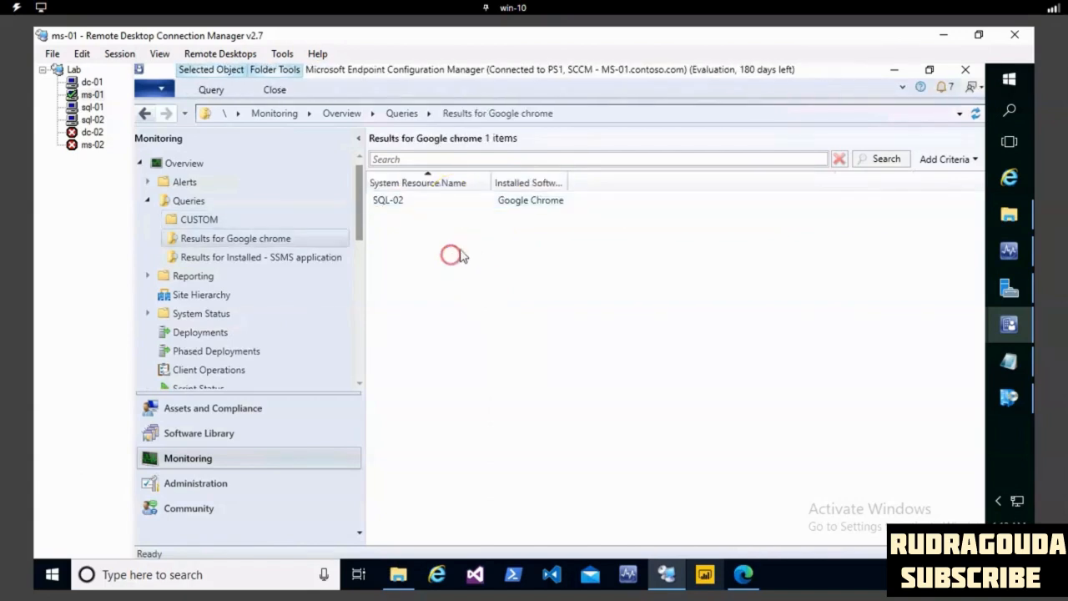
right_click(450, 256)
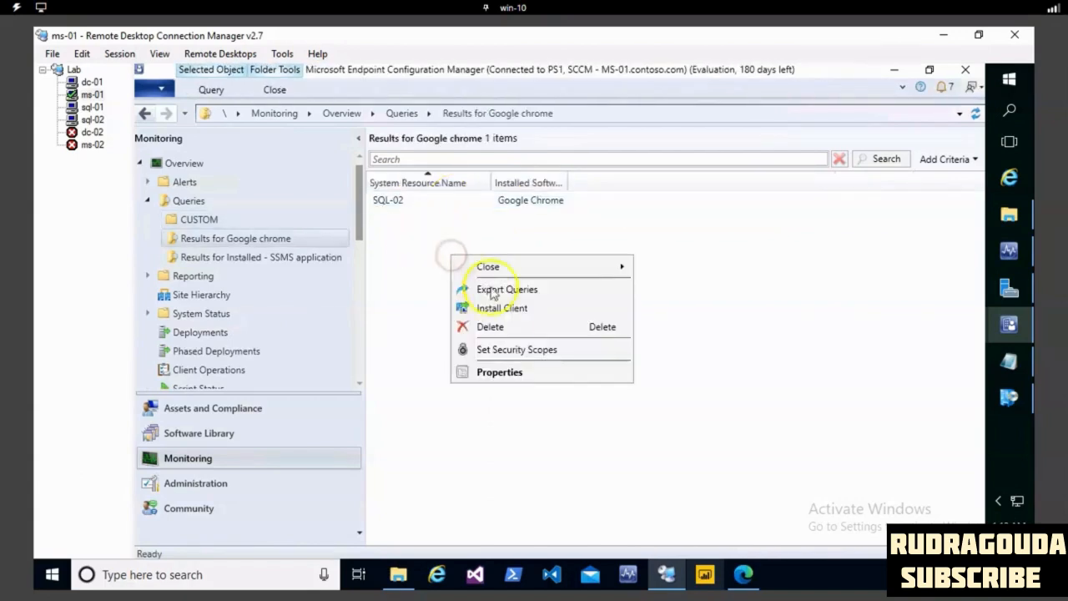
left_click(396, 211)
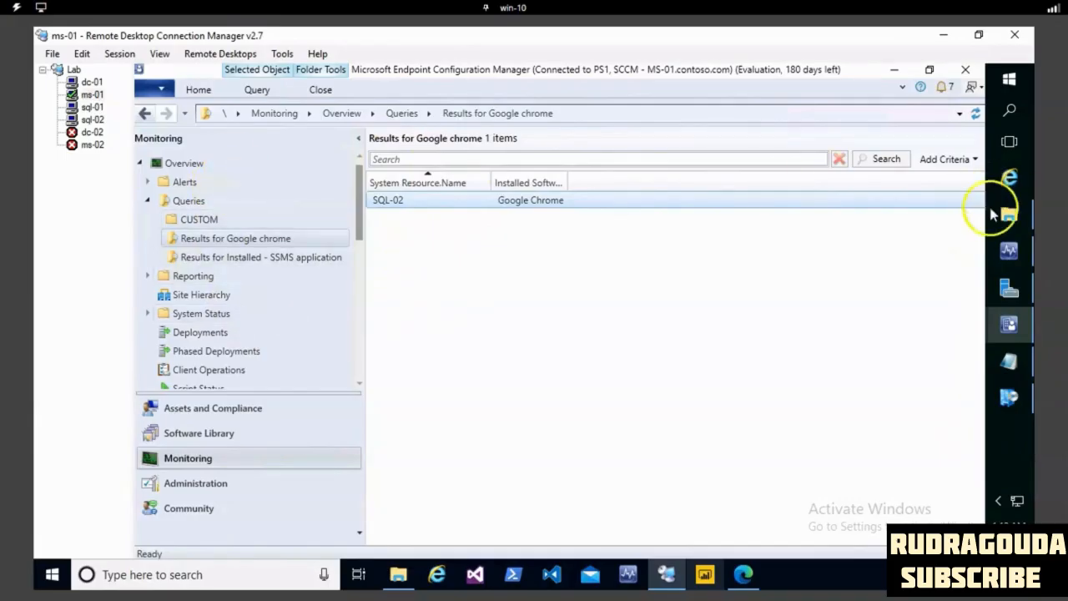
- Search the server for Chrome, and check which machine this is by running hostname in Command Prompt
left_click(1011, 111)
type("chroe")
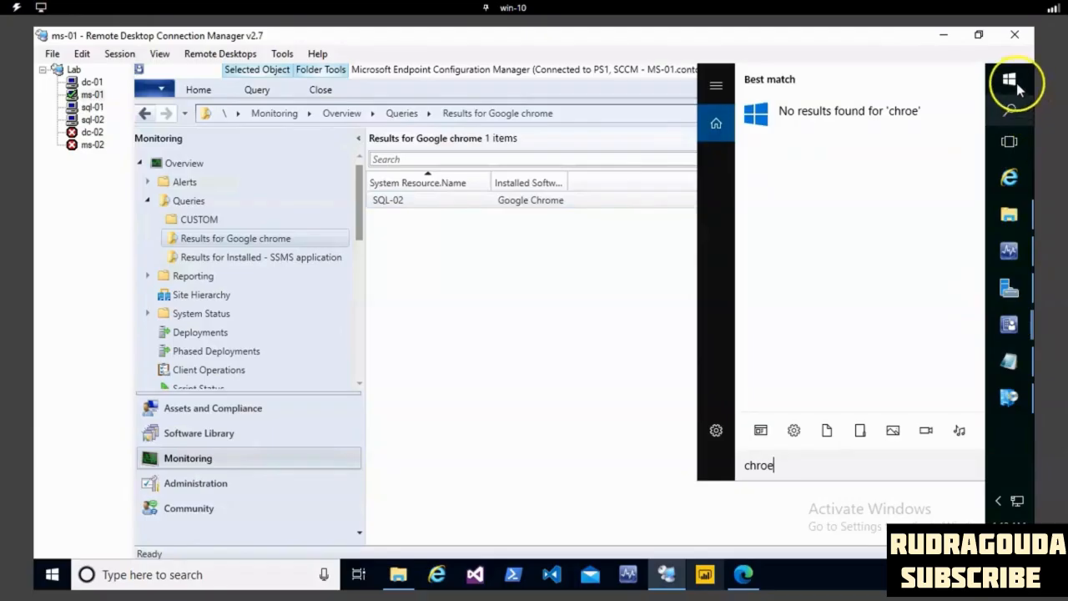
left_click(1016, 88)
type("cmd")
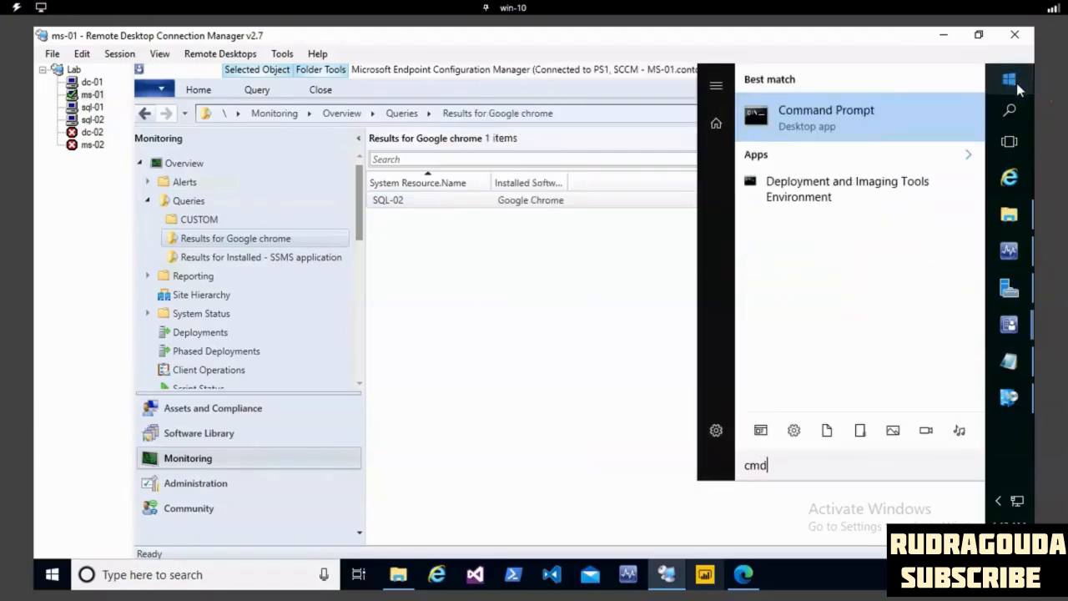
left_click(853, 105)
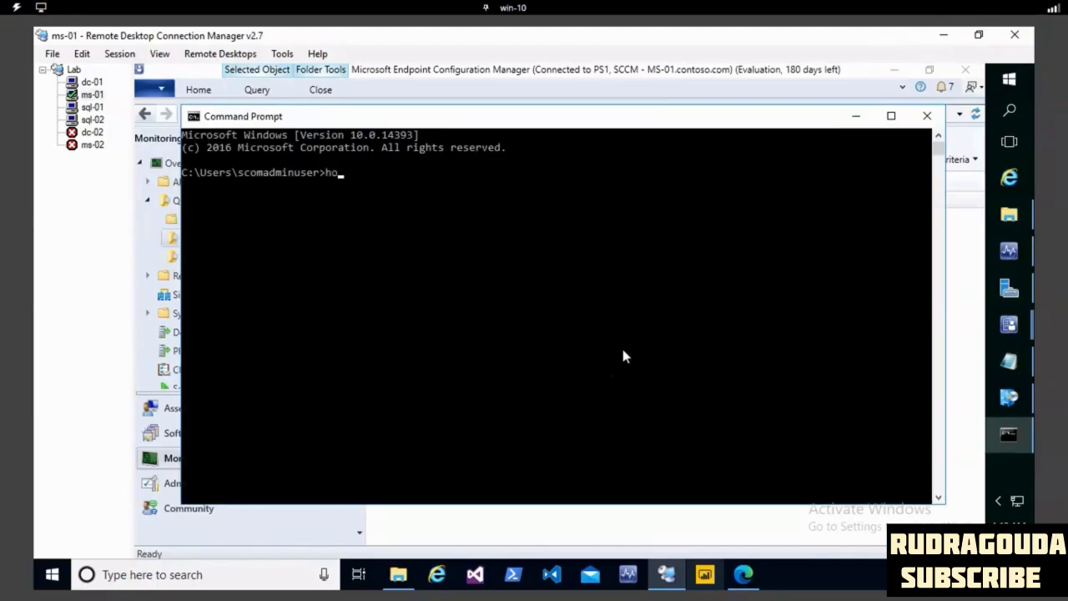
type("hostname")
key("Return")
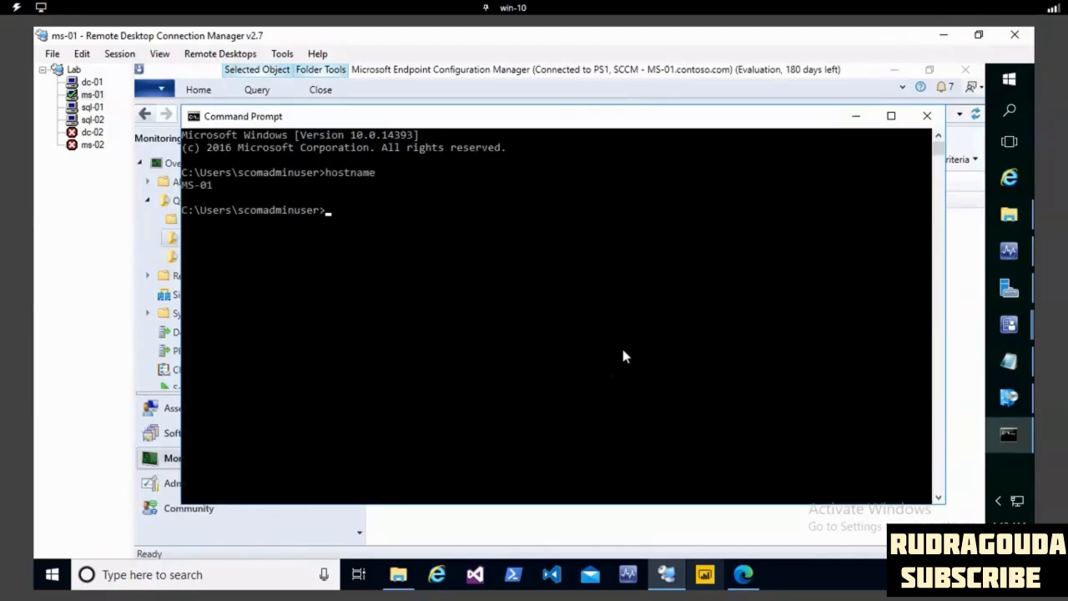
left_click(852, 116)
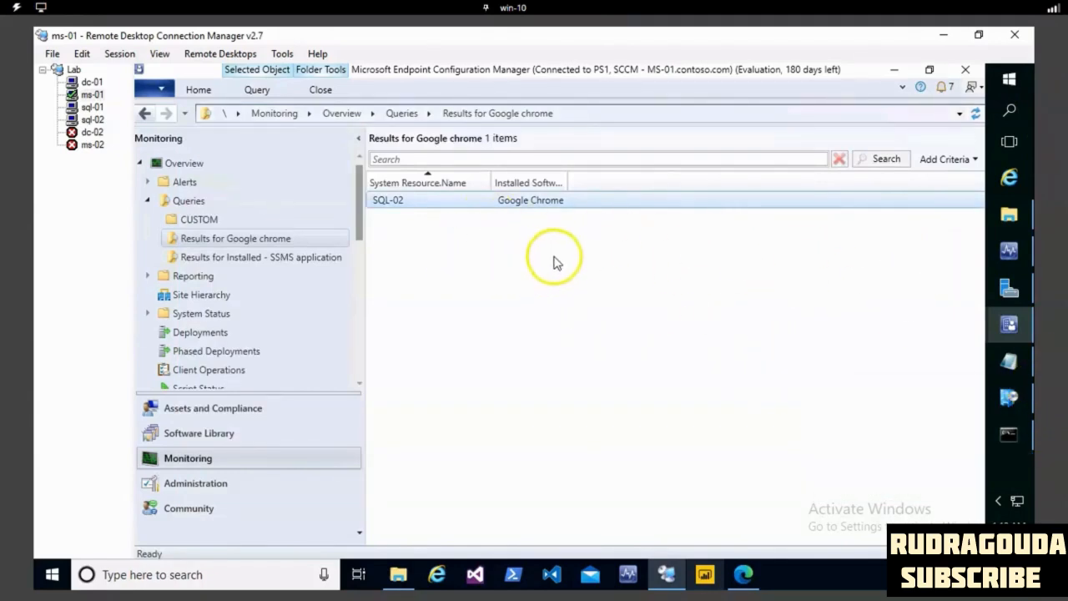
right_click(466, 267)
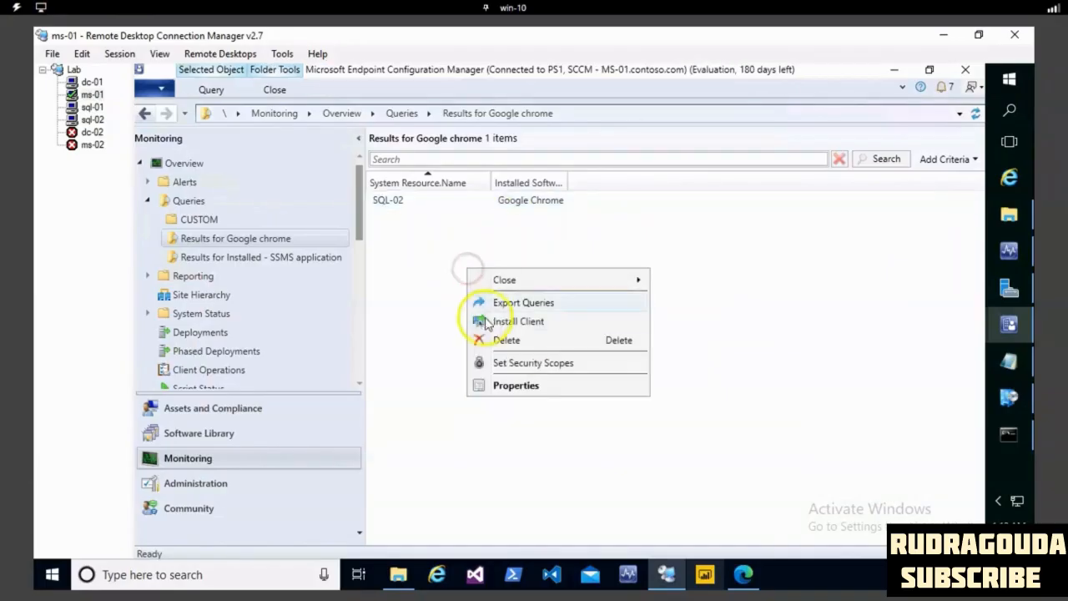
left_click(428, 201)
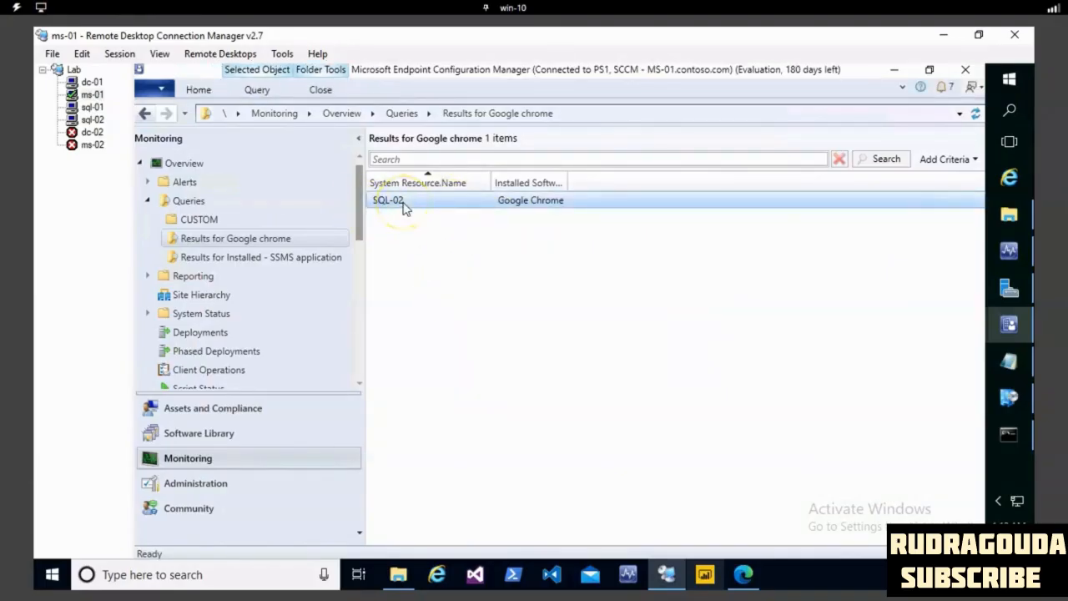
left_click(288, 258)
left_click(276, 239)
left_click(402, 241)
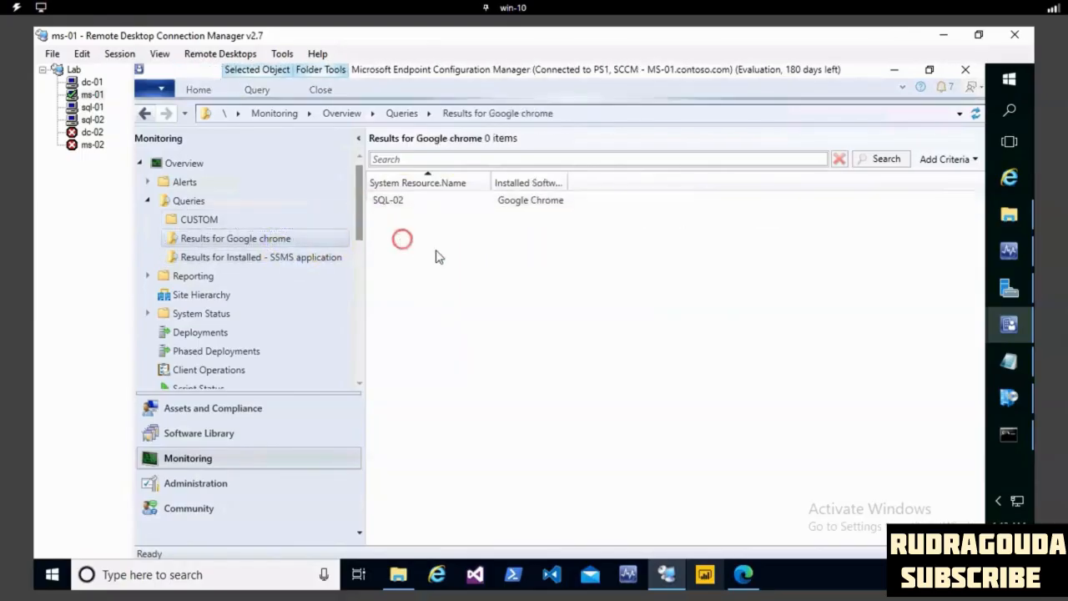
right_click(402, 239)
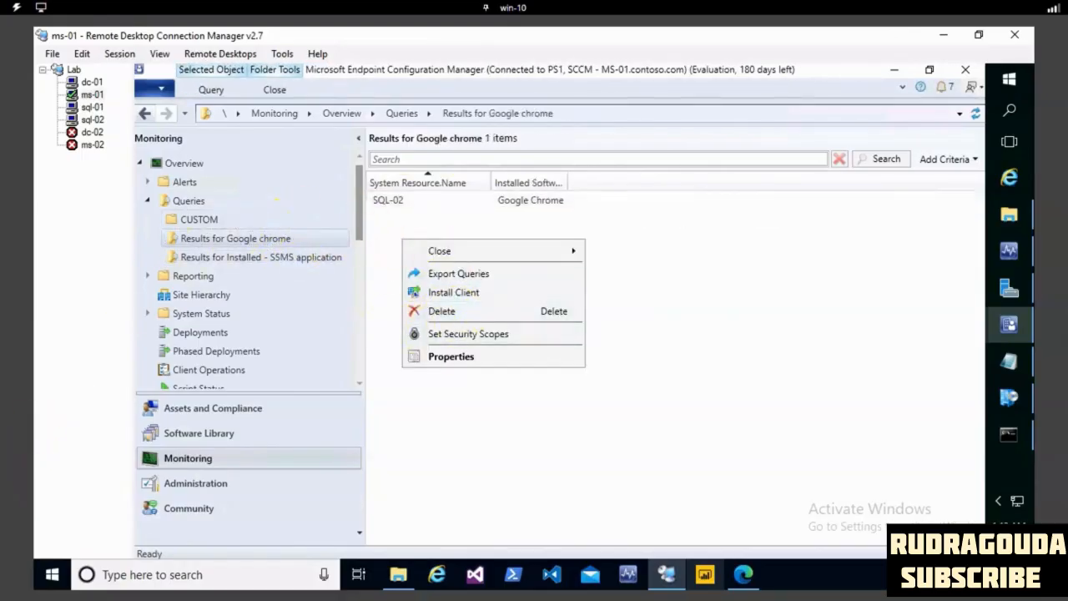
left_click(94, 525)
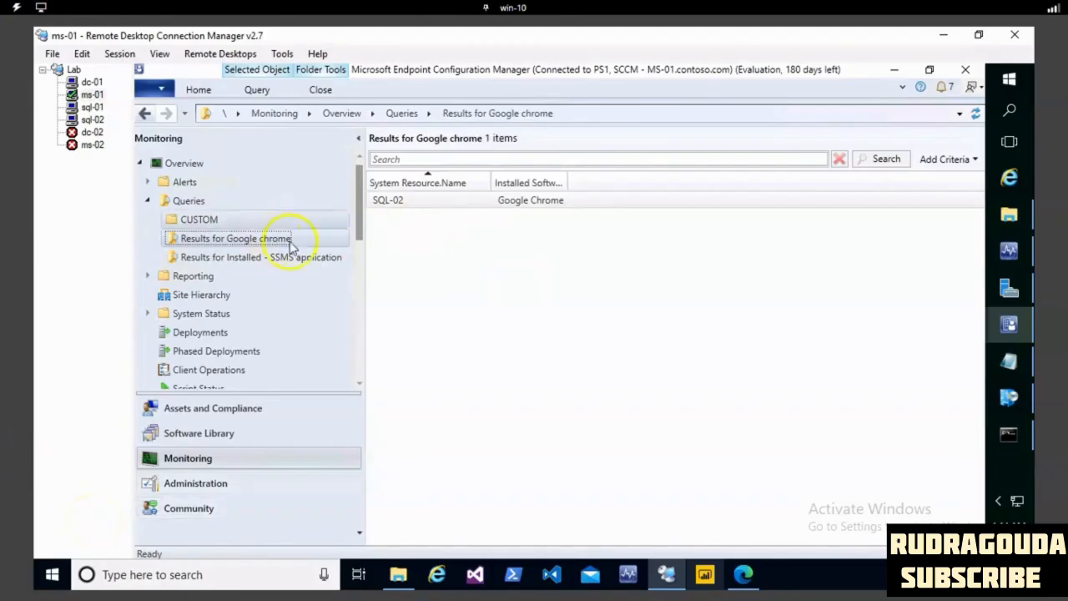
- Consult the query notes in Notepad and start a new query named "Spooler service" in the CUSTOM queries folder
left_click(1005, 367)
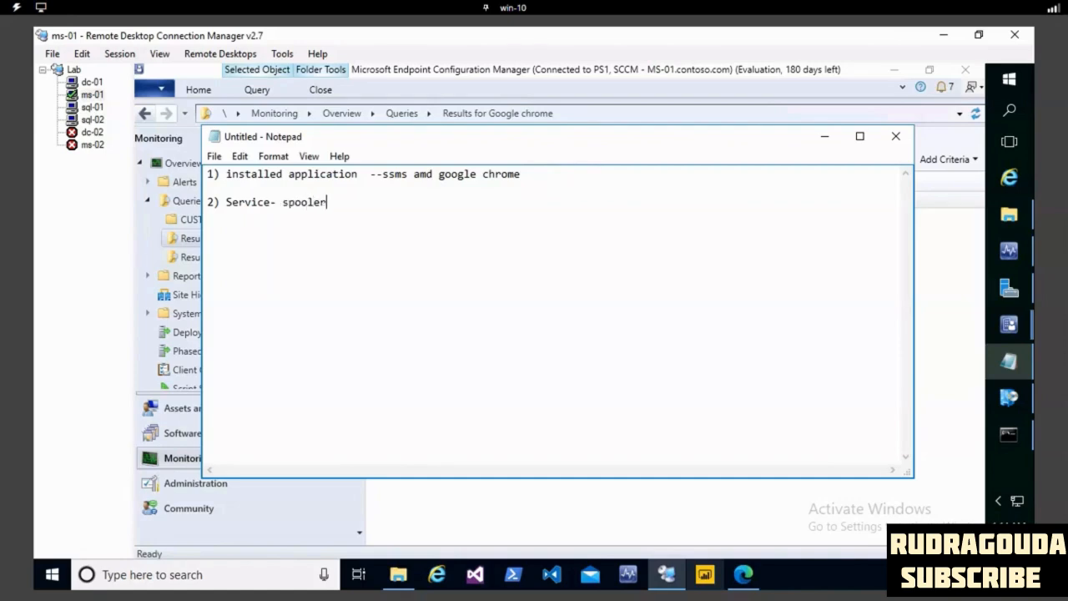
left_click(821, 136)
left_click(223, 458)
left_click(188, 202)
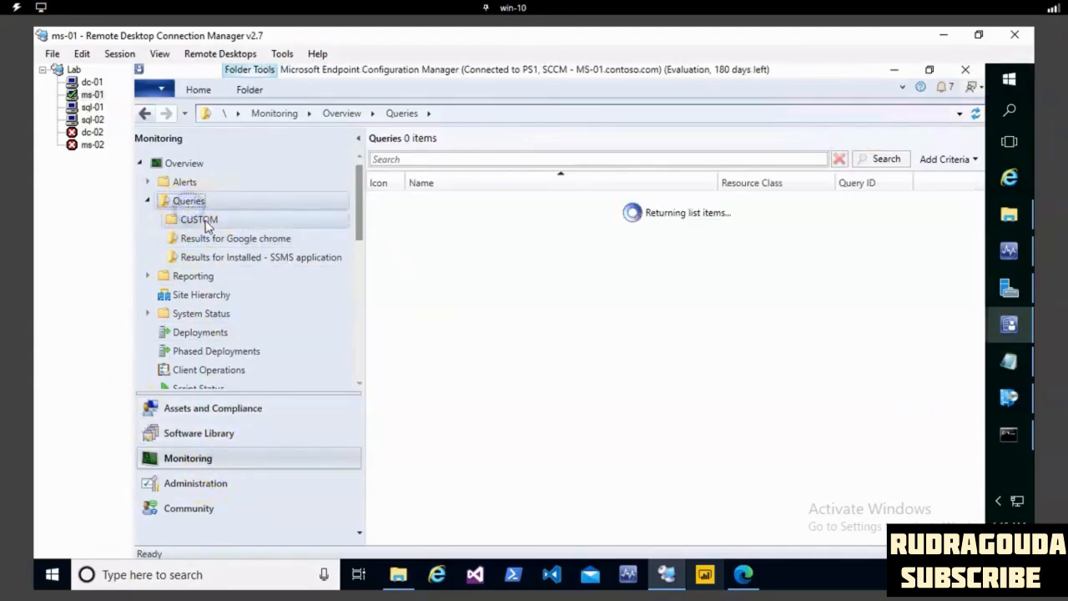
left_click(203, 220)
right_click(206, 221)
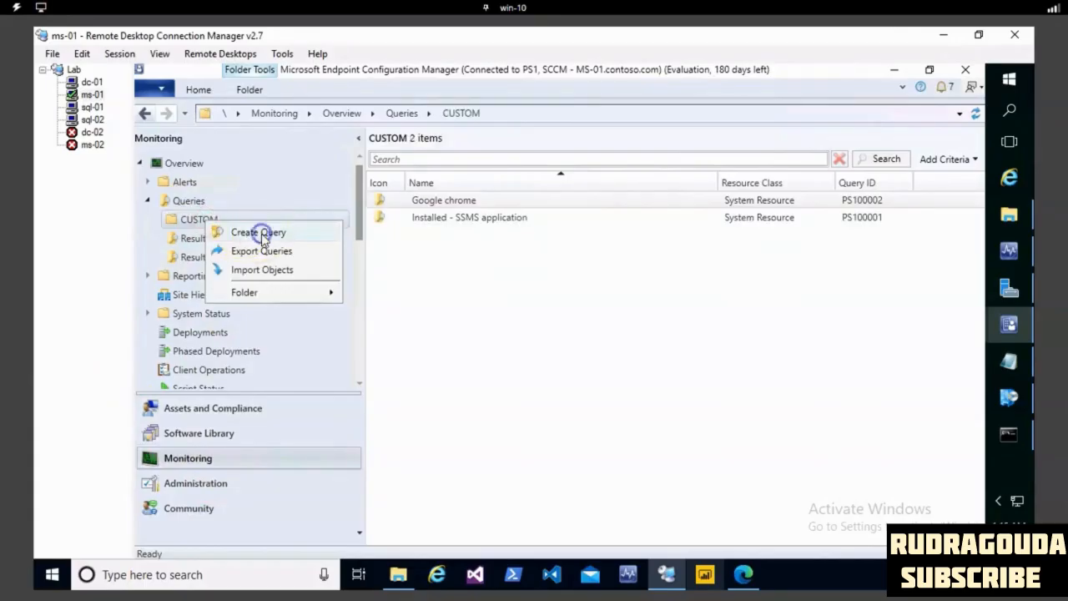
left_click(261, 232)
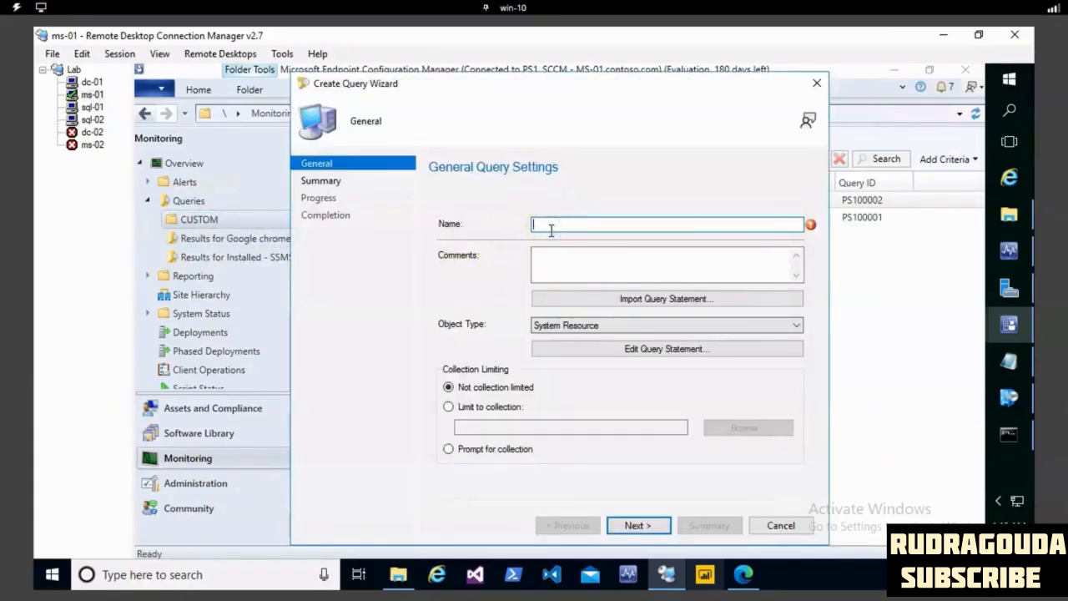
type("SP")
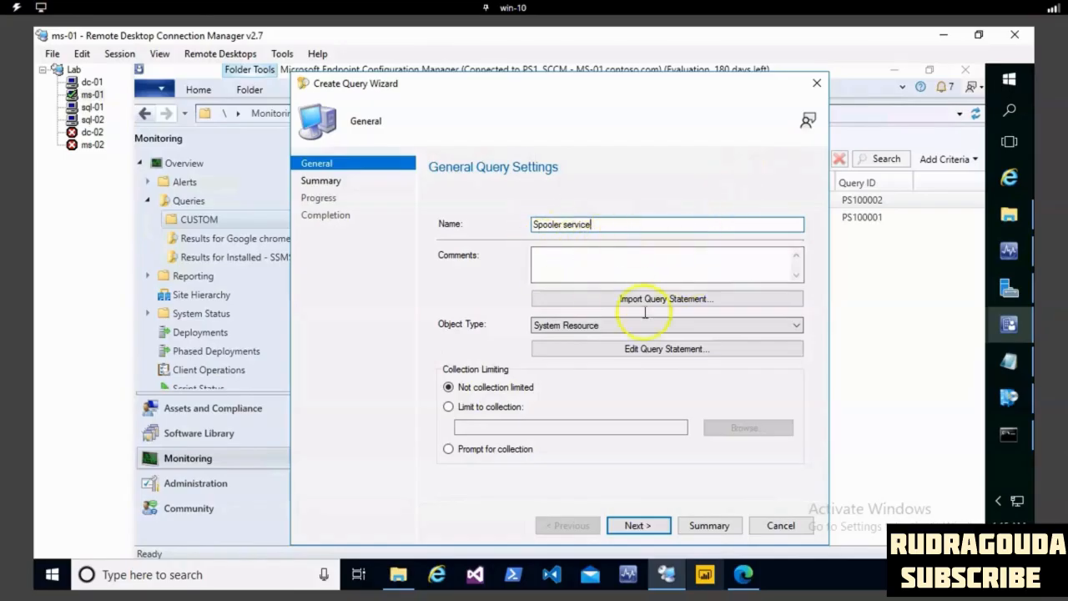
- Edit the query statement and add the Name attribute of the System Resource class to its results
left_click(662, 353)
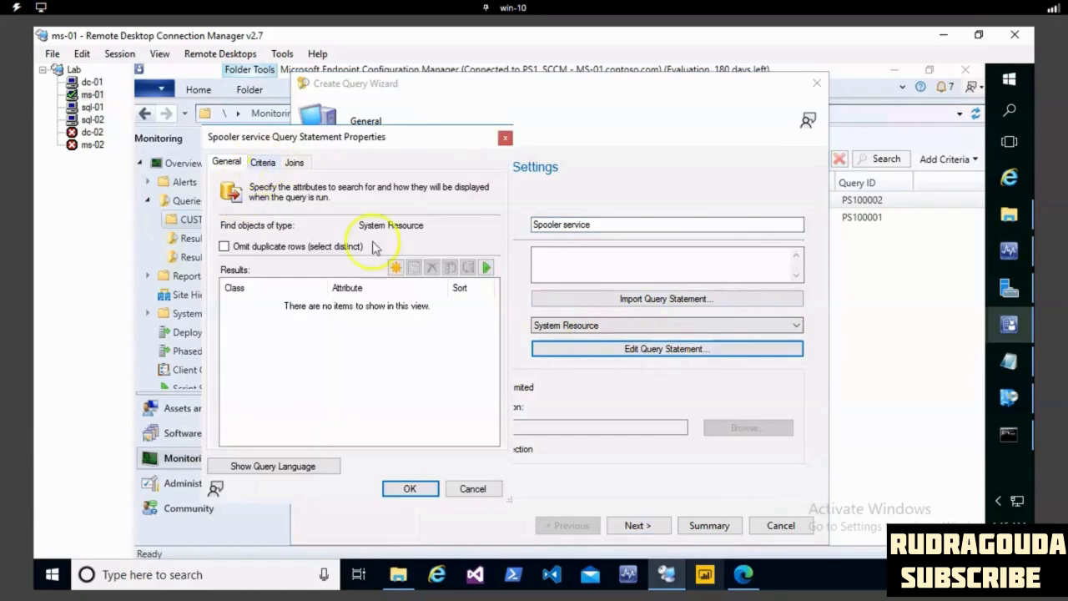
left_click(396, 268)
left_click(645, 249)
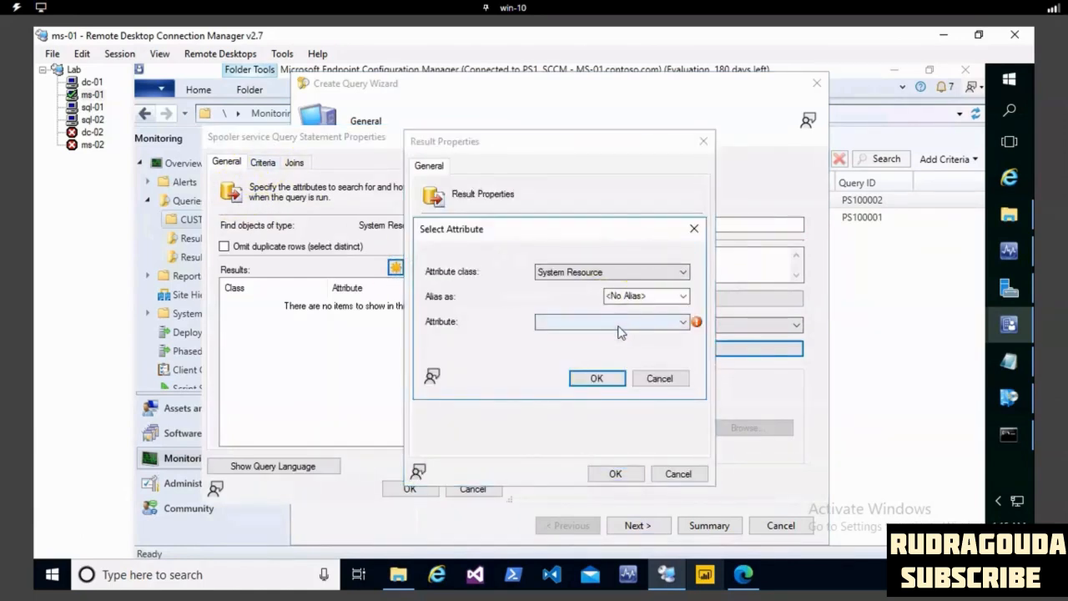
left_click(619, 330)
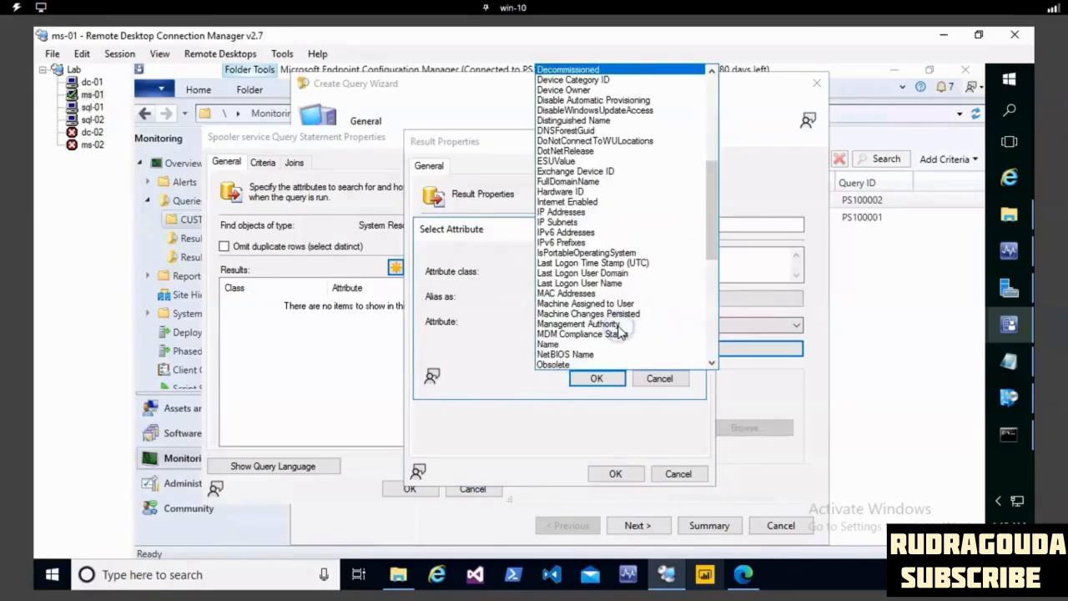
left_click(546, 344)
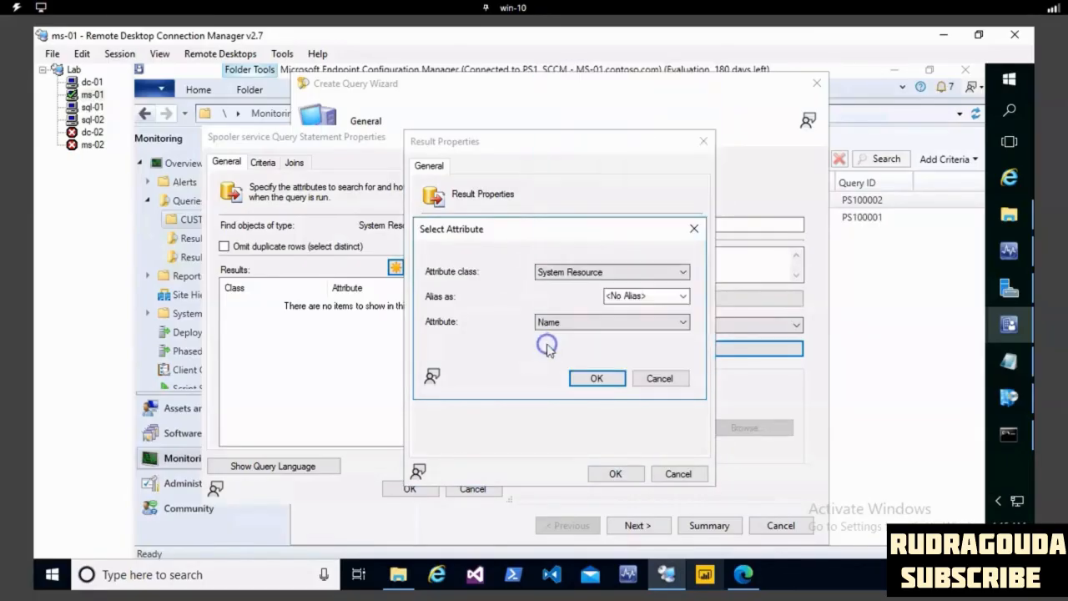
left_click(593, 378)
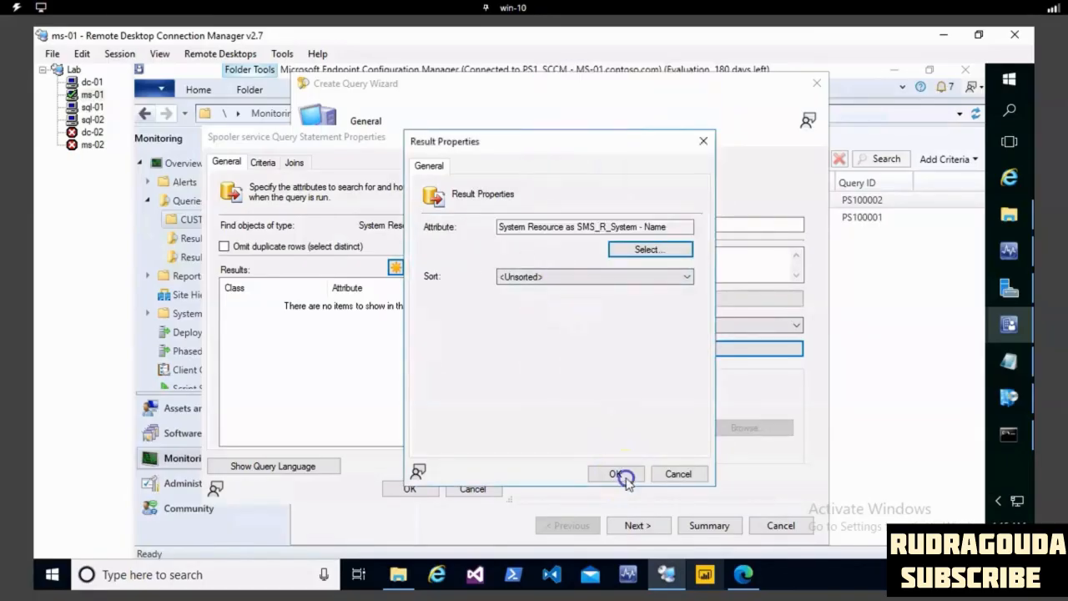
left_click(617, 474)
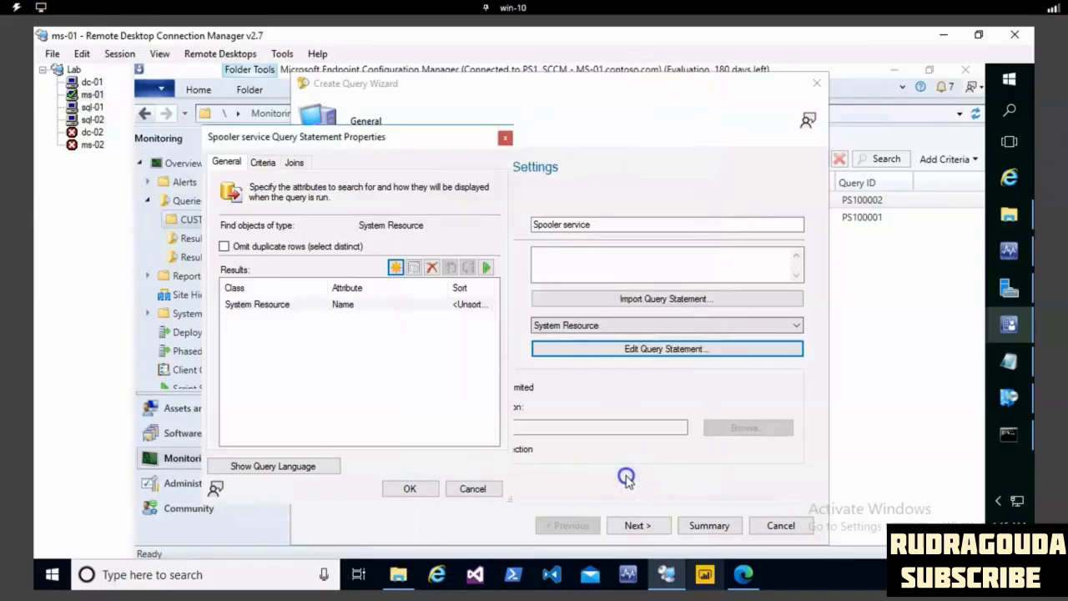
- Add the Name attribute of the Services class to the query results, leaving it without an alias and unsorted
left_click(395, 267)
left_click(630, 249)
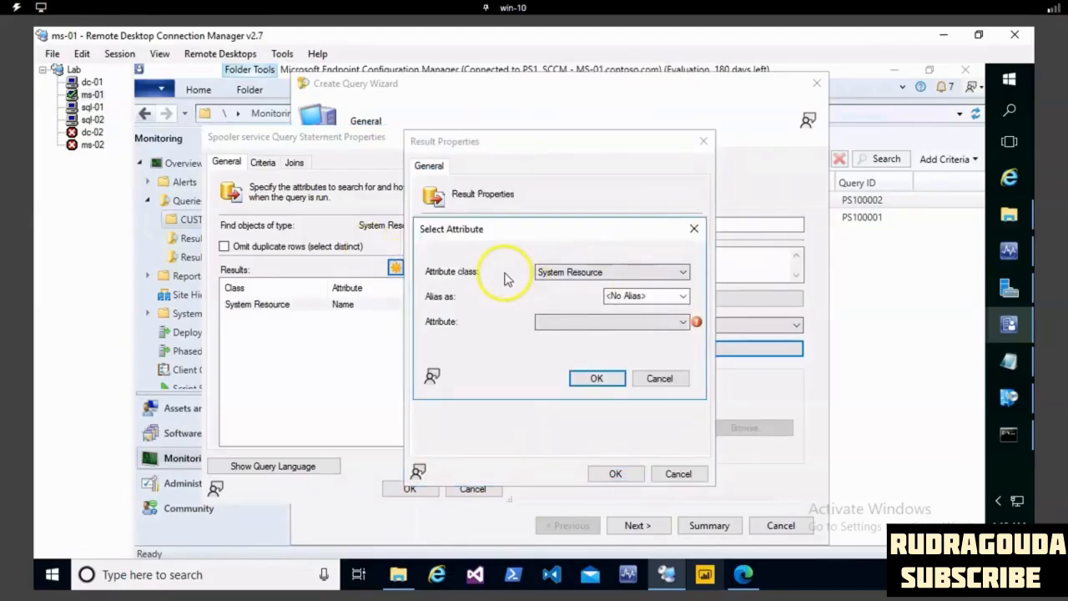
left_click(567, 273)
scroll(638, 273, "up", 15)
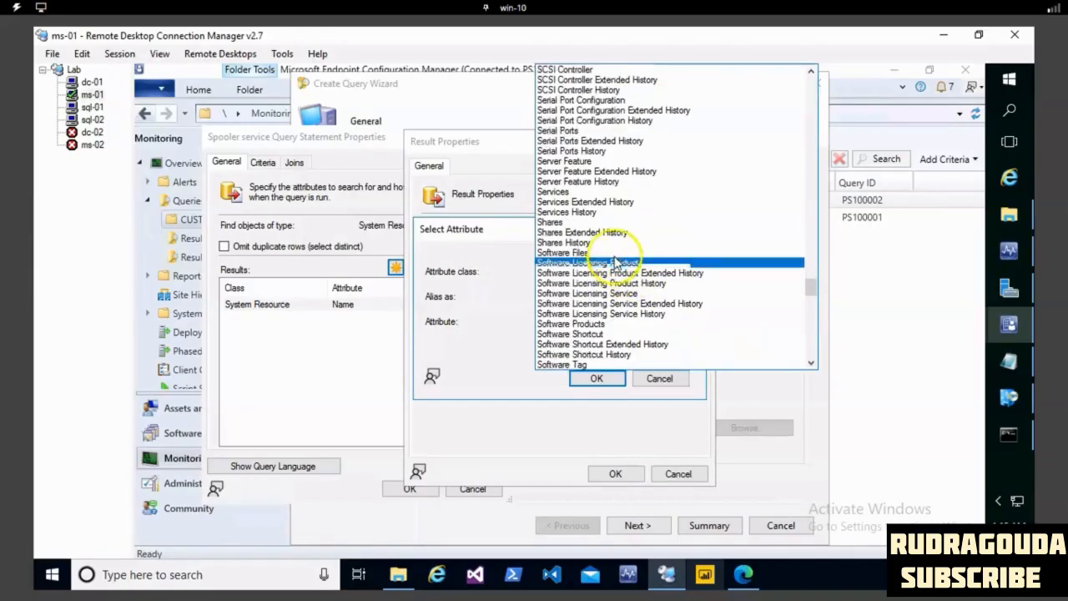
left_click(573, 193)
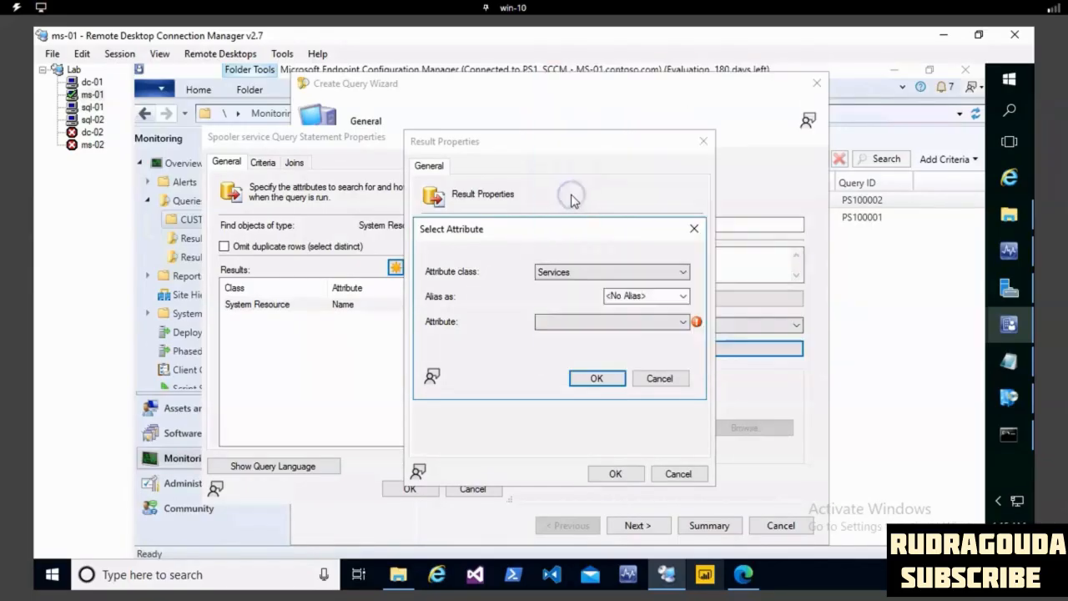
left_click(635, 325)
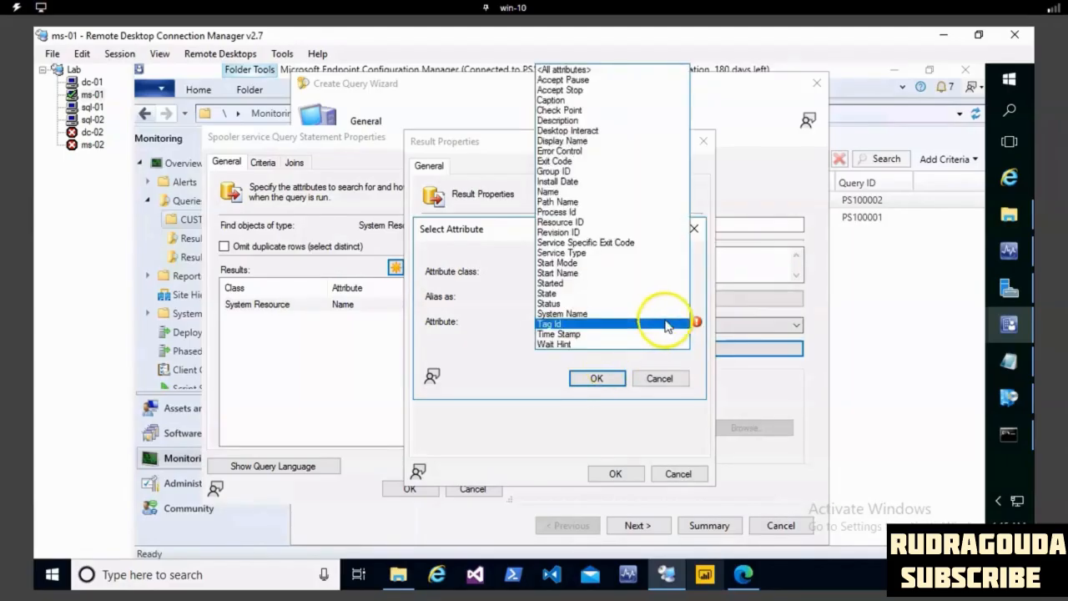
left_click(560, 193)
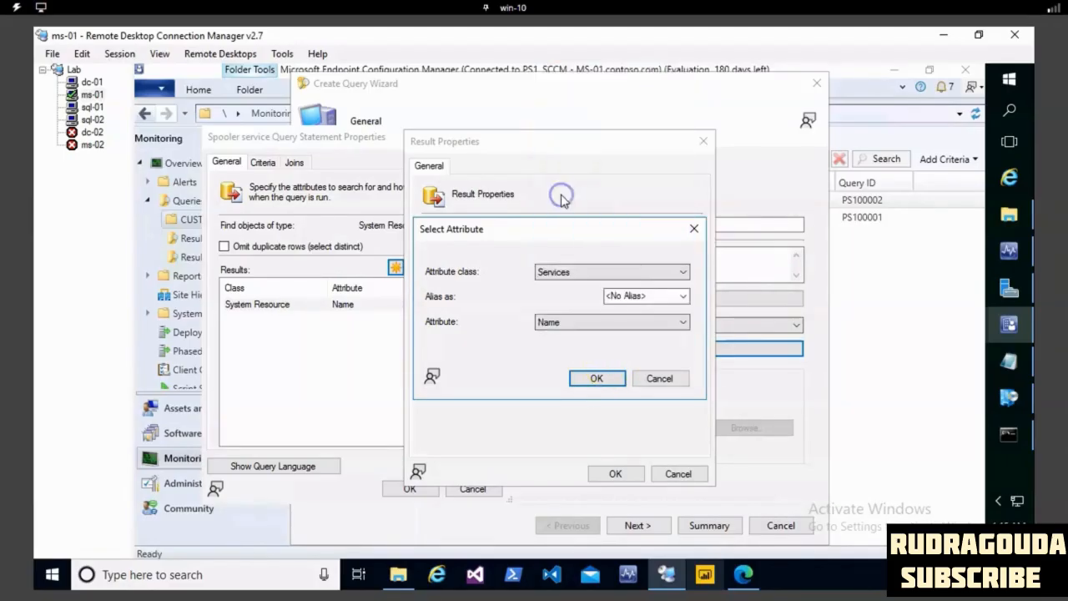
left_click(653, 325)
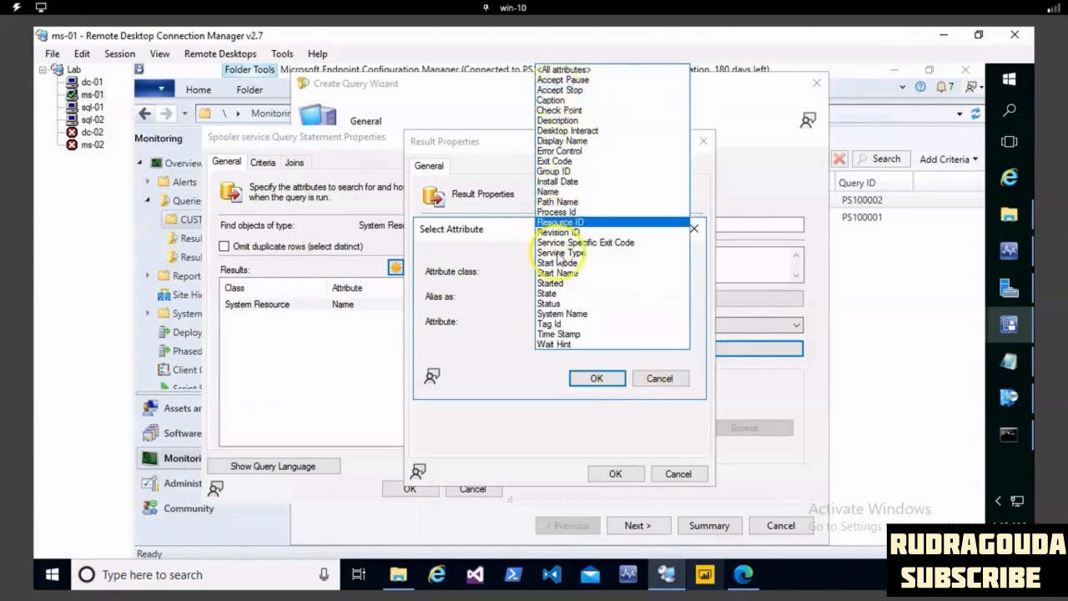
left_click(608, 382)
left_click(596, 379)
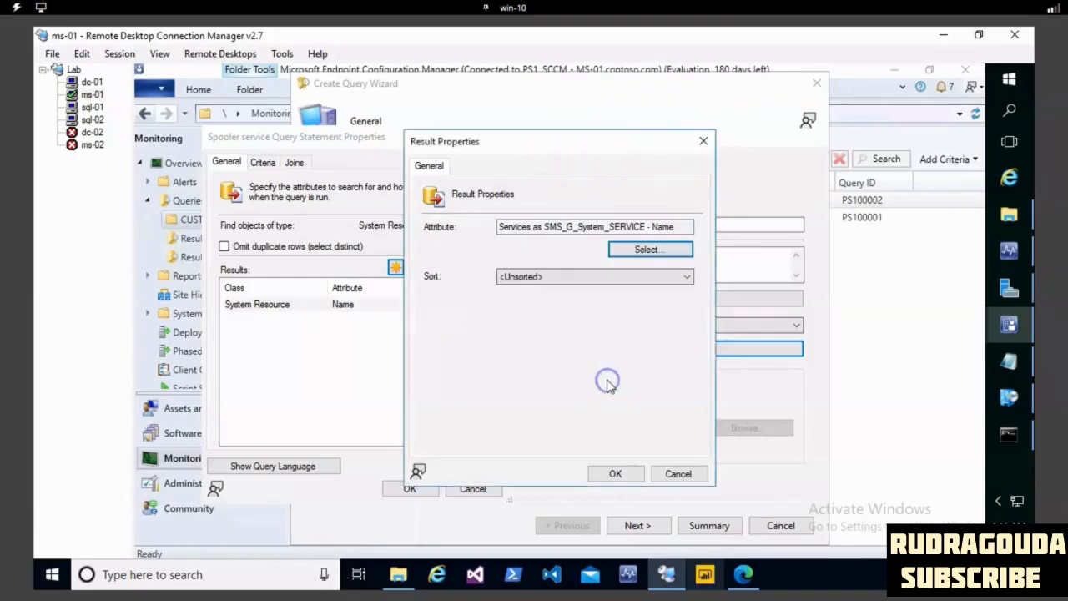
left_click(621, 474)
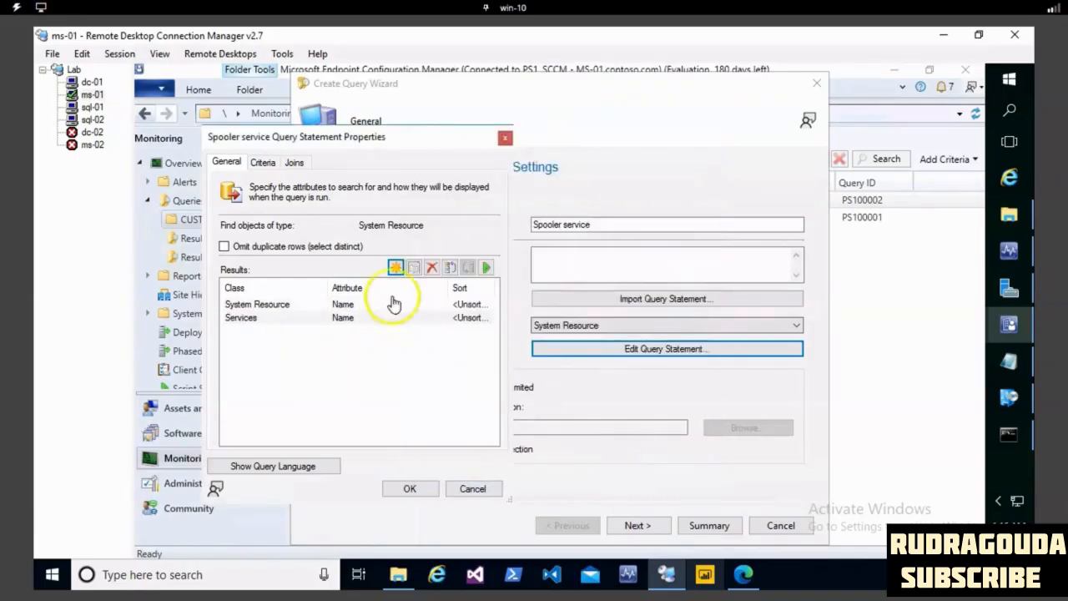
- Add the Status attribute of the Services class to the query results, with no alias and unsorted
left_click(395, 267)
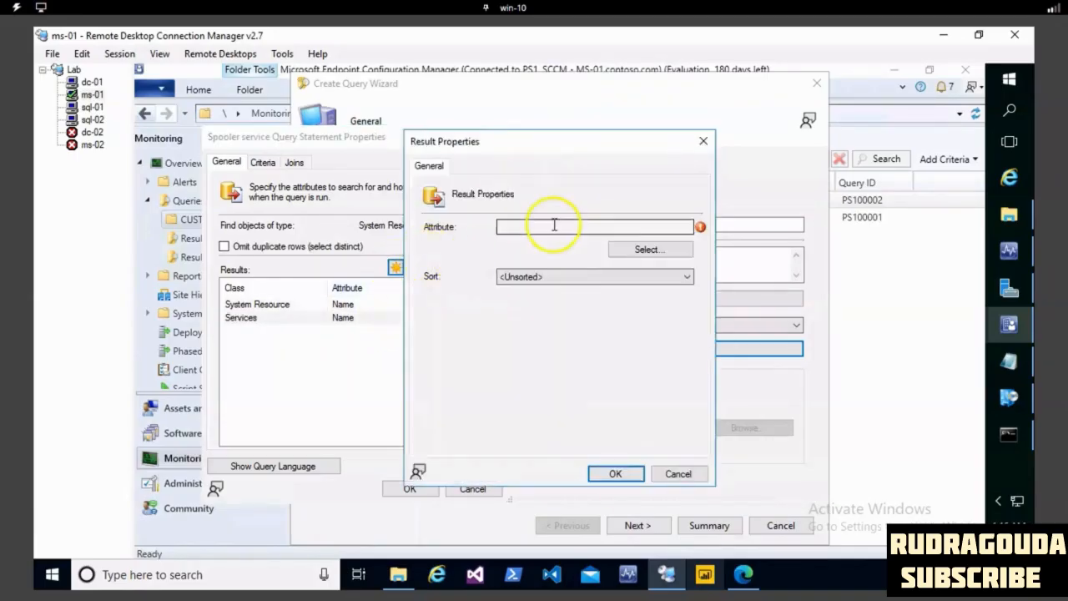
left_click(648, 251)
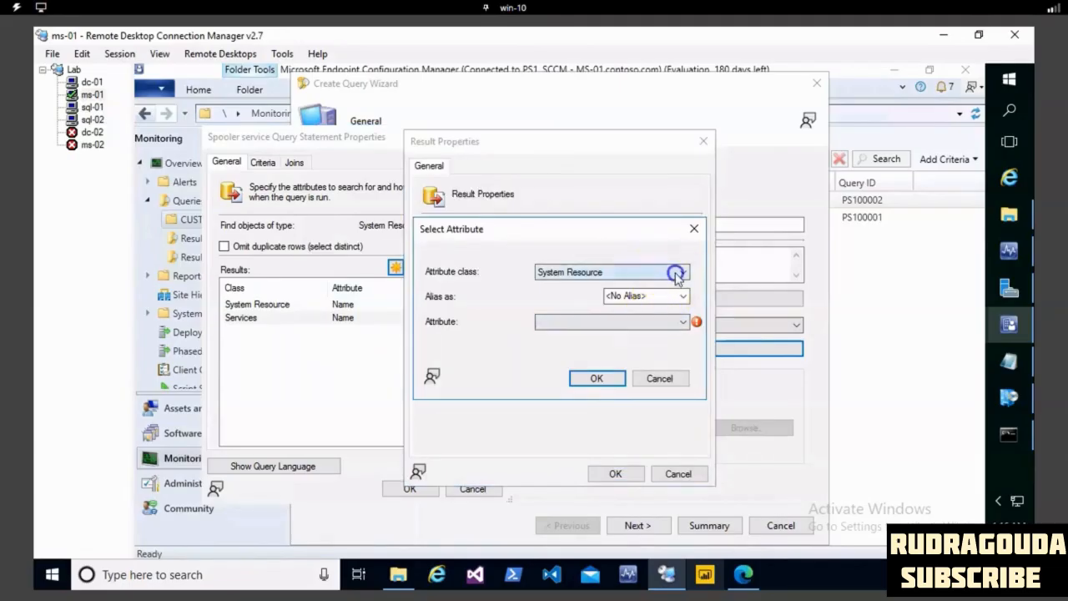
left_click(678, 271)
scroll(618, 302, "up", 15)
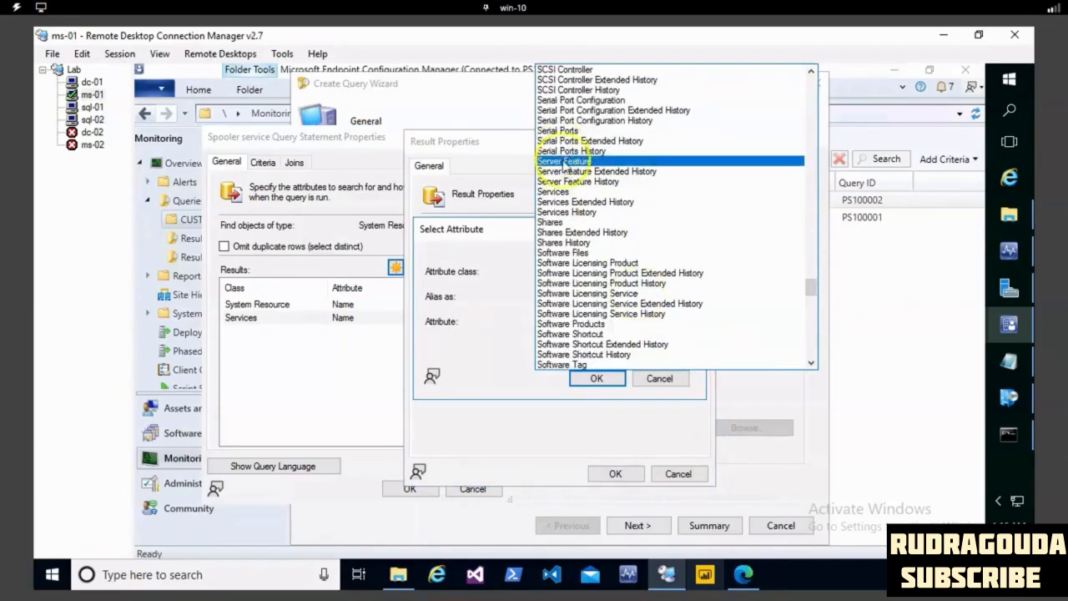
left_click(567, 191)
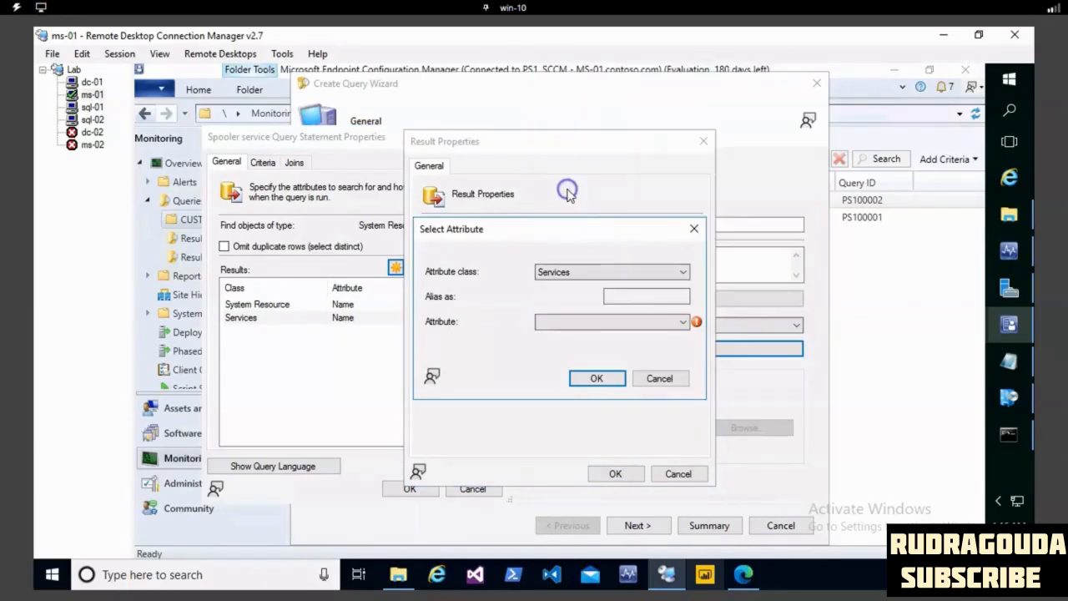
left_click(588, 325)
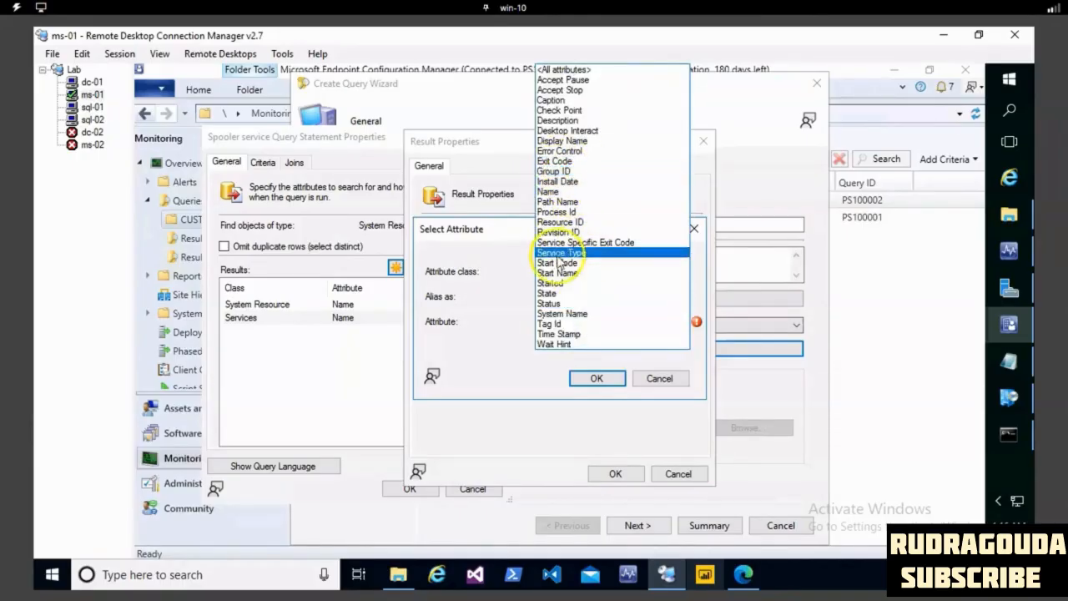
left_click(557, 303)
left_click(596, 377)
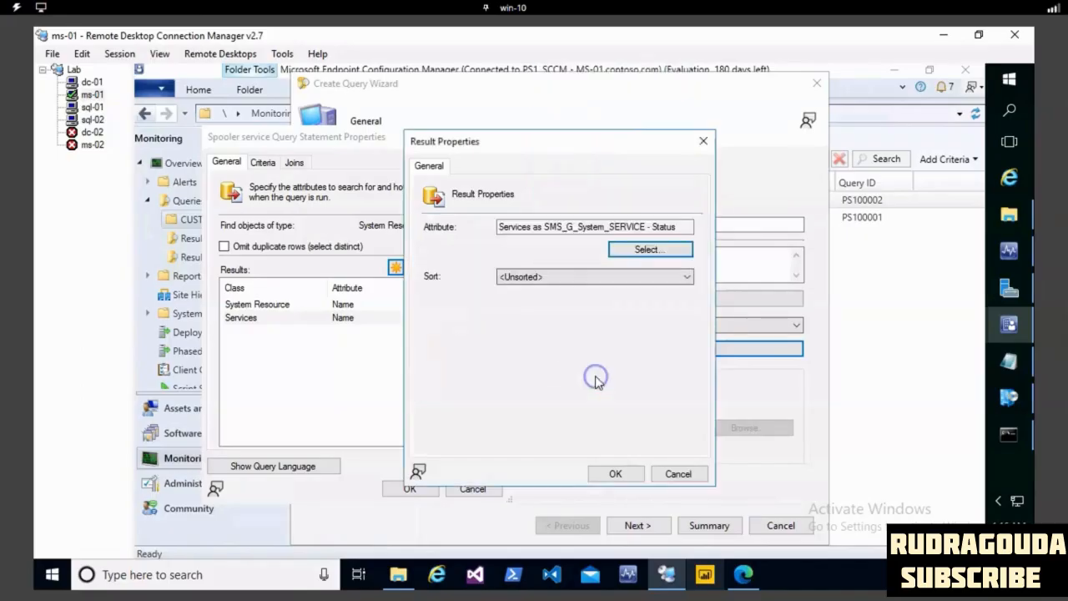
left_click(630, 475)
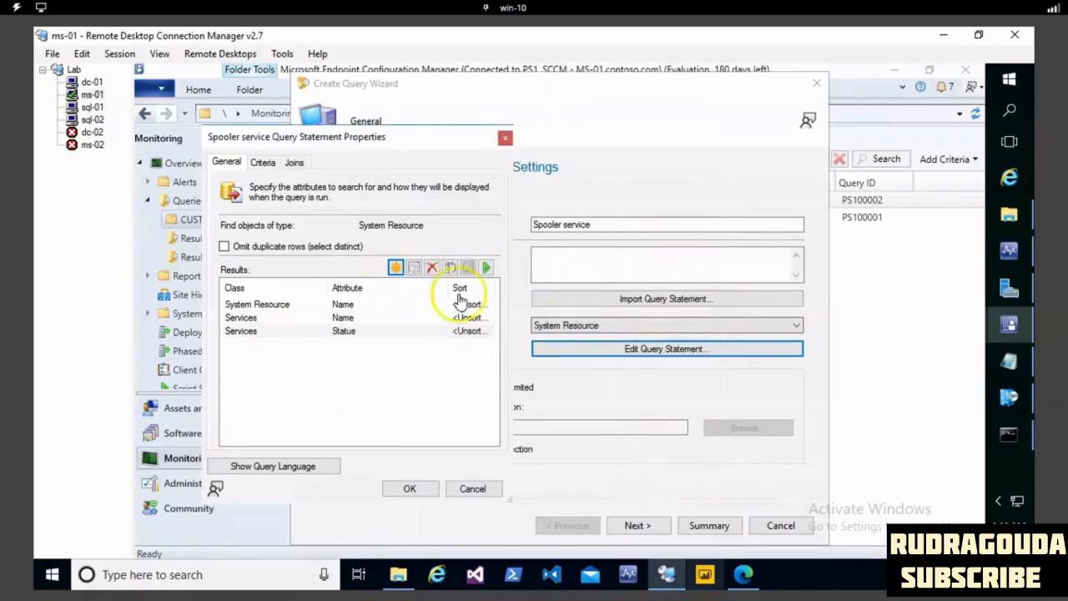
- Start a simple-value criterion for the query, based on the Name attribute of the Services class with no alias
left_click(264, 163)
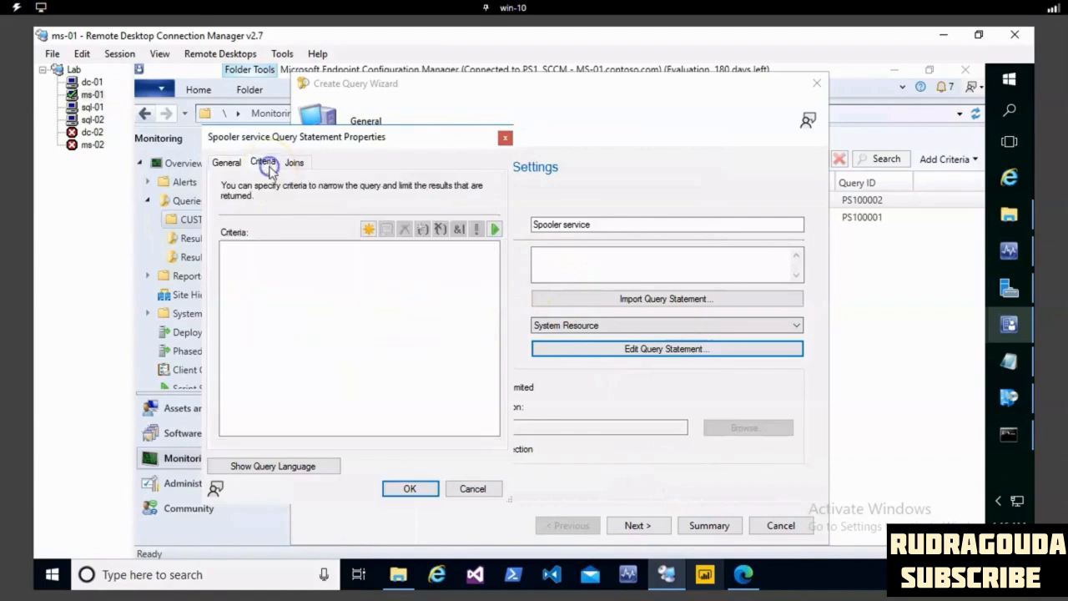
left_click(367, 229)
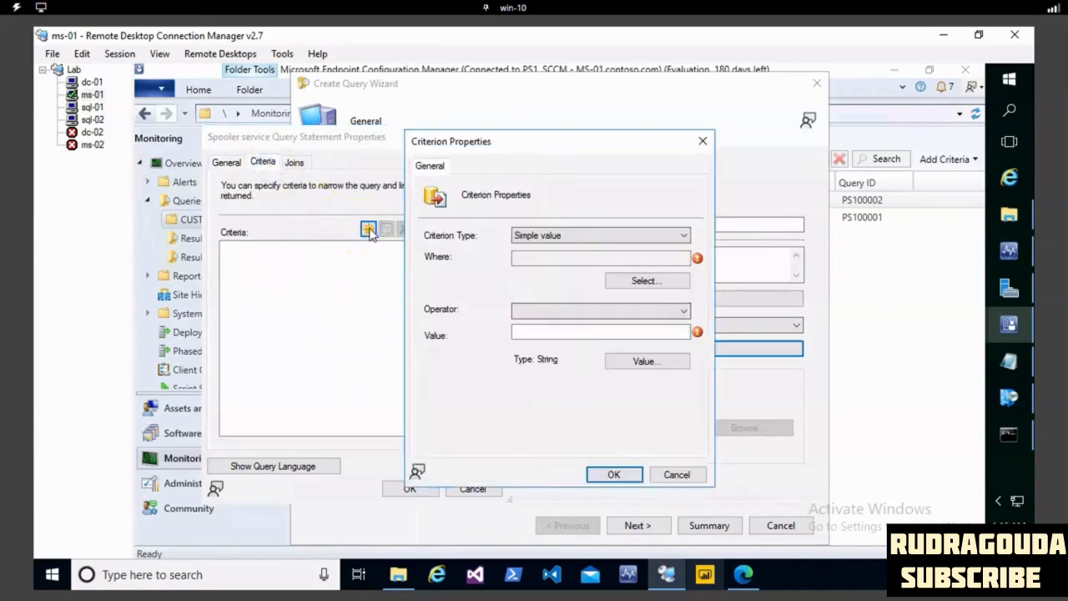
left_click(639, 281)
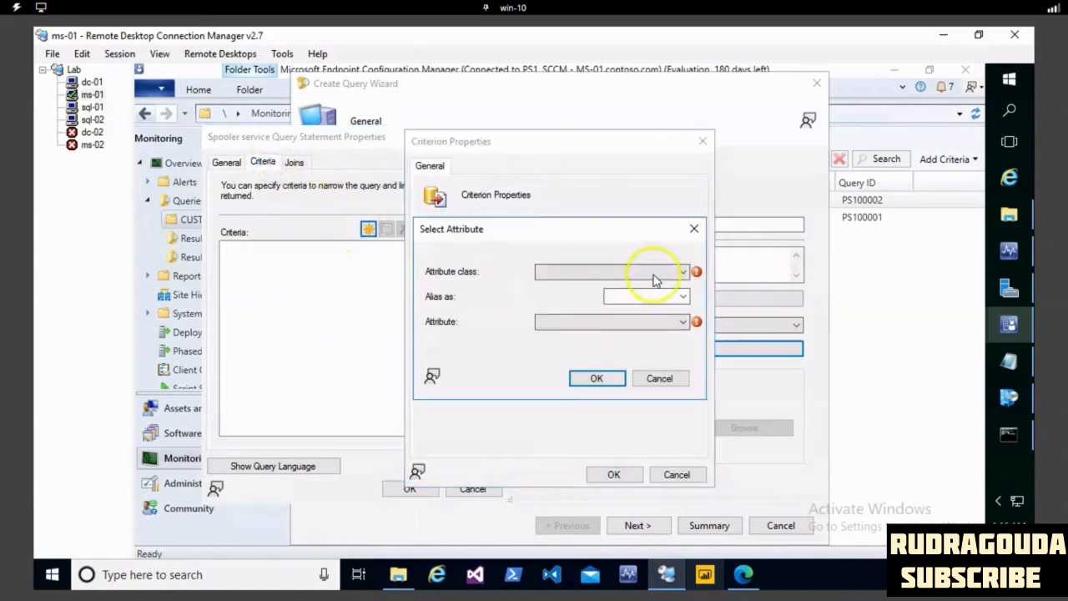
left_click(655, 280)
key("s")
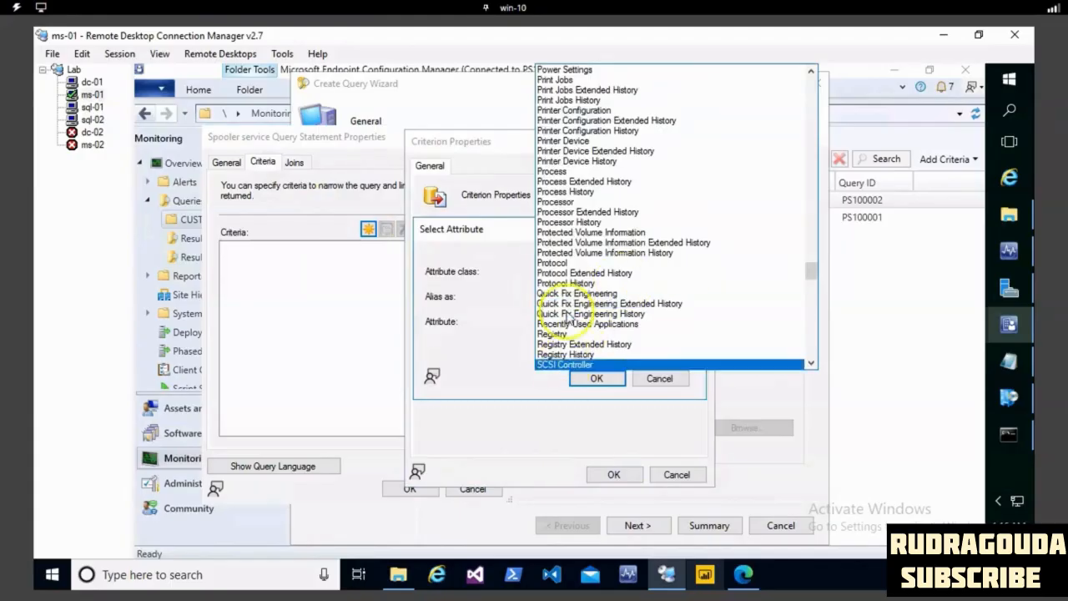
scroll(573, 307, "down", 4)
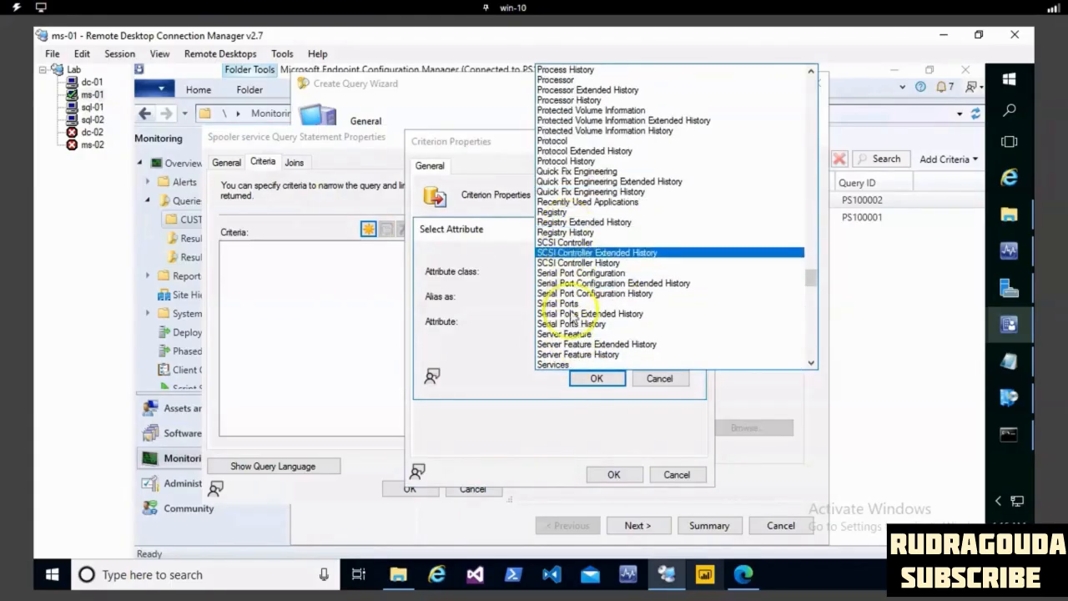
left_click(567, 365)
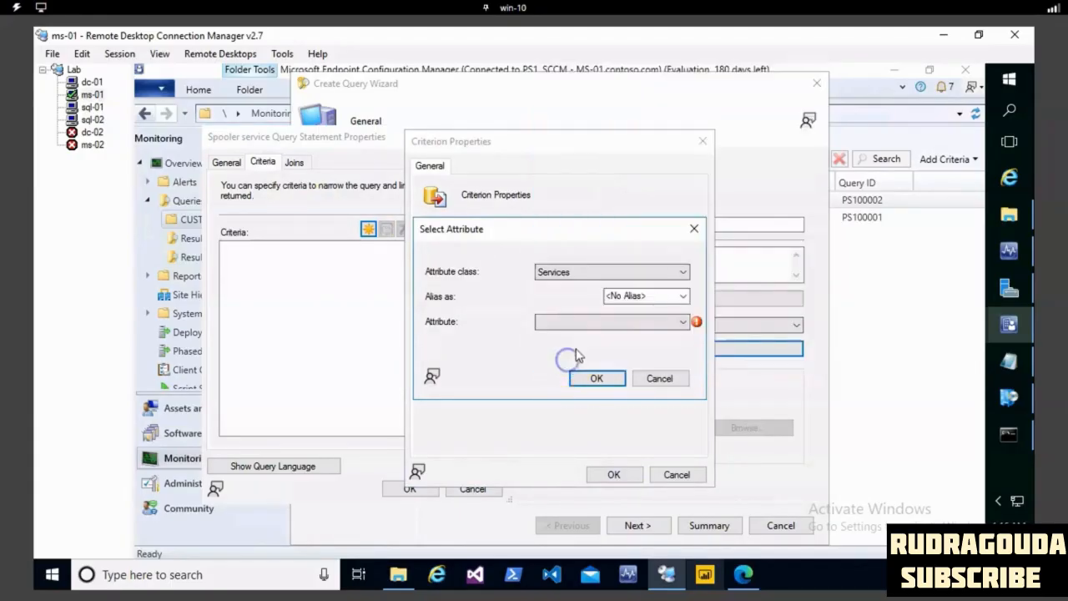
left_click(625, 322)
key("n")
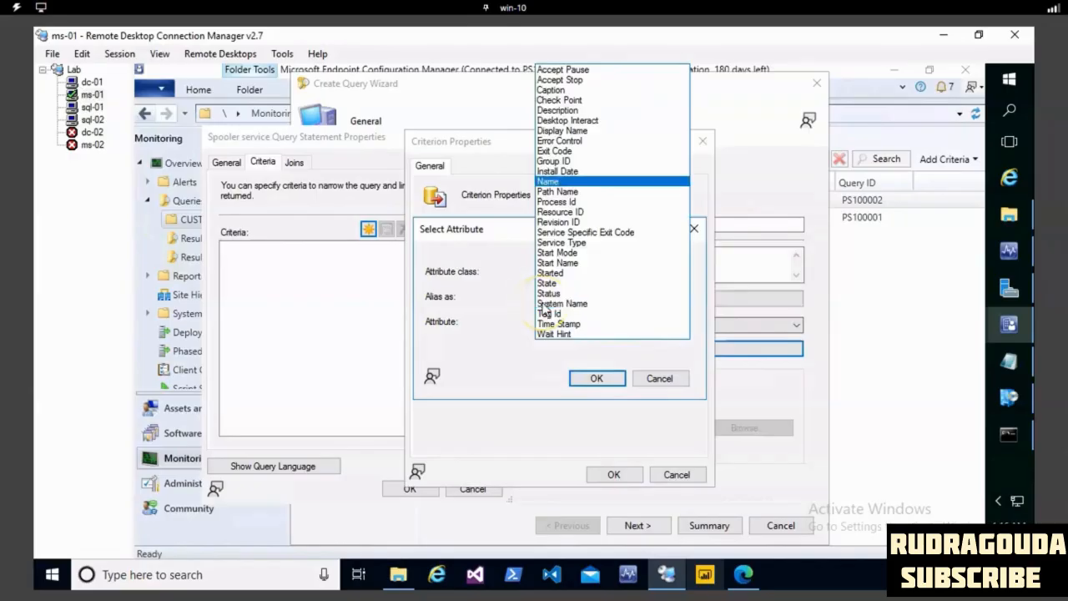
left_click(576, 181)
left_click(596, 378)
- Set the criterion's value to Spooler from the list of existing values, keeping the "is equal to" operator
left_click(647, 361)
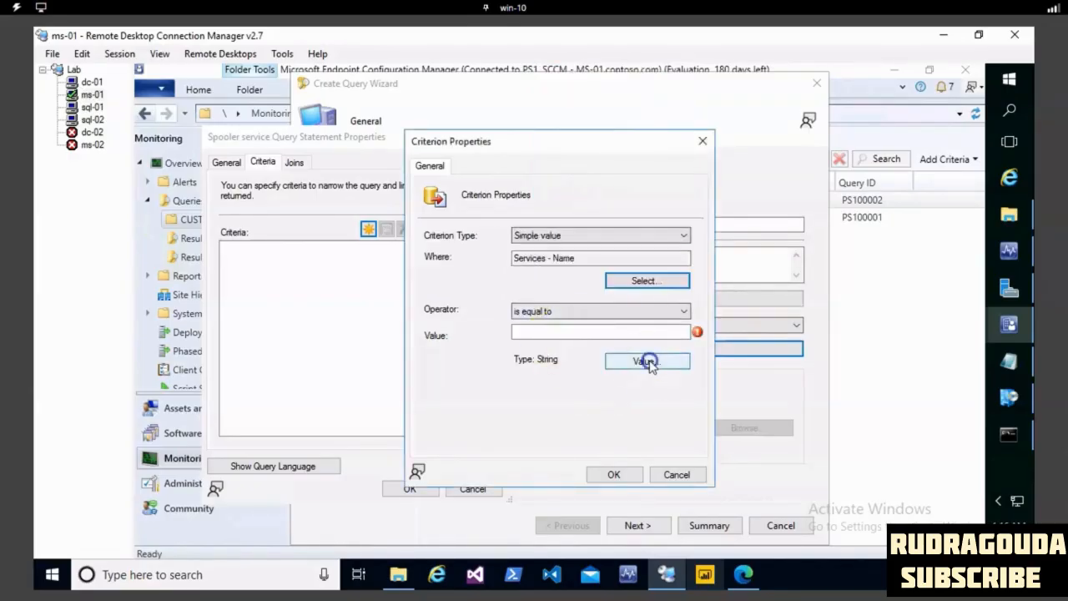
left_click(470, 295)
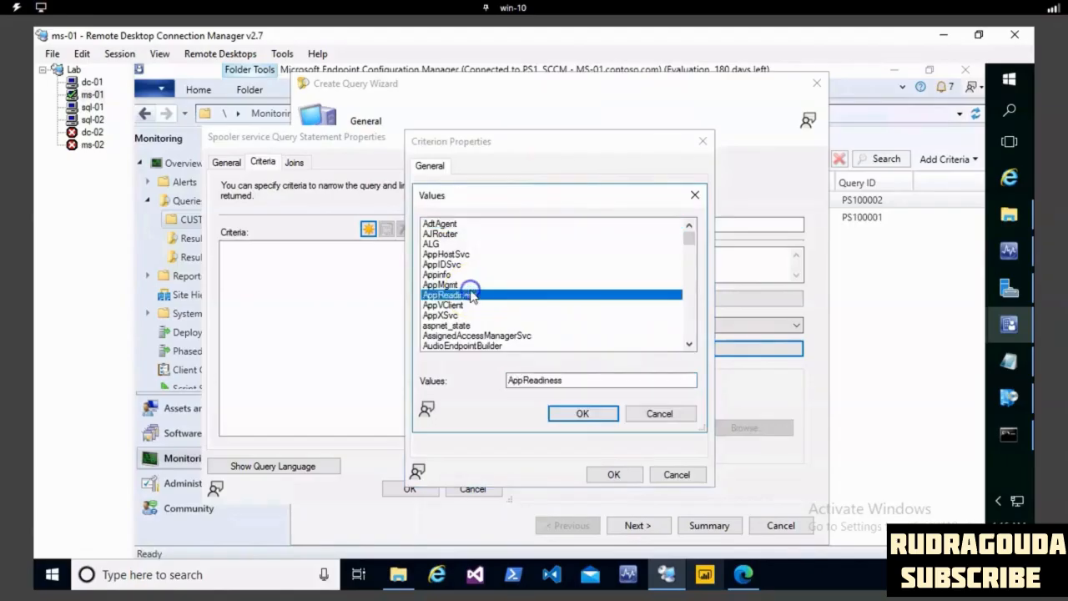
key("s")
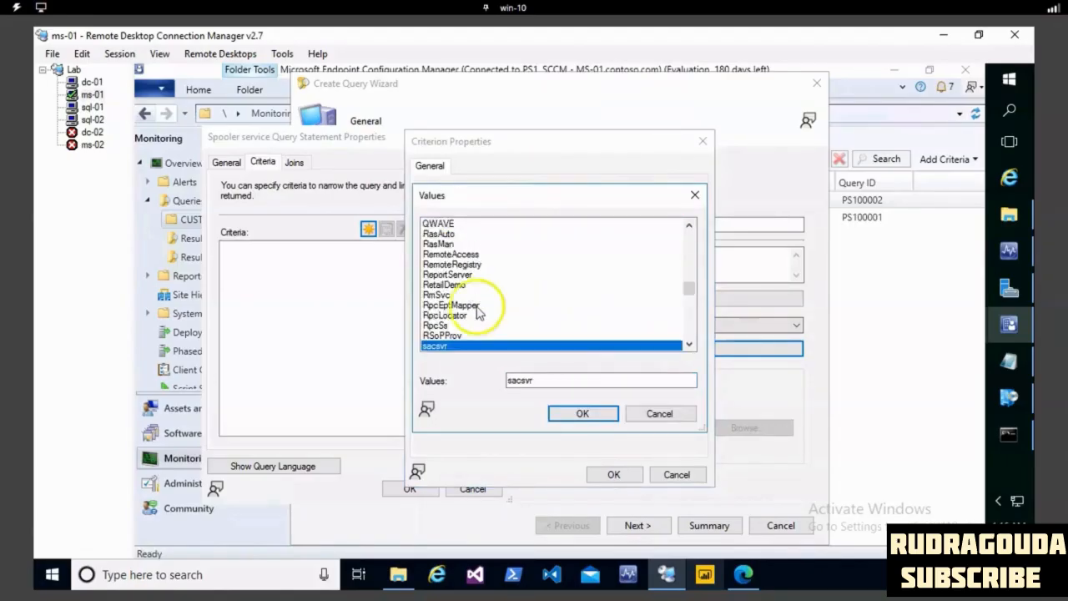
scroll(484, 330, "down", 4)
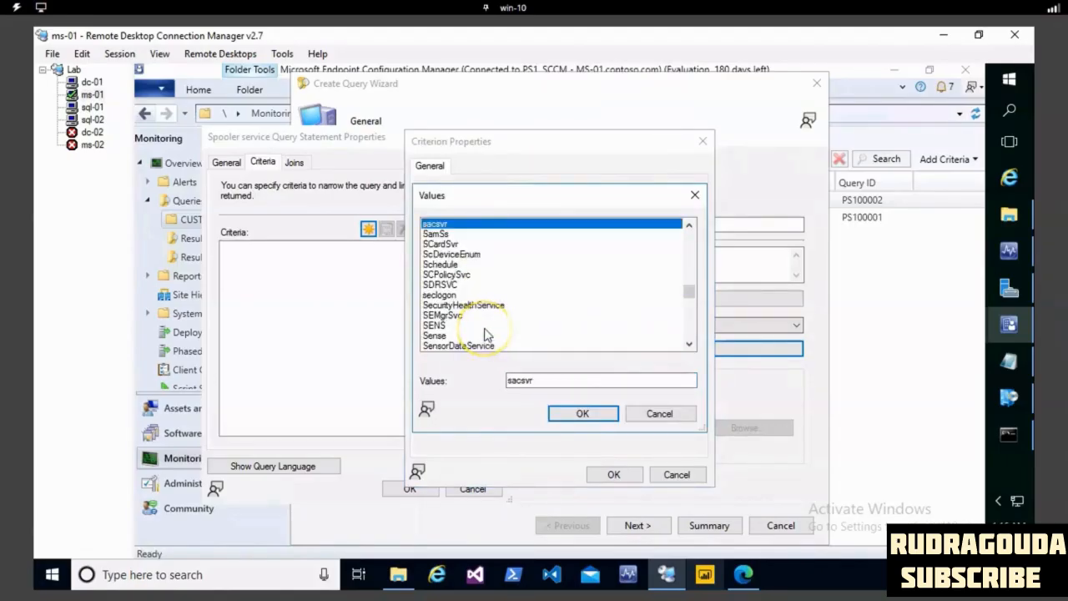
key("p")
key("s")
scroll(486, 311, "down", 6)
scroll(480, 325, "down", 4)
scroll(480, 327, "down", 2)
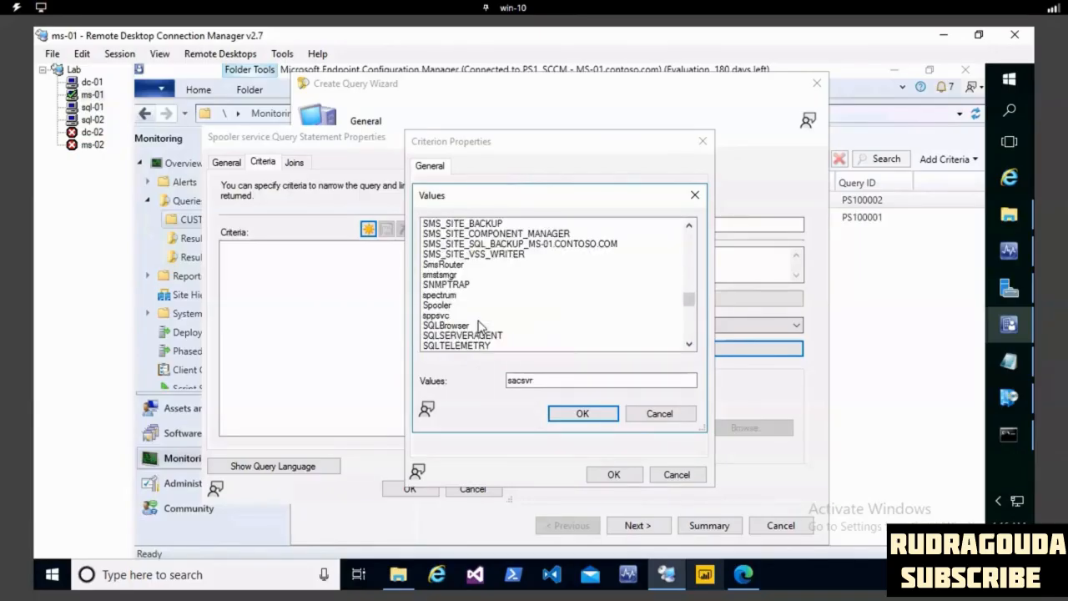
left_click(437, 305)
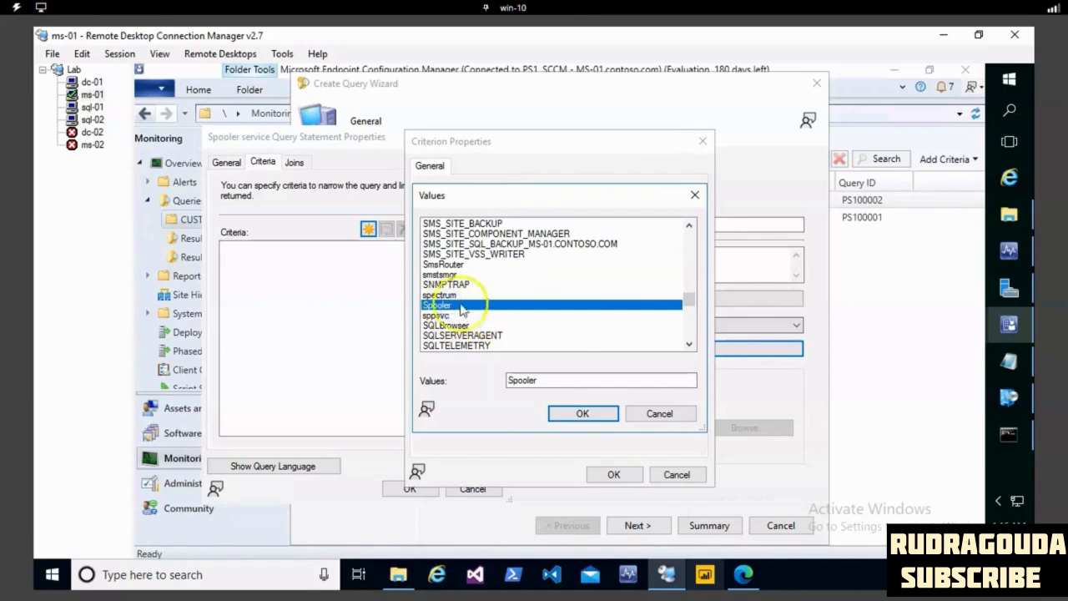
left_click(581, 412)
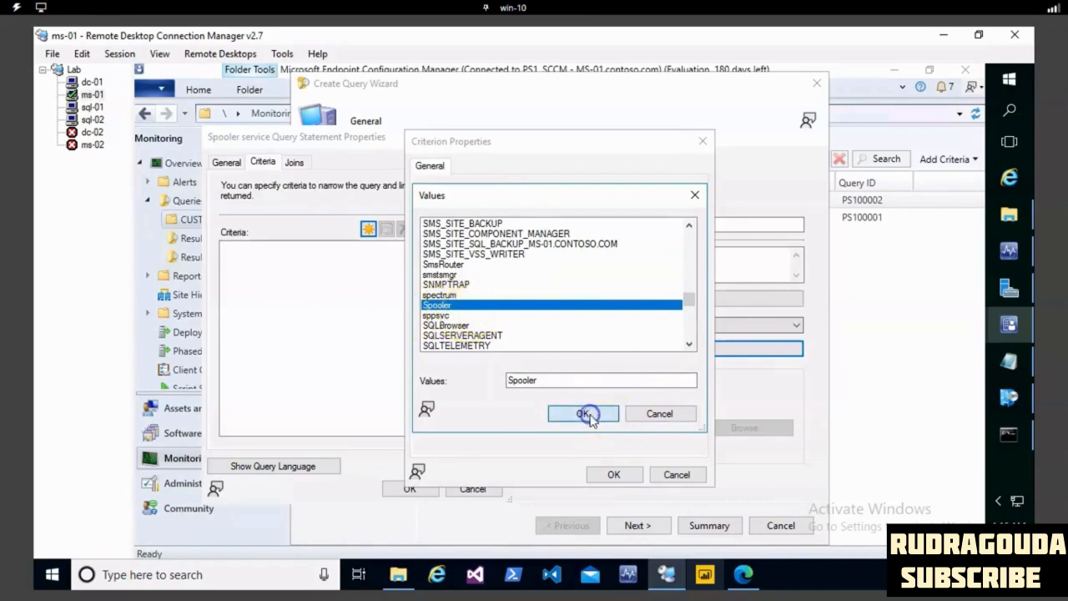
left_click(628, 471)
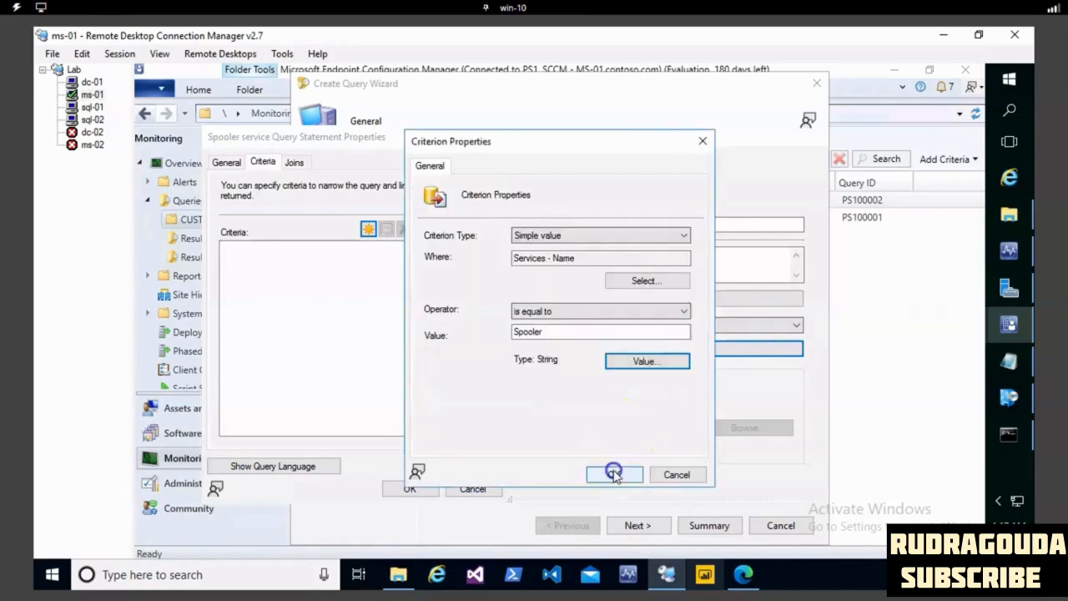
- Accept the query statement and complete the wizard to create the Spooler service query without collection limiting
left_click(409, 489)
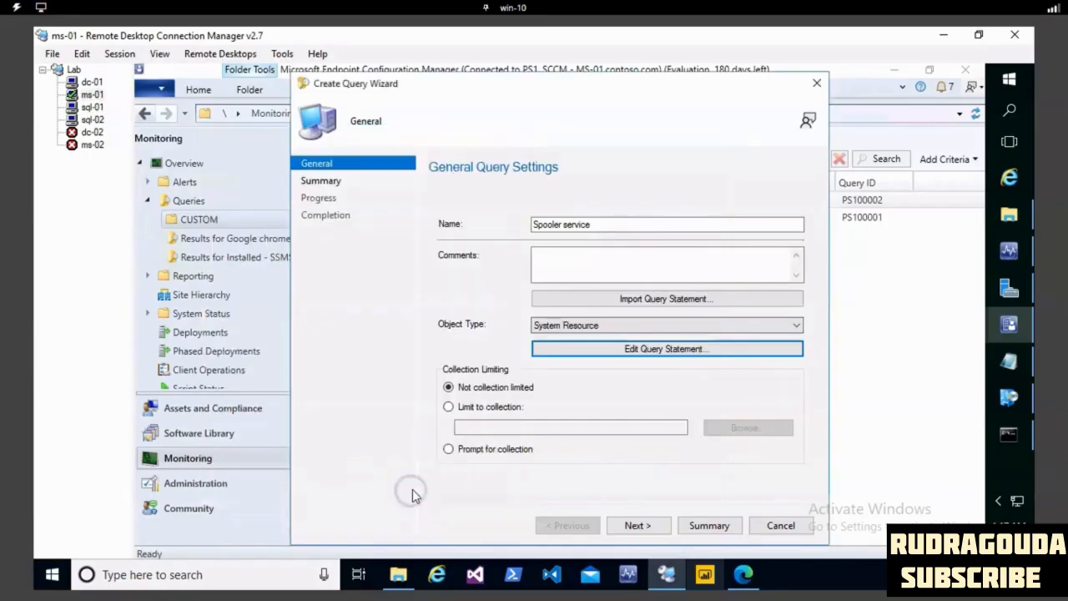
left_click(638, 525)
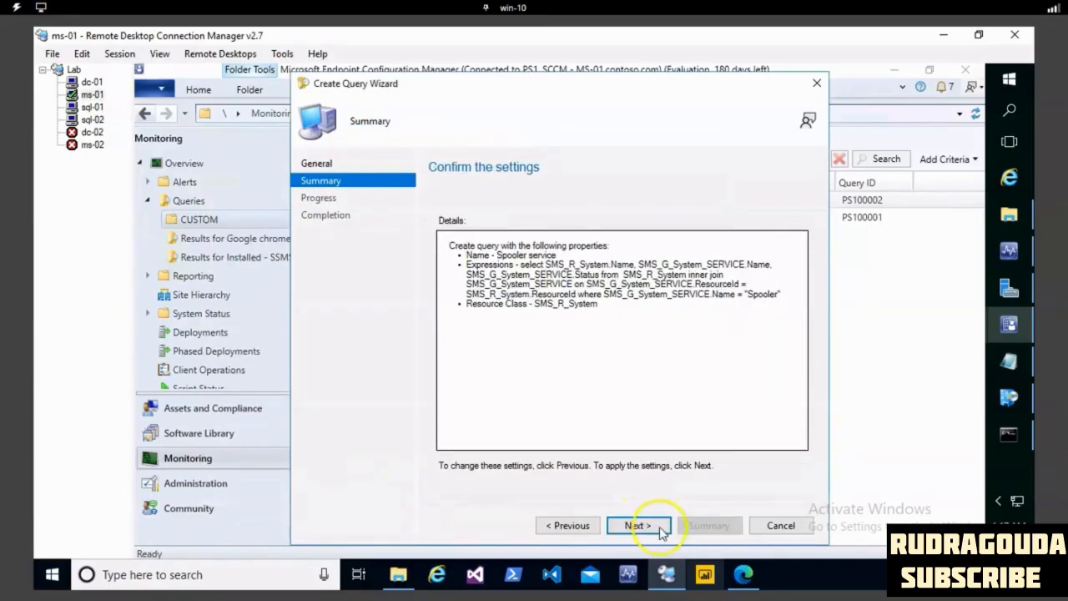
left_click(653, 525)
left_click(779, 525)
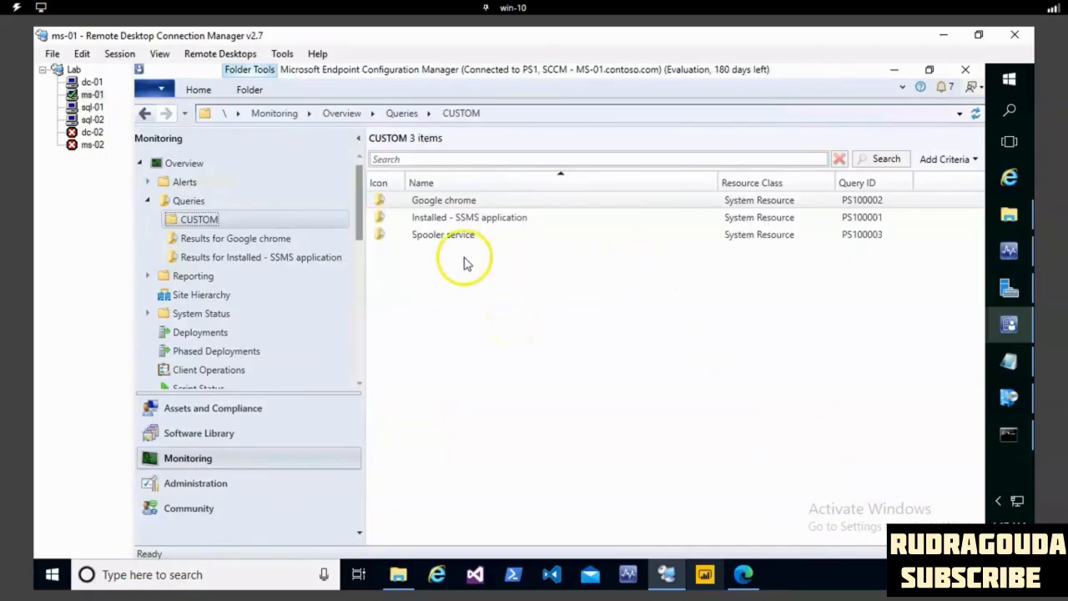
- Run the Spooler service query, fit the result columns to their contents, and examine the service status of each listed system
right_click(456, 282)
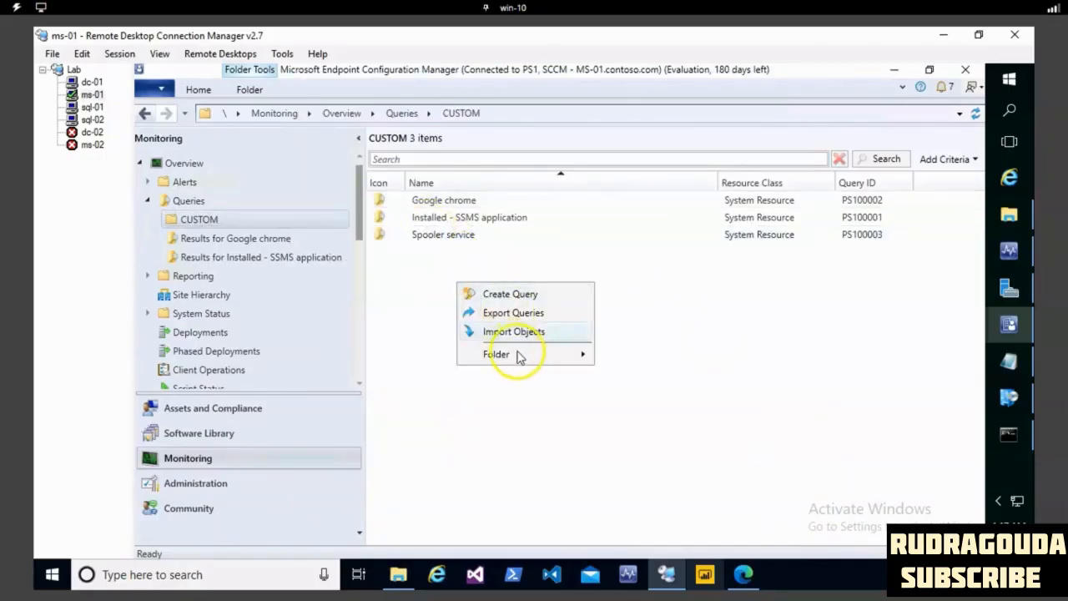
left_click(428, 258)
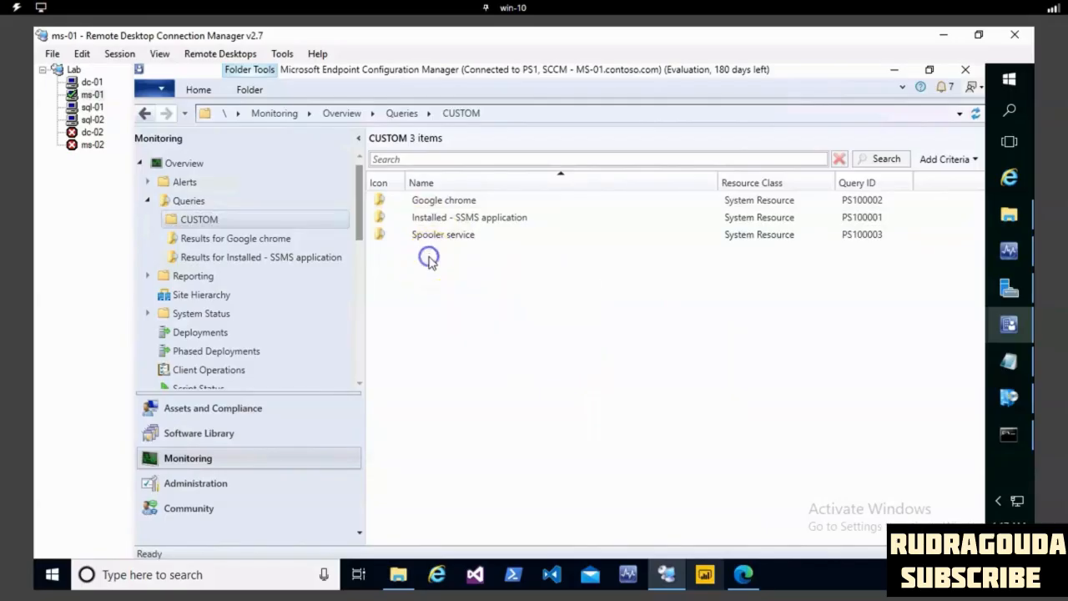
double_click(440, 238)
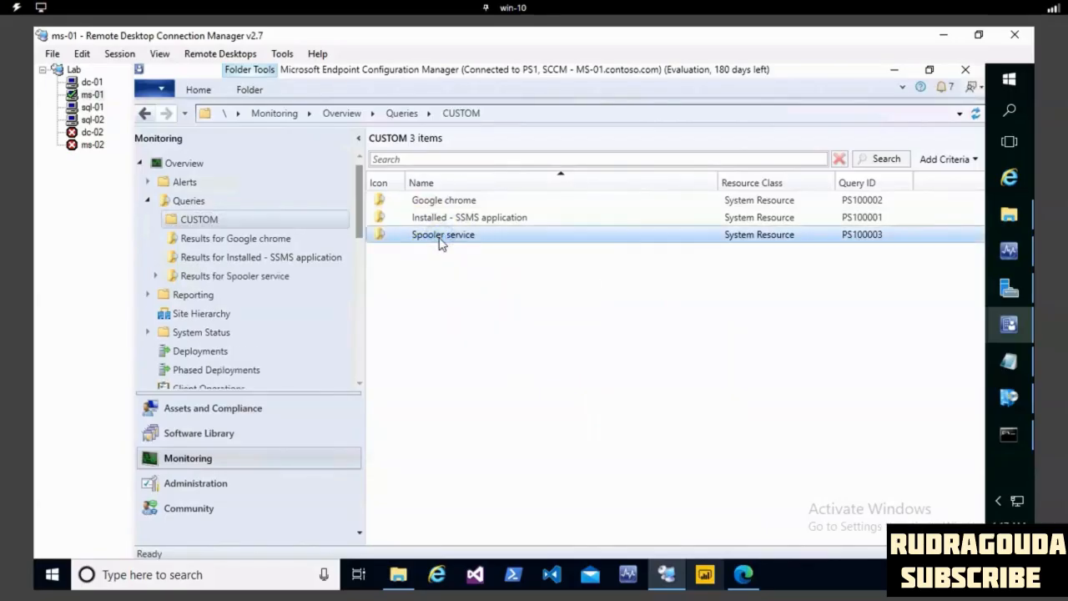
double_click(582, 183)
left_click_drag(696, 188, 694, 187)
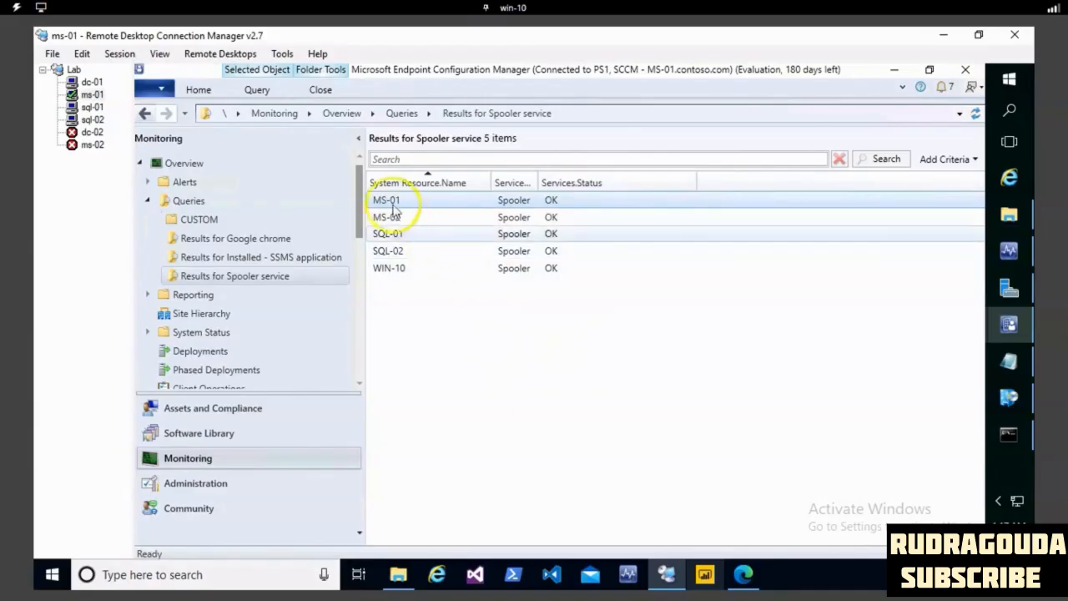
left_click(419, 219)
left_click(410, 235, "ctrl")
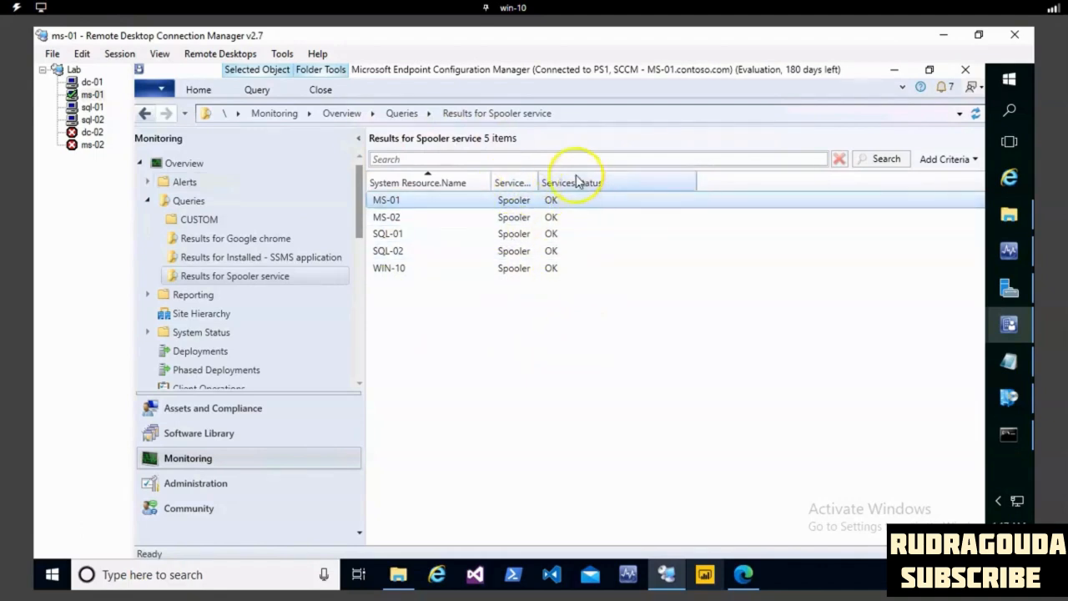
left_click(583, 202)
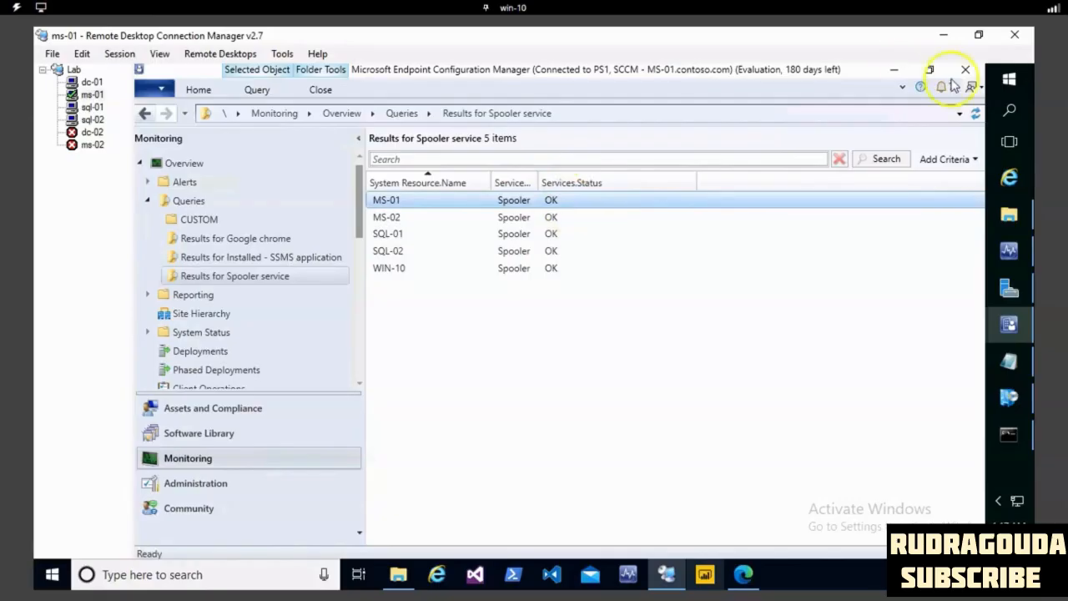
- Search the ms-01 server for the Services console and open it
left_click(1011, 111)
type("s")
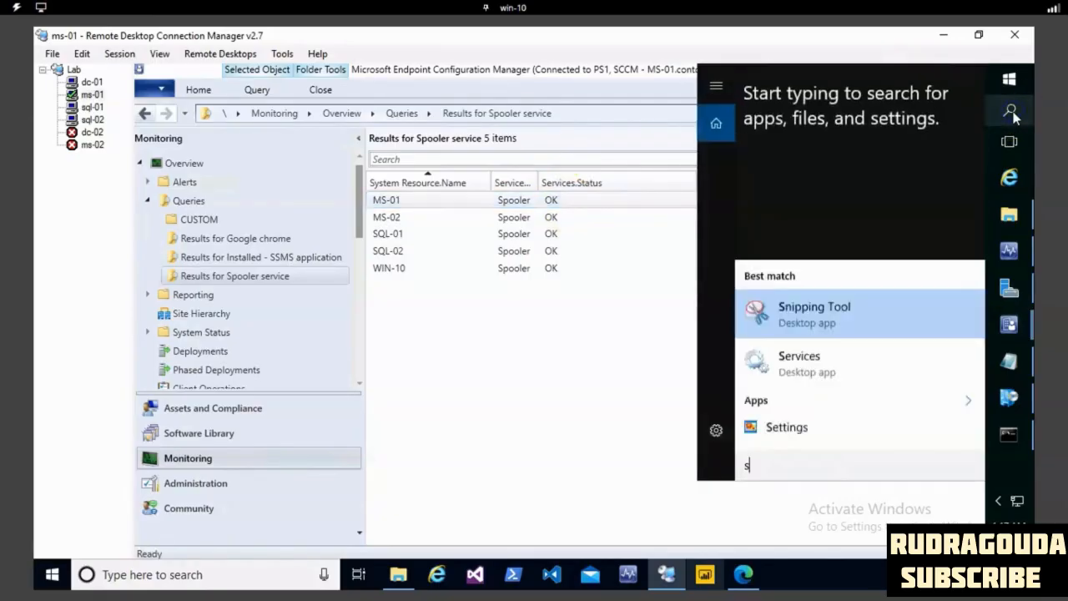
type("er")
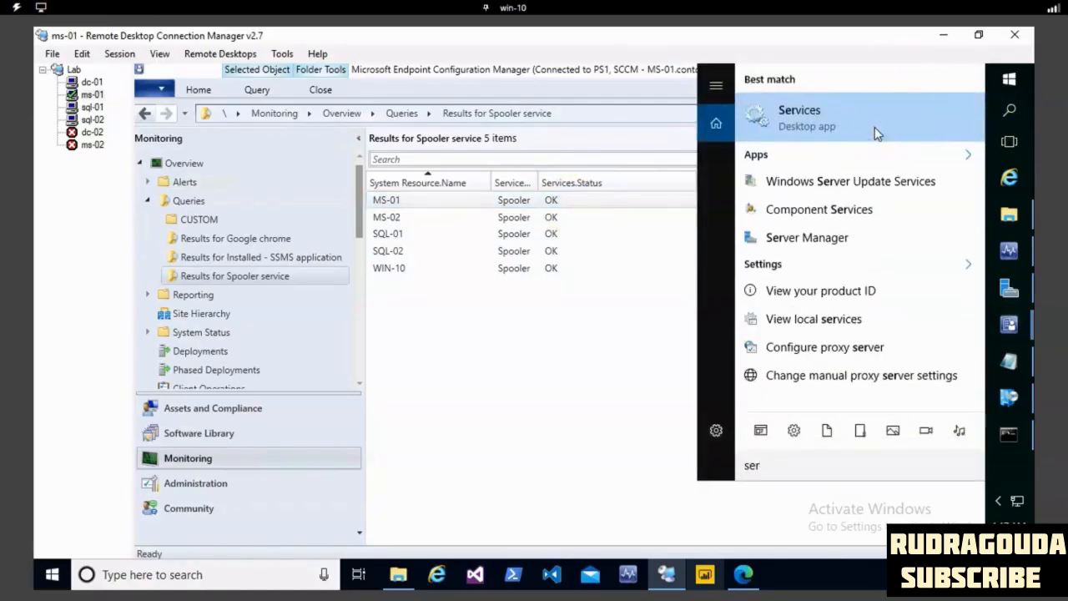
left_click(876, 125)
- Examine the Print Spooler service's properties for its service name and status, then close them and minimize the Services console
left_click(630, 364)
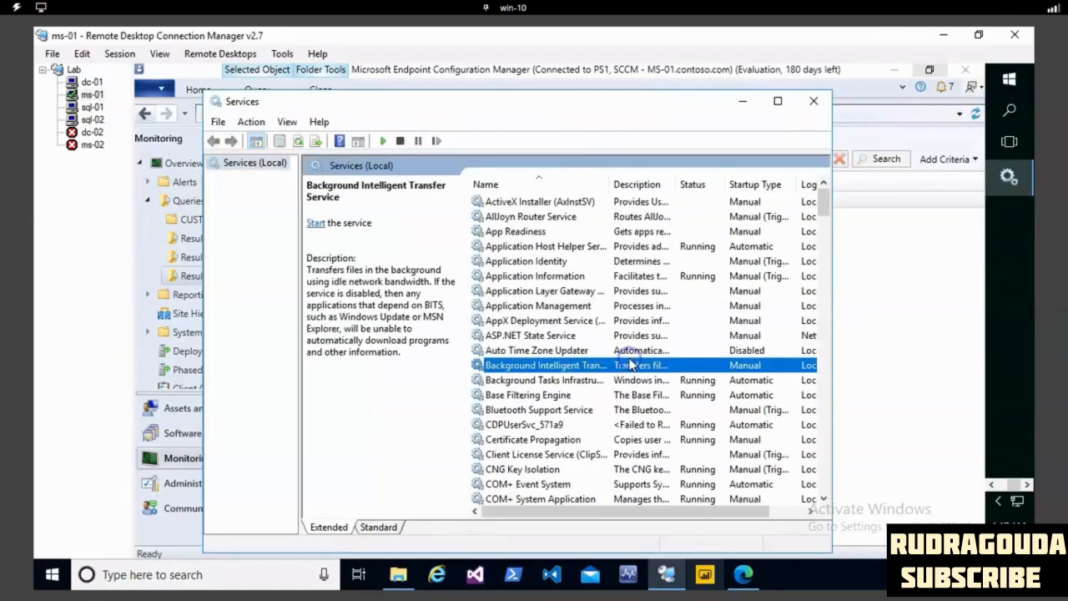
key("p")
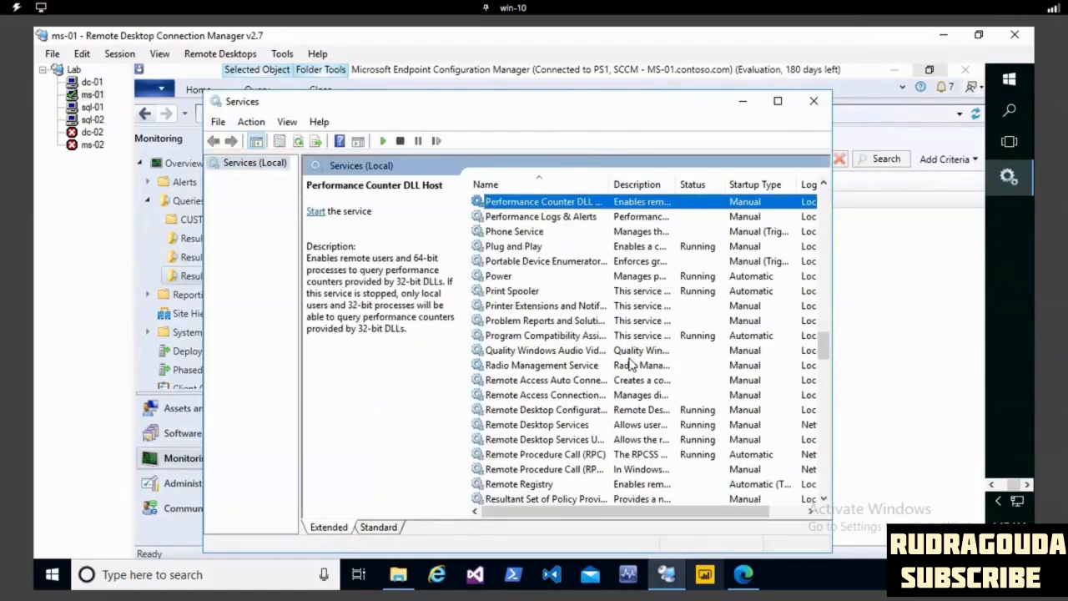
left_click(518, 294)
double_click(557, 292)
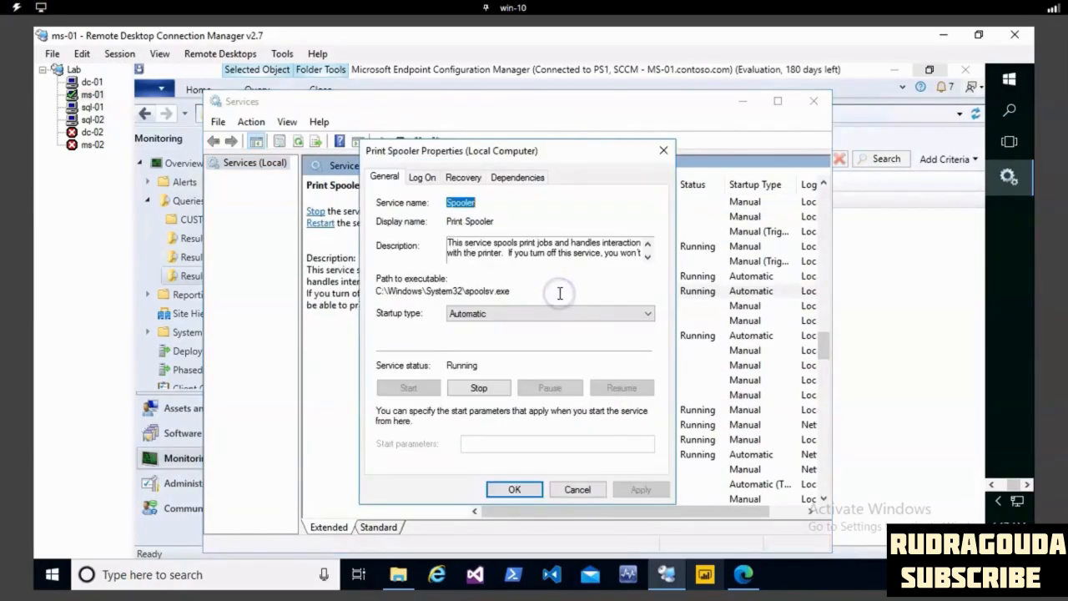
double_click(458, 203)
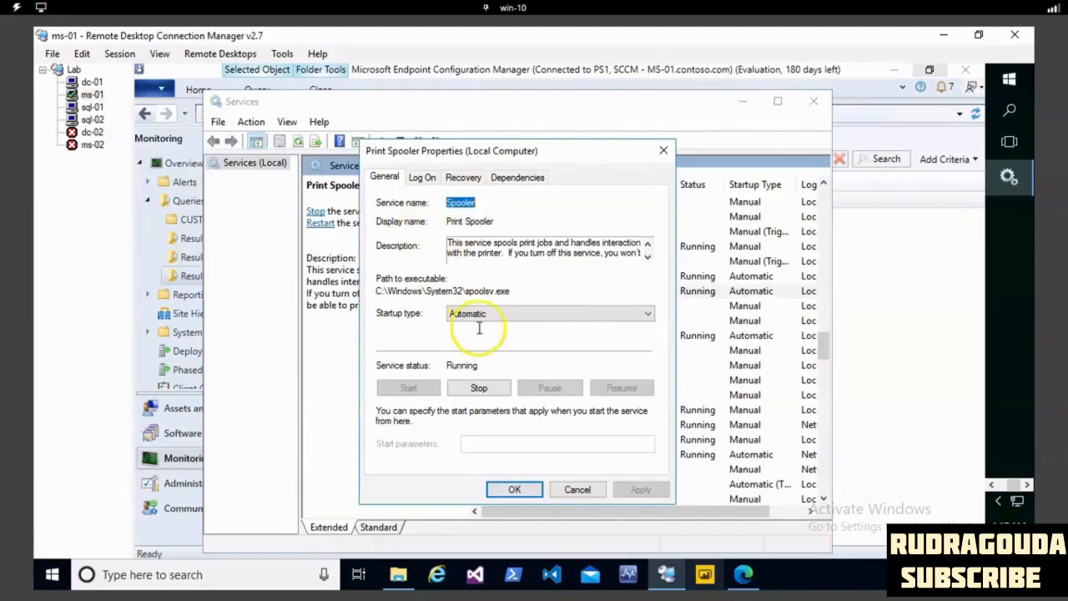
left_click(663, 150)
left_click(742, 103)
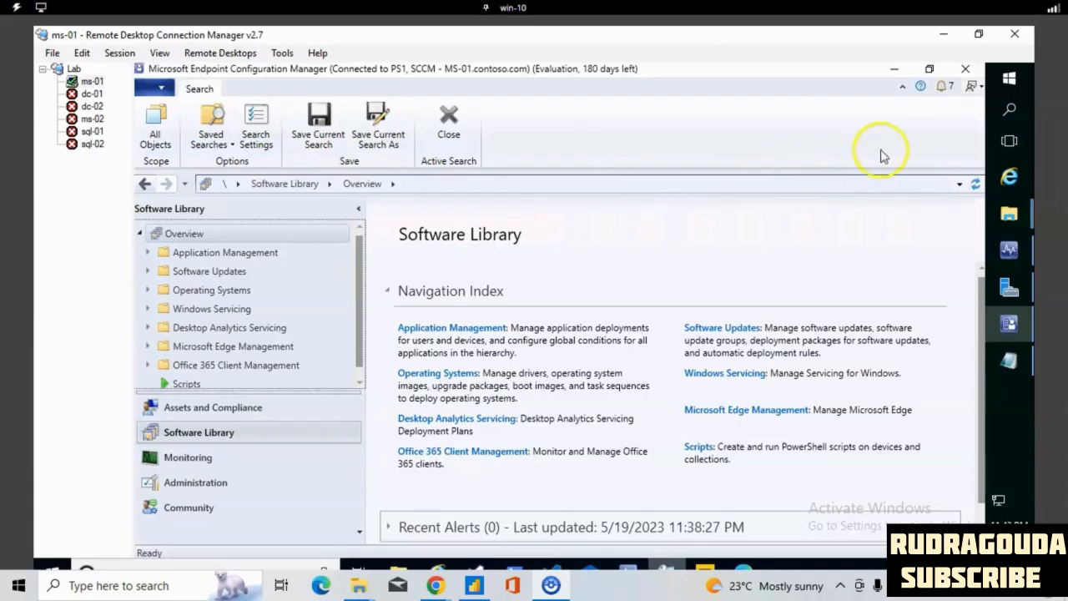
- Switch to Paint and draw a rectangle about 114 × 42 px near the canvas top, with three smaller boxes in a row below it
left_click(1008, 109)
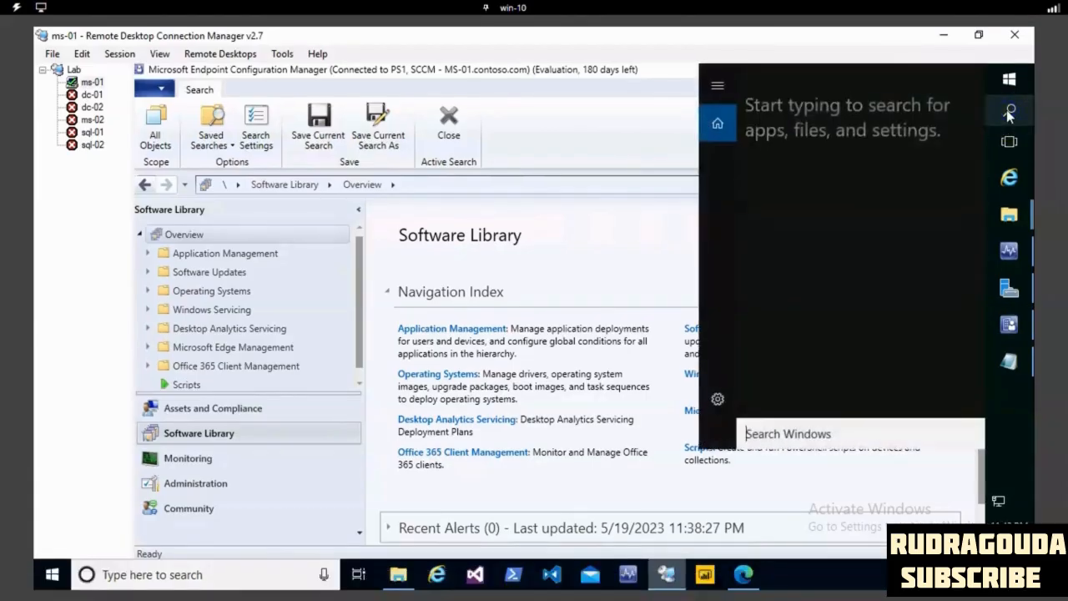
type("pain")
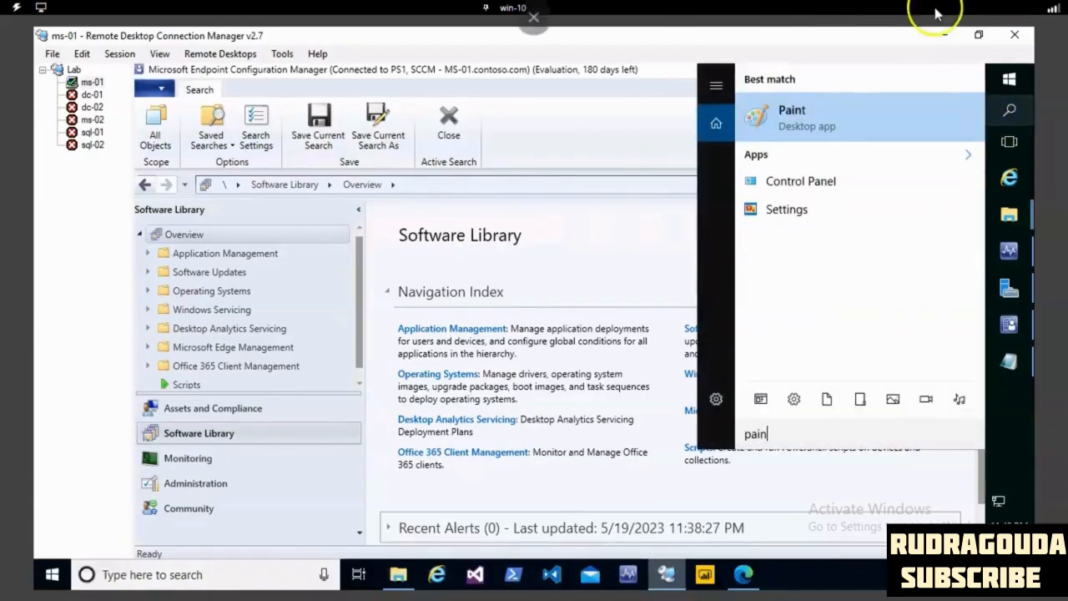
left_click(846, 114)
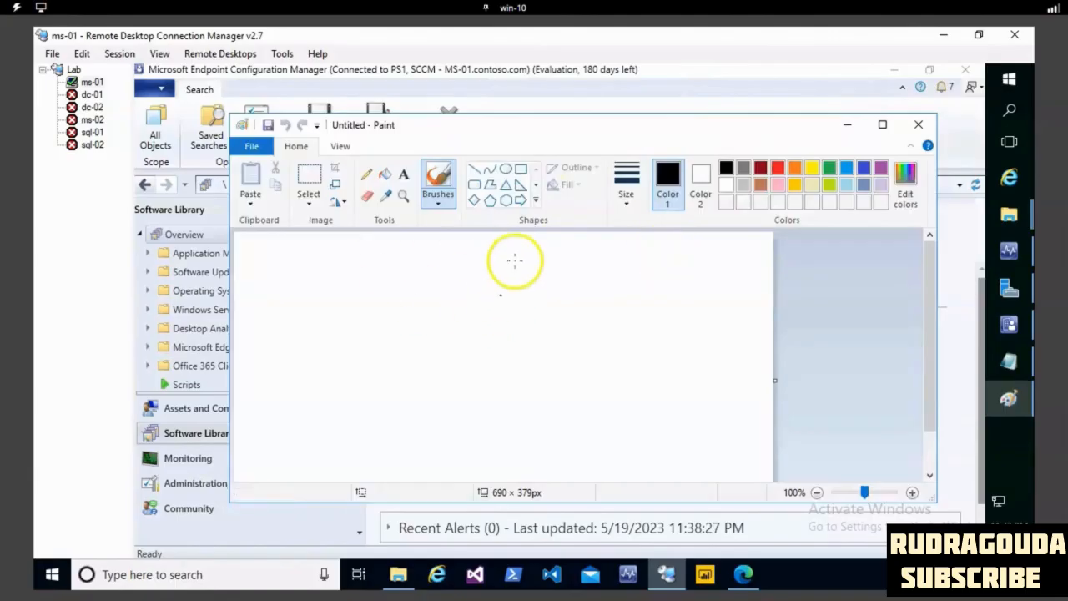
left_click(521, 167)
left_click_drag(432, 264, 547, 306)
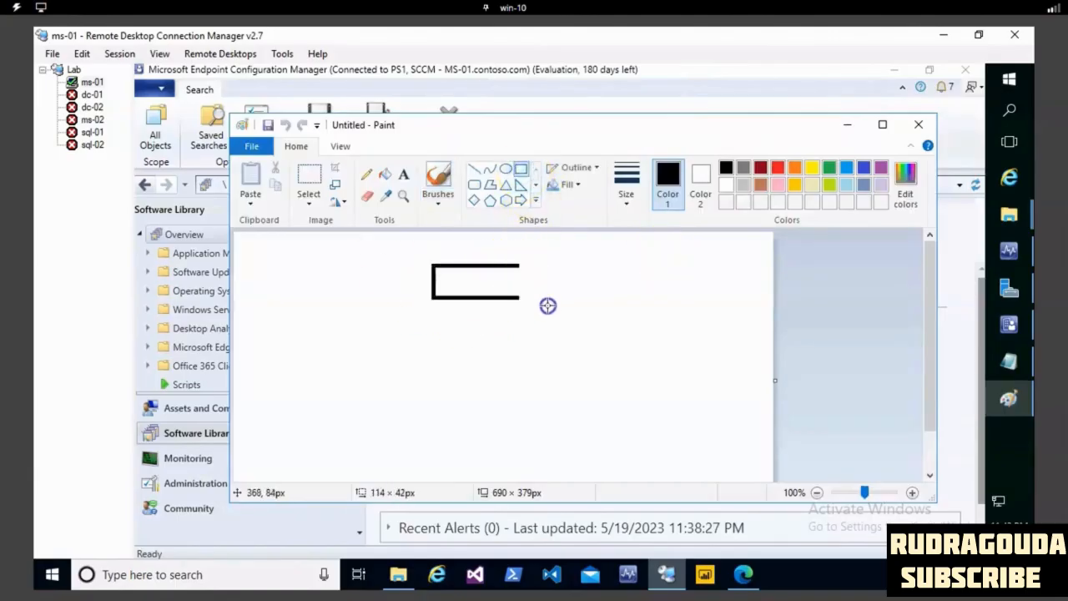
left_click_drag(396, 386, 467, 433)
left_click_drag(534, 392, 604, 445)
left_click_drag(646, 390, 721, 434)
- Draw three straight lines connecting the upper rectangle to each of the three lower boxes
left_click(474, 170)
left_click_drag(477, 307, 431, 382)
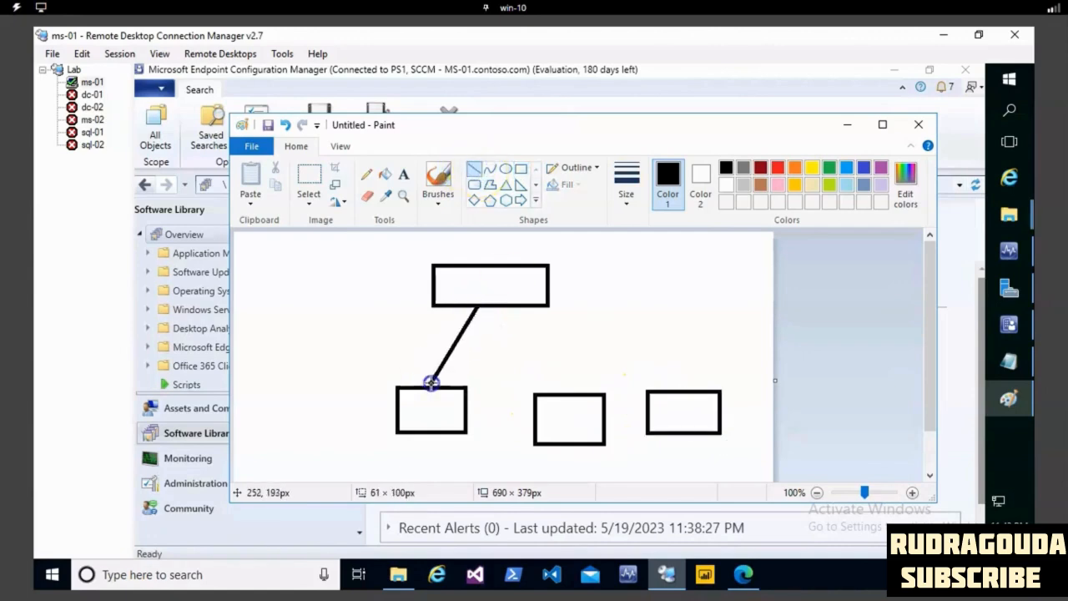
mouse_move(476, 310)
left_mouse_down()
mouse_move(546, 386)
mouse_move(485, 307)
mouse_move(579, 396)
left_mouse_up()
mouse_move(536, 305)
left_mouse_down()
mouse_move(655, 362)
mouse_move(683, 393)
left_mouse_up()
- Label the upper box sccm and the first lower box clinet, add 7zip beside the last line, and close Paint without saving
left_click(403, 174)
left_click(464, 278)
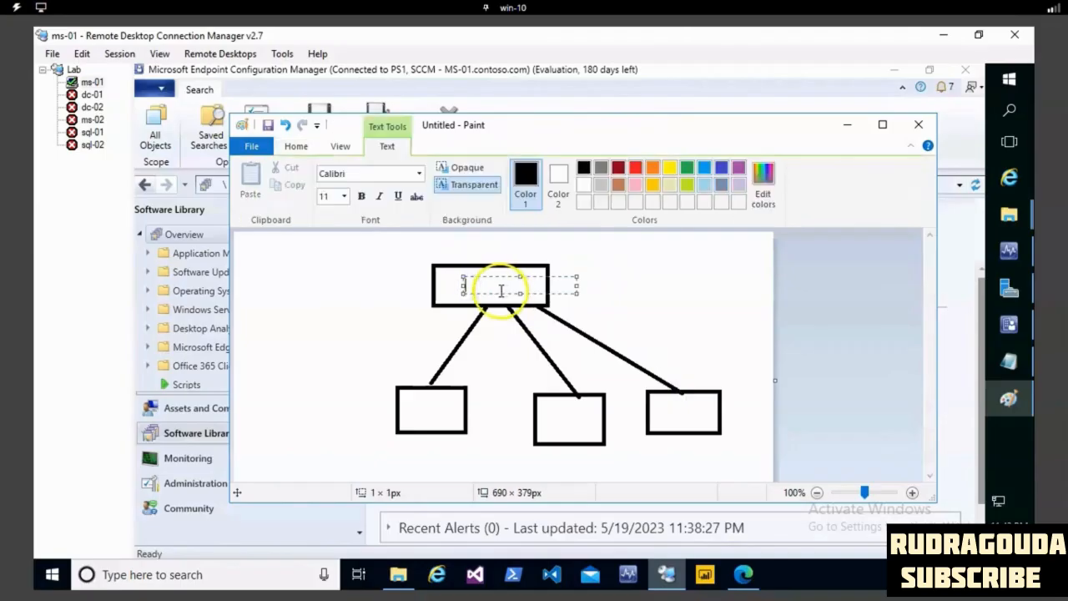
left_click(432, 412)
left_click(433, 409)
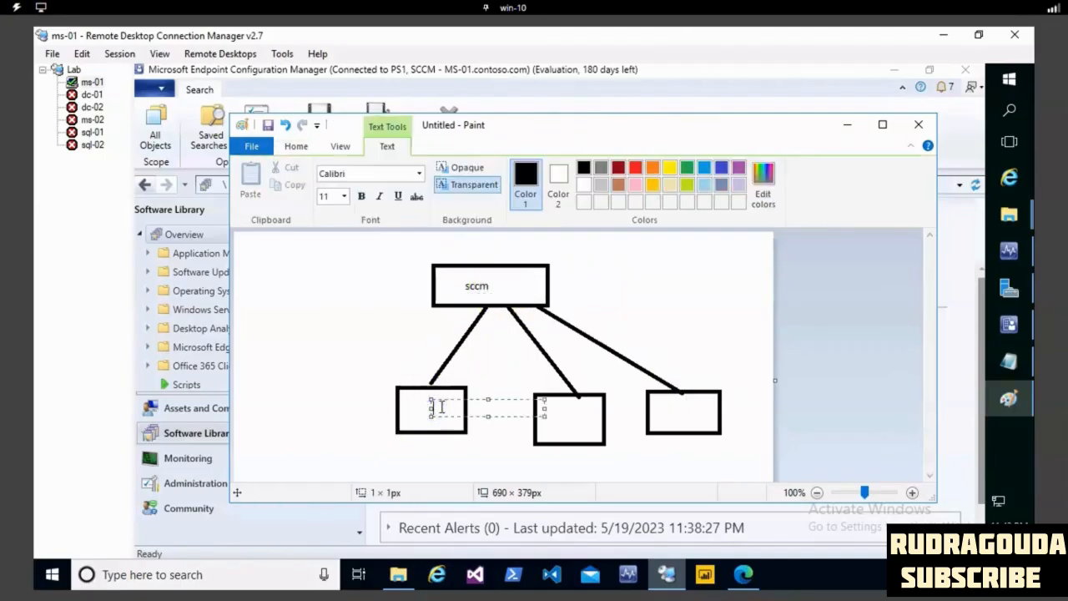
left_click(685, 334)
left_click(656, 337)
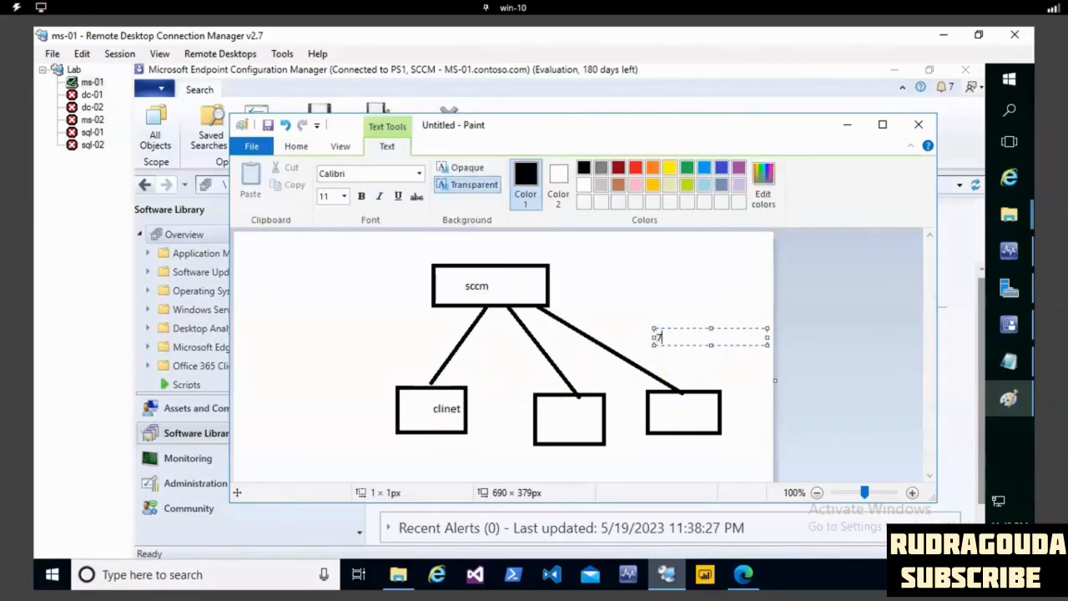
left_click(918, 125)
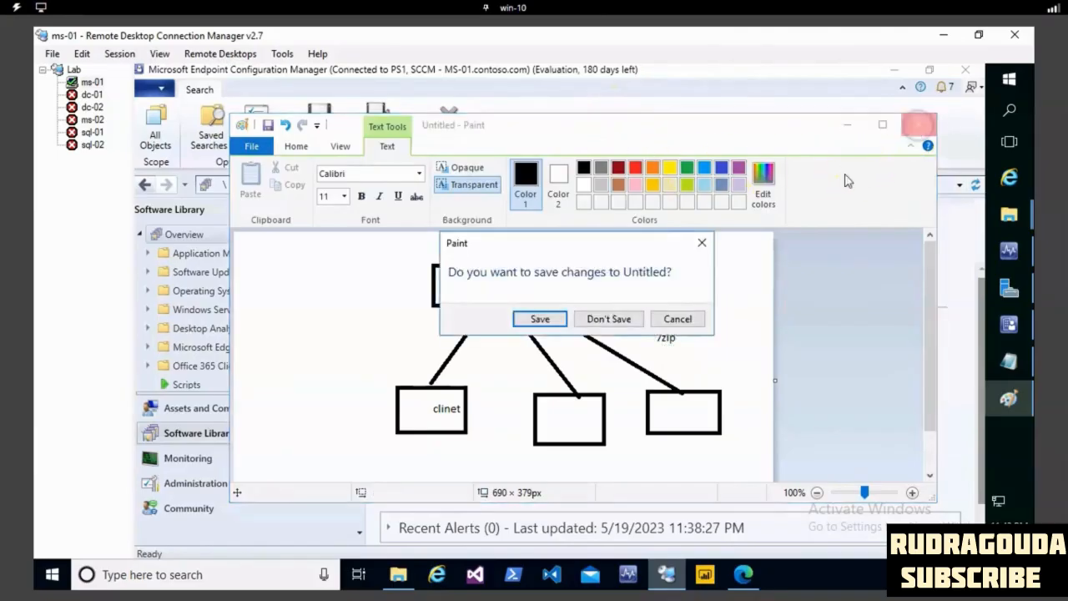
left_click(609, 319)
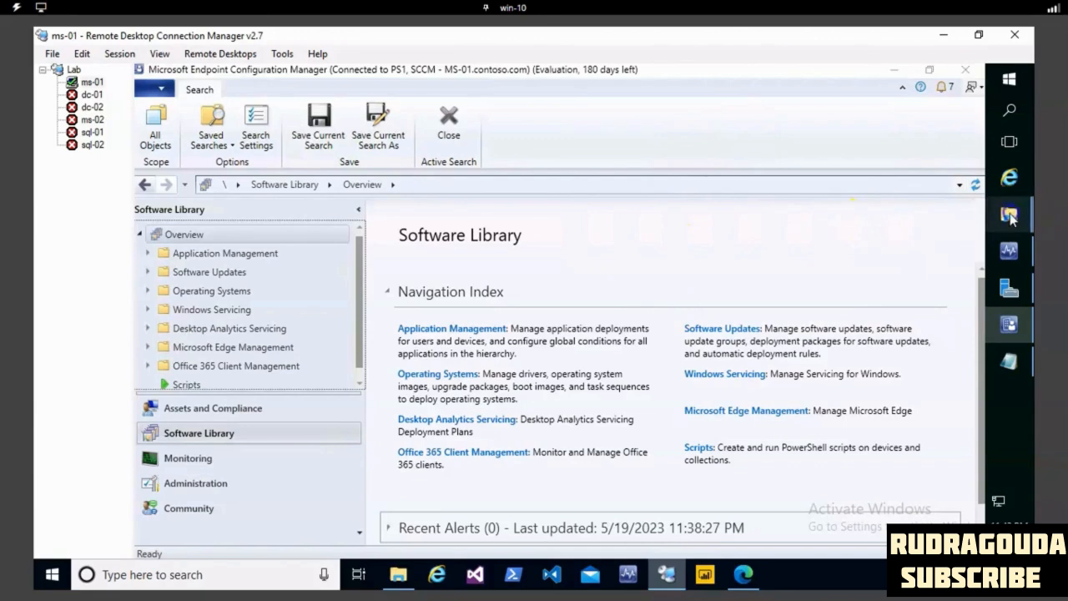
- Switch to the File Explorer window showing the Desktop folder and copy the 7z1900-x64.msi installer
mouse_move(1008, 214)
left_click(926, 183)
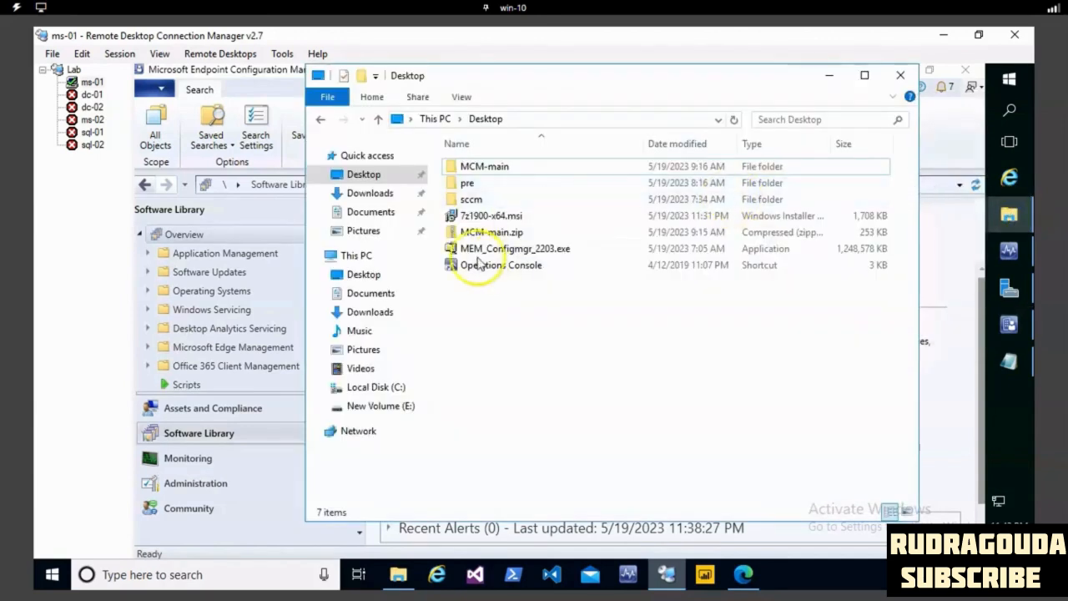
right_click(484, 219)
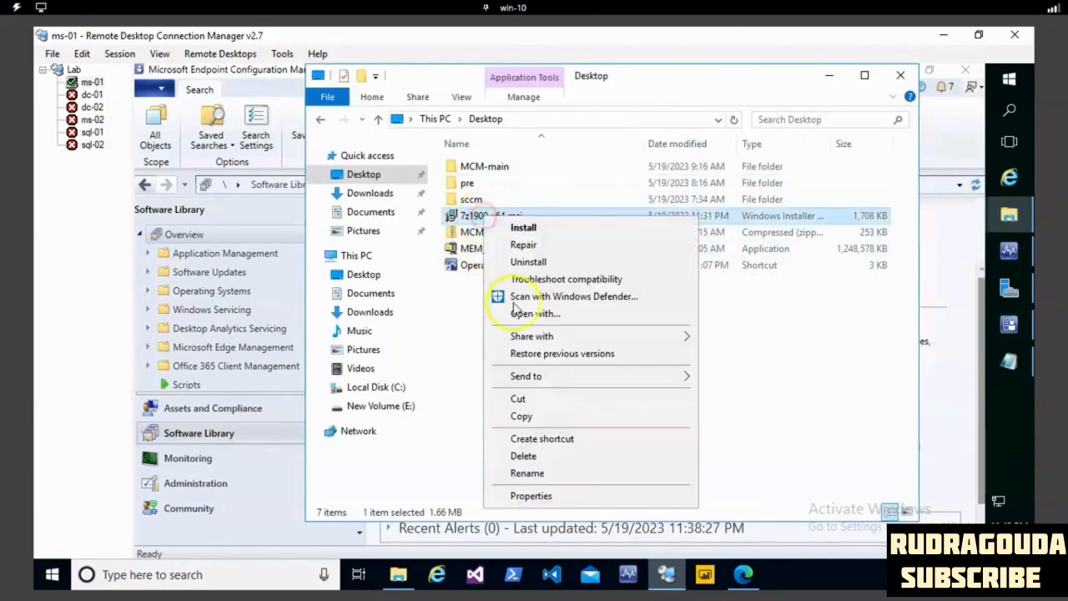
left_click(521, 417)
- Create a new folder named Application in the root of Local Disk (C:)
left_click(375, 387)
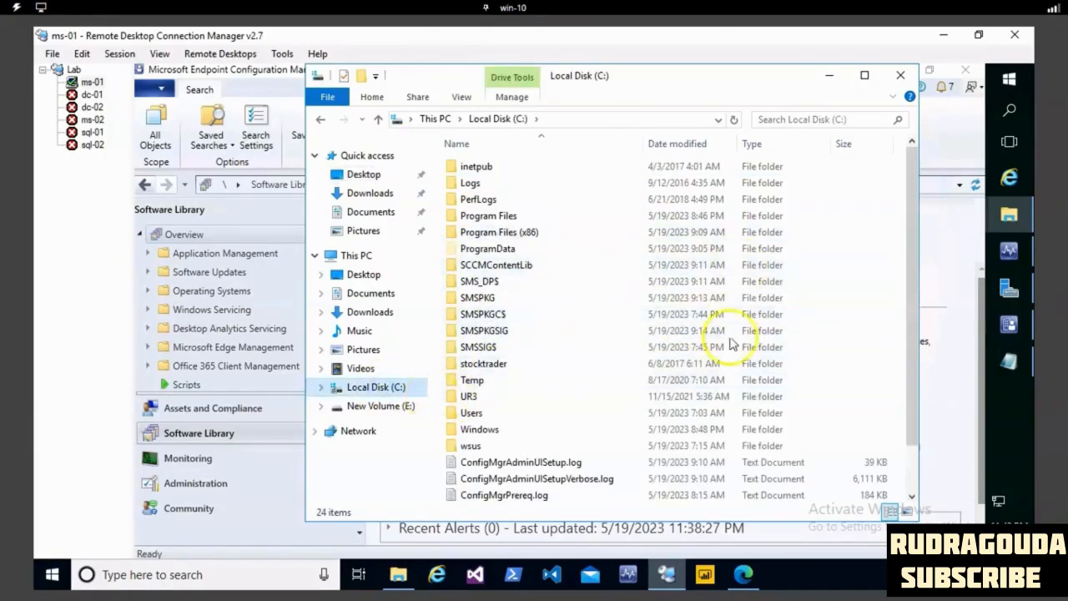
right_click(828, 306)
mouse_move(863, 454)
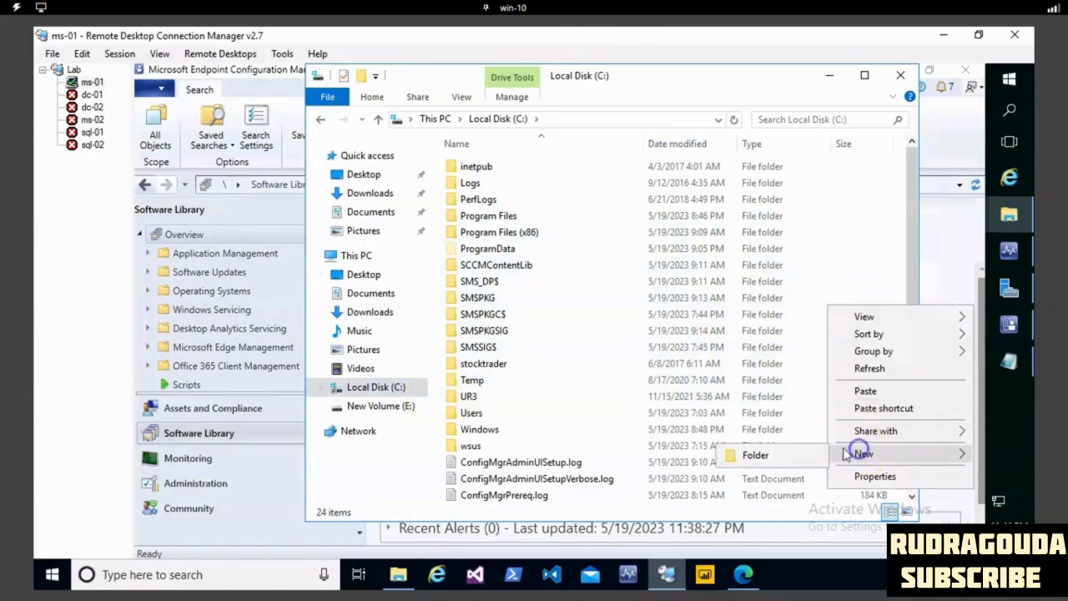
left_click(780, 453)
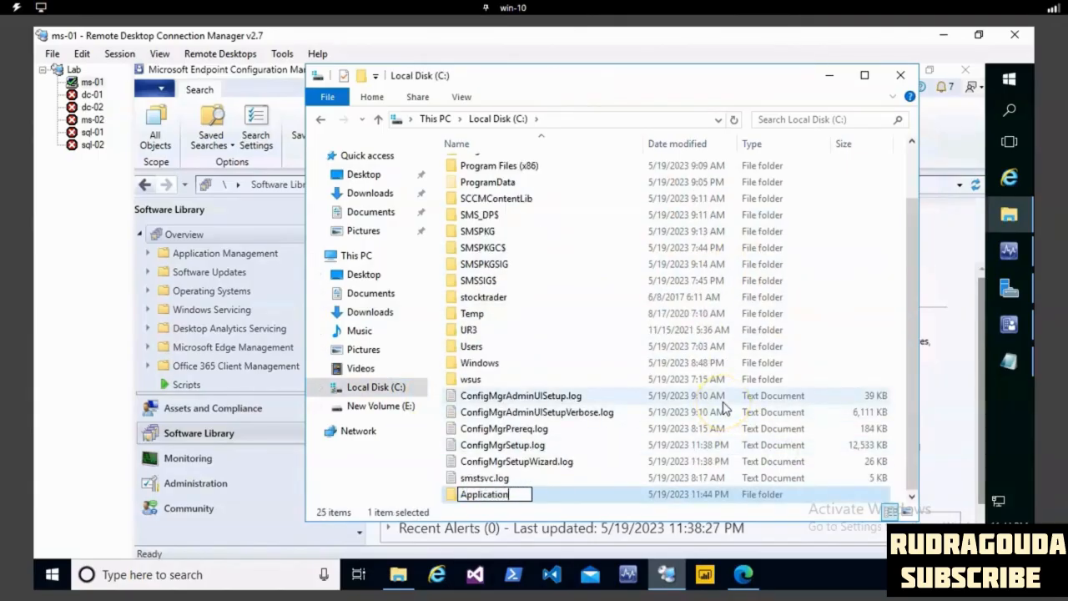
- Create a 7zip subfolder inside the Application folder and paste the copied 7z1900-x64.msi installer into it
double_click(584, 495)
right_click(529, 226)
mouse_move(677, 417)
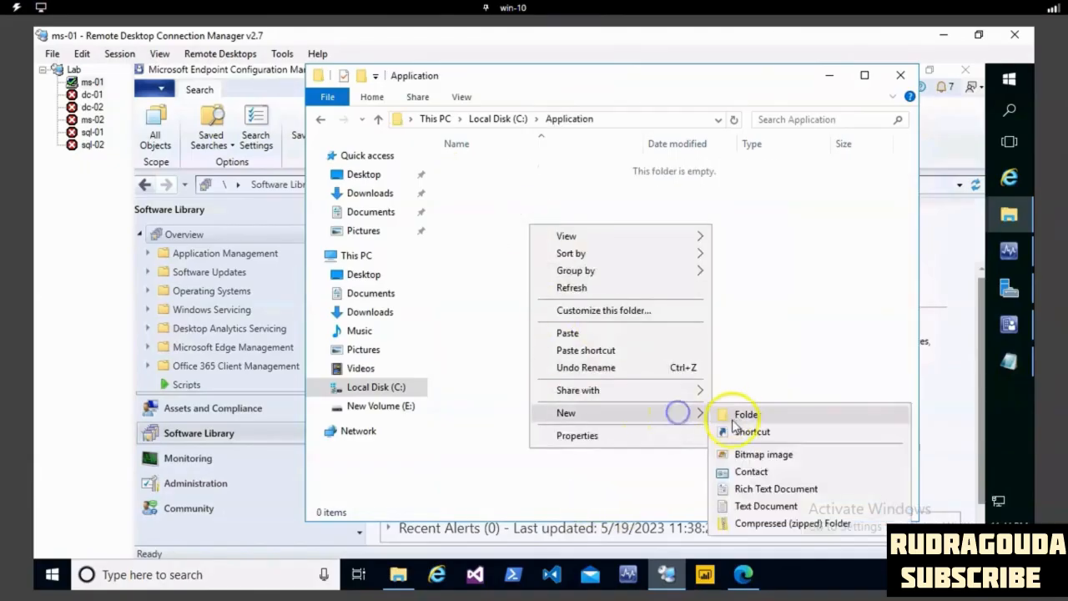
left_click(736, 414)
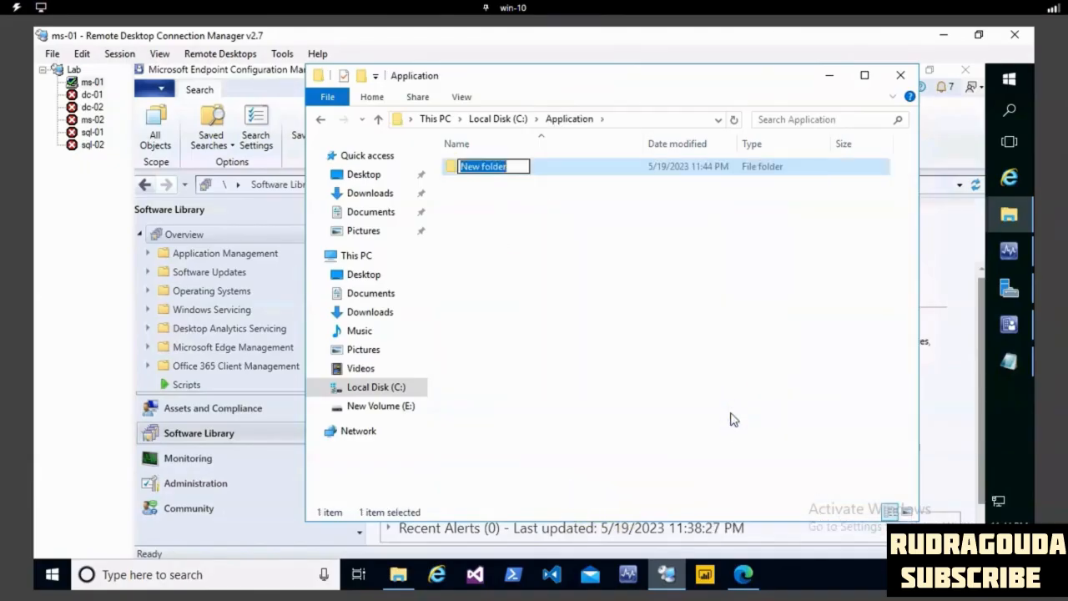
type("&")
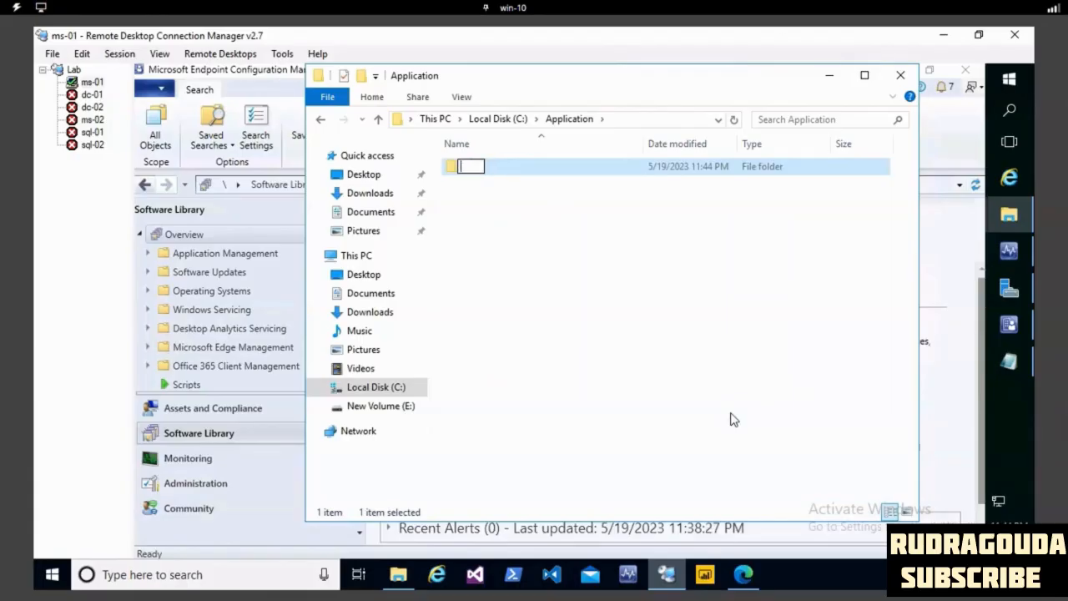
left_click(567, 337)
double_click(506, 171)
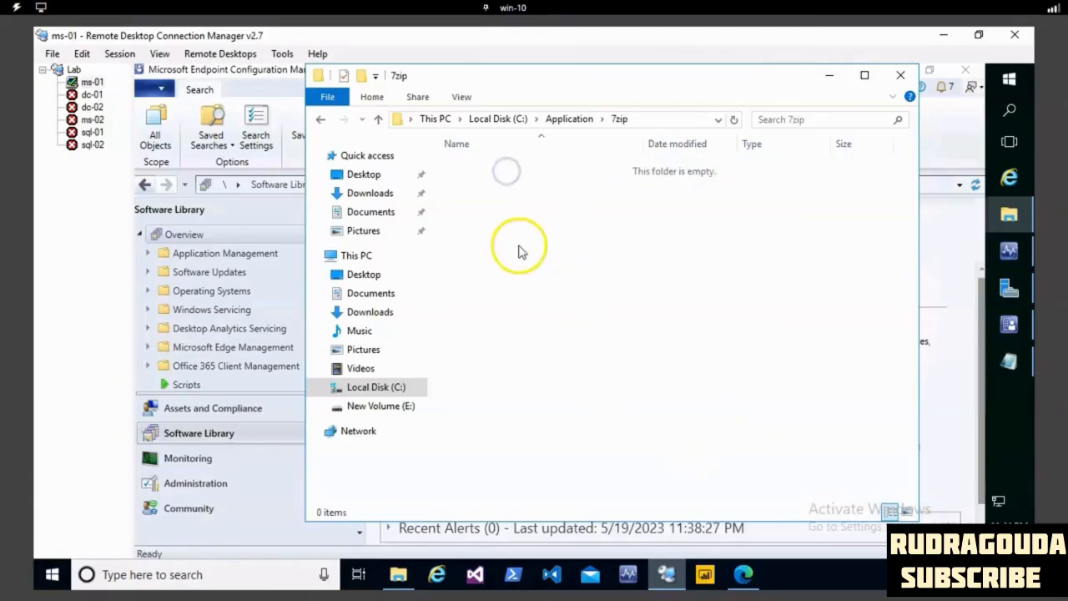
key("ctrl+v")
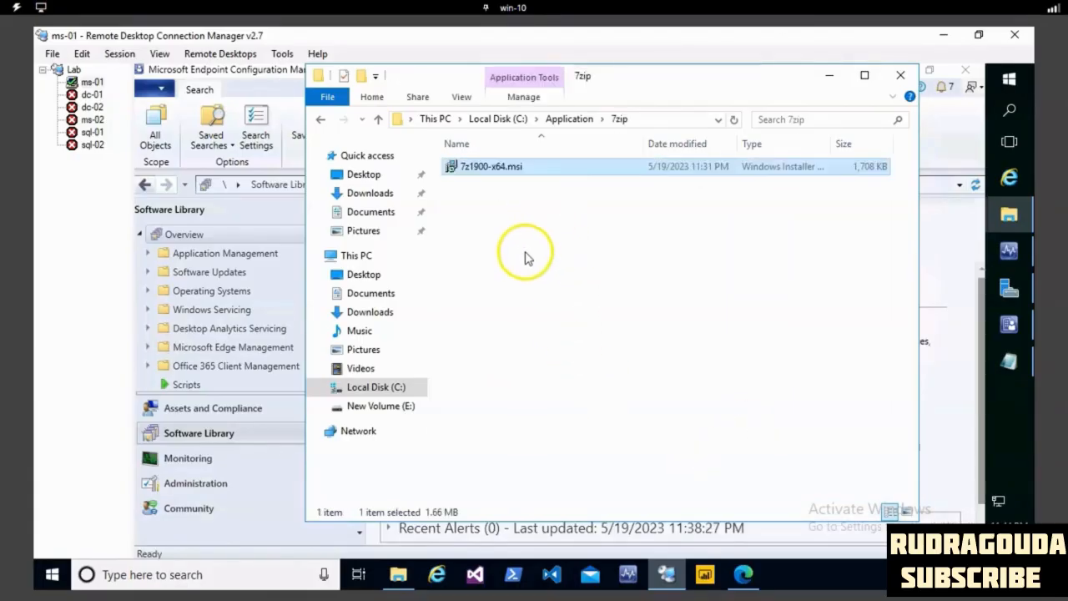
- Return to the root of Local Disk (C:) and start sharing the Application folder with specific people
left_click(565, 118)
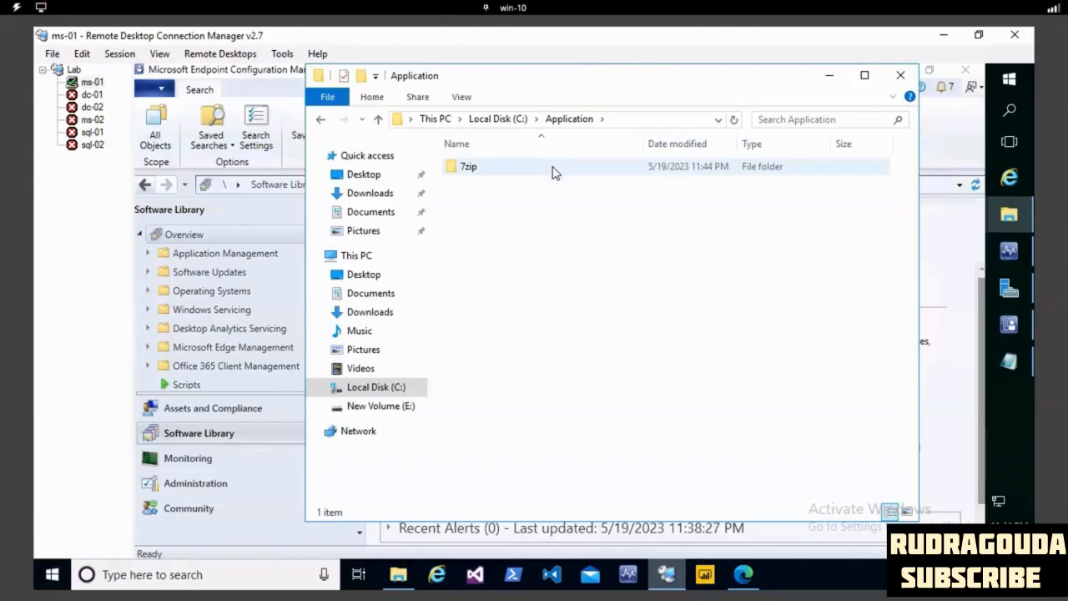
left_click(550, 121)
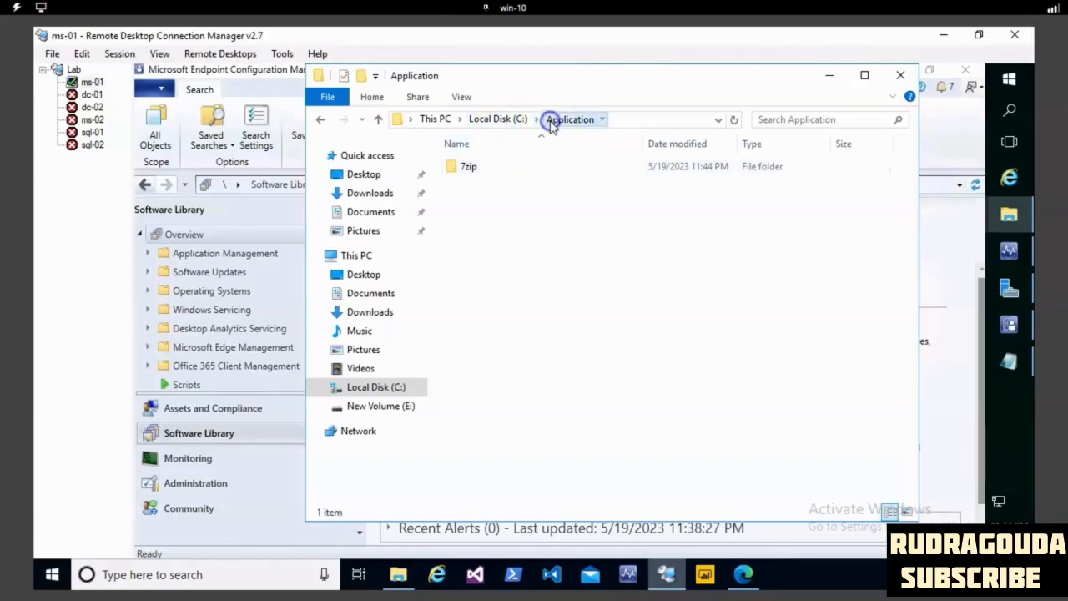
left_click(492, 118)
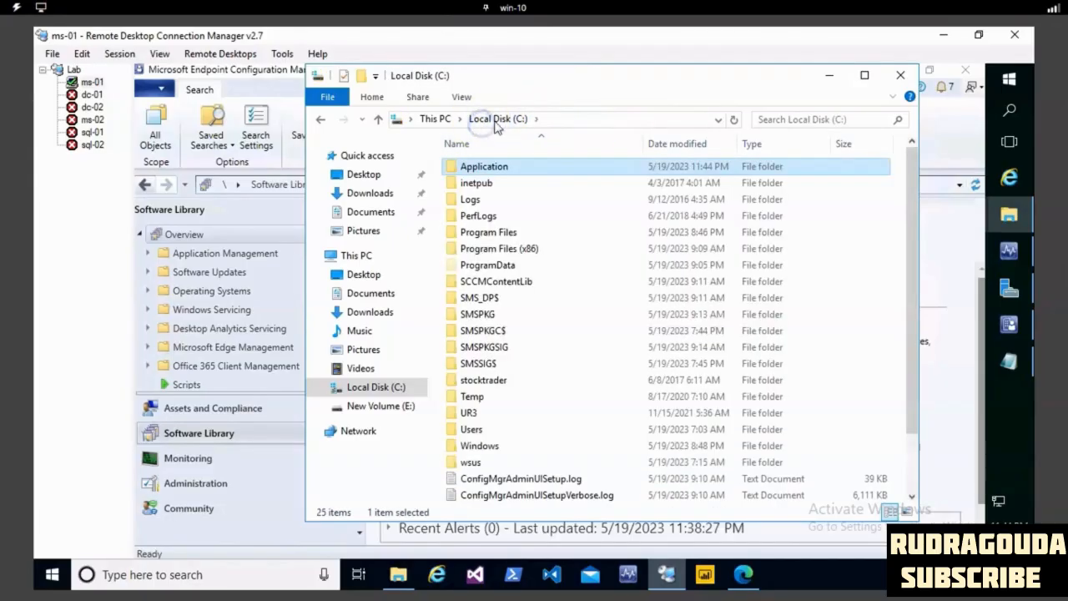
right_click(488, 170)
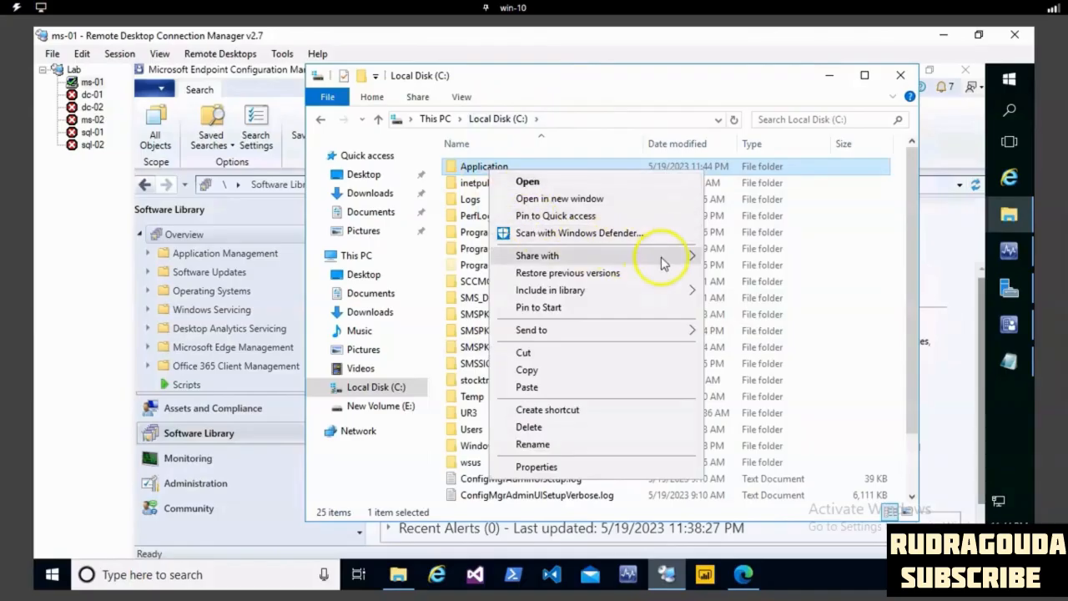
mouse_move(686, 256)
left_click(745, 276)
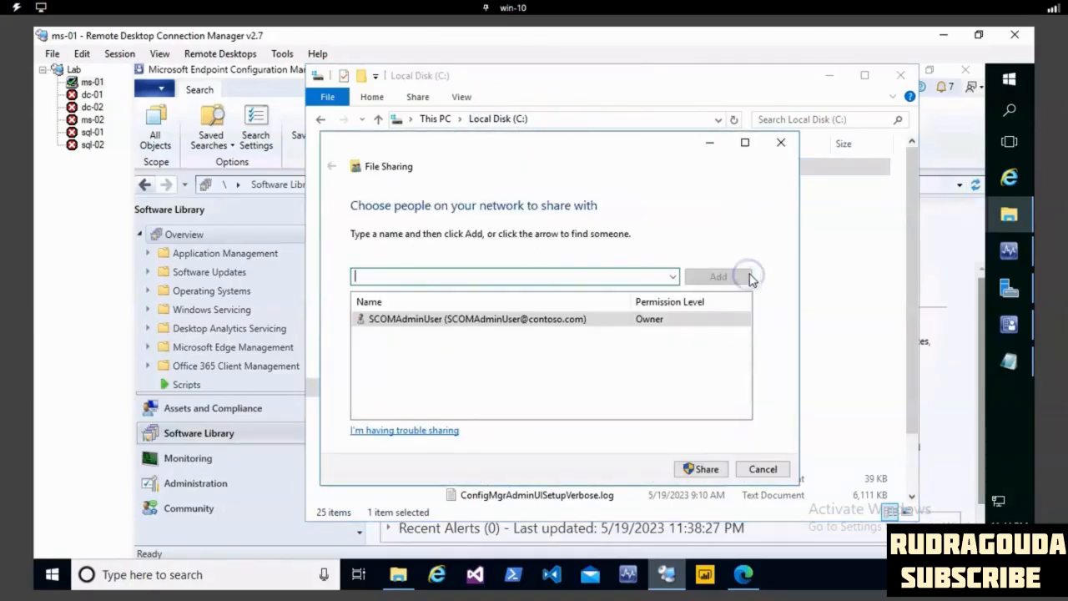
- Share the Application folder with Everyone at the Read/Write permission level and finish the sharing wizard
left_click(673, 276)
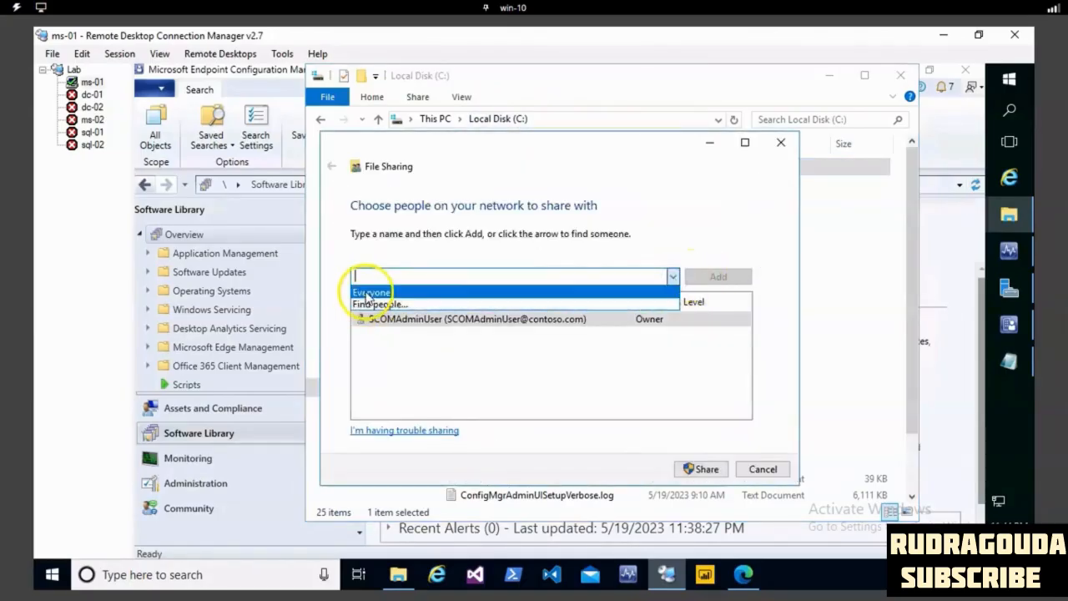
left_click(368, 293)
left_click(715, 276)
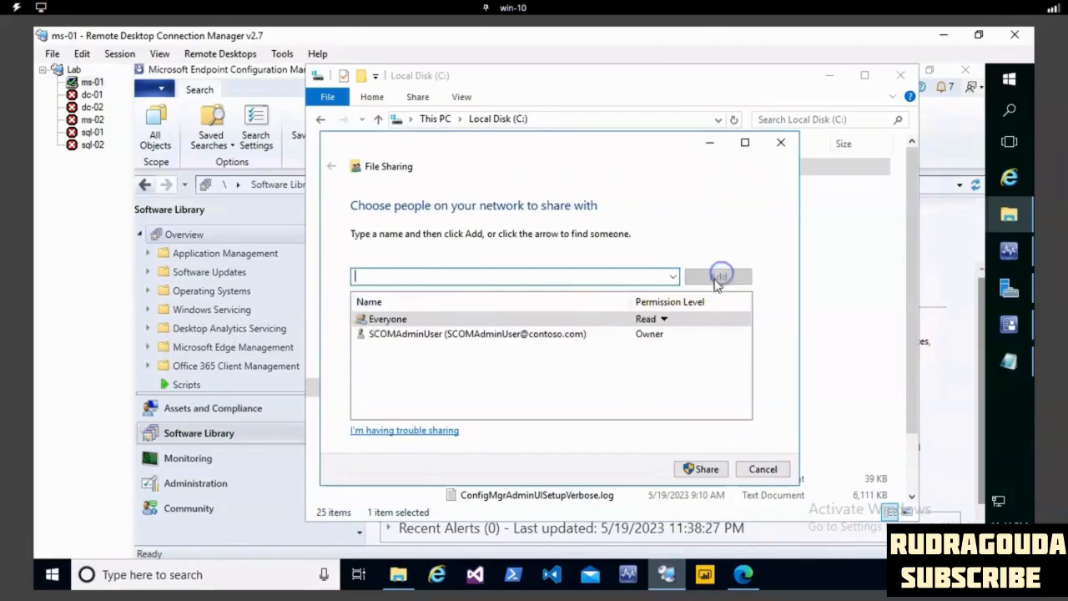
left_click(657, 319)
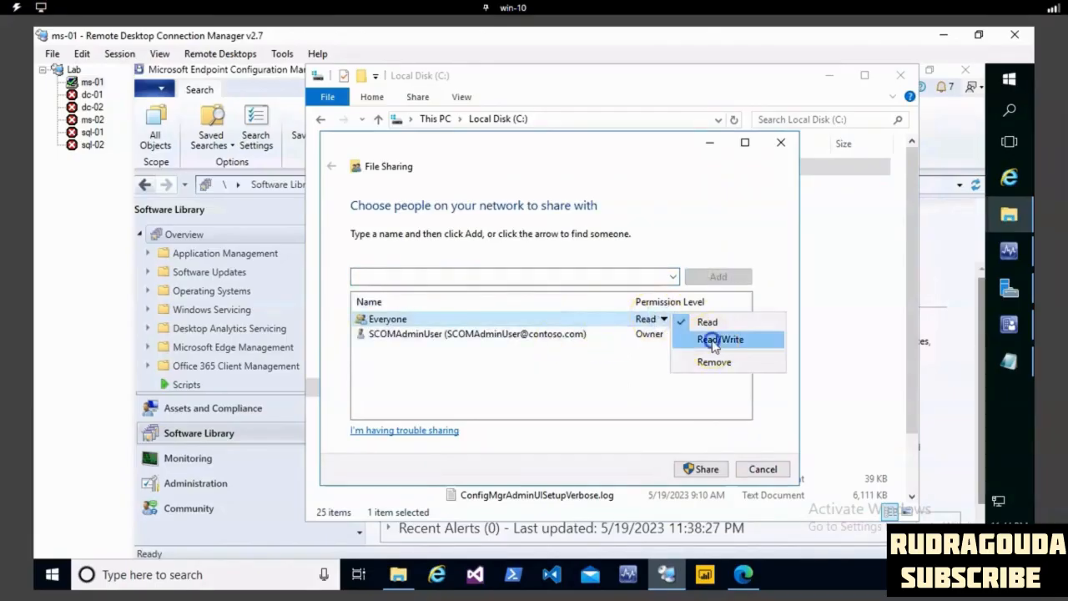
left_click(714, 340)
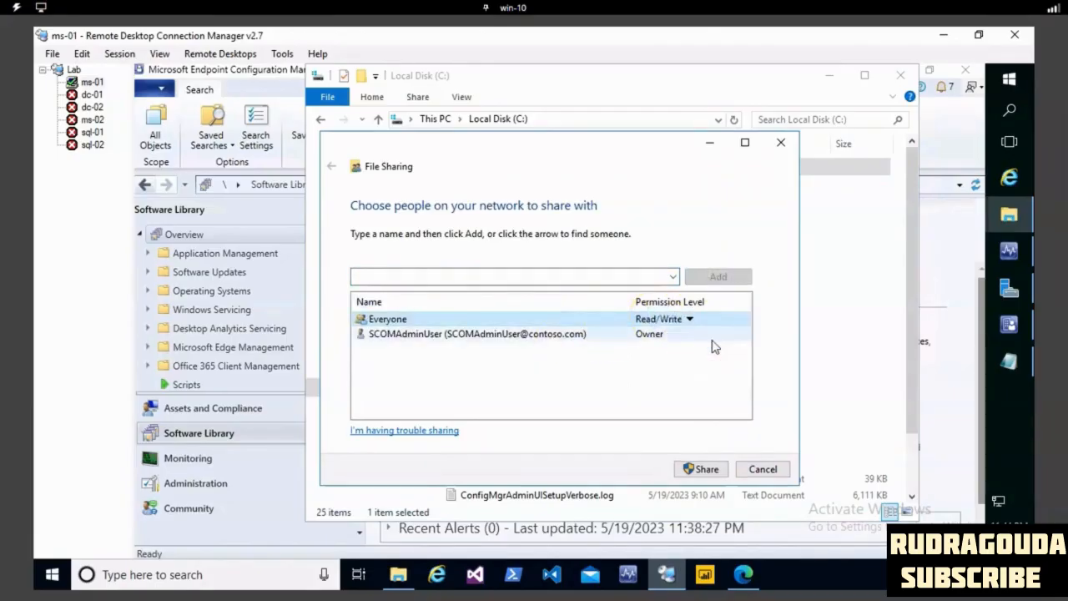
left_click(703, 469)
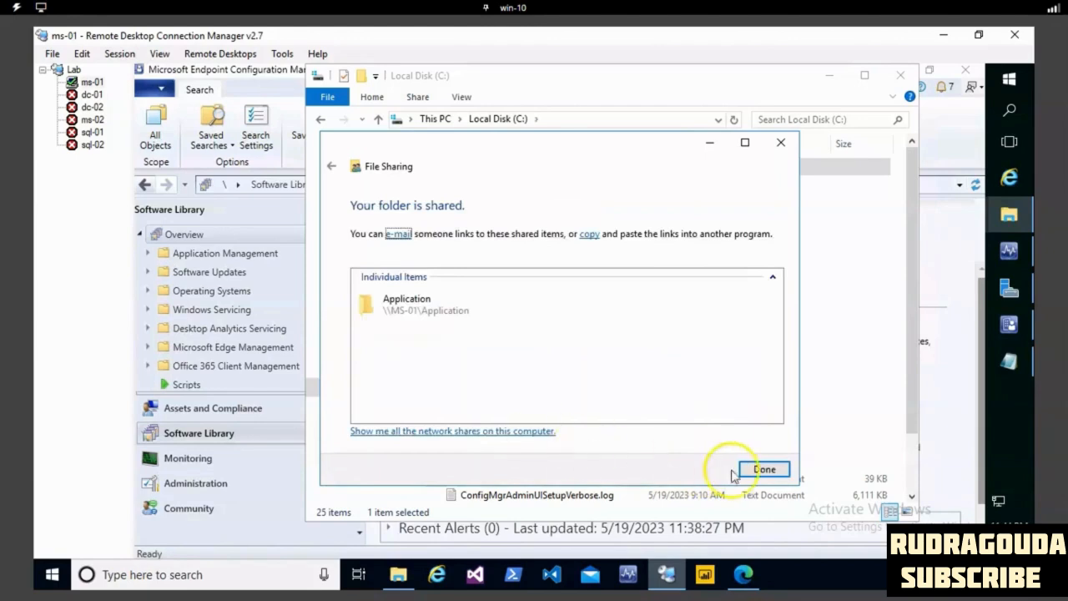
left_click(774, 470)
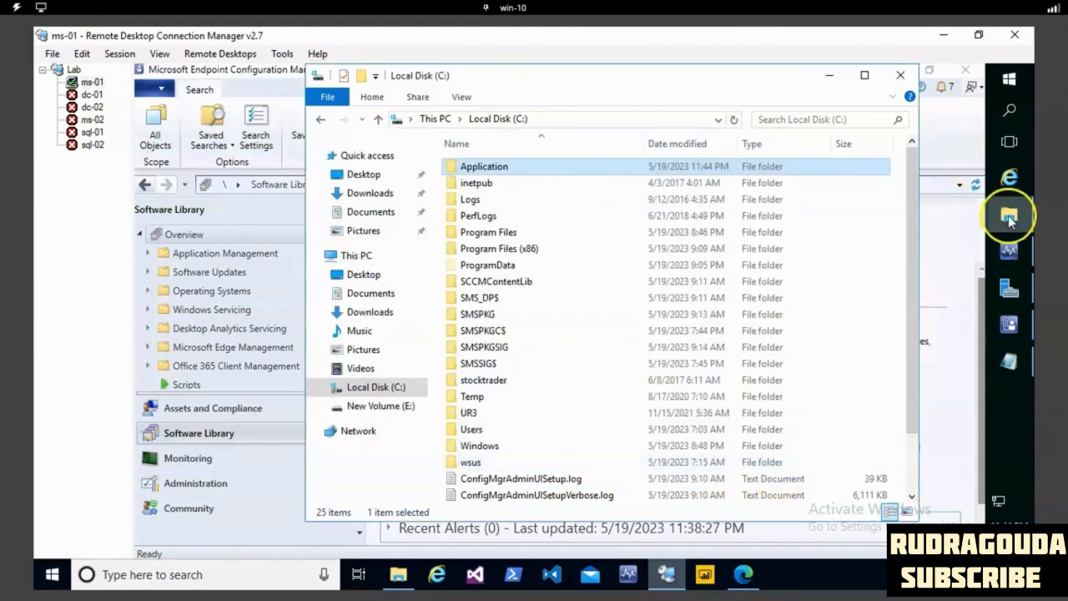
- Check the network path in the sharing properties of the Application folder on Local Disk (C:), and close both File Explorer windows
mouse_move(1007, 215)
left_click(927, 285)
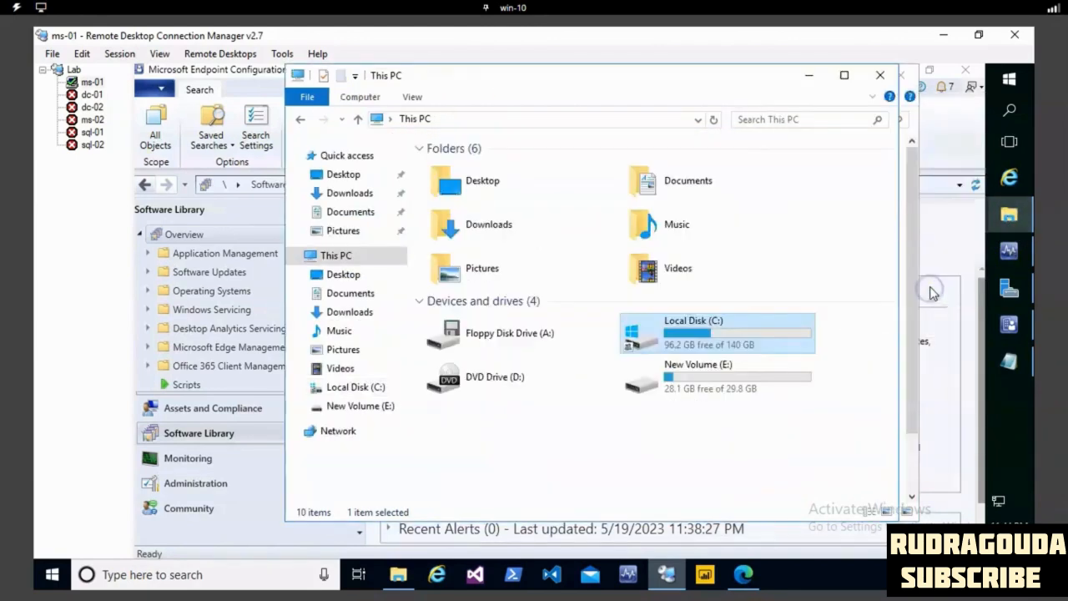
double_click(721, 336)
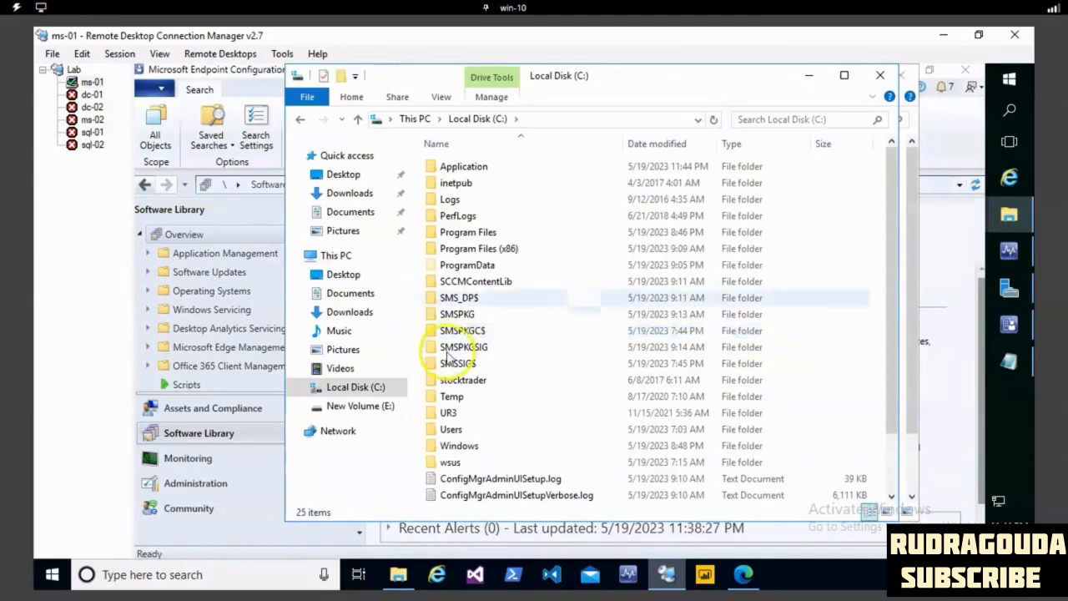
right_click(474, 170)
left_click(538, 465)
left_click(547, 205)
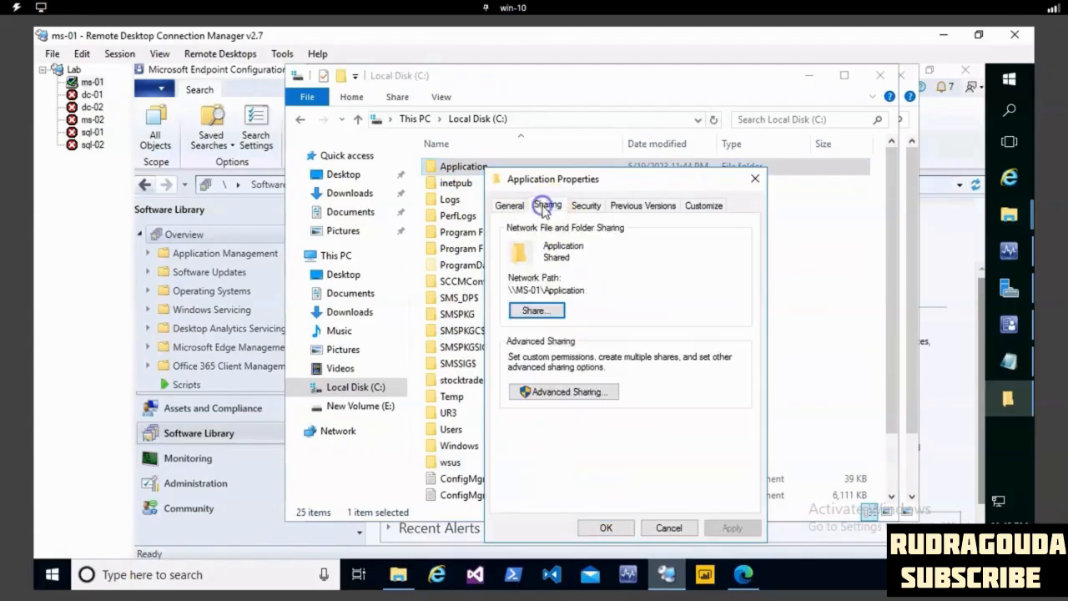
left_click_drag(587, 290, 492, 296)
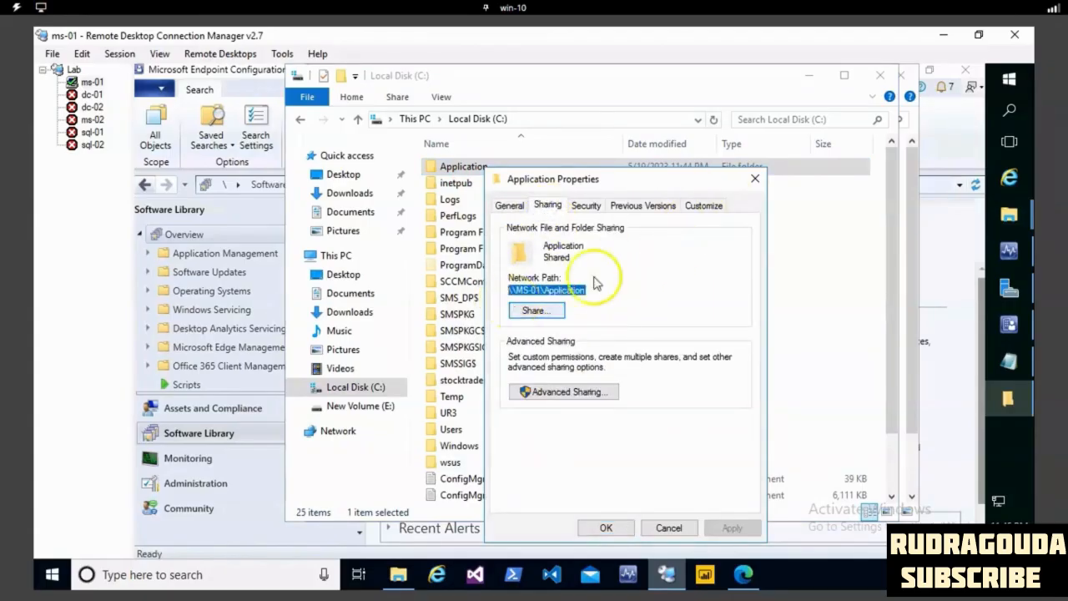
left_click(754, 178)
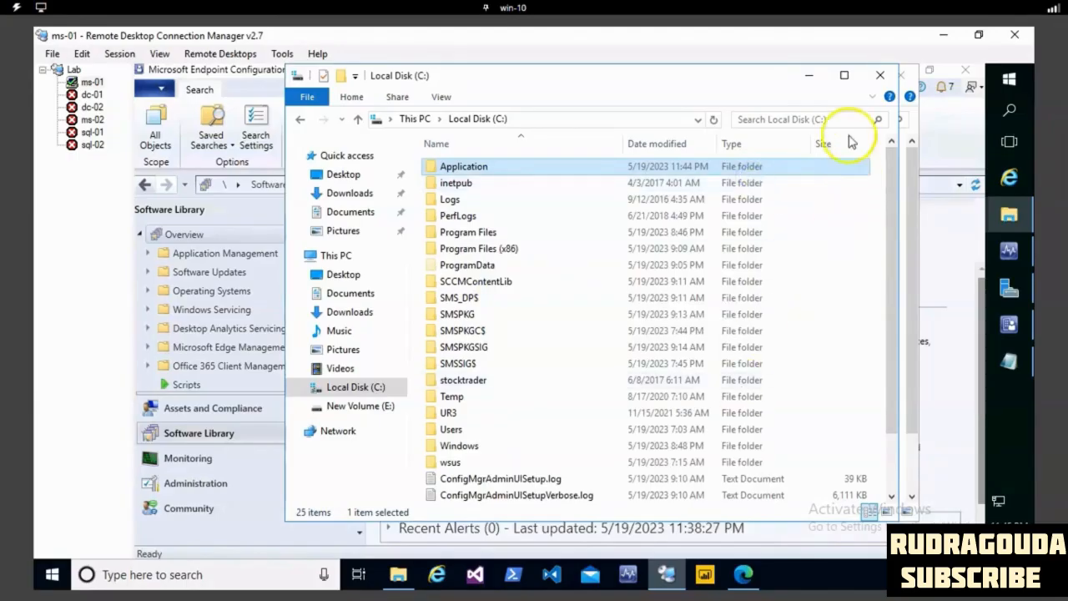
left_click(876, 76)
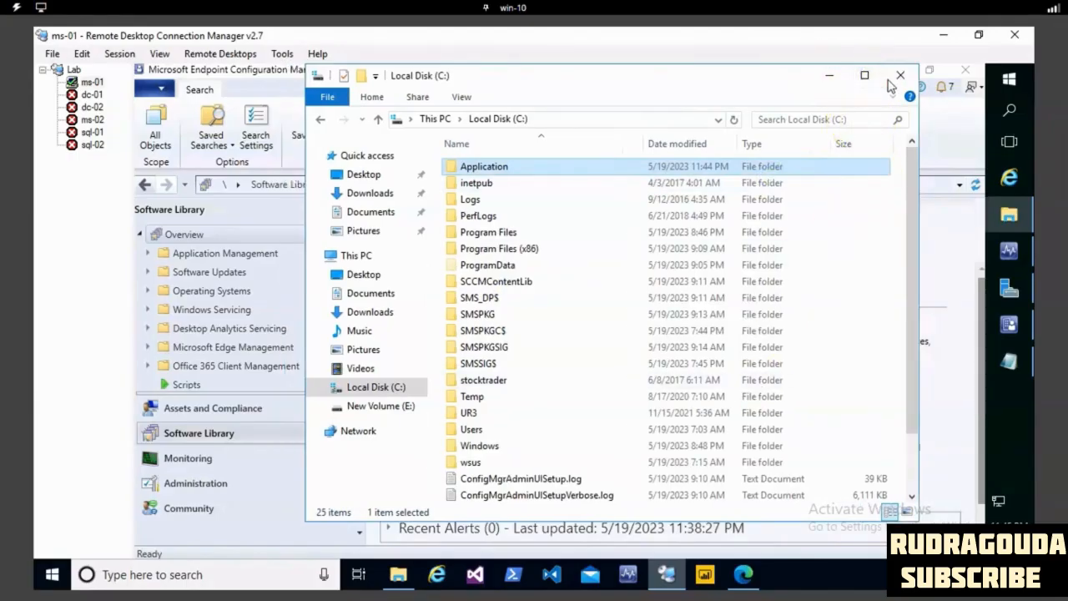
left_click(899, 75)
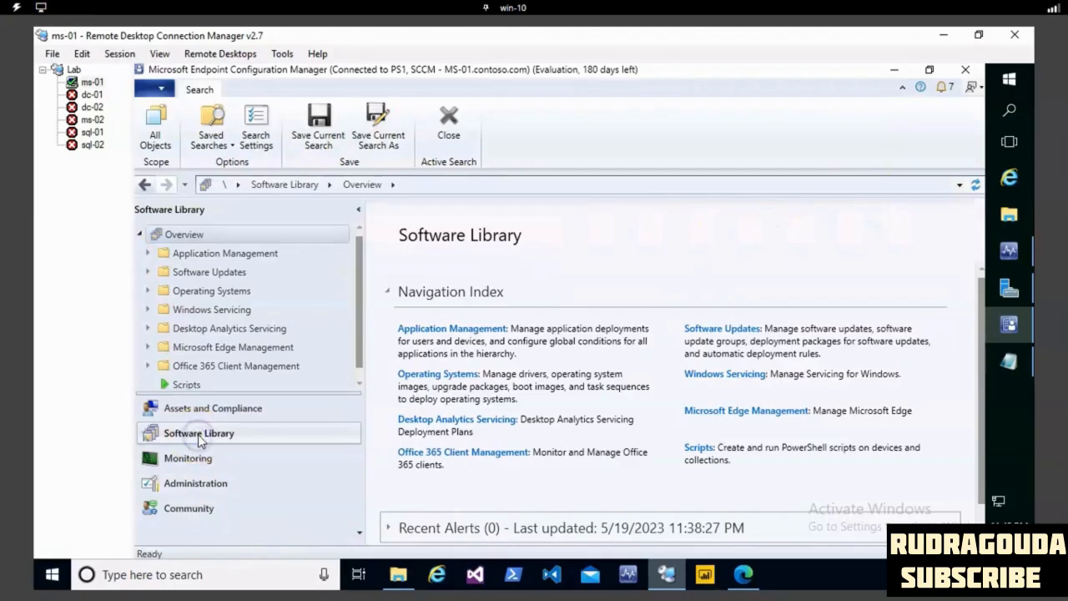
- Go to Applications under Application Management in the Software Library and start creating a new application
left_click(178, 255)
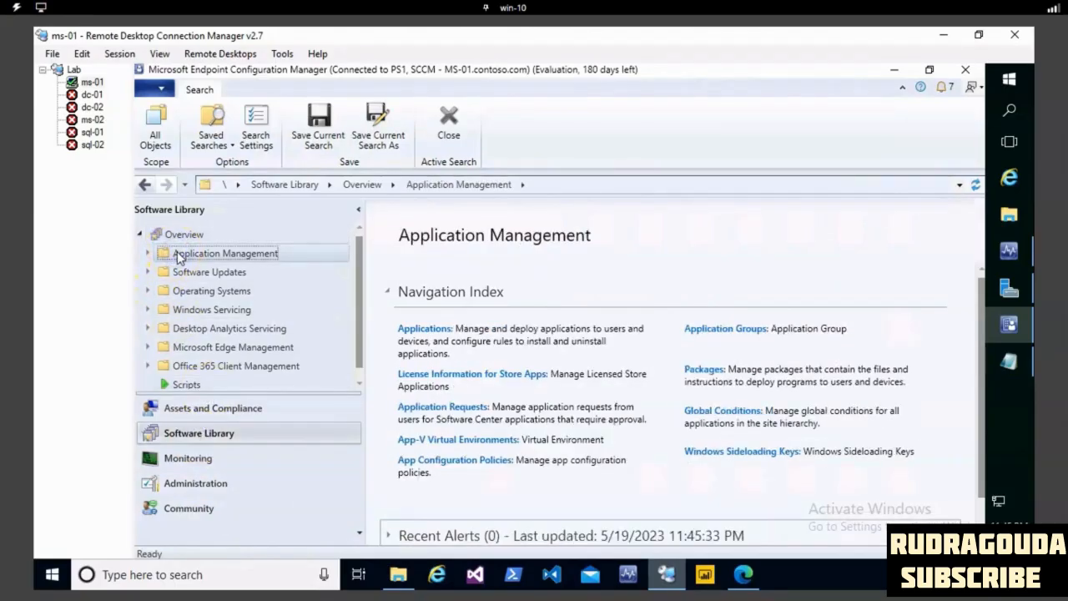
left_click(147, 254)
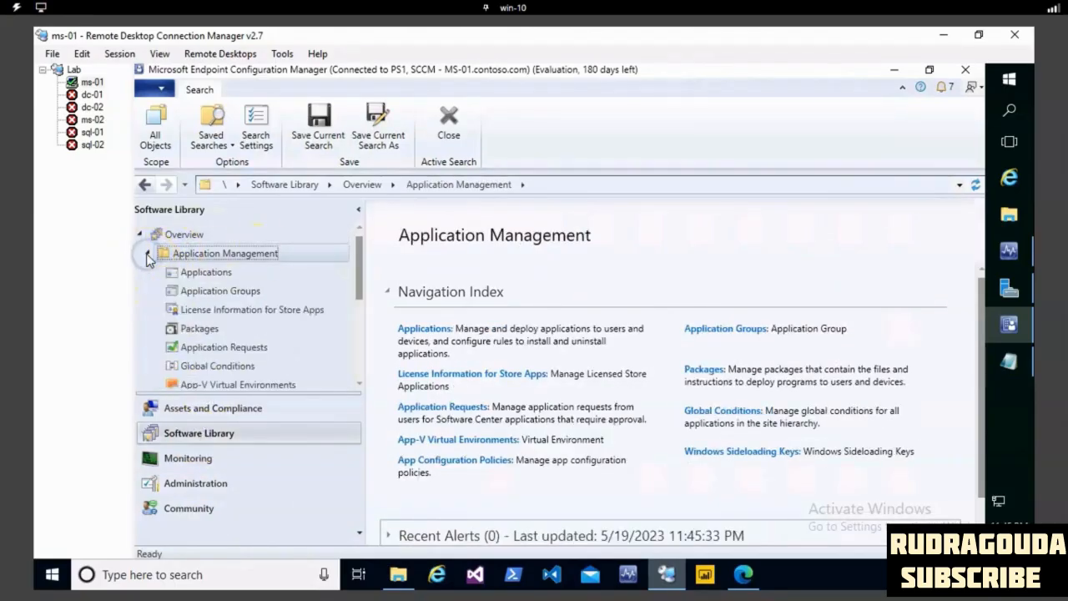
left_click(195, 274)
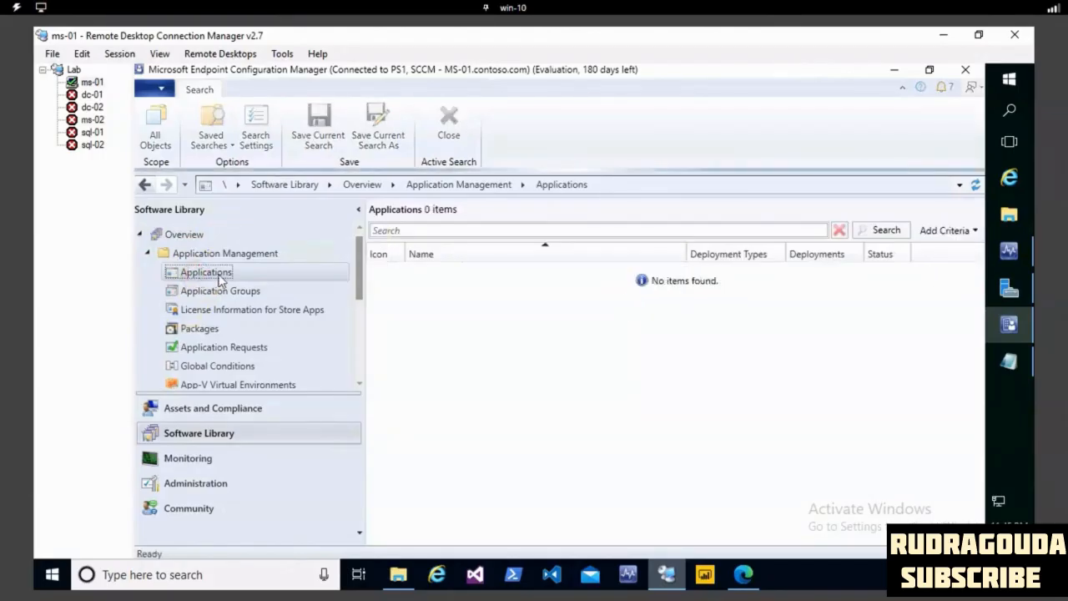
right_click(219, 278)
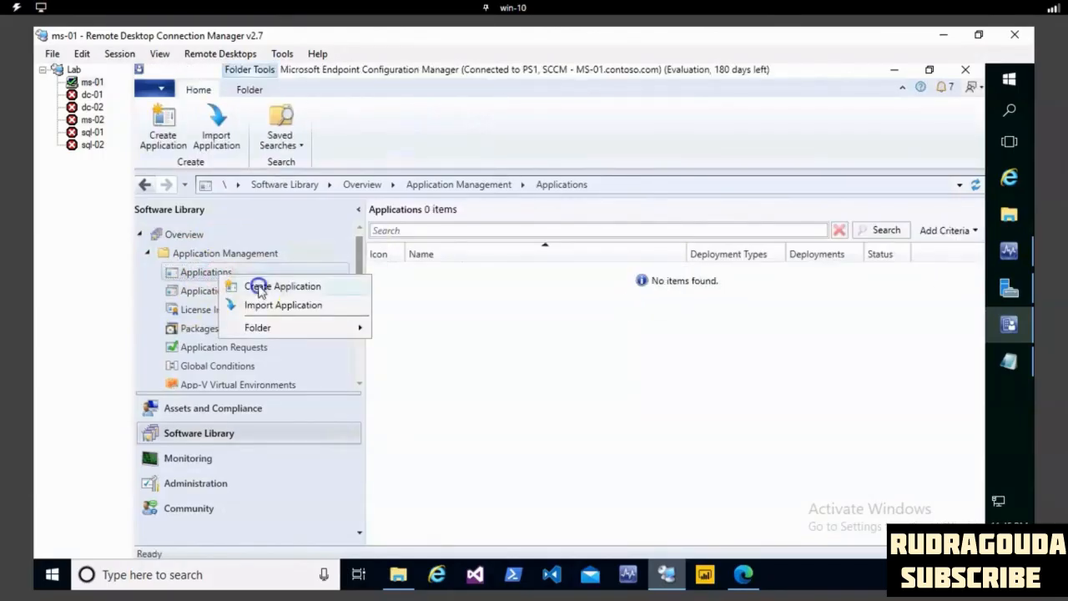
left_click(258, 288)
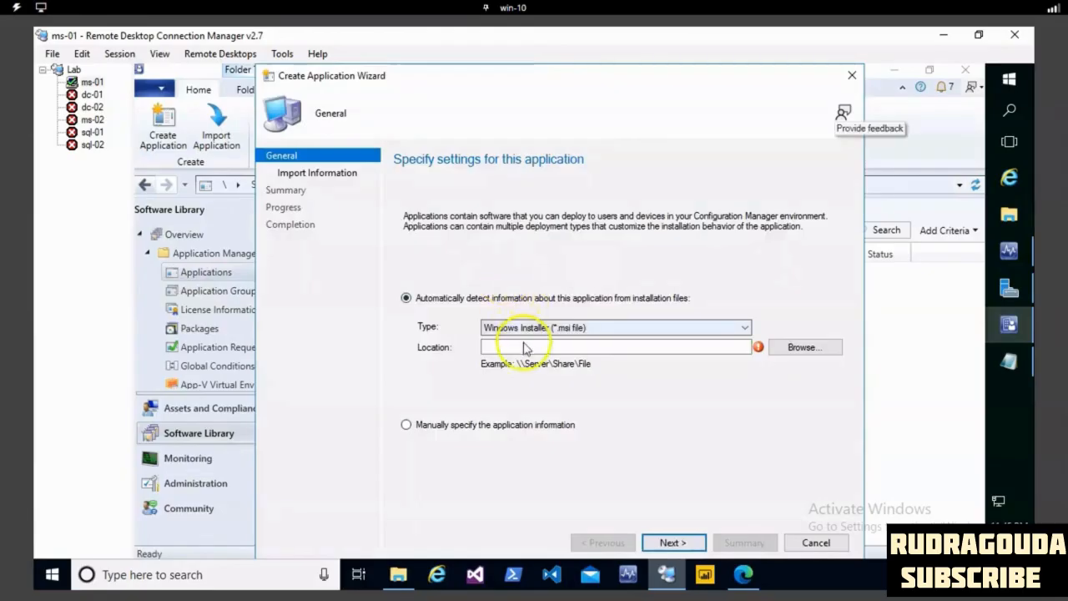
- Set the Windows Installer file location to \\ms-01\application\7zip\7z1900-x64.msi for automatic detection of the application information
left_click(564, 347)
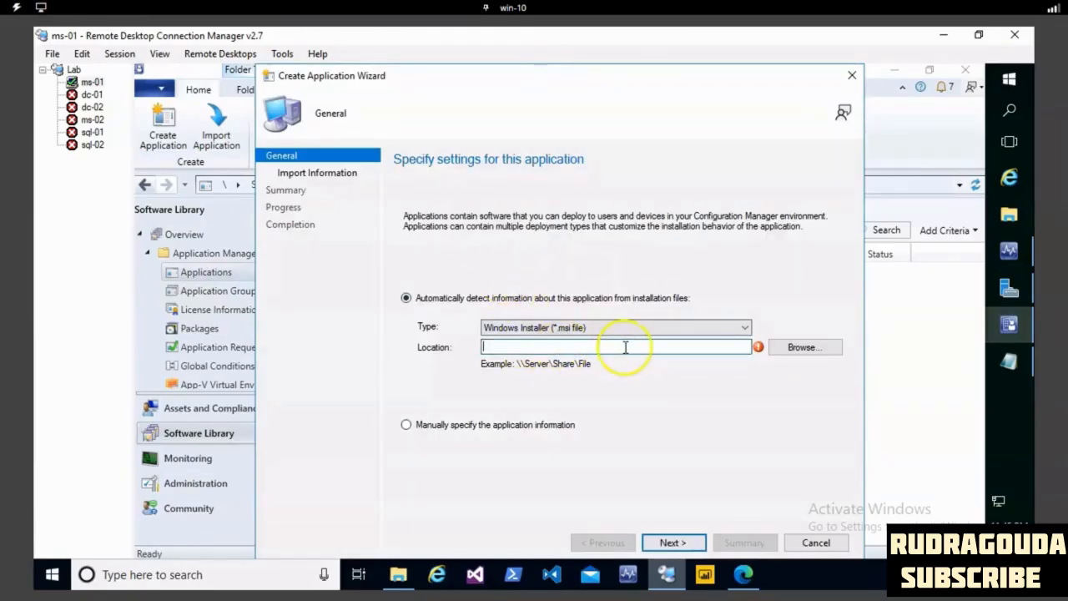
type("\\ms")
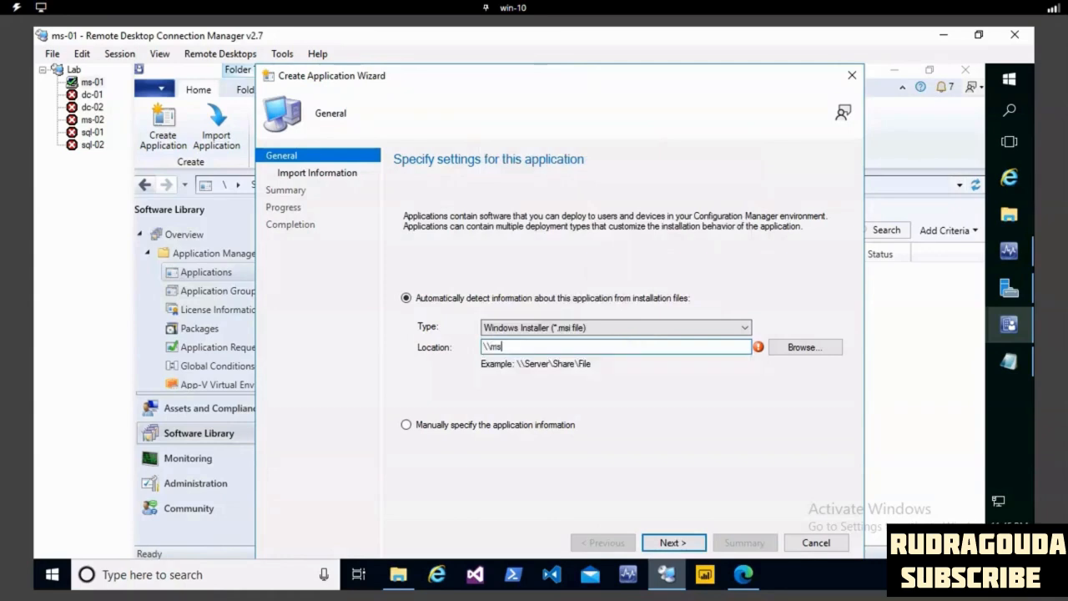
type("-01\\application")
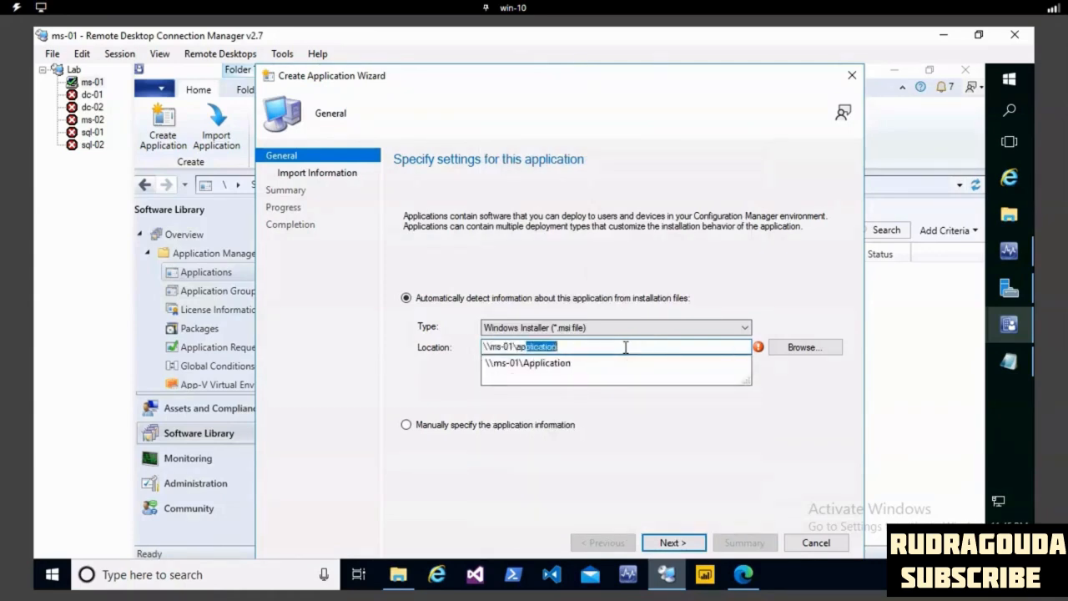
key("Tab")
left_click(622, 347)
type("\\")
key("Down")
key("Tab")
left_click(623, 347)
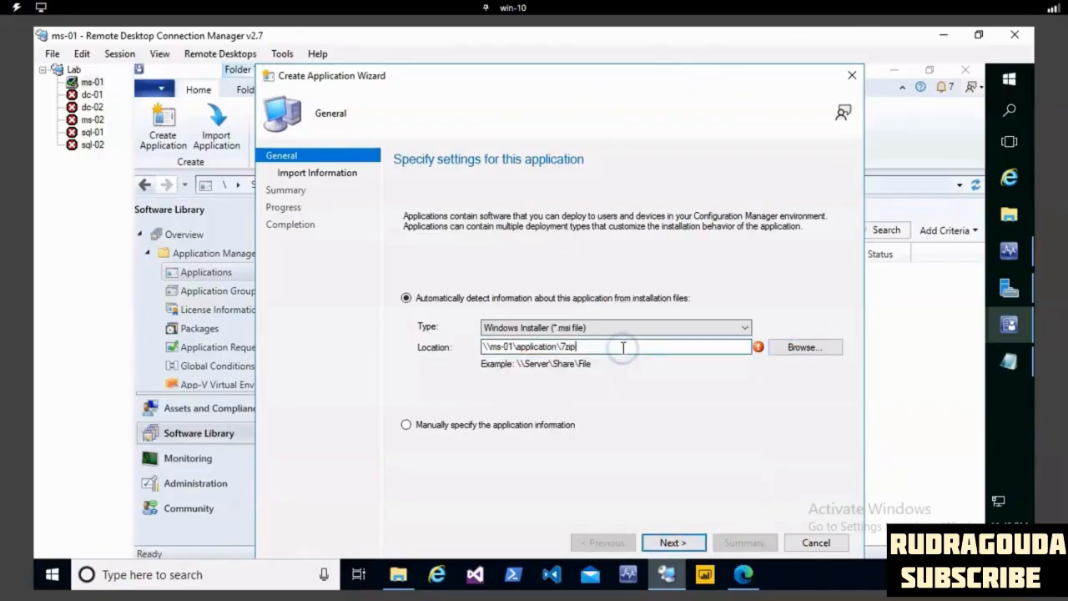
type("\\7z1900-x64.msi")
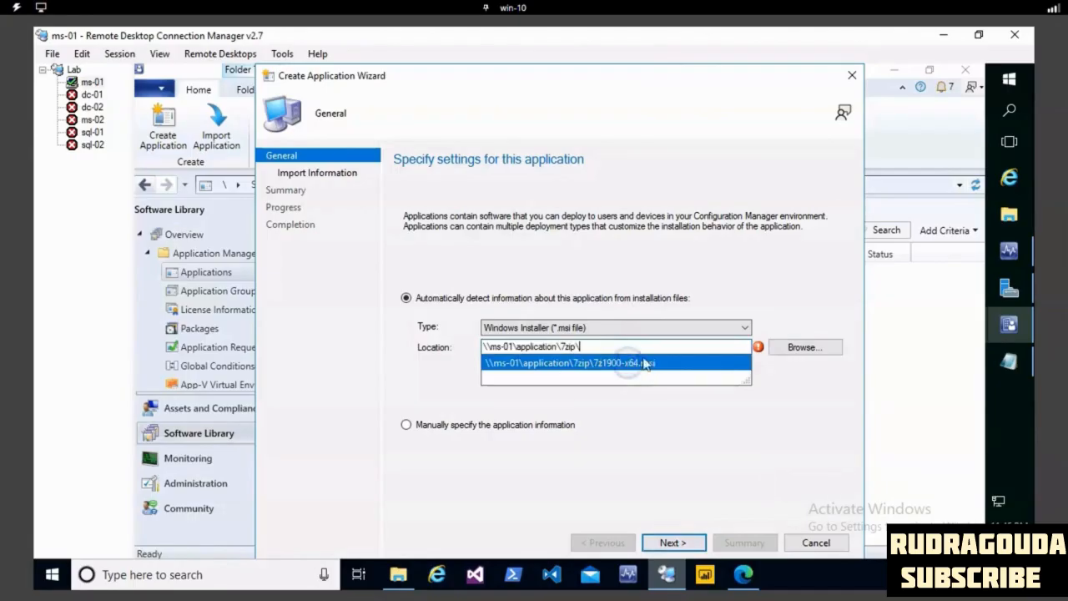
left_click(627, 365)
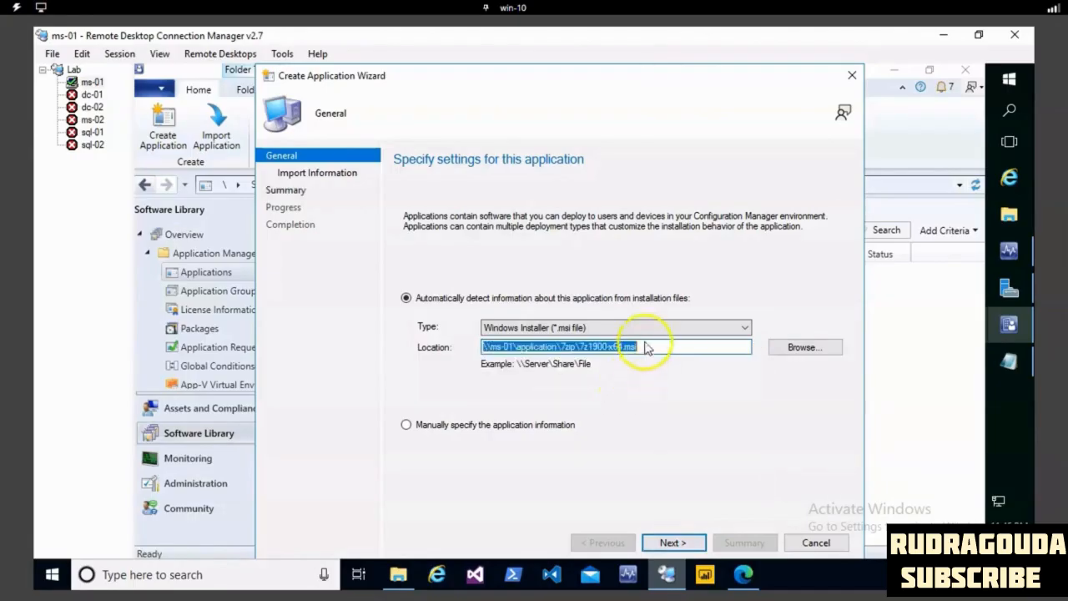
- Import the 7z1900-x64.msi file, accepting its unverified publisher, and continue to the application's general information
left_click(673, 543)
left_click(605, 376)
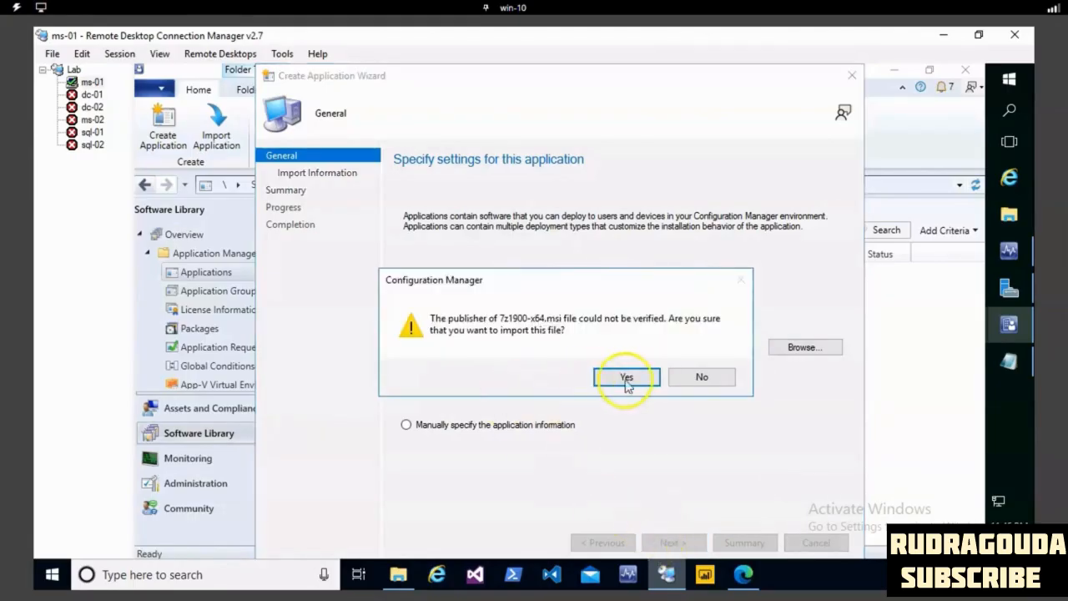
left_click(674, 543)
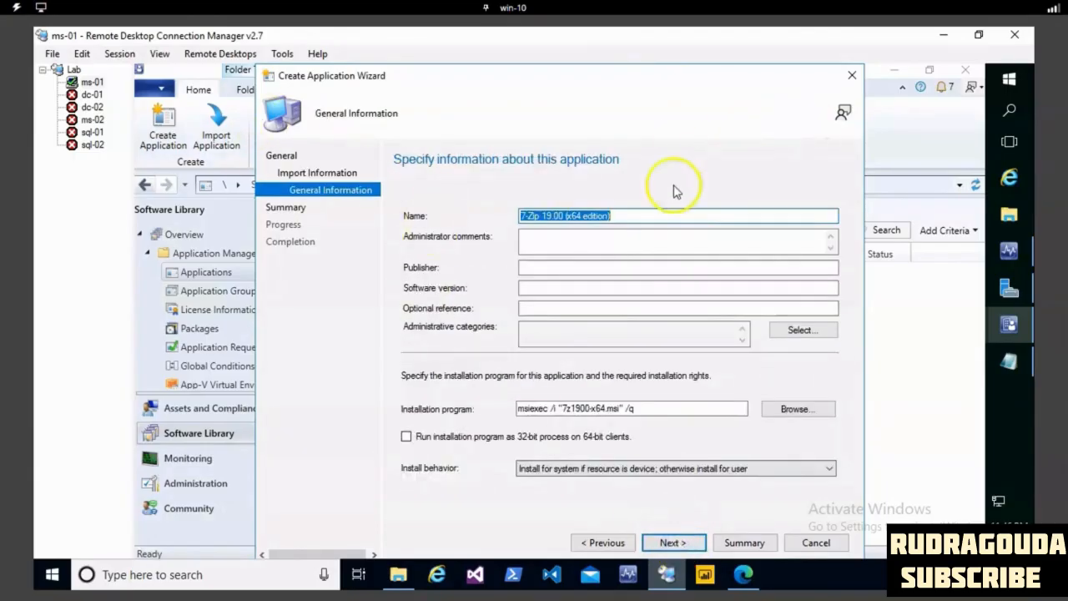
- Review the application name and installation program, set the software version to 1.0, and leave the 32-bit process option off
left_click_drag(624, 216, 525, 215)
left_click_drag(673, 407, 488, 409)
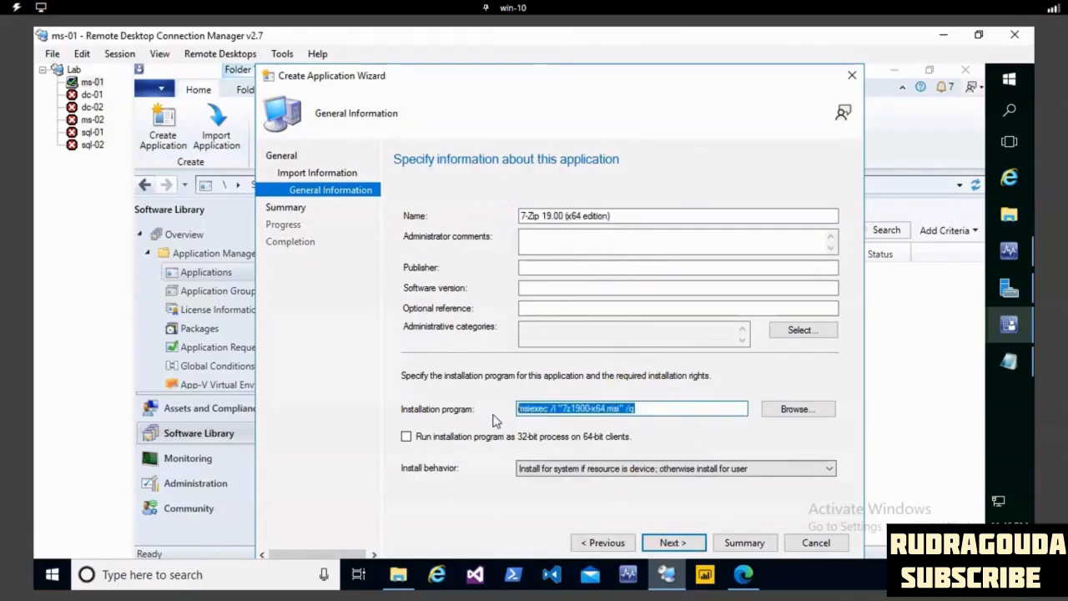
left_click(540, 268)
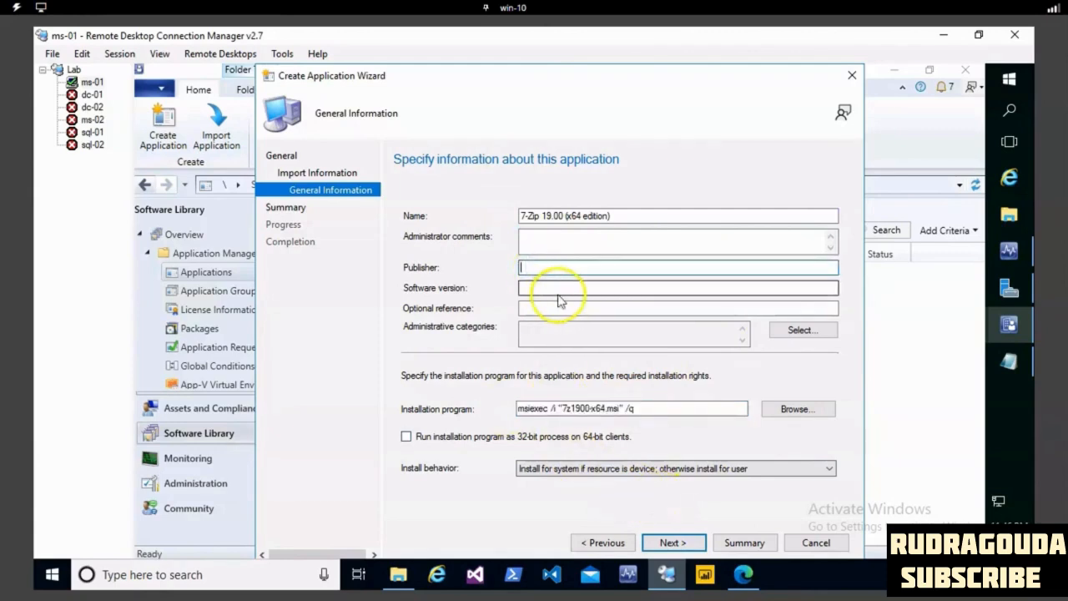
left_click(553, 287)
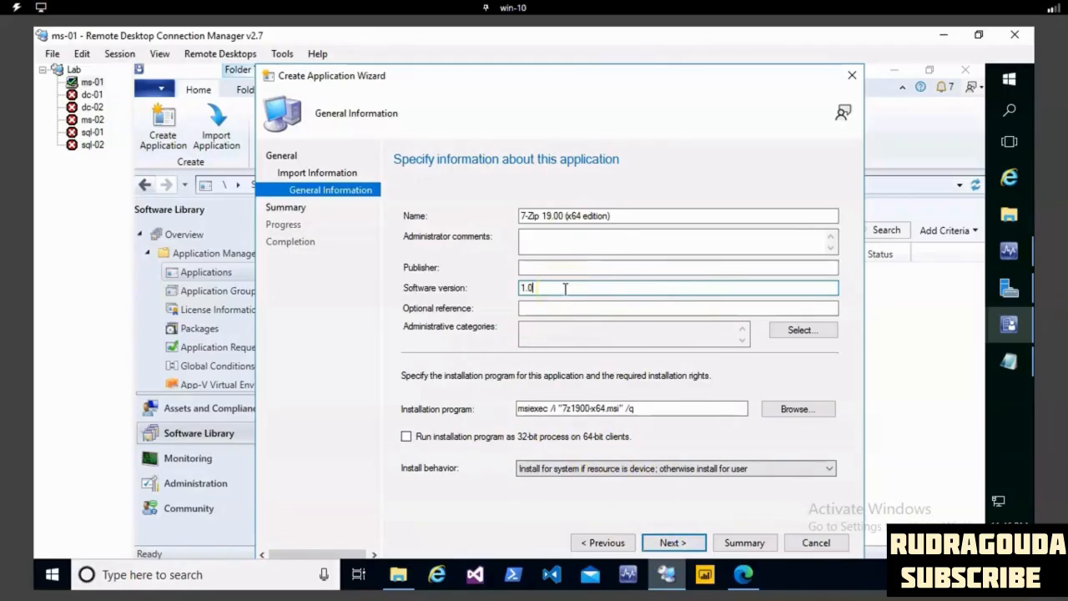
left_click(407, 437)
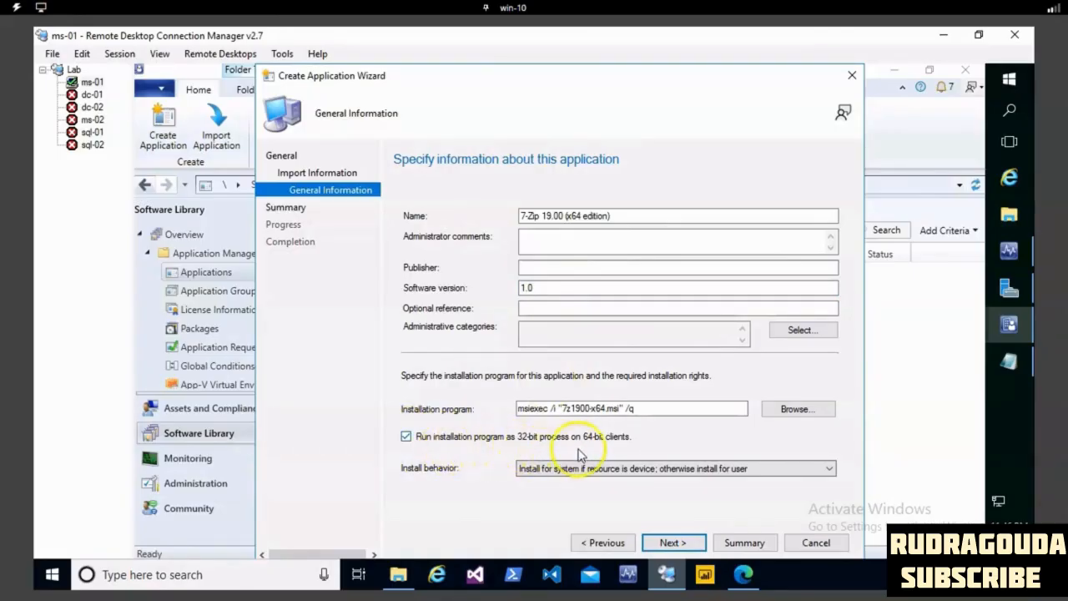
left_click(405, 438)
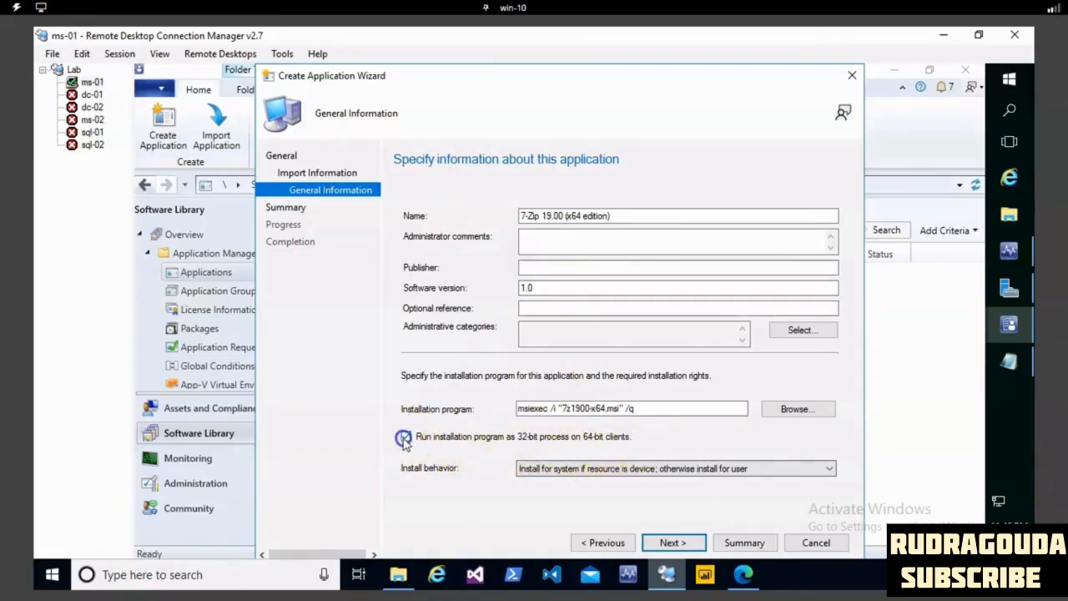
- Accept the application summary, create the 7-Zip application, and close the completed wizard
left_click(672, 544)
left_click(672, 544)
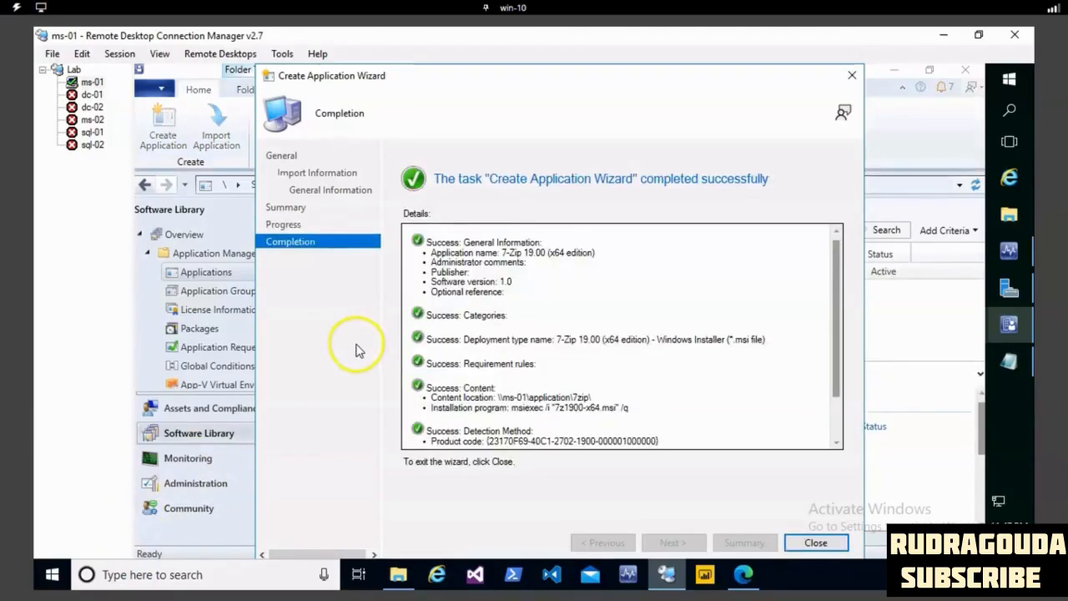
left_click(814, 543)
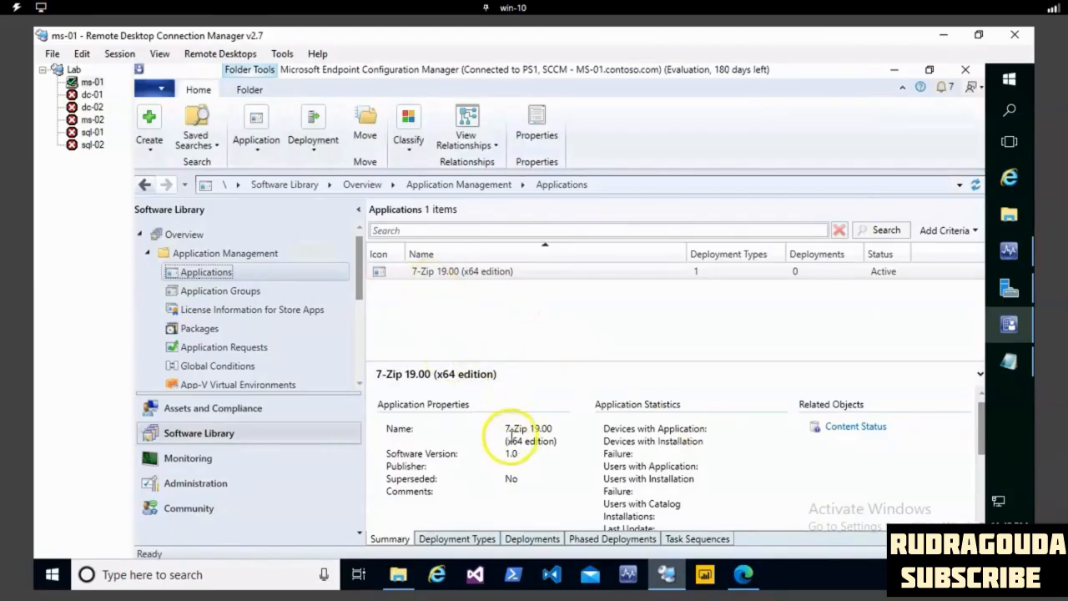
- Start distributing the 7-Zip application's content with associated dependency detection left on, and accept the reviewed content up to the destination choice
left_click_drag(553, 433, 517, 453)
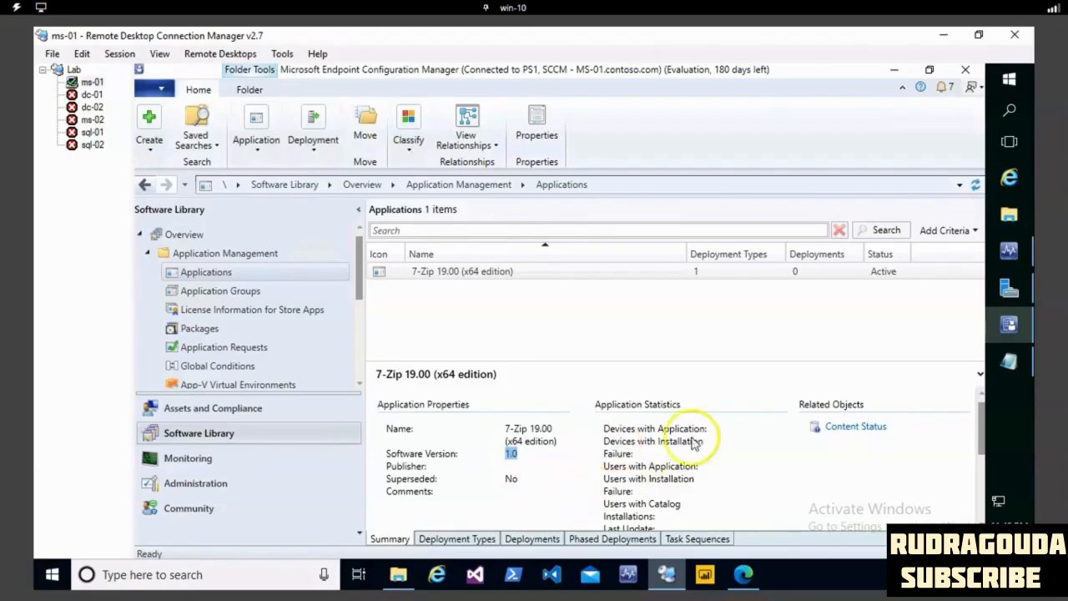
right_click(441, 275)
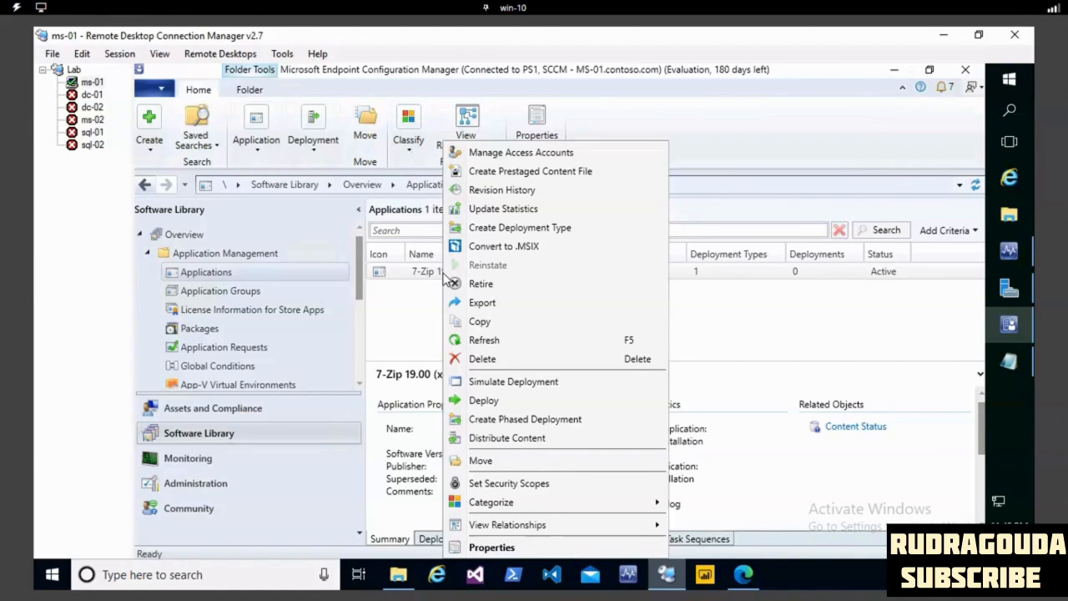
right_click(420, 271)
right_click(420, 271)
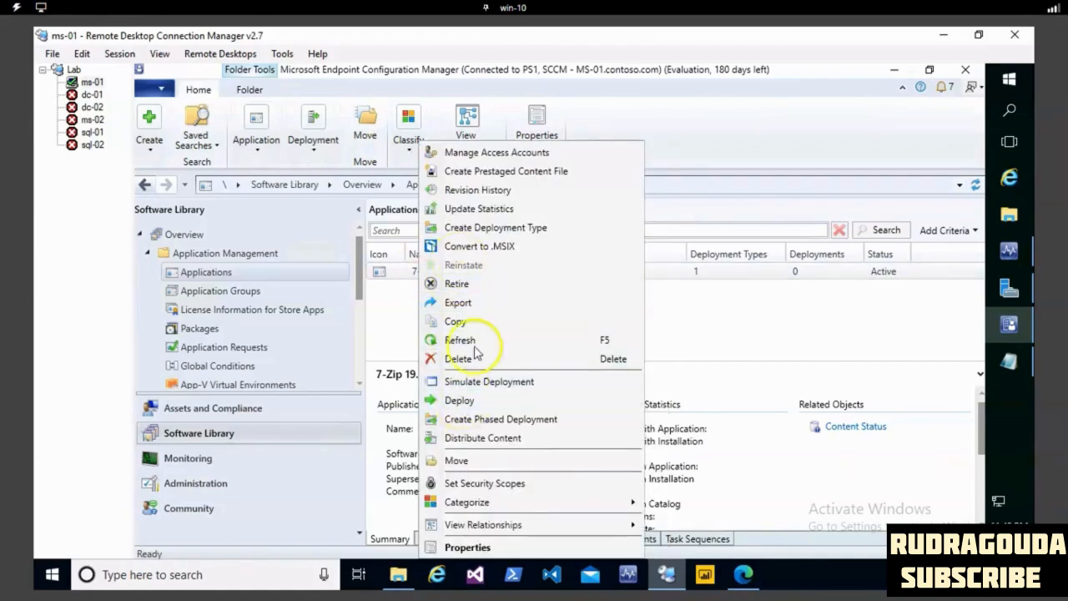
left_click(483, 438)
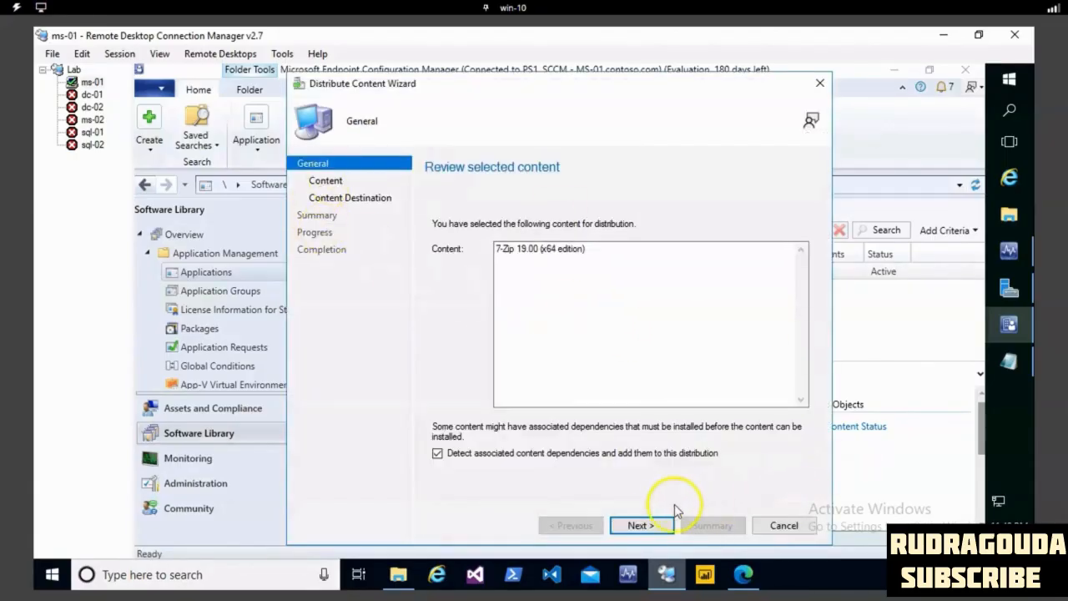
left_click(644, 525)
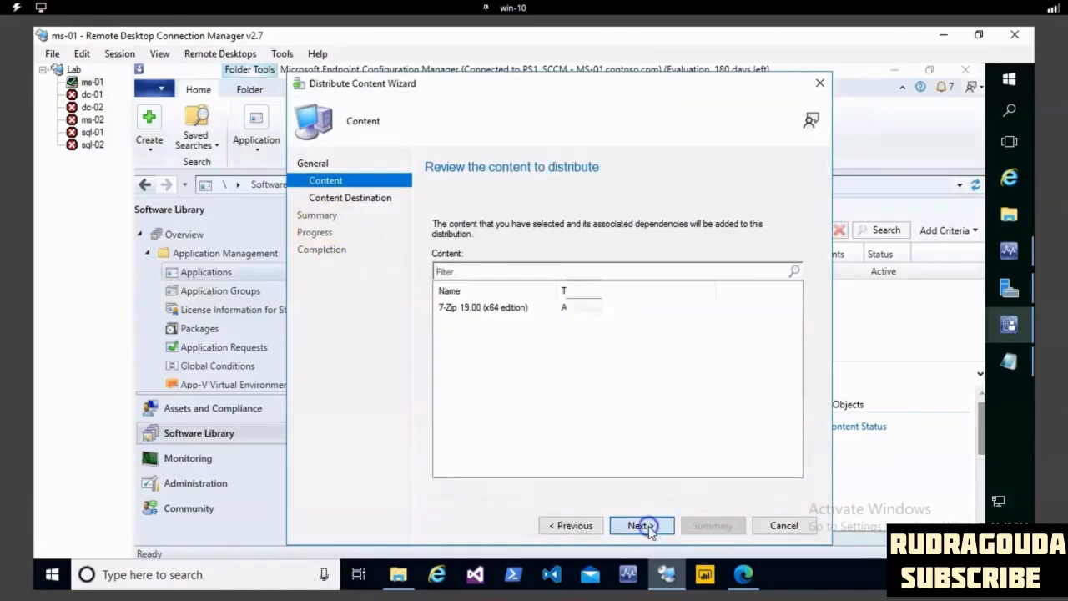
left_click(644, 525)
- Add the distribution point MS-01.CONTOSO.COM as the content destination, run the distribution, and close the completed wizard
left_click(768, 289)
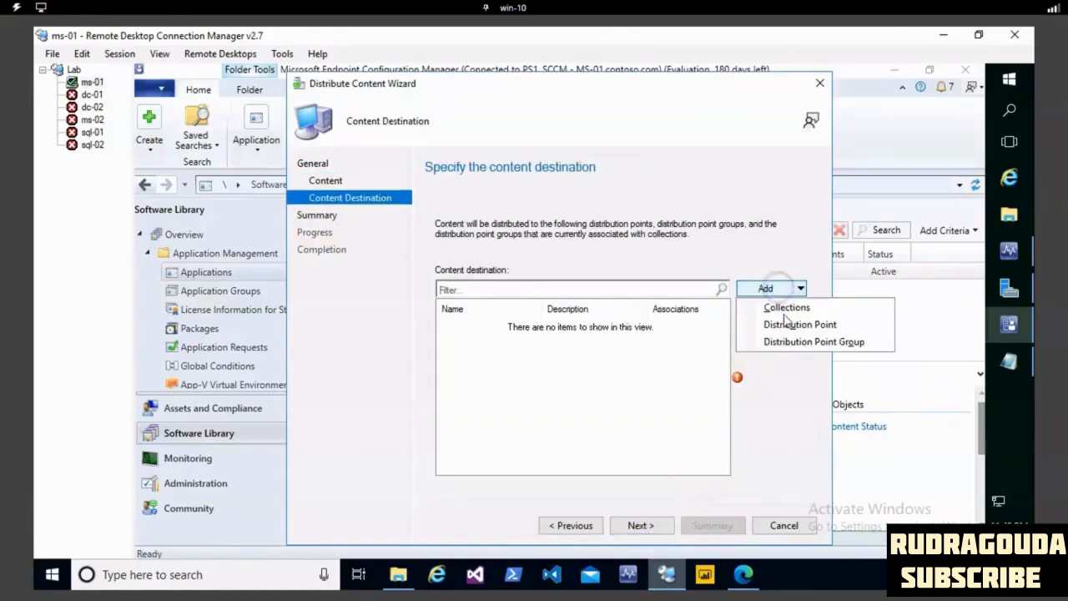
left_click(810, 326)
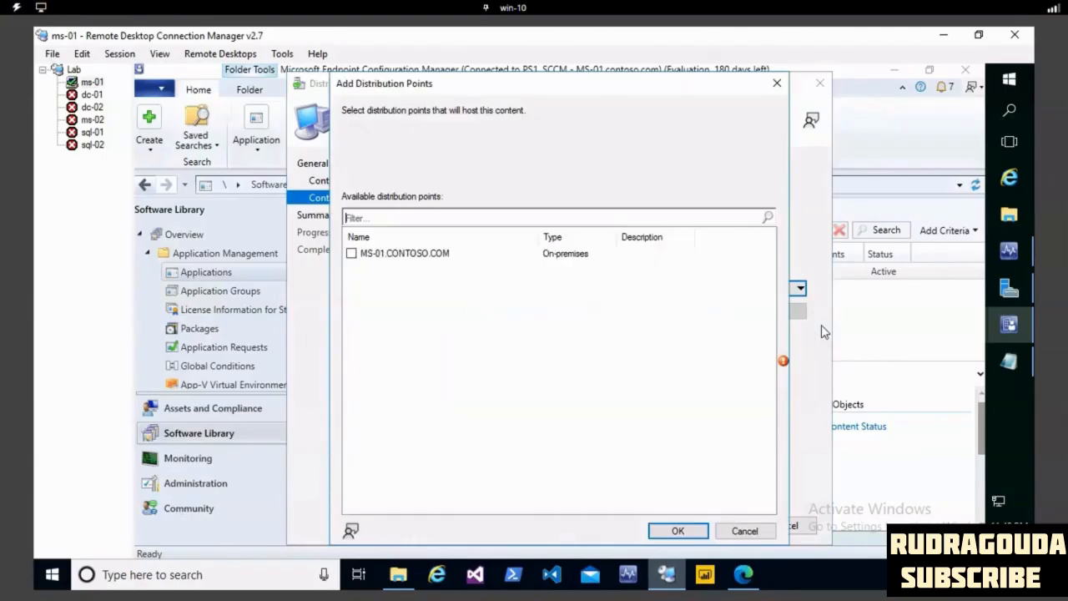
left_click(352, 253)
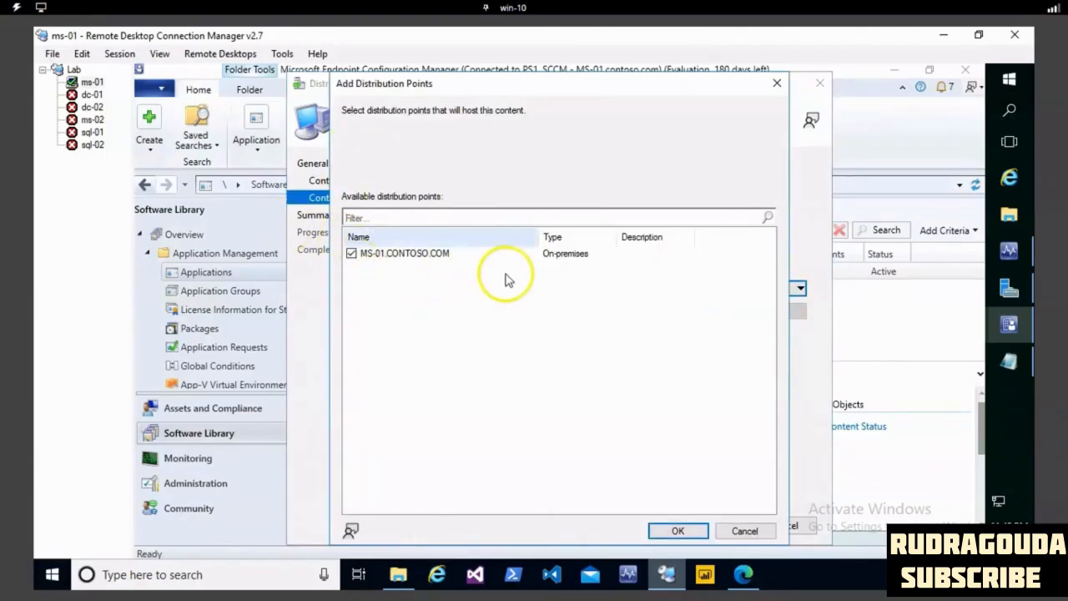
left_click(677, 532)
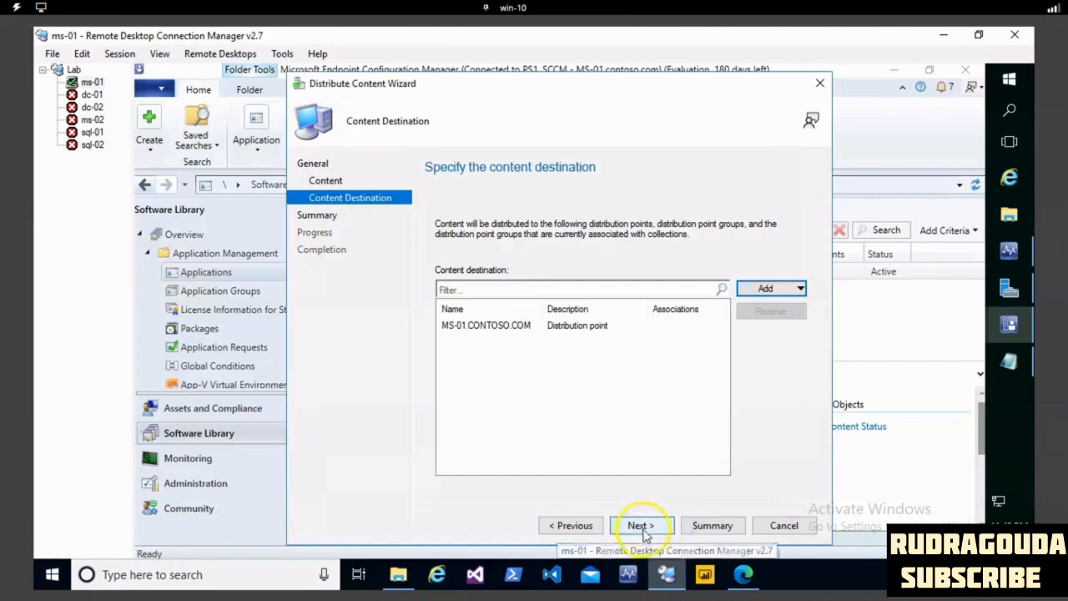
left_click(639, 527)
left_click(639, 527)
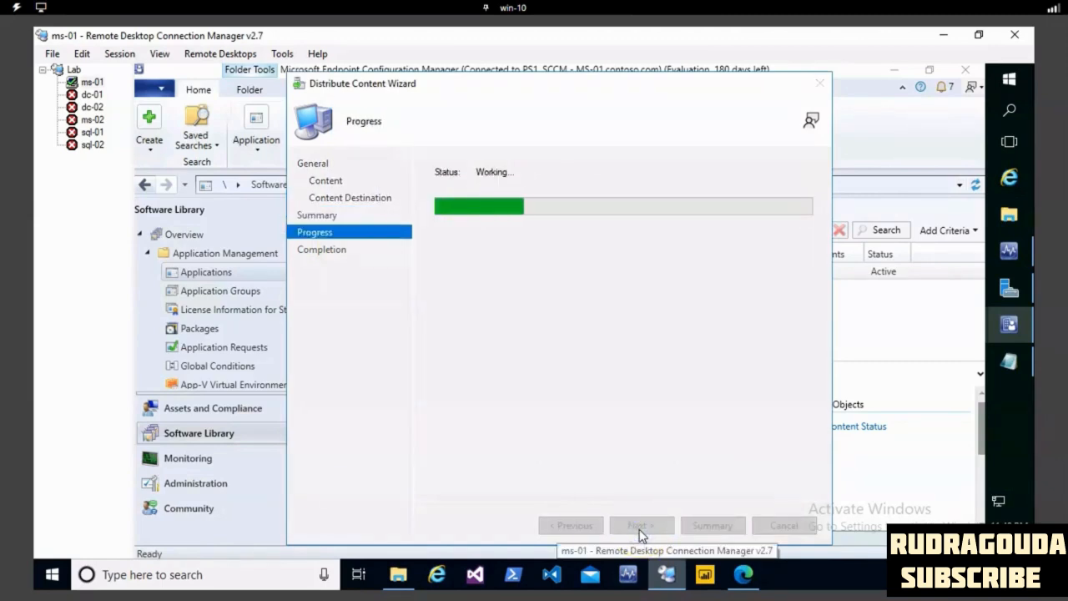
left_click(785, 525)
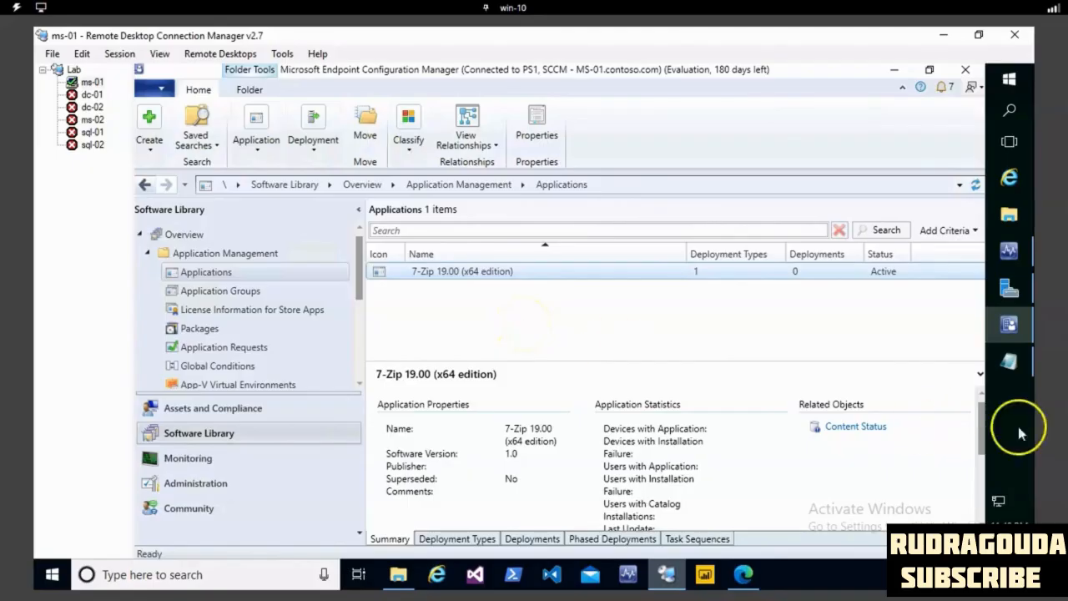
- Check the 7-Zip application's content status in its summary details to see whether the distribution has succeeded
left_click_drag(981, 413, 981, 469)
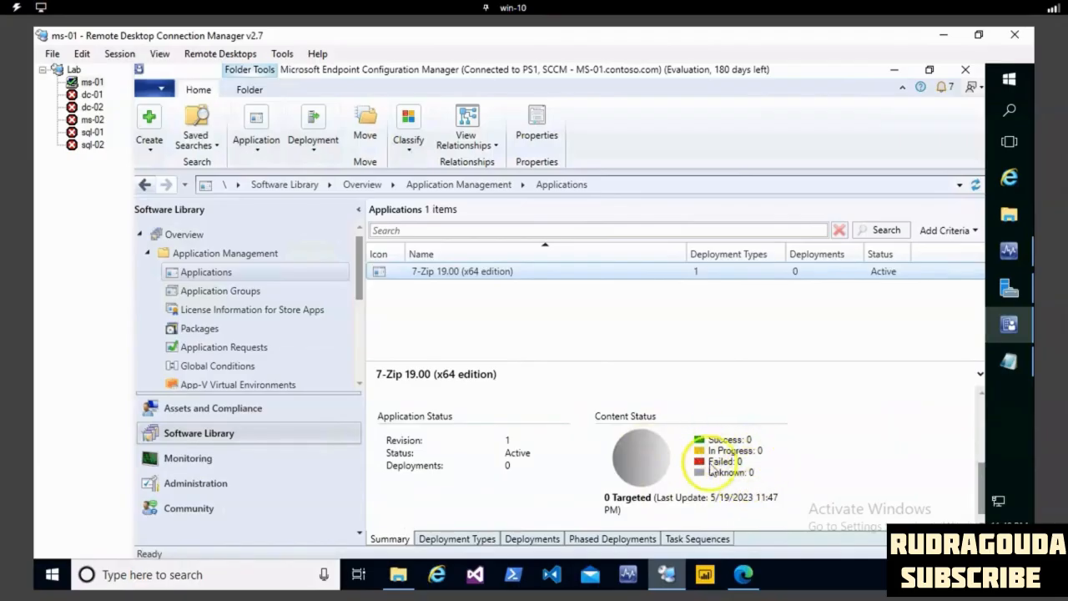
scroll(805, 467, "up", 2)
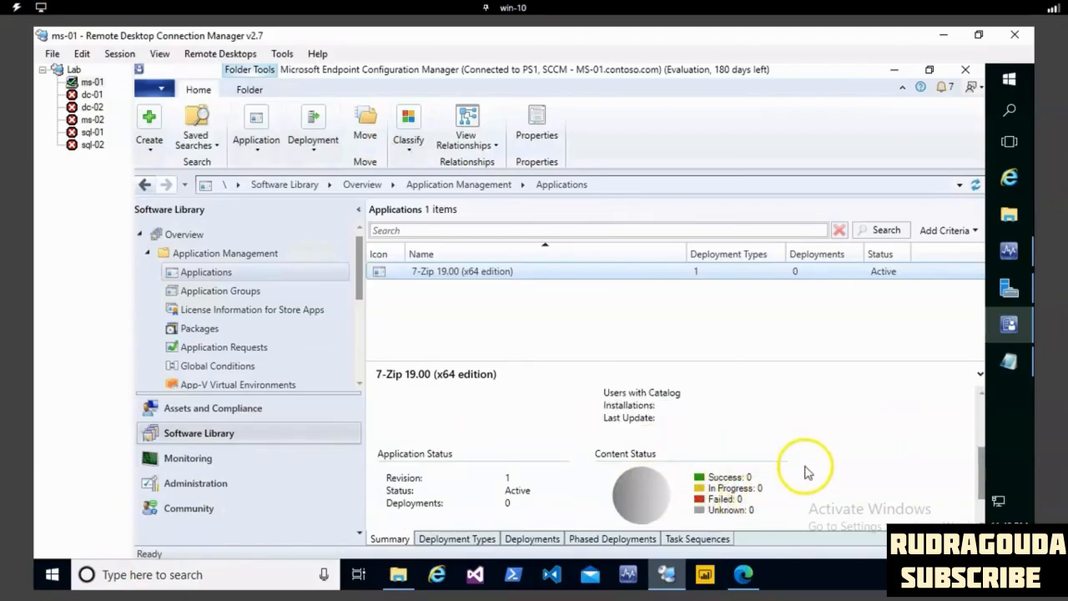
scroll(784, 434, "up", 2)
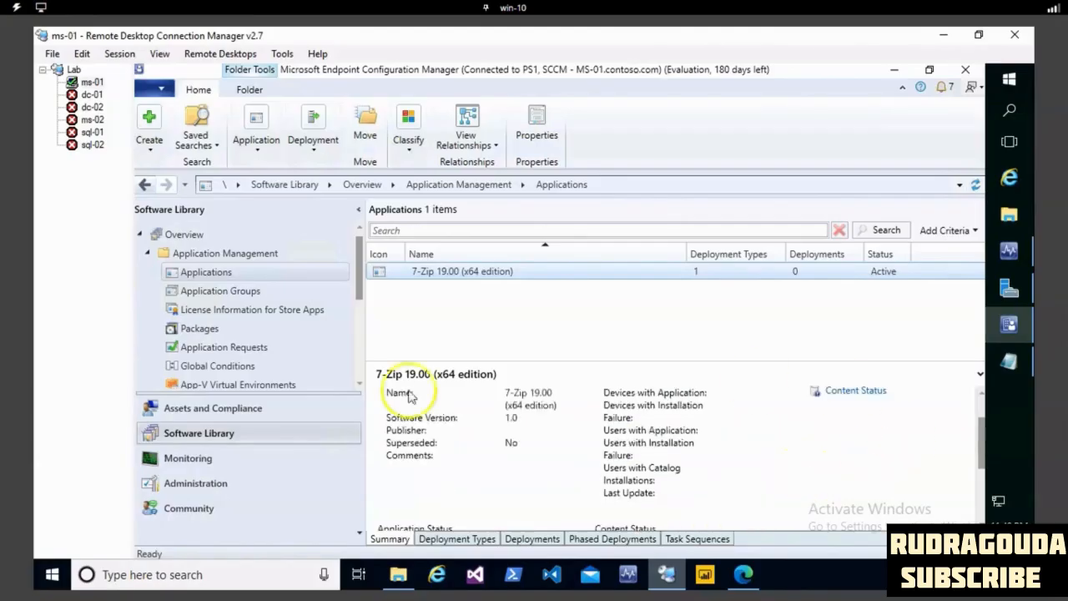
scroll(652, 471, "down", 3)
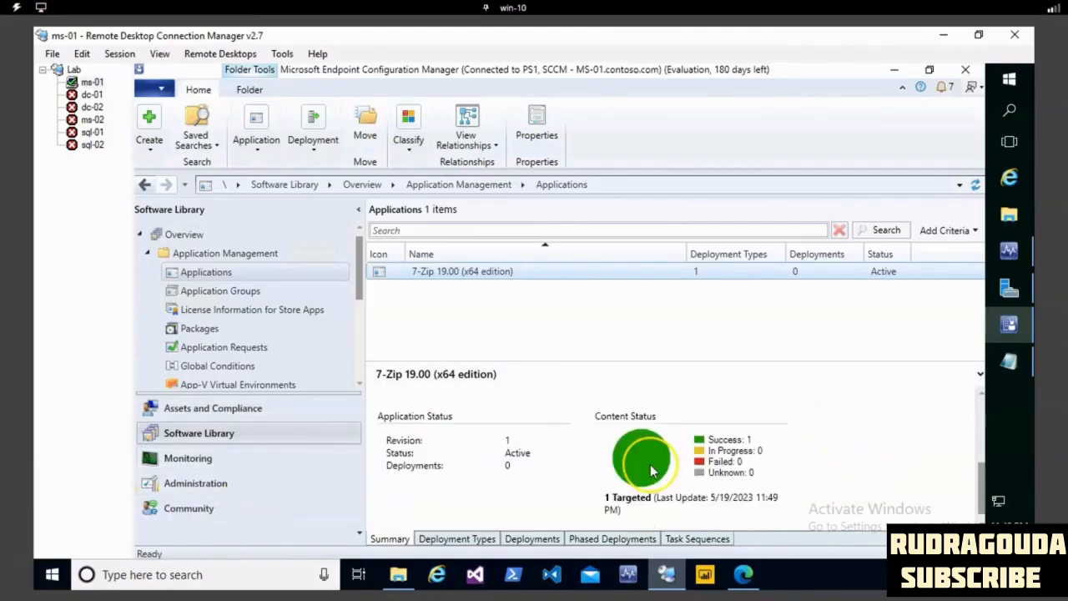
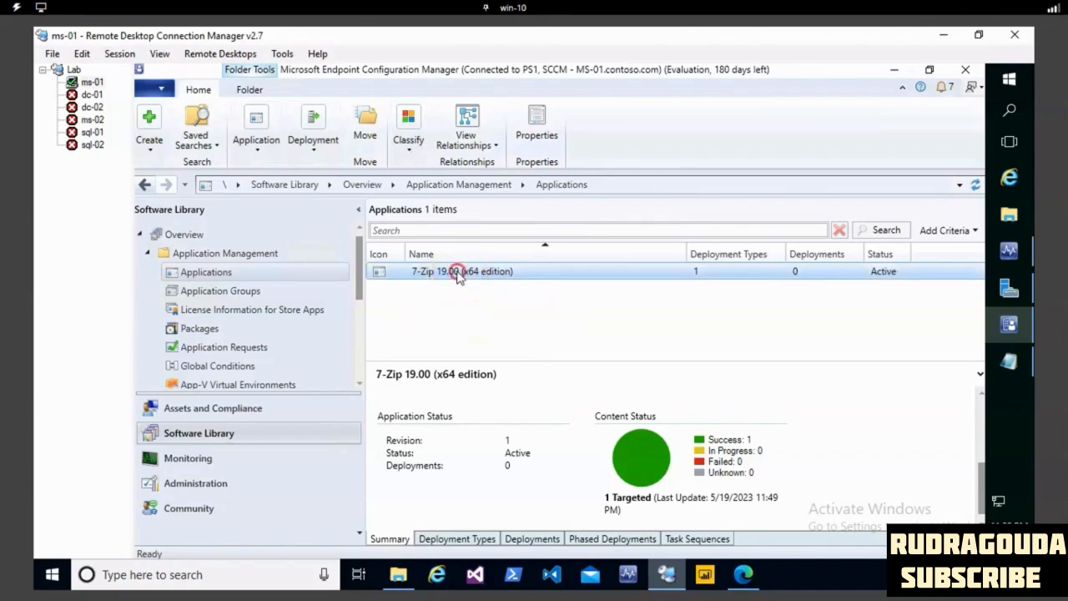
- Start deploying the 7-Zip 19.00 (x64 edition) application, targeting the All Systems device collection
right_click(458, 272)
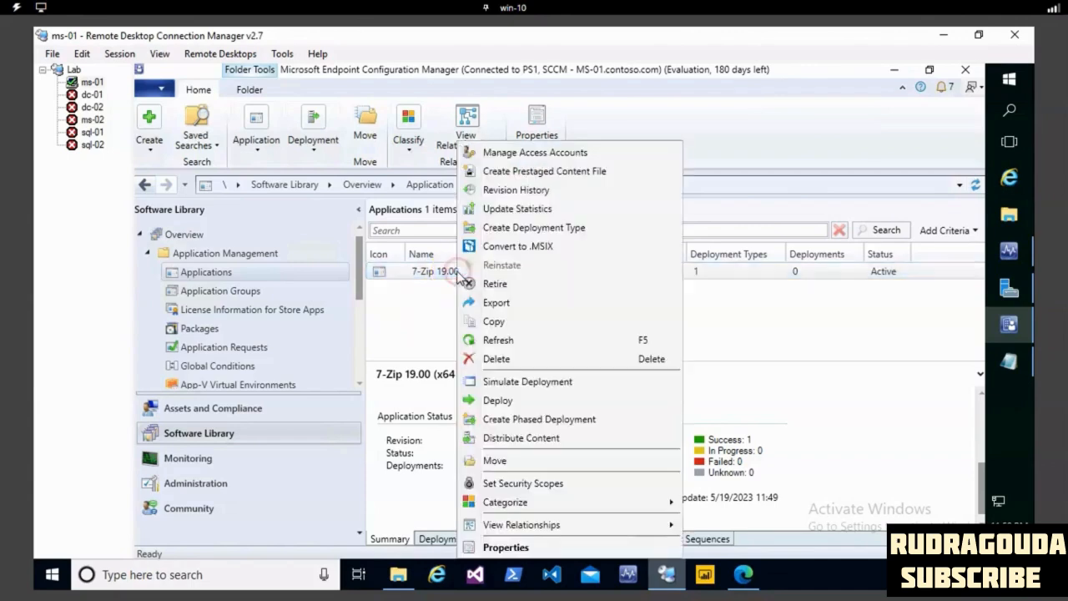
left_click(507, 402)
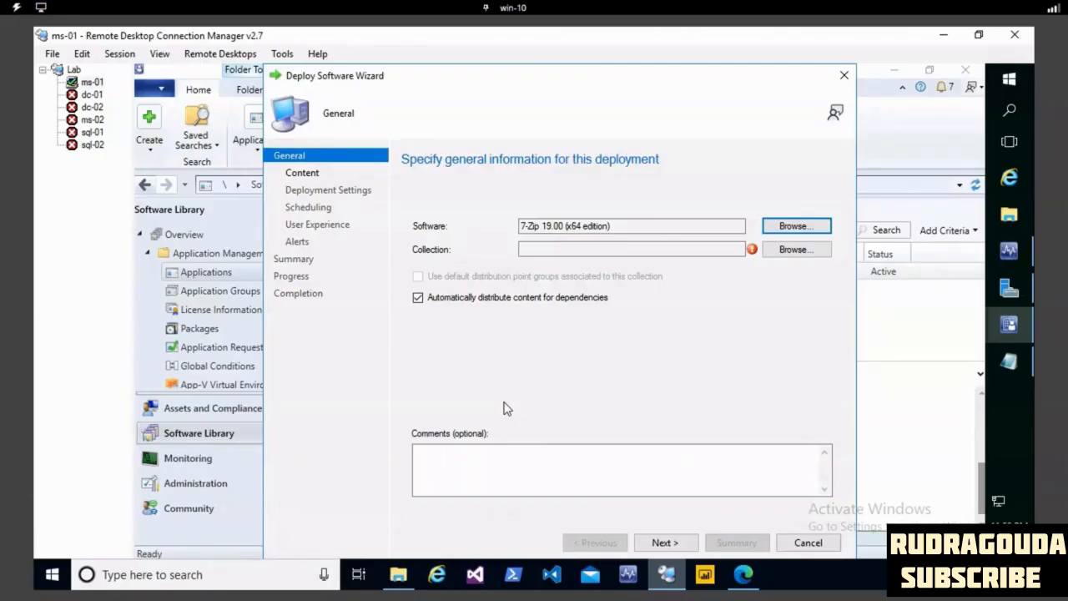
left_click(521, 226)
left_click_drag(520, 225, 488, 224)
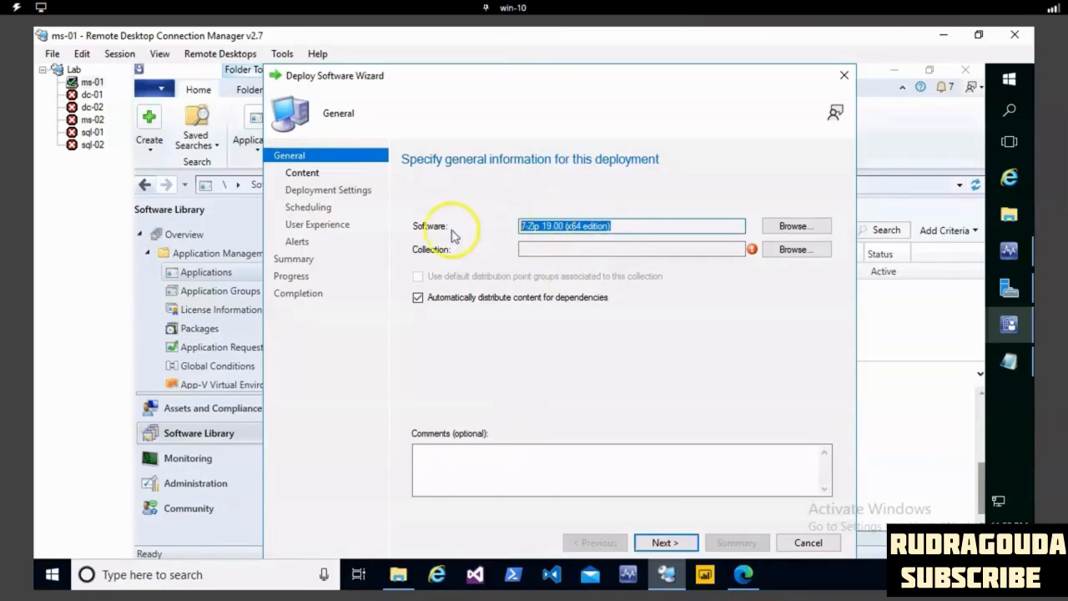
left_click(796, 251)
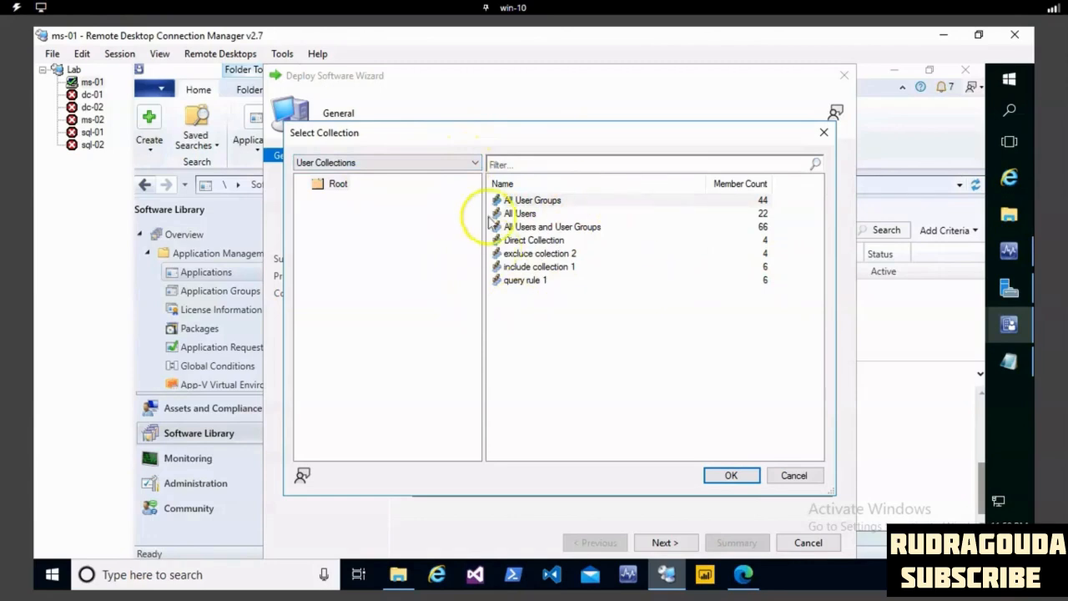
left_click(473, 161)
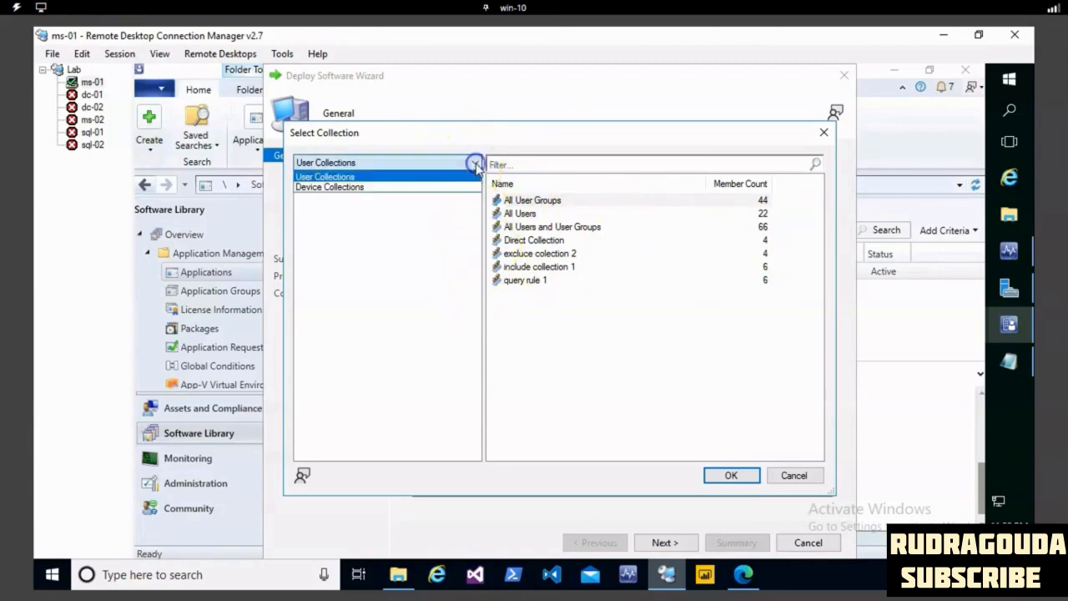
left_click(371, 189)
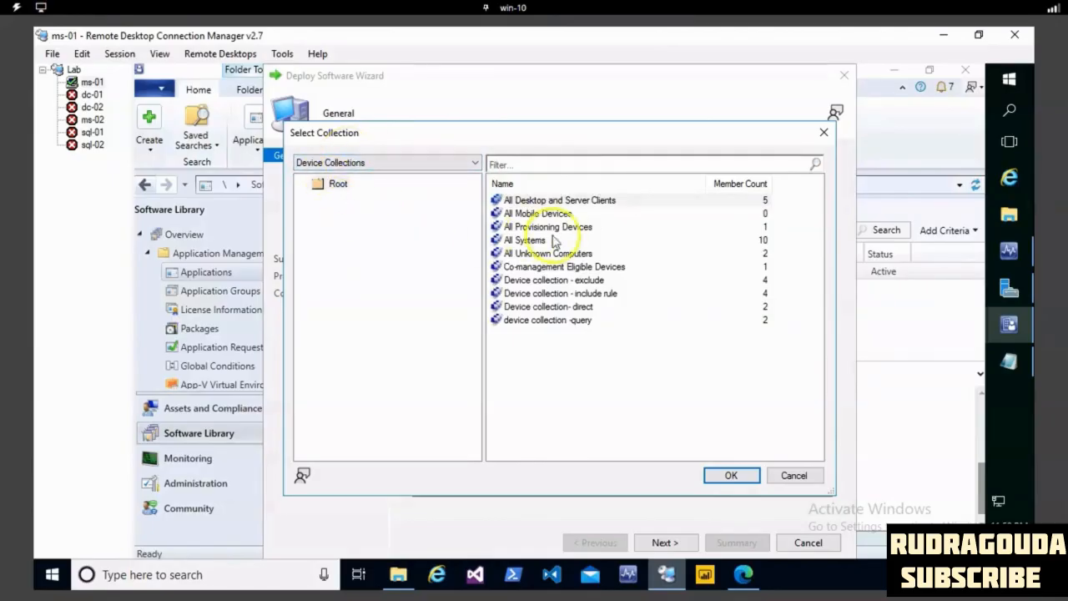
left_click(522, 240)
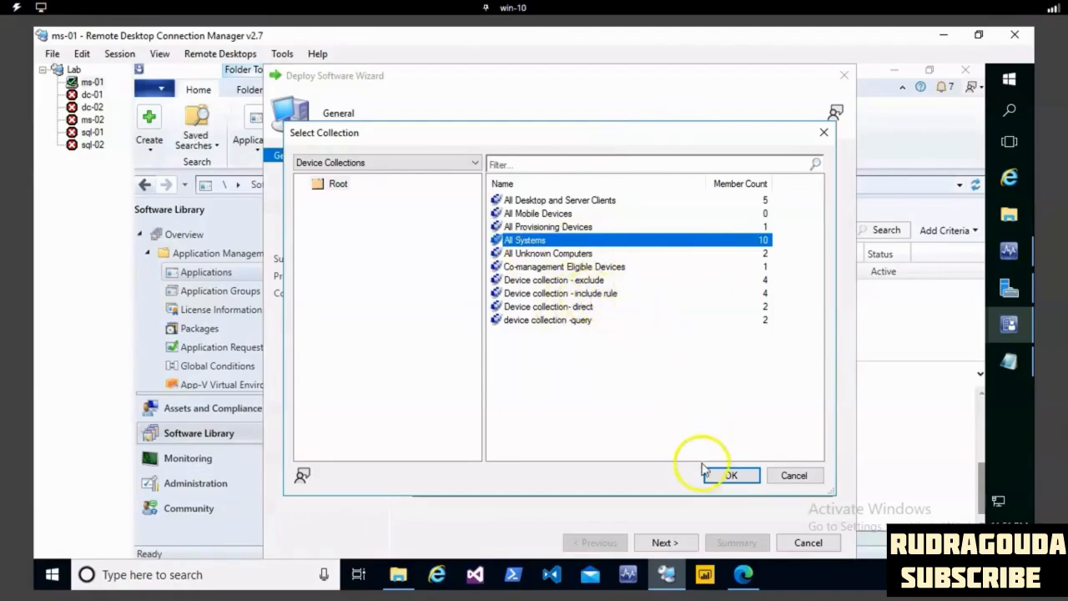
left_click(730, 475)
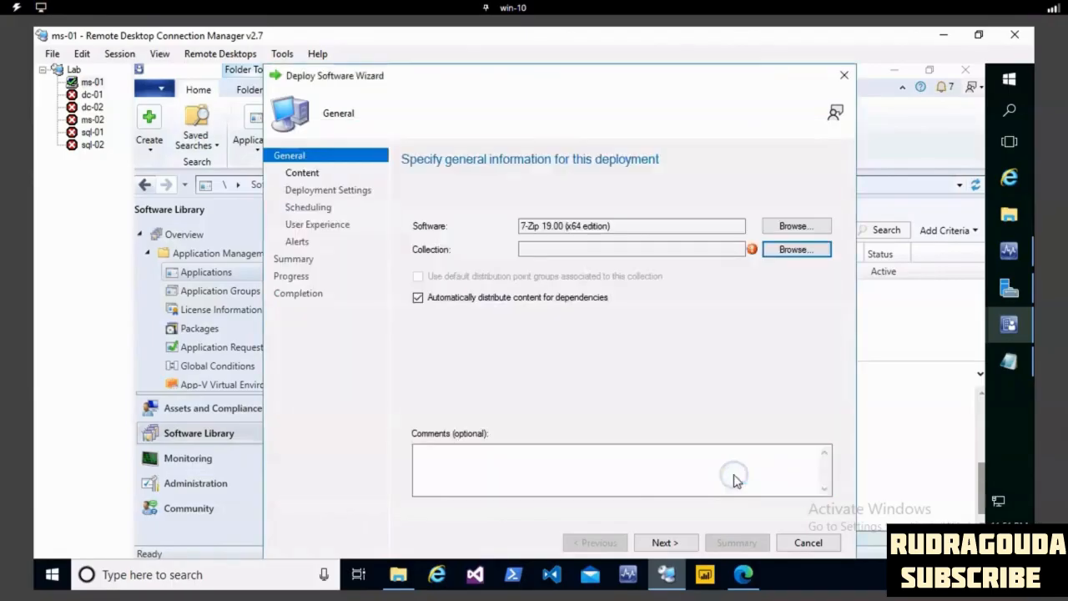
left_click(660, 543)
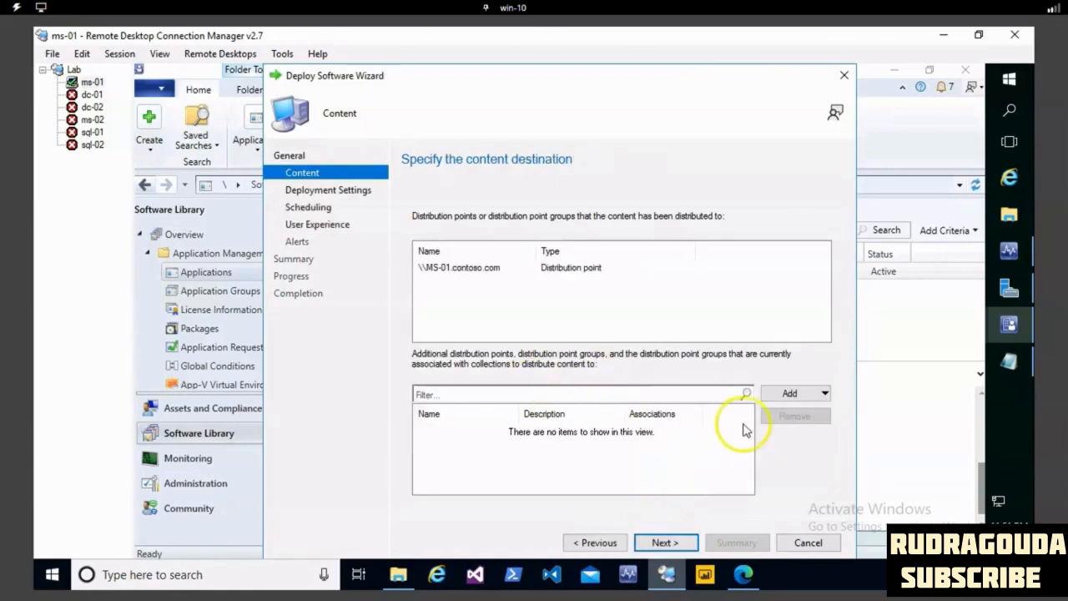
- Check which additional distribution points can be added as content destinations for the deployment, without adding any
left_click(788, 393)
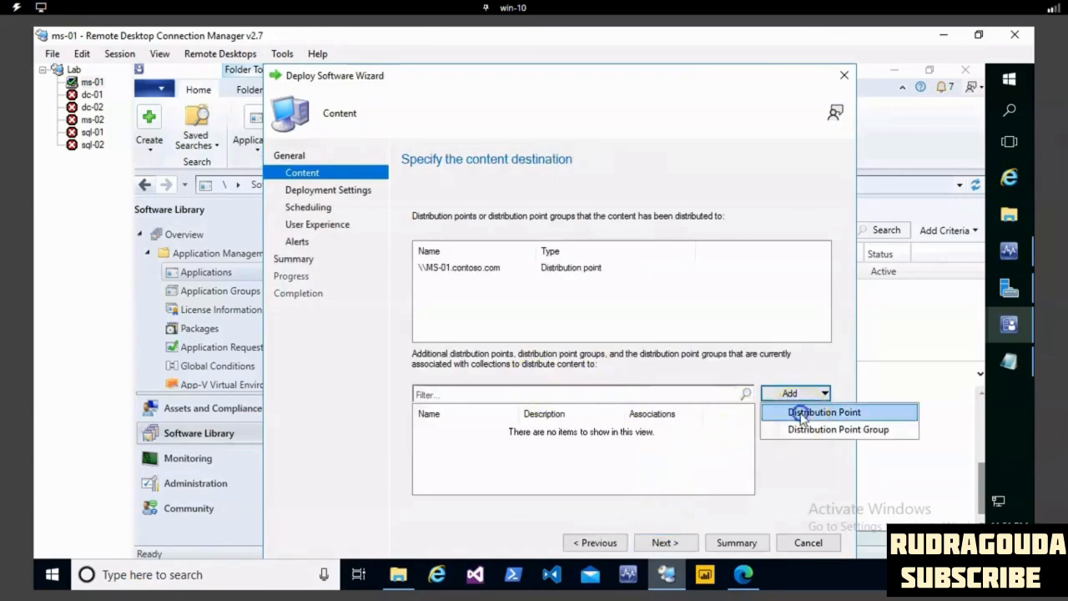
left_click(802, 412)
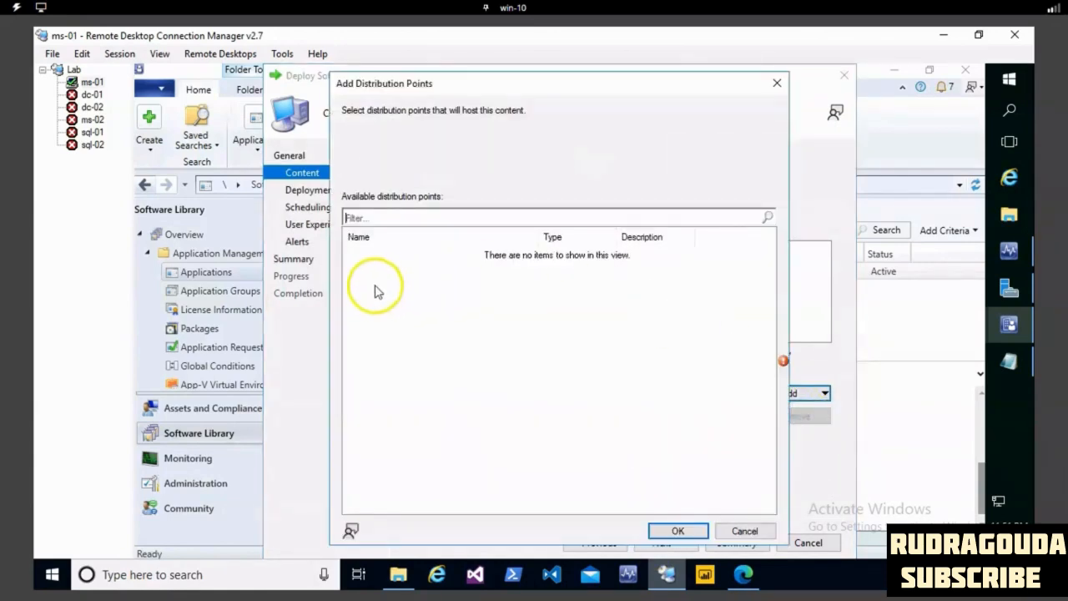
left_click(745, 530)
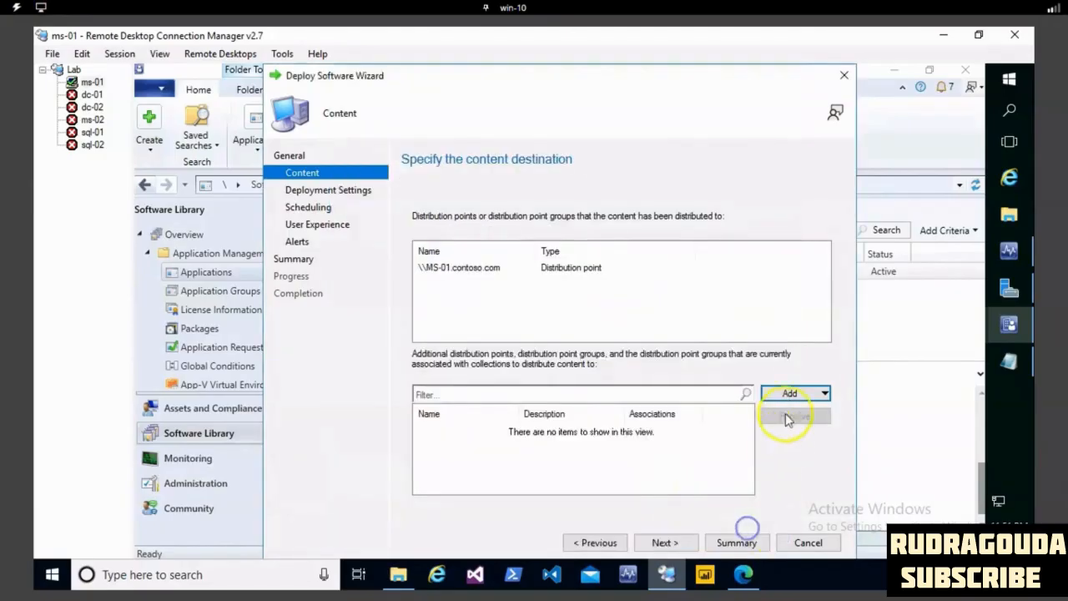
left_click(790, 394)
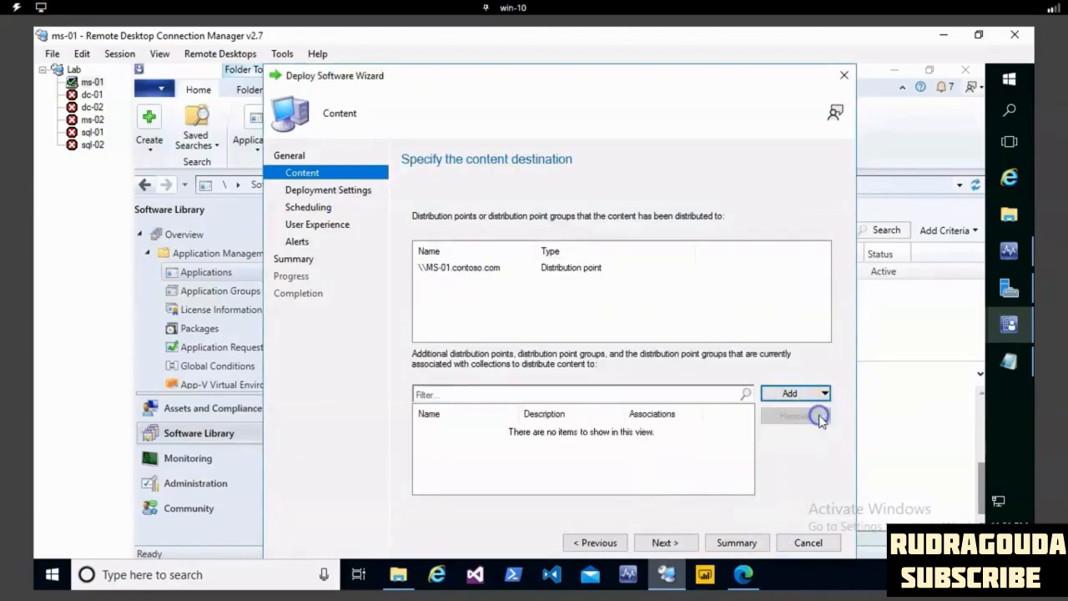
left_click(818, 412)
left_click(745, 532)
- Accept the content destination and keep the deployment action as Install with the purpose Available
left_click(665, 540)
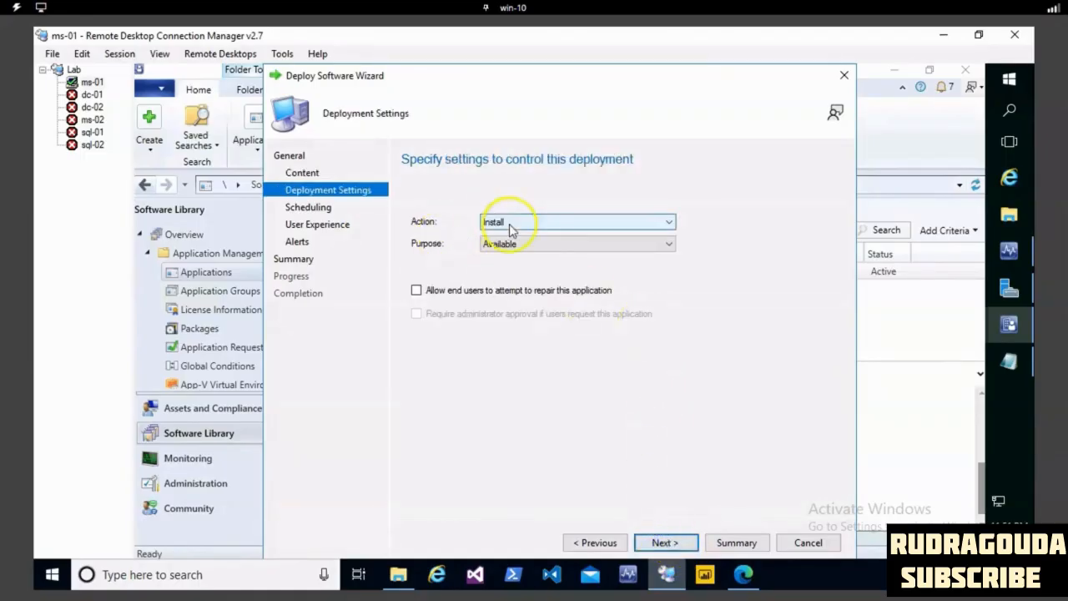
left_click(668, 223)
left_click(640, 248)
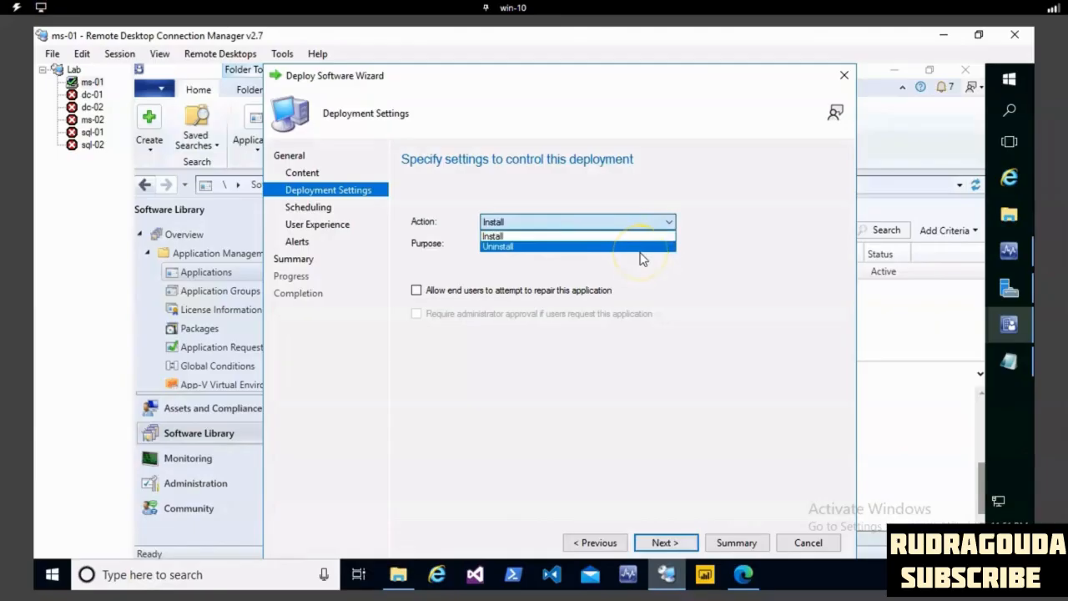
left_click(502, 238)
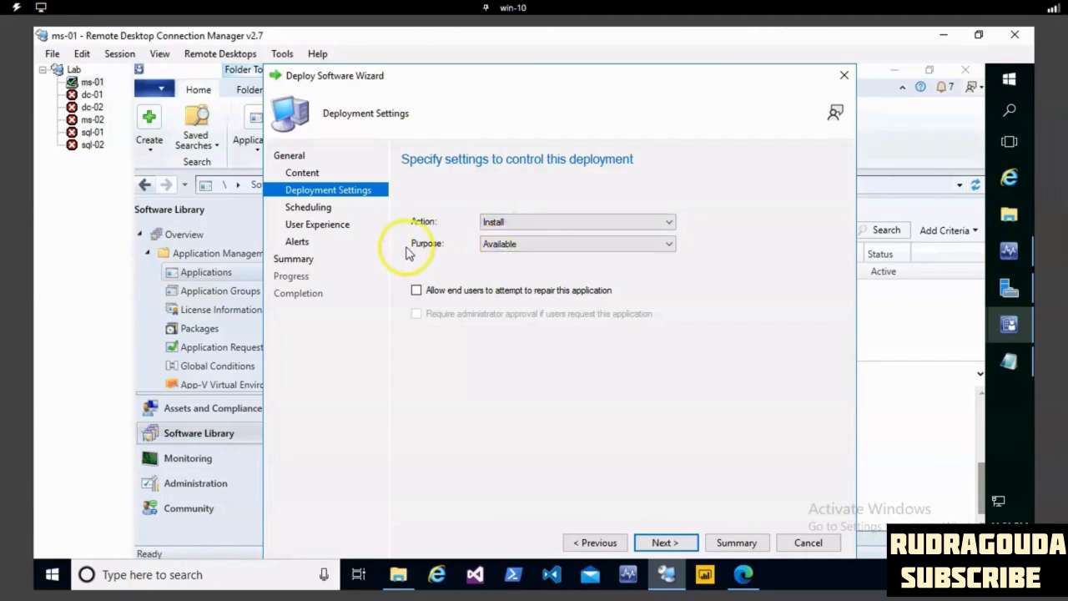
left_click(613, 248)
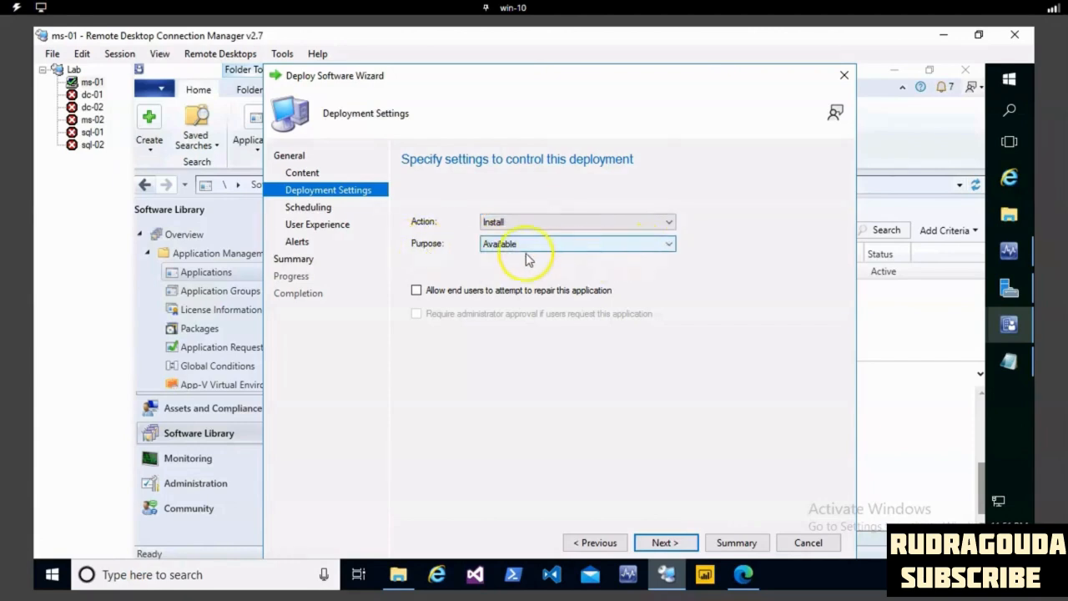
left_click(611, 246)
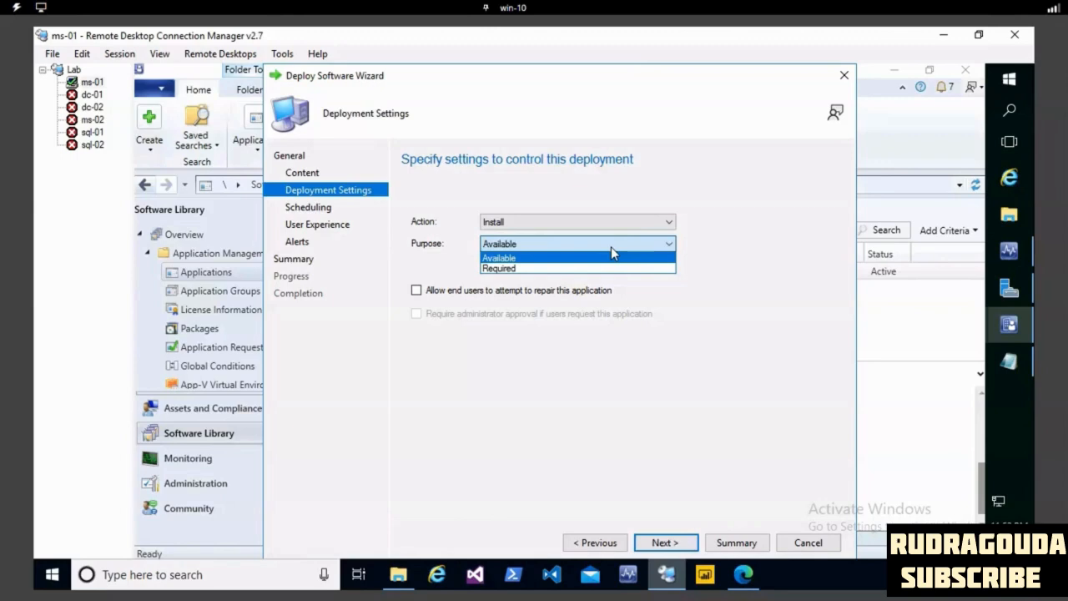
- Find and open Software Center on the server, and place its window fully in view
left_click(1006, 112)
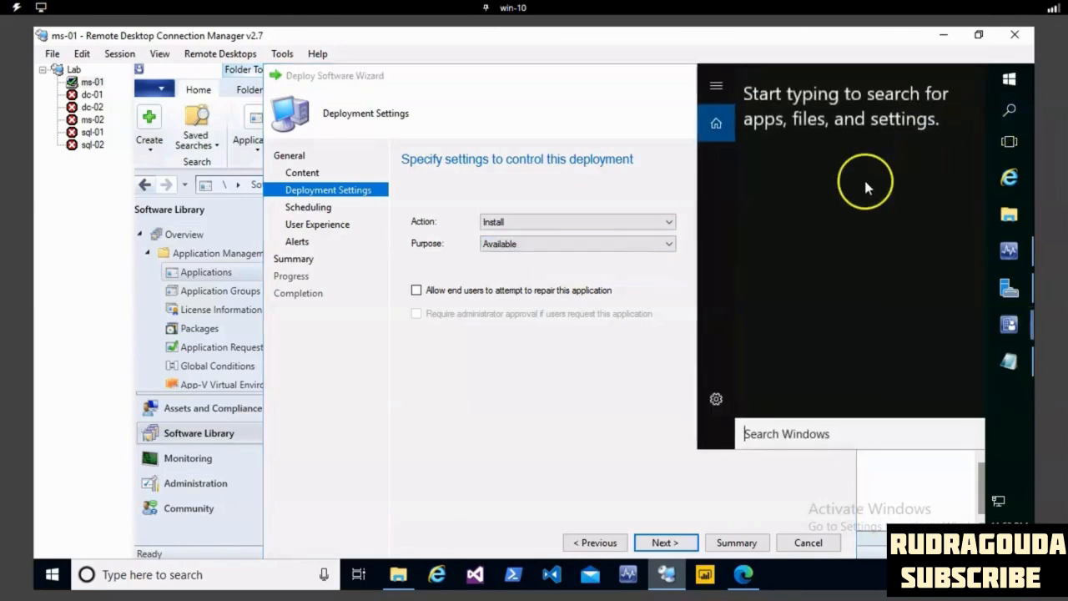
type("sf")
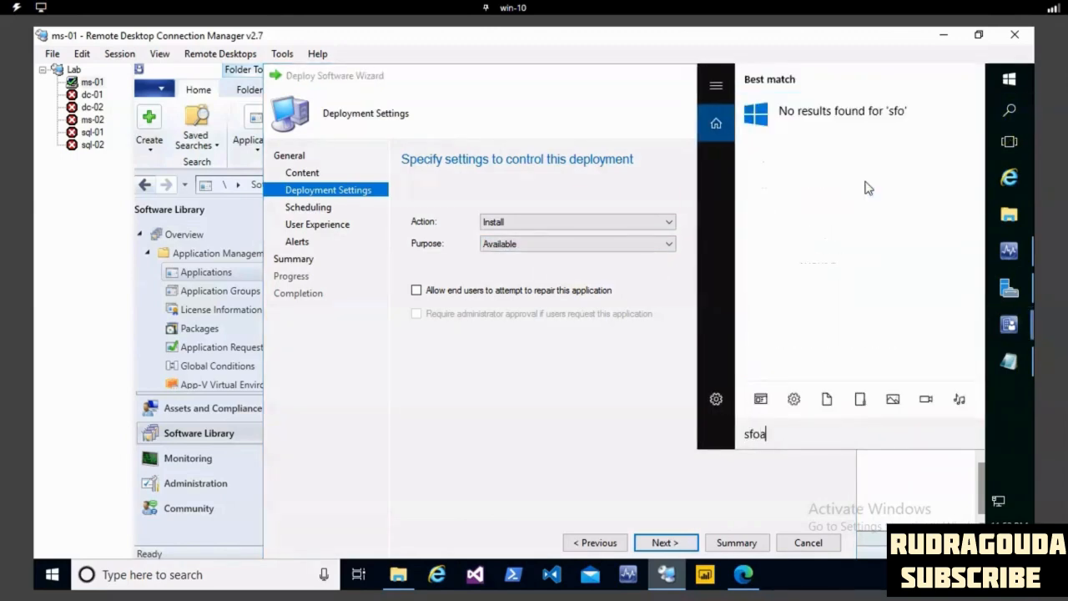
key("BackSpace")
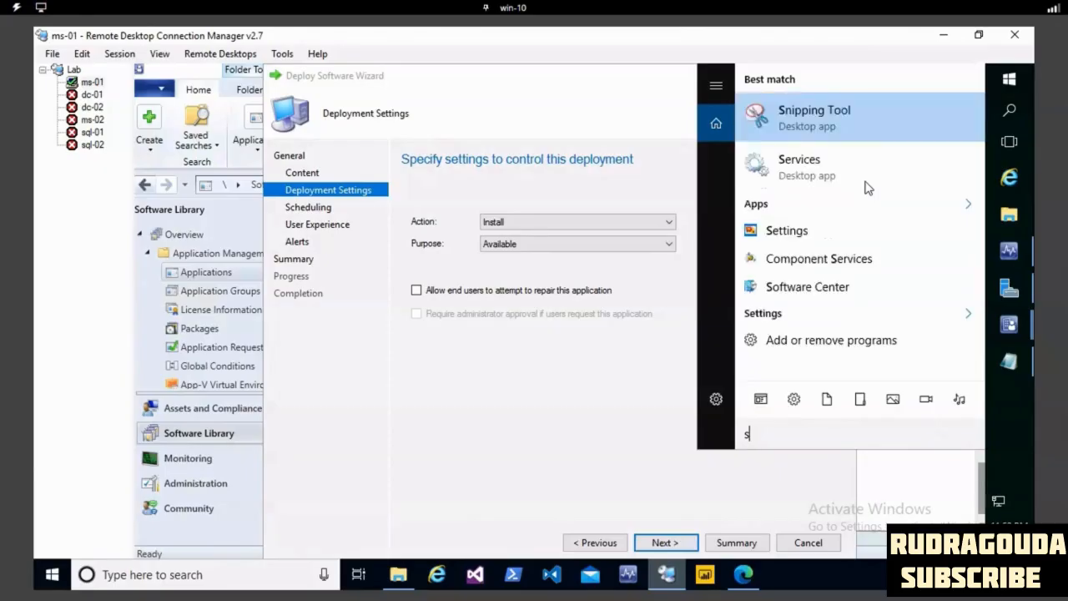
type("oft")
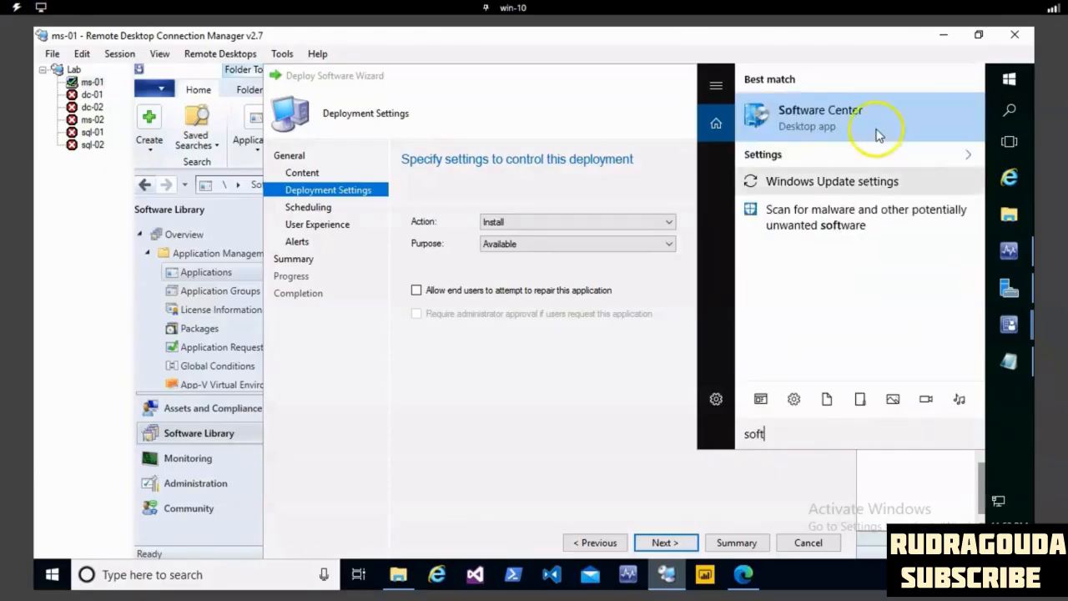
left_click(876, 119)
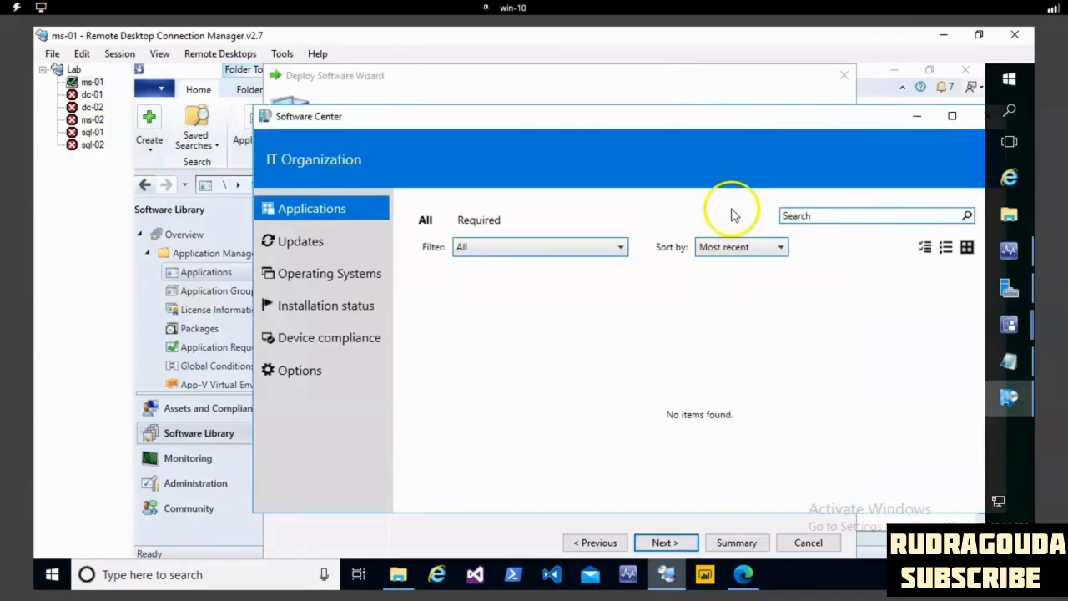
left_click(574, 119)
left_click_drag(575, 119, 405, 106)
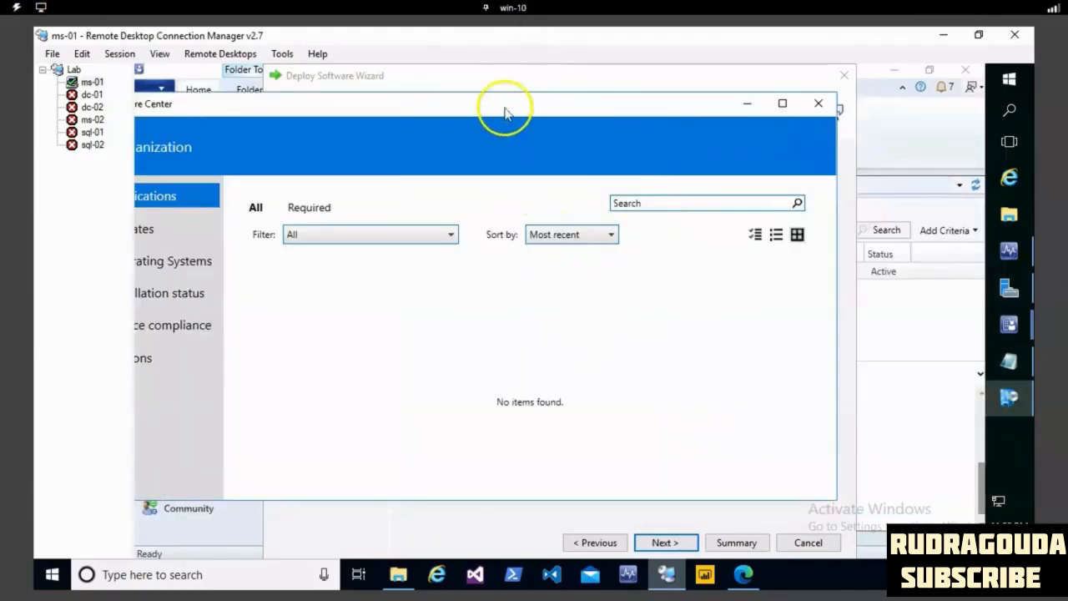
left_click_drag(599, 121, 603, 123)
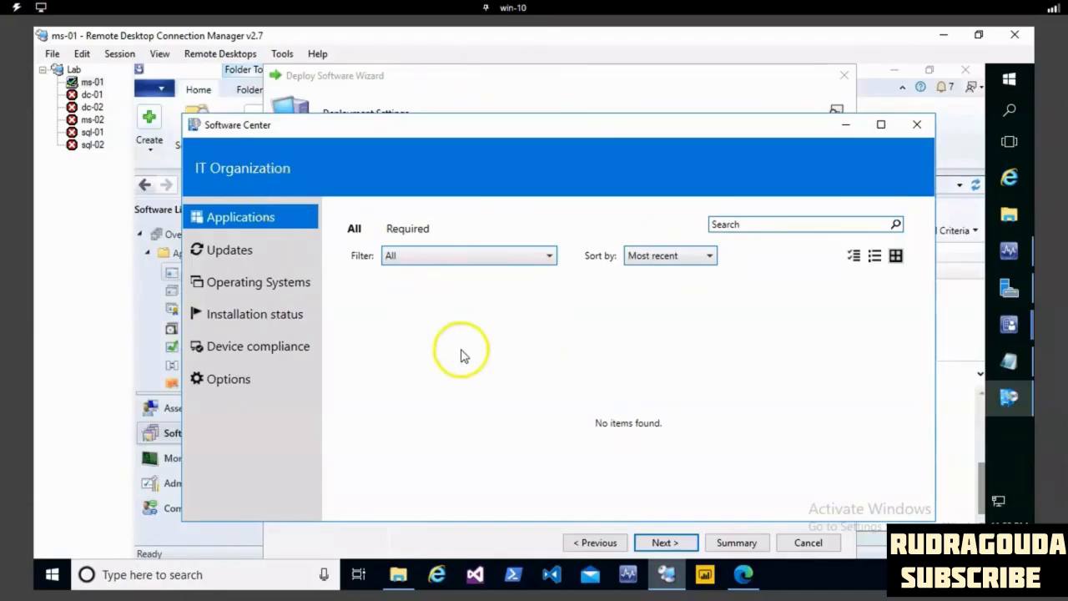
- Look through the updates, operating systems and applications offered in Software Center, and return to the deployment wizard
left_click(244, 249)
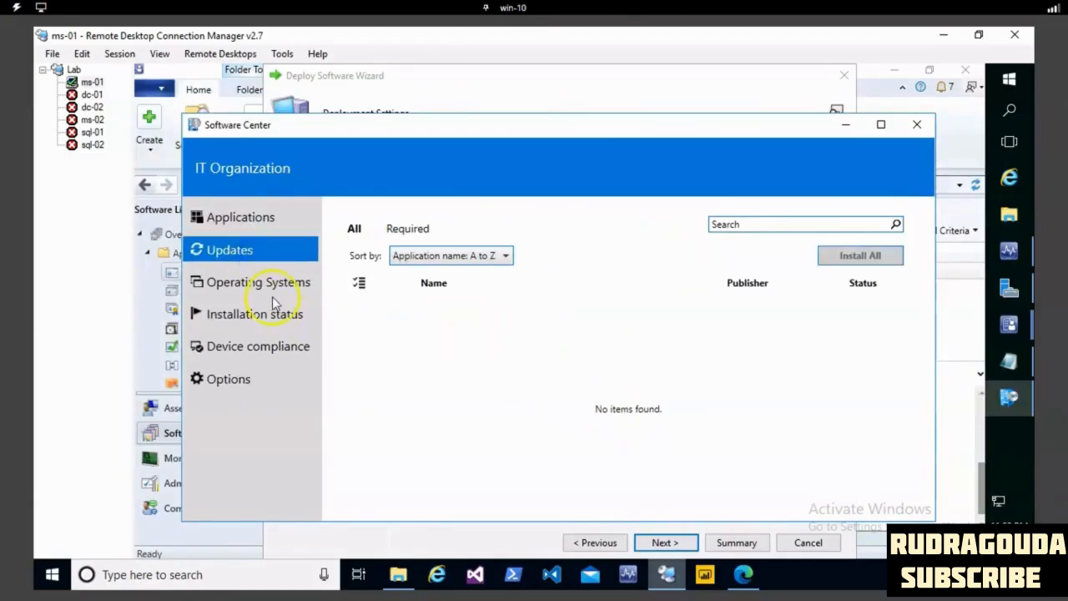
left_click(272, 286)
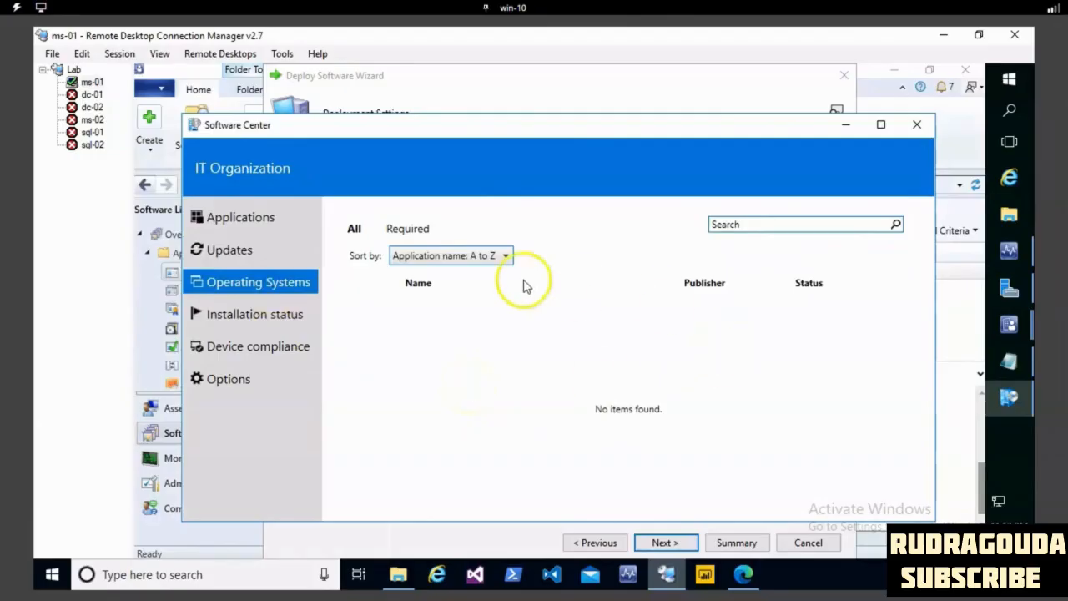
left_click(261, 217)
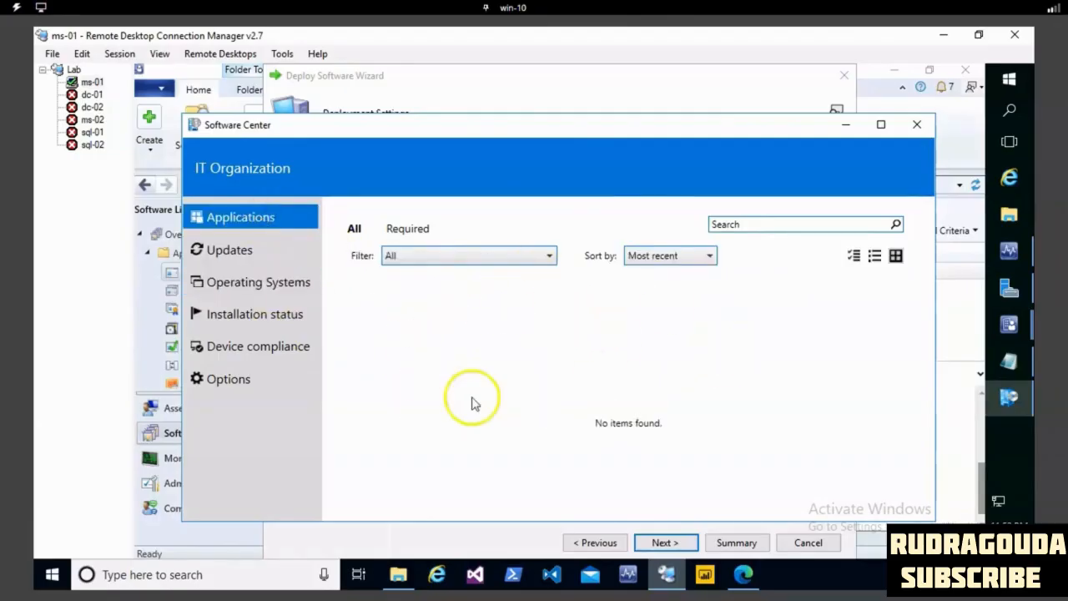
left_click(846, 127)
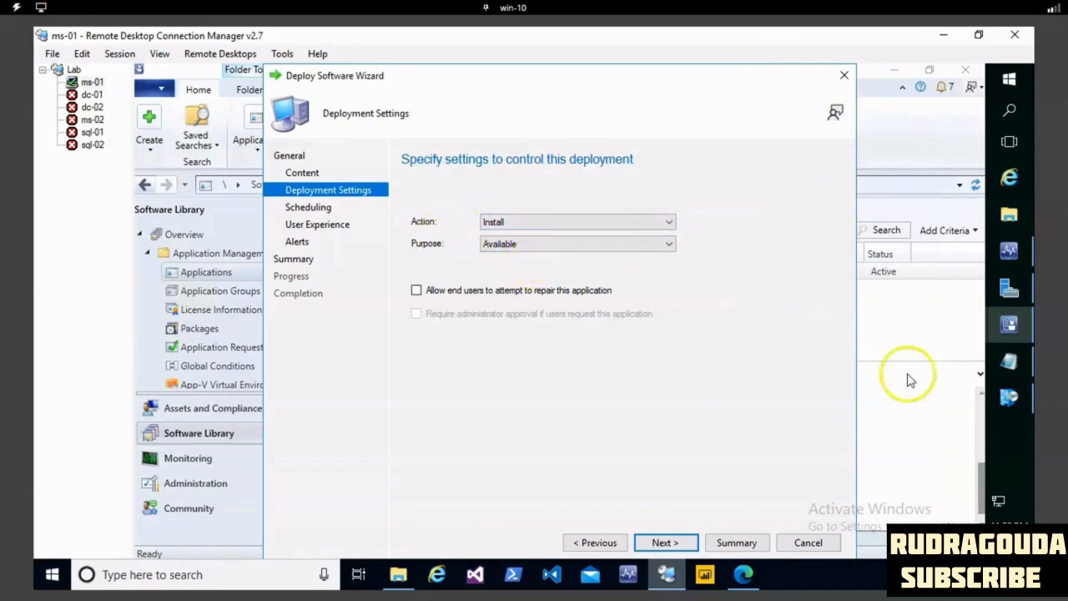
left_click(1008, 397)
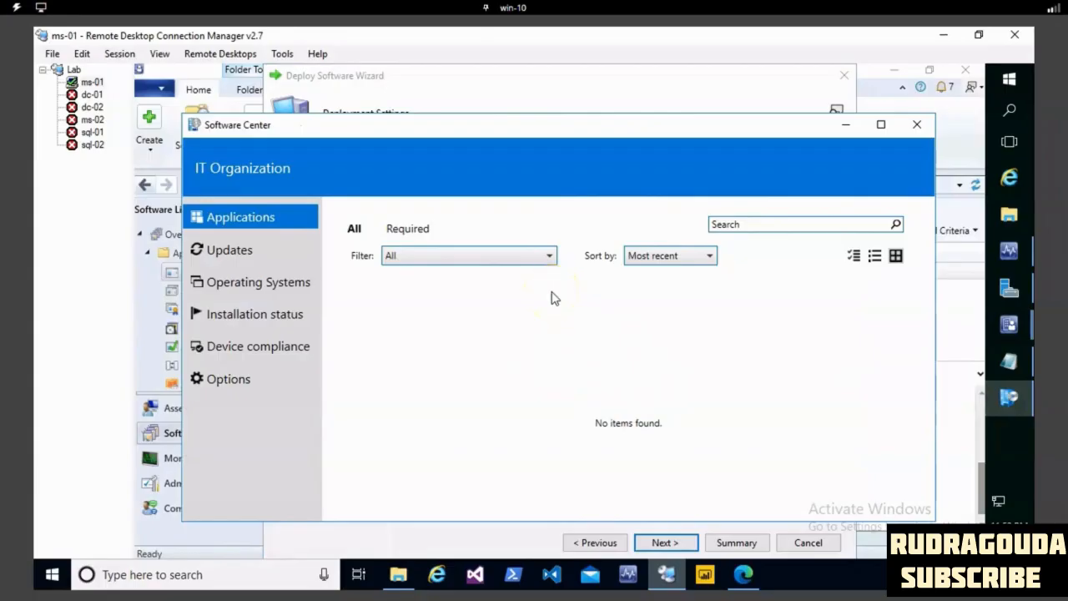
left_click(845, 124)
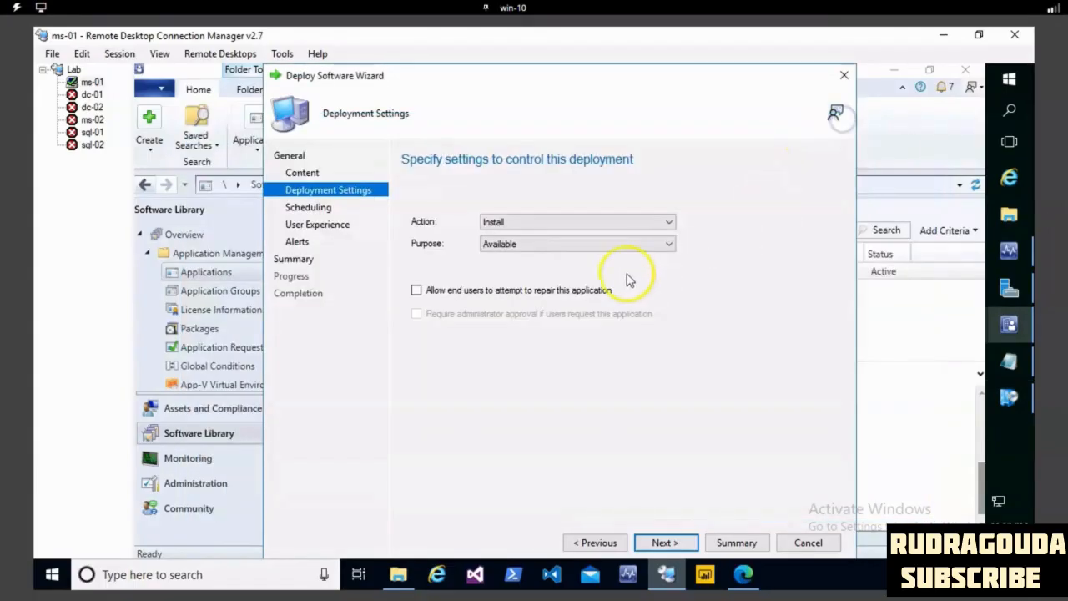
- Leave the deployment's availability unscheduled and set user notifications to "Display in Software Center and show all notifications"
left_click(665, 543)
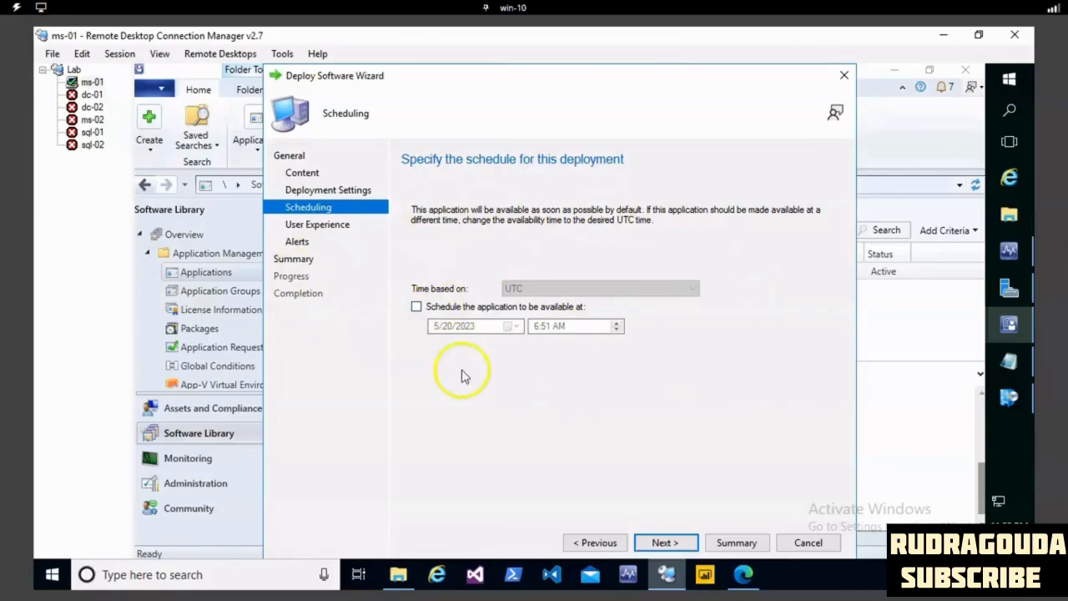
left_click(661, 543)
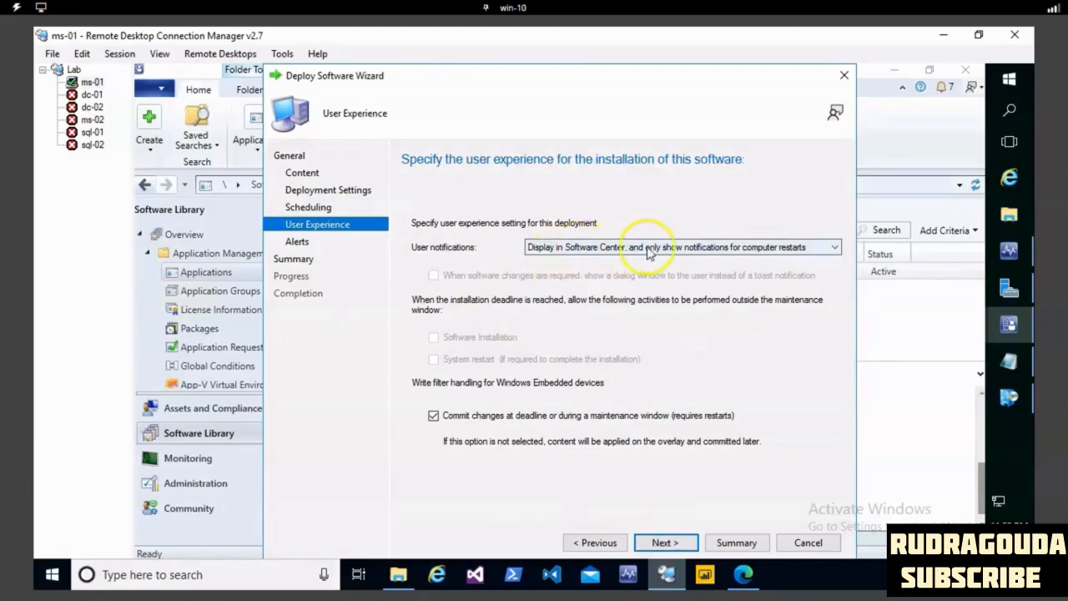
left_click(696, 251)
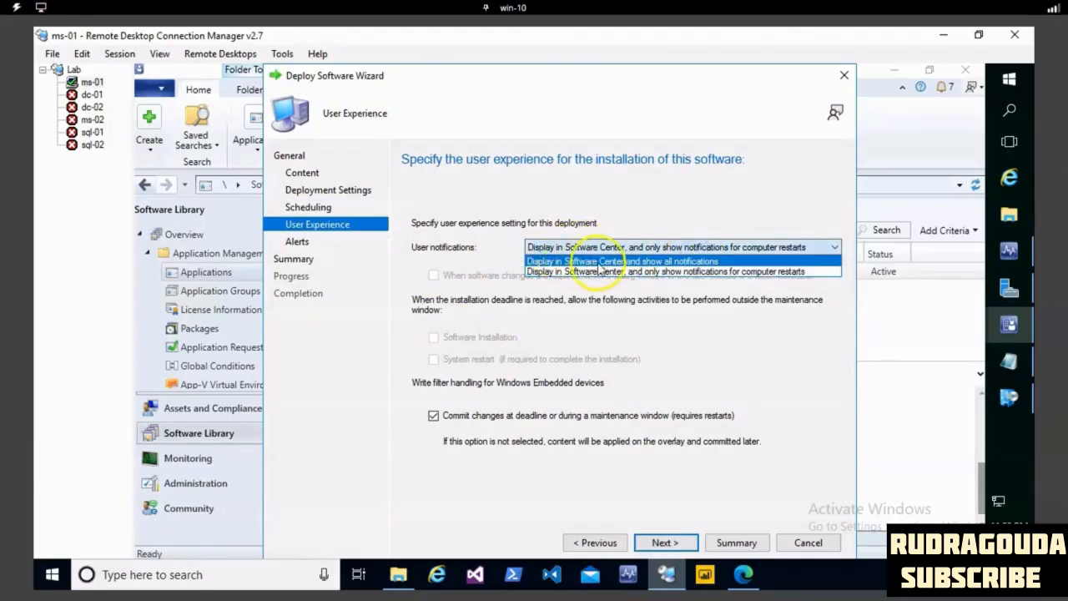
left_click(678, 261)
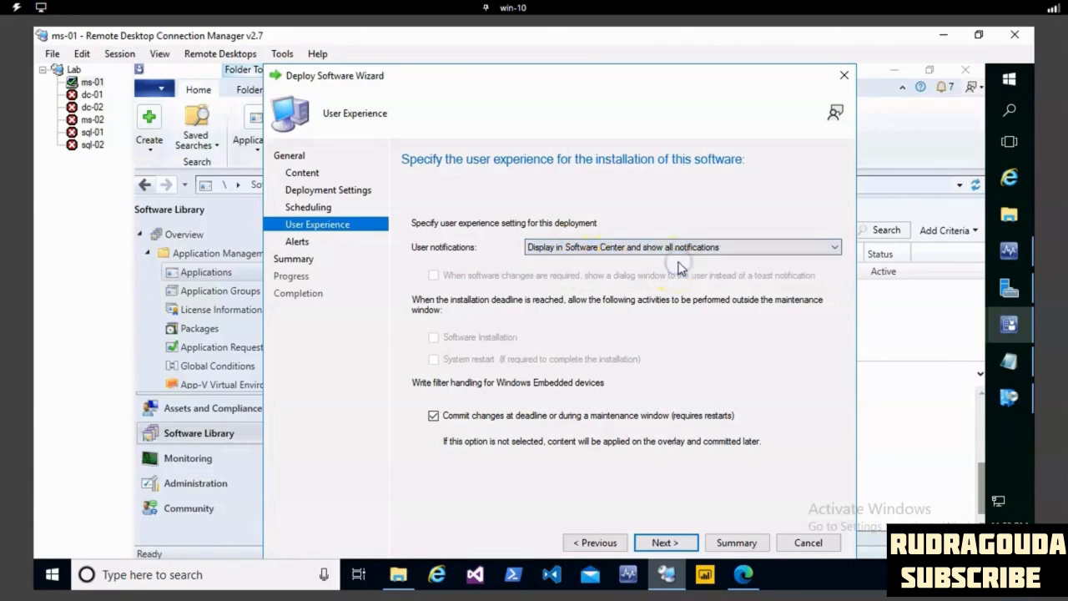
- Leave the alert options unset, check the software, collection and purpose in the summary, and create the deployment
left_click(666, 543)
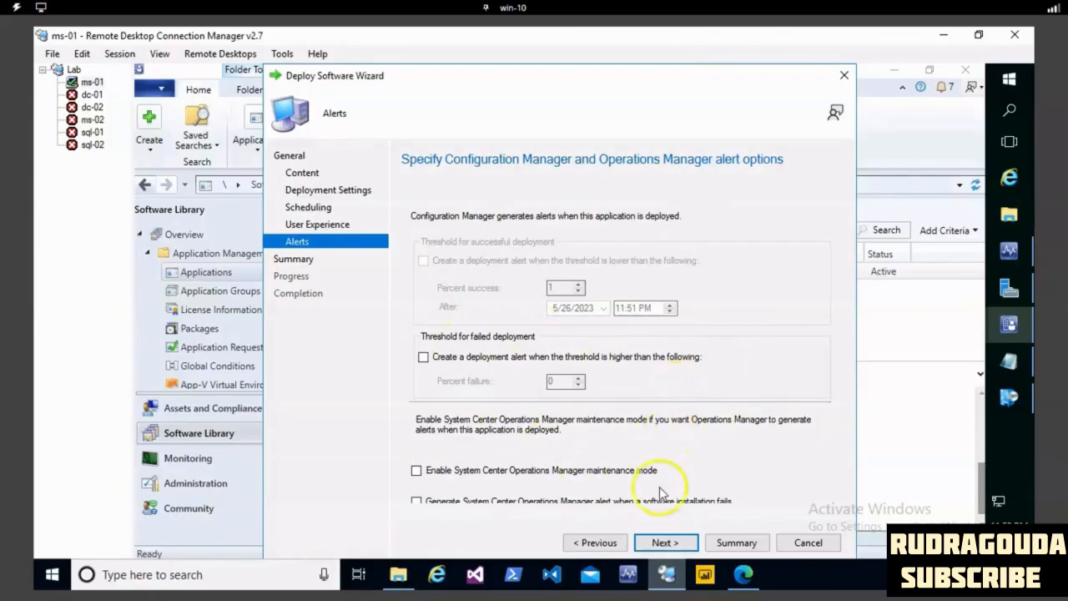
left_click(680, 546)
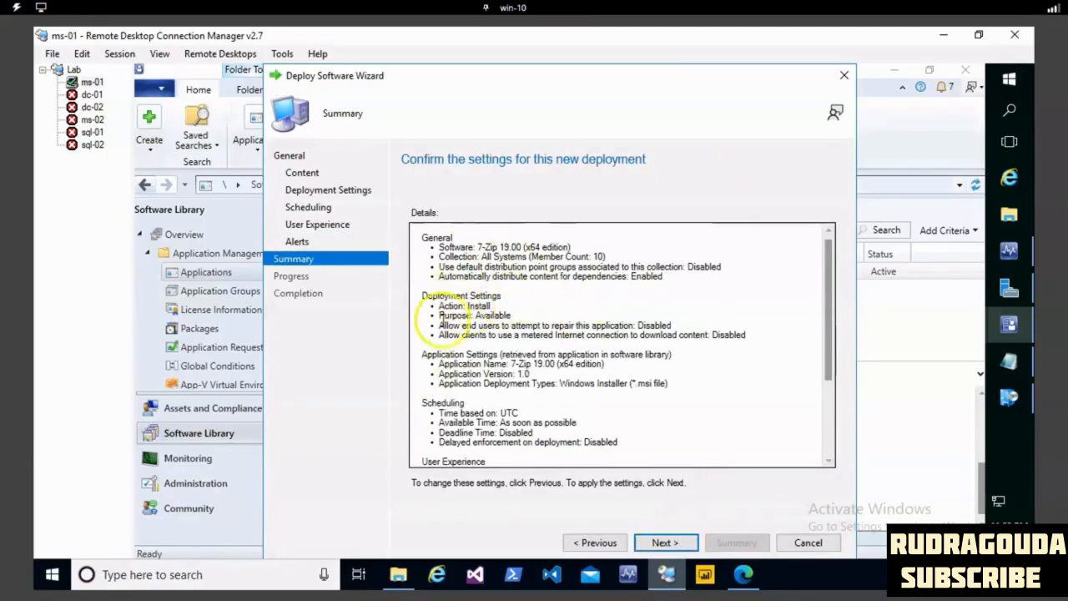
left_click_drag(423, 293, 511, 310)
left_click(511, 312)
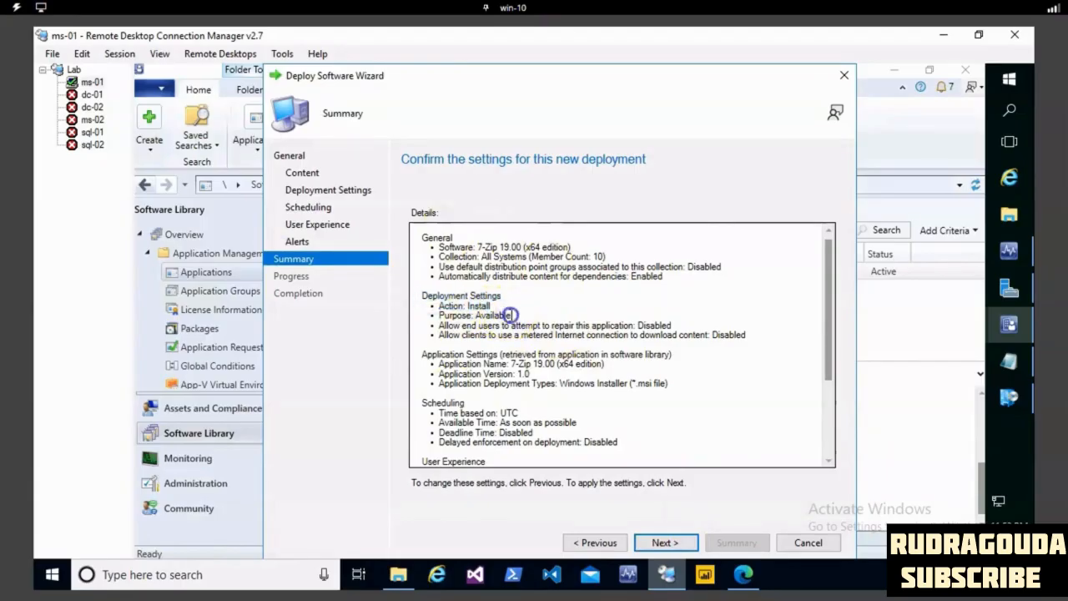
left_click_drag(572, 248, 408, 240)
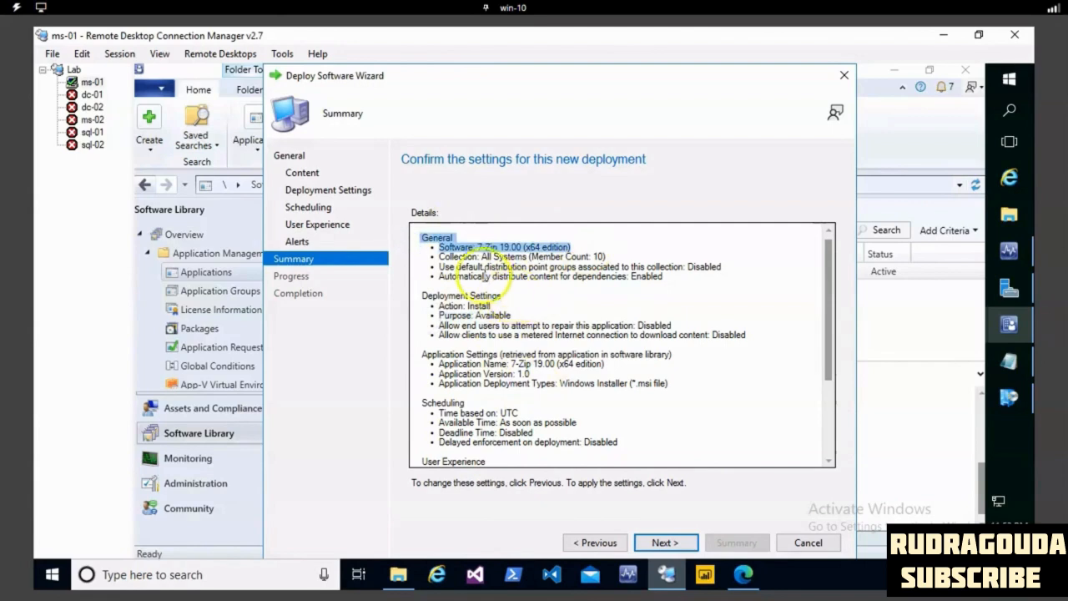
left_click(484, 260)
left_click_drag(536, 254, 538, 256)
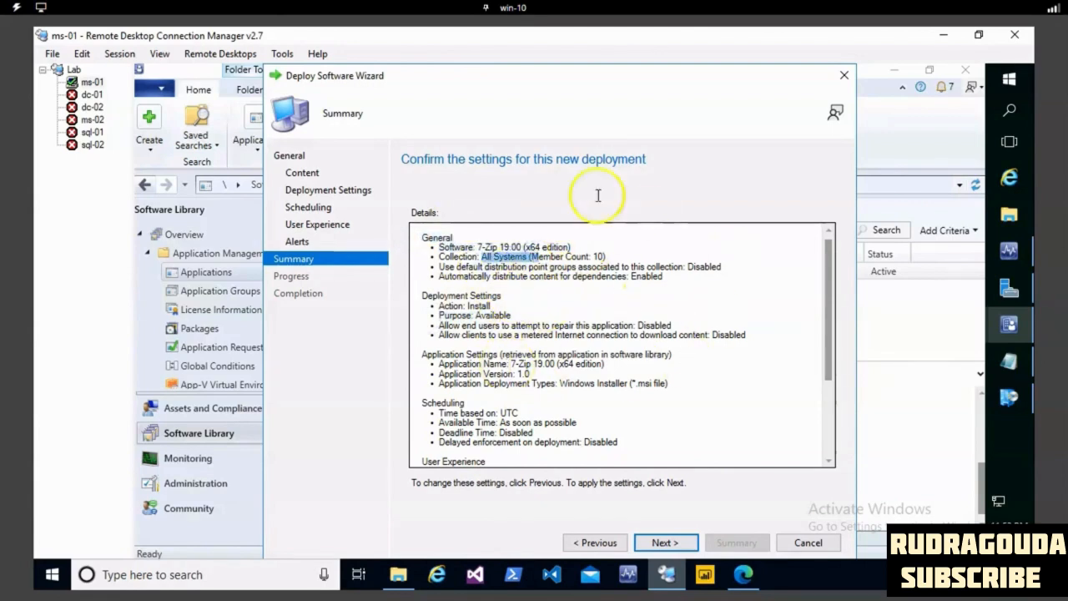
left_click(667, 543)
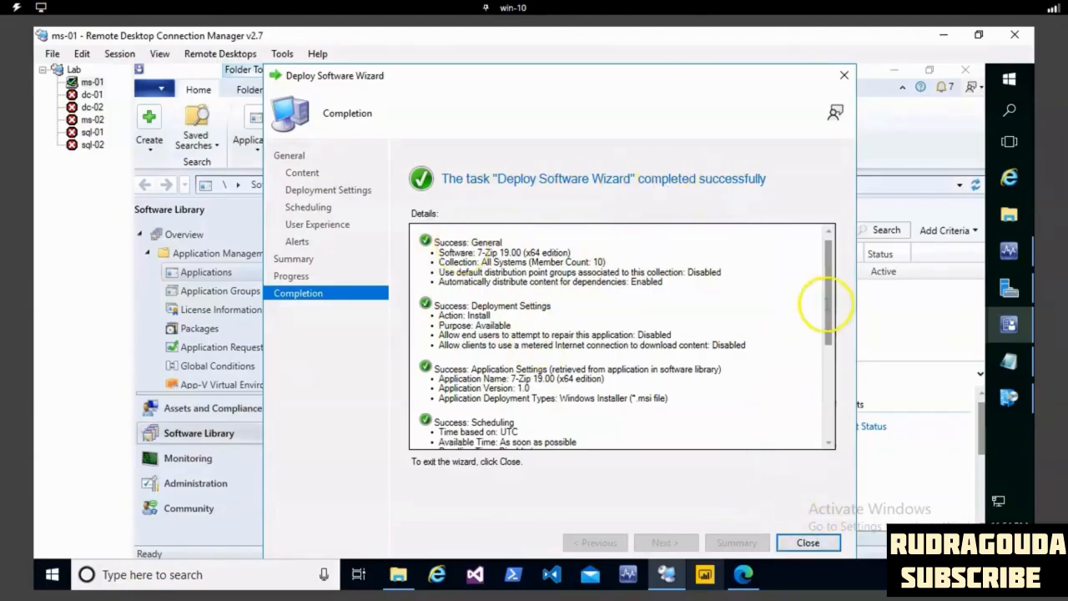
- Read through the completion details to the end and close the deployment wizard
scroll(816, 422, "down", 3)
scroll(816, 421, "down", 3)
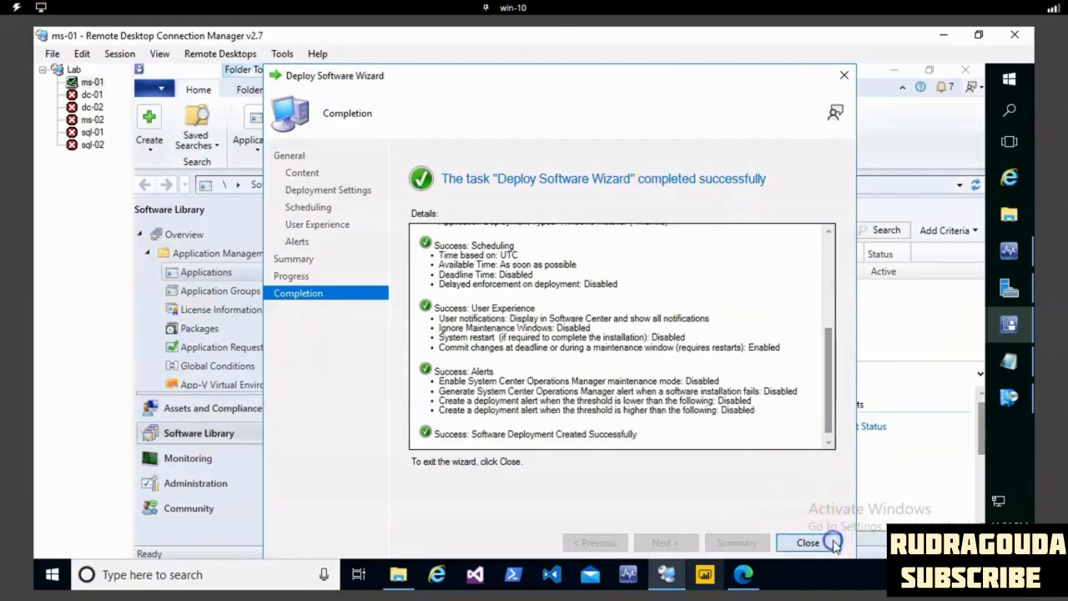
left_click(806, 542)
- Select the 7-Zip 19.00 (x64 edition) application in the list and refresh it
right_click(613, 309)
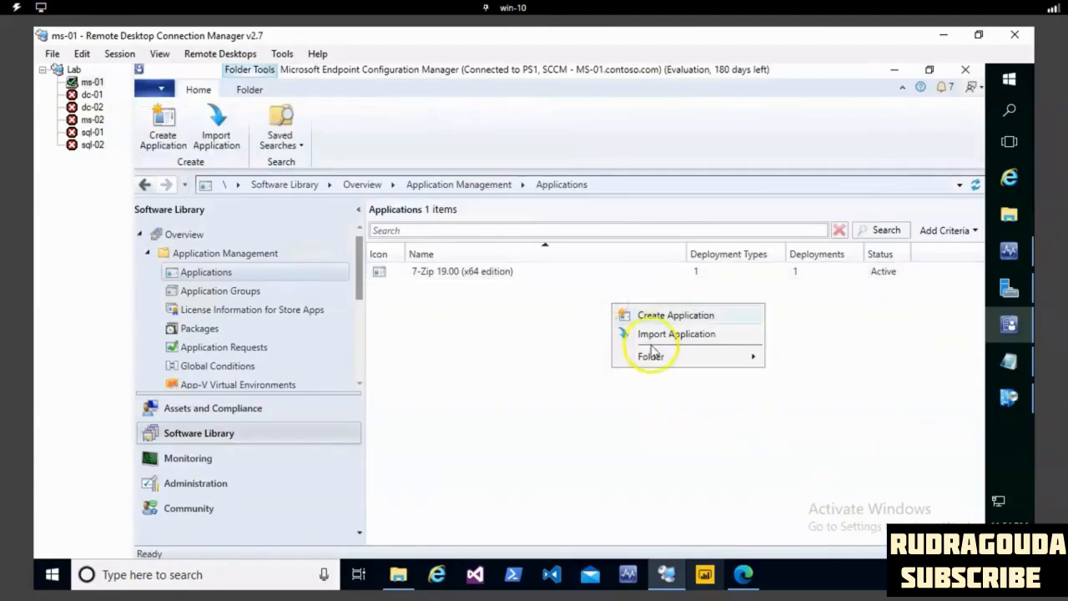
left_click(479, 275)
left_click(479, 276)
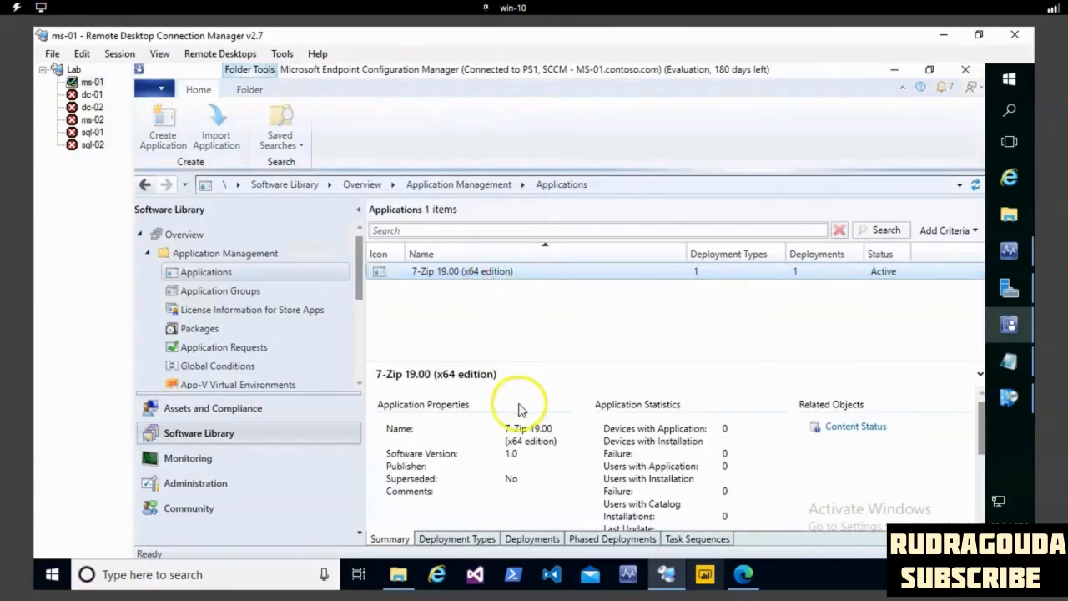
left_click(496, 273)
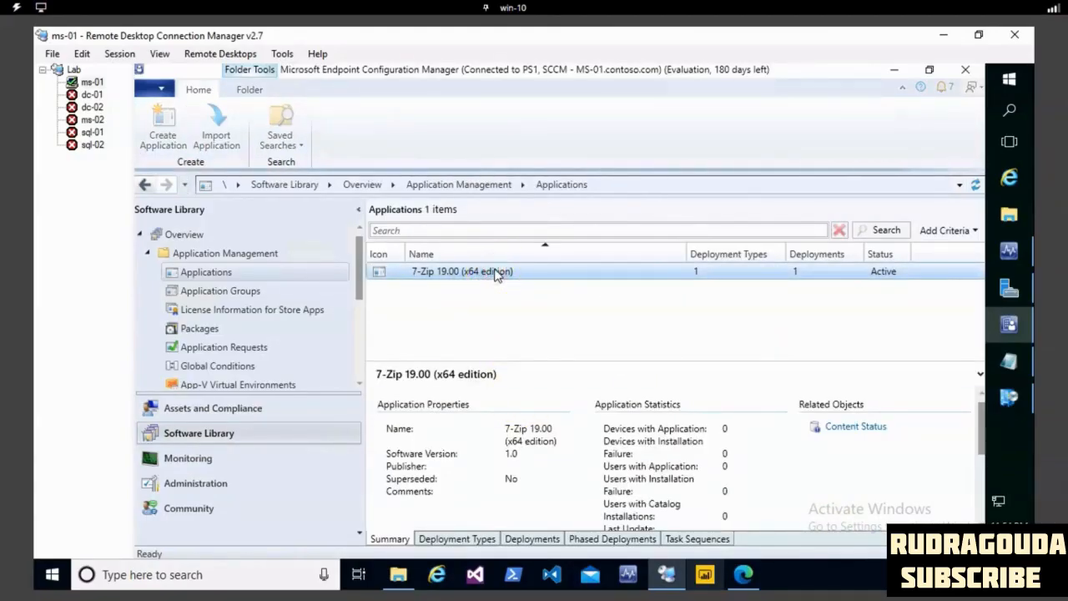
right_click(496, 272)
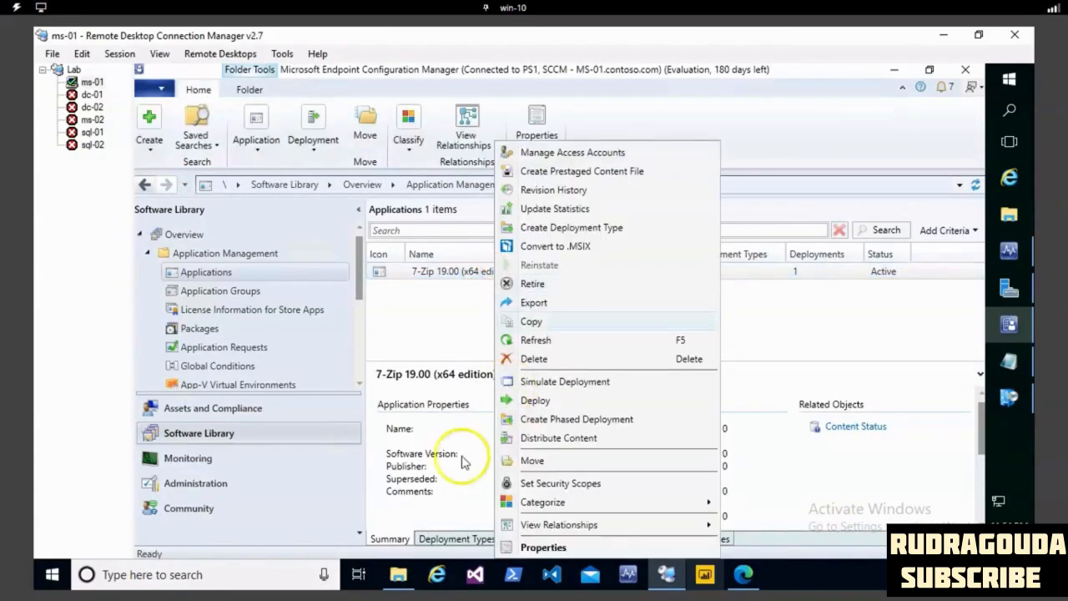
left_click(549, 341)
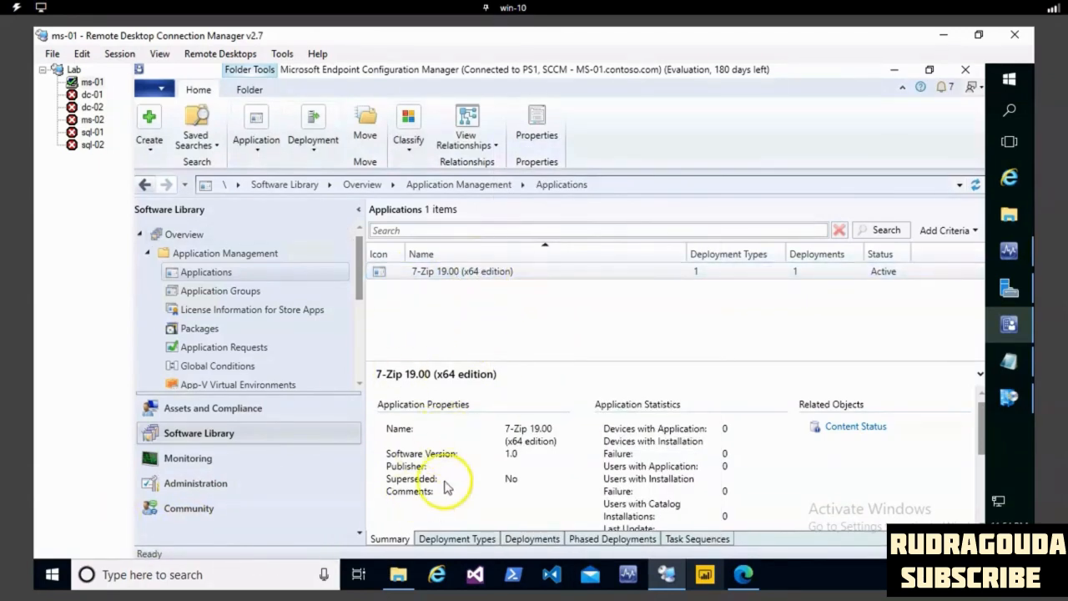
- Examine the deployment types of 7-Zip 19.00 (x64 edition), widening the name column, and inspect its All Systems deployment
left_click(452, 540)
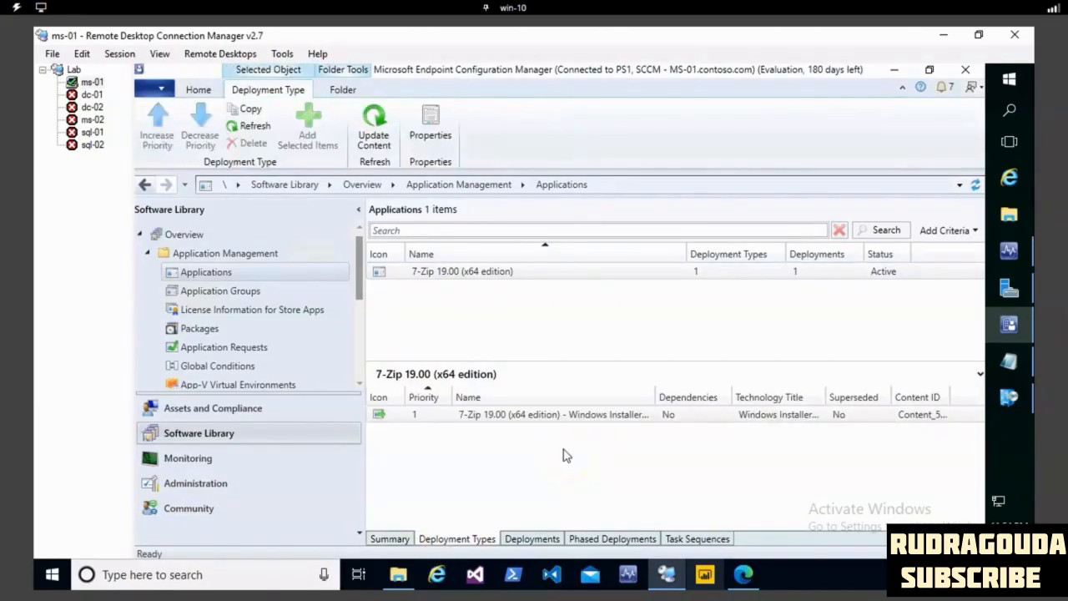
left_click_drag(656, 397, 693, 395)
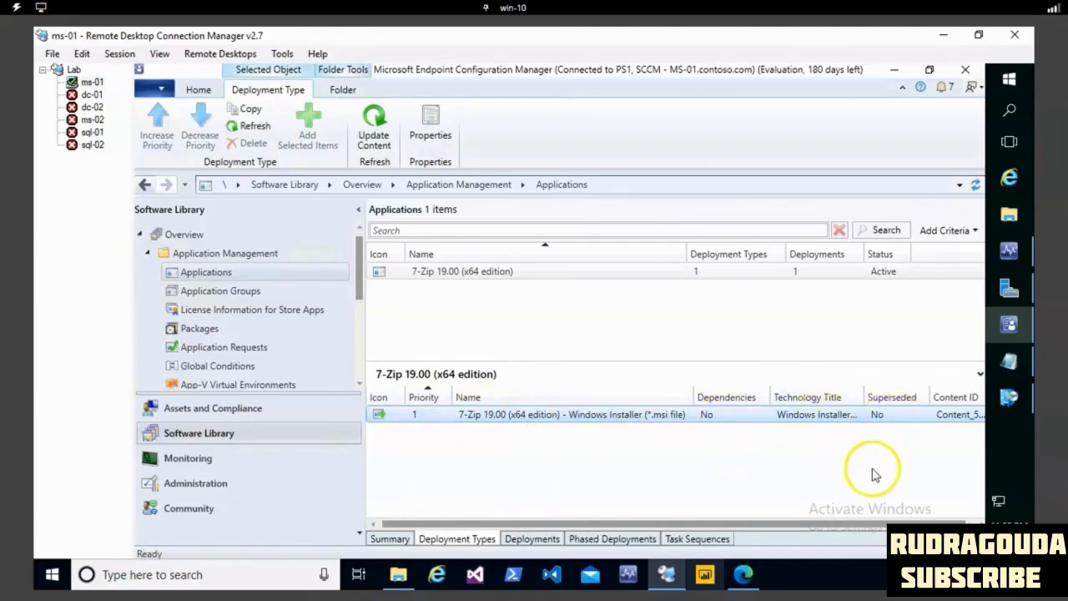
left_click(540, 539)
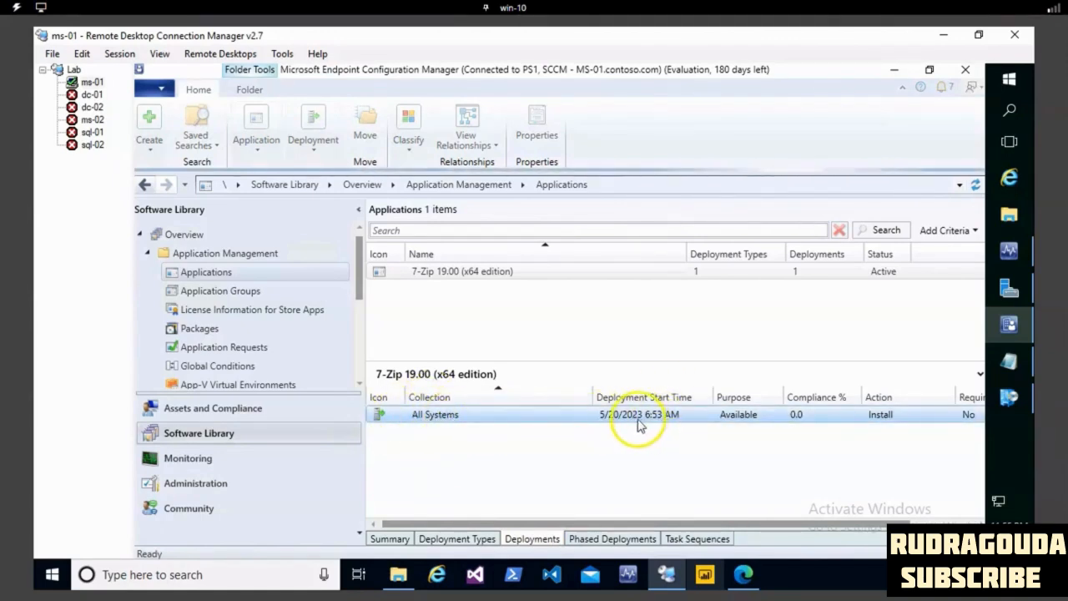
left_click(751, 420)
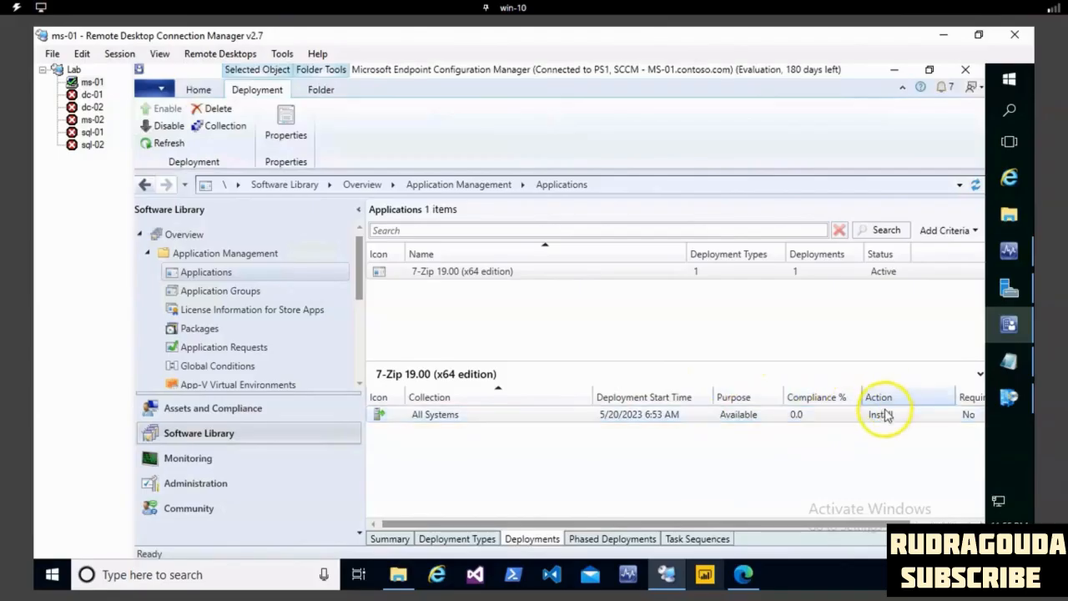
left_click_drag(739, 526, 826, 532)
left_click_drag(693, 532, 577, 532)
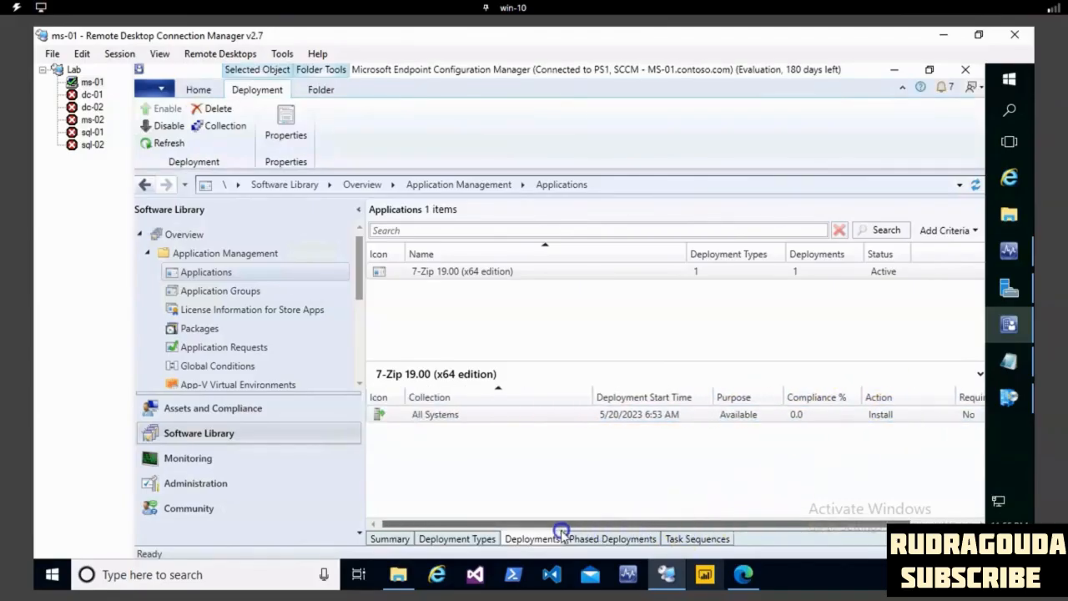
- Switch to Software Center on ms-01, check its updates and applications, and move its window fully into view
left_click(1010, 402)
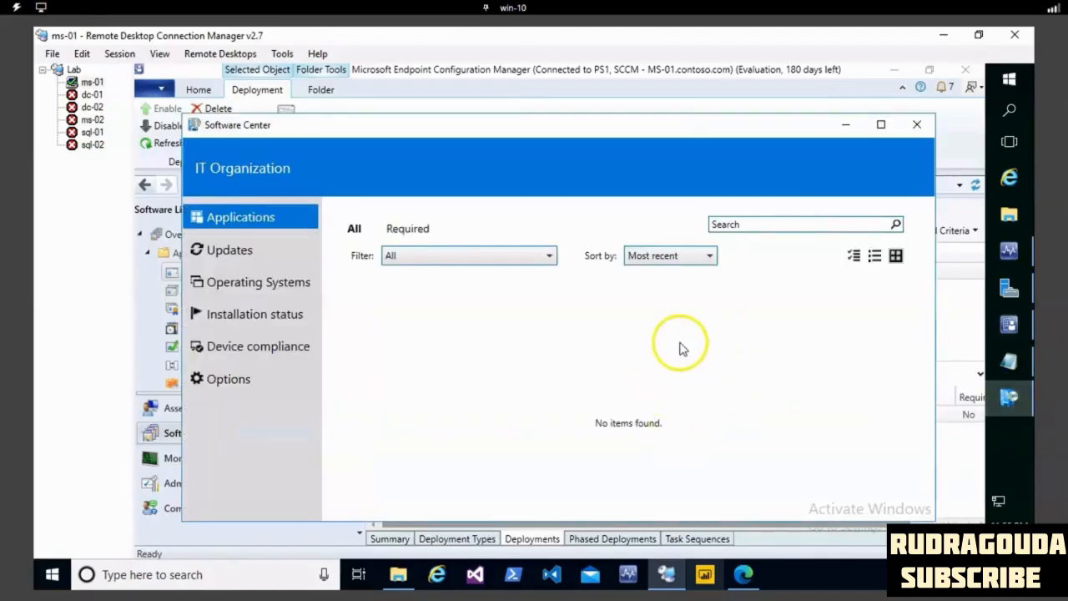
left_click(209, 256)
left_click(218, 225)
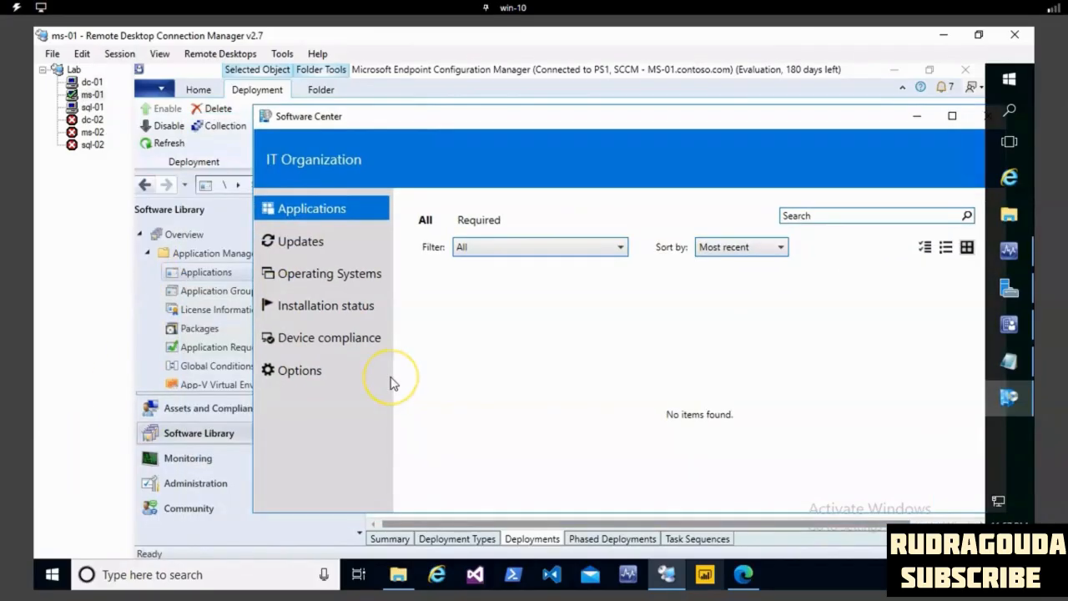
left_click_drag(442, 117, 364, 124)
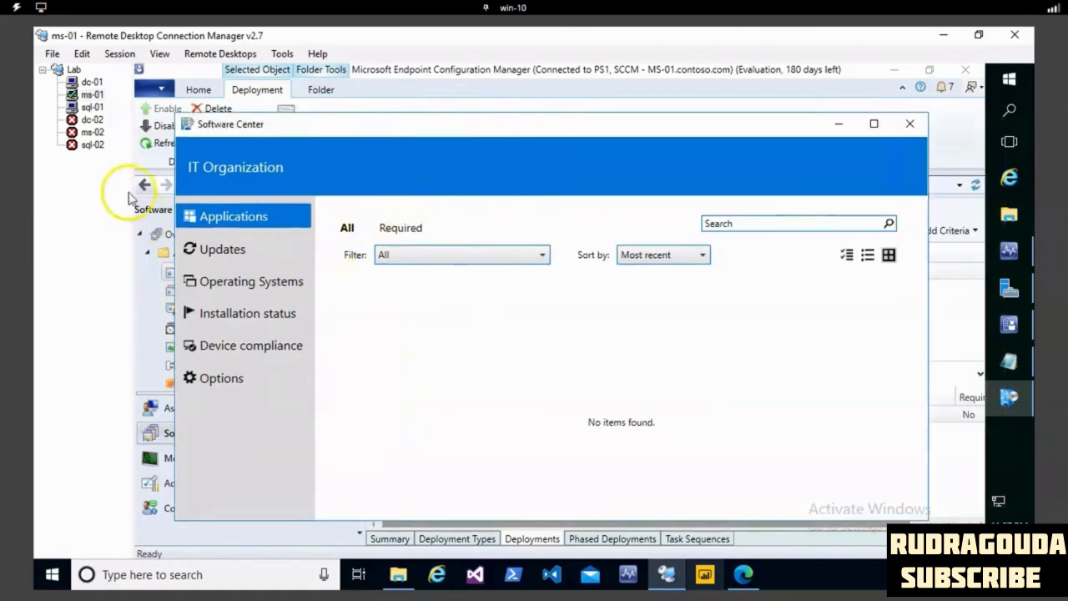
- Switch to the sql-01 server session, then find and open Software Center there
left_click(91, 108)
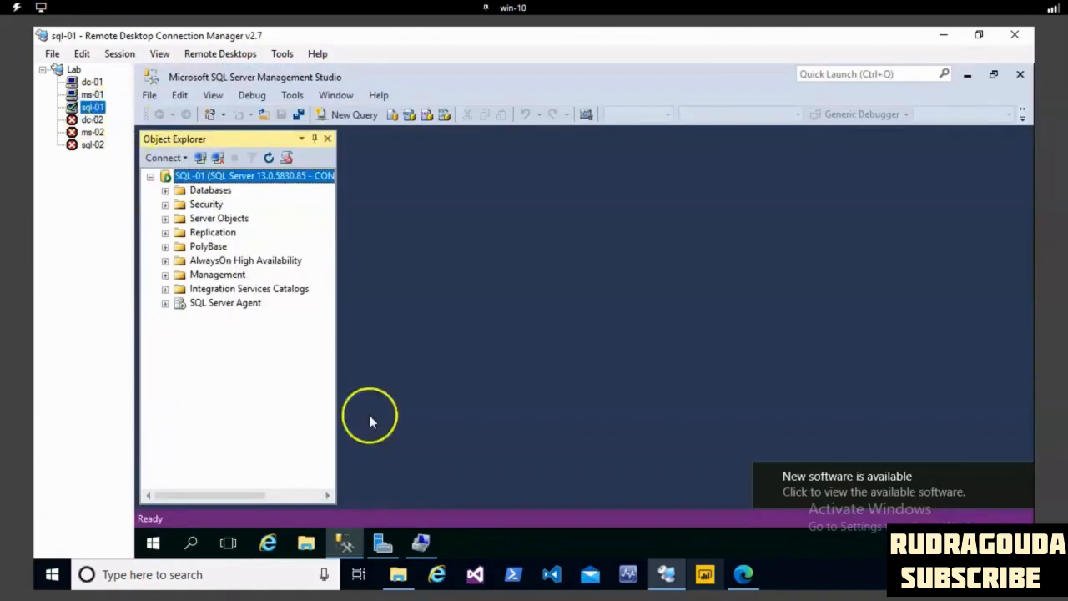
left_click(190, 542)
type("softa")
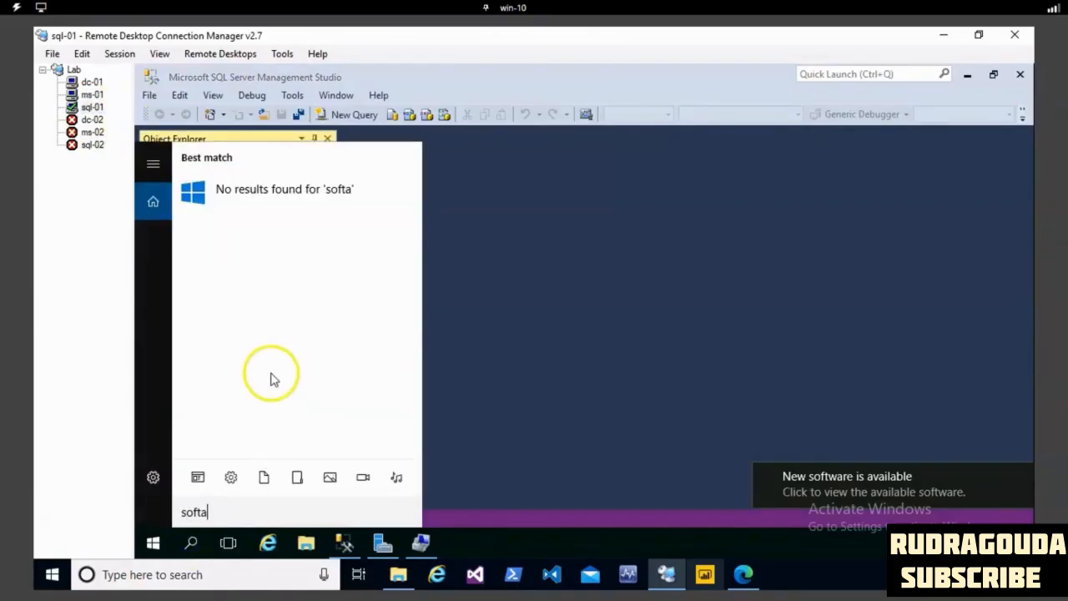
key("BackSpace")
left_click(299, 190)
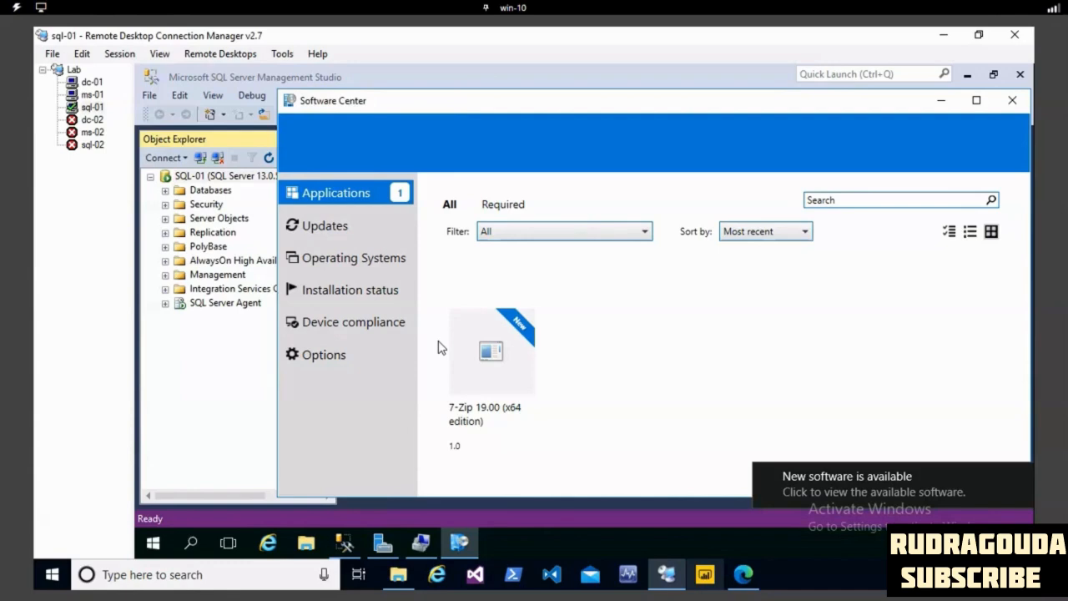
- Maximize Software Center, open the details of 7-Zip 19.00 (x64 edition), and install the application
left_click(525, 346)
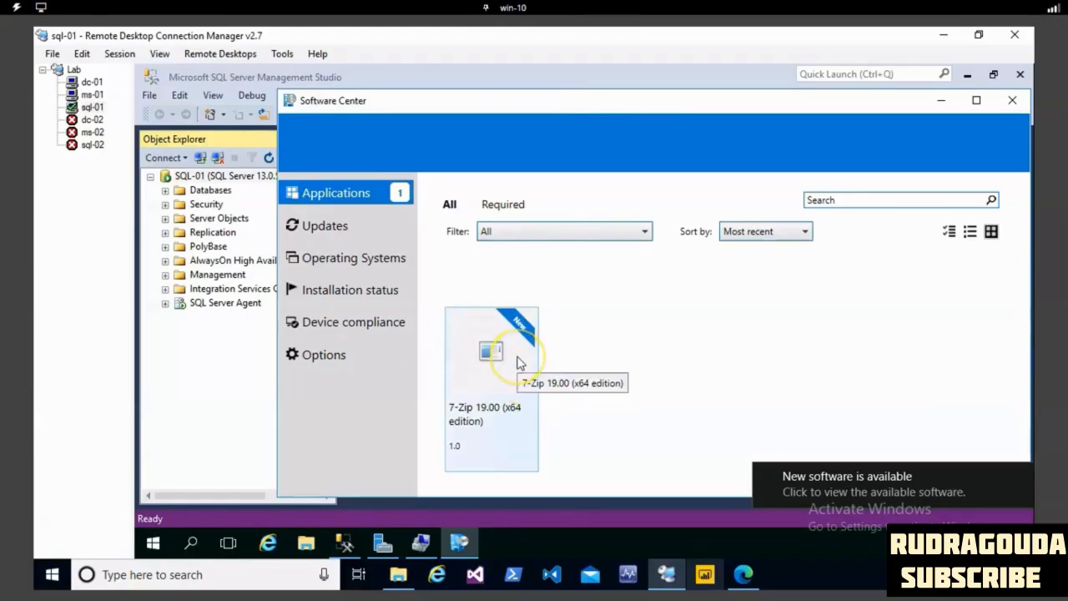
left_click(518, 362)
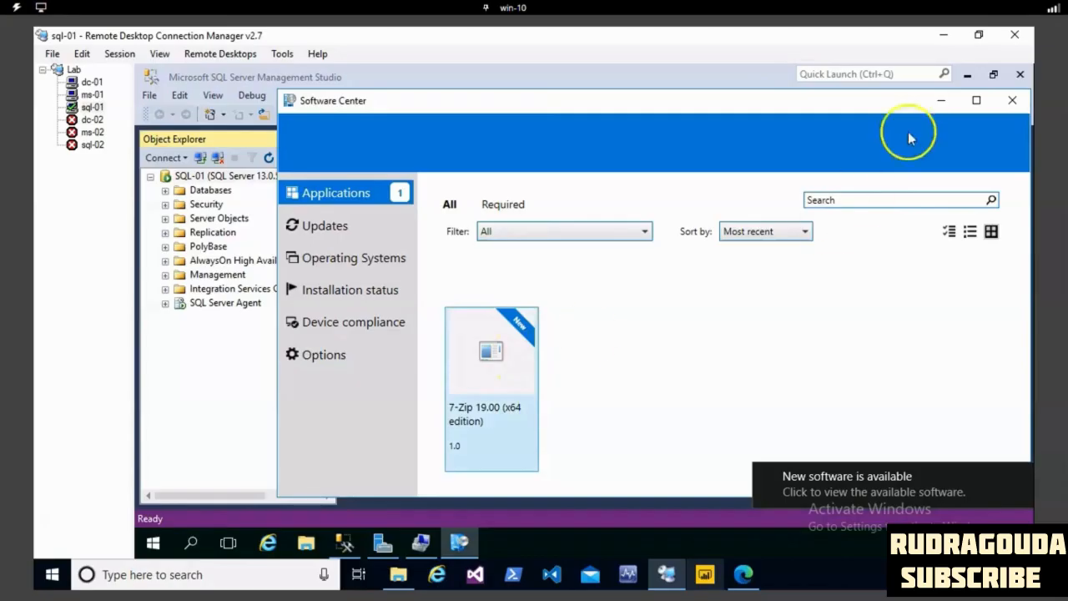
left_click(974, 100)
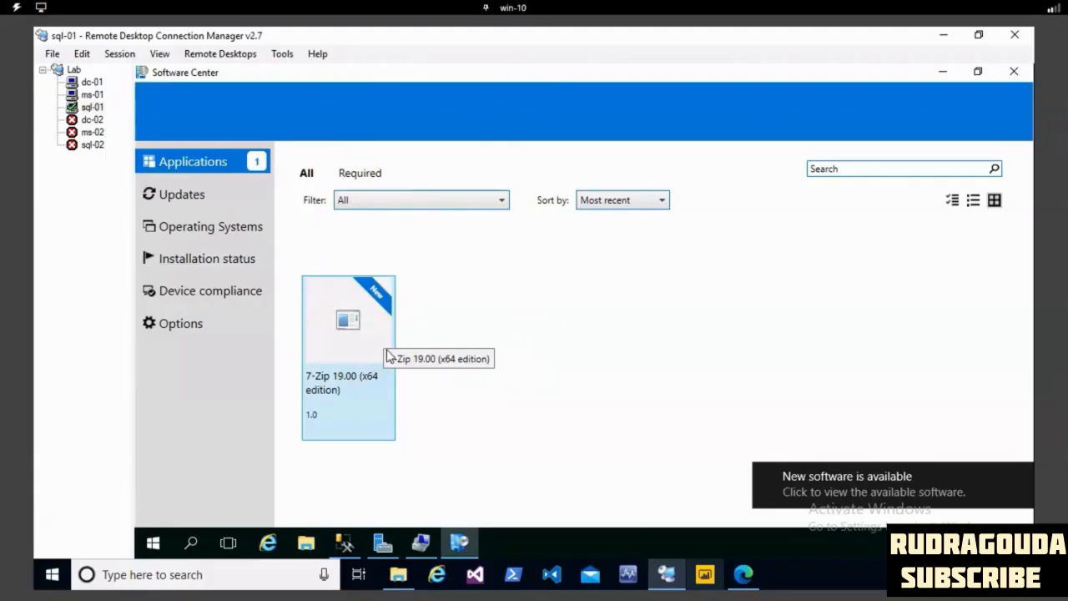
left_click(504, 324)
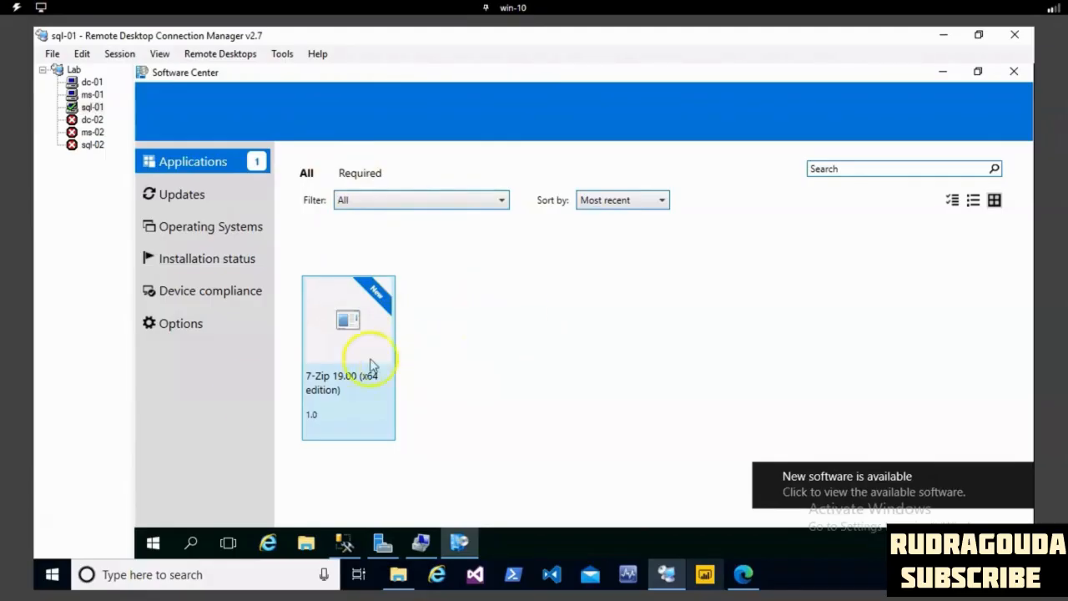
left_click(344, 353)
left_click(348, 340)
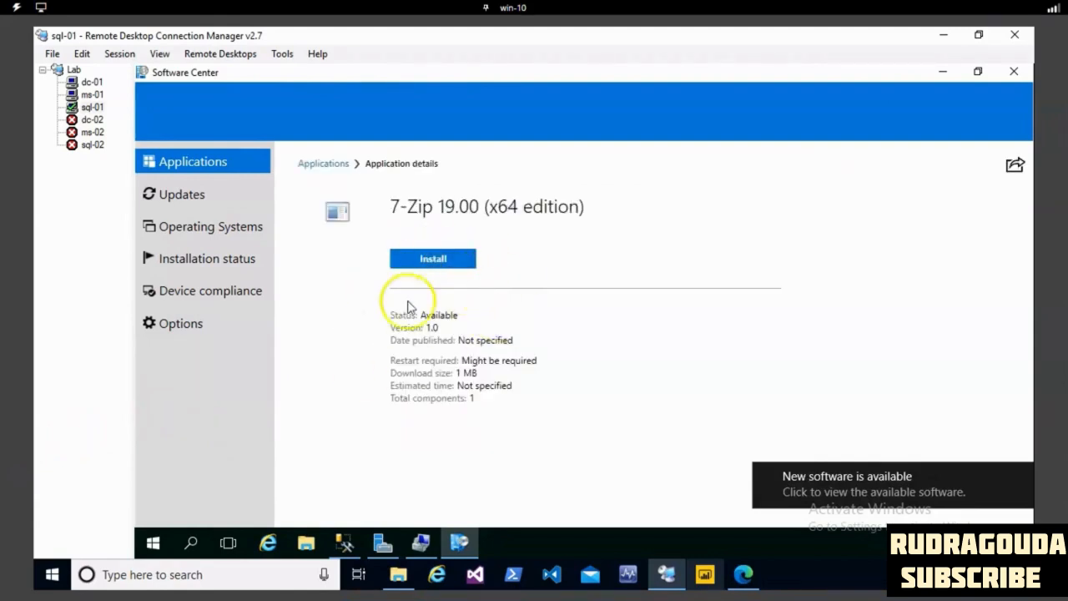
left_click(442, 266)
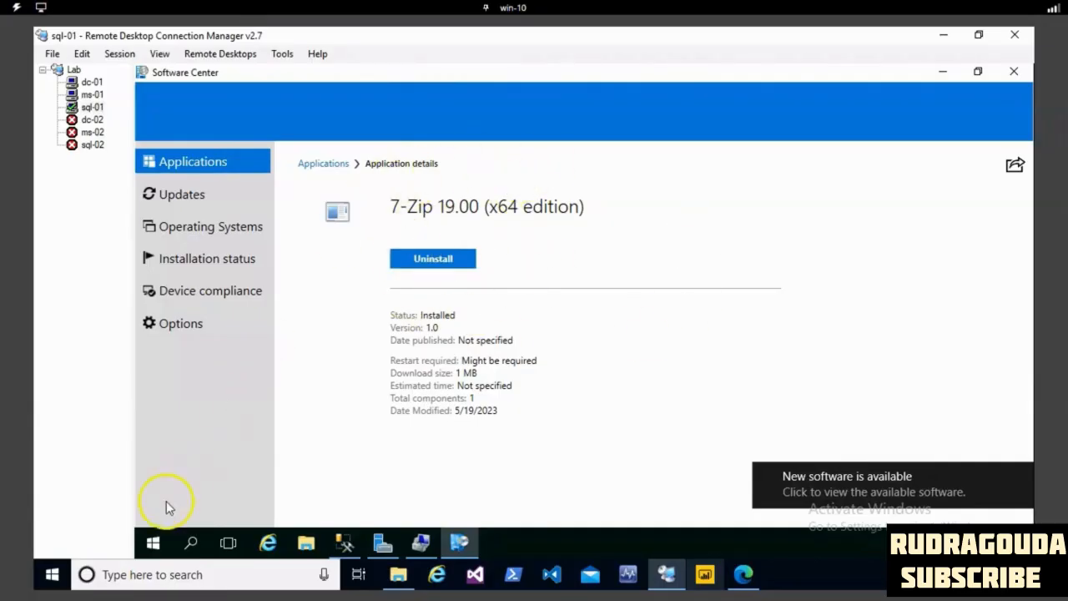
- Find and launch 7-Zip File Manager on sql-01 to verify the installation, and close it again
left_click(153, 543)
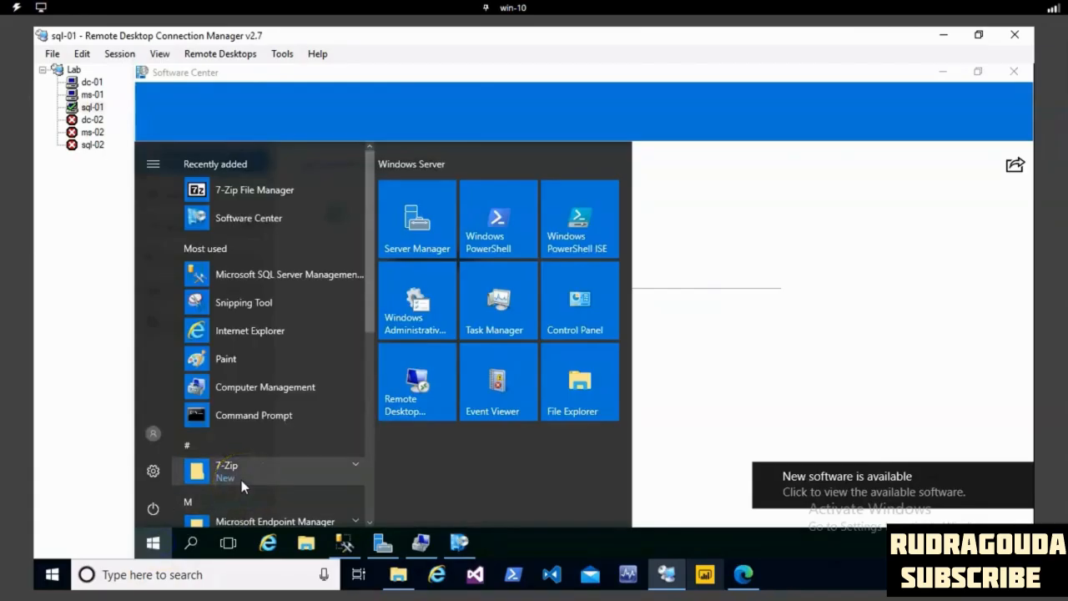
type("7zi")
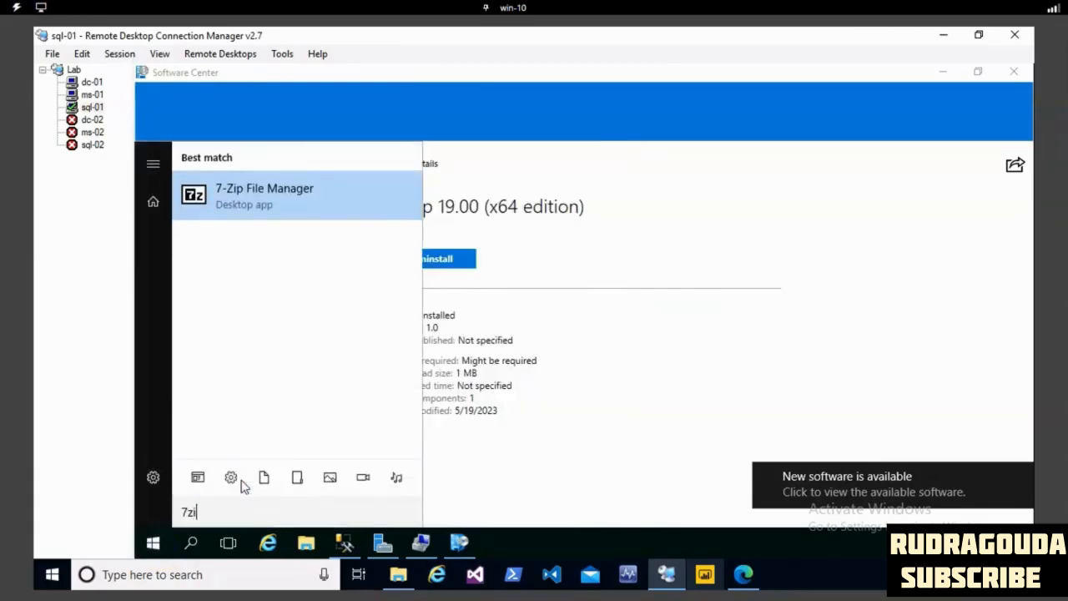
left_click(296, 195)
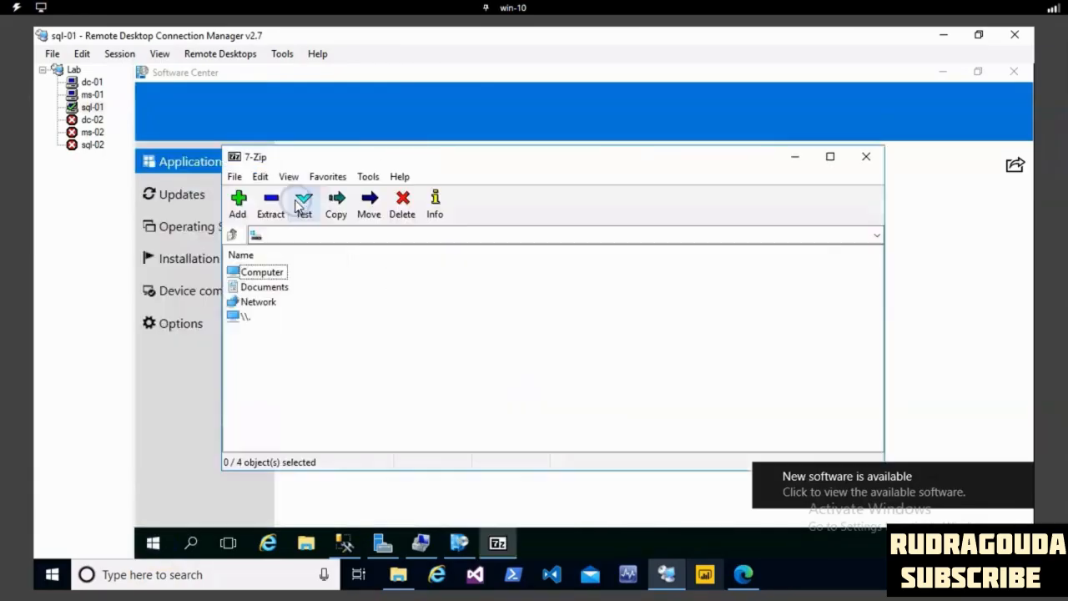
left_click(865, 158)
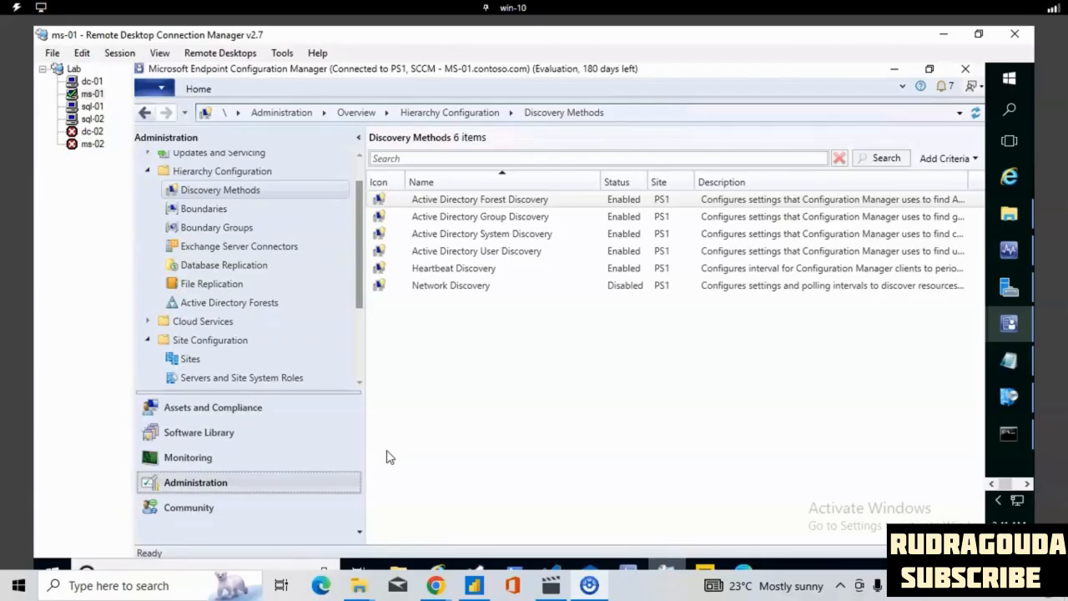
- Copy the Firefox-73.0-en-US.msi installer from the Desktop folder in File Explorer on ms-01
left_click(208, 434)
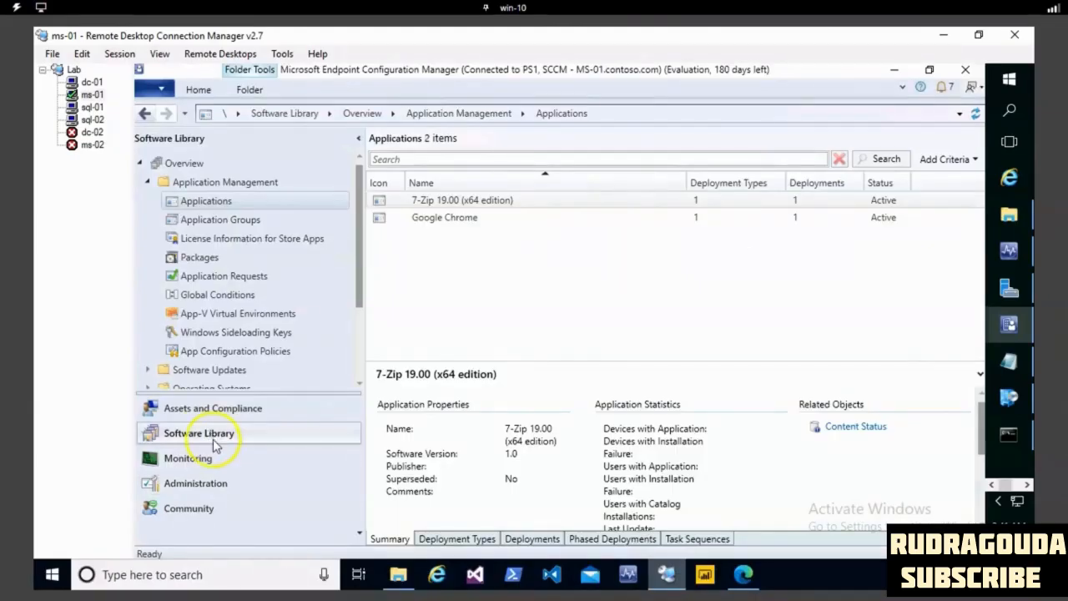
left_click(211, 461)
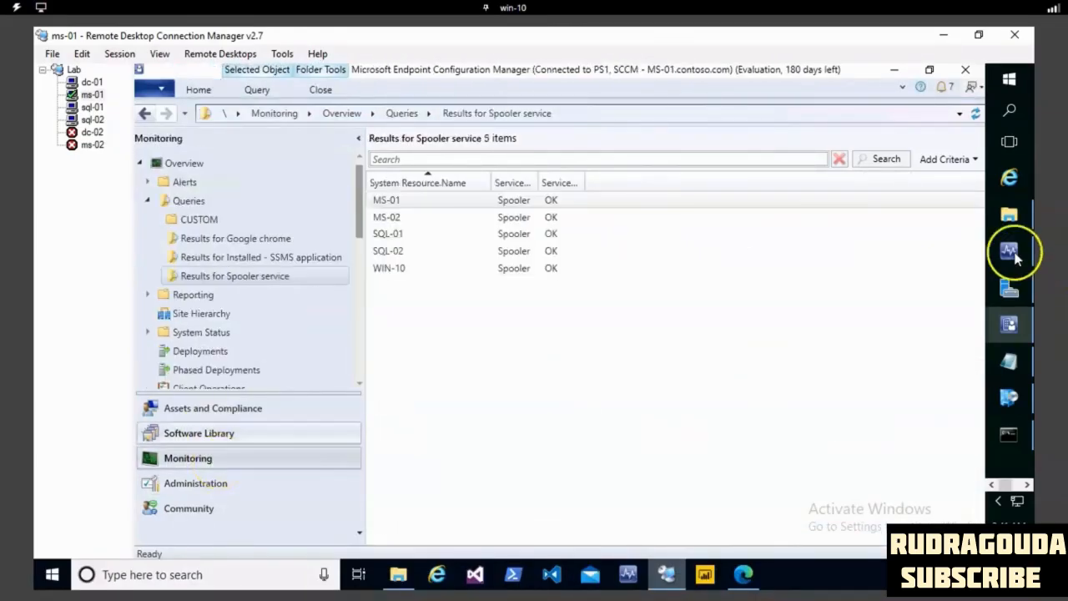
left_click(1009, 214)
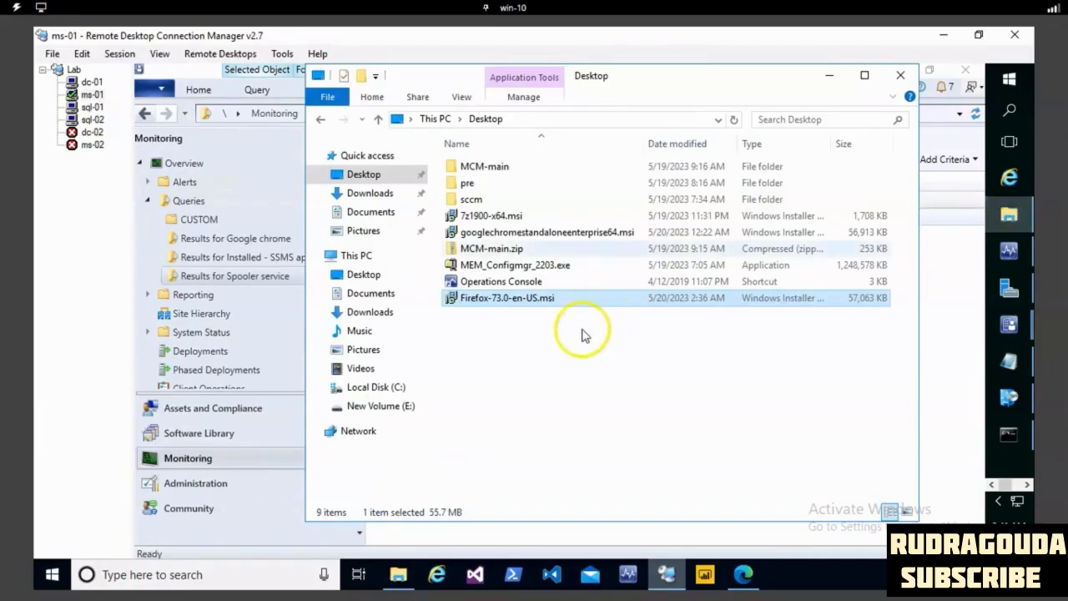
right_click(548, 306)
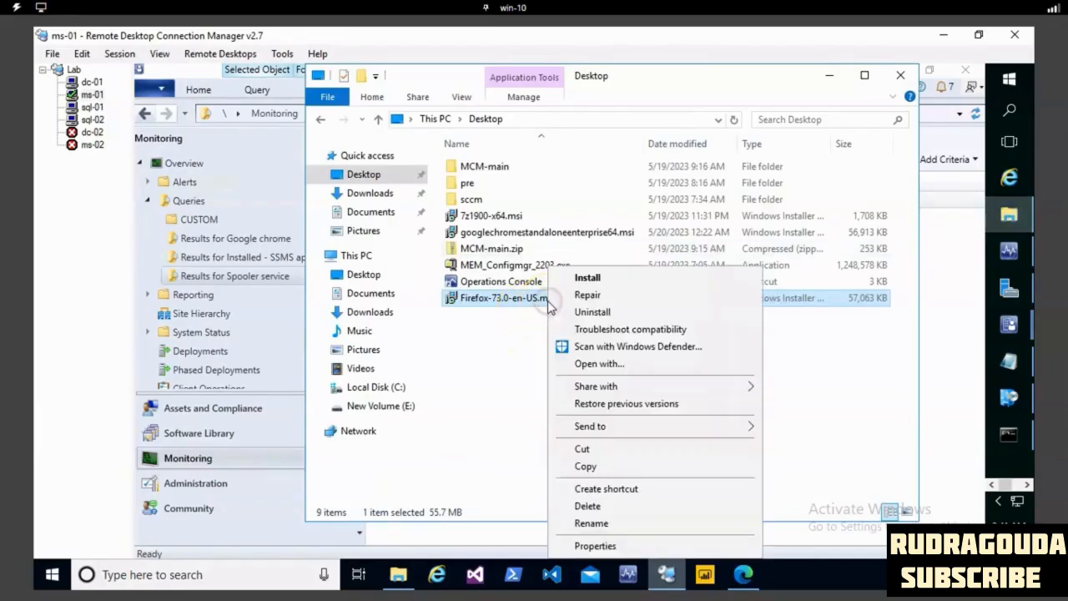
left_click(605, 469)
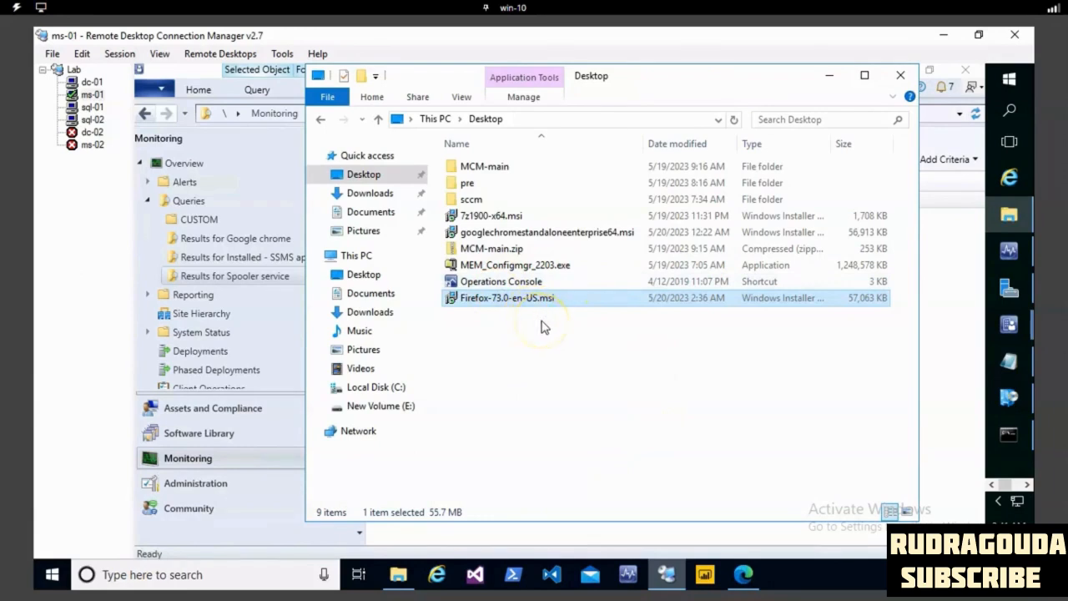
- Create a folder named Firefox inside C:\Application
left_click(357, 257)
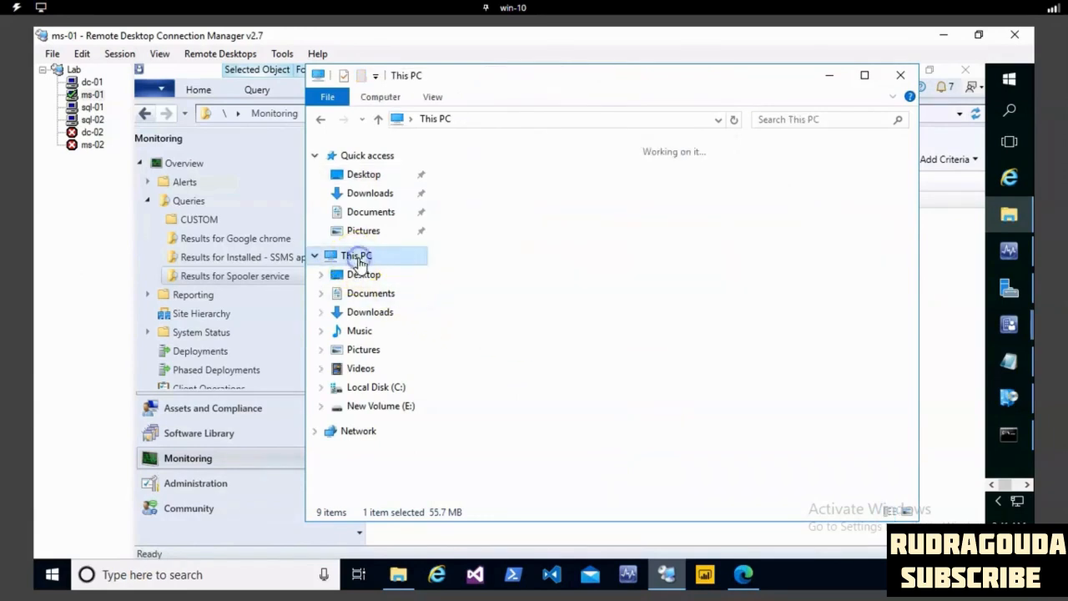
double_click(647, 341)
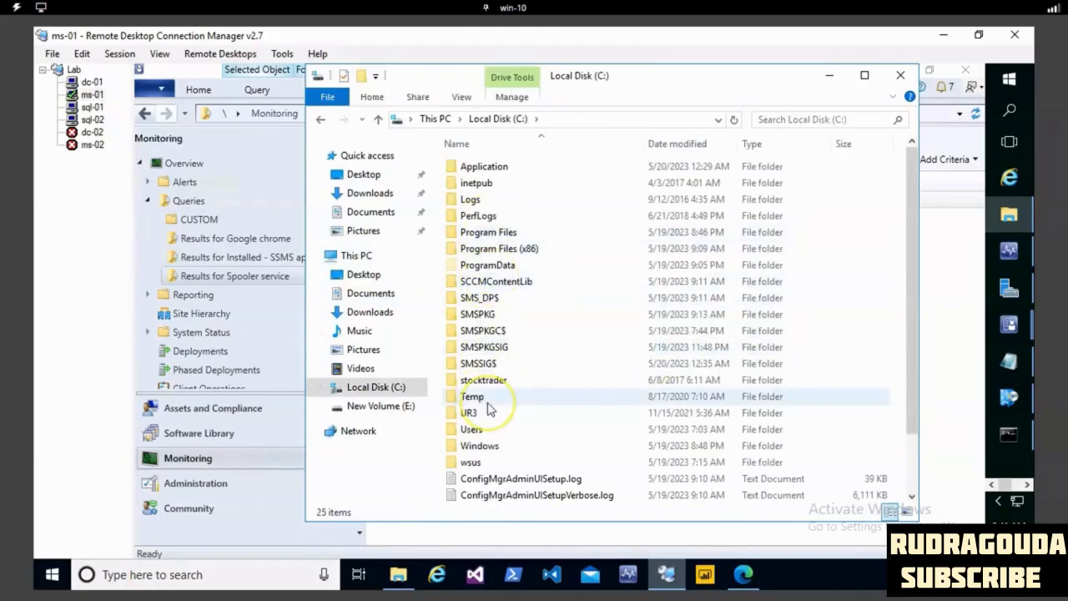
key("a")
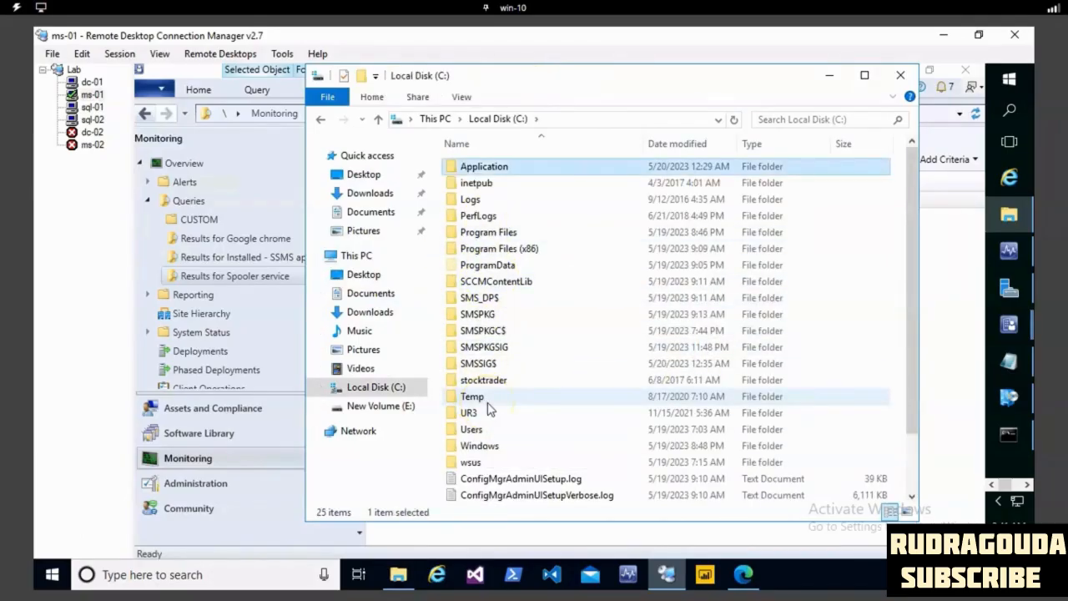
double_click(594, 172)
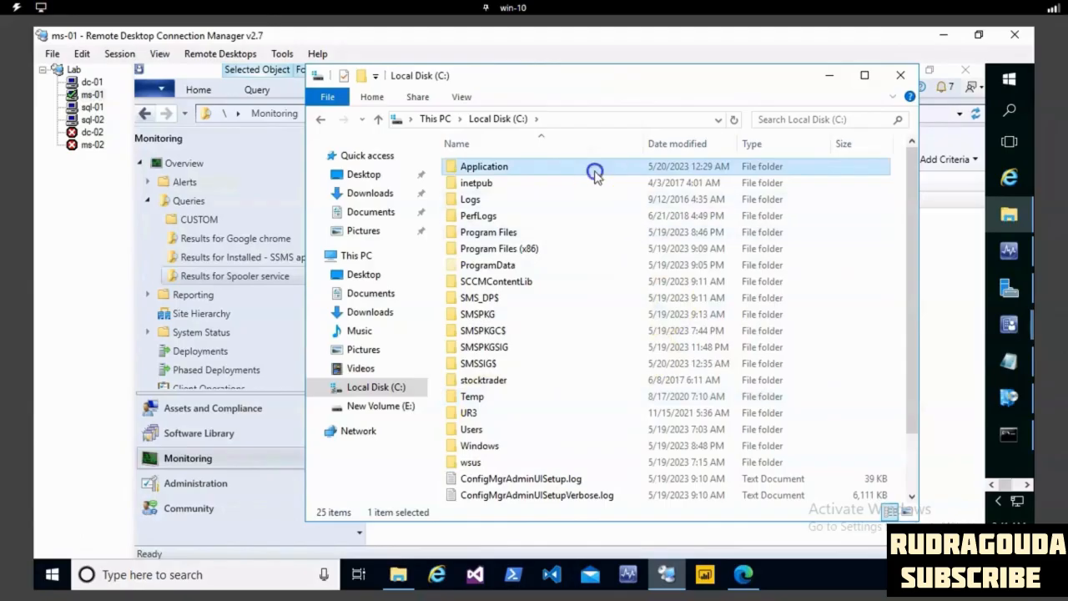
double_click(594, 169)
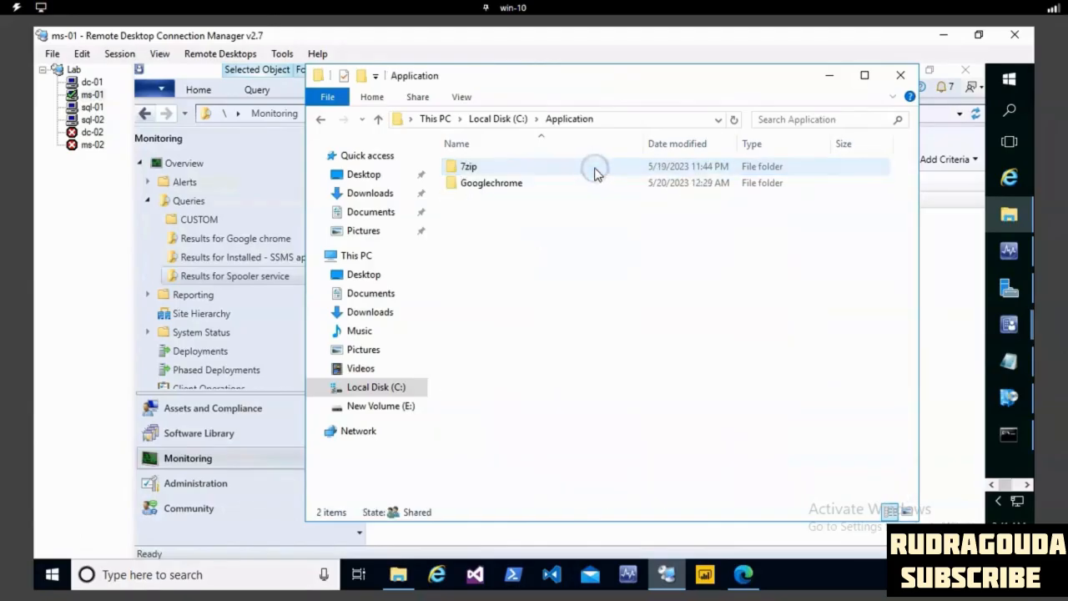
right_click(436, 240)
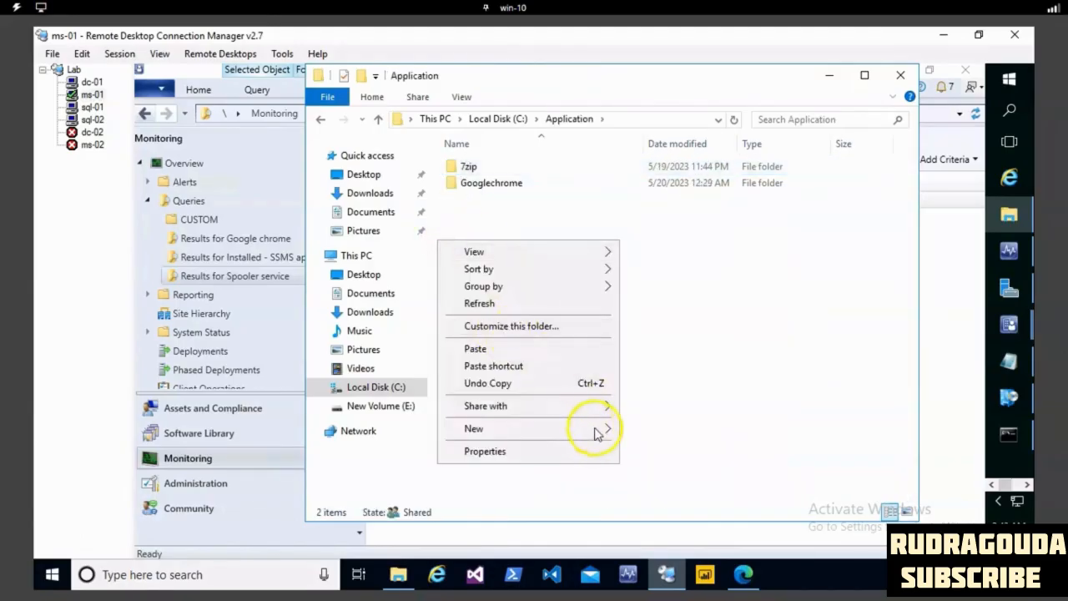
mouse_move(594, 429)
left_click(651, 429)
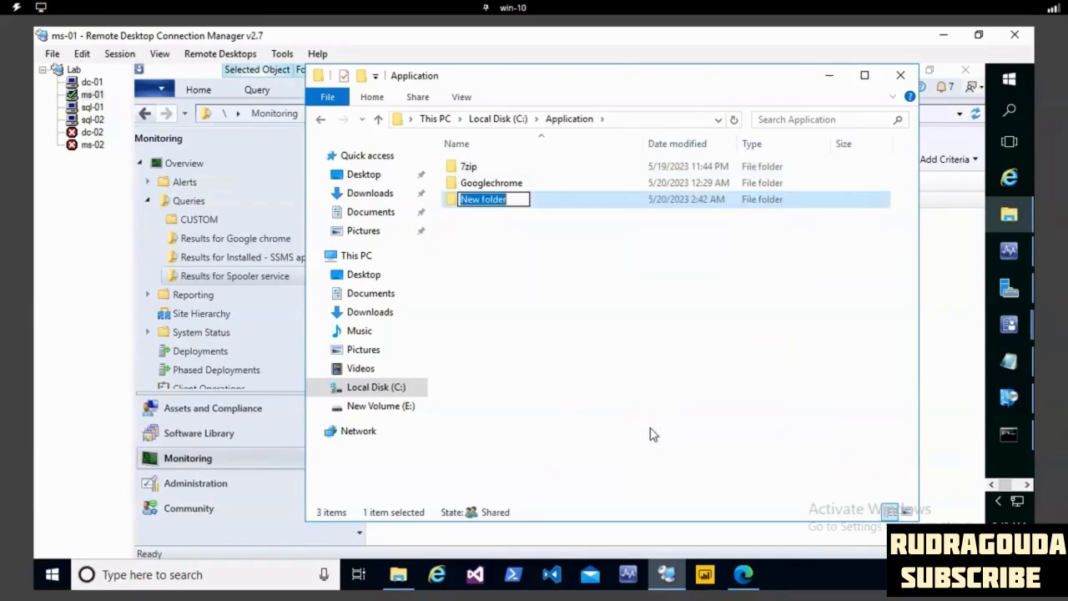
type("Fire")
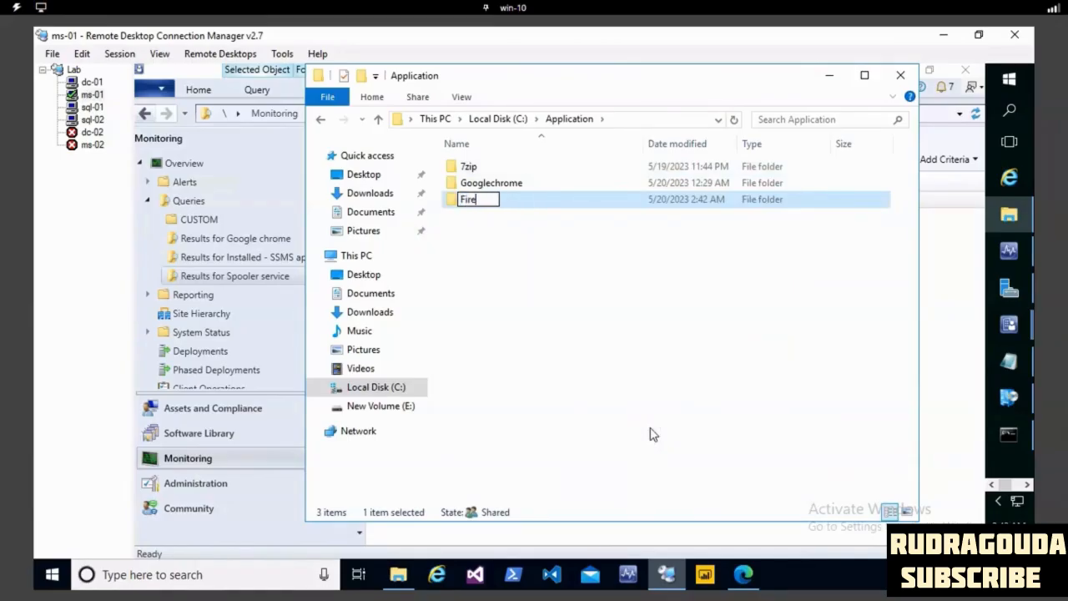
type("fox")
left_click(644, 402)
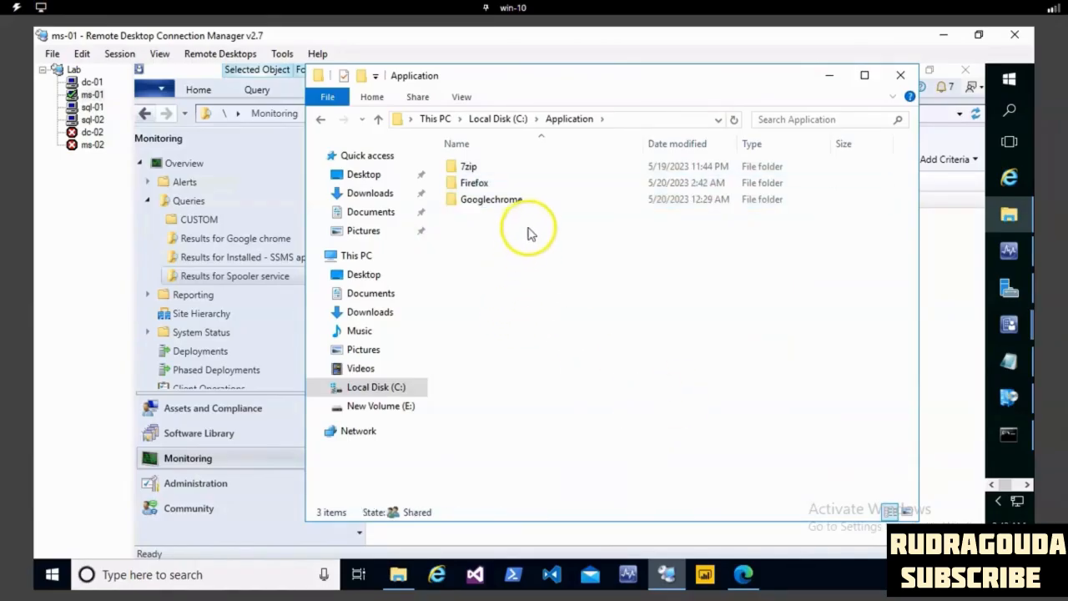
- Paste the copied installer into the Firefox folder and return to the Application folder
double_click(474, 181)
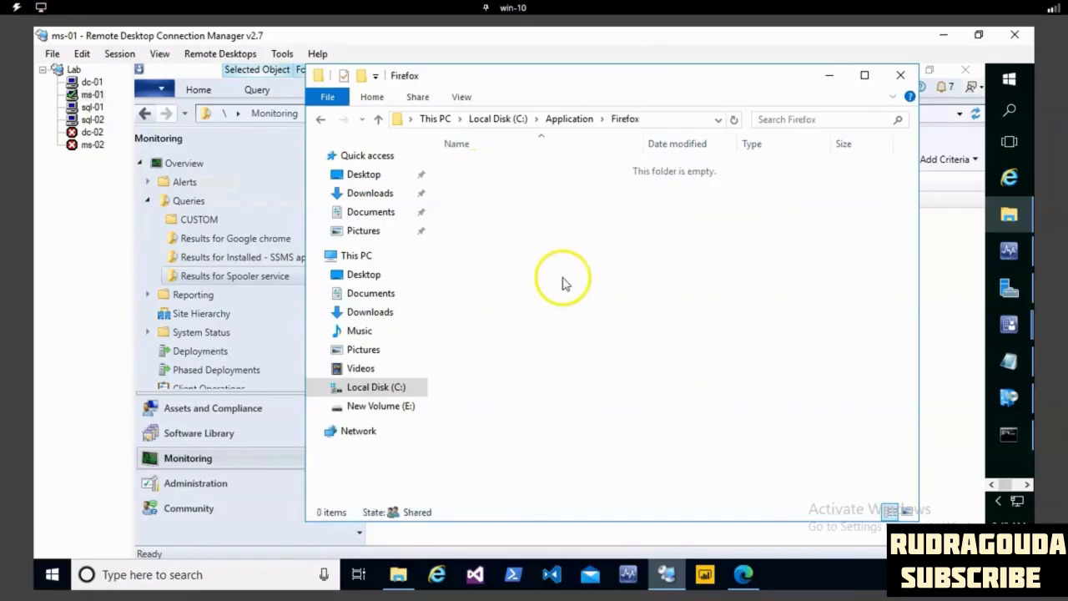
key("ctrl+v")
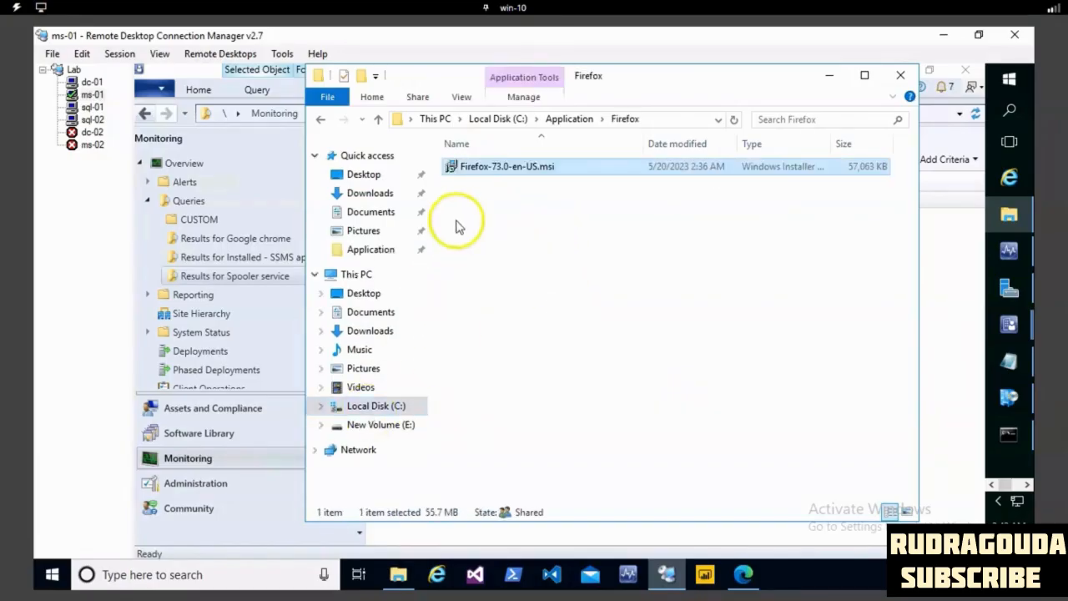
left_click(557, 119)
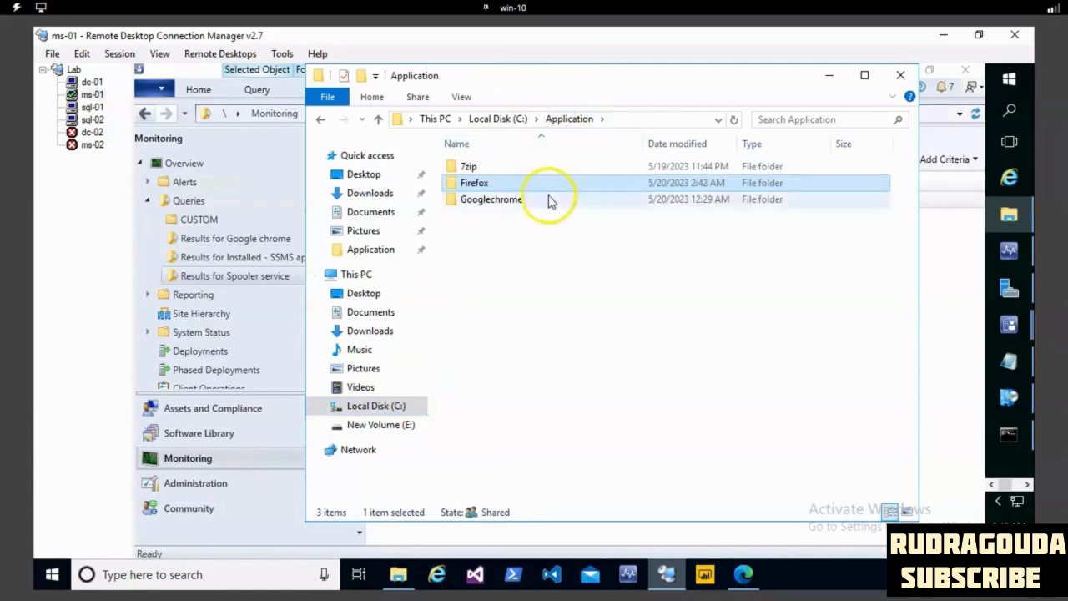
- Check the network path in the sharing properties of the C:\Application folder, and minimize File Explorer
right_click(494, 187)
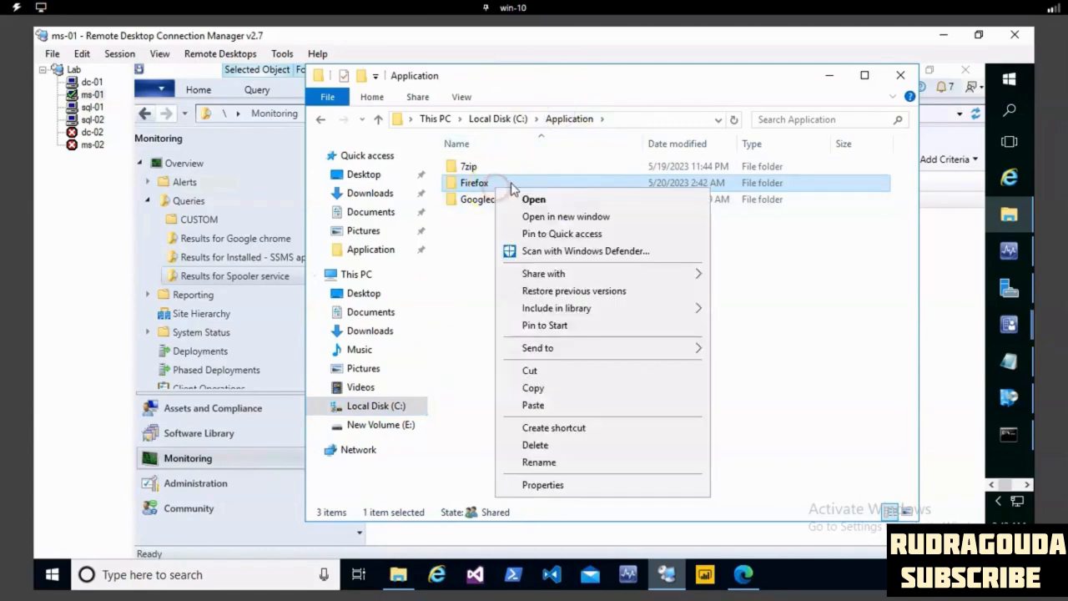
left_click(496, 118)
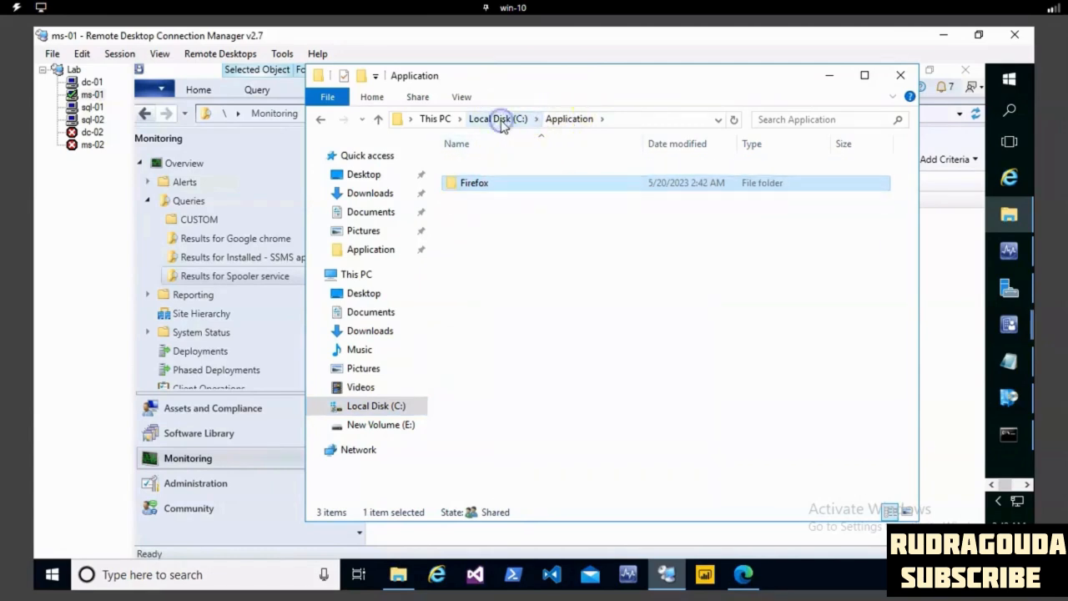
right_click(472, 167)
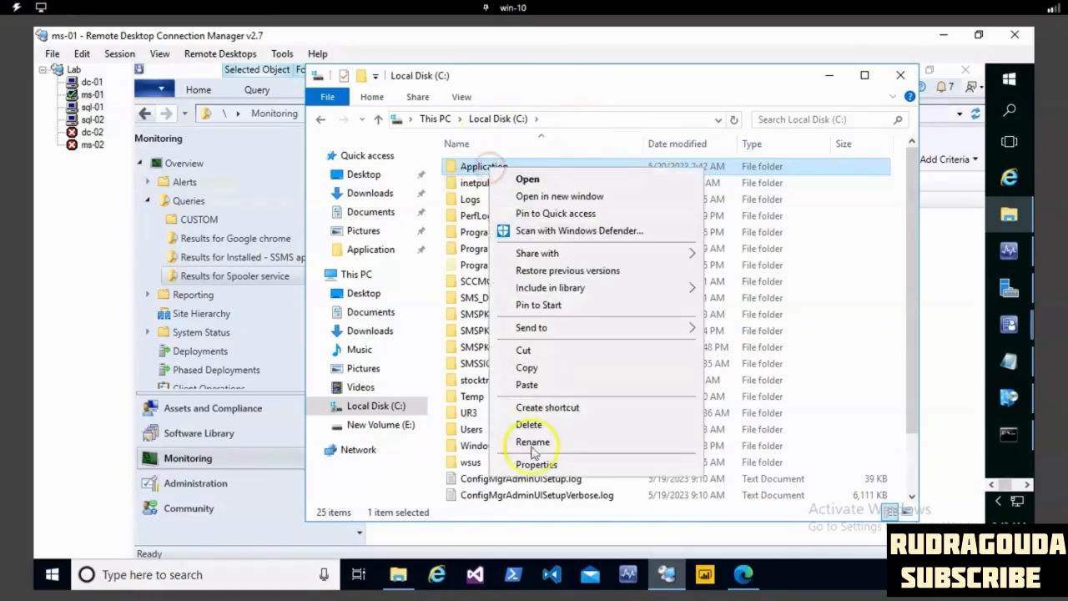
left_click(530, 462)
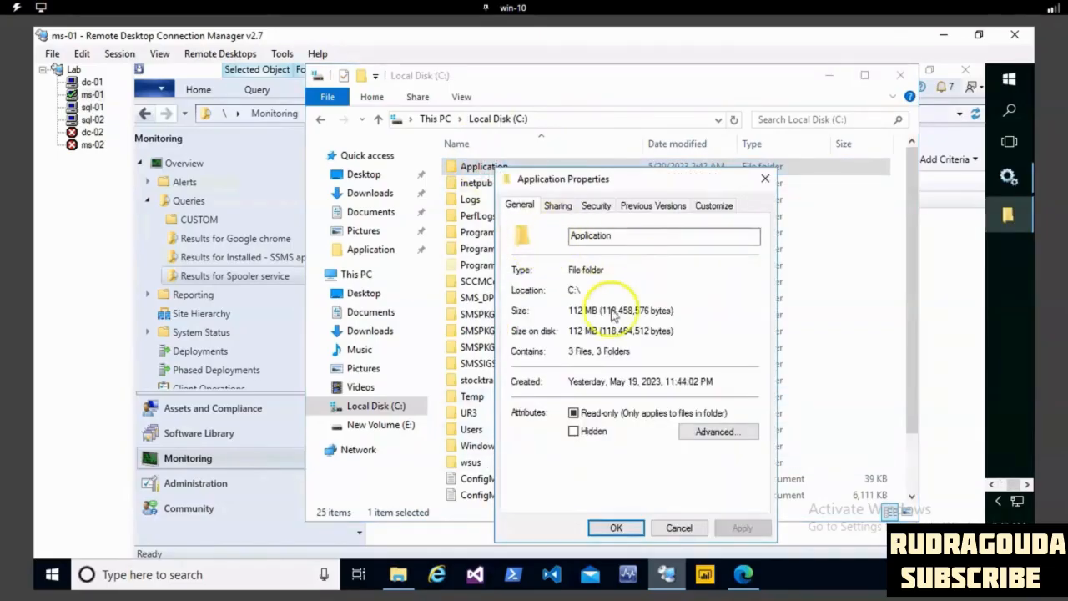
left_click(558, 206)
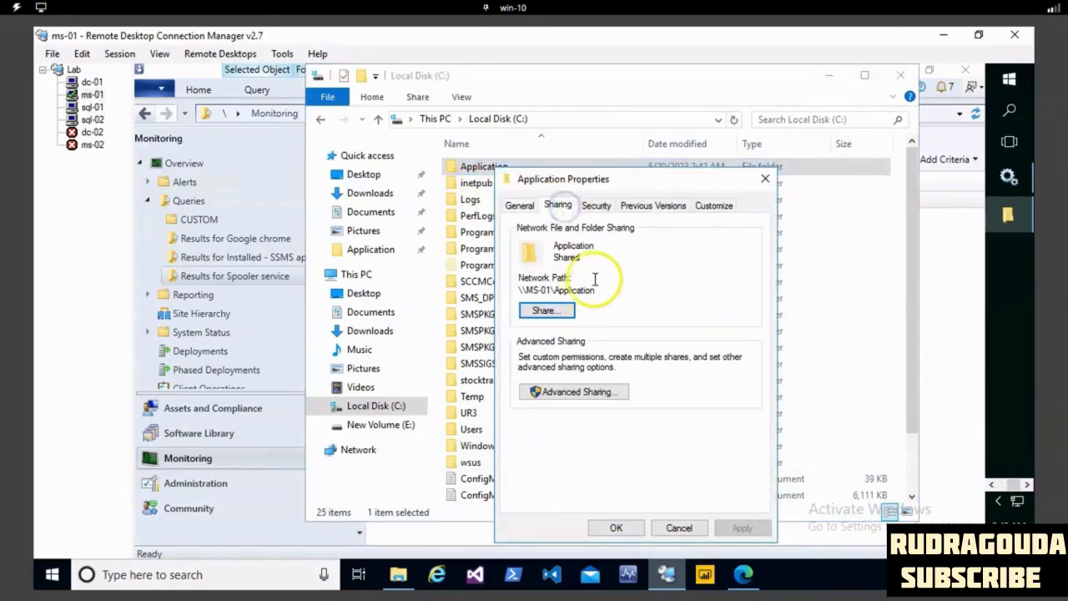
double_click(519, 291)
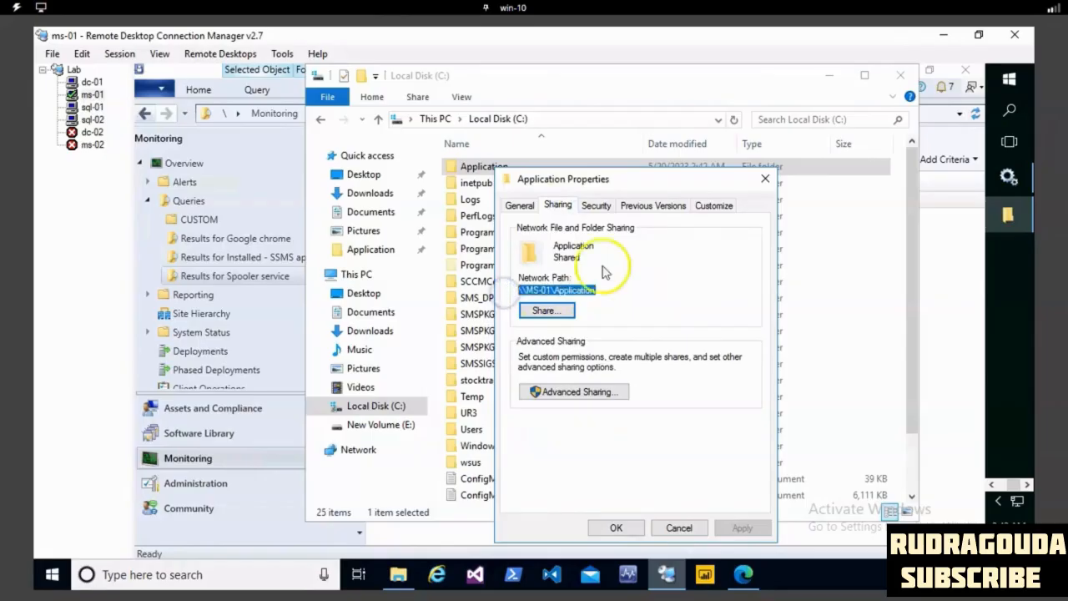
left_click(766, 180)
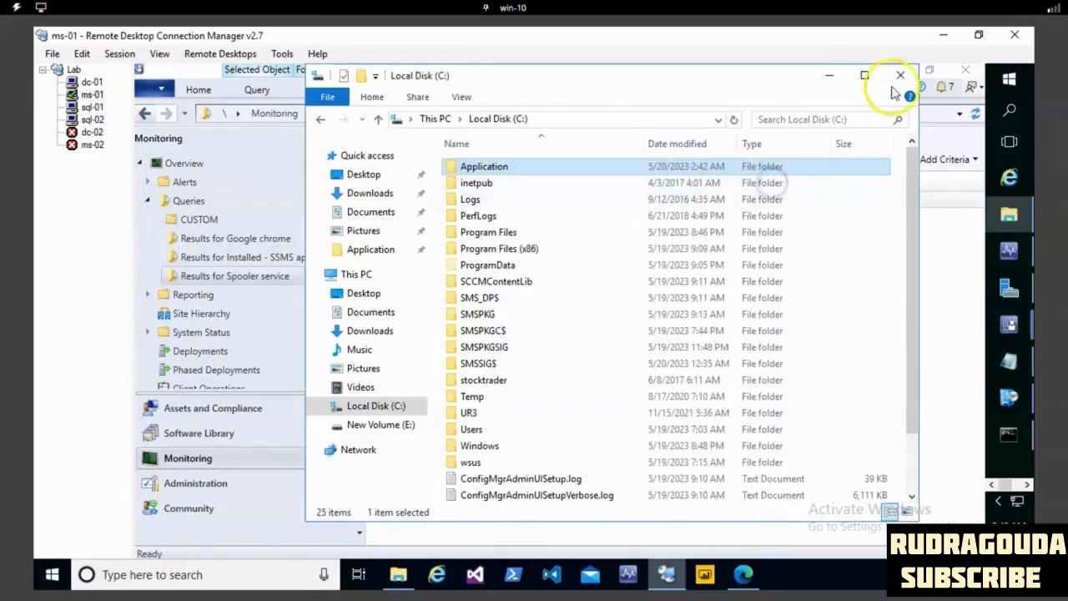
left_click(841, 76)
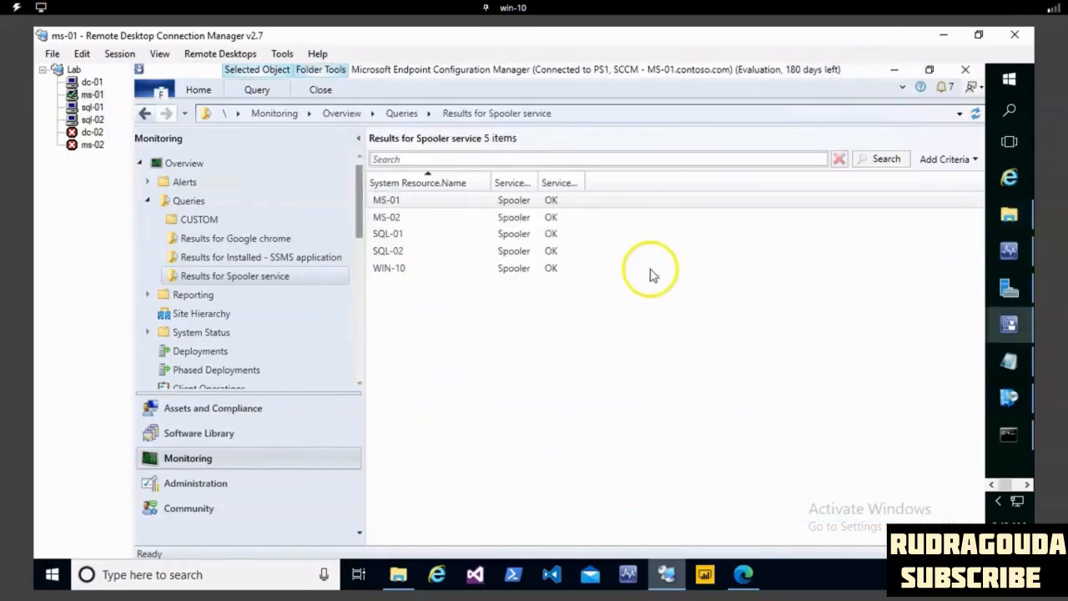
- Go to Packages under Application Management in the Software Library and start creating a new package
left_click(232, 482)
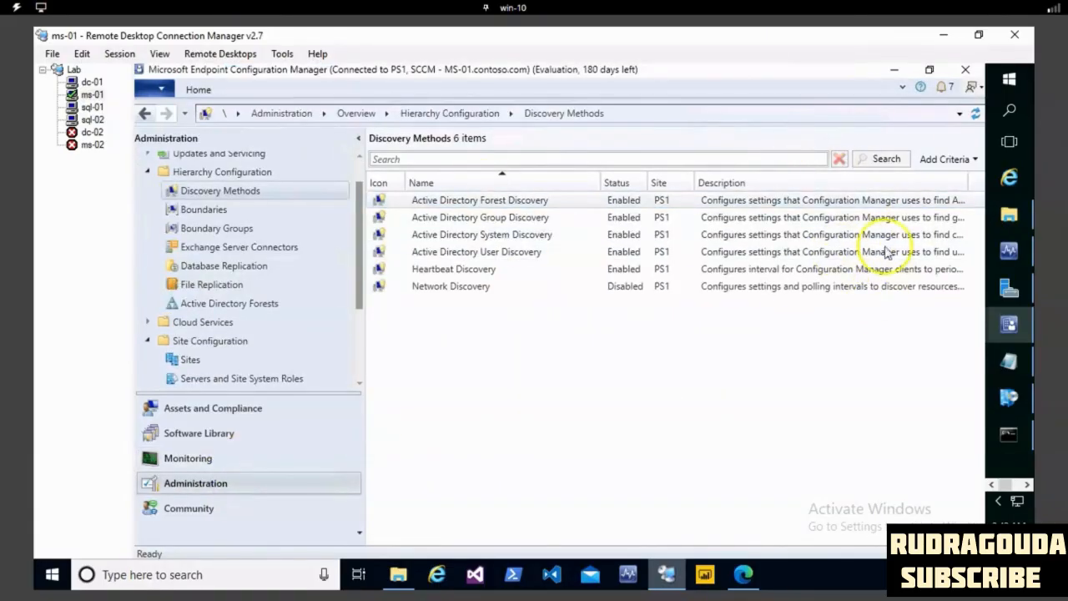
left_click(207, 439)
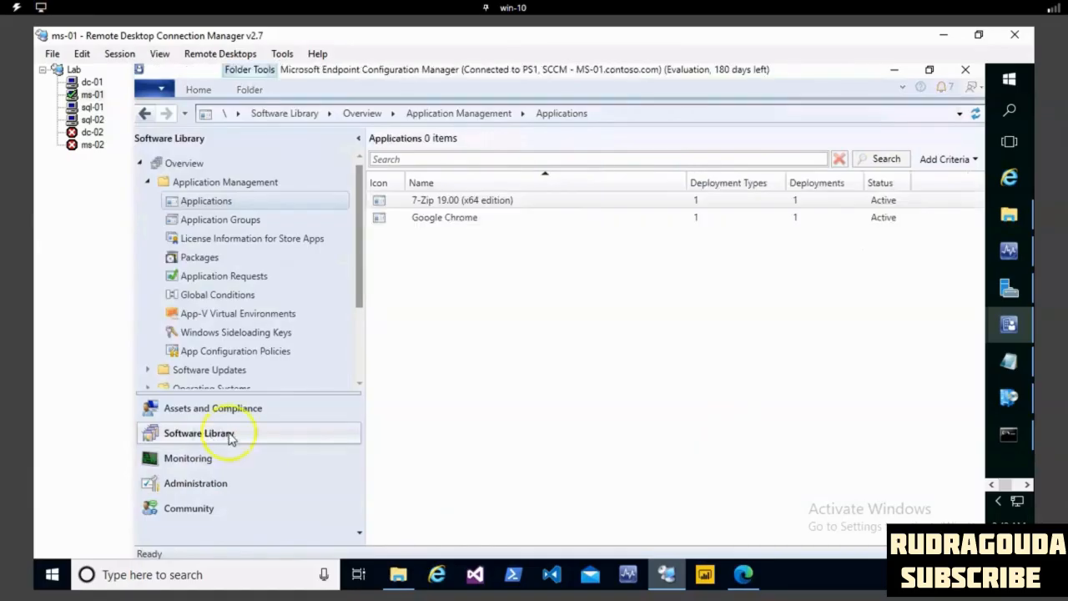
left_click(208, 261)
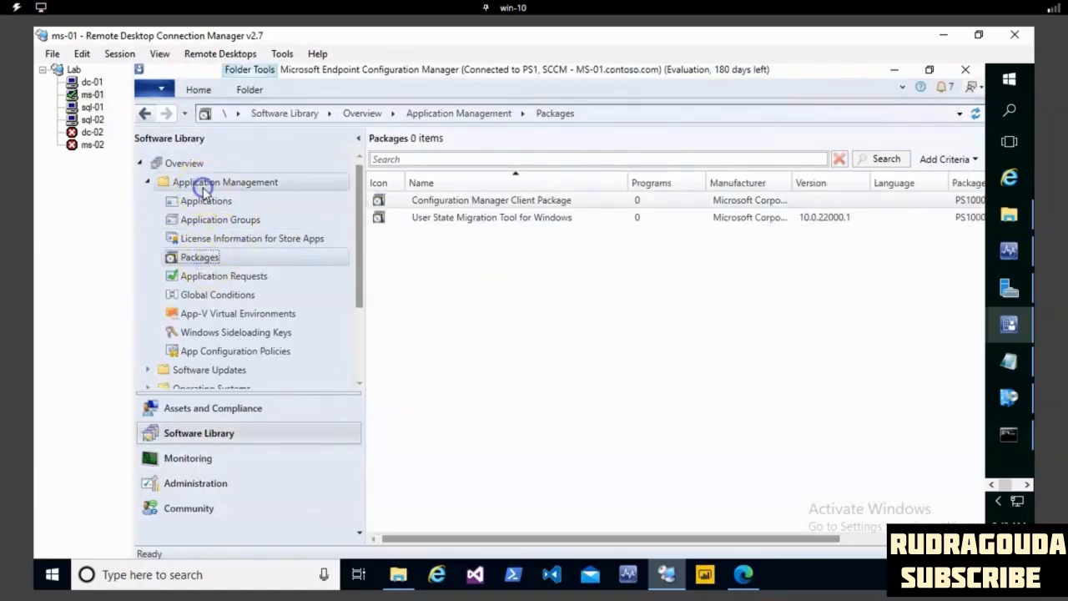
left_click(205, 259)
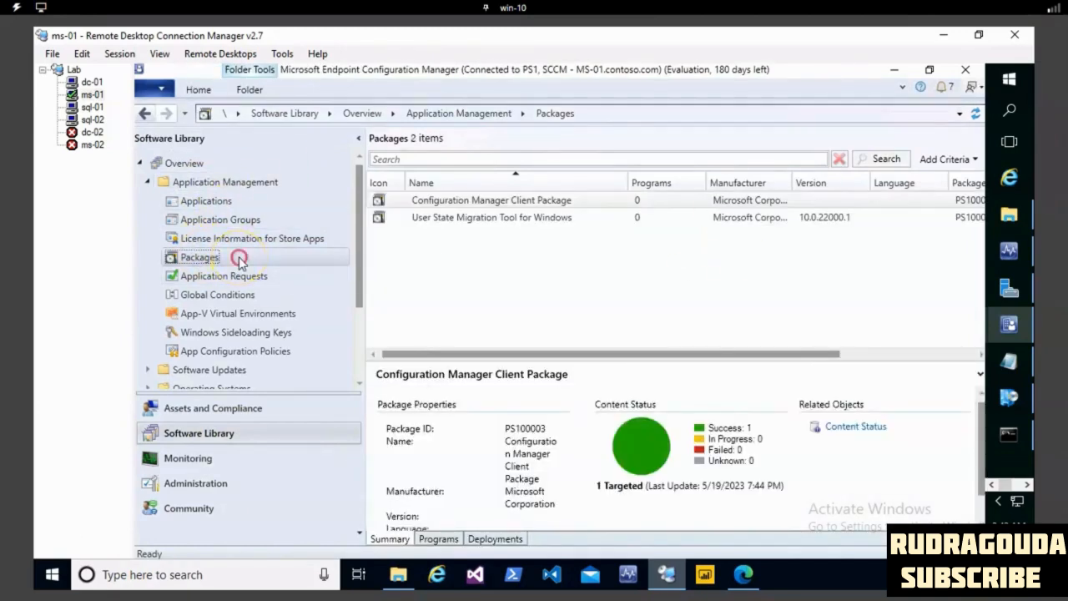
right_click(239, 262)
left_click(280, 276)
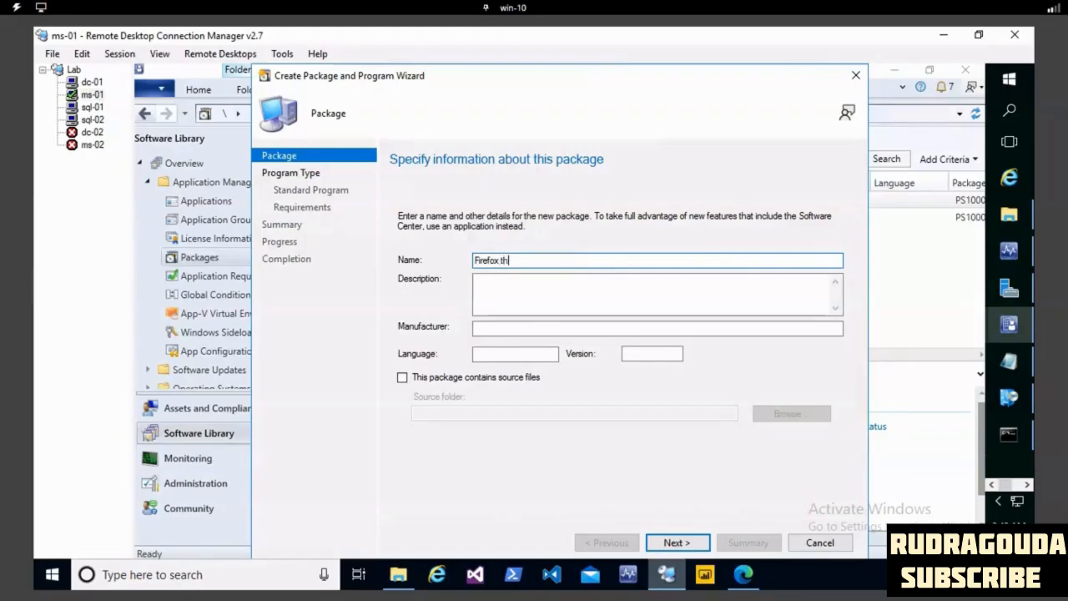
- Name the package "Firefox through package model" and set its language to ENG
type("package model")
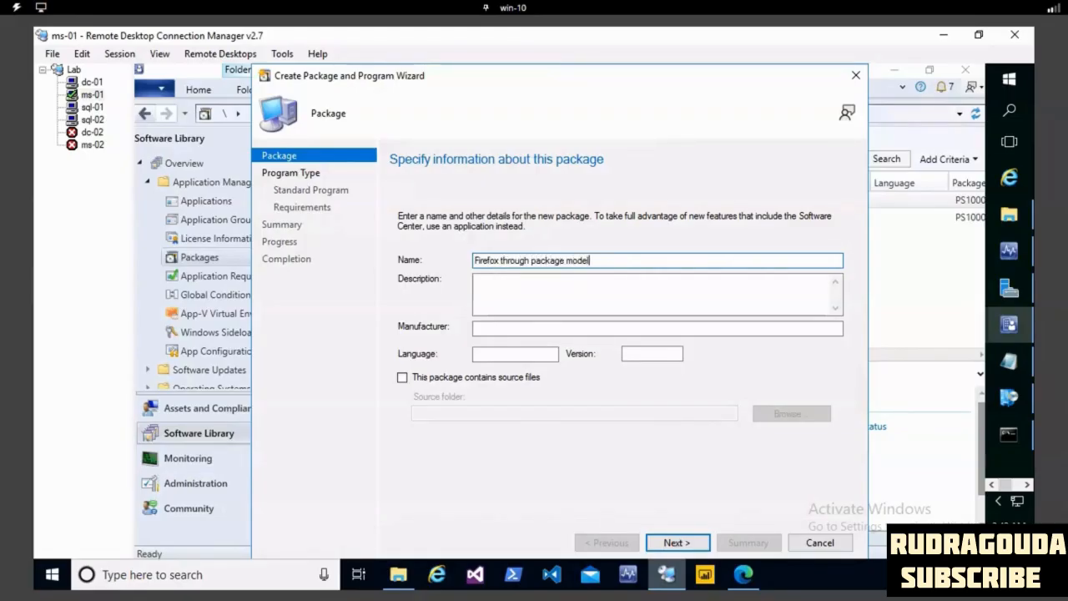
left_click(533, 333)
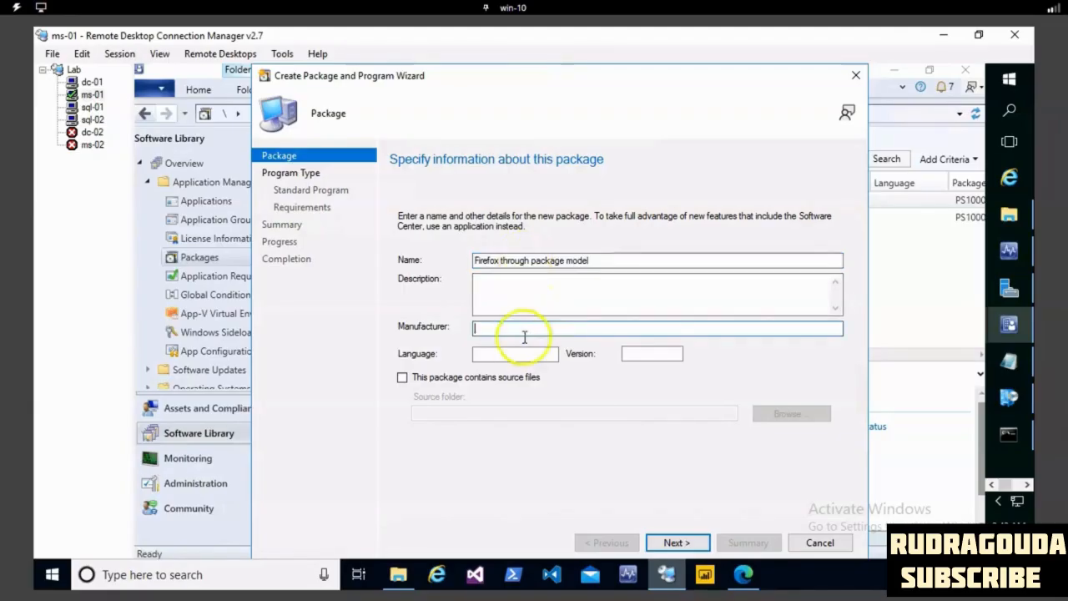
left_click(518, 355)
type("ENG")
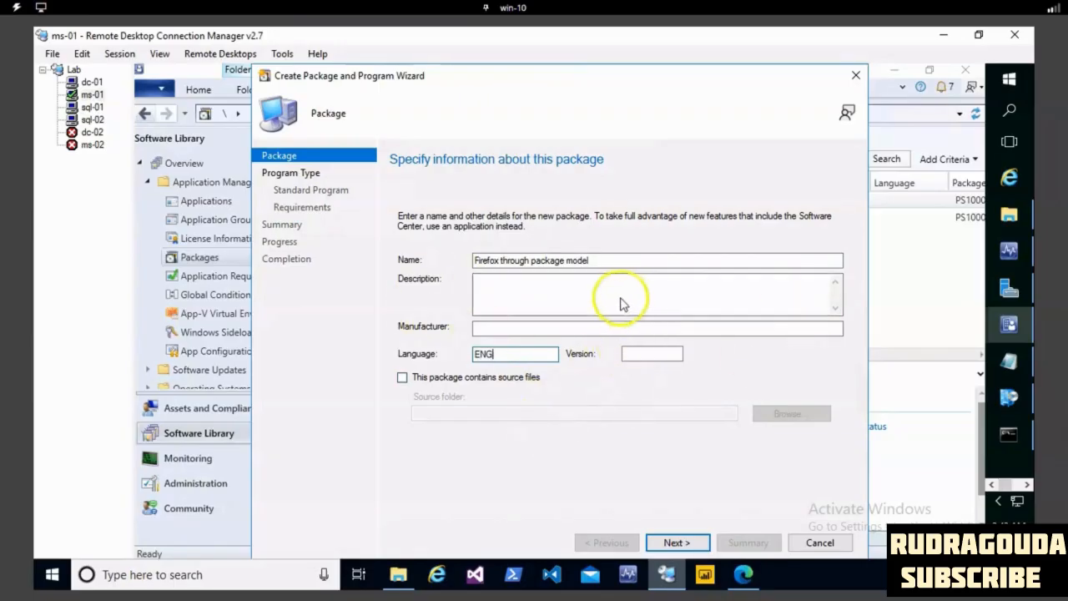
- Mark the package as containing source files and set its network source to \\ms-01\application\Firefox\Firefox-73.0-en-US.msi
left_click(398, 378)
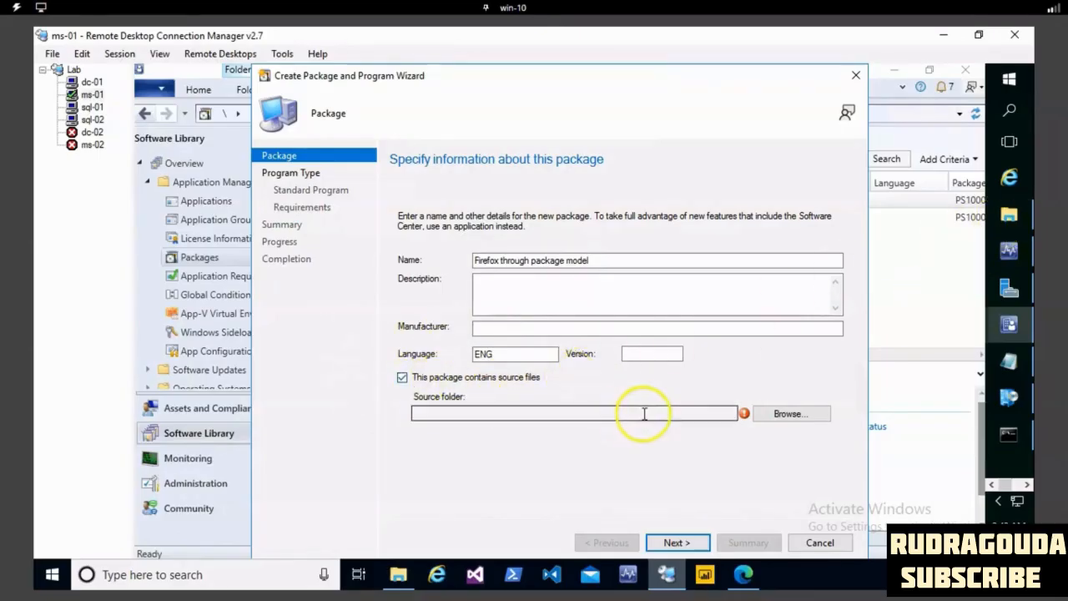
left_click(782, 413)
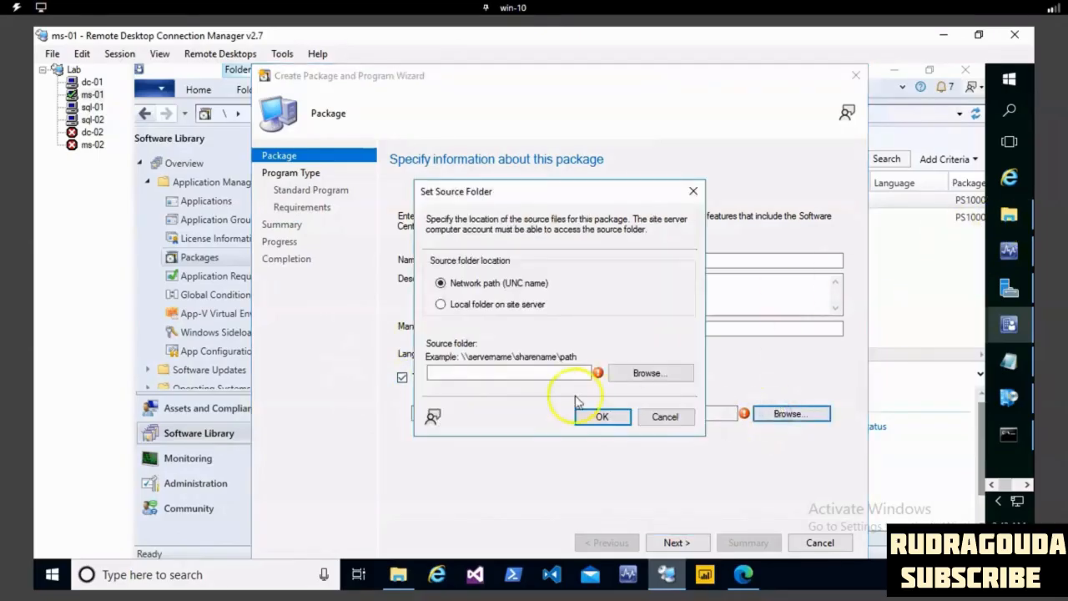
left_click(538, 373)
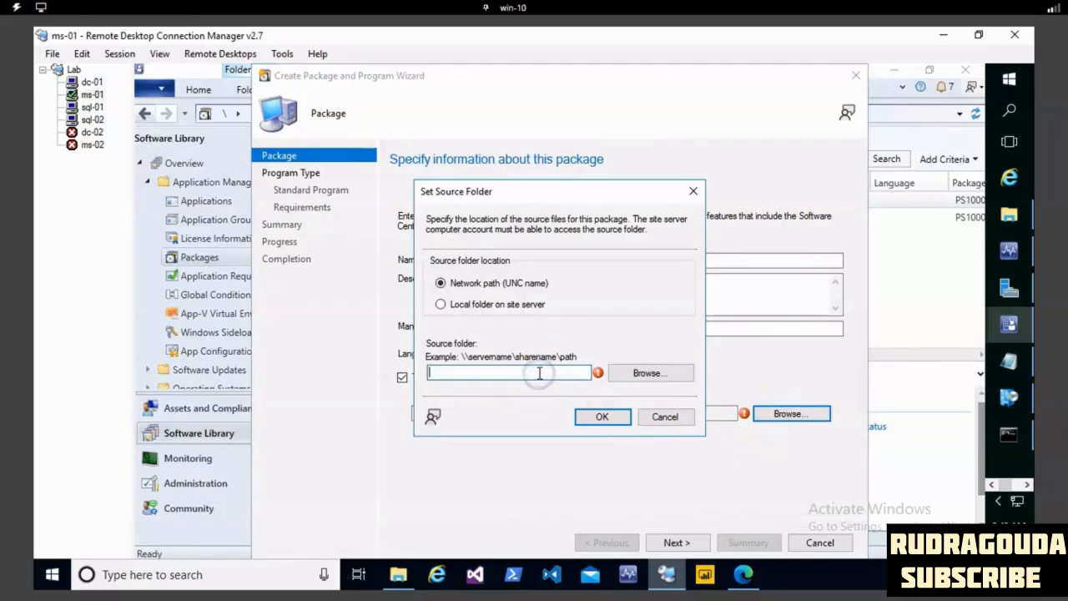
type("\\ms-")
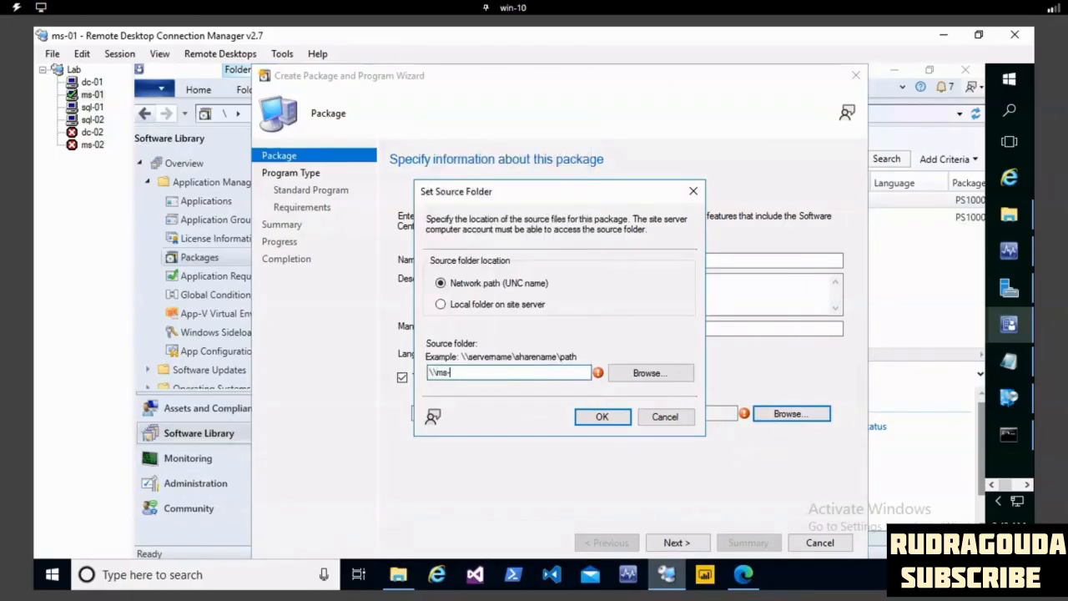
type("01\\")
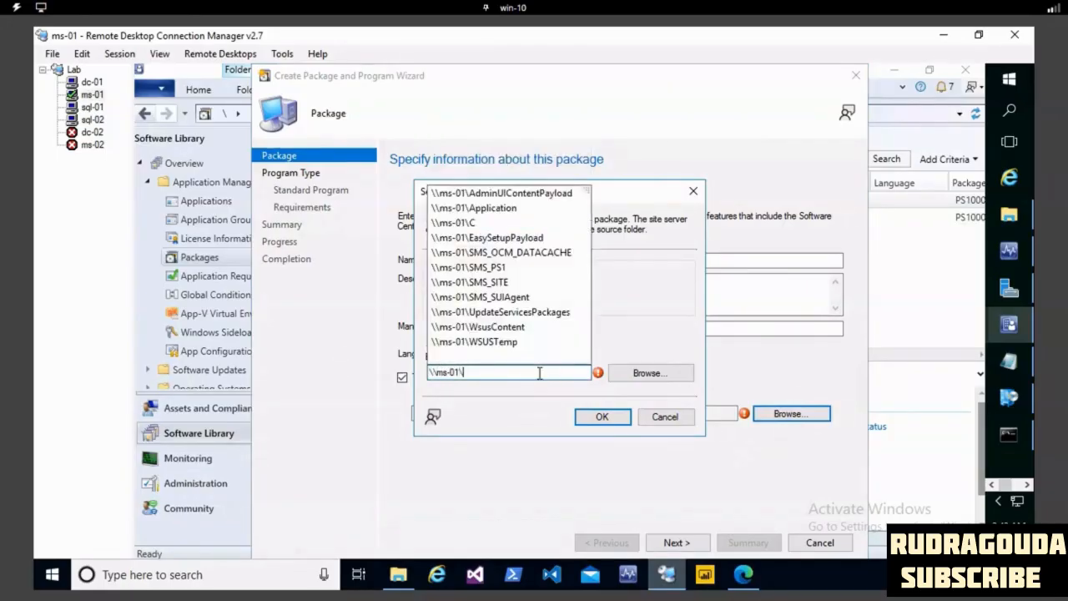
type("application")
key("Tab")
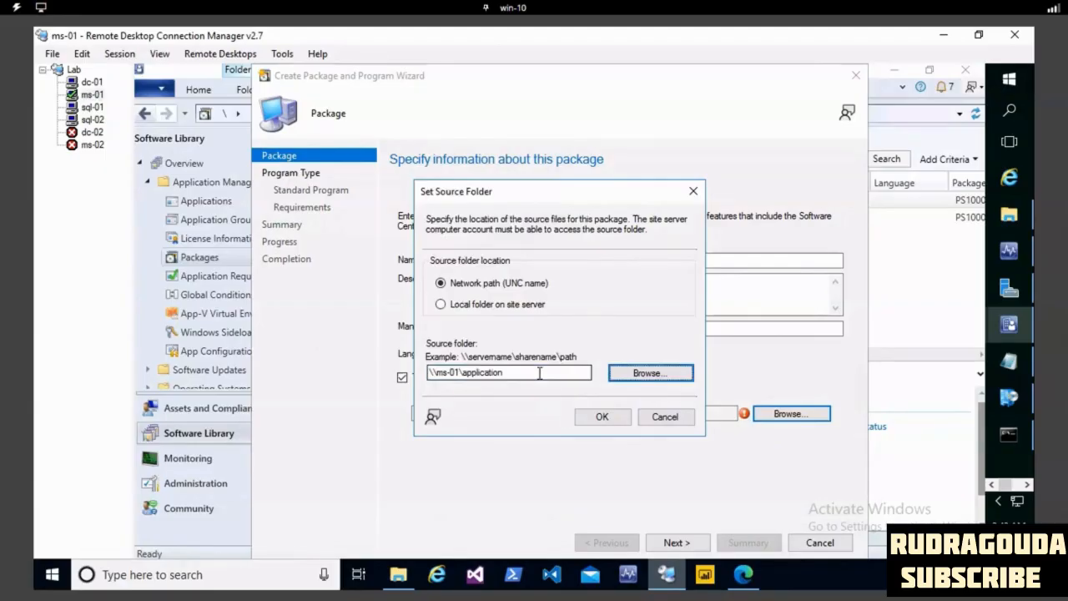
left_click(539, 373)
type("\\Firefox\\")
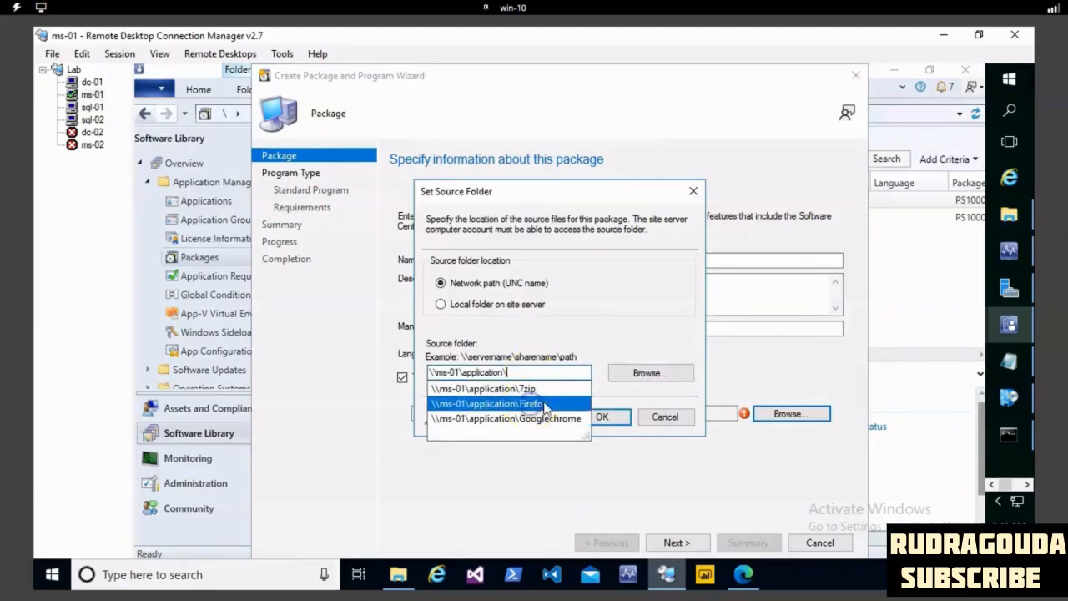
left_click(549, 405)
type("\\")
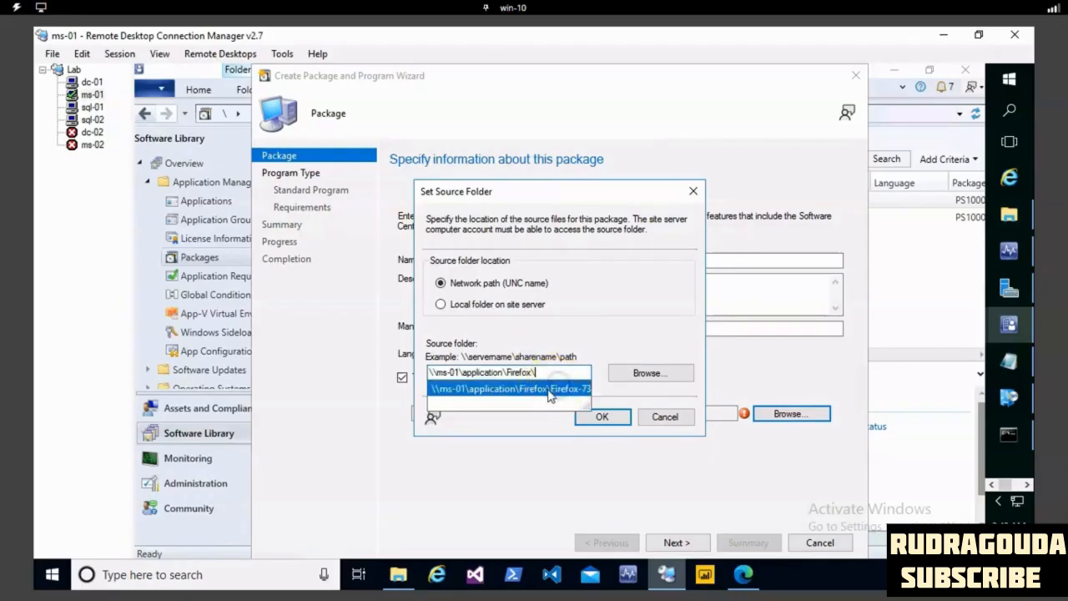
left_click(558, 389)
left_click(608, 415)
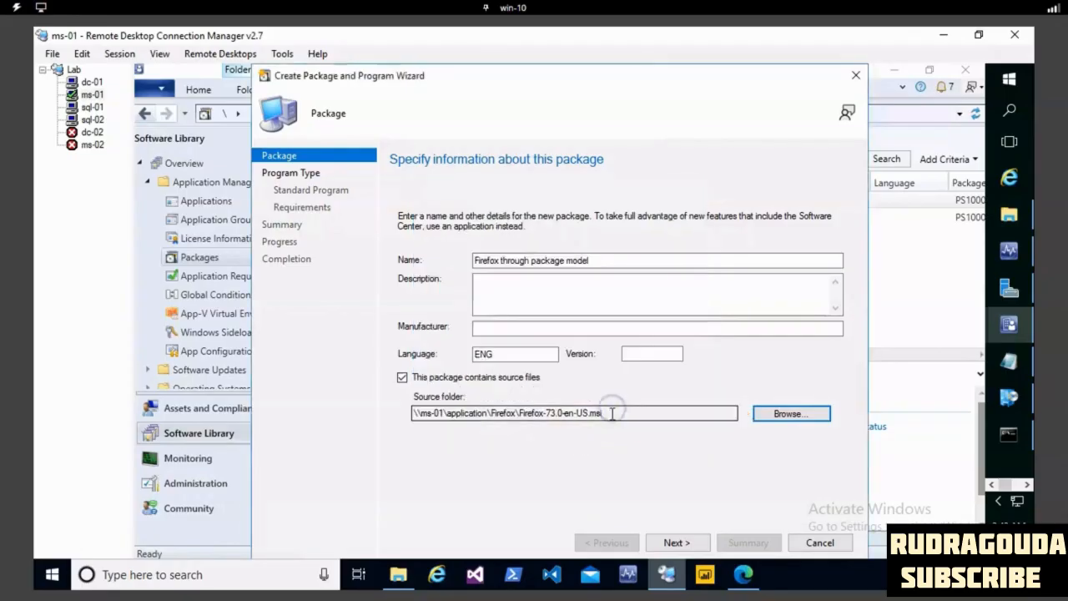
- Continue with the Standard program type, name the program "Firefox install" and go to its command line
left_click(676, 543)
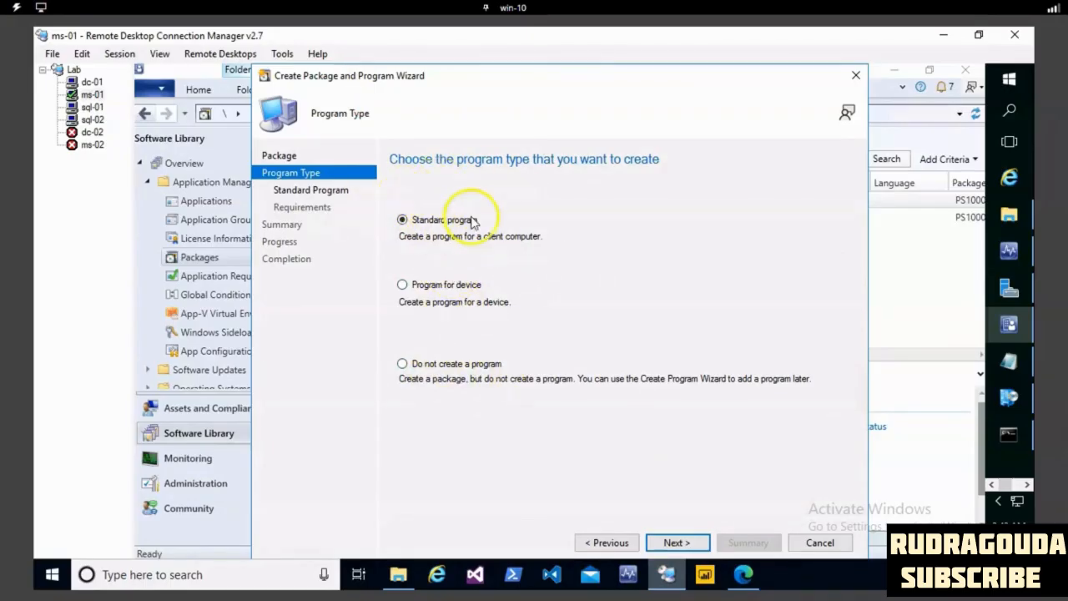
left_click(674, 543)
left_click(541, 215)
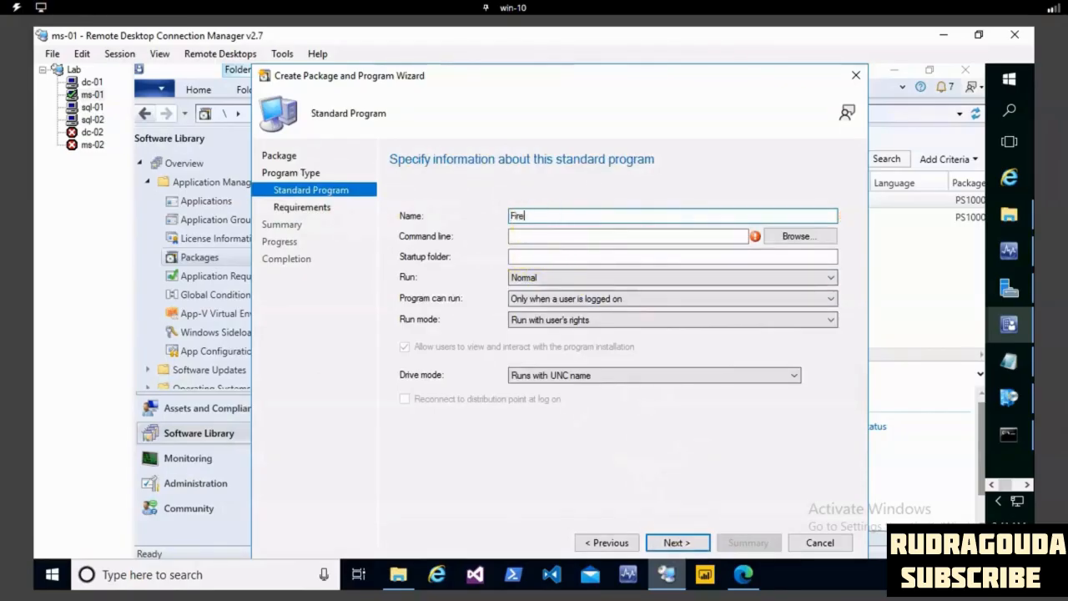
type("Firefox insta")
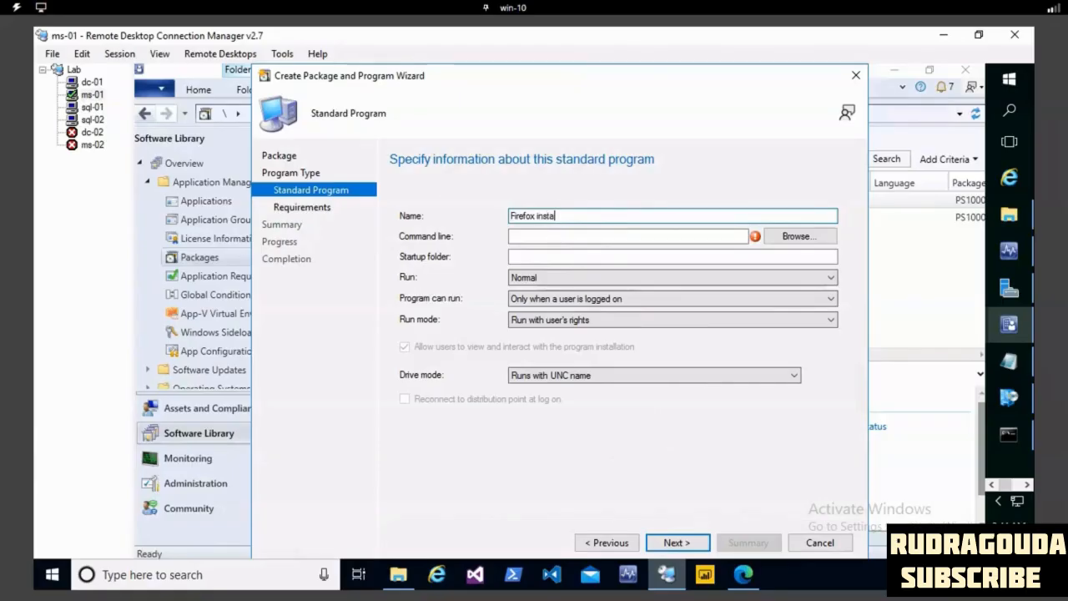
type("ll")
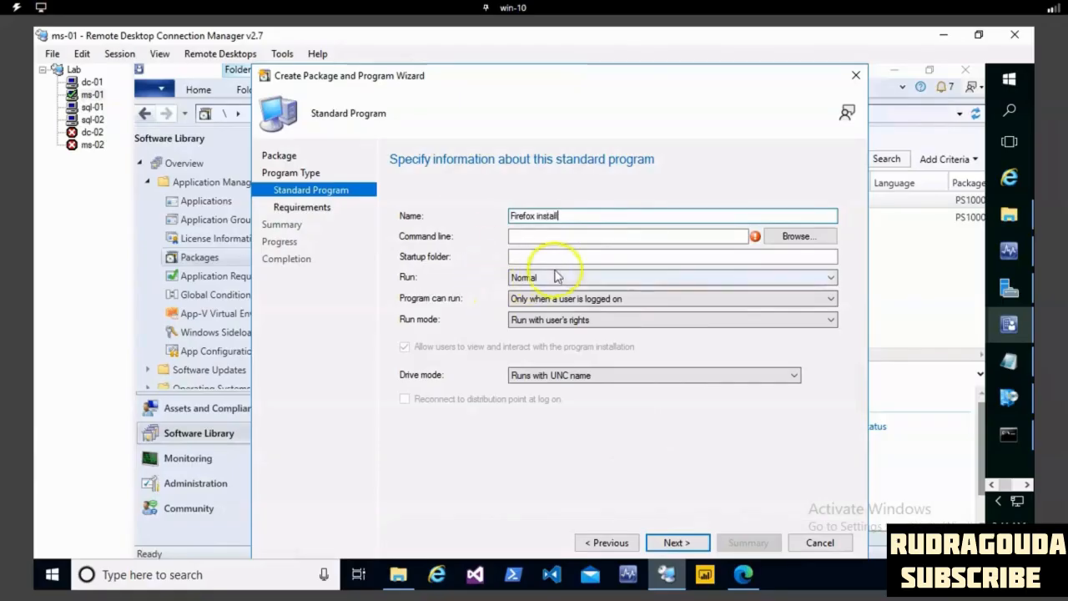
left_click(616, 234)
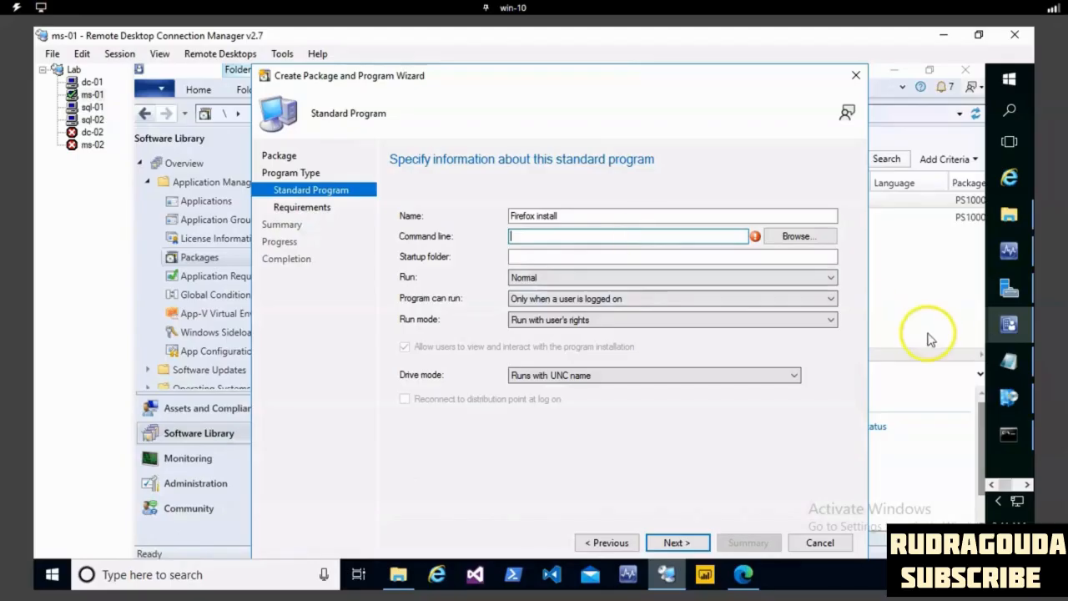
- Switch to Notepad and replace its text with the start of the install command, msiexec /i "
left_click(1009, 360)
key("ctrl+a")
key("BackSpace")
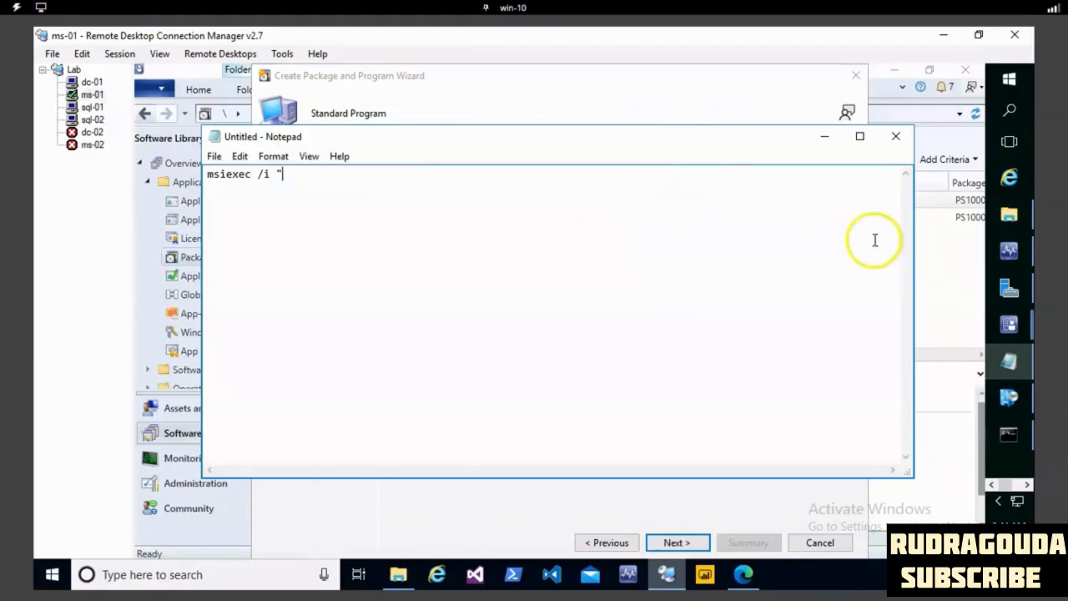
- Copy the installer's file name from C:\Application\Firefox and complete the Notepad command as msiexec /i "Firefox-73.0-en-US.msi" /q
left_click(1008, 215)
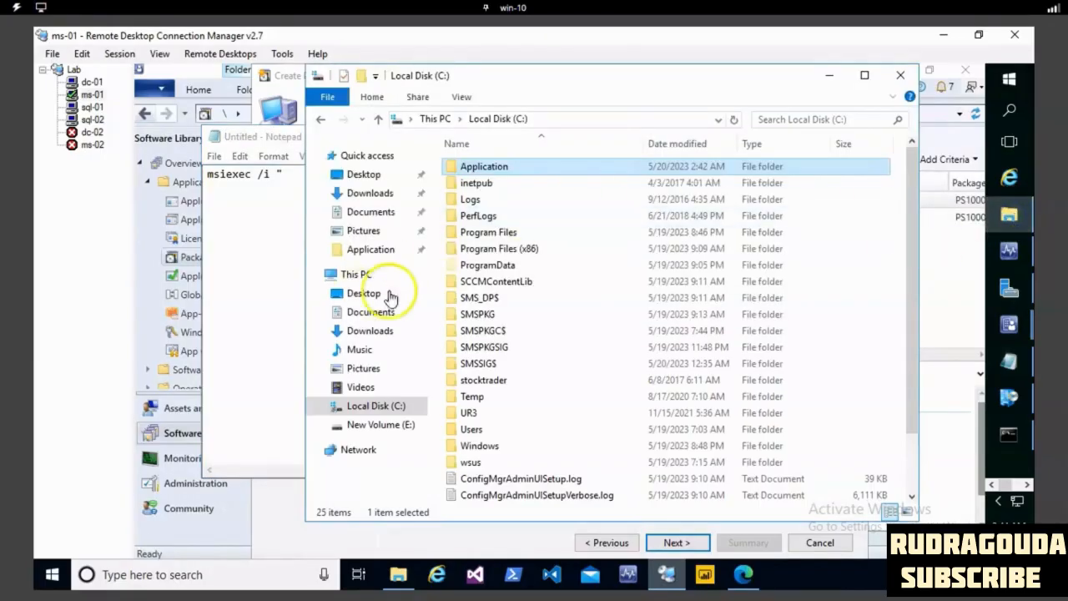
double_click(518, 172)
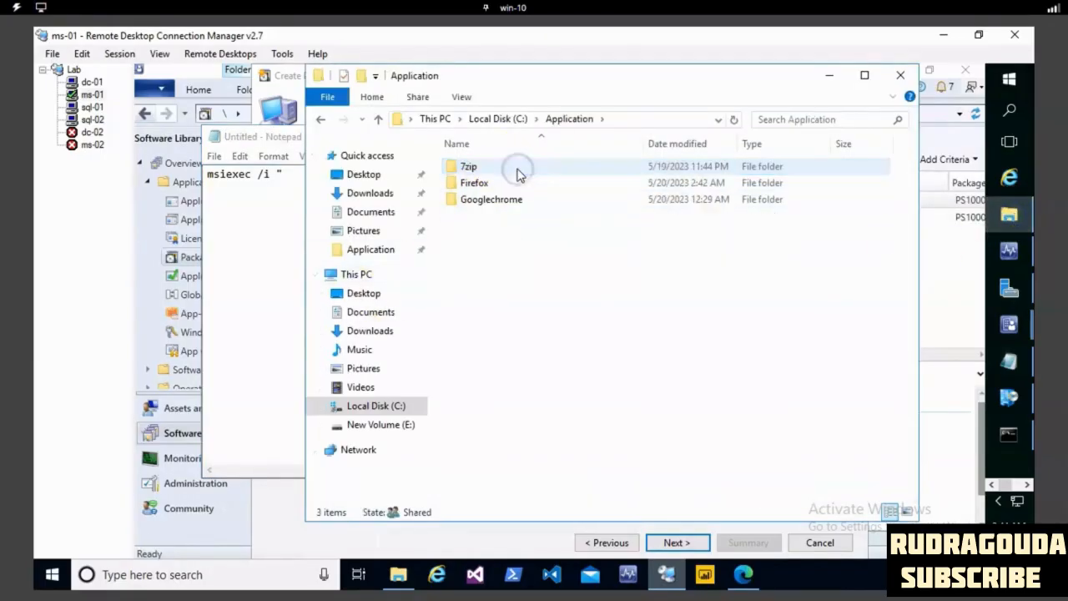
double_click(515, 183)
right_click(527, 167)
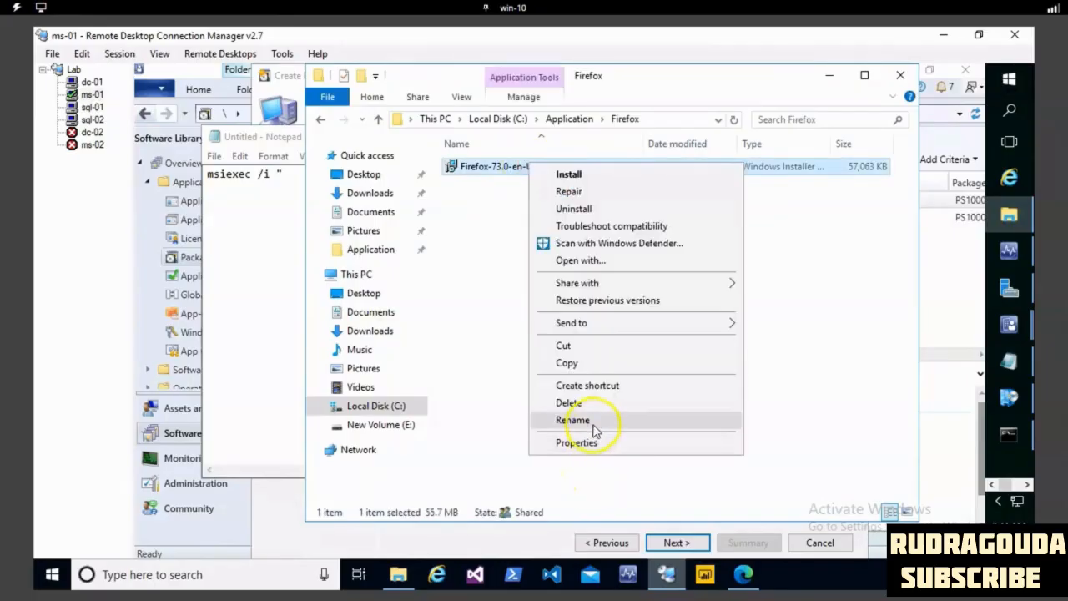
left_click(591, 423)
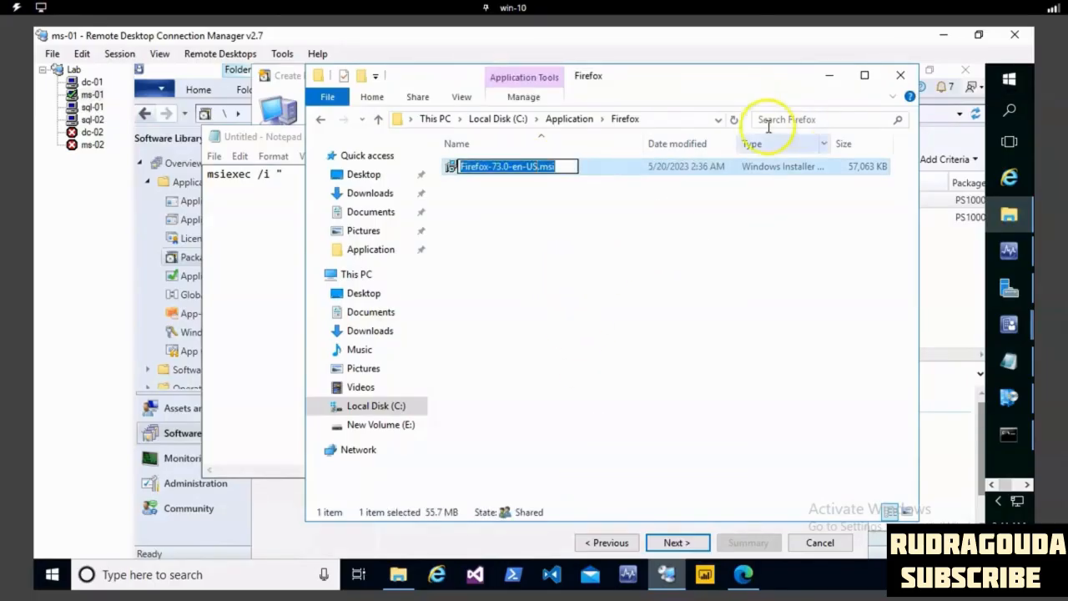
left_click(829, 75)
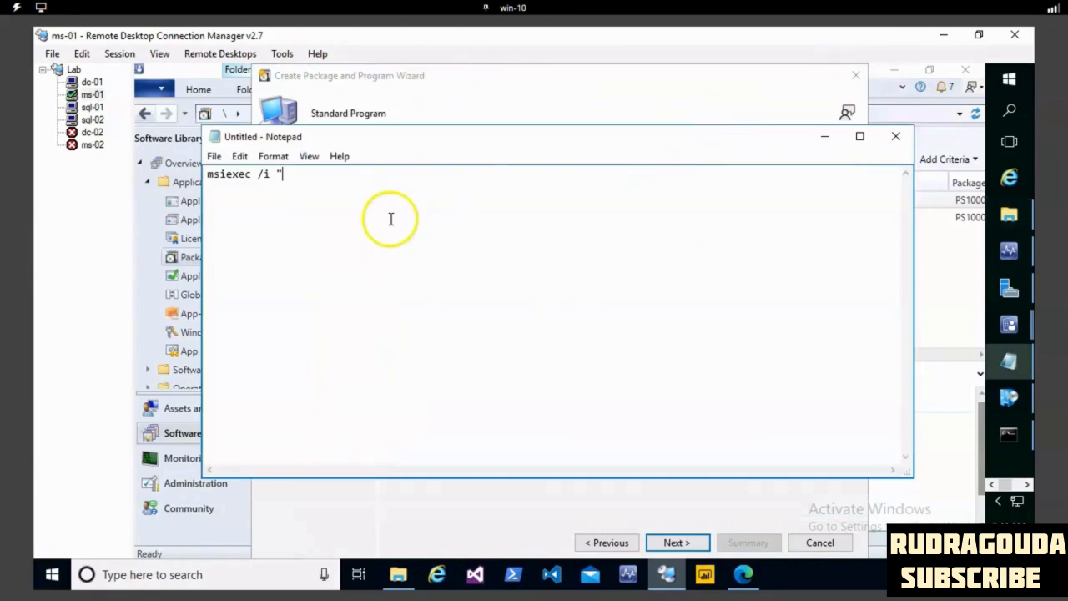
type("Firefox-73.0-en-US.msi")
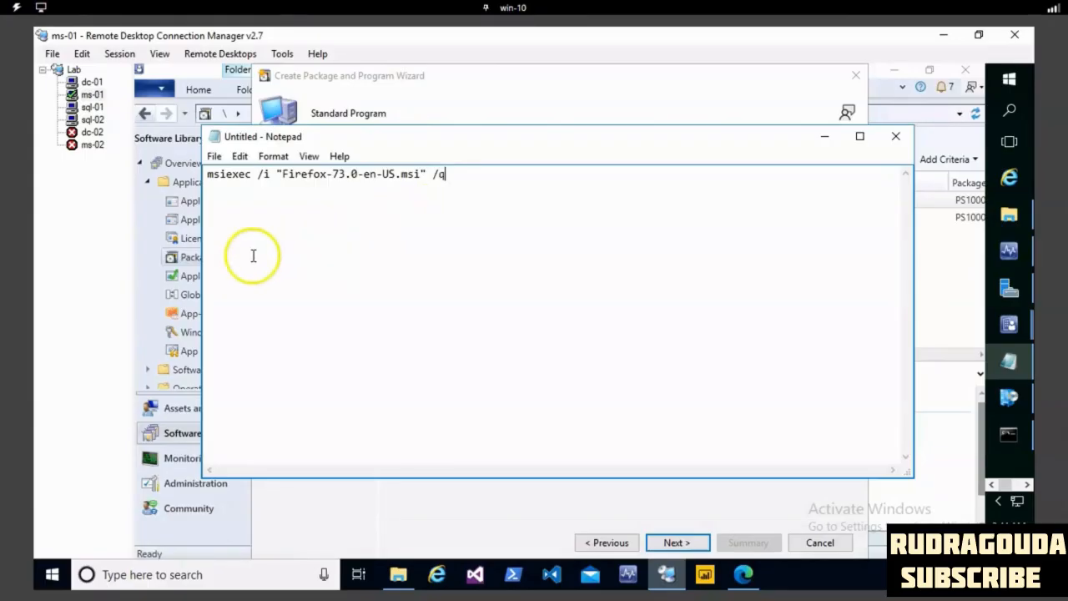
- Label the msiexec command by adding "install - " in front of it
left_click(208, 176)
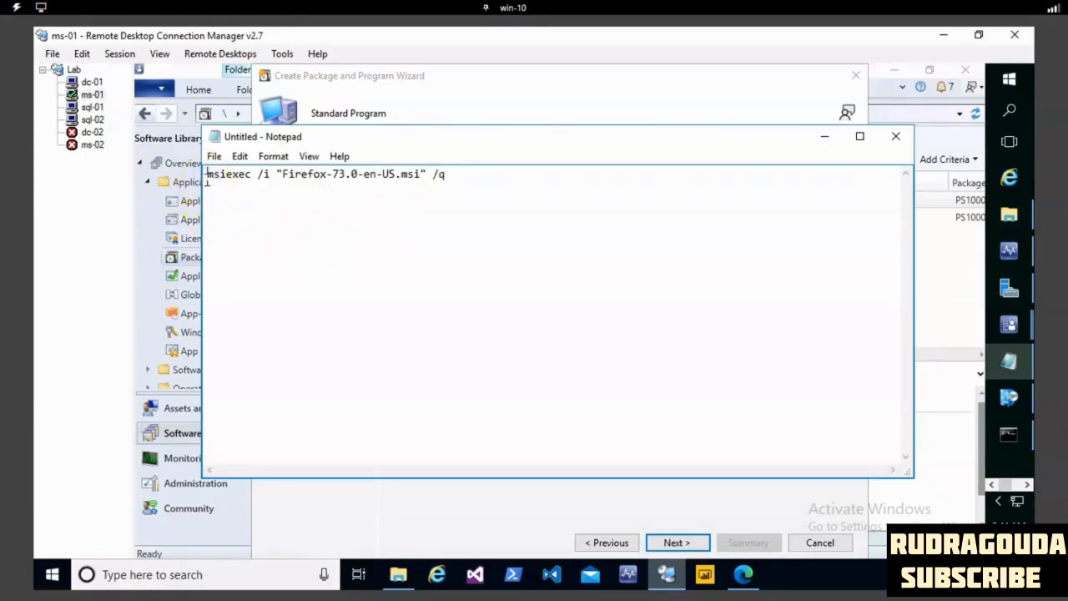
type("install -")
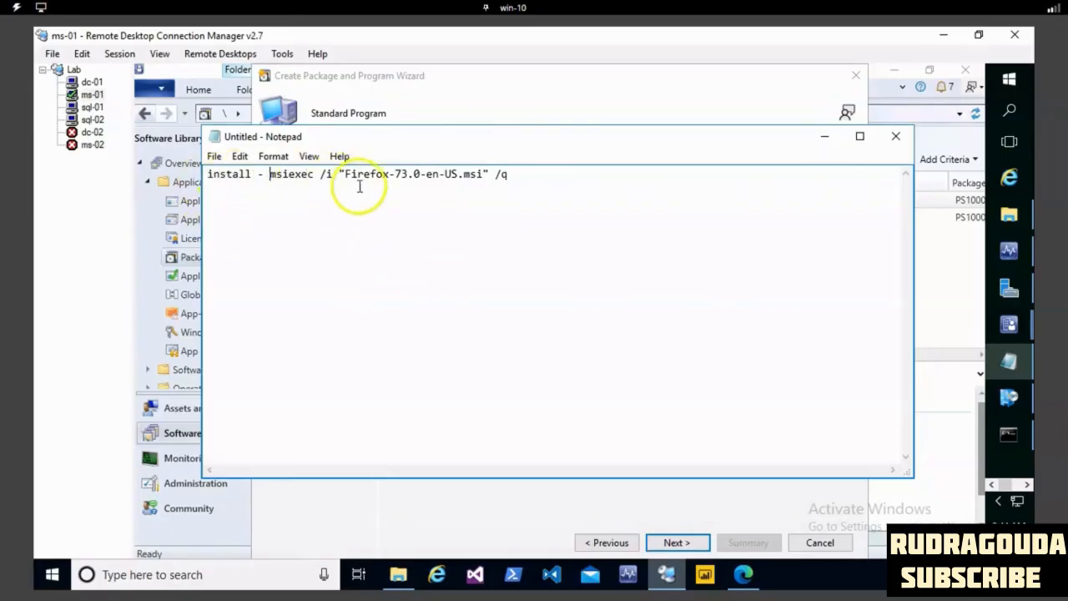
left_click_drag(248, 186, 200, 186)
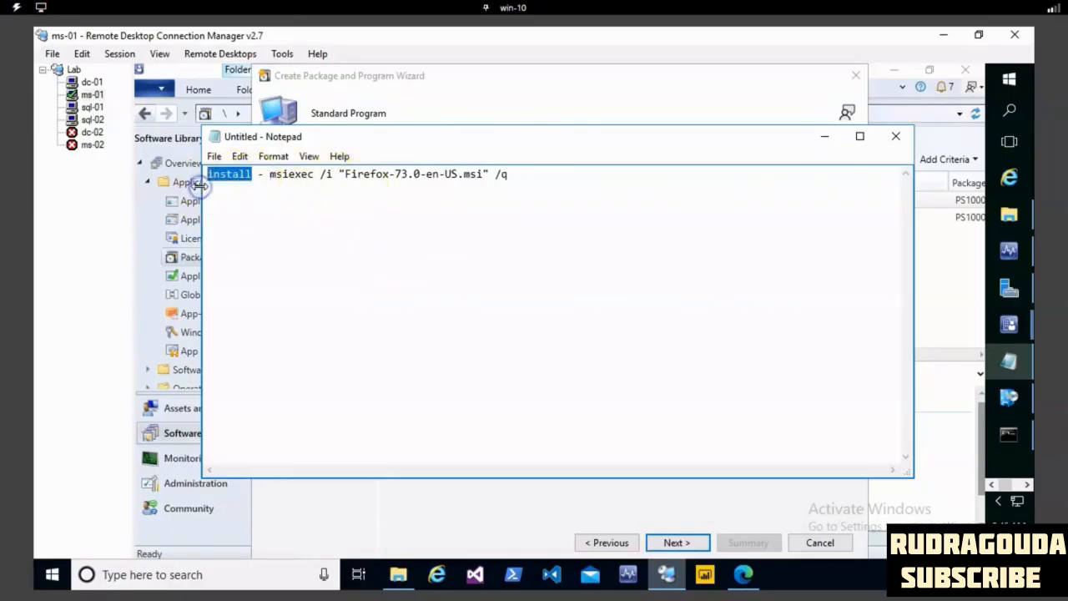
- Add a second line based on the install command: uninstall - msiexec /X "Firefox-73.0-en-US.msi" /q
left_click(510, 175)
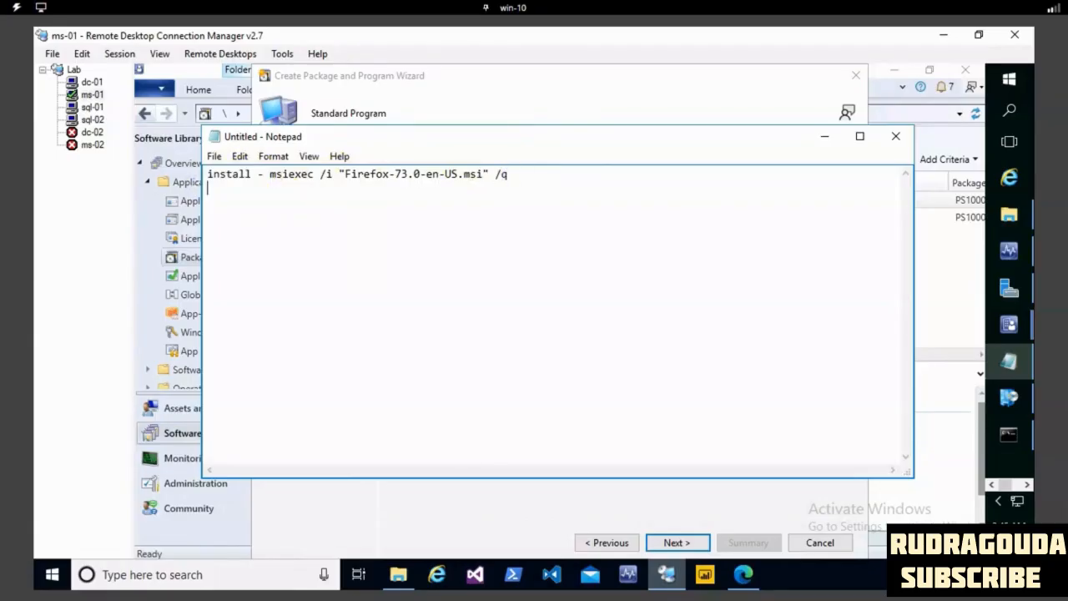
key("super")
left_click(531, 197)
left_click(529, 181)
left_click(269, 174)
left_click_drag(316, 173, 506, 173)
key("ctrl+c")
left_click(367, 198)
left_click(306, 190)
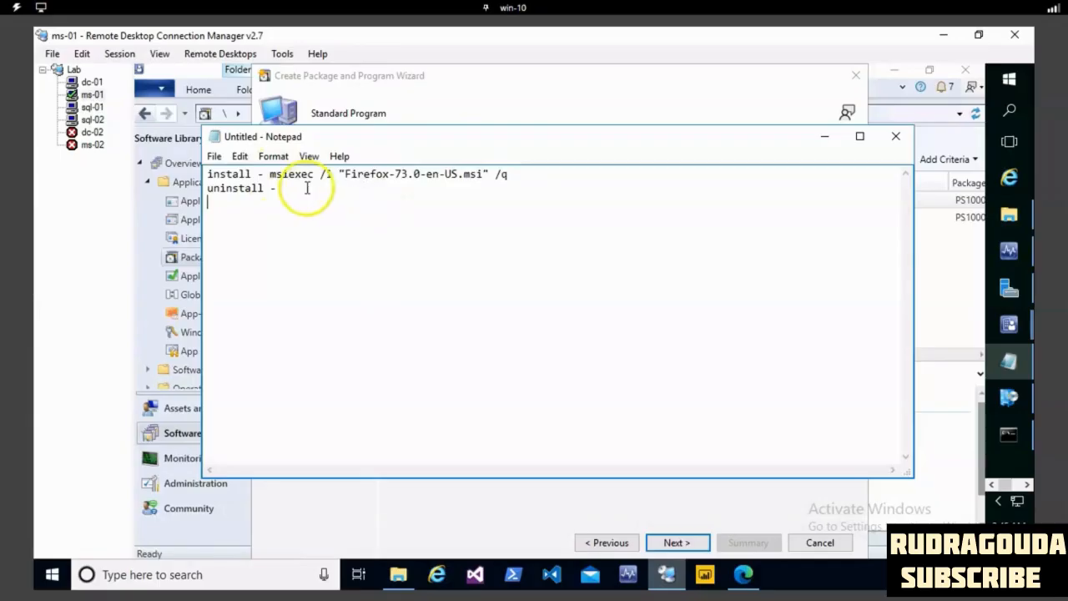
key("ctrl+v")
left_click(343, 188)
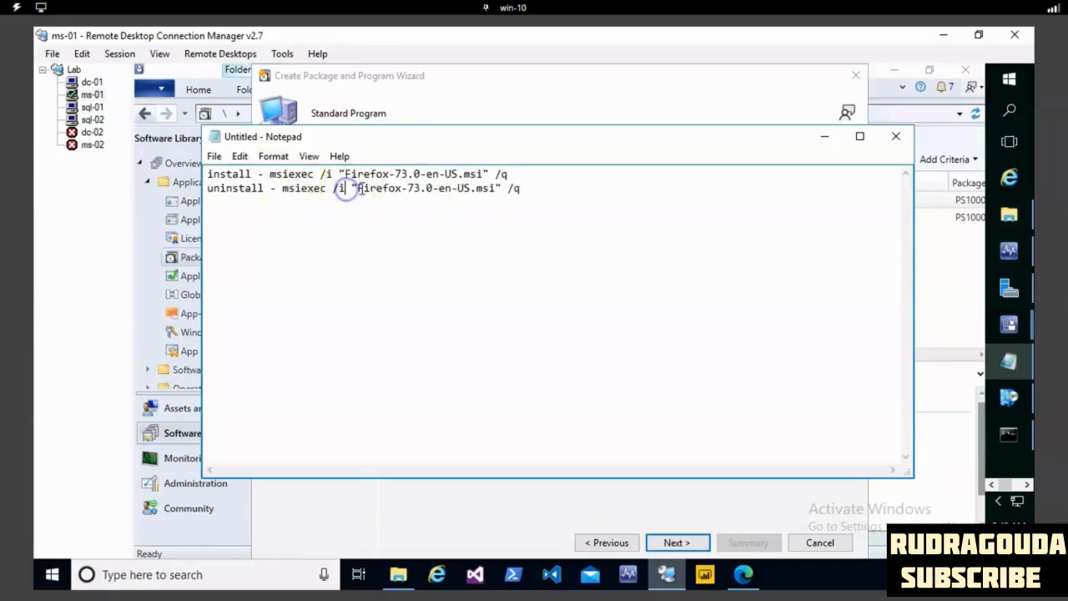
key("BackSpace")
type("X")
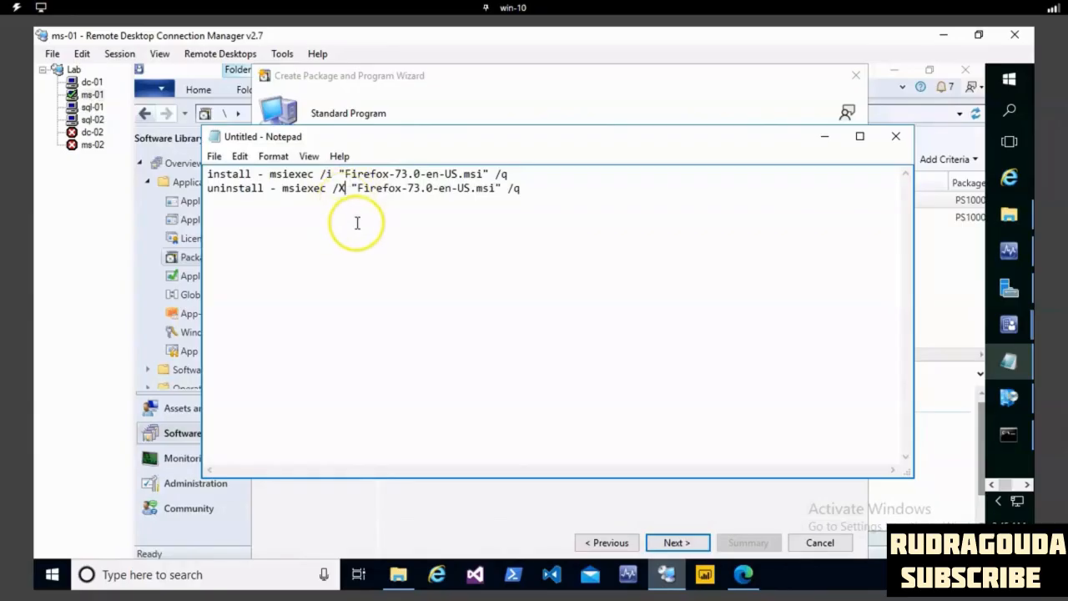
- Copy the install command from Notepad and paste msiexec /i "Firefox-73.0-en-US.msi" /q as the program's command line
left_click_drag(511, 174, 267, 173)
key("ctrl+c")
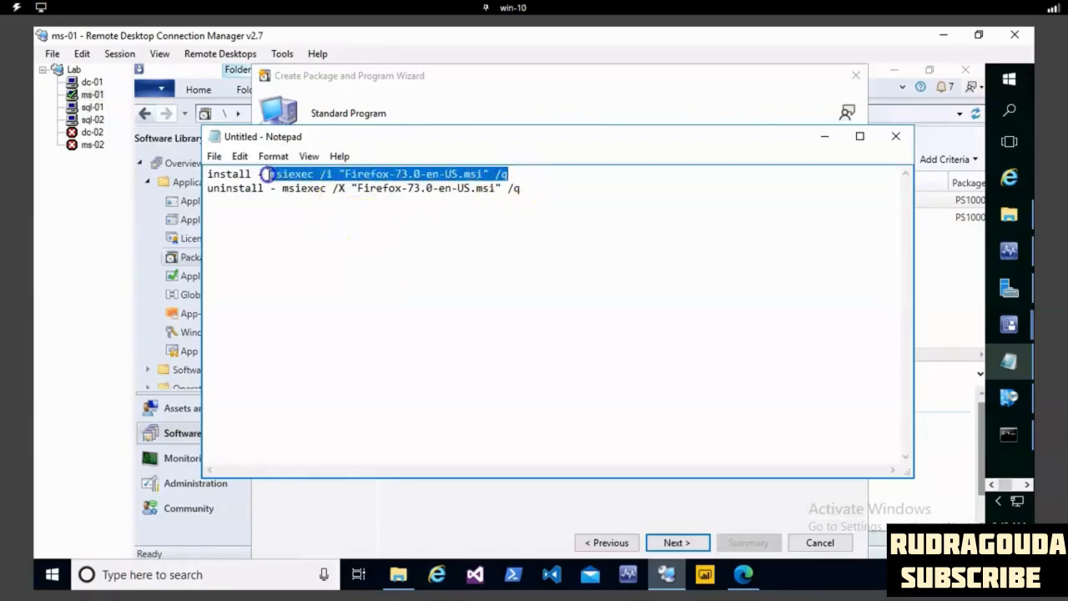
left_click(824, 136)
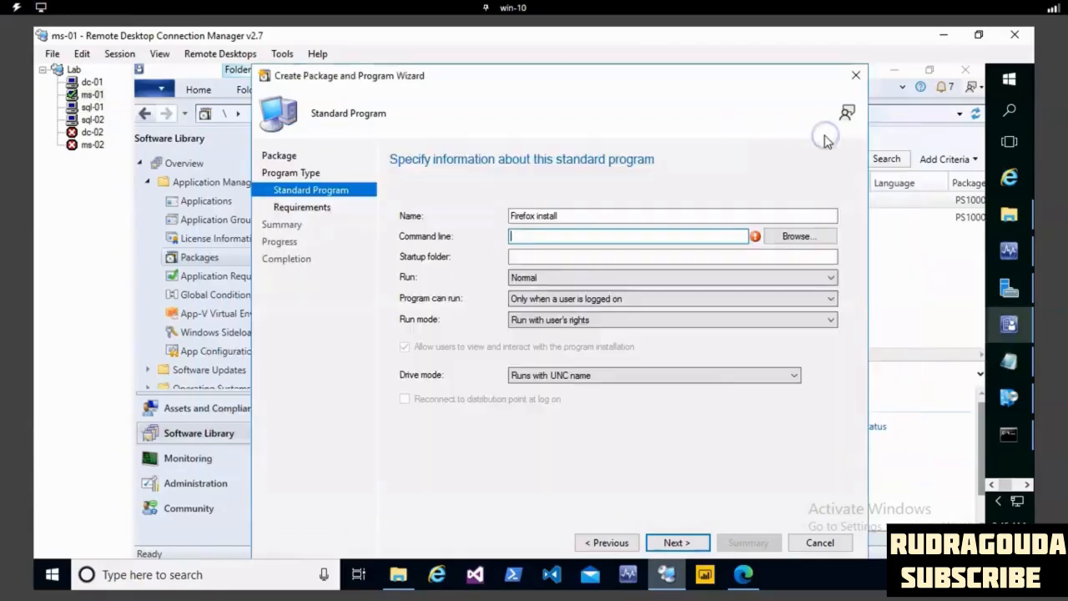
key("ctrl+v")
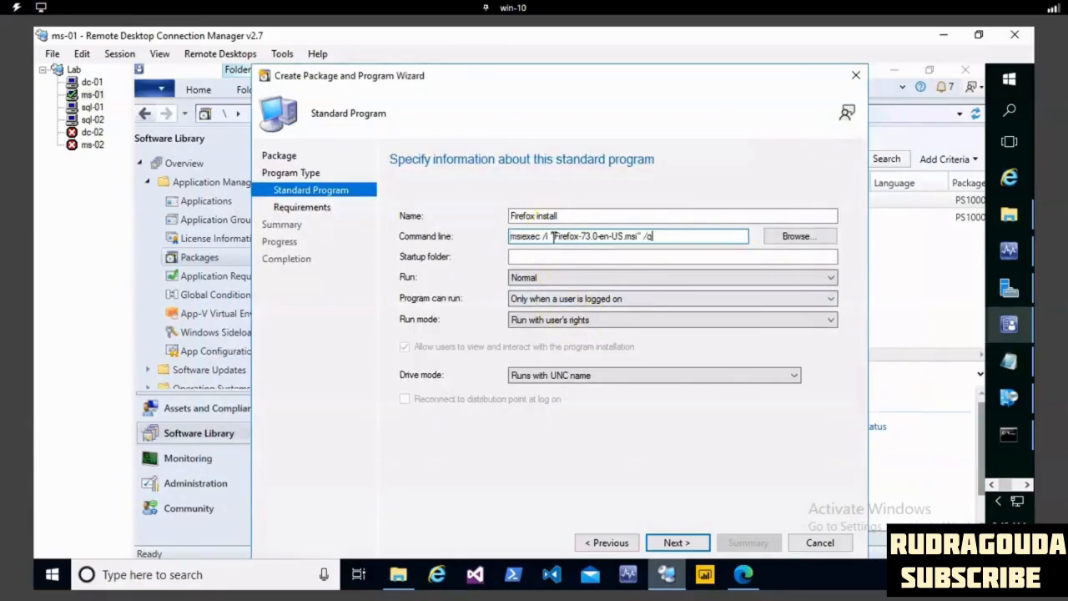
left_click_drag(657, 236, 367, 227)
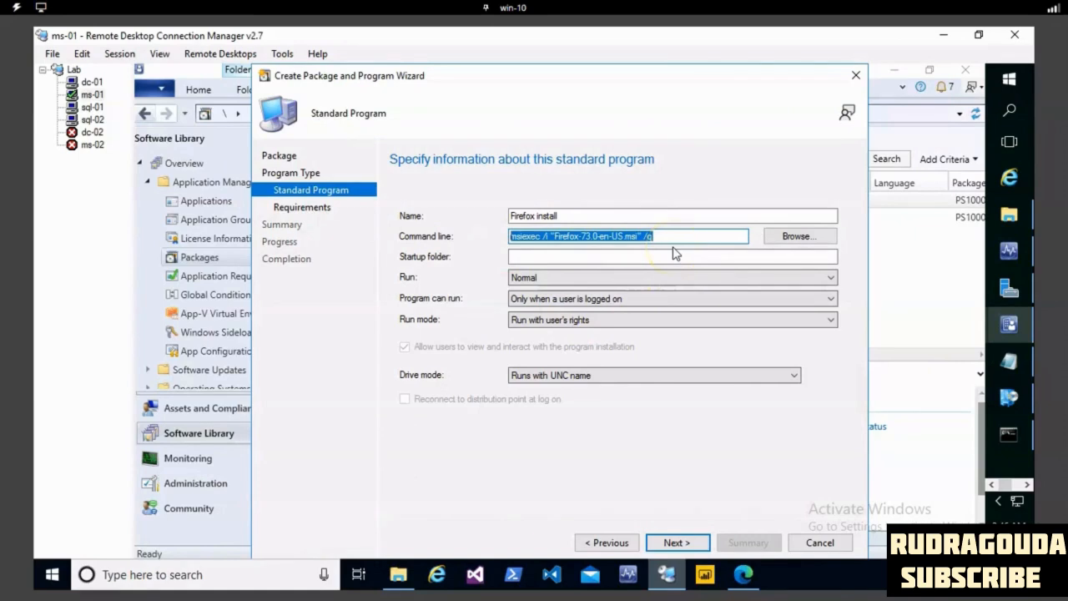
- Set the program to run Maximized, whether or not a user is logged on, and proceed to the requirements
left_click(523, 281)
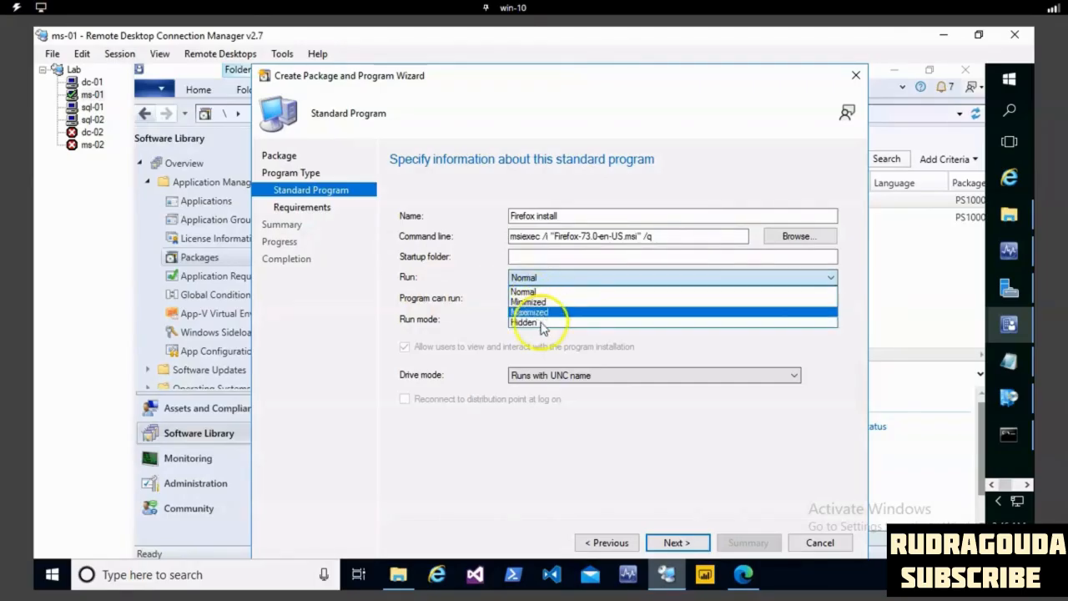
left_click(544, 312)
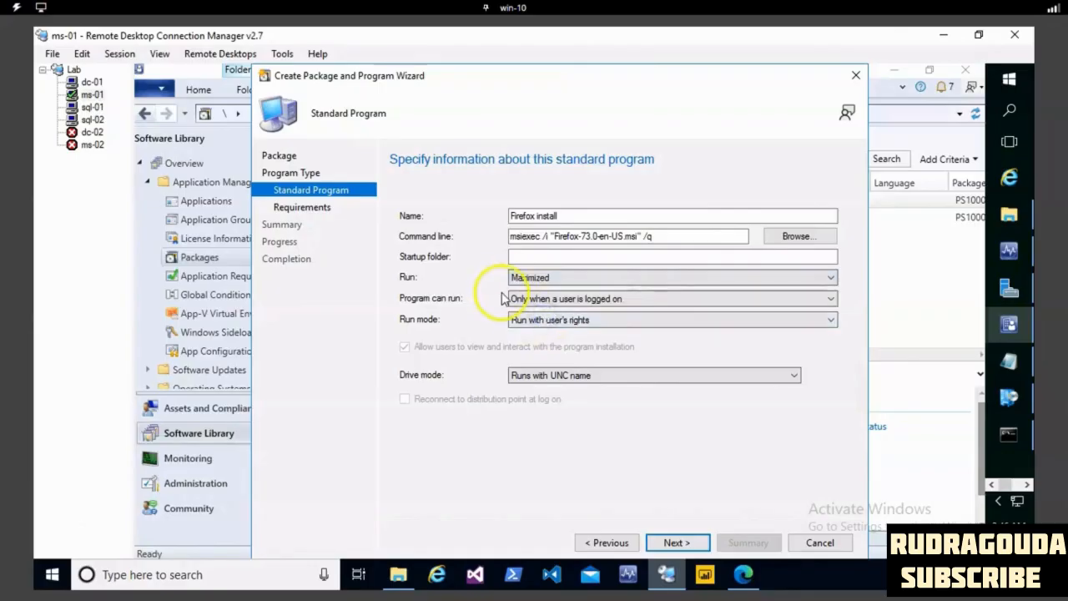
left_click(557, 300)
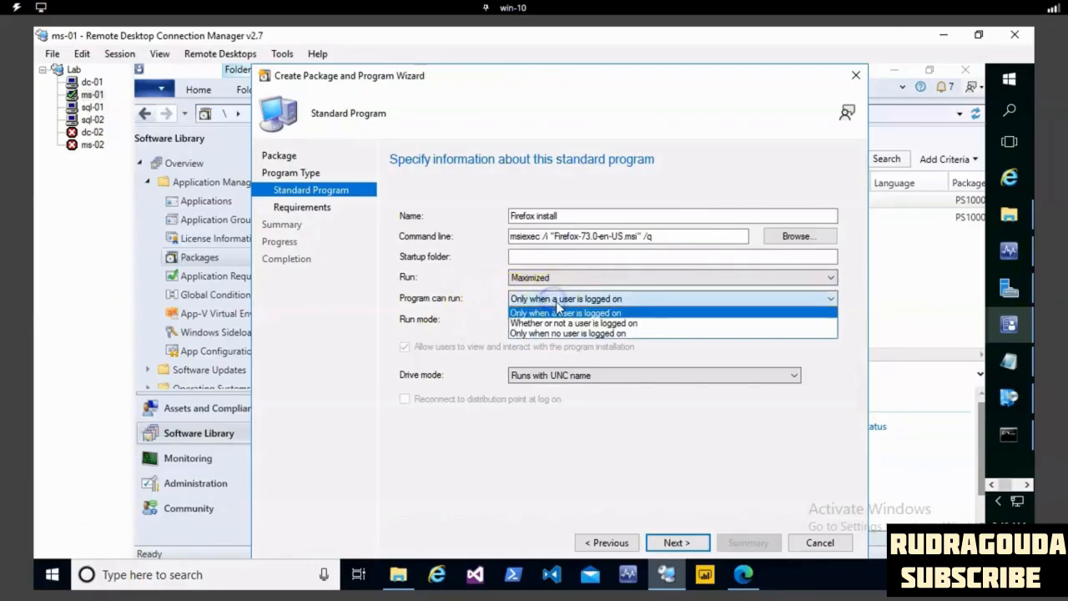
left_click(608, 324)
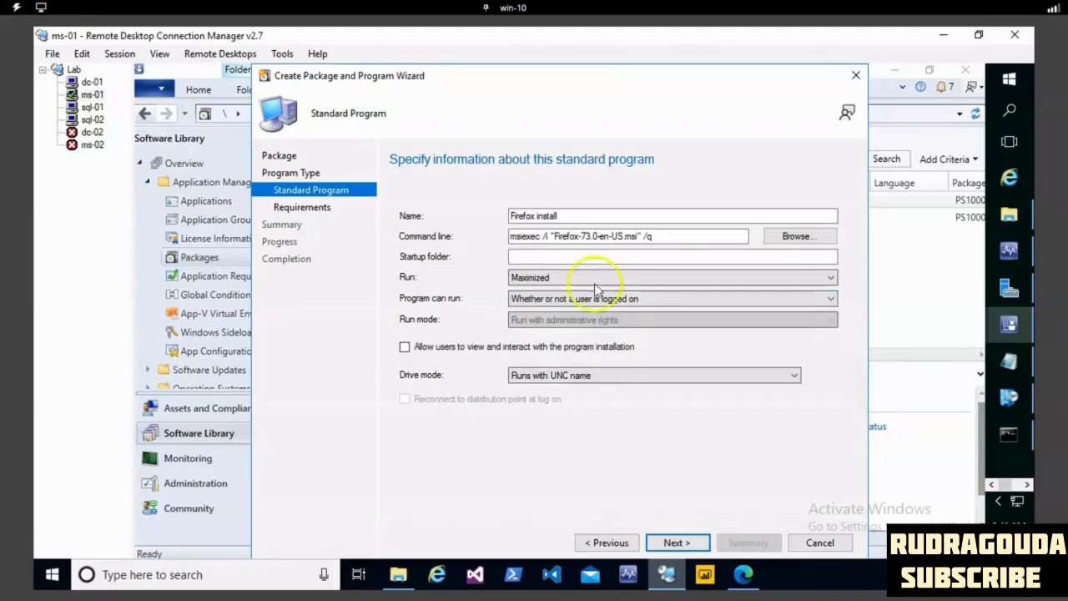
left_click(678, 542)
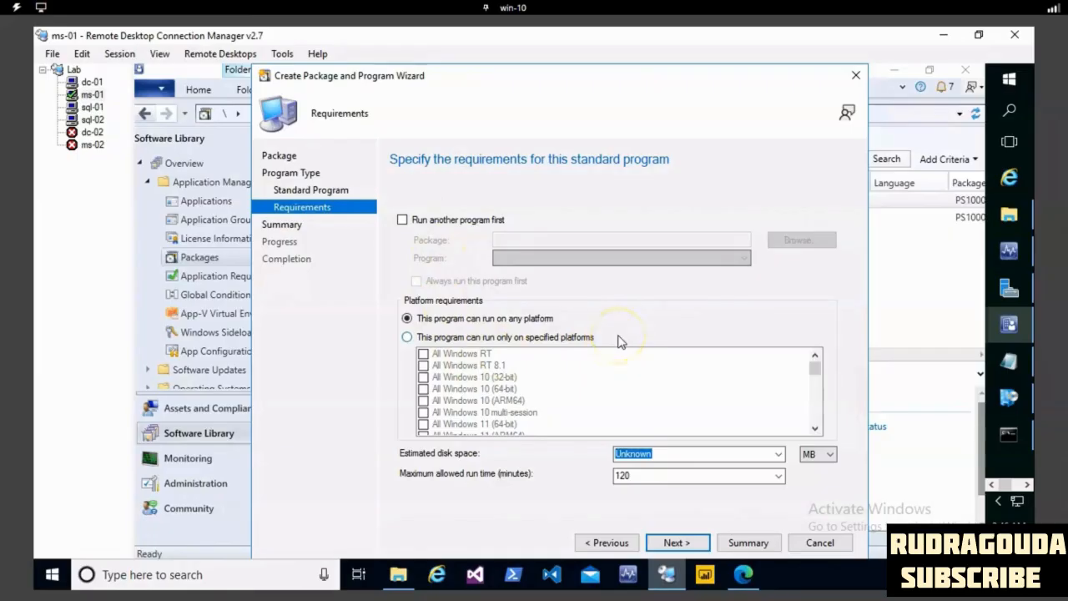
left_click(402, 221)
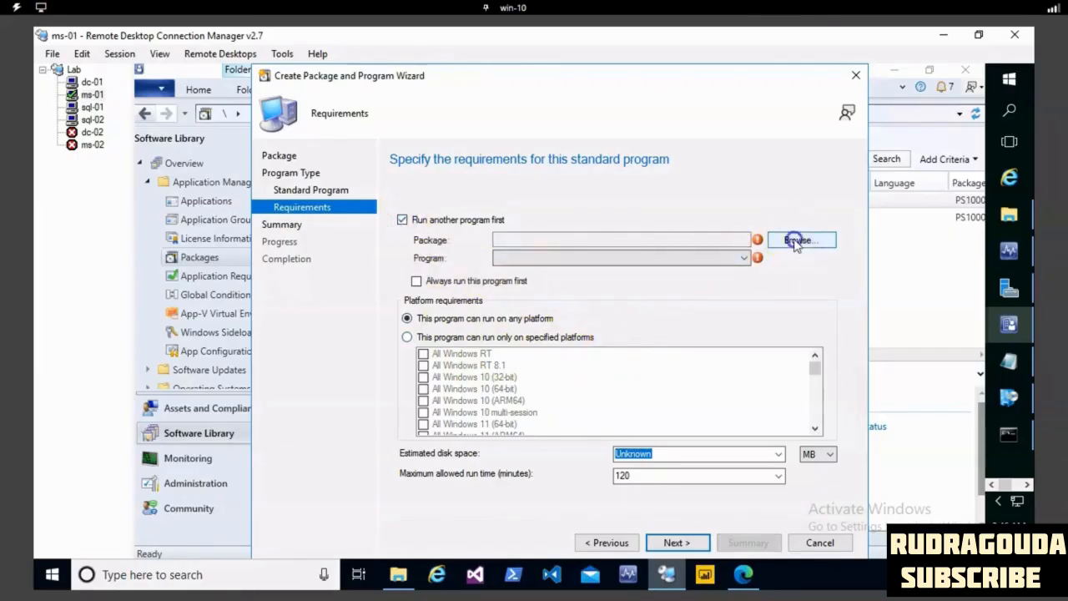
left_click(792, 241)
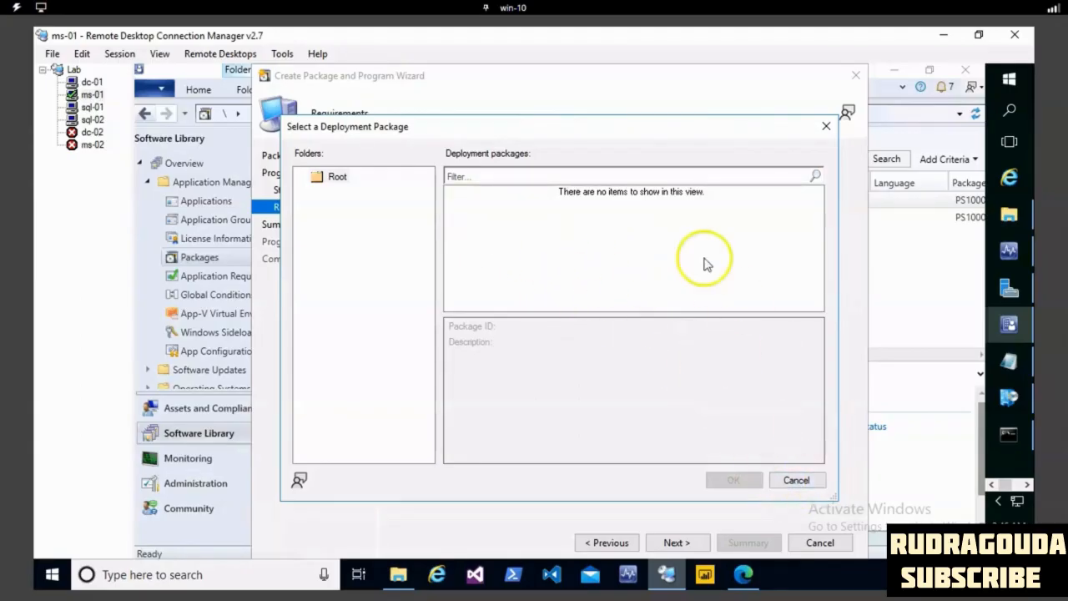
left_click(796, 481)
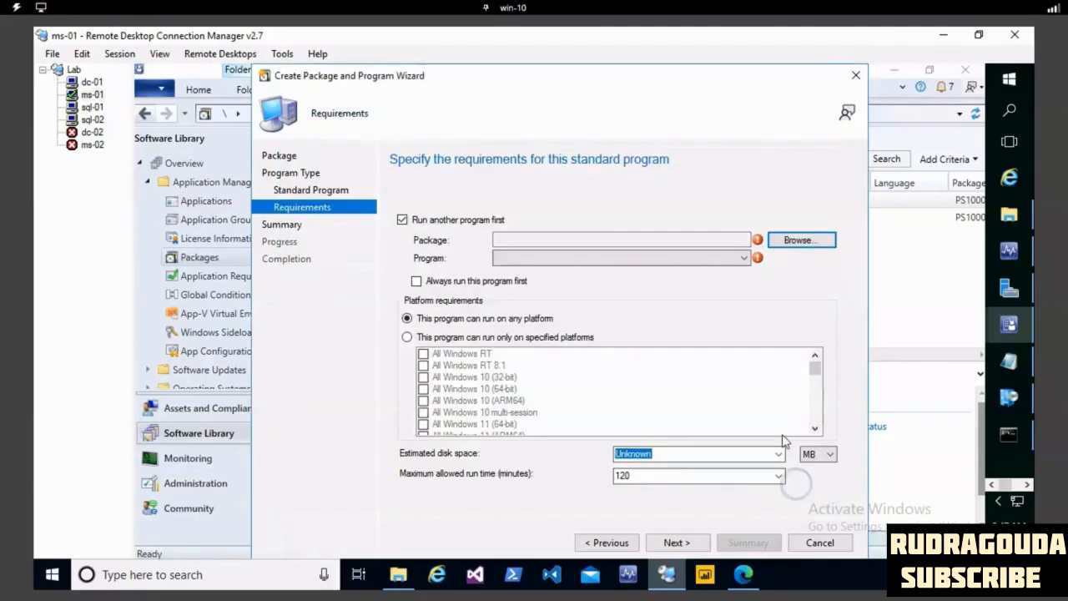
left_click(403, 220)
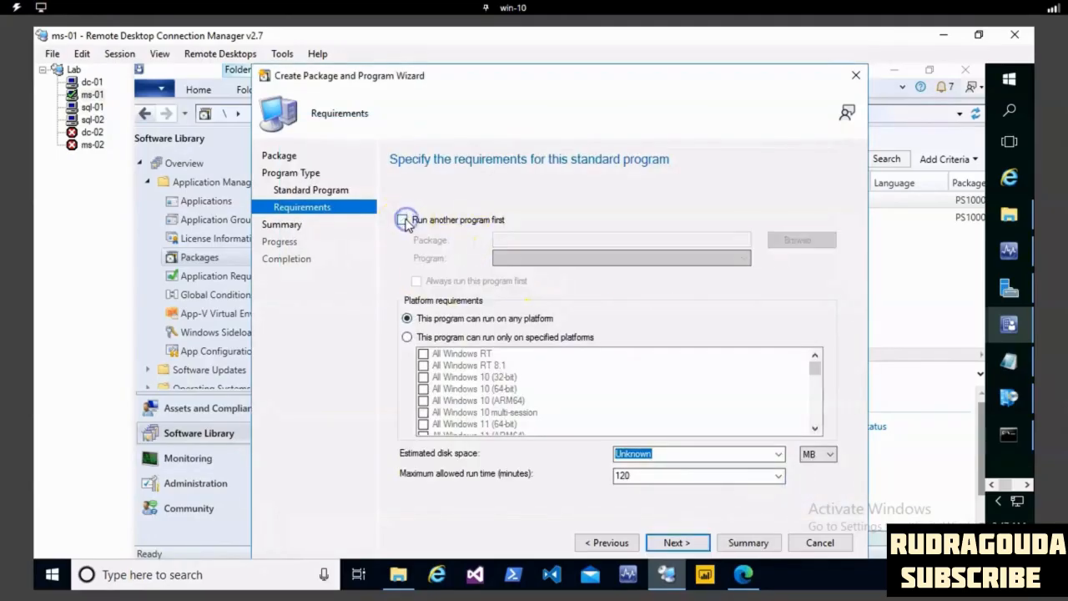
- Try limiting the program to Windows Server 2003 SP2 (64-bit), 2008 R2 (64-bit) and x64 2008 R2 Core, and switch back to any platform
left_click(409, 338)
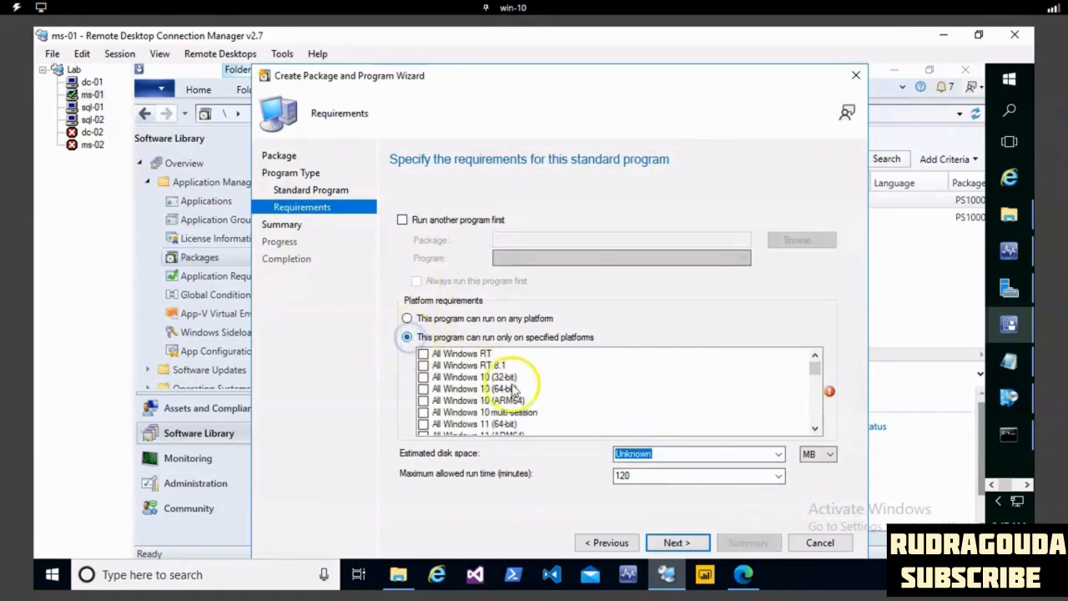
scroll(507, 389, "down", 2)
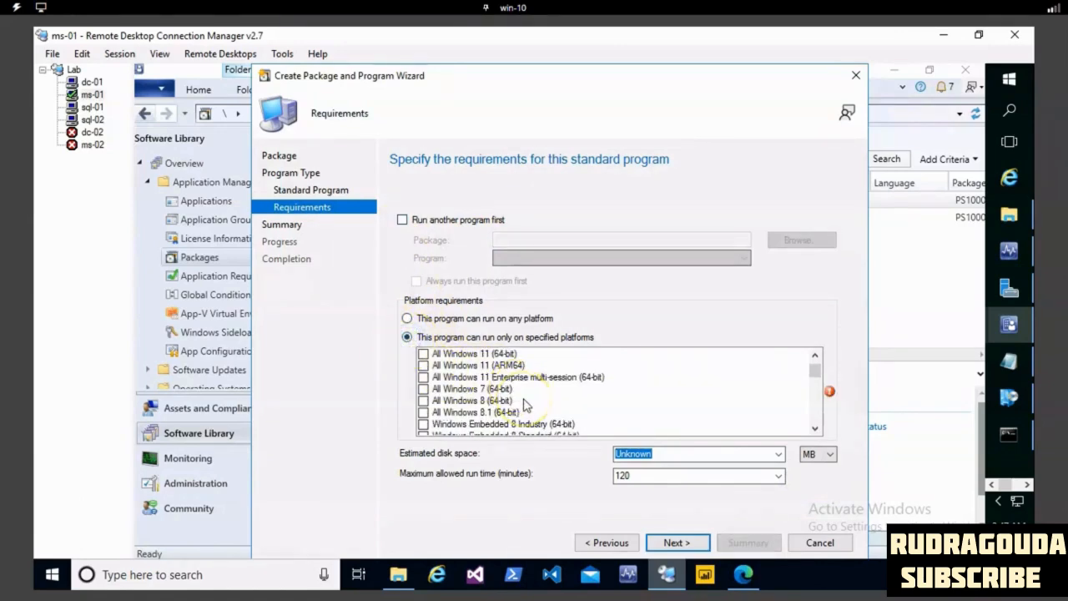
scroll(524, 404, "up", 2)
scroll(523, 404, "down", 2)
scroll(524, 404, "down", 5)
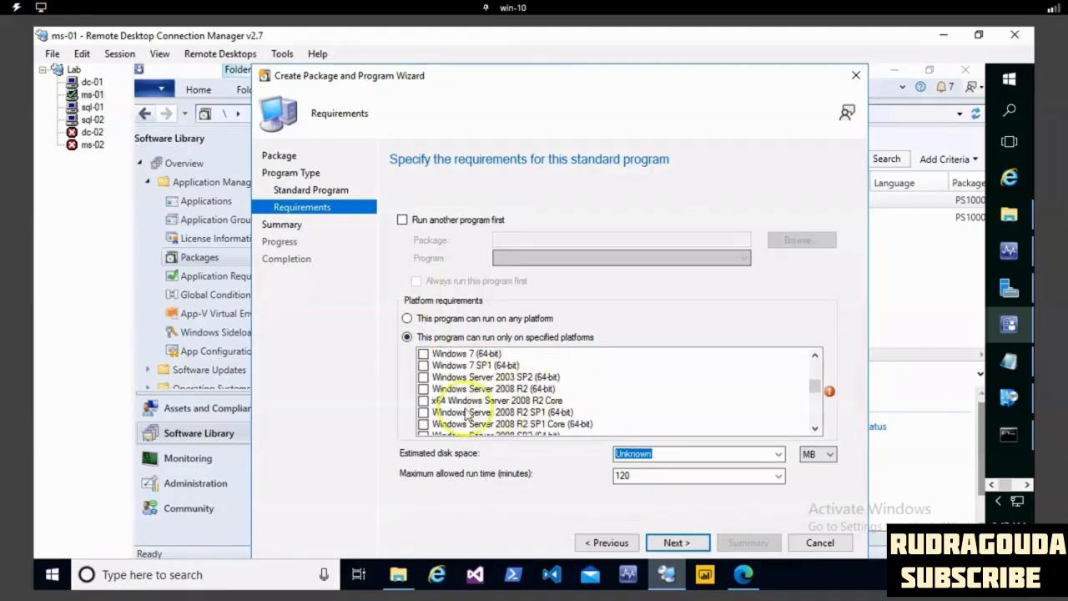
left_click(423, 376)
left_click(423, 389)
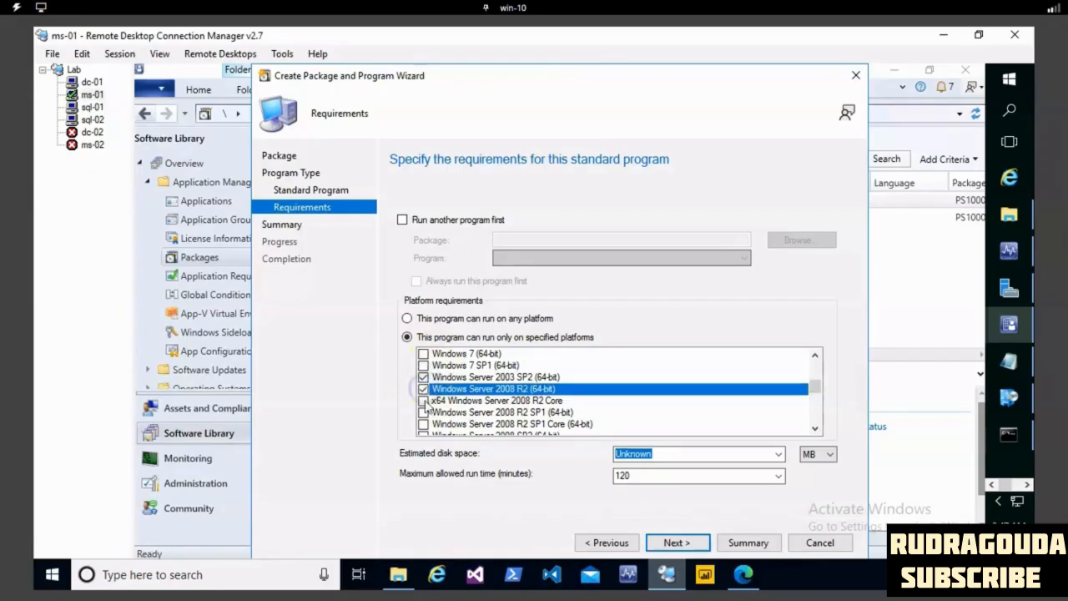
left_click(423, 400)
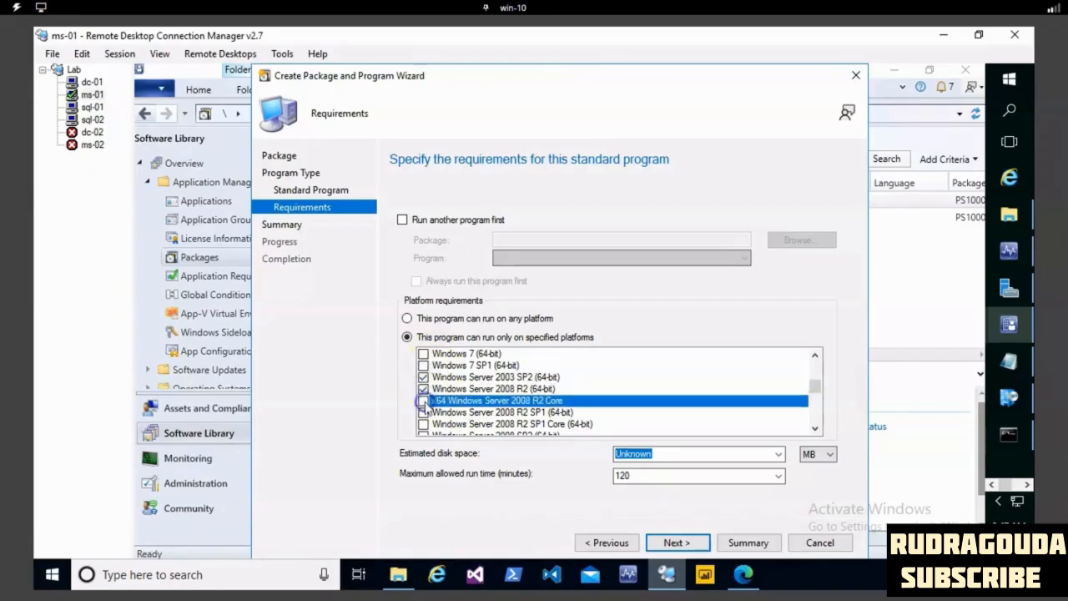
left_click(406, 318)
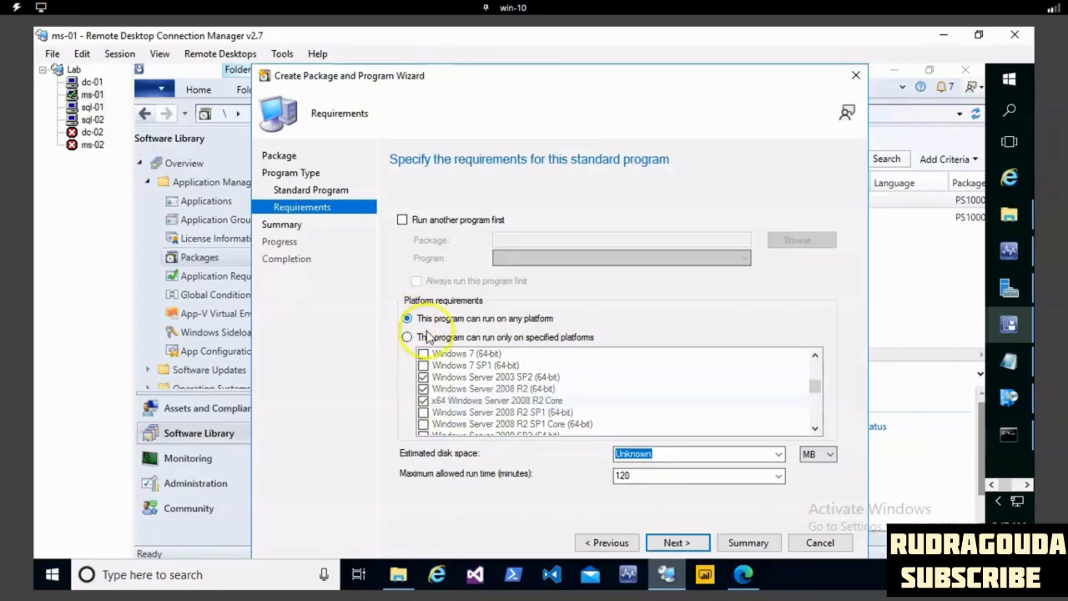
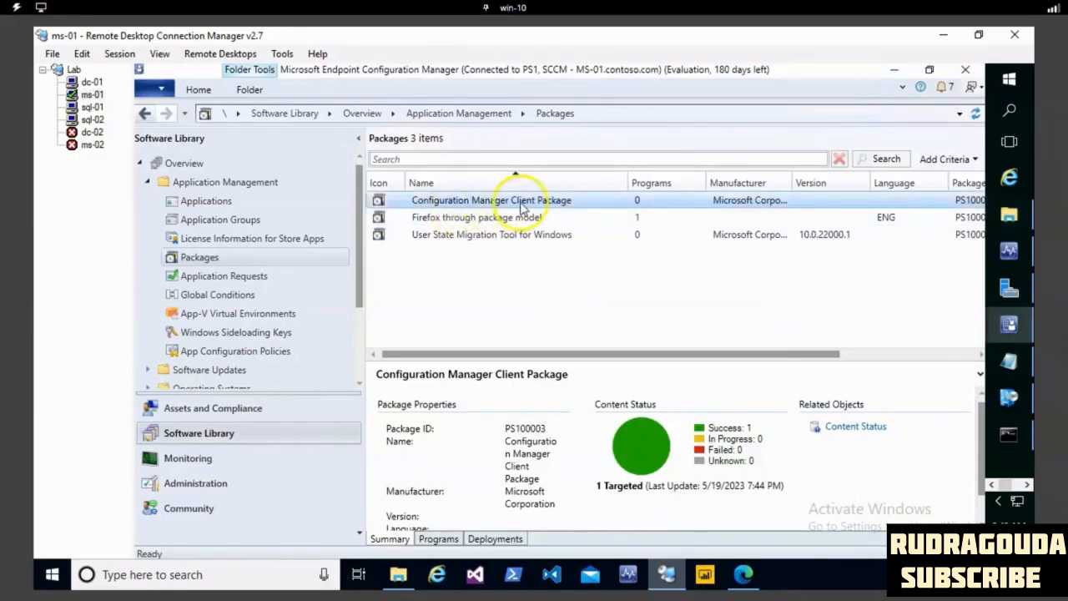
- Review the programs of the Configuration Manager Client and Firefox packages, widening the Command Line column to read the Firefox install command in full
left_click(439, 539)
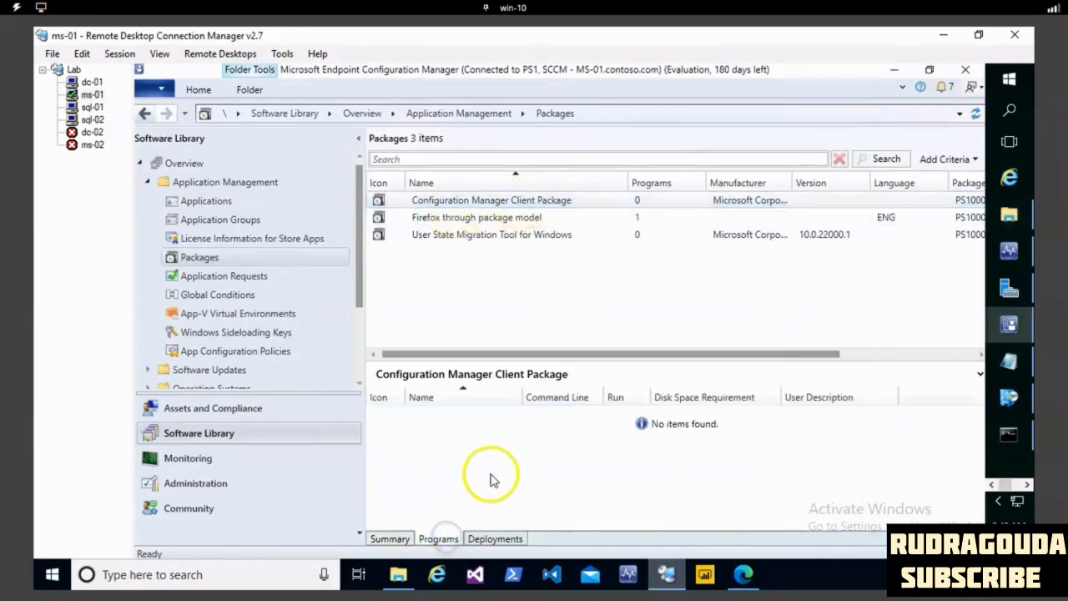
left_click(399, 540)
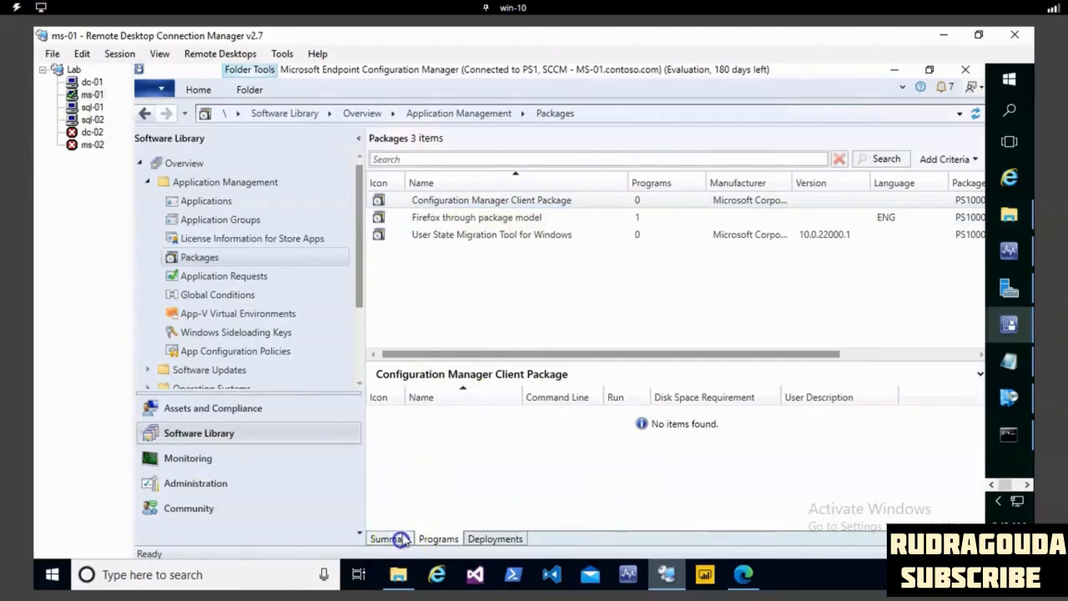
left_click(475, 221)
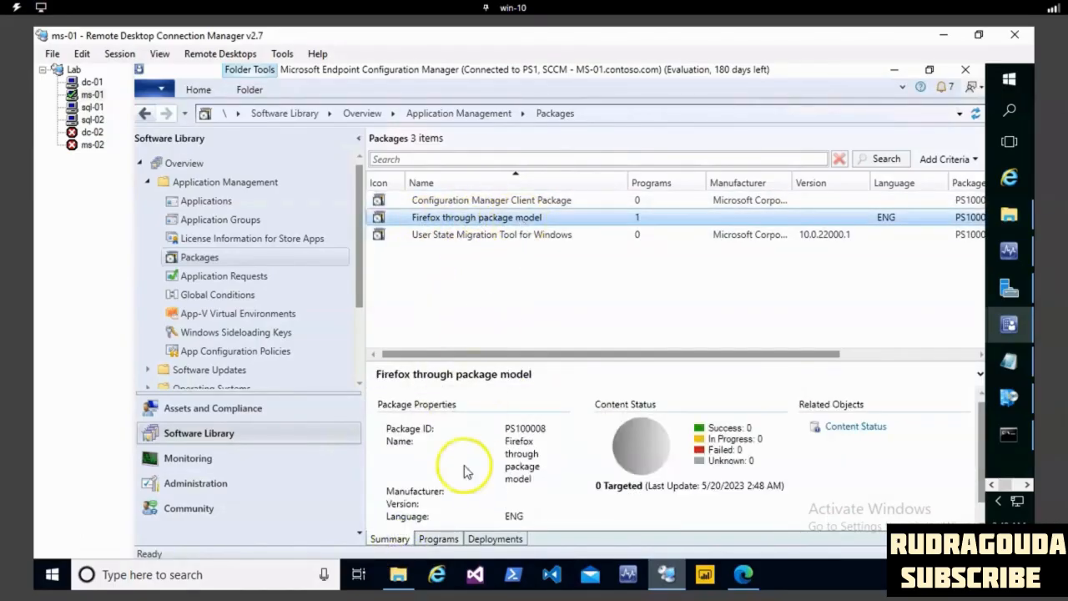
left_click(439, 538)
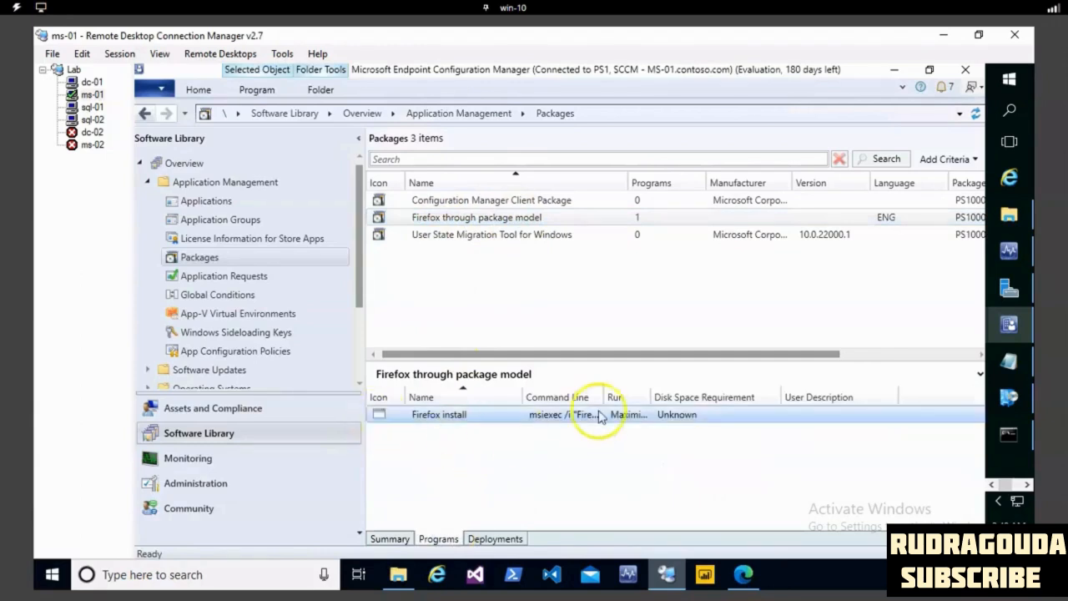
left_click_drag(606, 397, 813, 397)
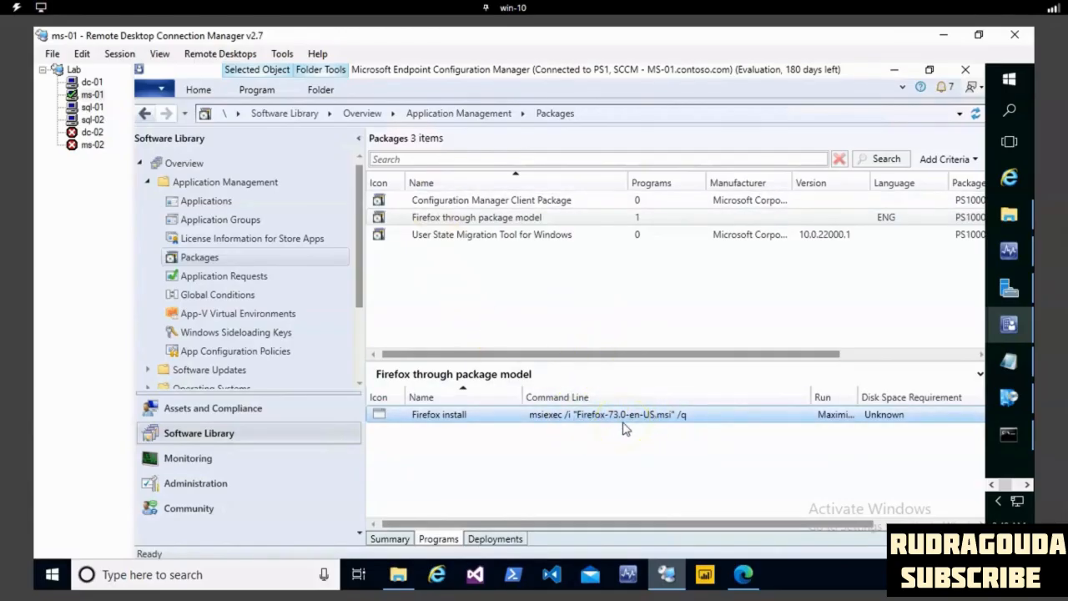
- Start creating another standard program for the Firefox through package model package and name it uninstall firefox
left_click(470, 219)
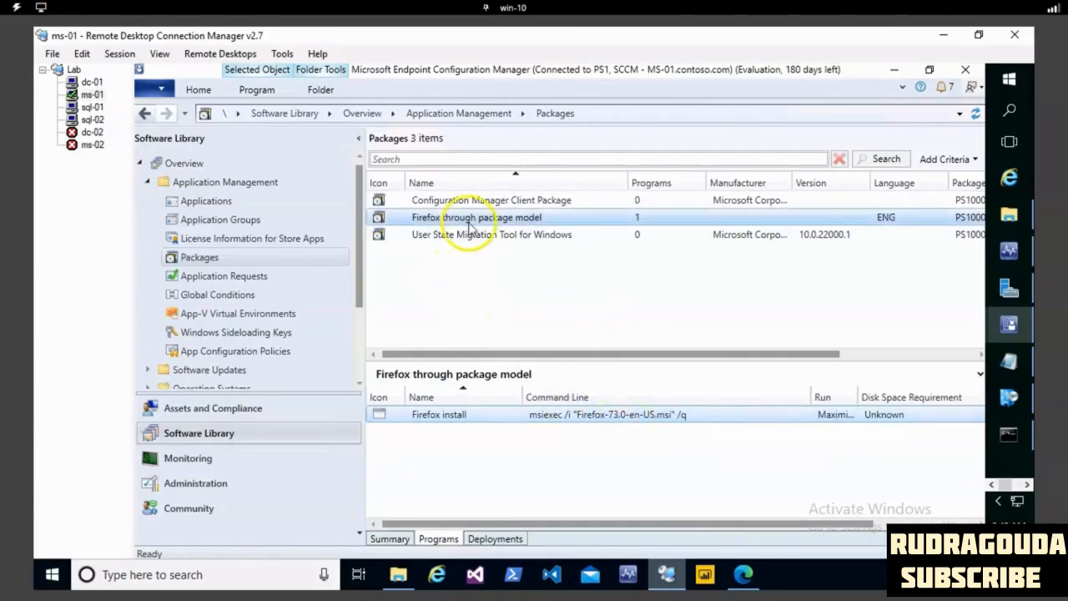
right_click(470, 222)
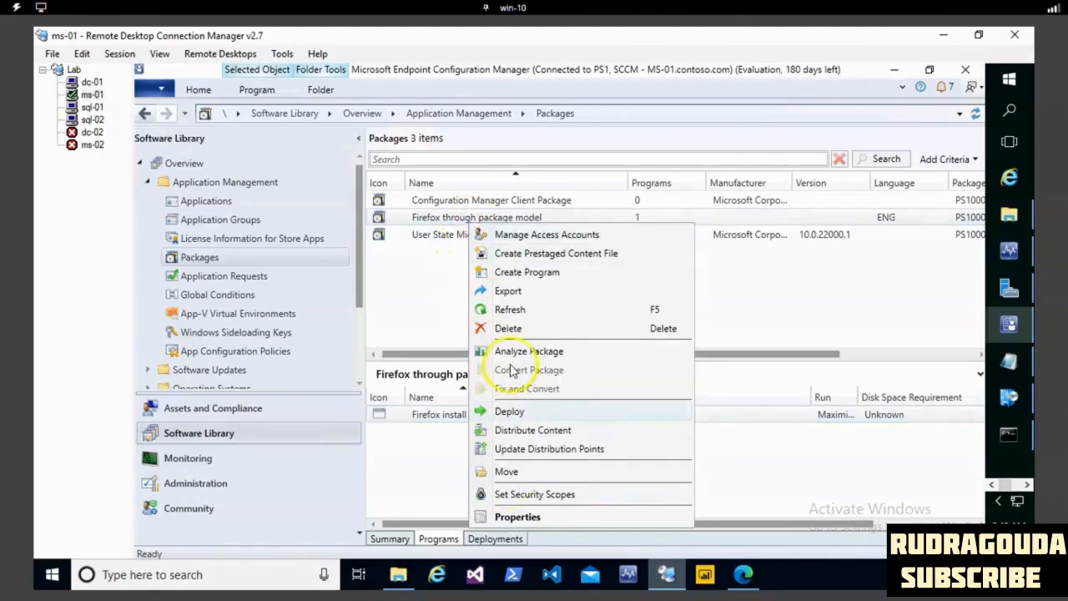
left_click(531, 273)
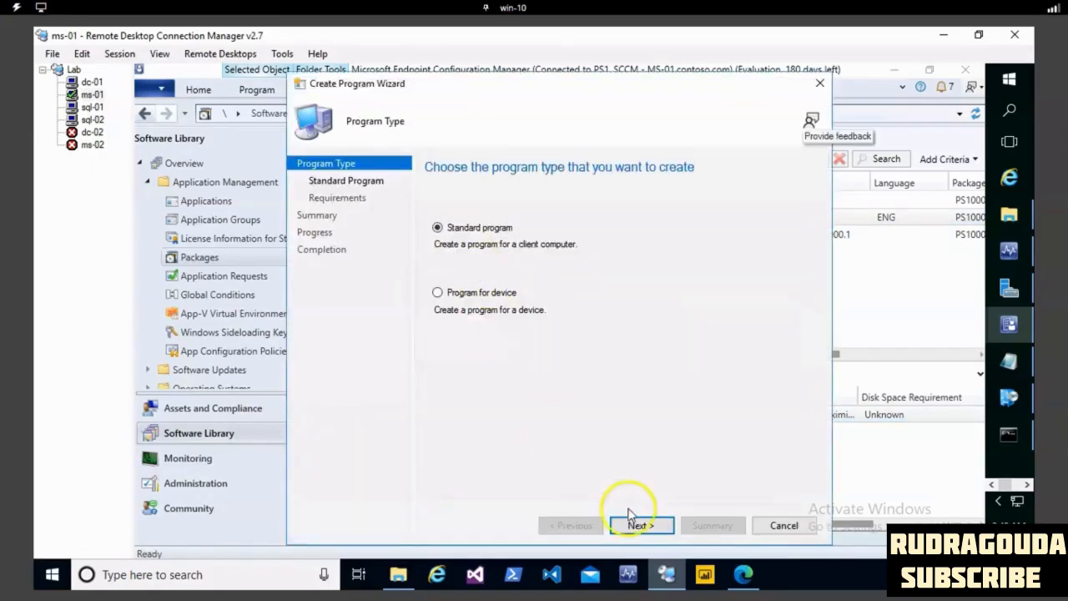
left_click(642, 526)
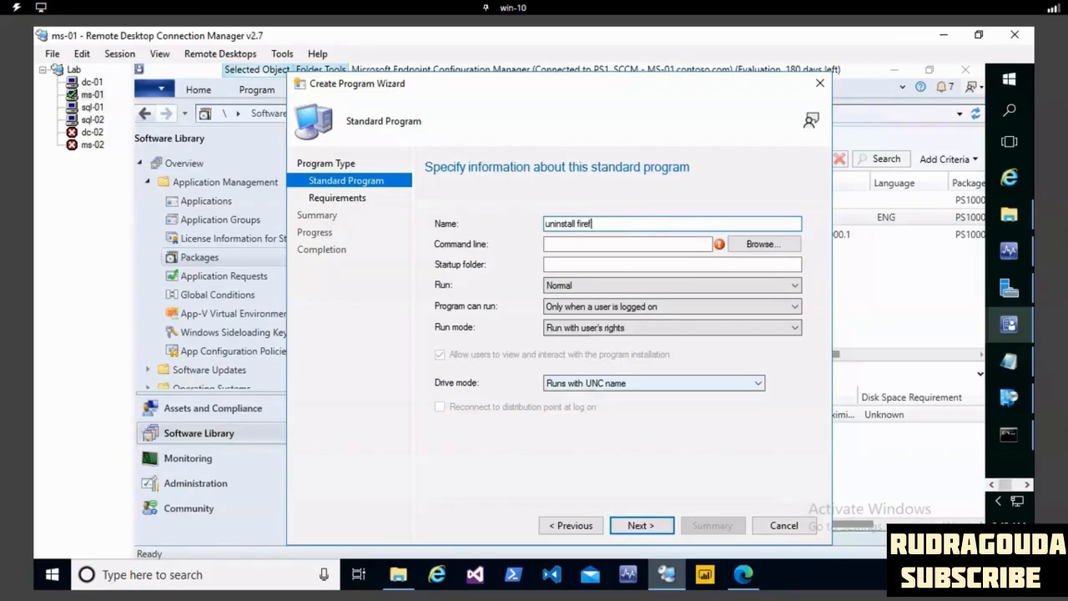
- Copy the uninstall command from Notepad and paste msiexec /X "Firefox-73.0-en-US.msi" /q as the program's command line
left_click(655, 244)
left_click(1008, 361)
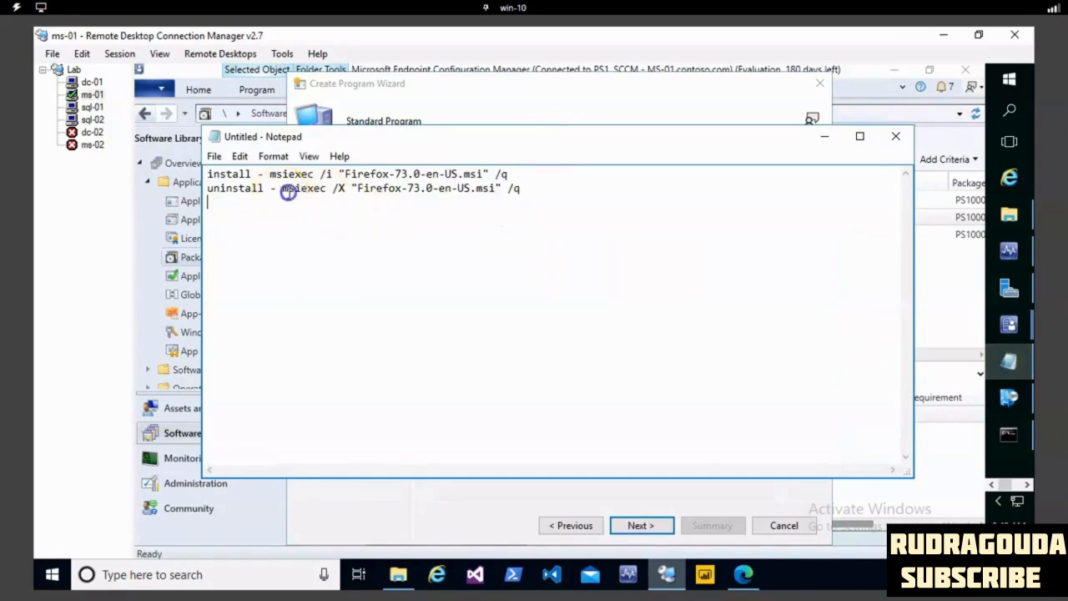
left_click_drag(281, 189, 486, 200)
key("ctrl+c")
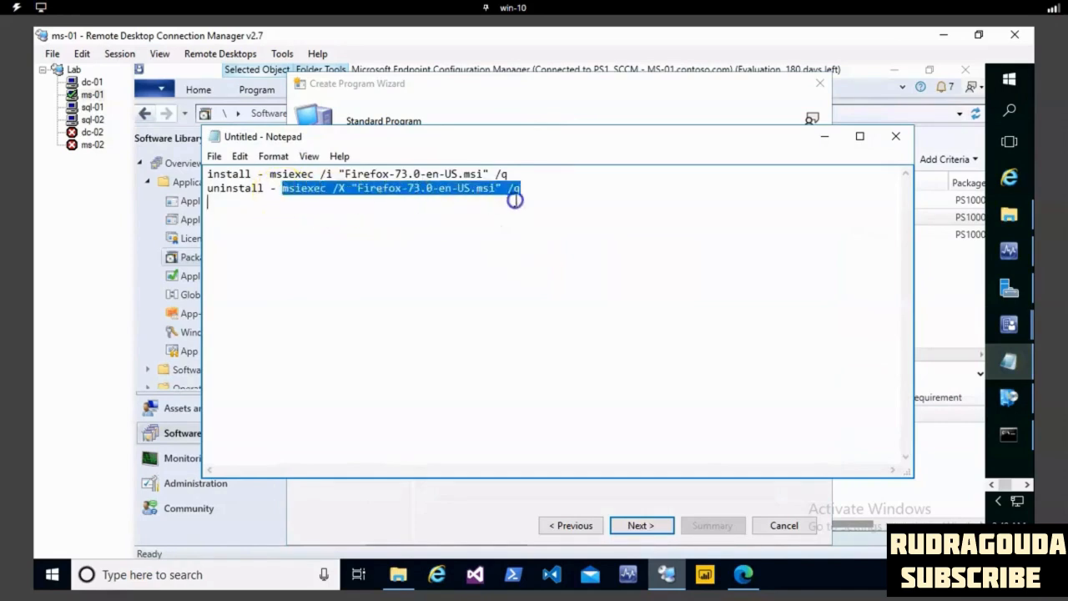
left_click(824, 137)
key("ctrl+v")
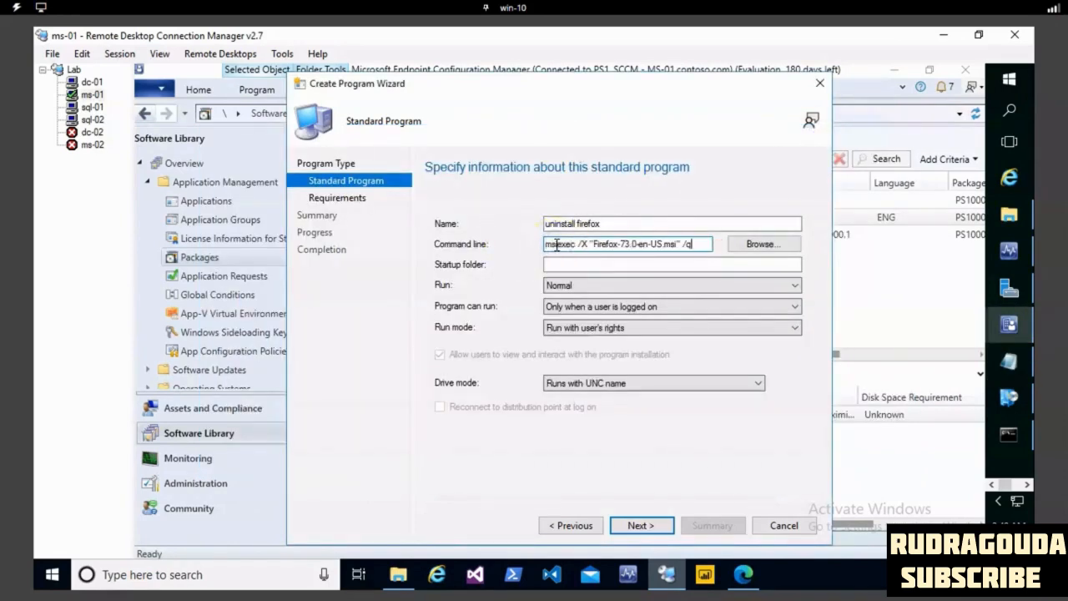
- Allow the uninstall program to run whether or not a user is logged on
left_click(573, 285)
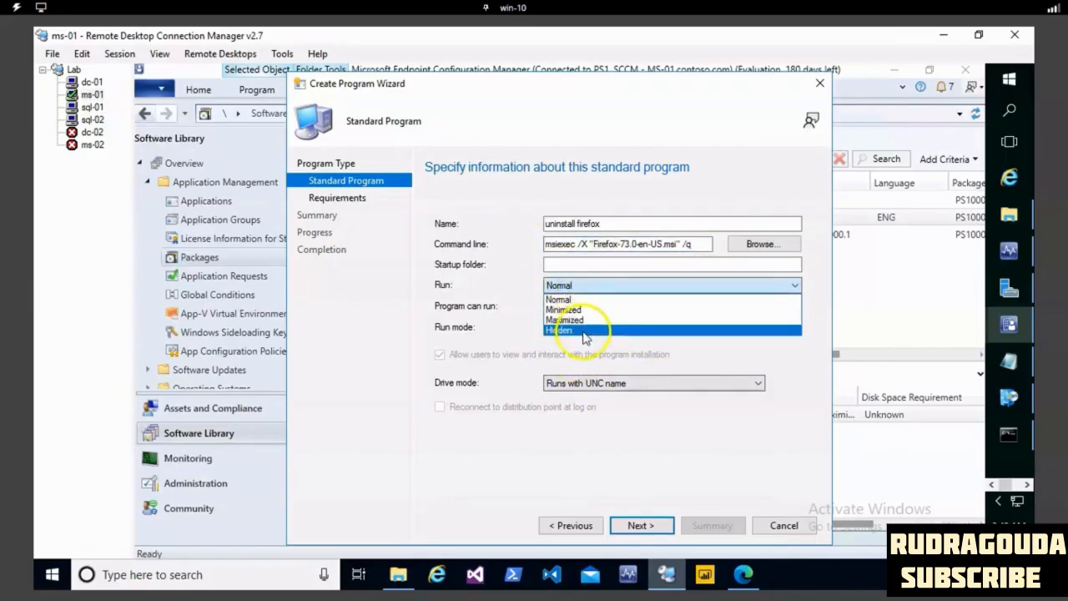
left_click(517, 305)
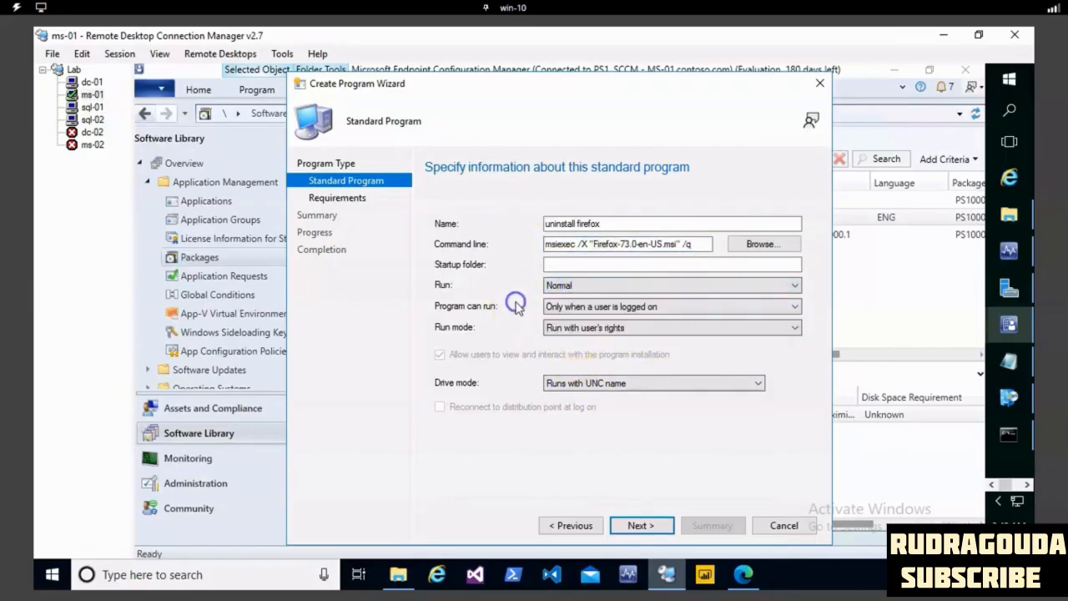
left_click(561, 307)
left_click(569, 332)
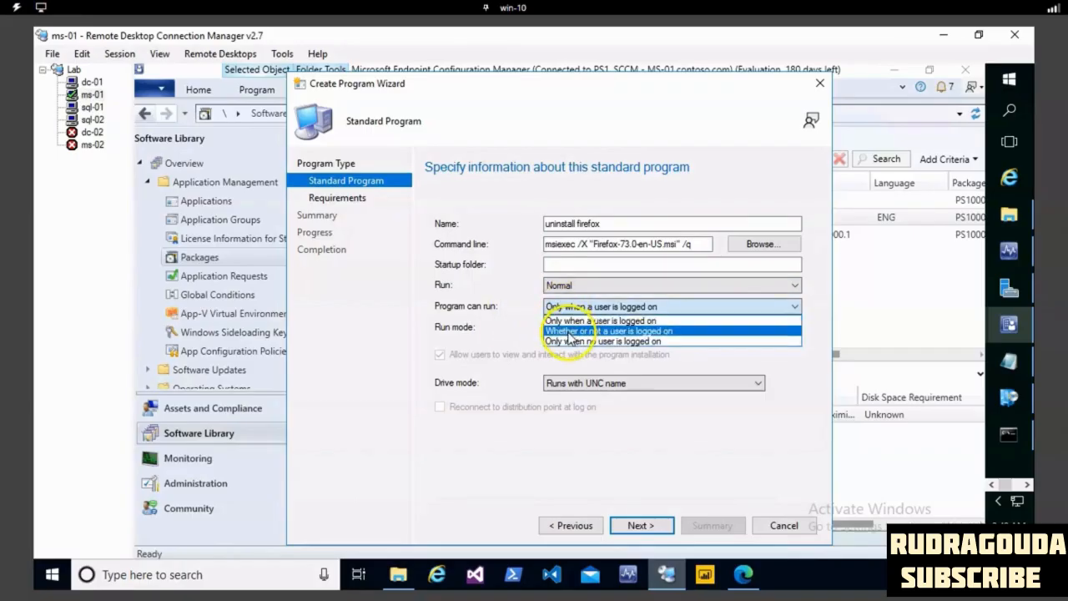
left_click(622, 330)
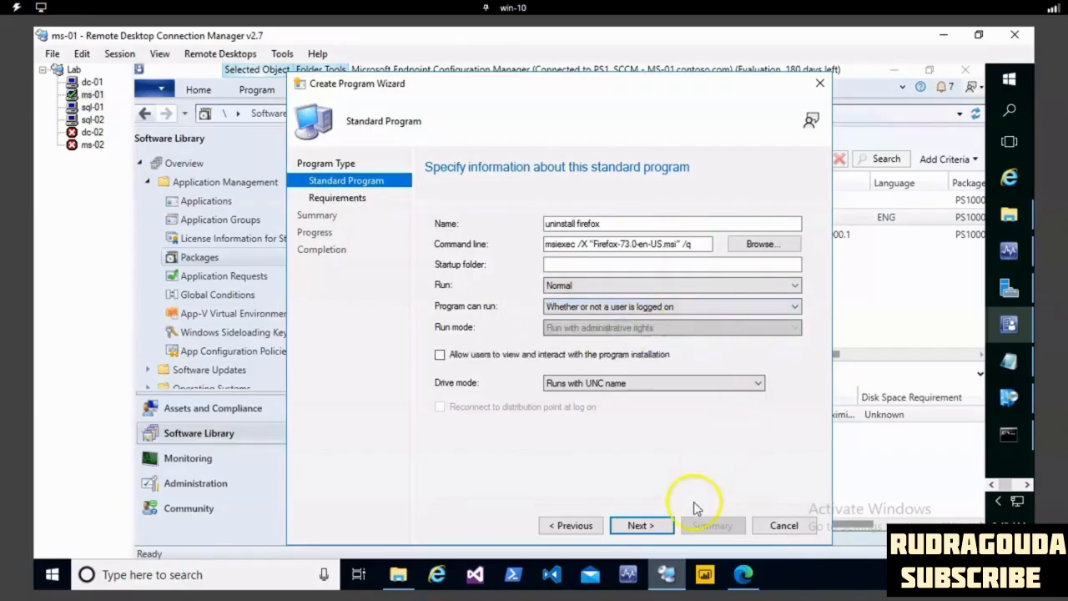
- Accept the default requirements for any platform and finish creating the uninstall program
left_click(652, 528)
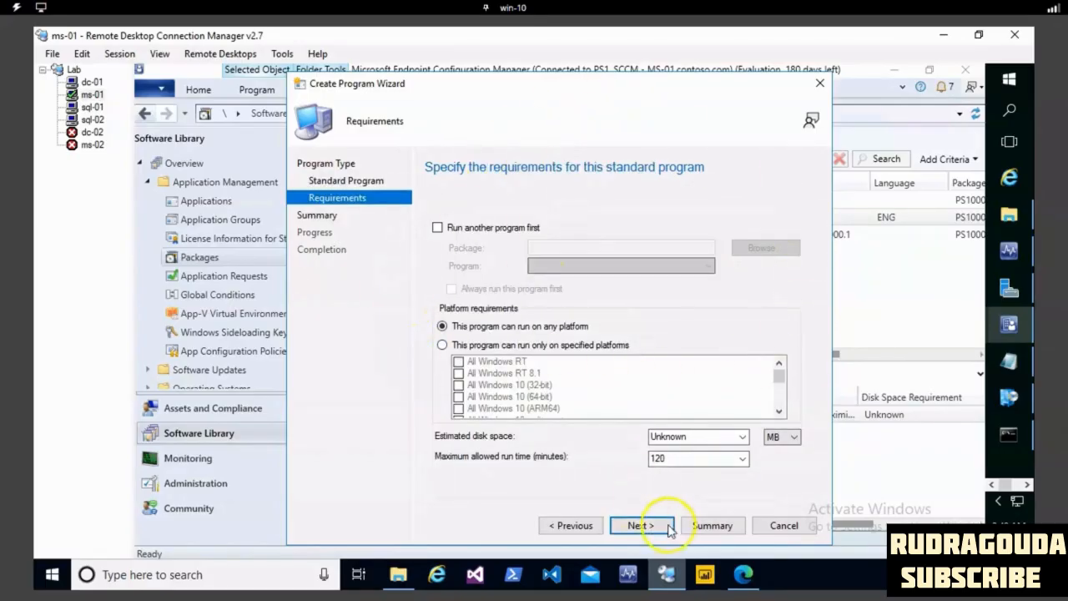
left_click(641, 526)
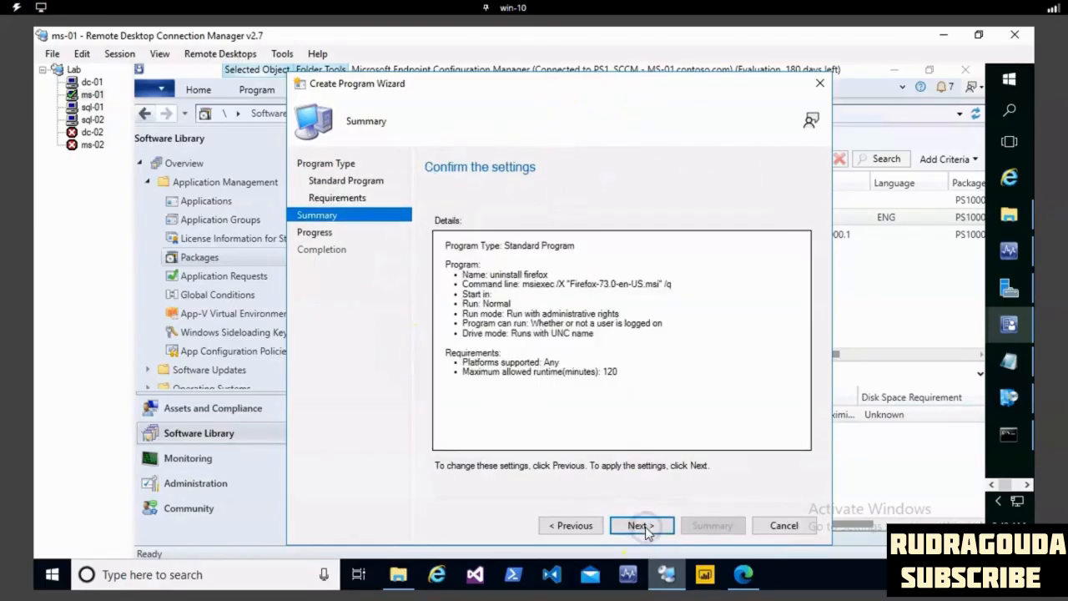
left_click(641, 526)
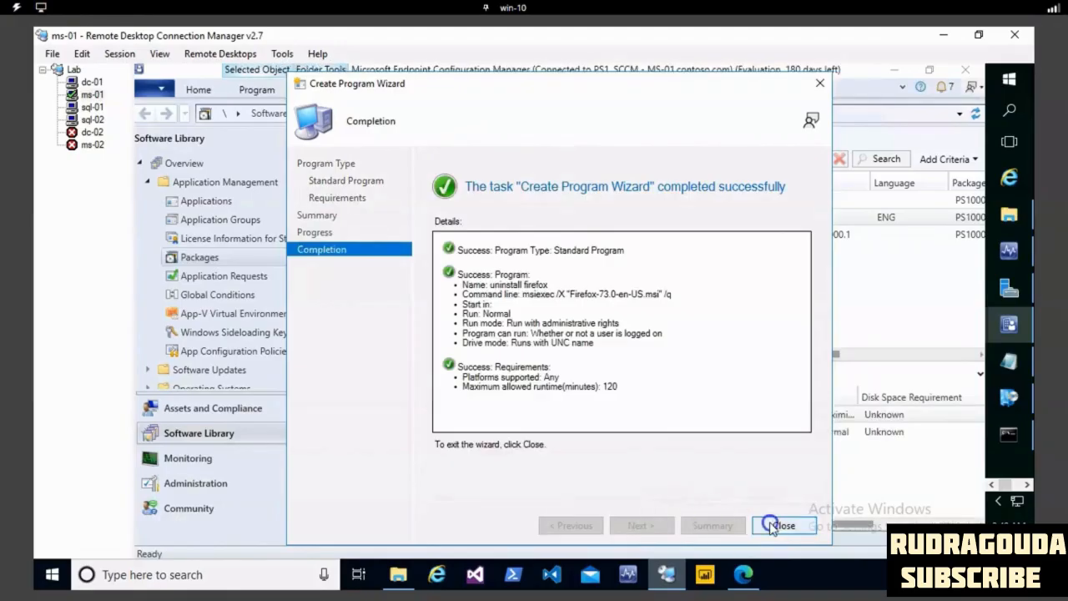
left_click(774, 524)
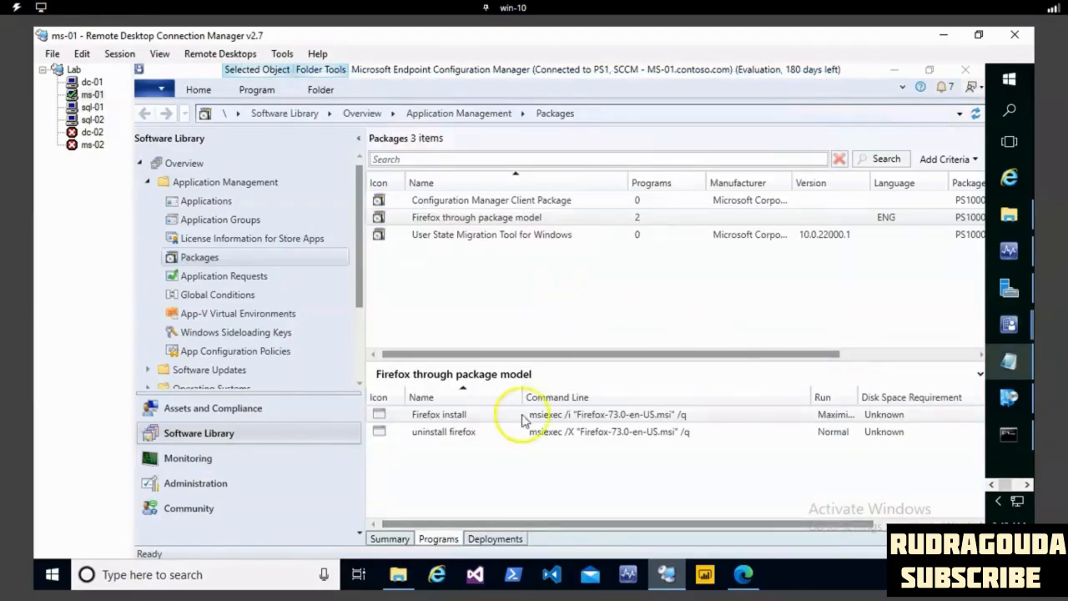
left_click(387, 538)
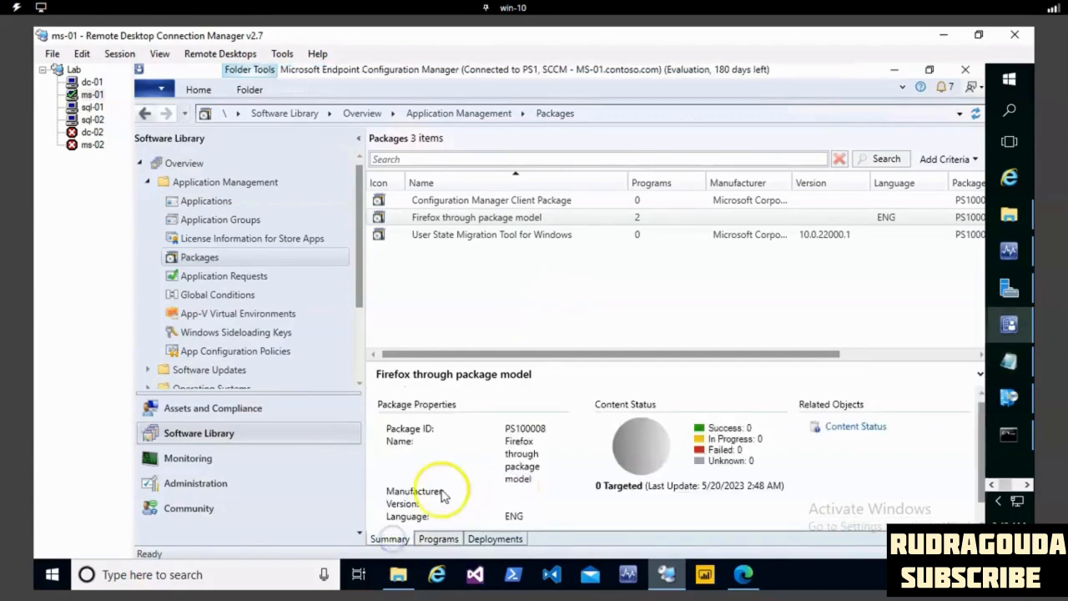
left_click(499, 218)
right_click(499, 218)
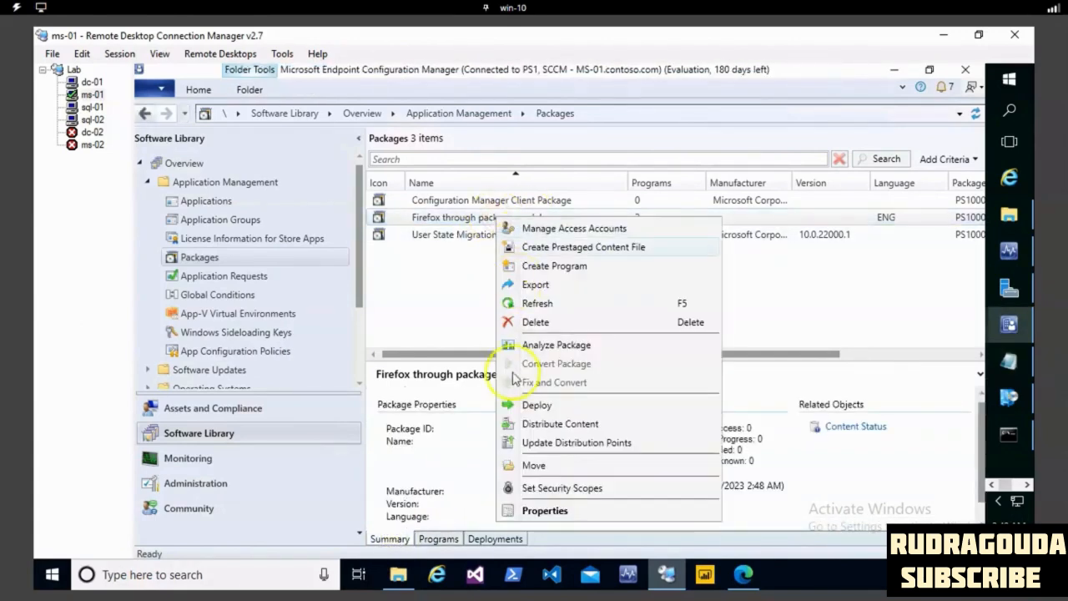
left_click(546, 425)
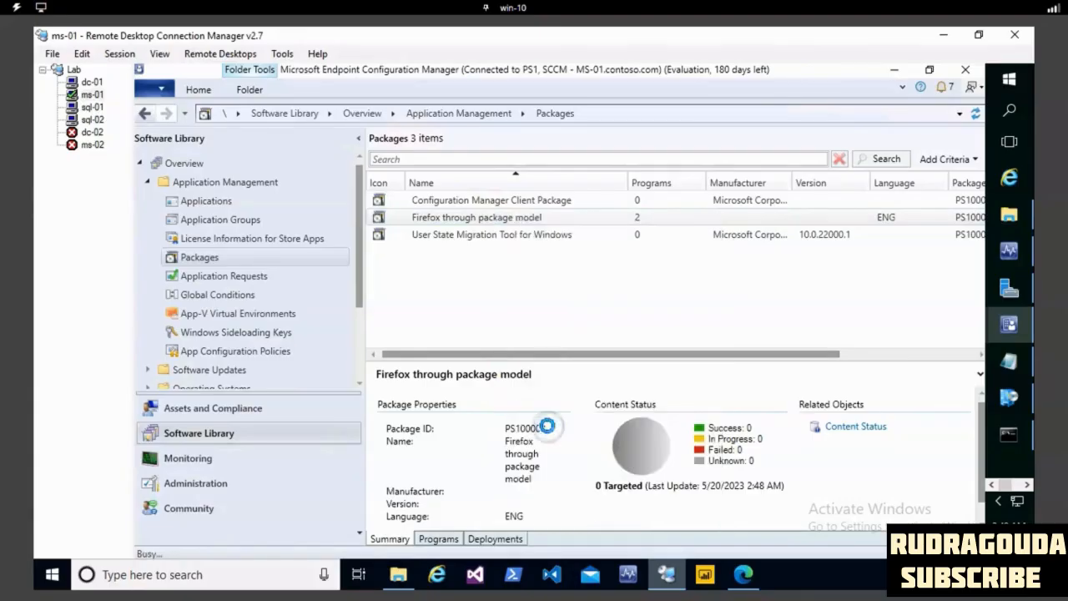
left_click(784, 526)
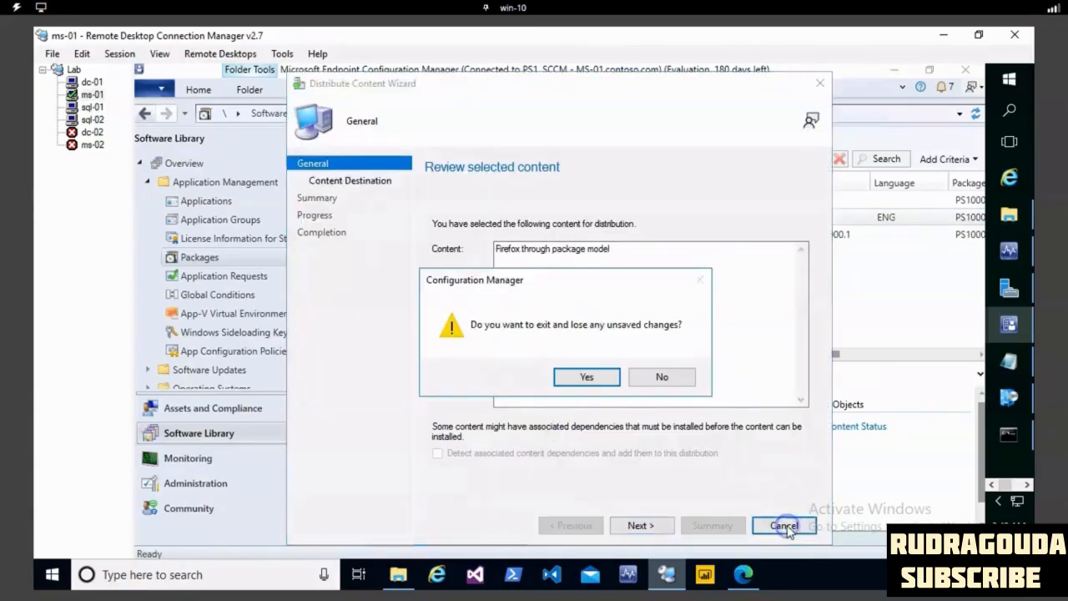
left_click(586, 377)
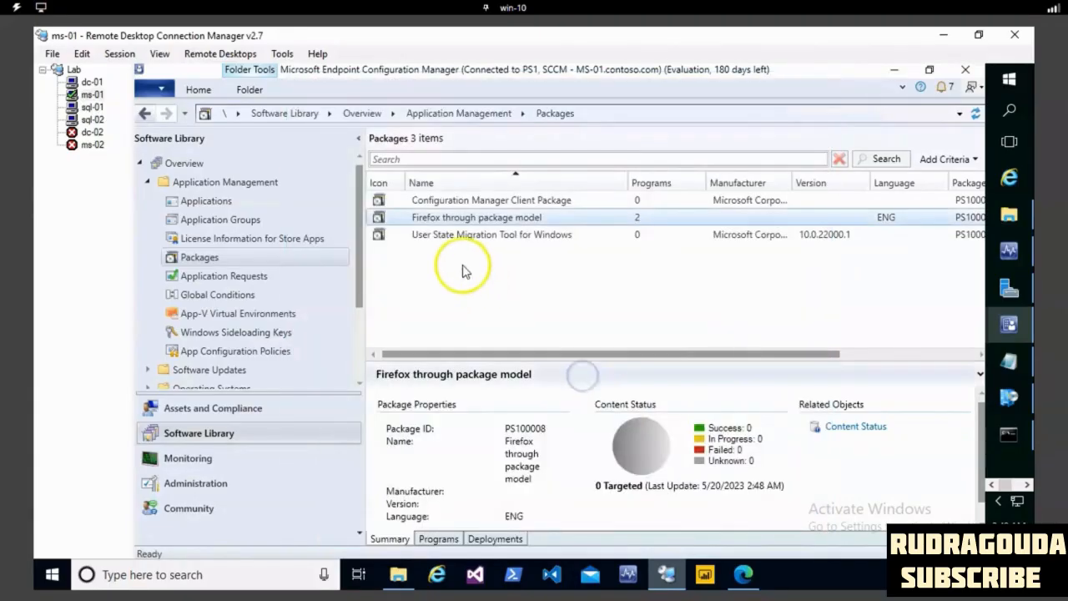
- Distribute the content of the Firefox through package model package to the MS-01.CONTOSO.COM distribution point
right_click(455, 221)
left_click(507, 429)
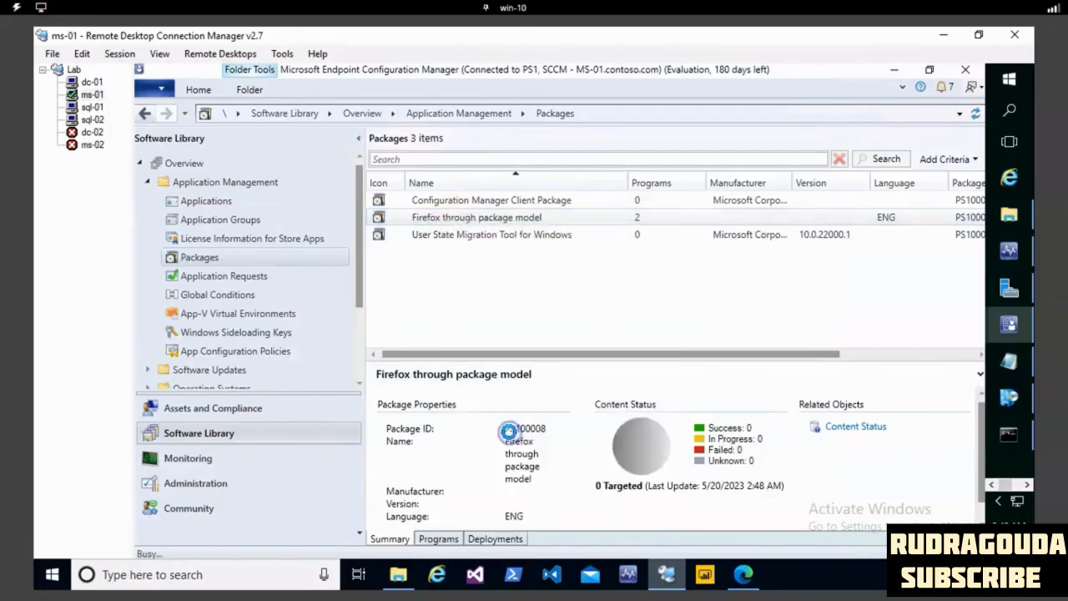
left_click(640, 525)
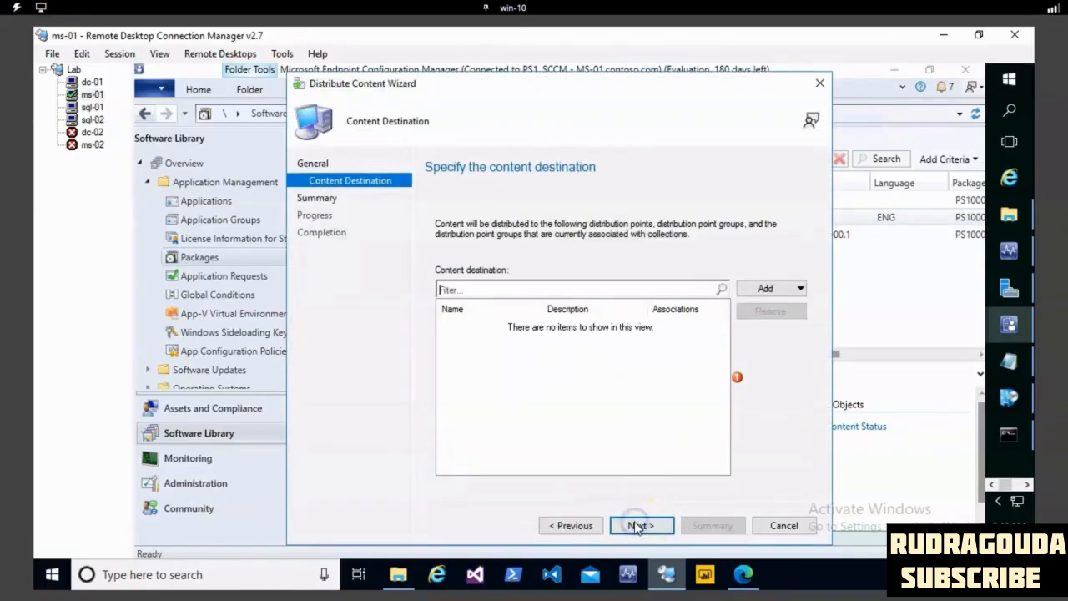
left_click(764, 288)
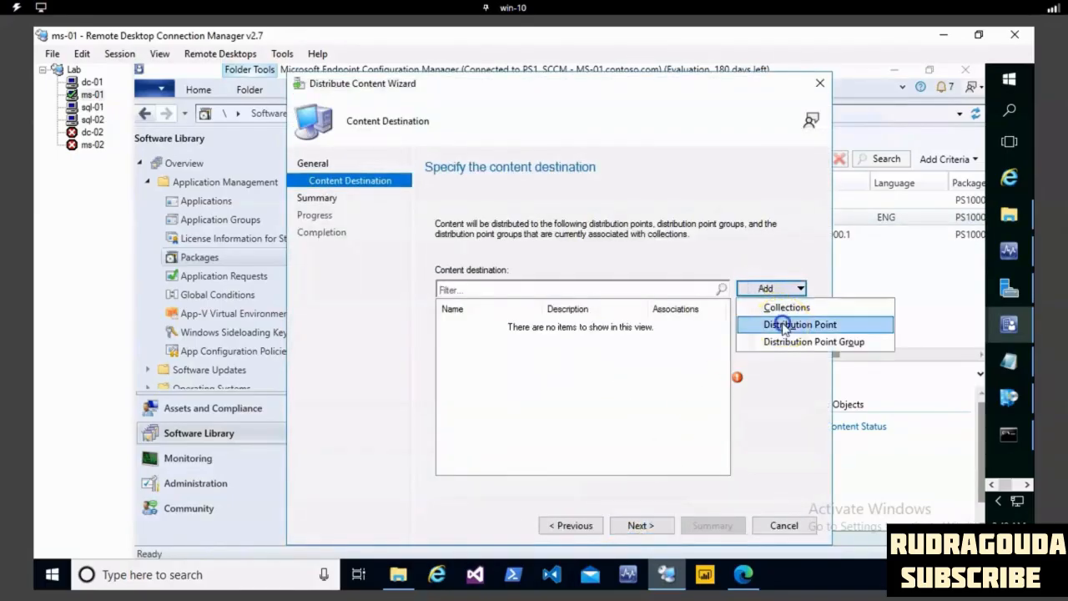
left_click(781, 322)
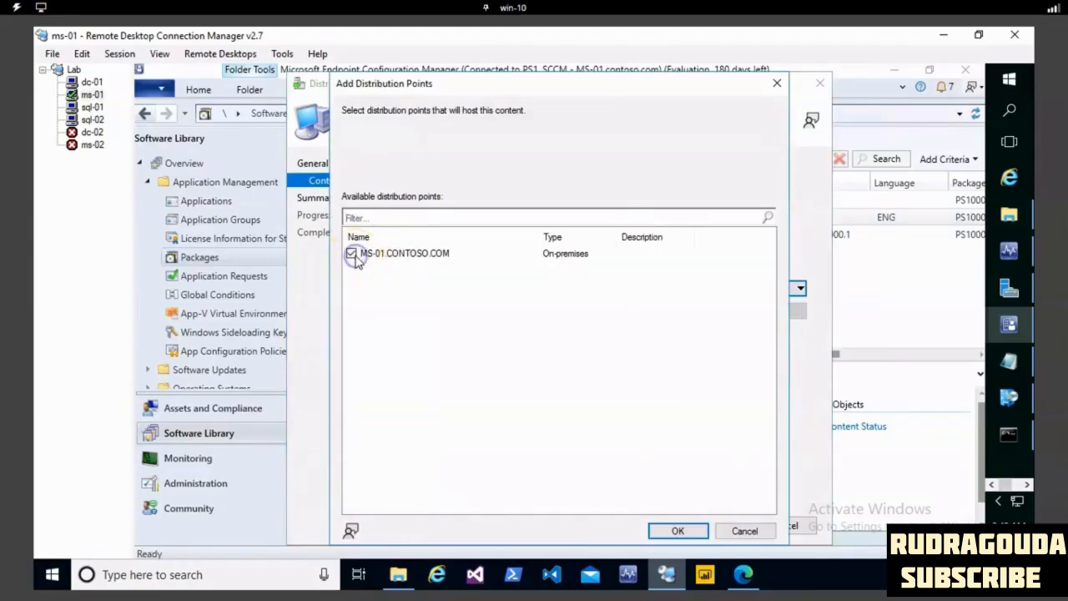
left_click(678, 530)
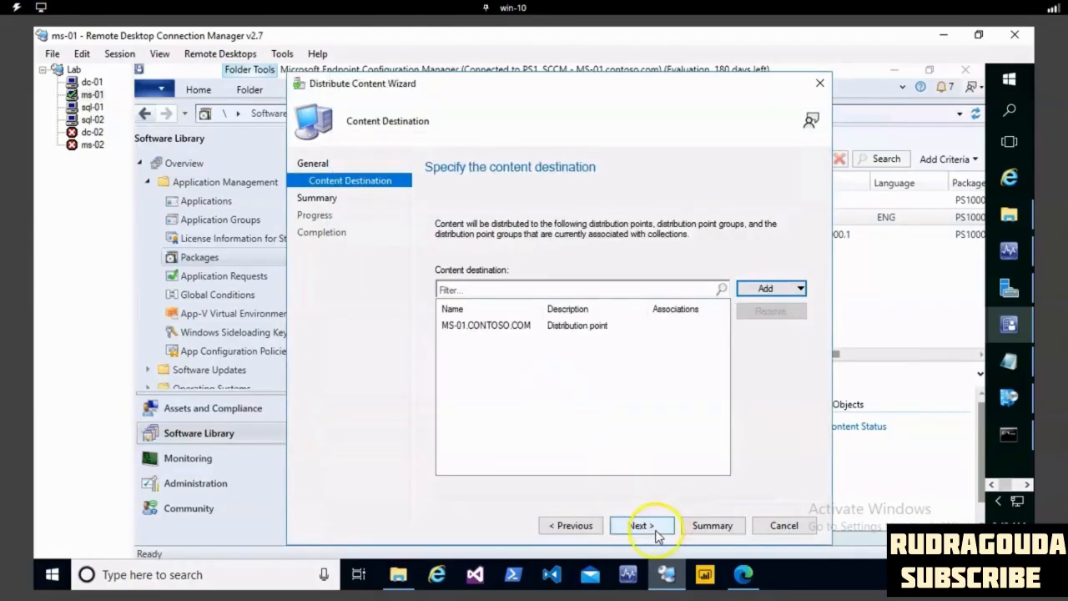
left_click(654, 531)
left_click(655, 530)
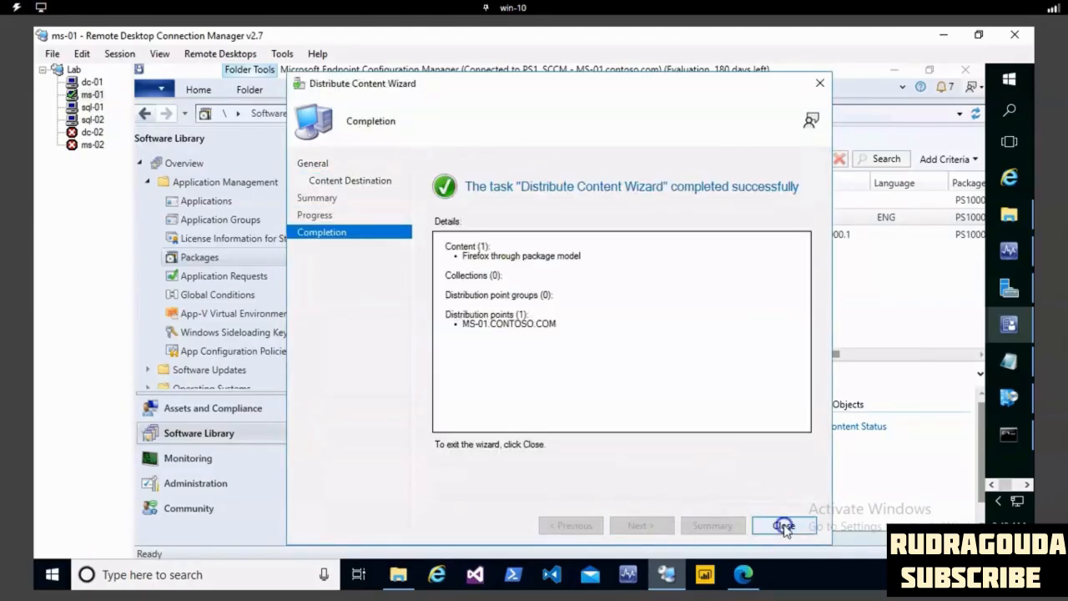
left_click(784, 526)
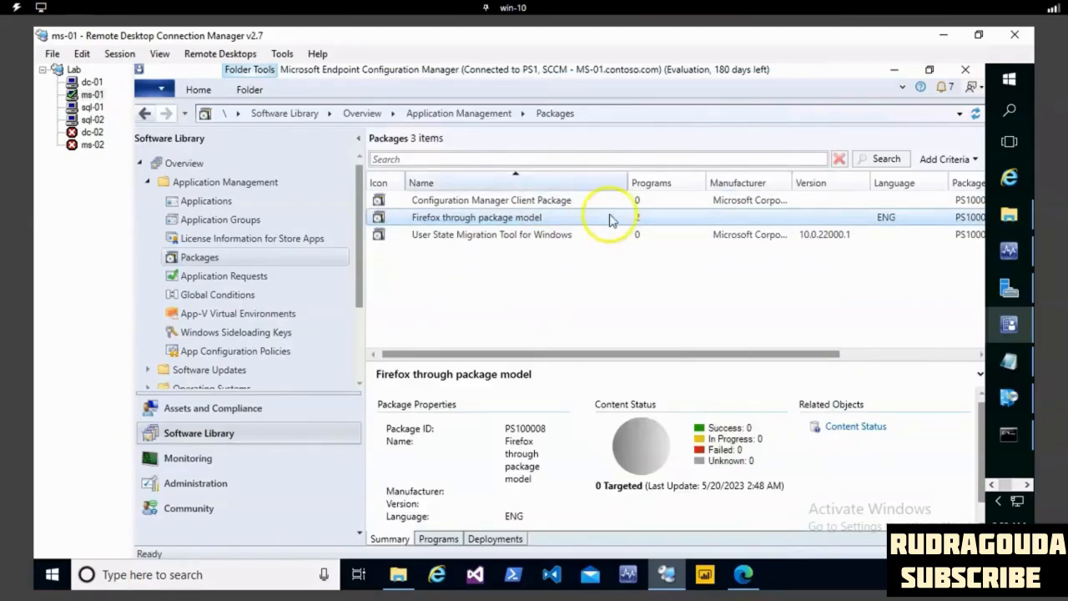
- Start deploying the Firefox through package model package and choose the Firefox install program as the software
left_click(486, 219)
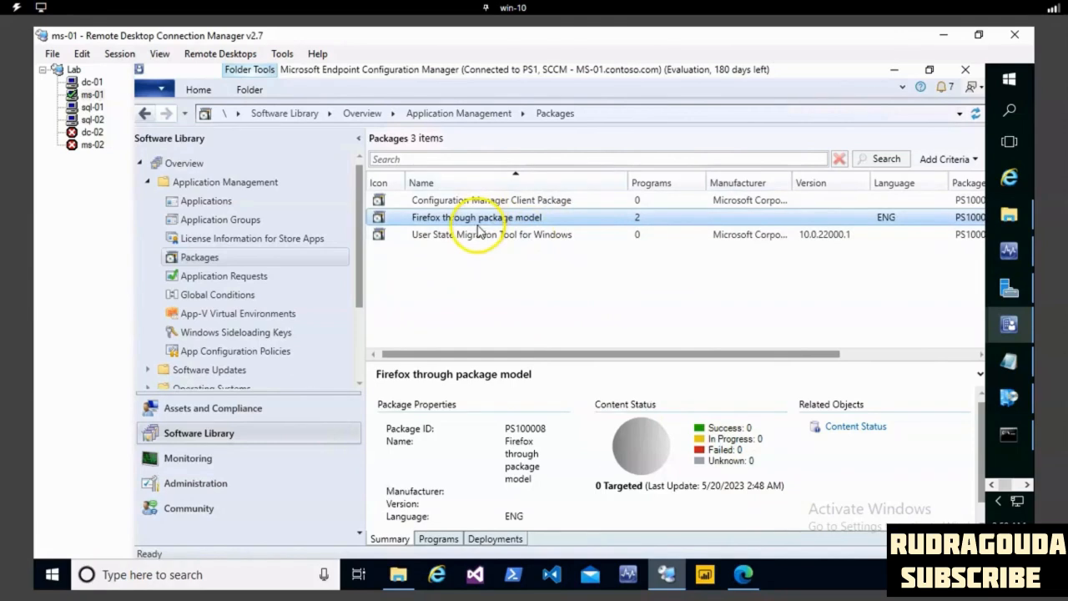
right_click(473, 220)
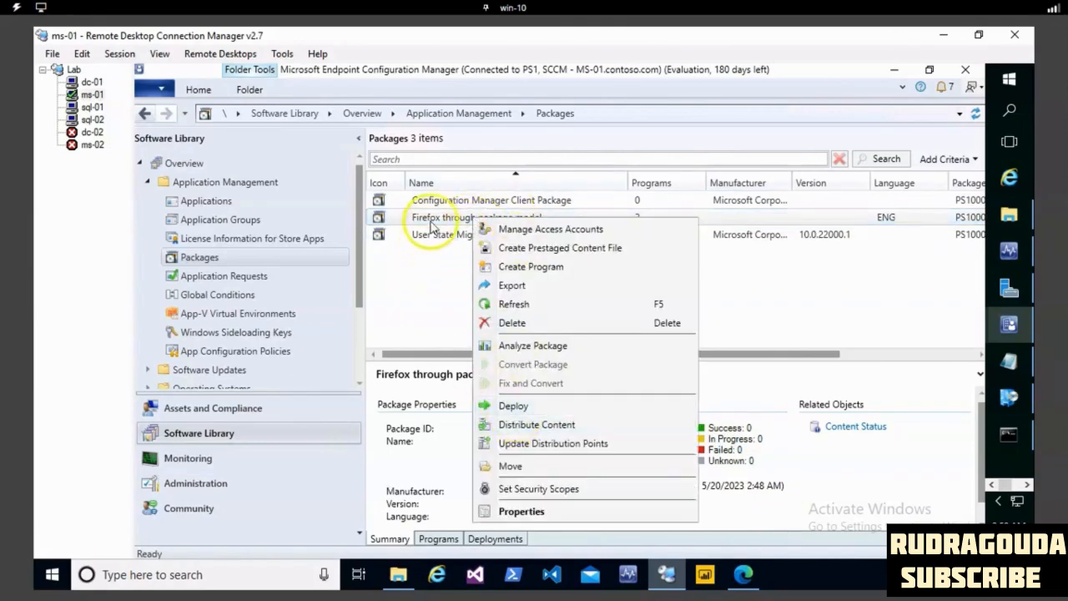
left_click(425, 215)
right_click(428, 217)
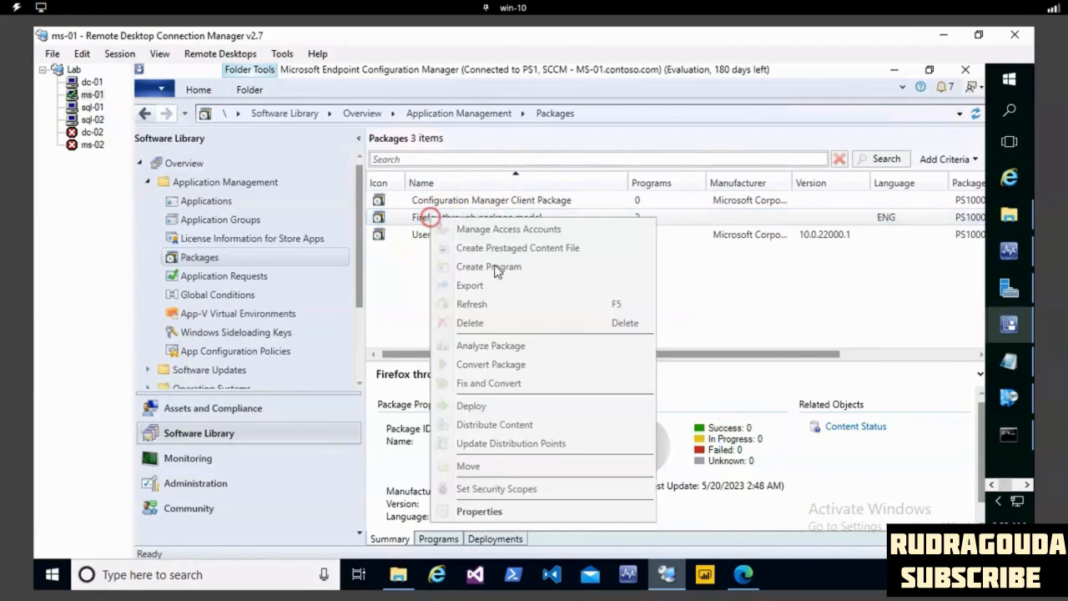
left_click(485, 406)
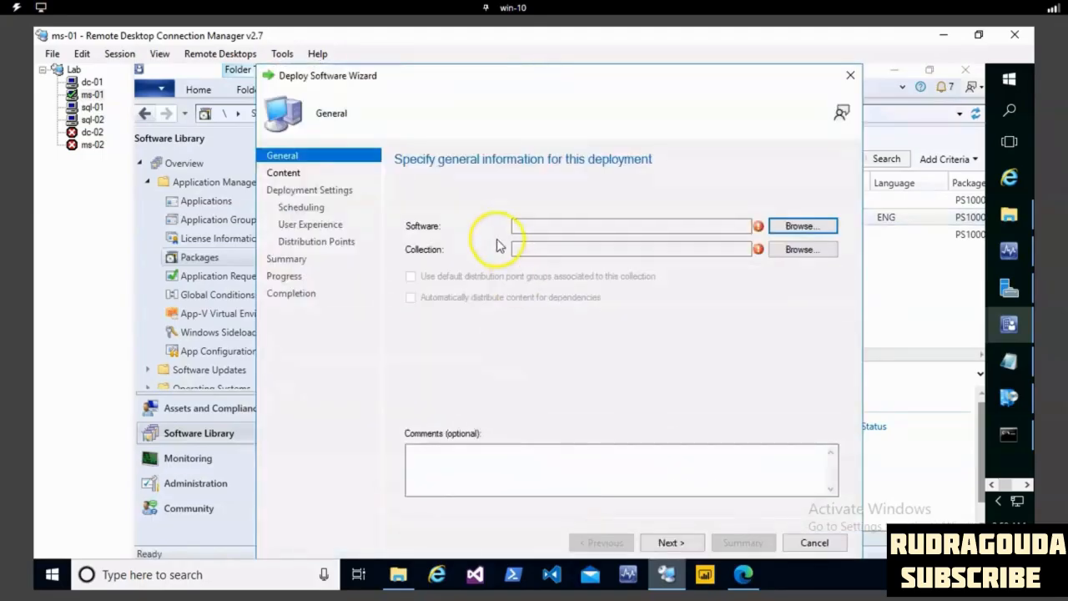
left_click(799, 226)
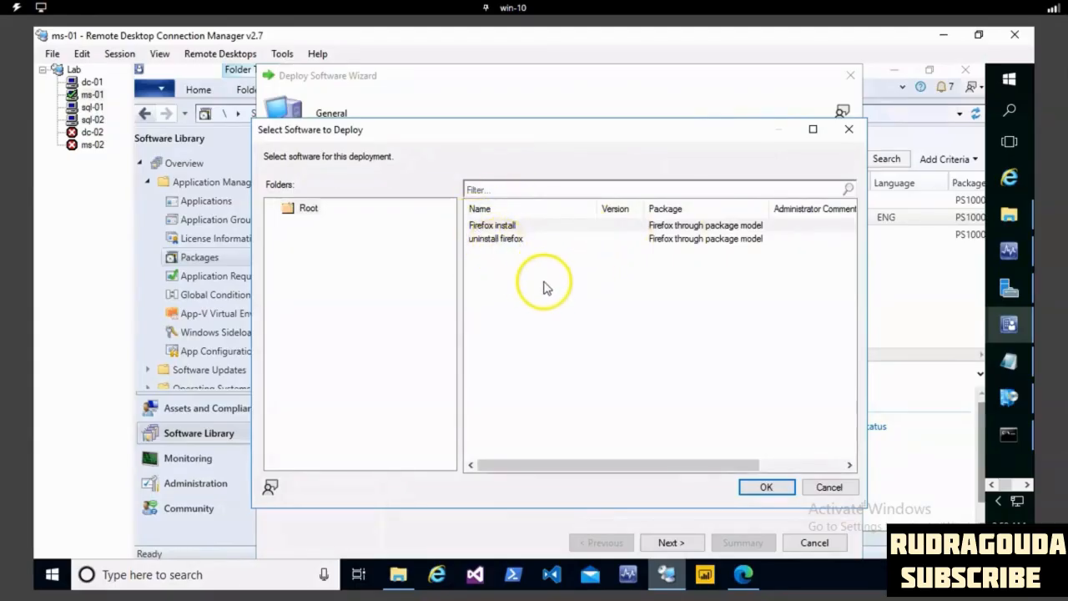
left_click(519, 228)
left_click(762, 486)
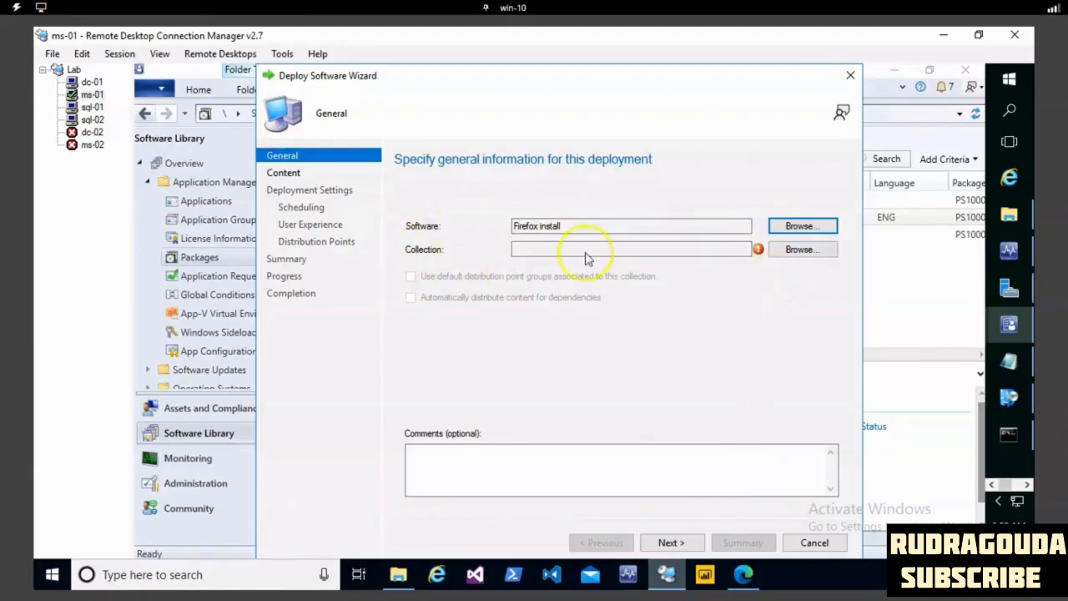
- Target the deployment at the device collection -query collection and accept the existing content destination
left_click(815, 249)
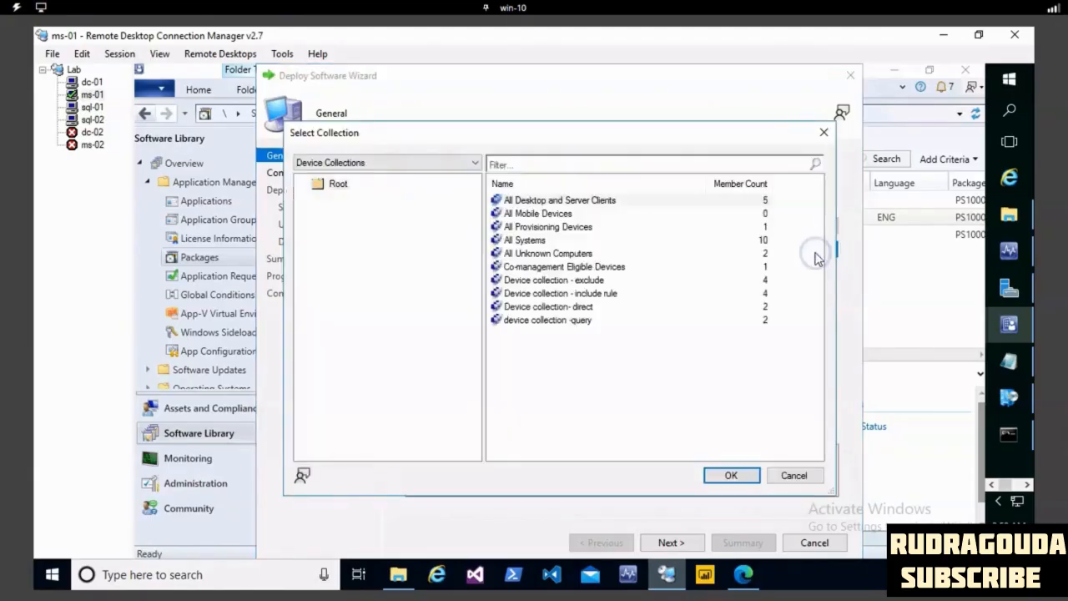
left_click(538, 242)
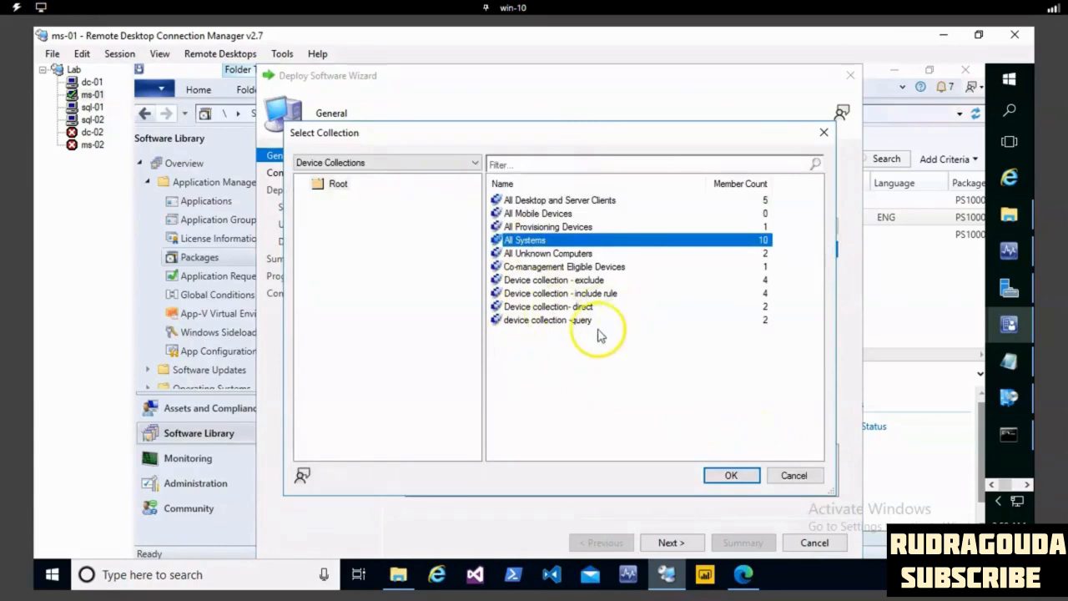
left_click(559, 324)
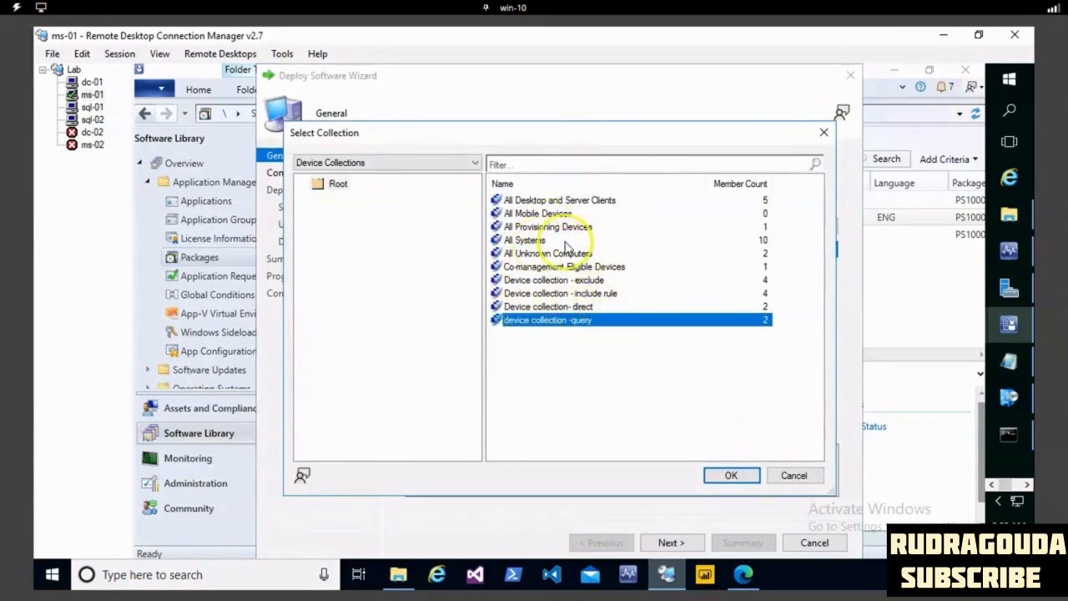
left_click(724, 475)
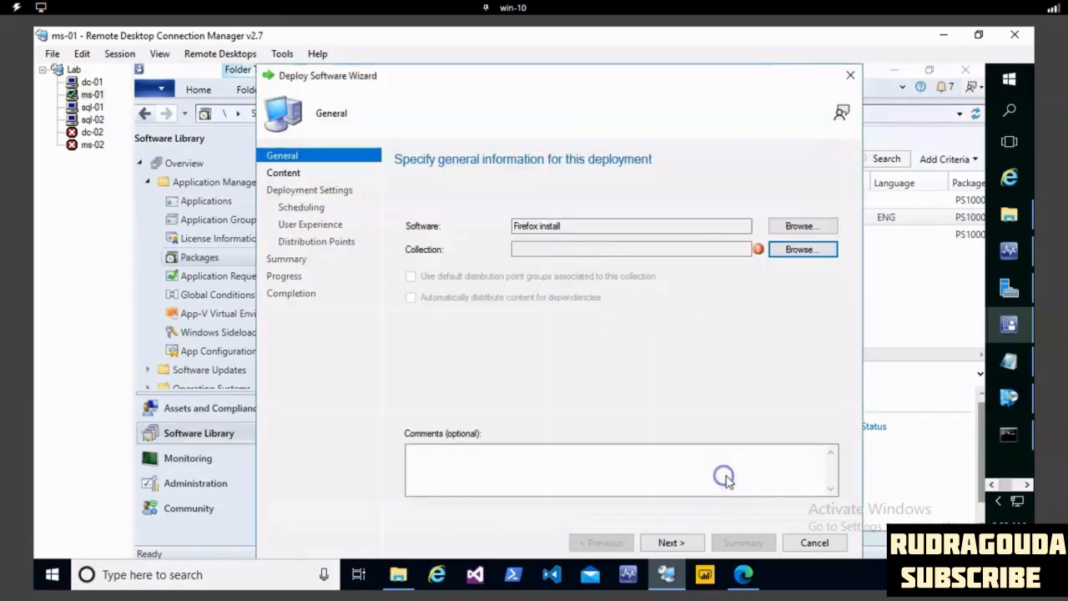
left_click(672, 543)
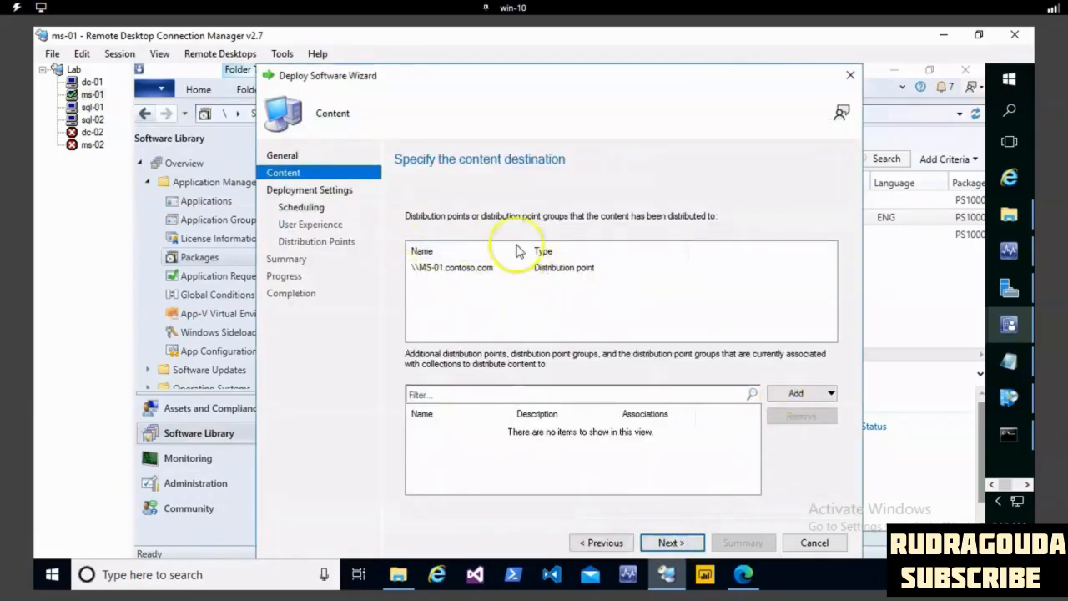
left_click(671, 543)
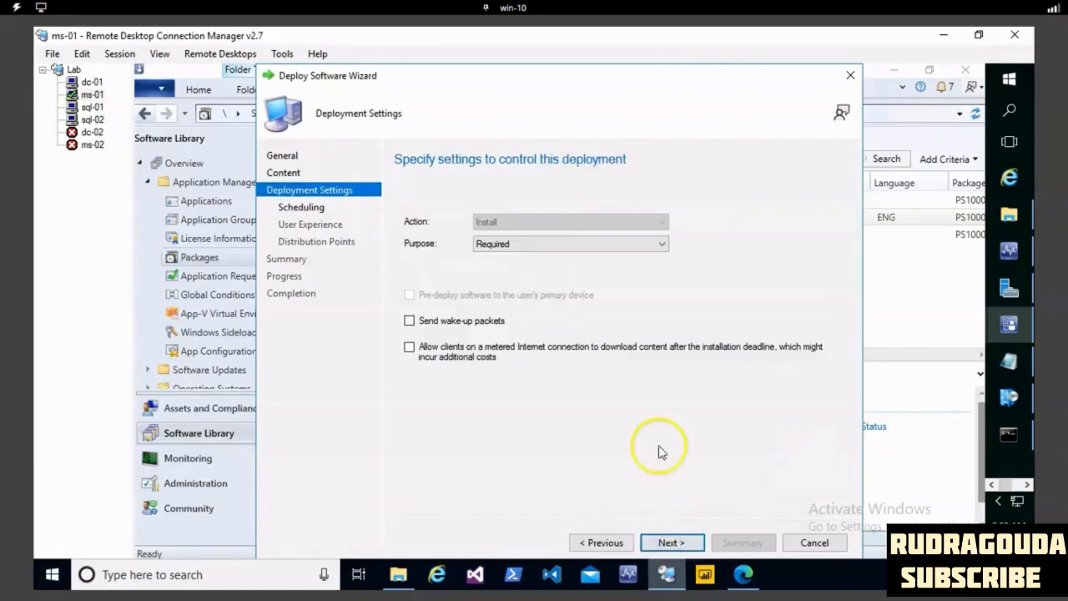
- Keep the deployment purpose as Required and proceed to scheduling
left_click(496, 245)
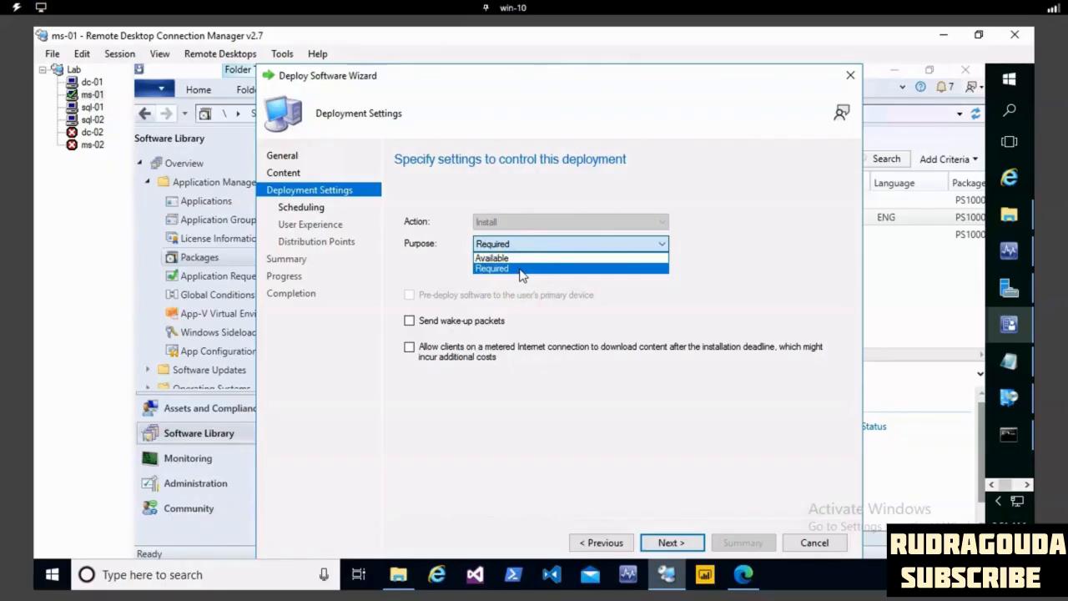
left_click(515, 268)
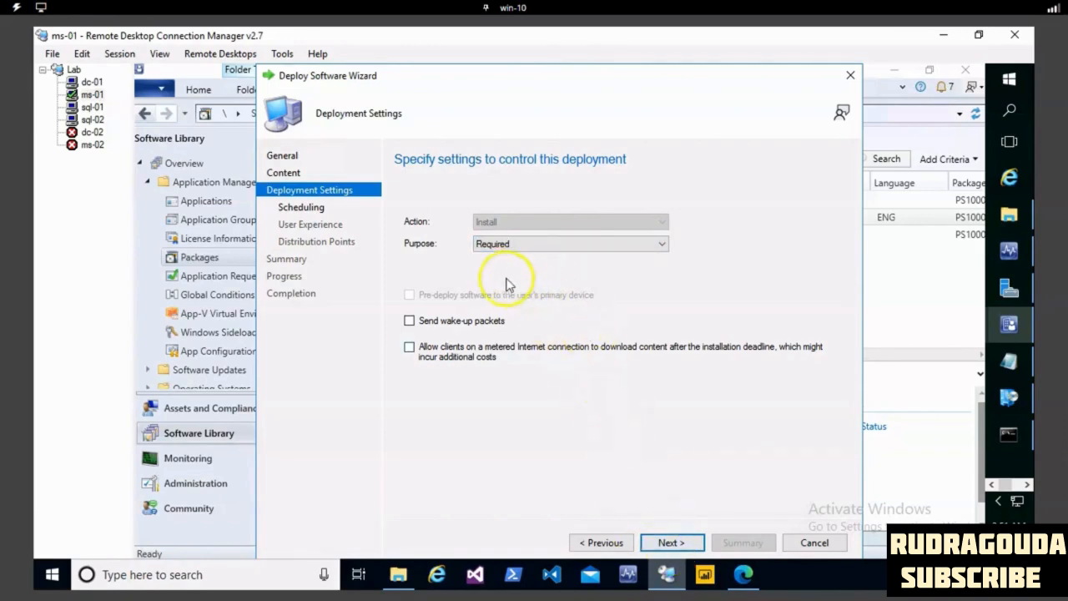
left_click(675, 543)
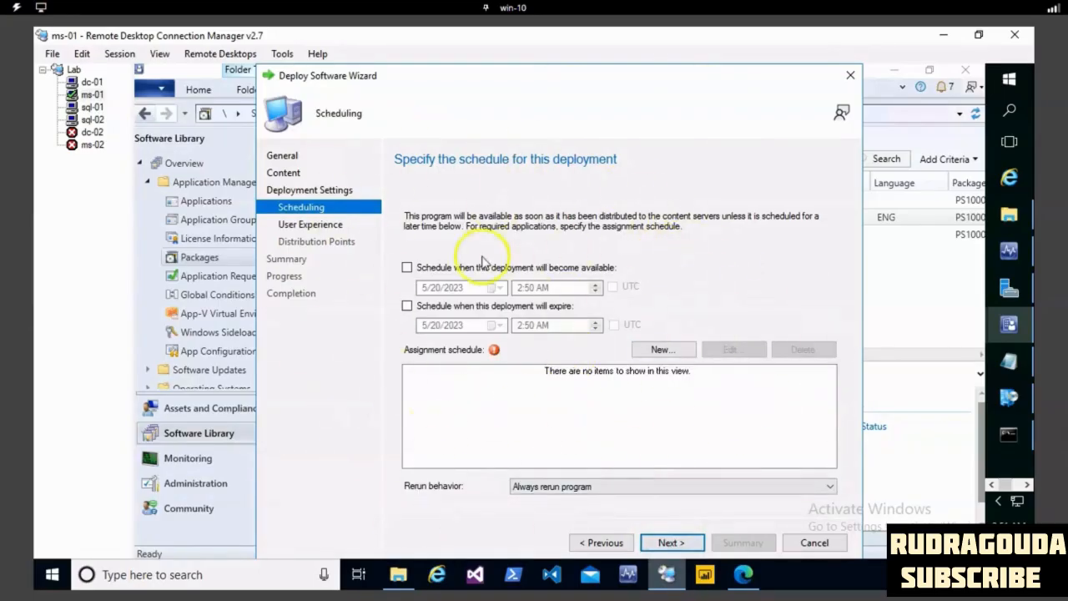
- Add an assignment schedule that assigns the program immediately, as soon as possible
left_click(664, 350)
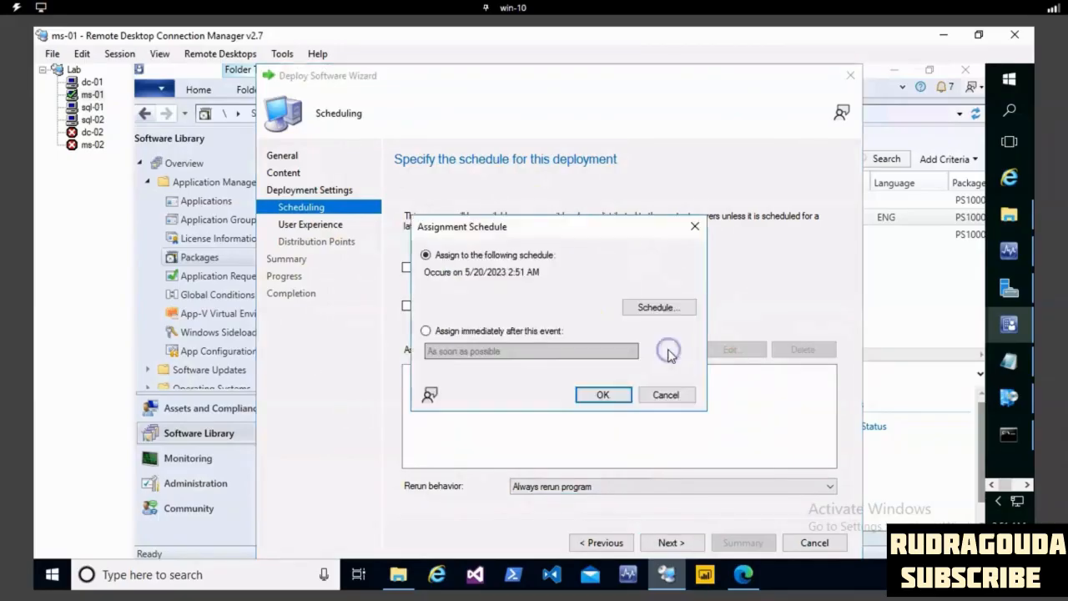
left_click(425, 331)
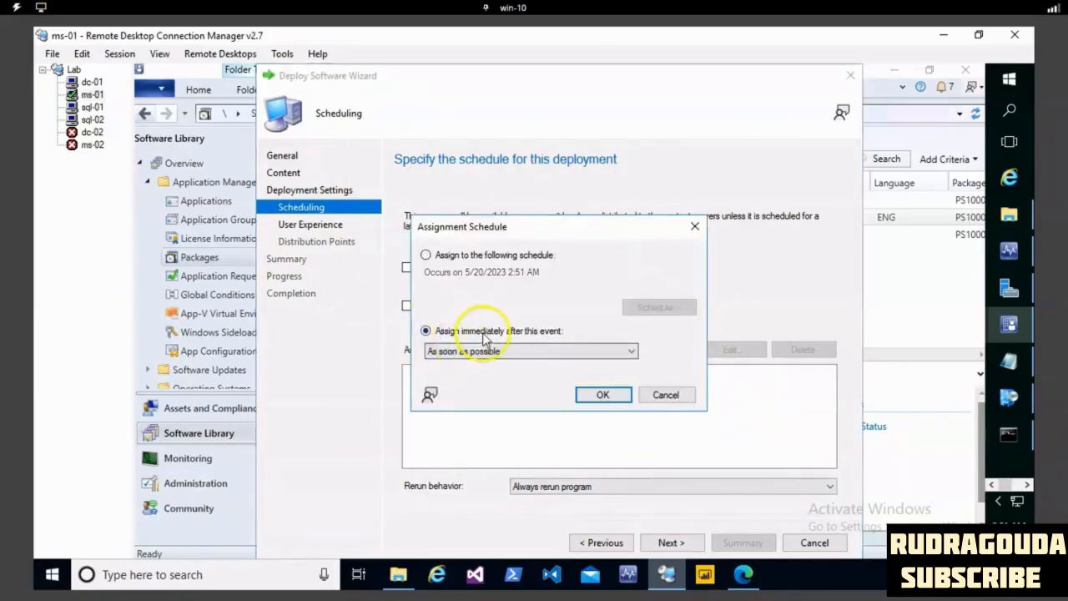
left_click(602, 396)
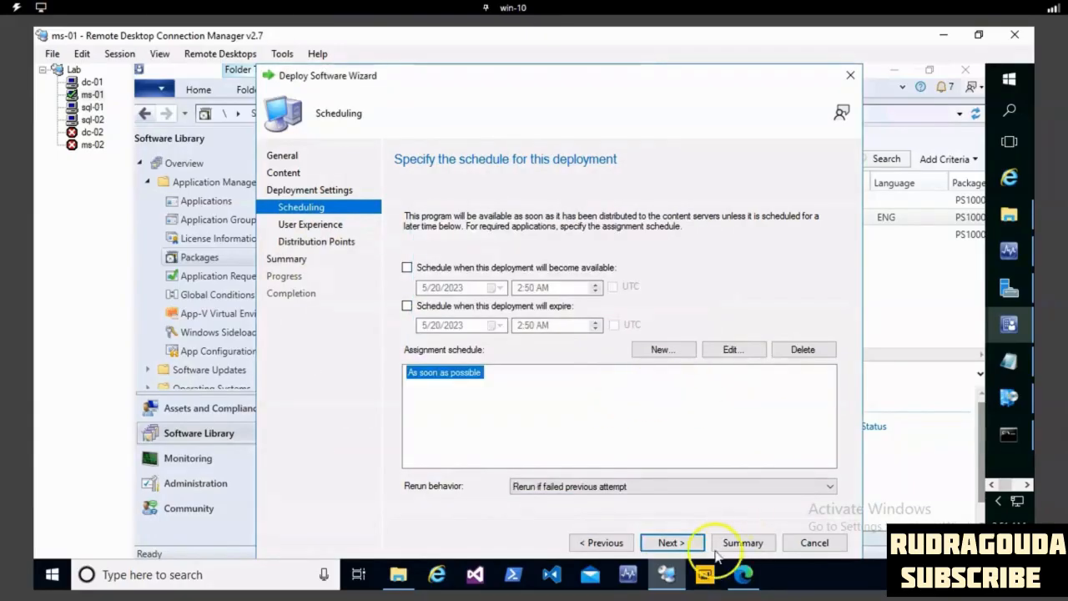
left_click(674, 543)
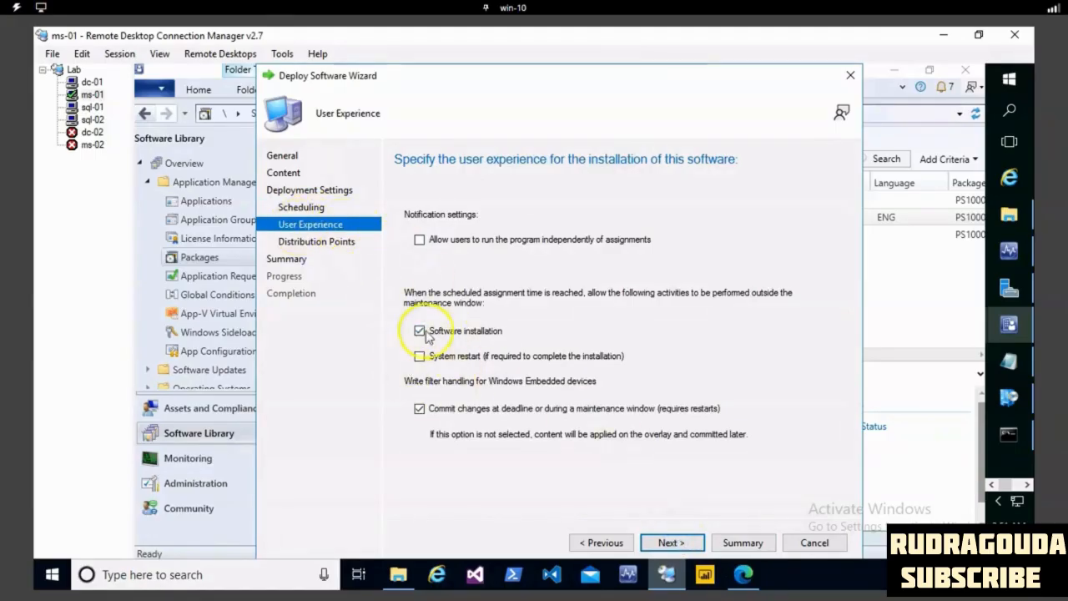
- Accept the default user experience, keep downloading content from the distribution point and running locally, and complete the deployment
left_click(689, 543)
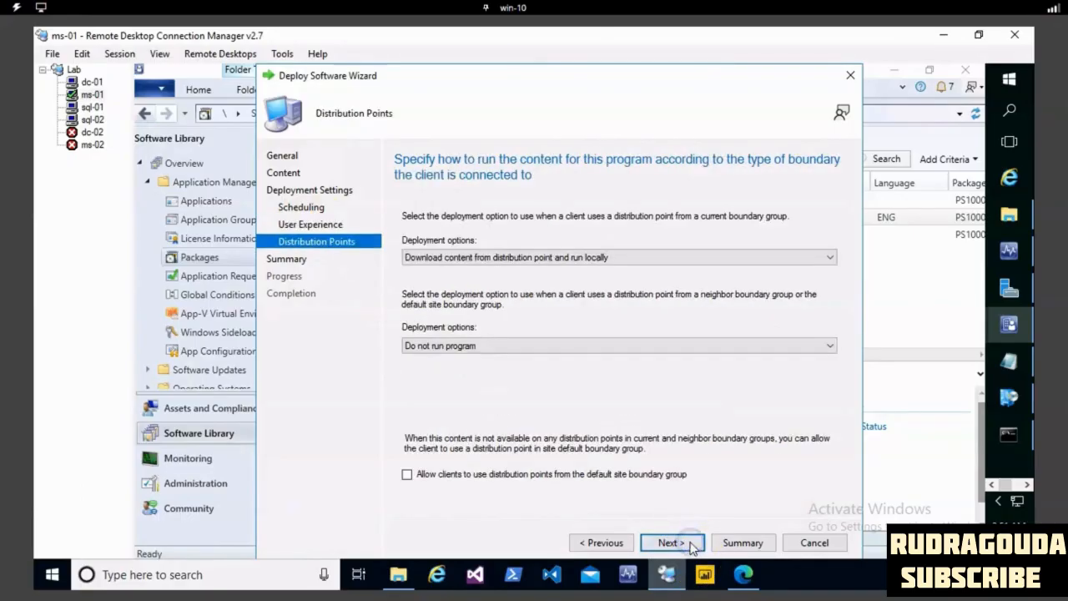
left_click(445, 257)
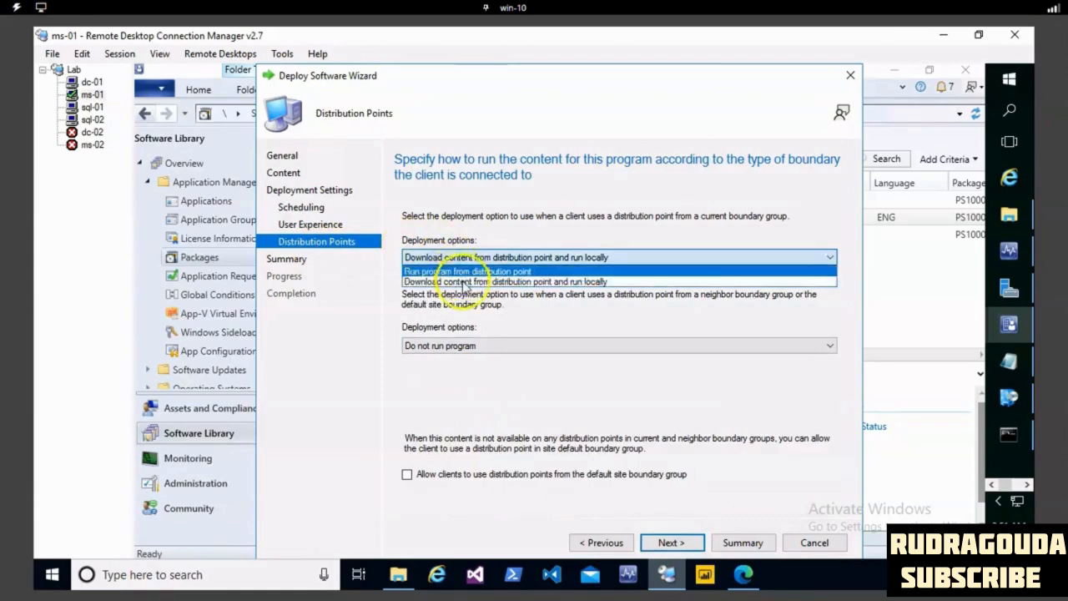
left_click(561, 282)
left_click(674, 542)
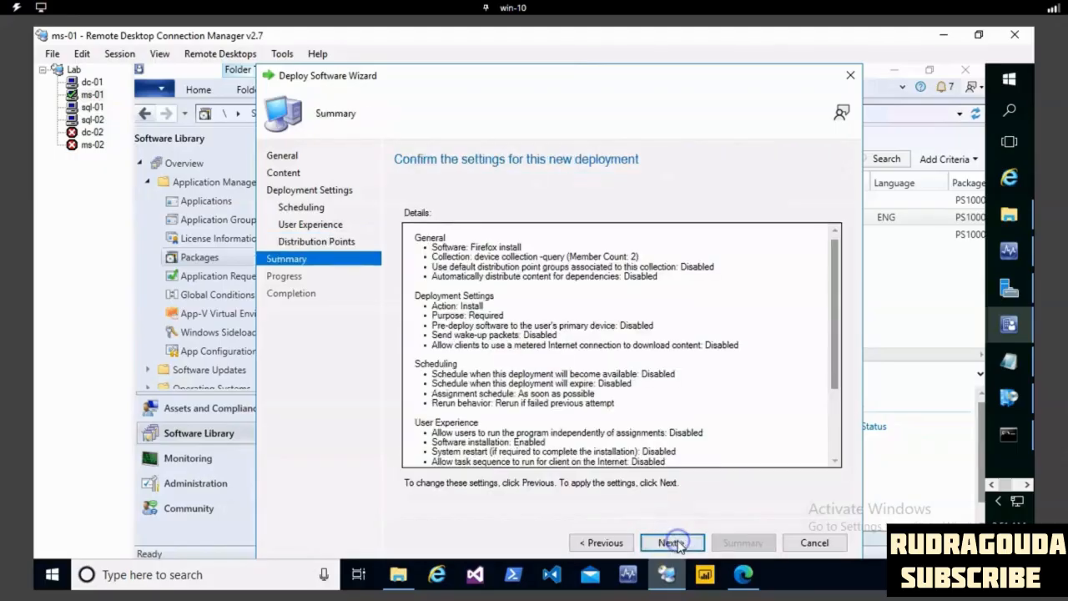
left_click(672, 542)
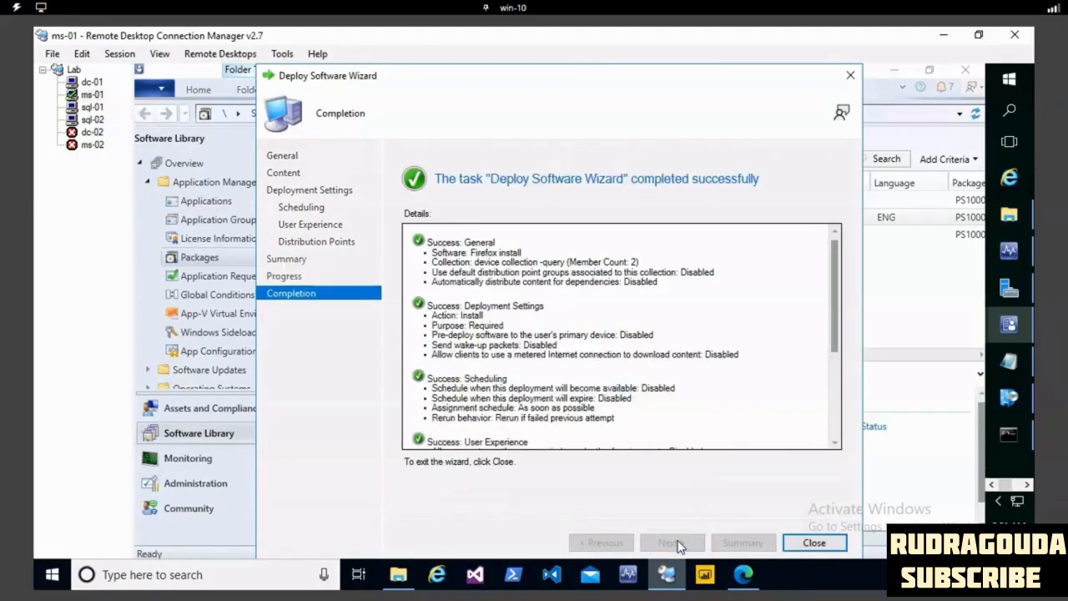
left_click(828, 543)
- Refresh the Firefox through package model package and view its programs with their command lines
left_click(581, 269)
right_click(584, 270)
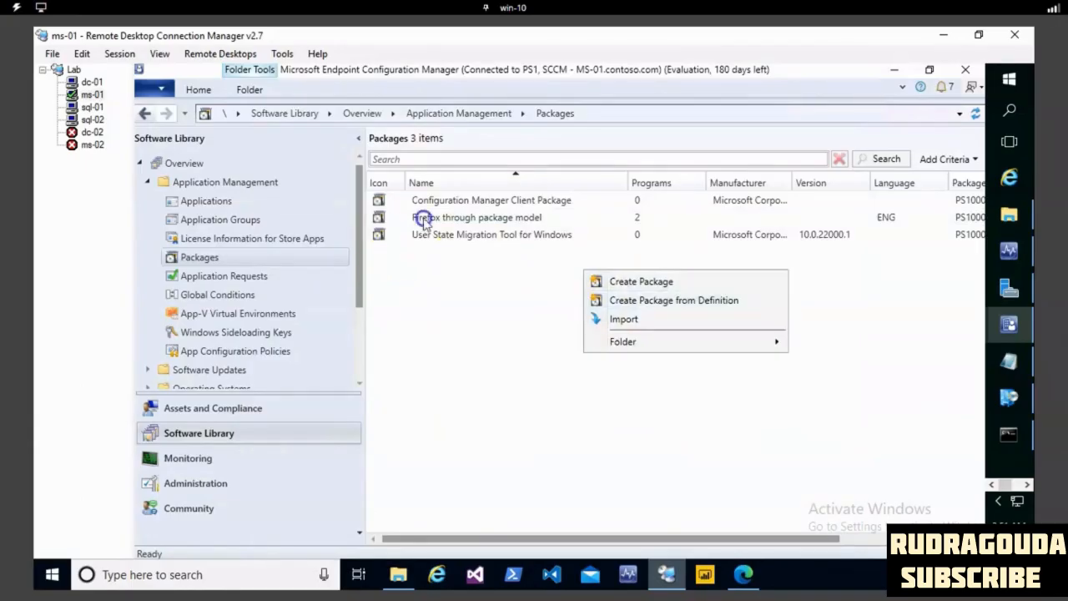
left_click(424, 217)
right_click(424, 220)
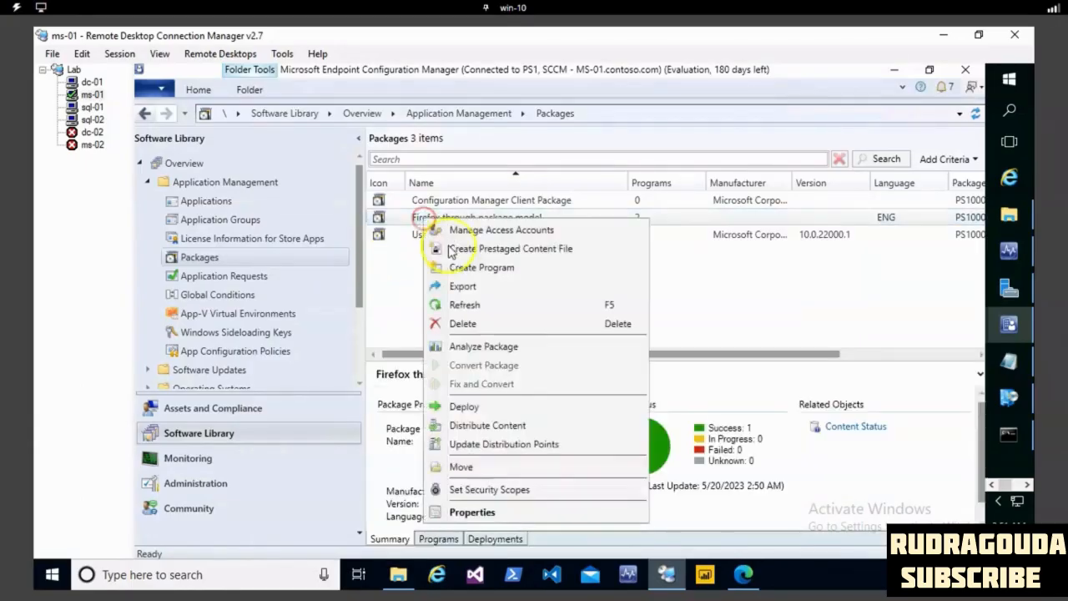
left_click(475, 310)
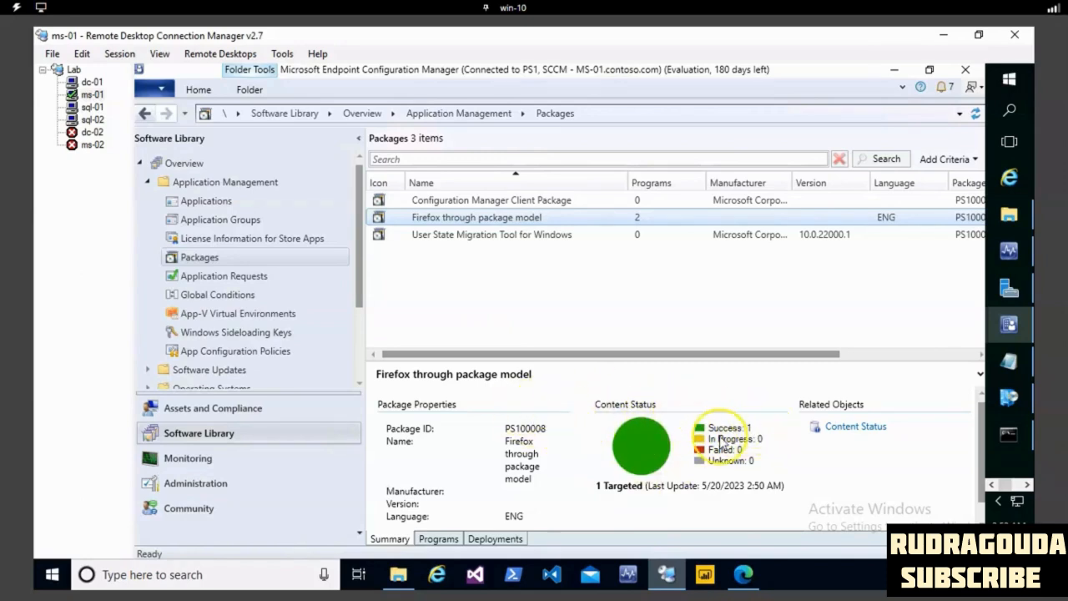
left_click(440, 538)
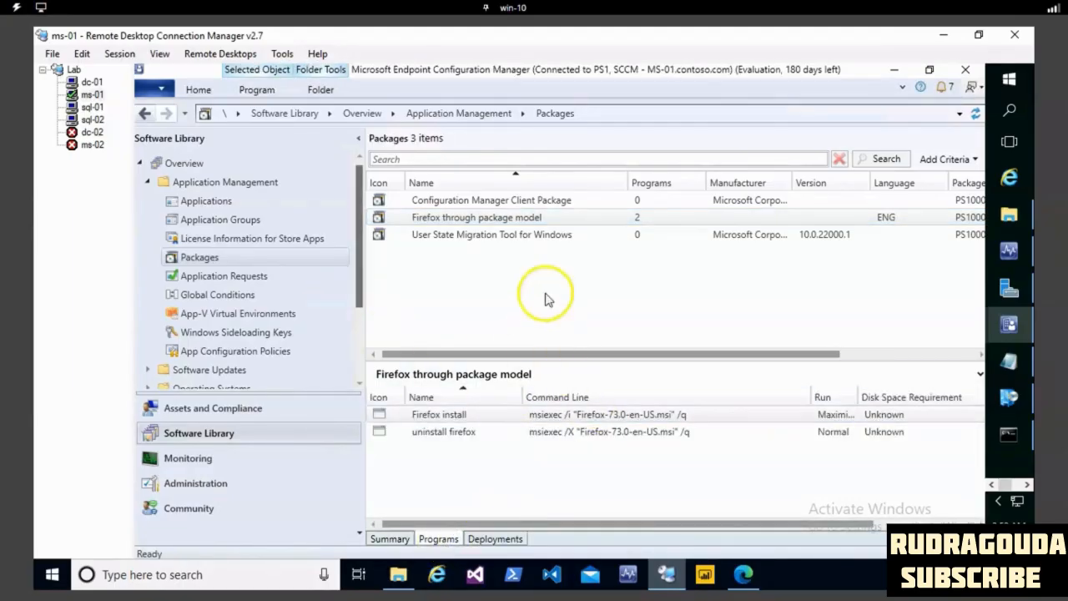
- Switch to the sql-01 client and browse to C:\Windows\ccmcache to check what folder 3 contains
left_click(83, 108)
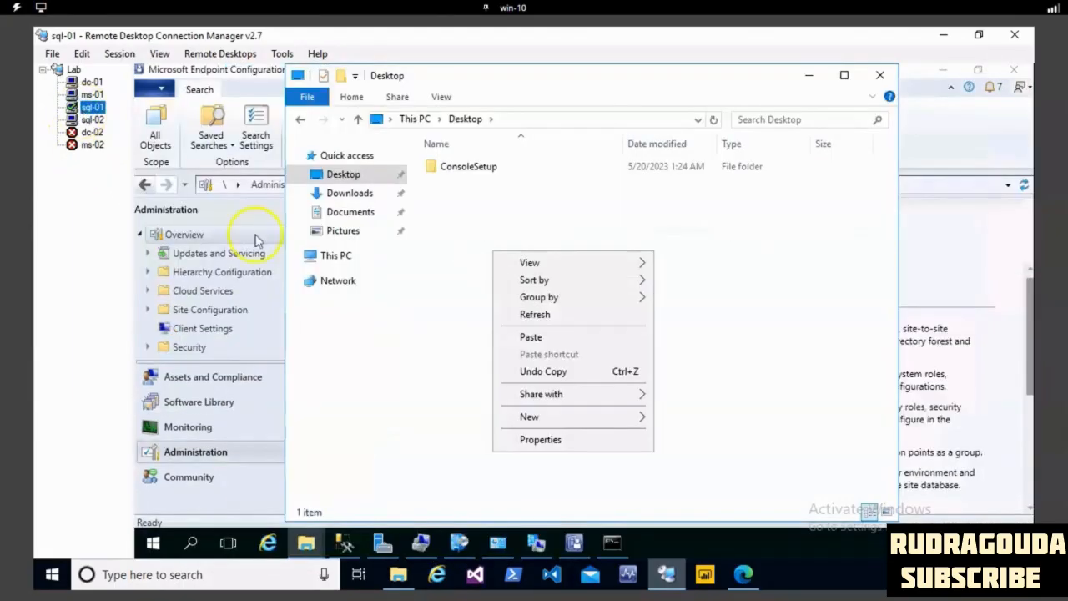
left_click(464, 547)
left_click(334, 193)
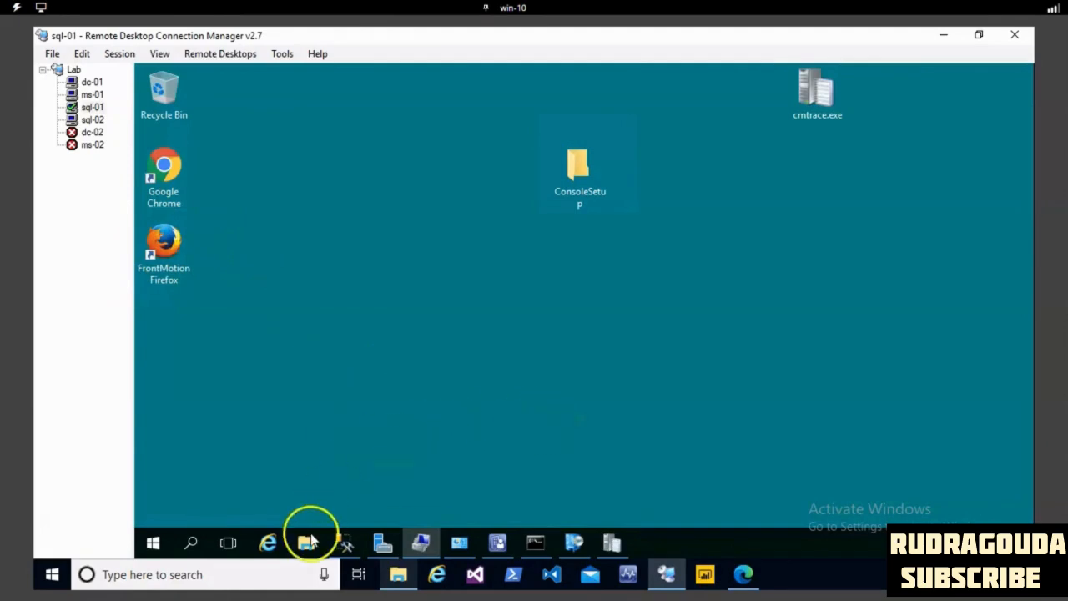
left_click(308, 544)
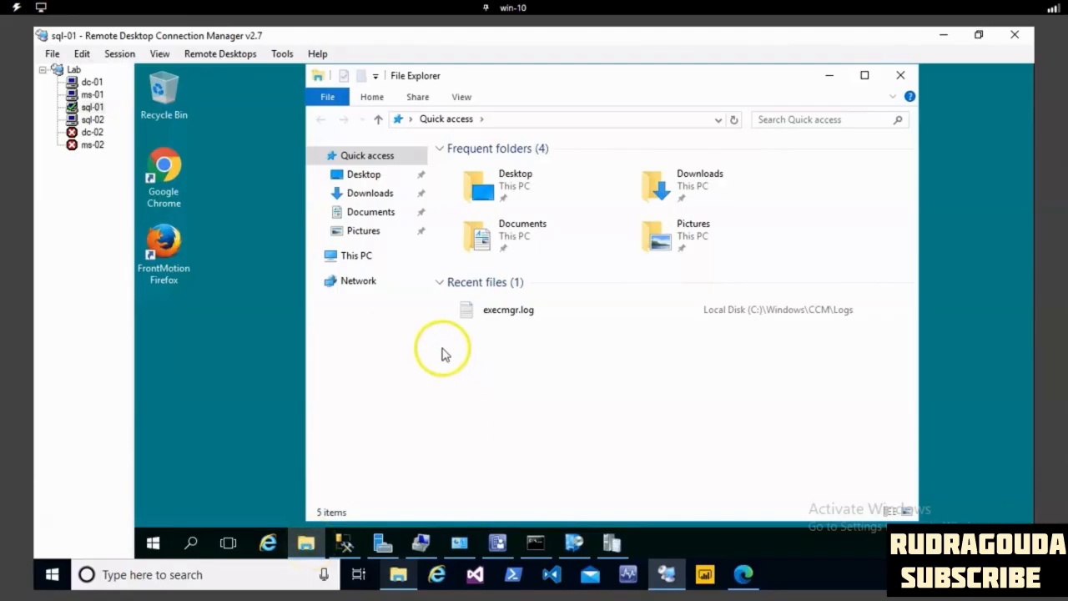
left_click(367, 260)
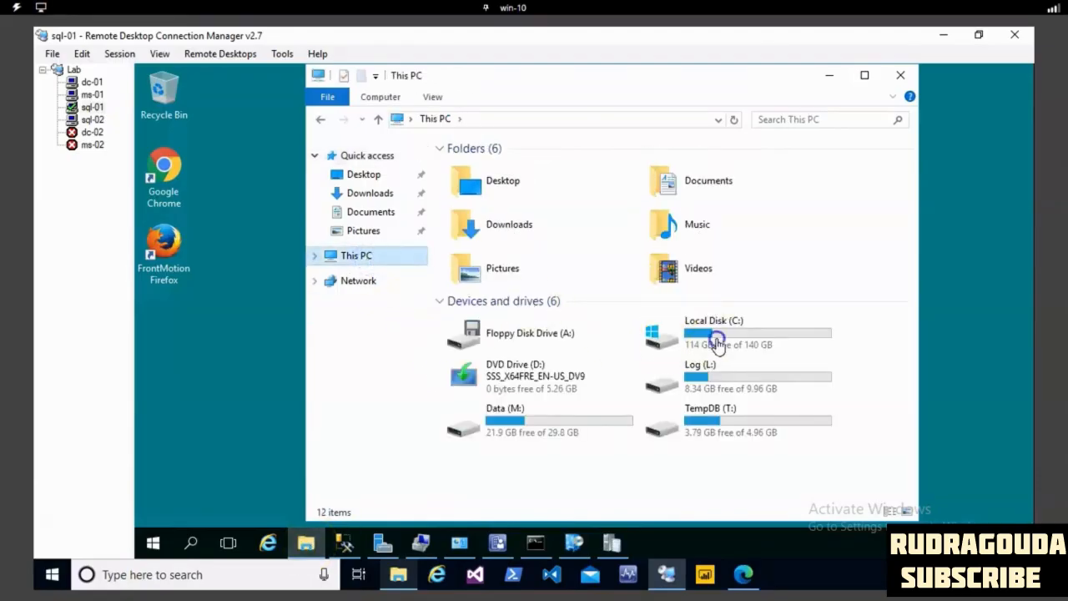
double_click(715, 346)
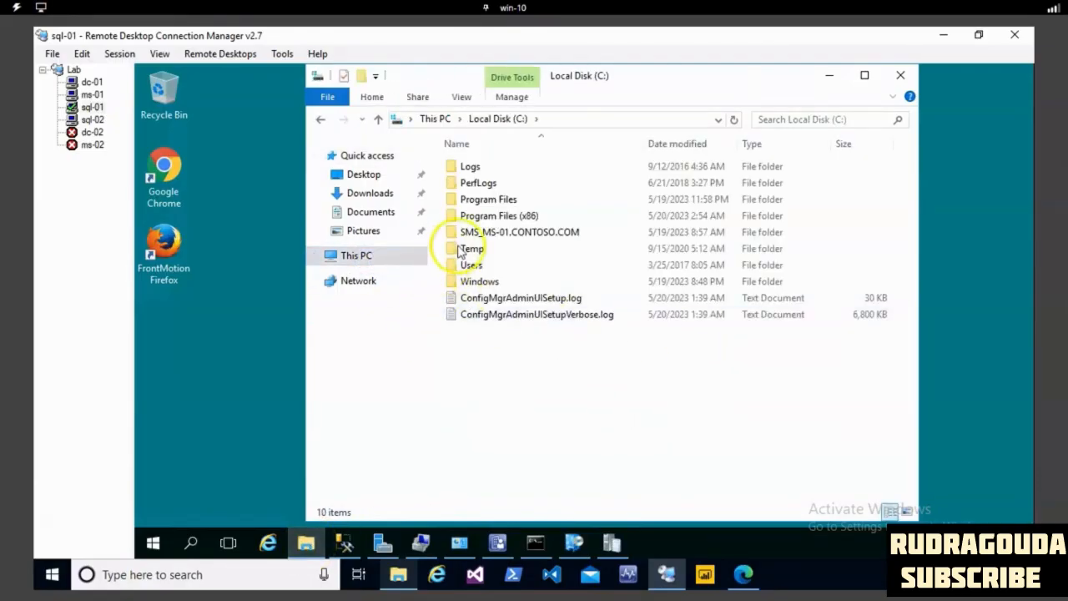
double_click(482, 282)
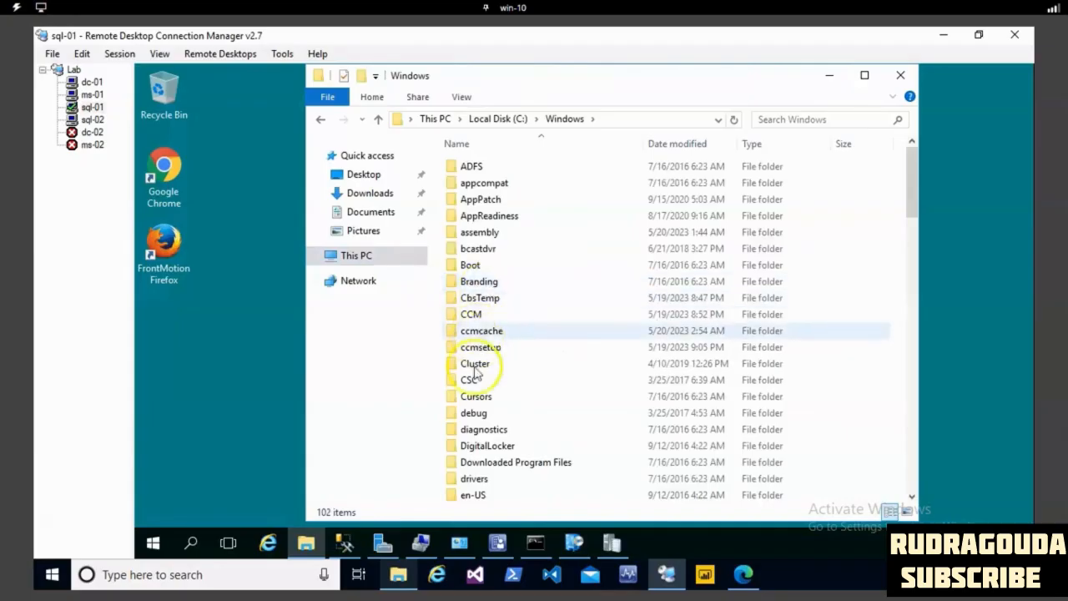
double_click(478, 332)
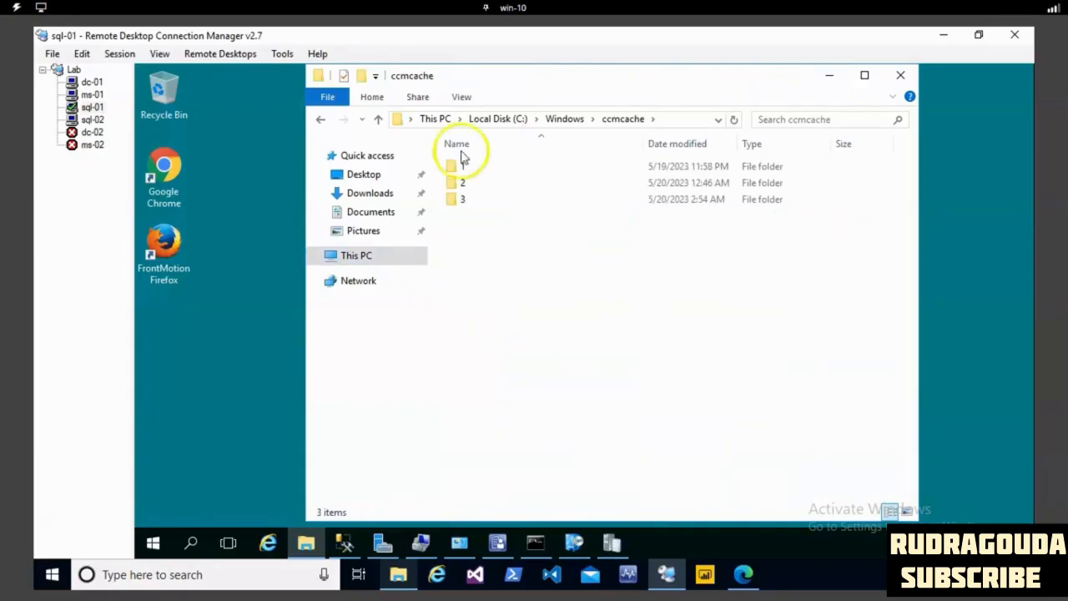
mouse_move(471, 208)
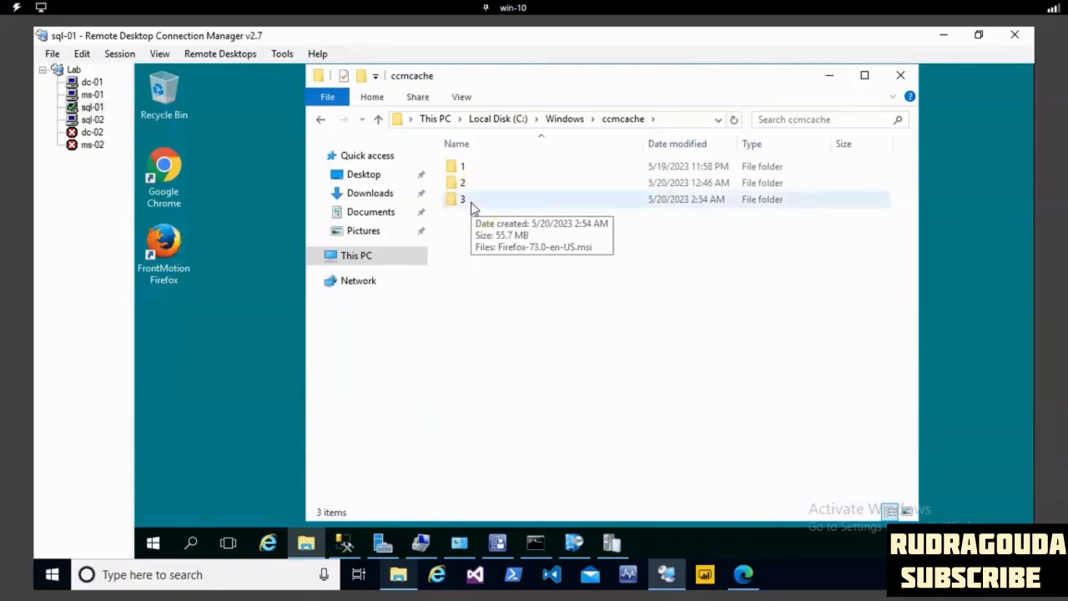
- Open folder 3 in ccmcache to view the downloaded package file, and close the folder window
double_click(470, 202)
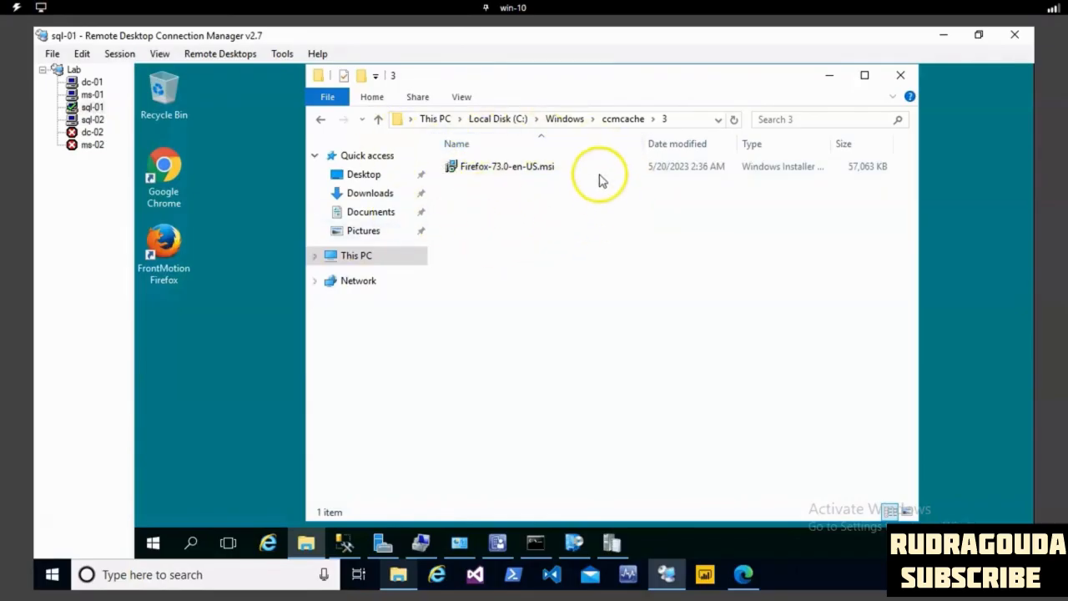
left_click(900, 75)
left_click(809, 219)
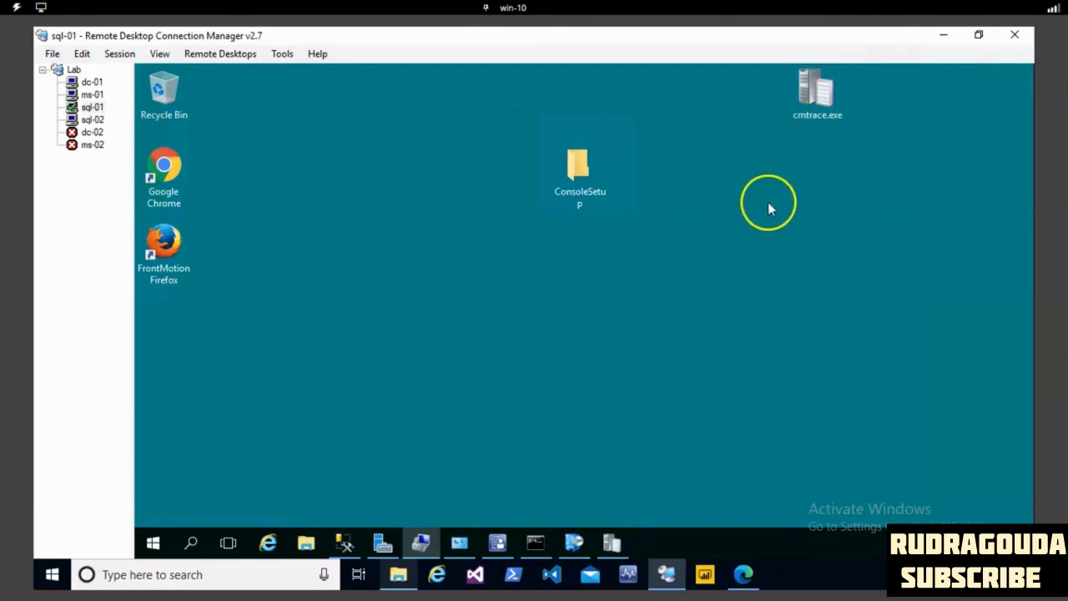
- Browse to the client log folder C:\Windows\CCM\Logs on sql-01
left_click(303, 543)
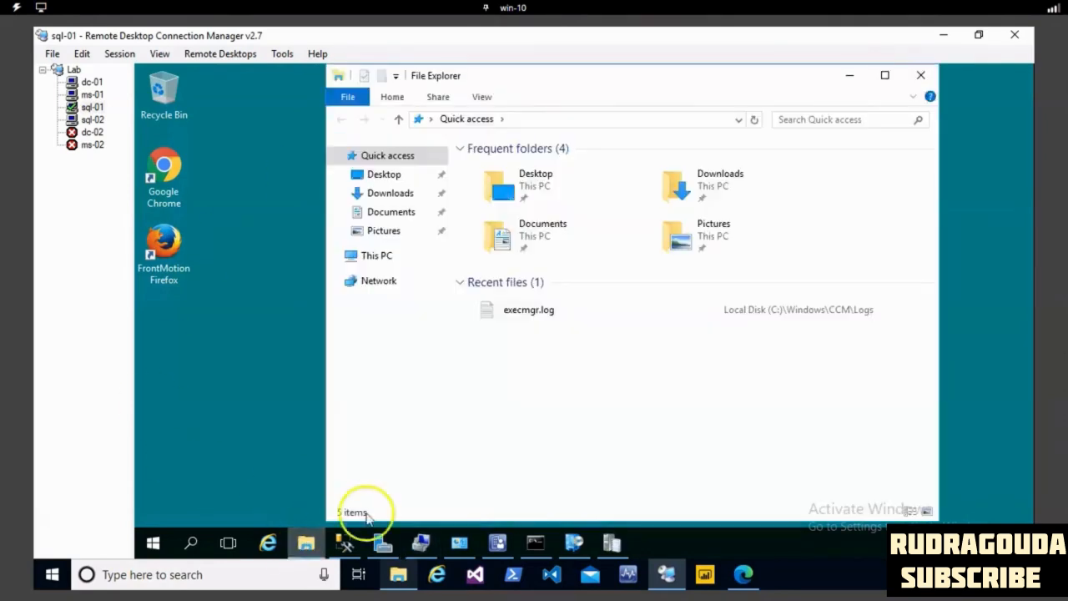
left_click(385, 258)
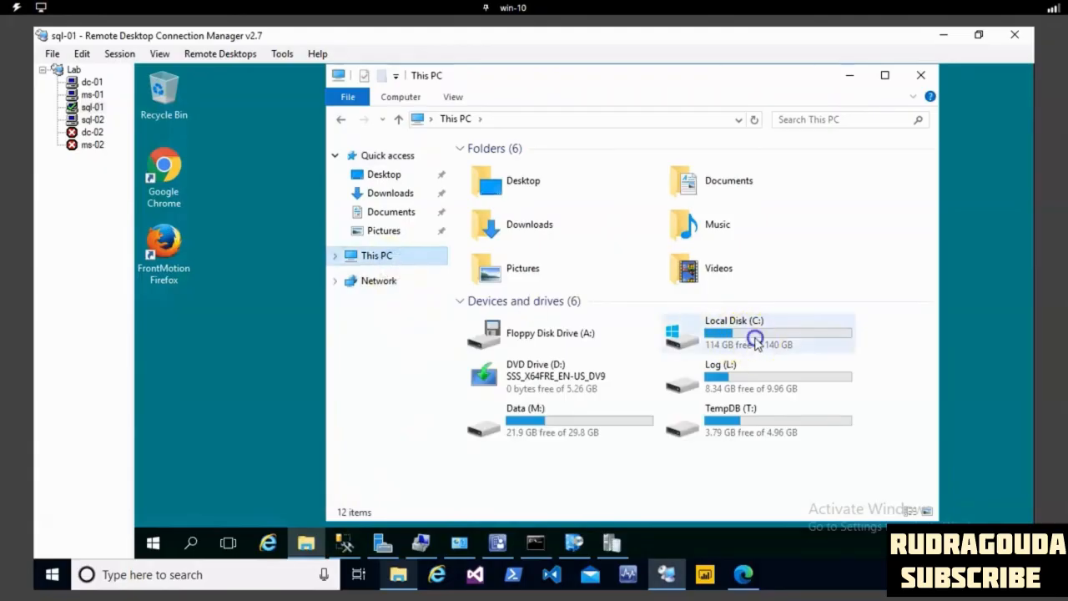
double_click(754, 342)
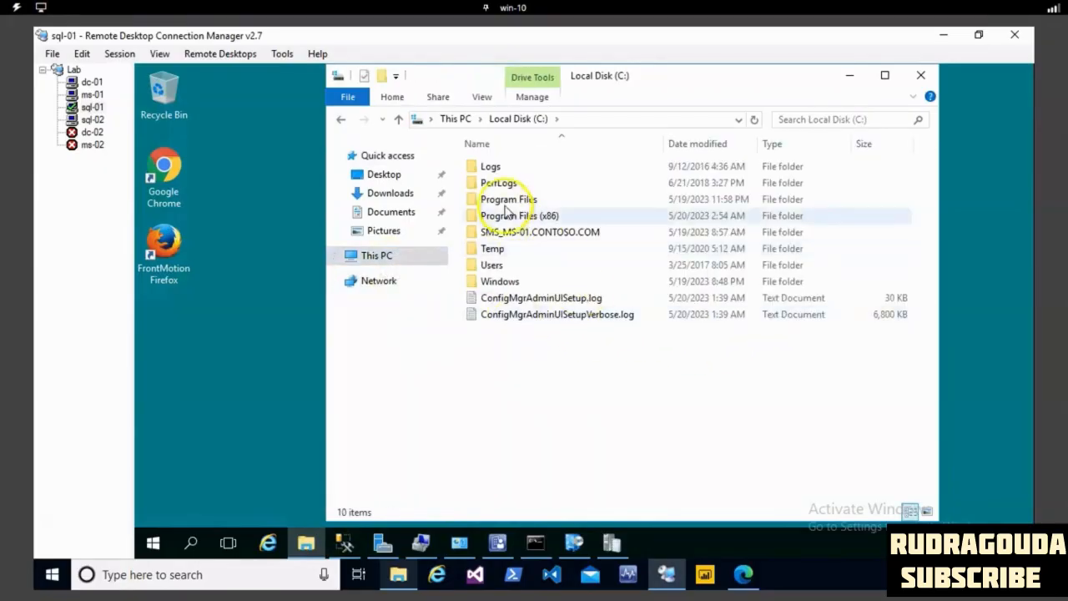
left_click(504, 202)
double_click(505, 203)
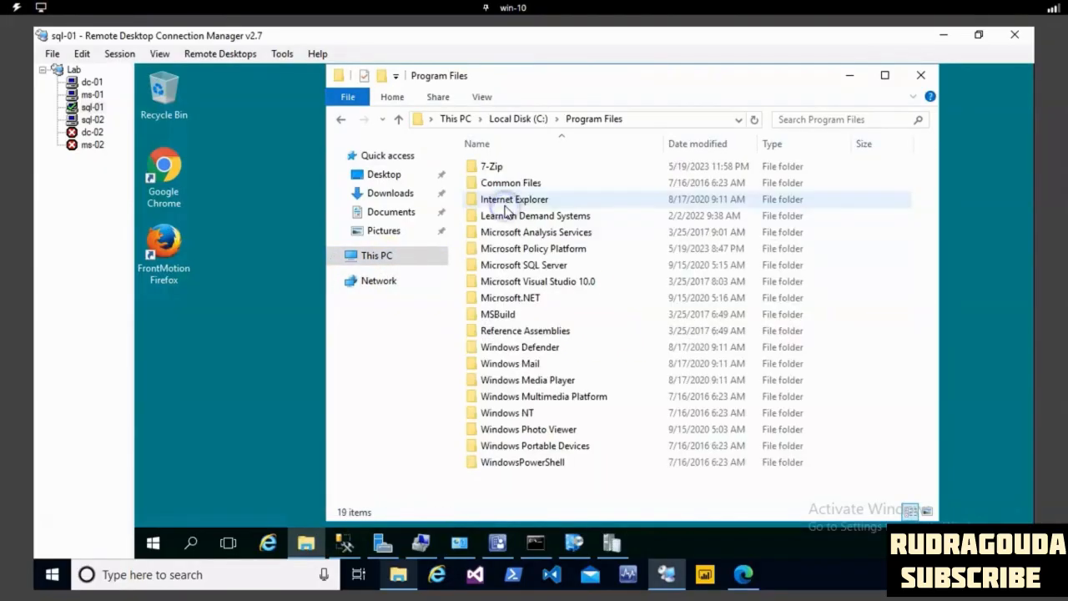
left_click(513, 117)
double_click(515, 287)
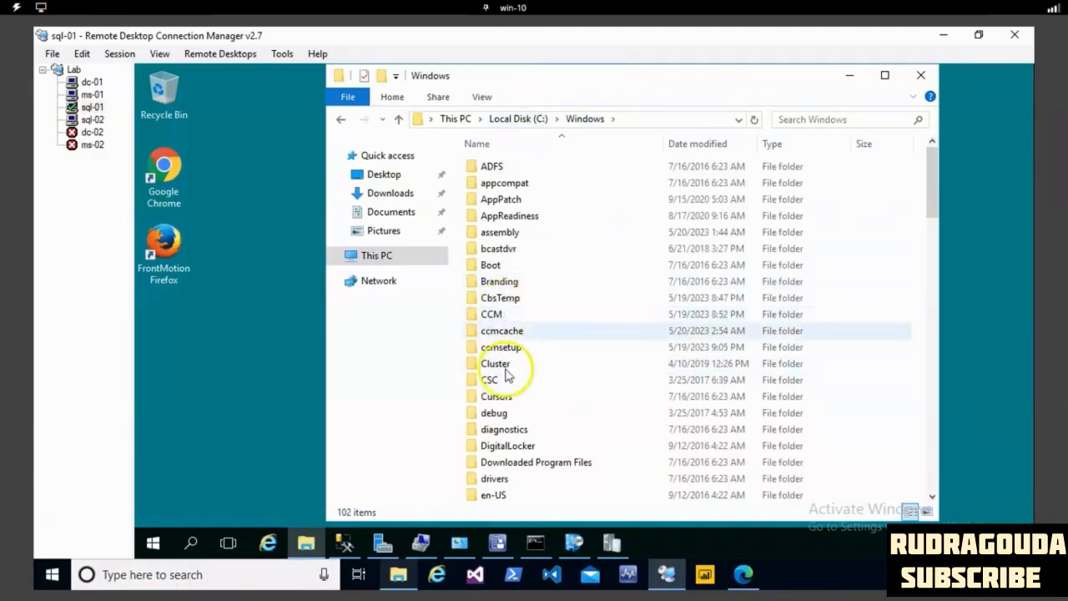
double_click(506, 314)
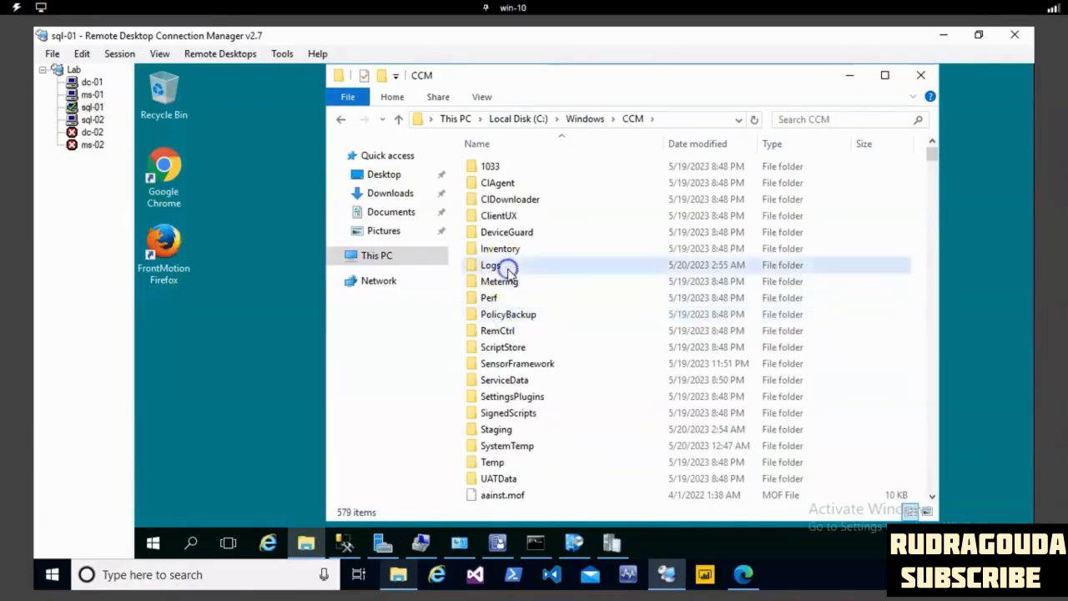
double_click(505, 267)
- Search the Logs folder for "ex" and open execmgr.log in a maximized log viewer
key("ctrl+f")
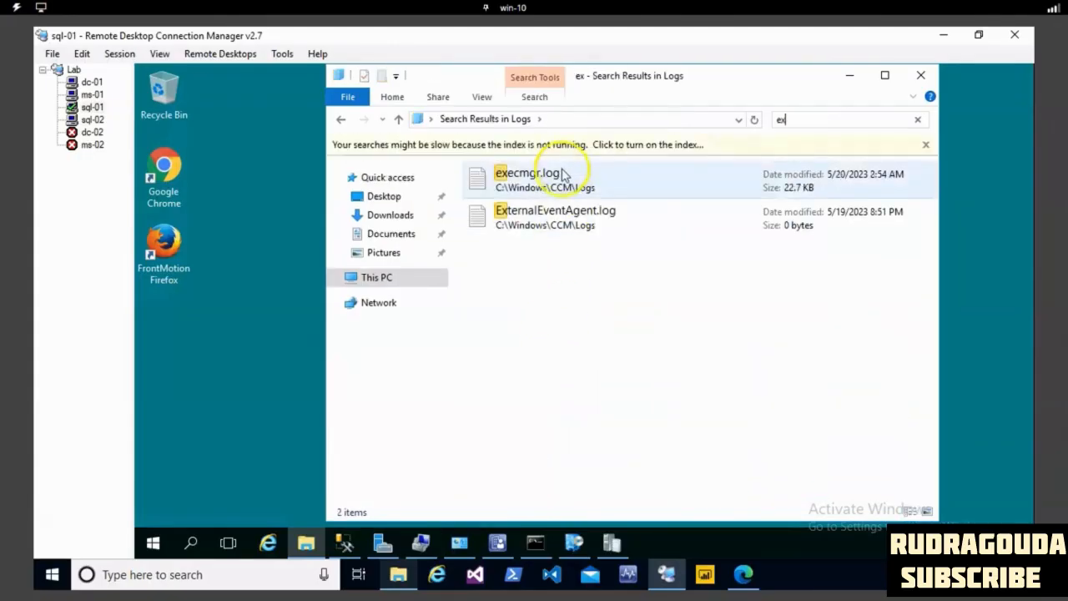
double_click(576, 188)
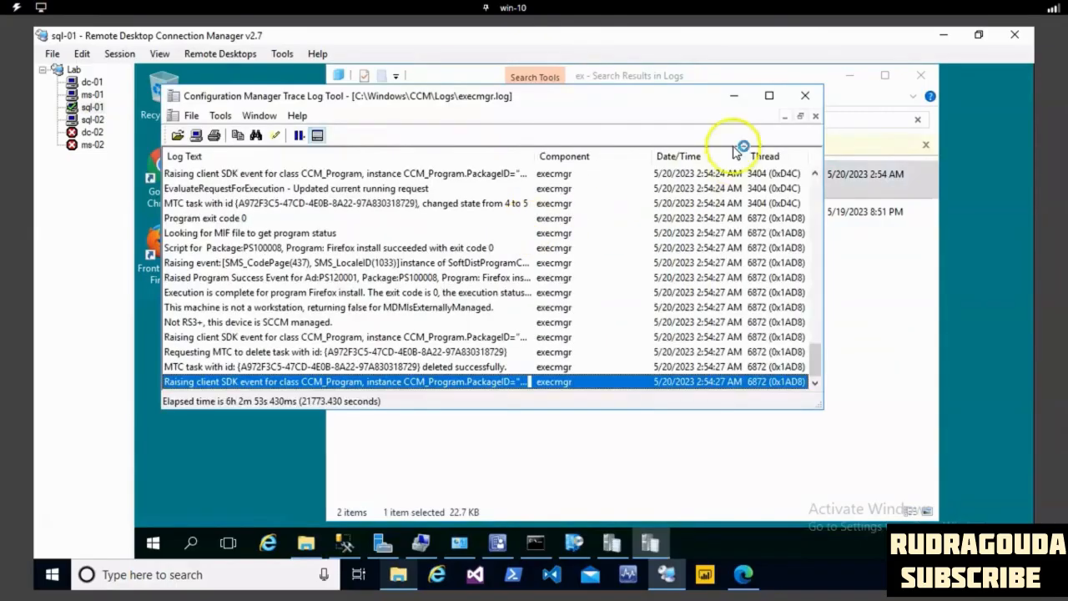
left_click(769, 97)
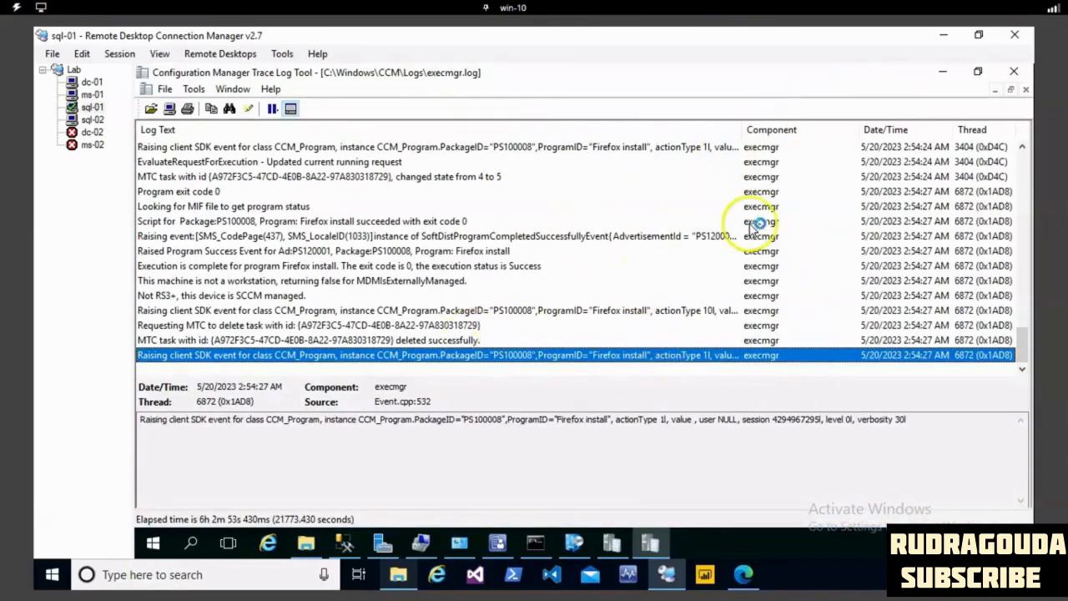
- Examine the execmgr.log entries on the Firefox install's msiexec command line and process creation
left_click(389, 294)
left_click(234, 265)
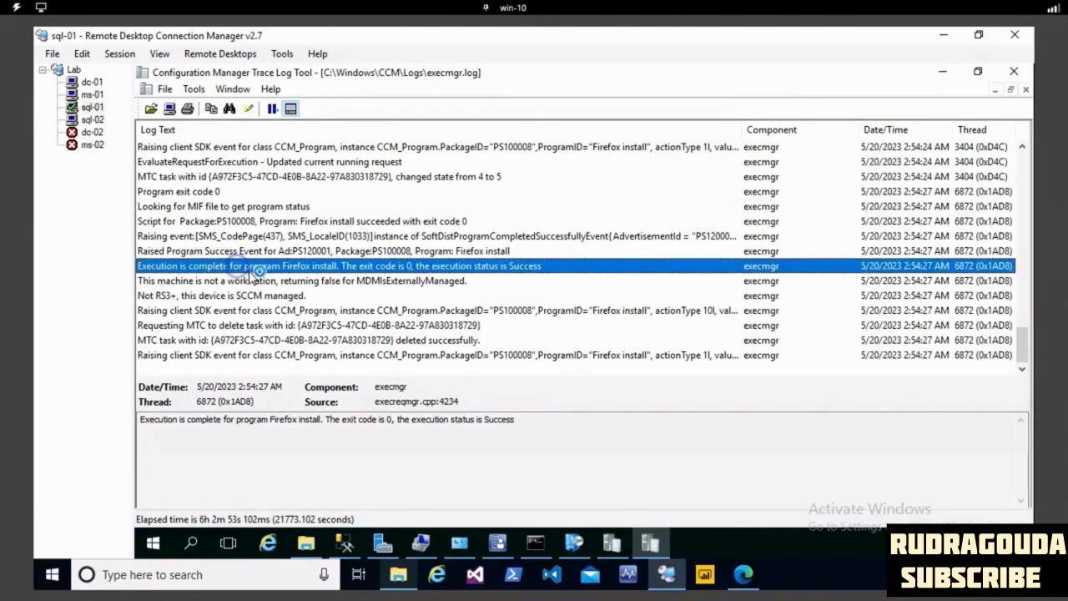
scroll(263, 292, "up", 2)
scroll(263, 292, "up", 2)
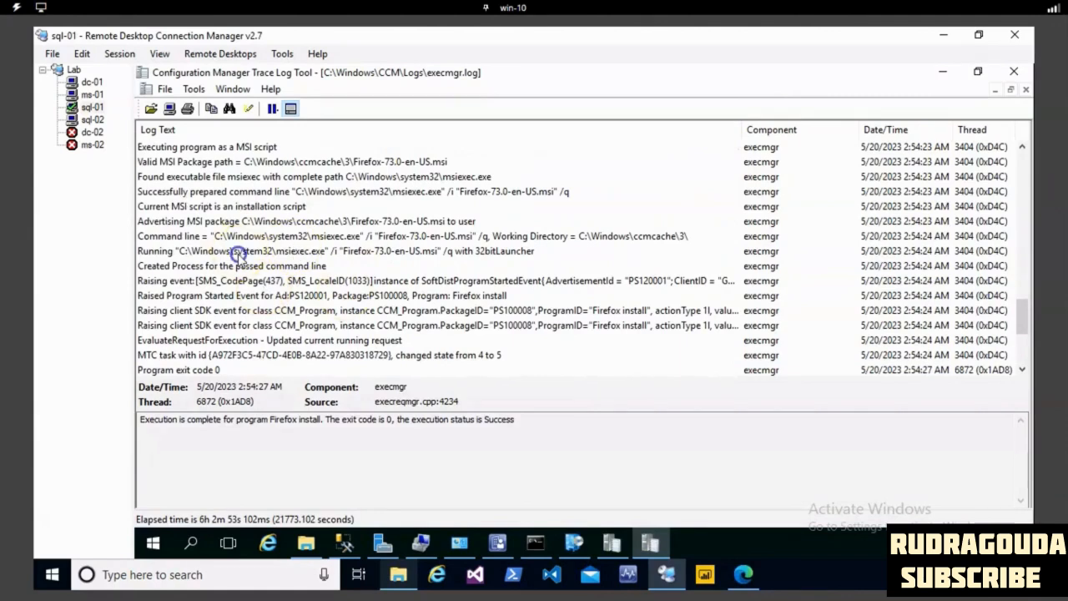
left_click(238, 253)
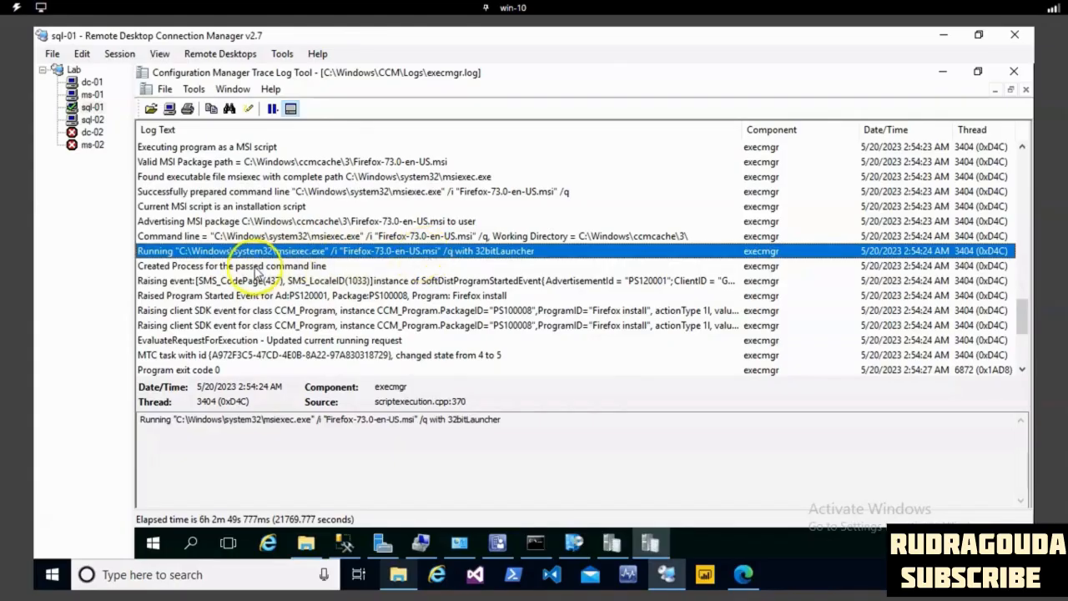
left_click(254, 267)
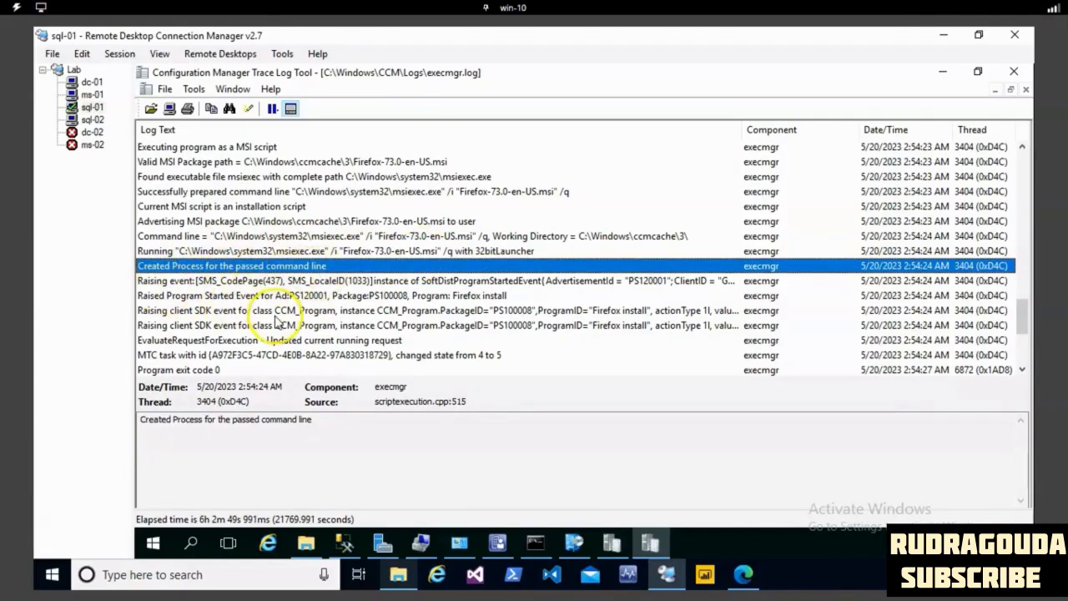
- Examine the final execmgr.log entries for the Firefox install program's exit code and execution status
scroll(279, 324, "down", 2)
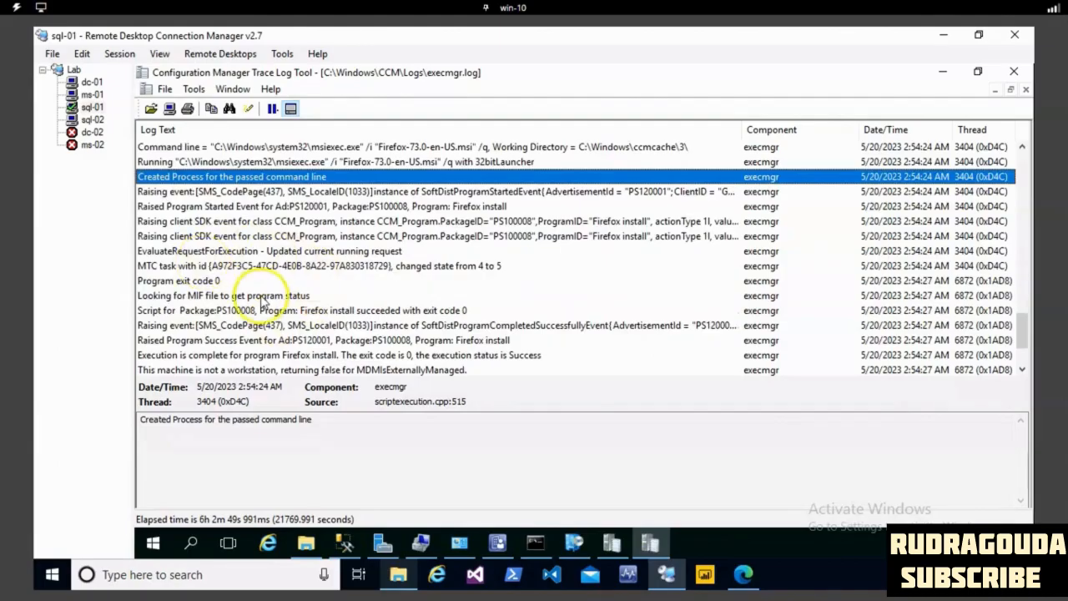
scroll(284, 315, "down", 2)
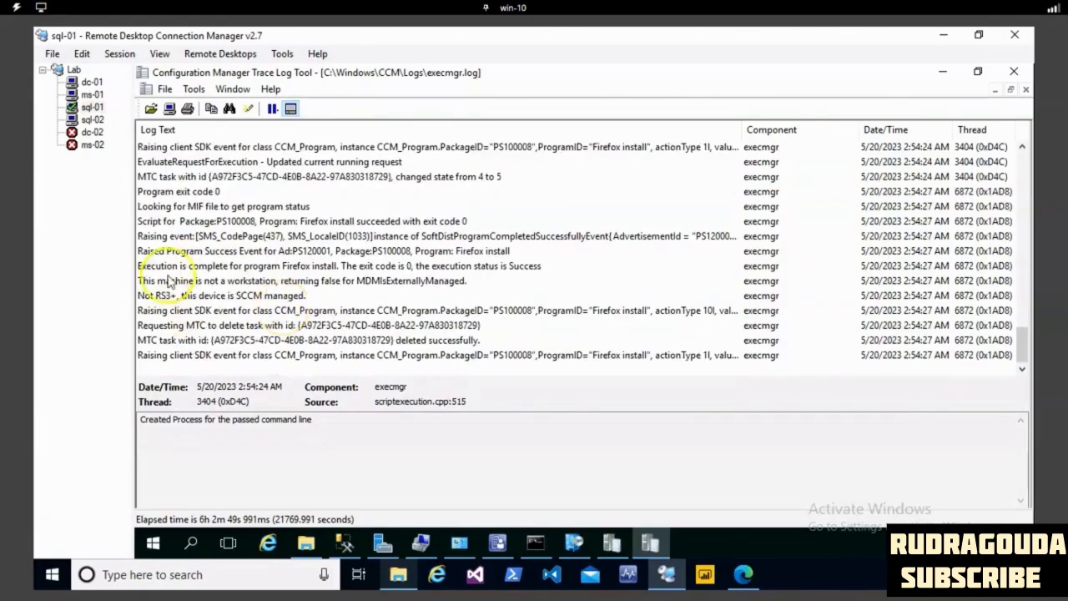
left_click(188, 267)
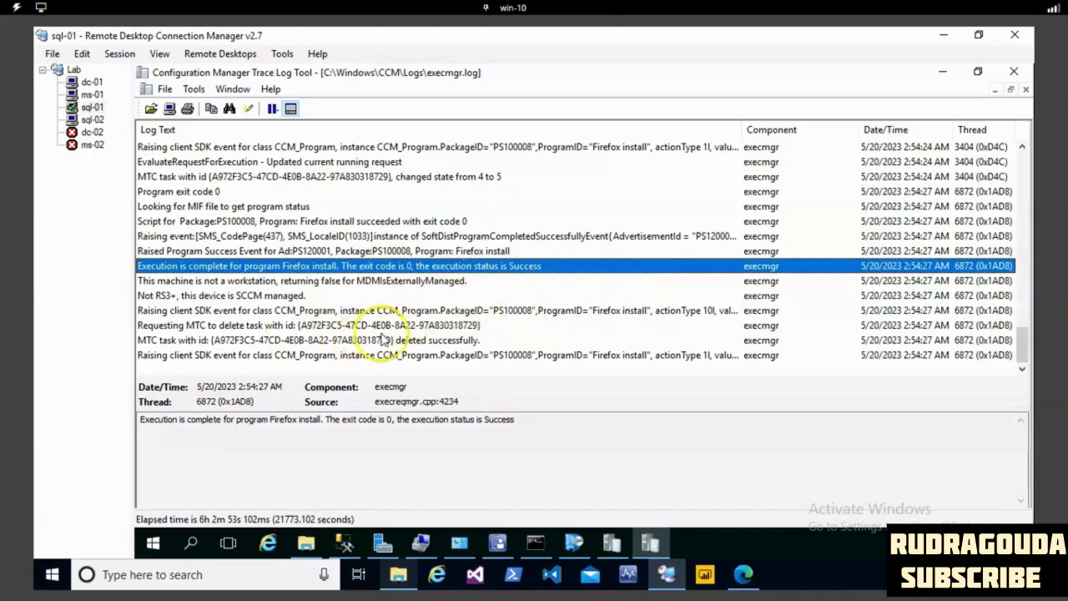
left_click(306, 543)
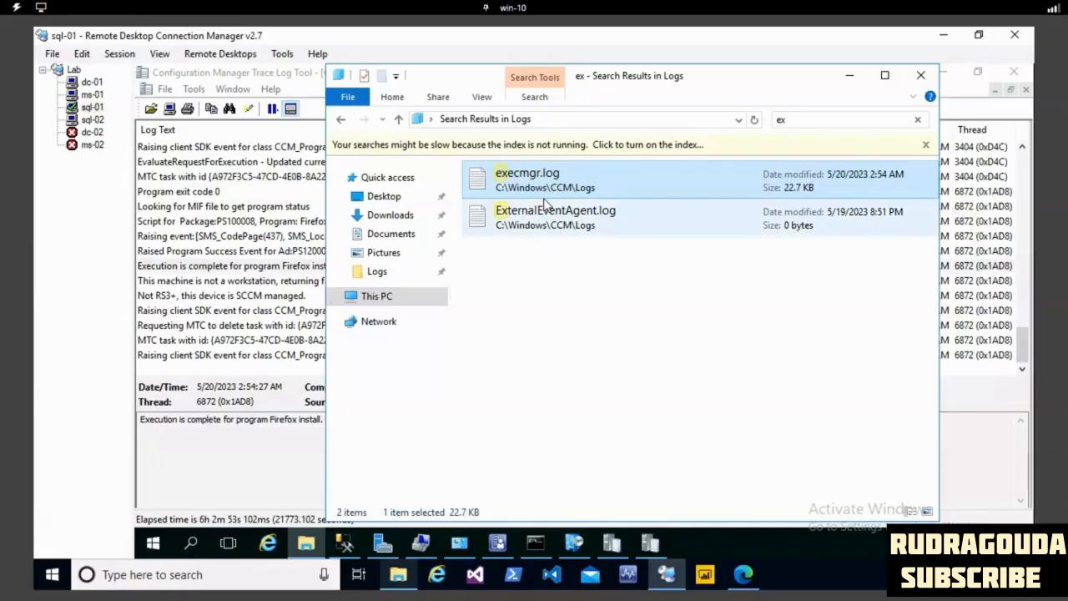
left_click(258, 296)
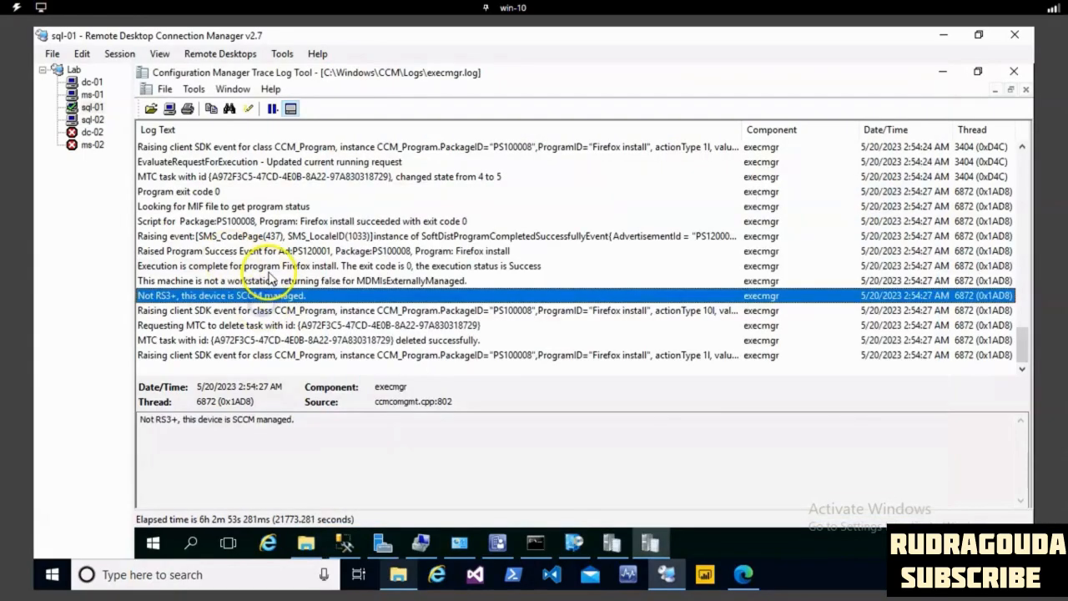
left_click(269, 266)
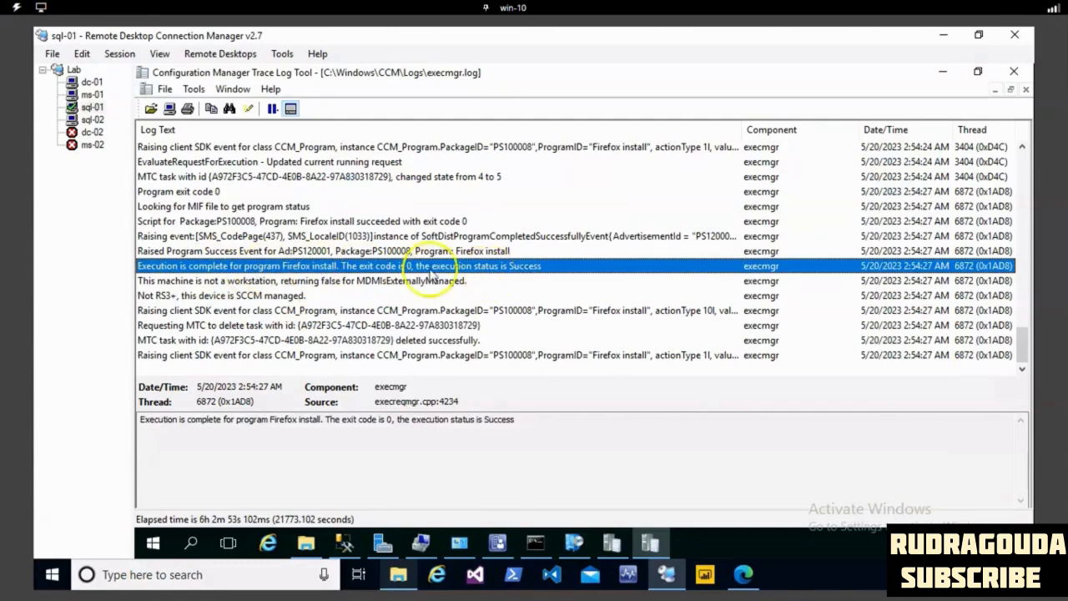
- Switch to the sql-02 client and open C:\Windows\ccmcache, granting permanent access to the folder
left_click(91, 120)
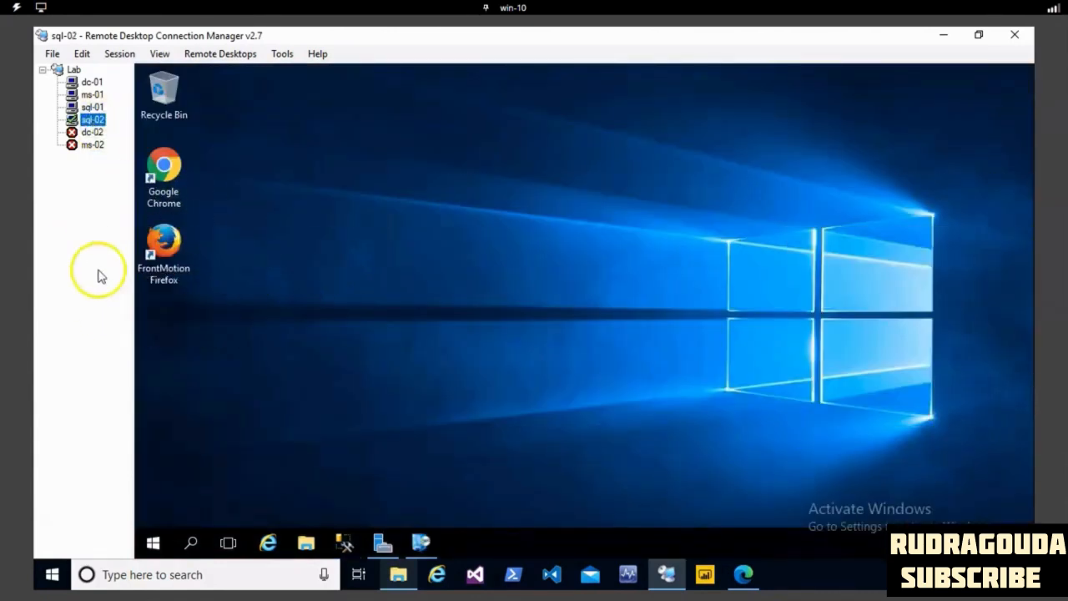
left_click(306, 543)
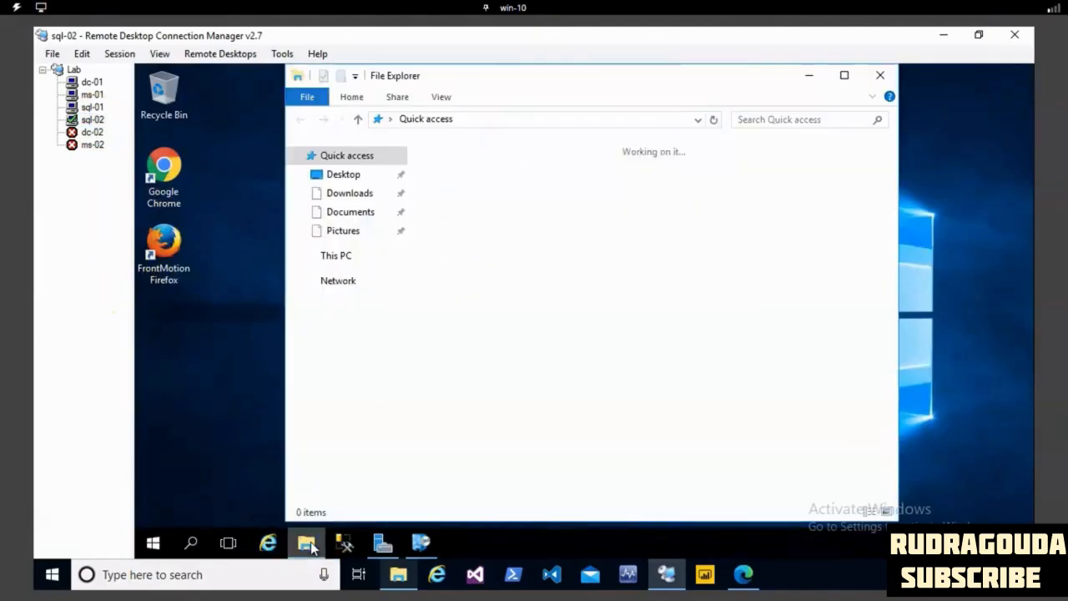
left_click(335, 255)
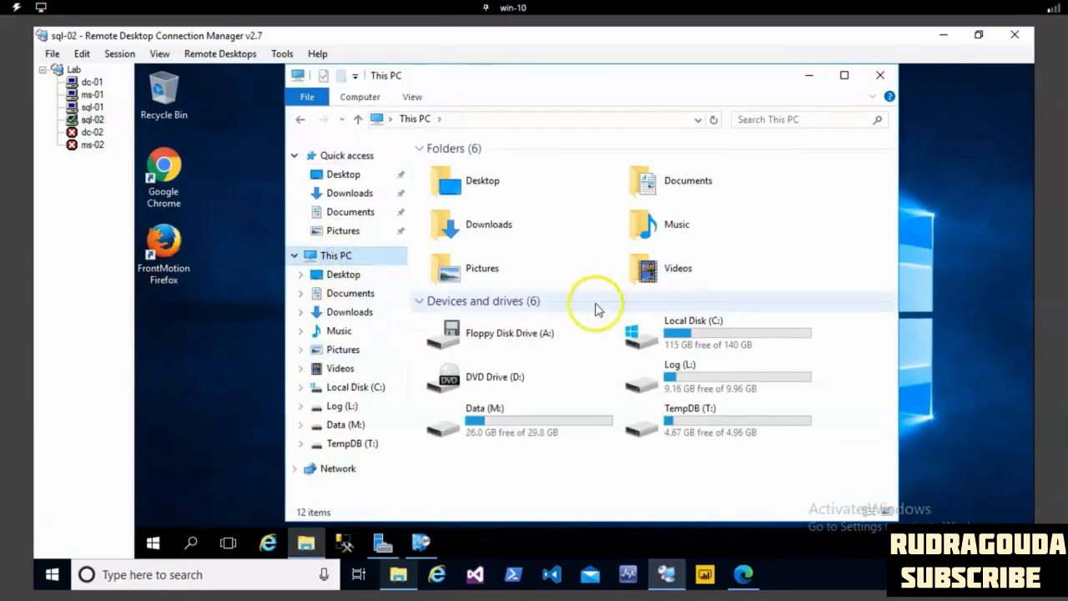
double_click(730, 337)
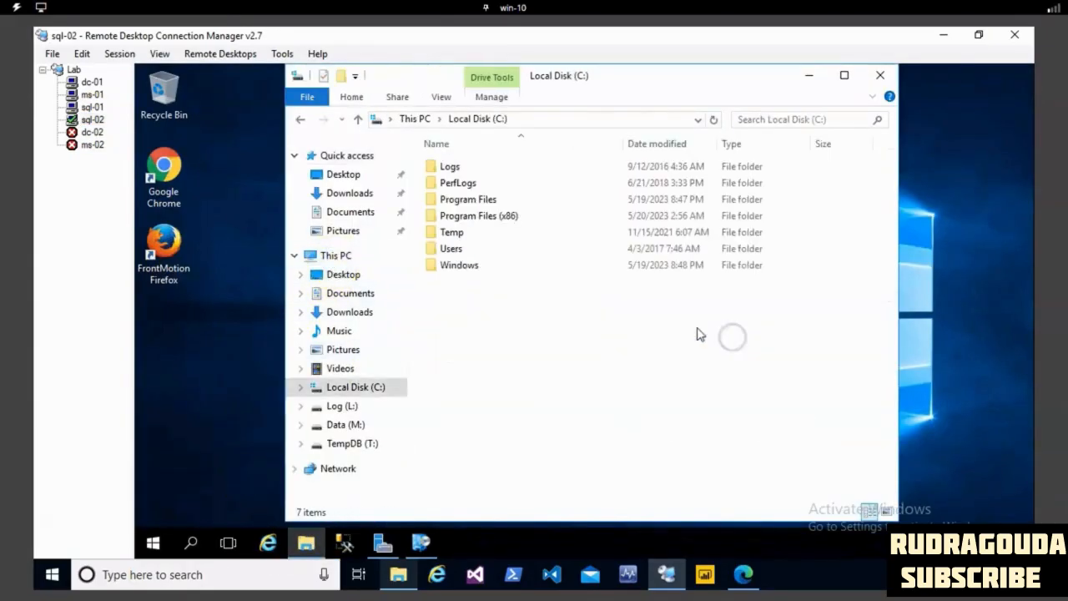
double_click(464, 264)
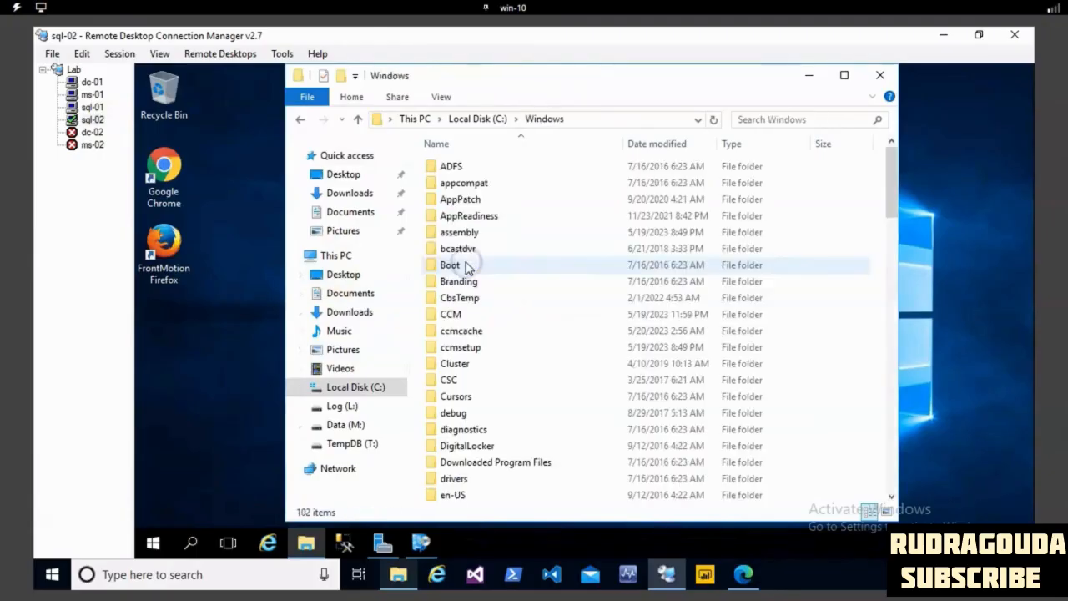
double_click(463, 332)
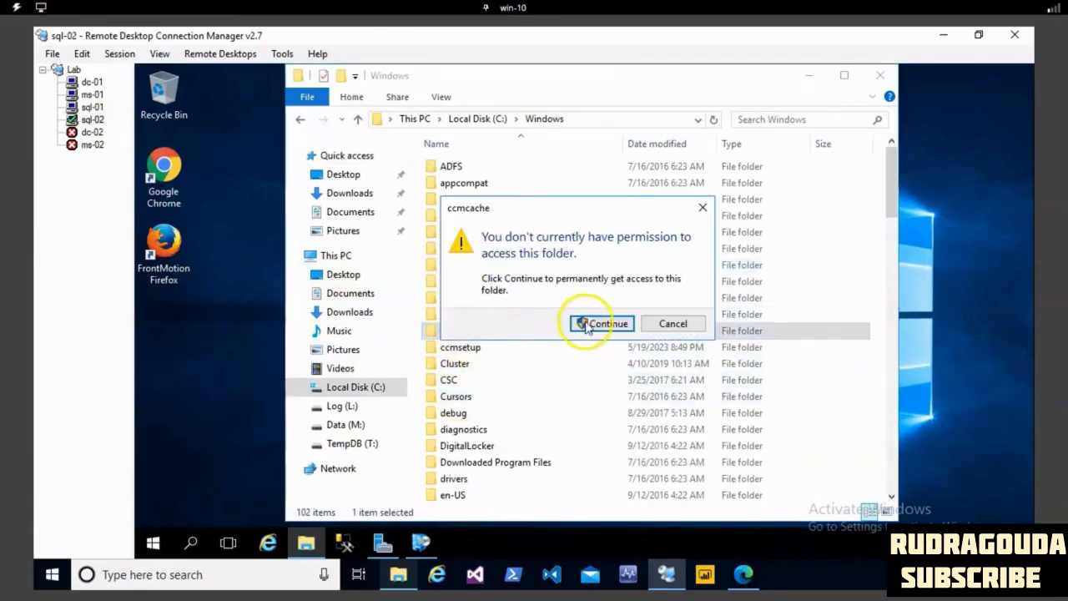
left_click(600, 324)
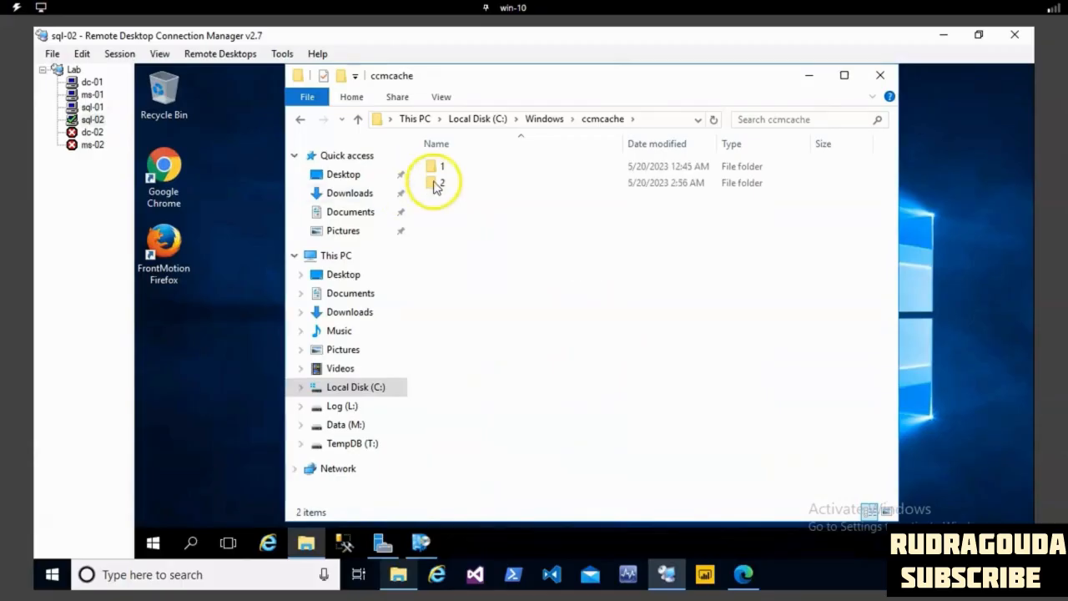
- Check the contents of ccmcache folders 1 and 2 on sql-02 for the Firefox installer
double_click(436, 181)
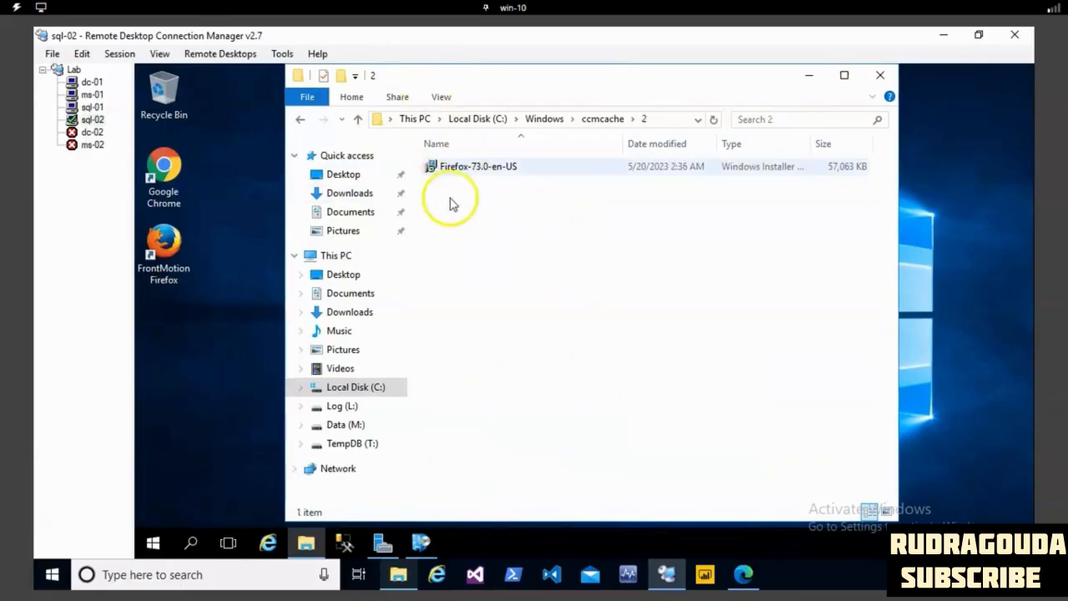
left_click(601, 119)
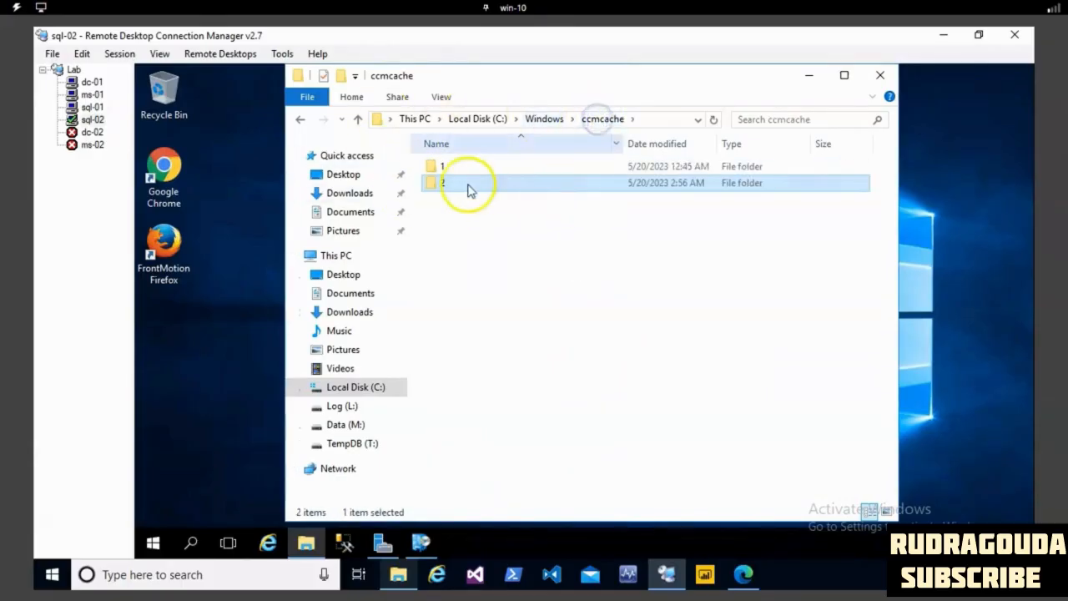
double_click(455, 168)
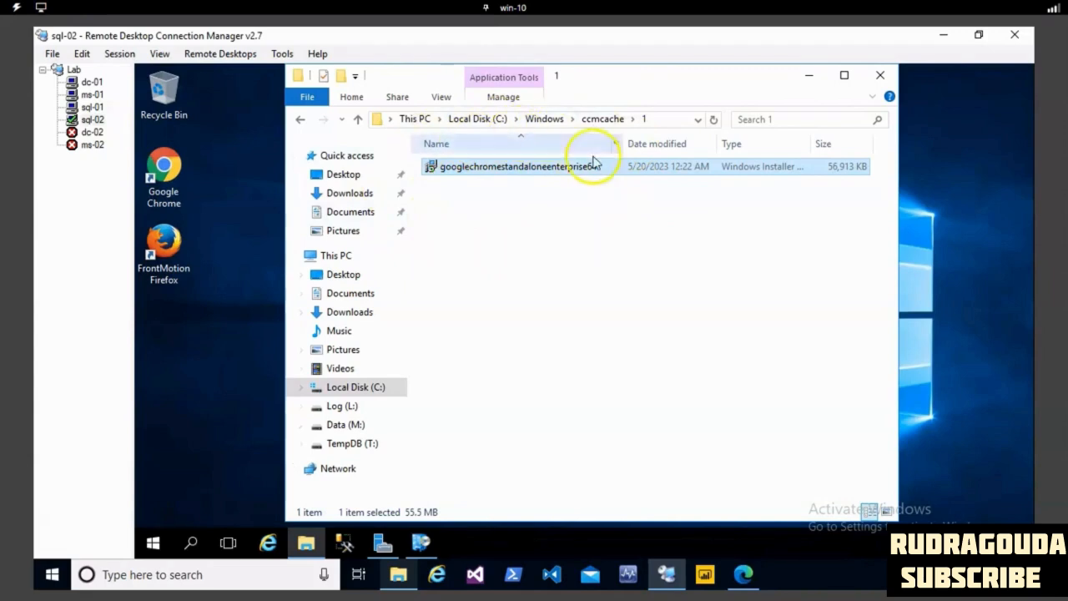
left_click(544, 119)
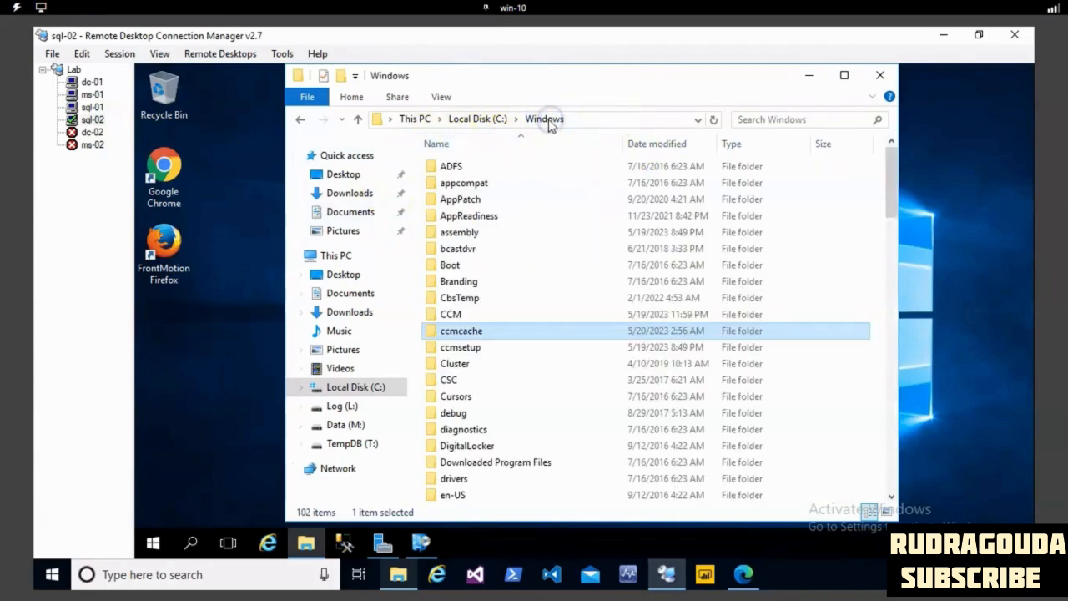
double_click(453, 332)
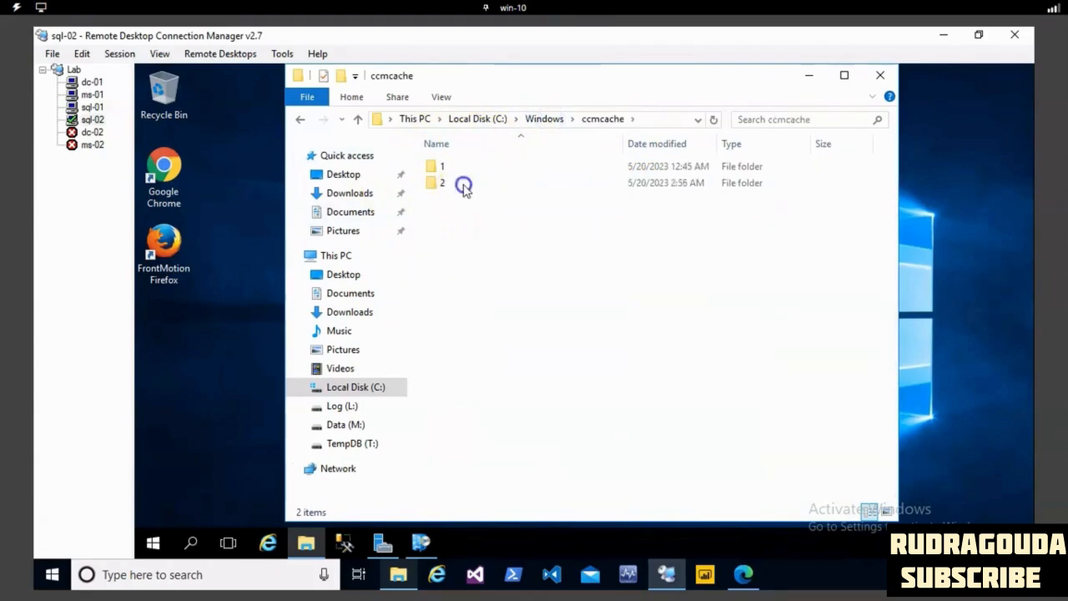
double_click(464, 184)
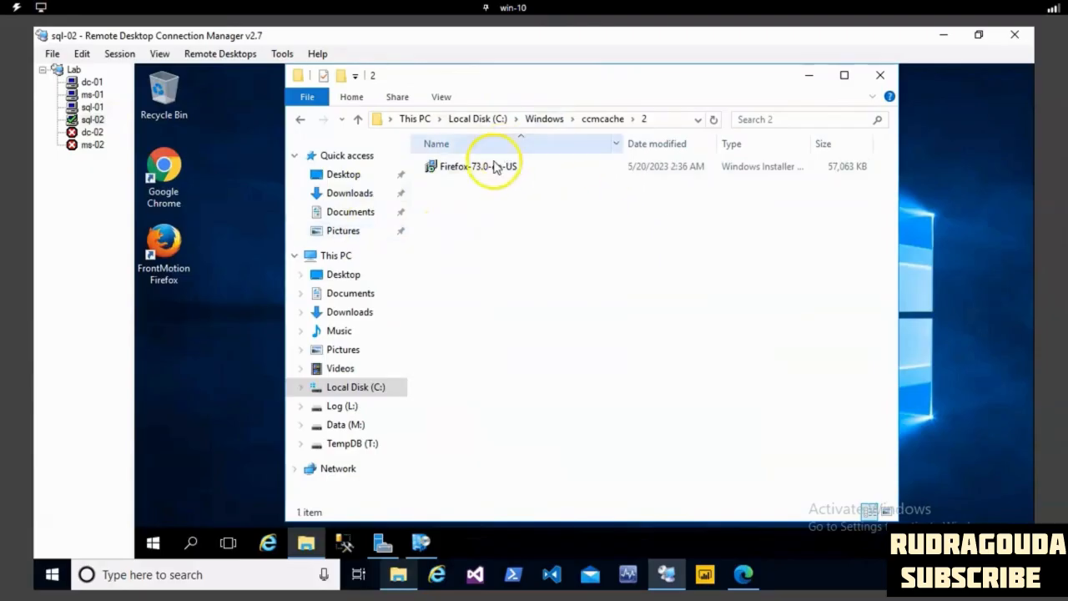